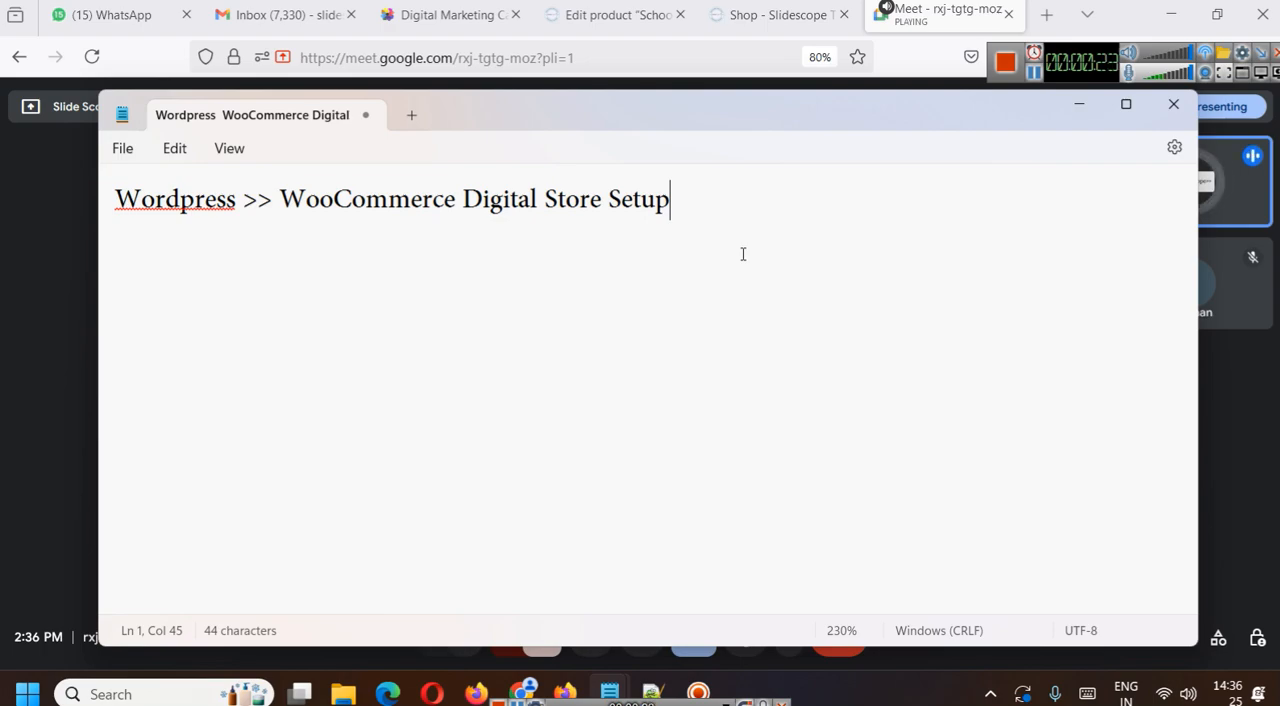
- Open flowerworld.in in a new browser tab and look over its home page
click(1046, 14)
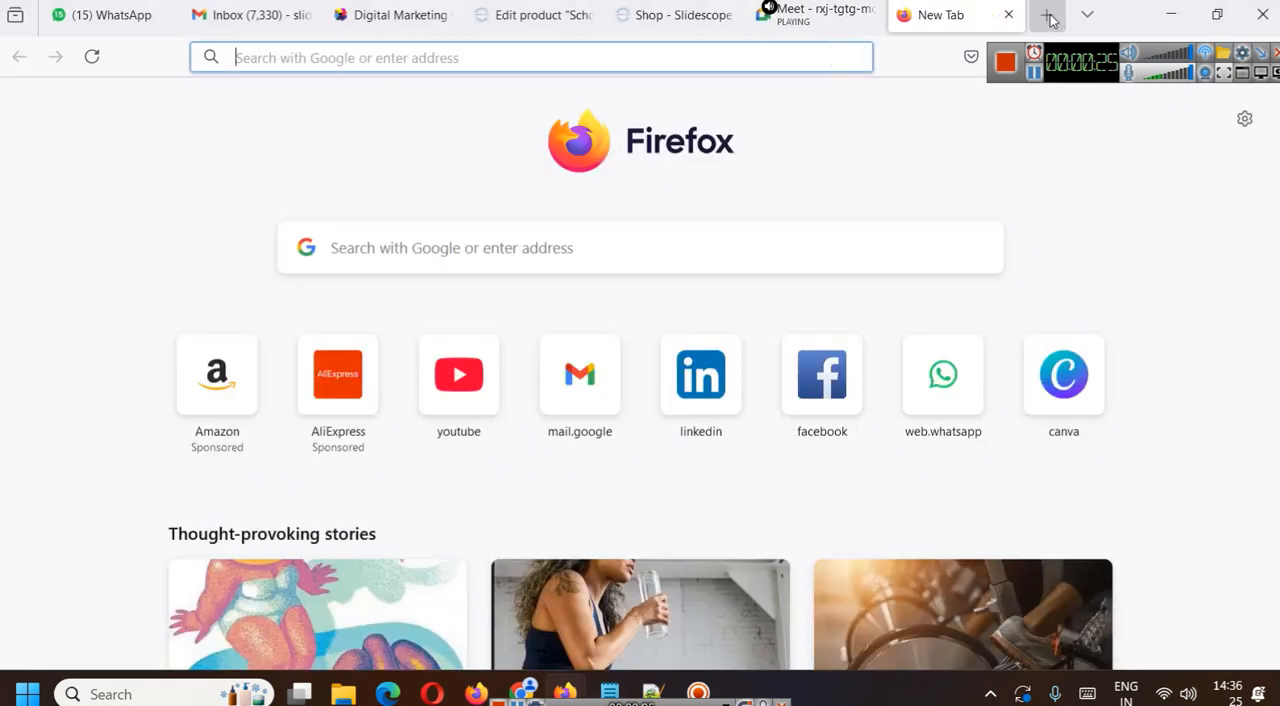
text(flow)
key(Return)
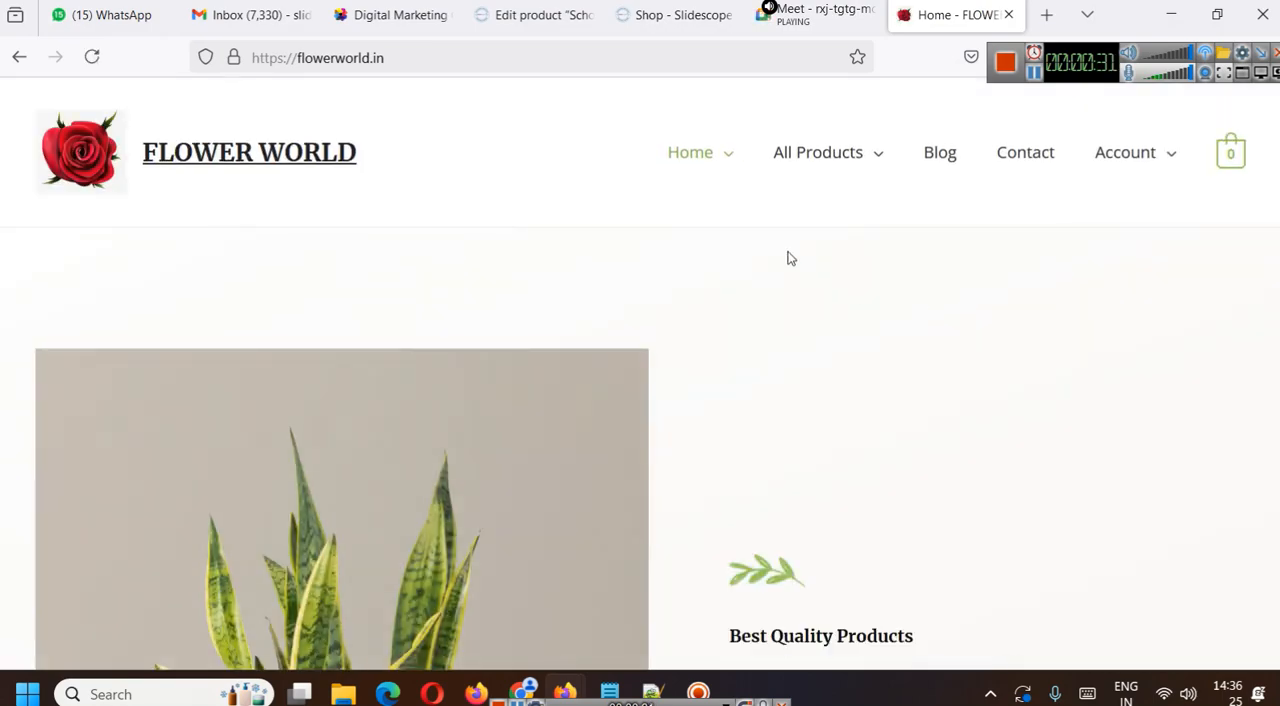
scroll(790, 260, down, 4)
scroll(909, 334, up, 4)
- Open the Indoor Plants category of the Flower World store and browse its product listing
mouse_move(878, 185)
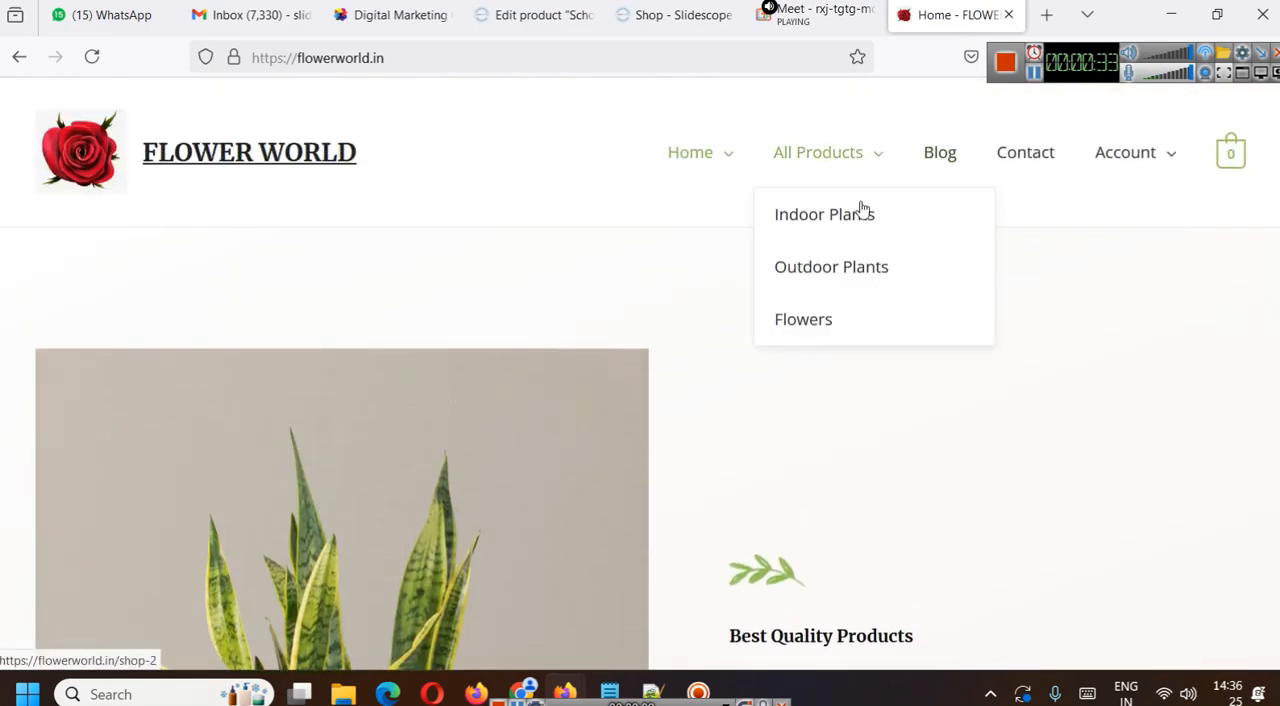
click(851, 214)
scroll(490, 258, down, 12)
scroll(490, 251, up, 12)
scroll(494, 251, down, 4)
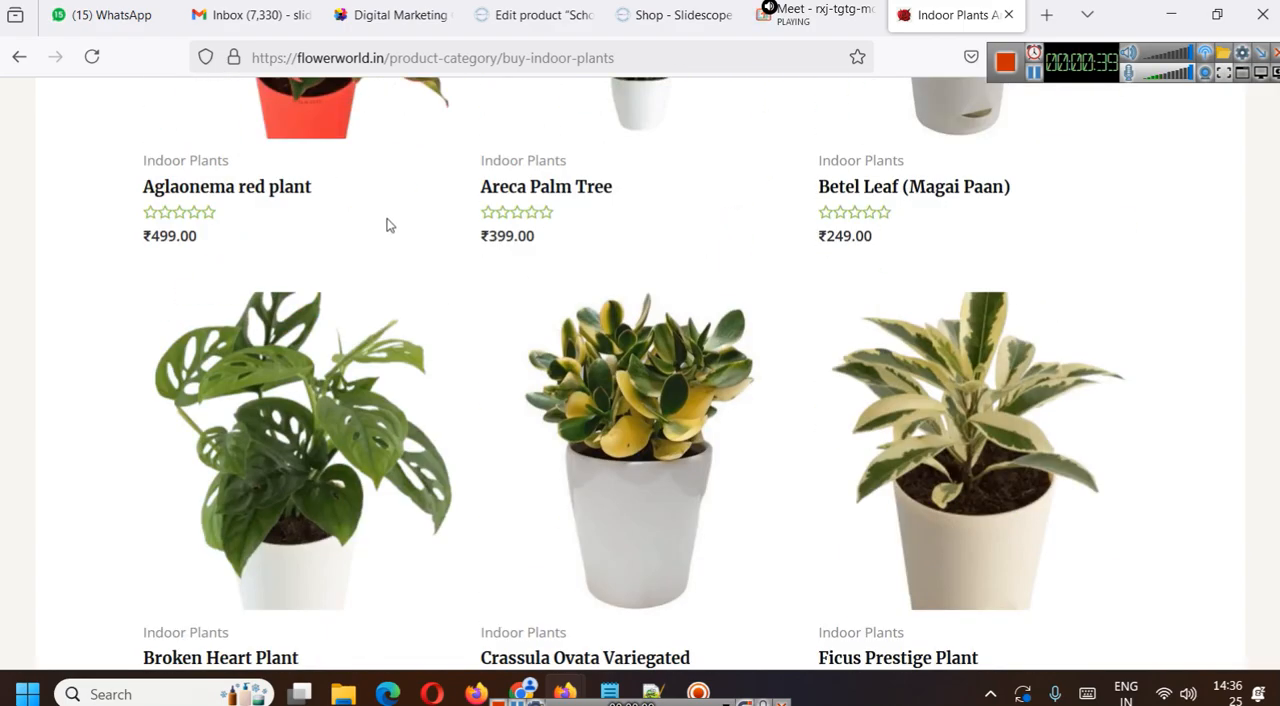
- Open the Aglaonema red plant product and add it to the cart
click(308, 197)
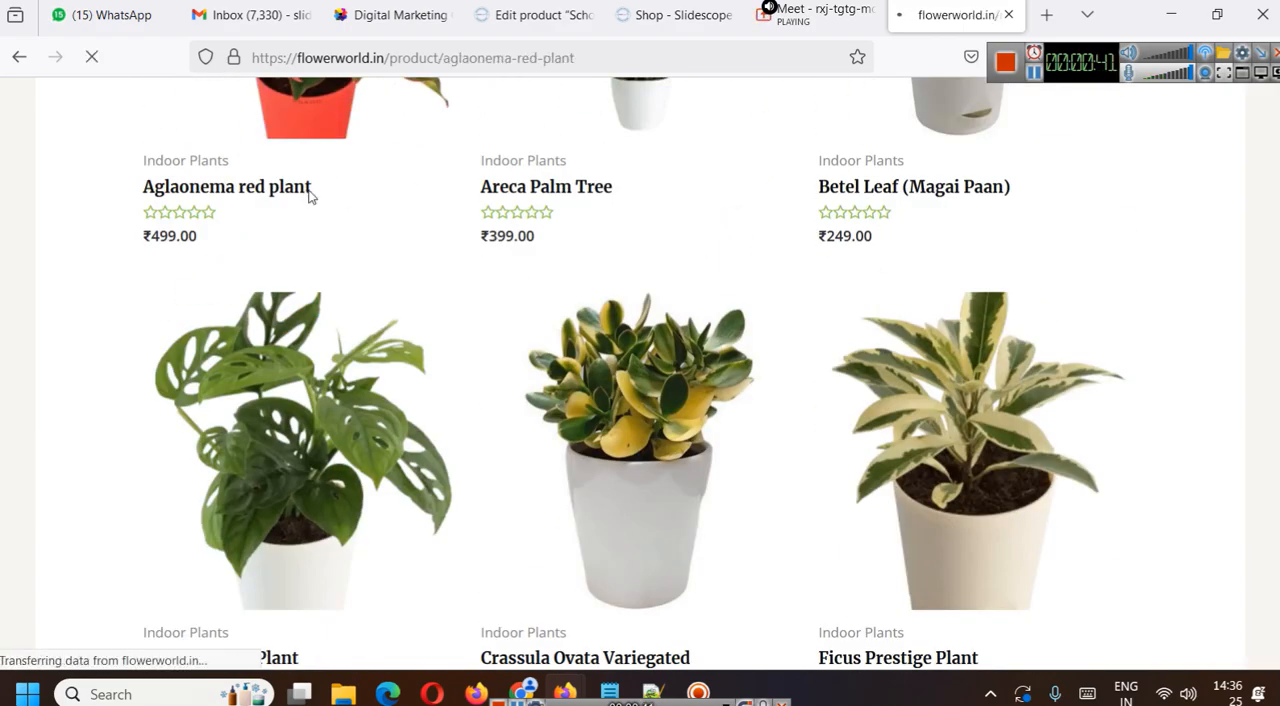
scroll(848, 388, down, 3)
click(817, 503)
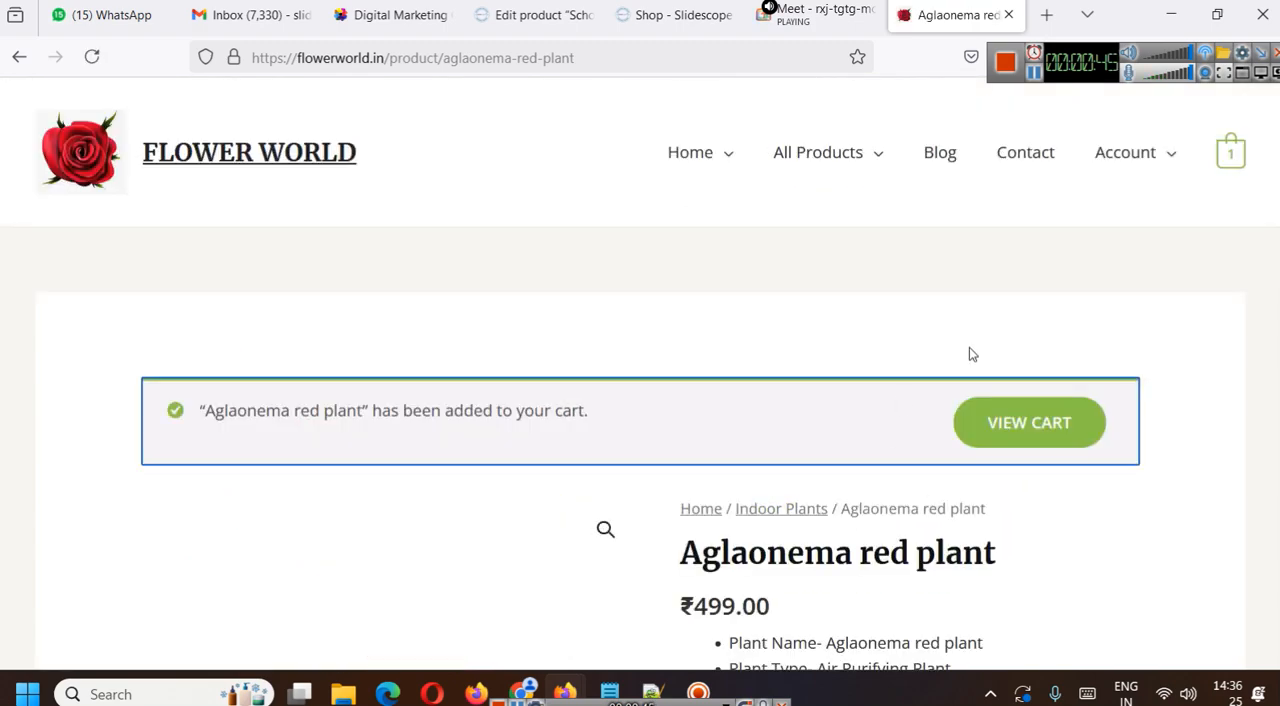
- View the cart with the Aglaonema red plant and activate the coupon code entry
click(1013, 425)
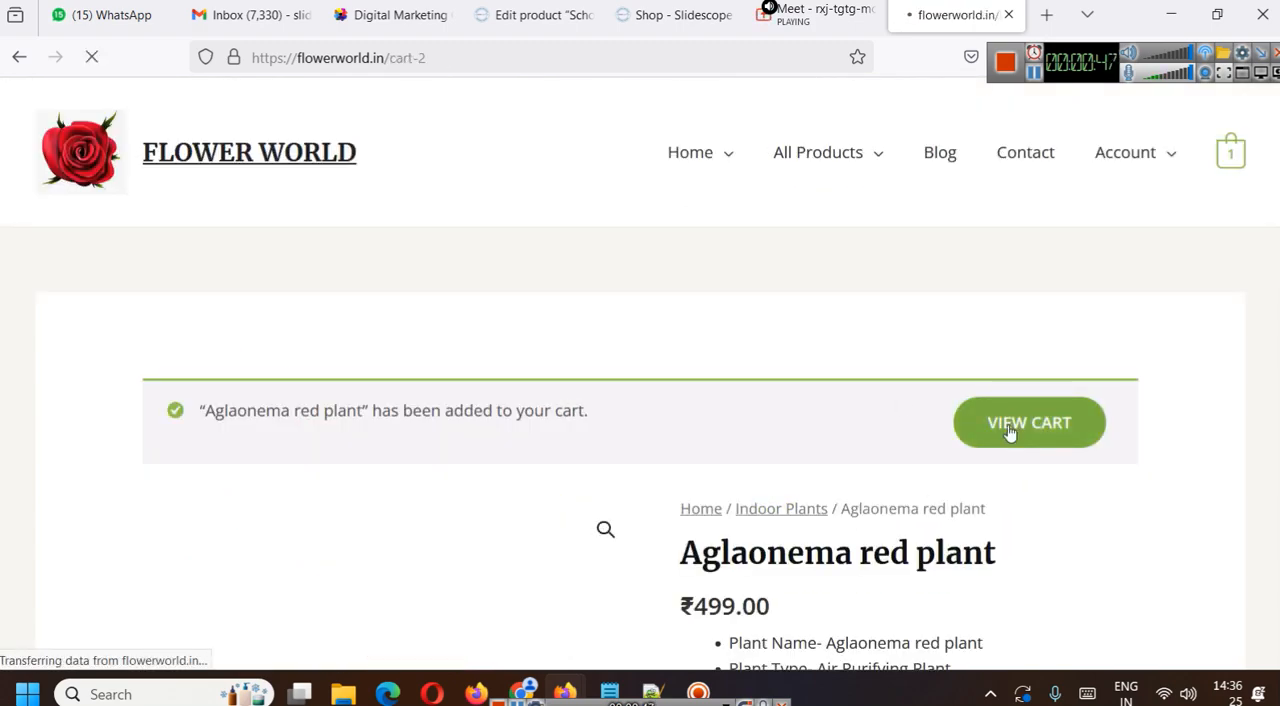
scroll(509, 323, down, 3)
click(317, 297)
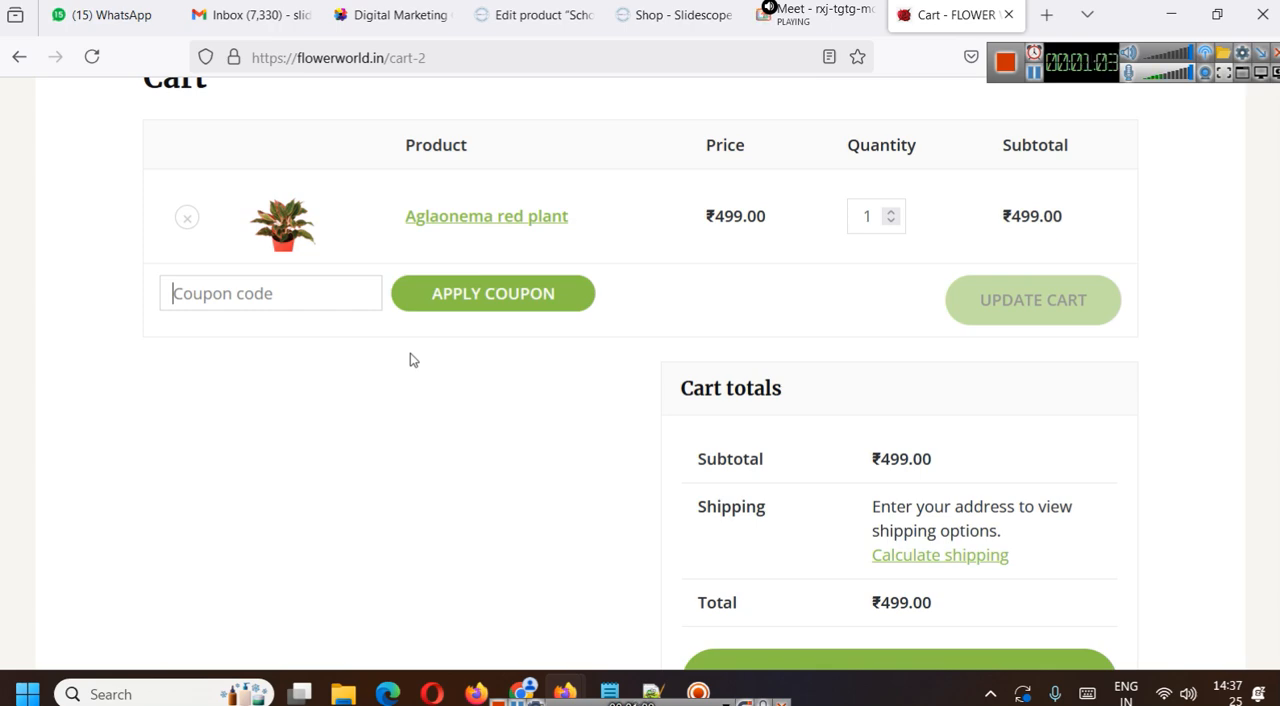
- Proceed from the cart to checkout and review the billing fields and the Razorpay payment option
scroll(566, 337, down, 2)
click(825, 455)
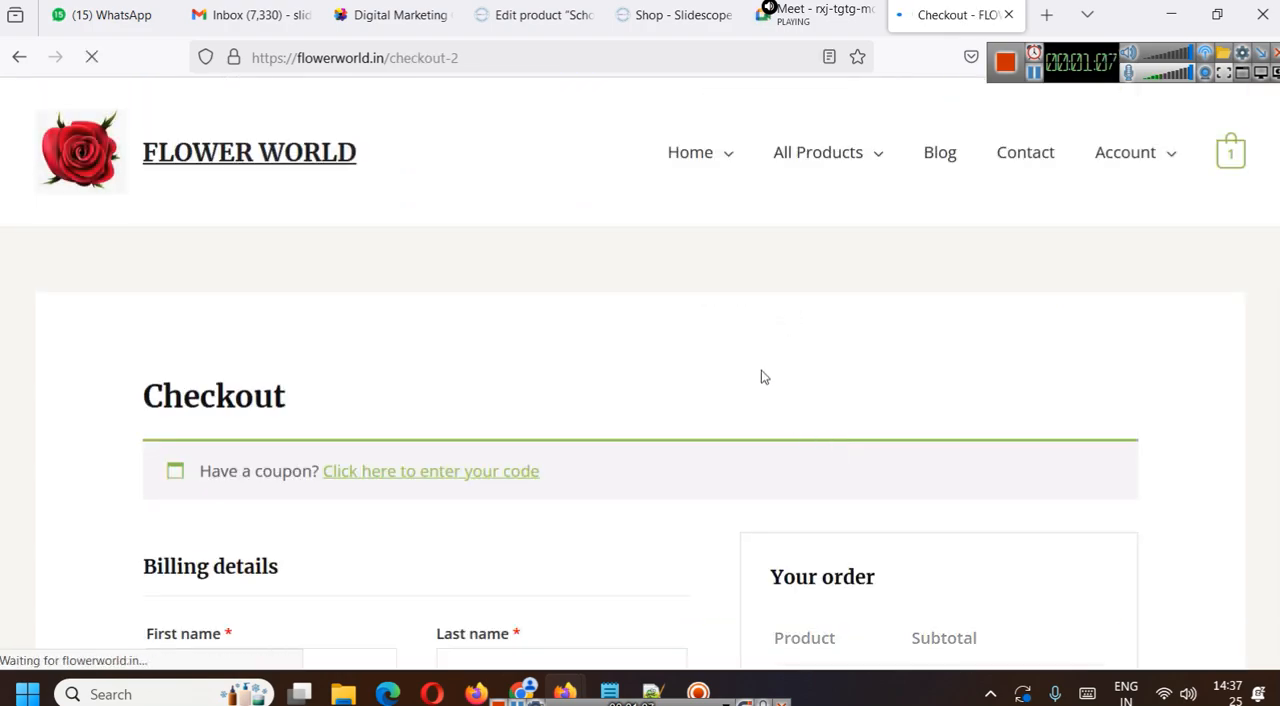
scroll(800, 320, down, 3)
scroll(898, 328, down, 3)
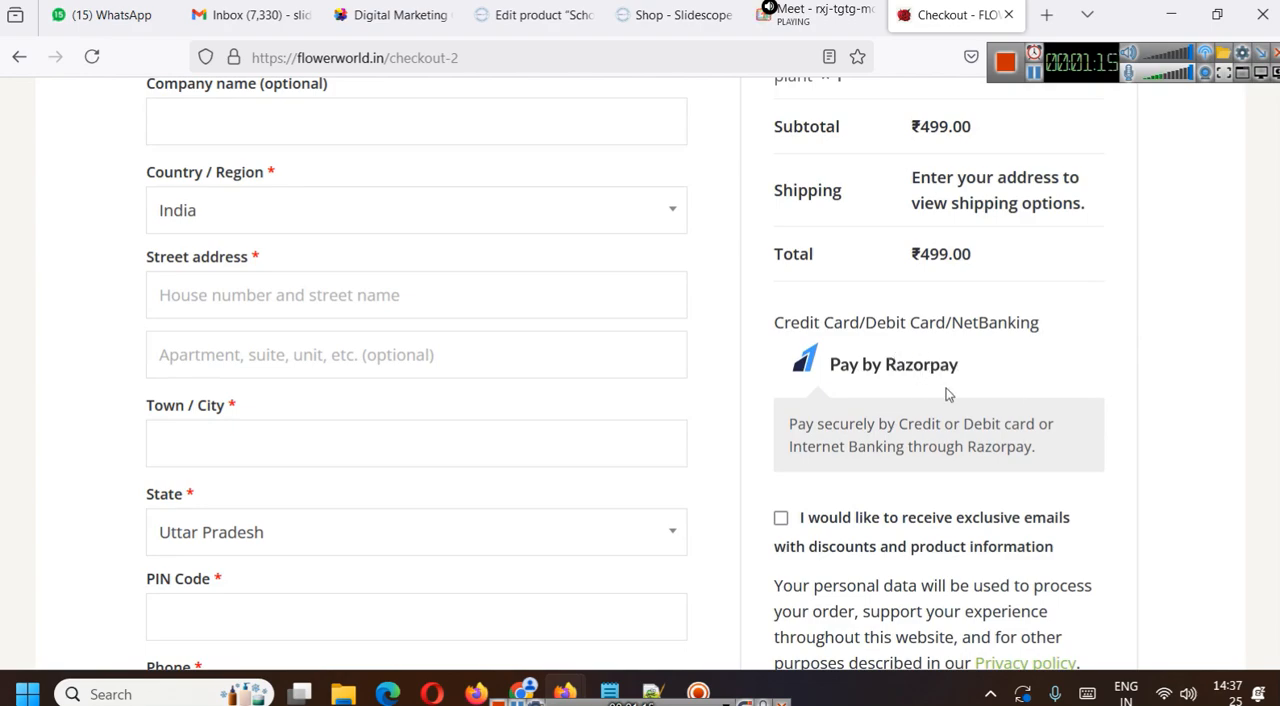
scroll(898, 380, down, 5)
scroll(824, 405, up, 9)
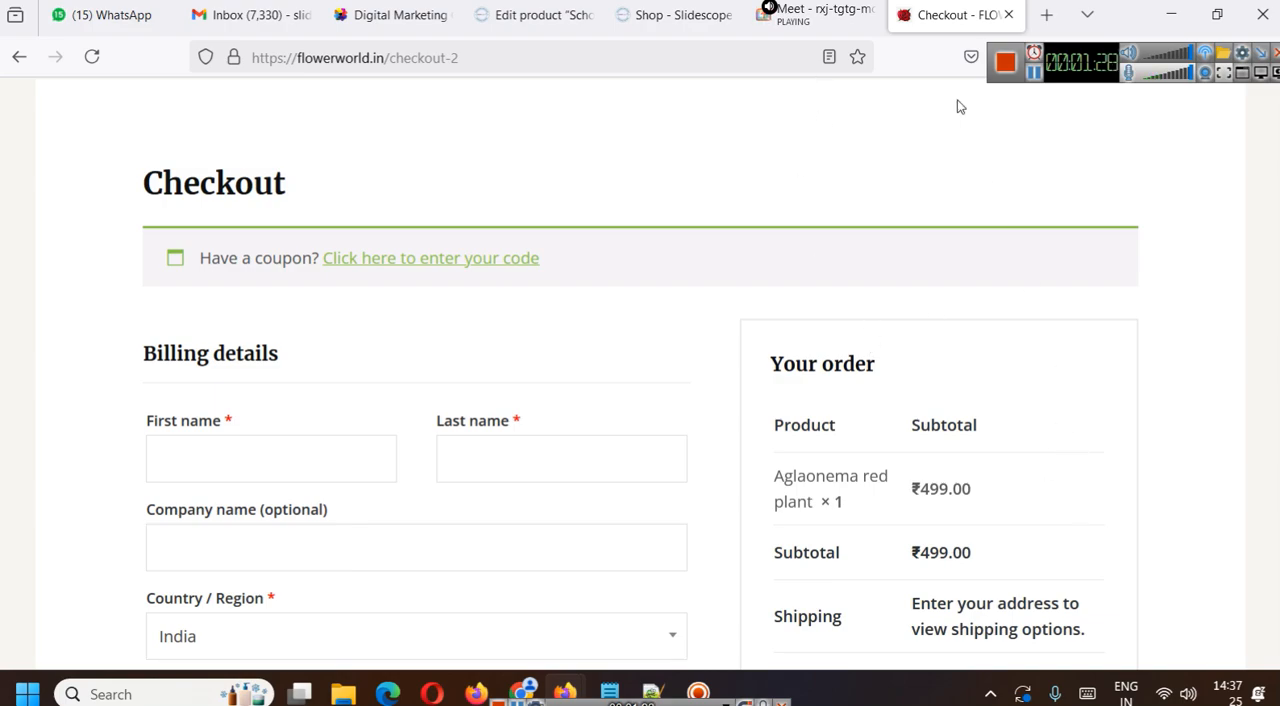
- Leave checkout for the Indoor Plants category and look at its physical products
scroll(642, 321, up, 3)
mouse_move(843, 145)
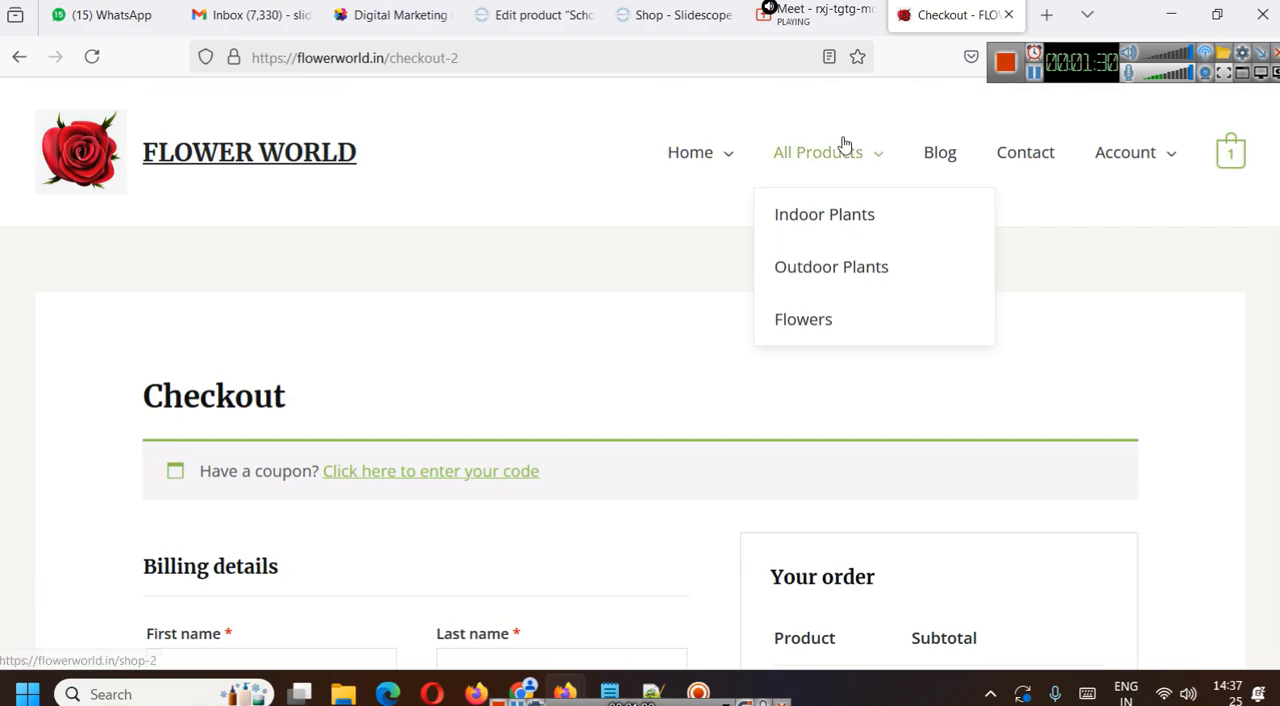
click(841, 218)
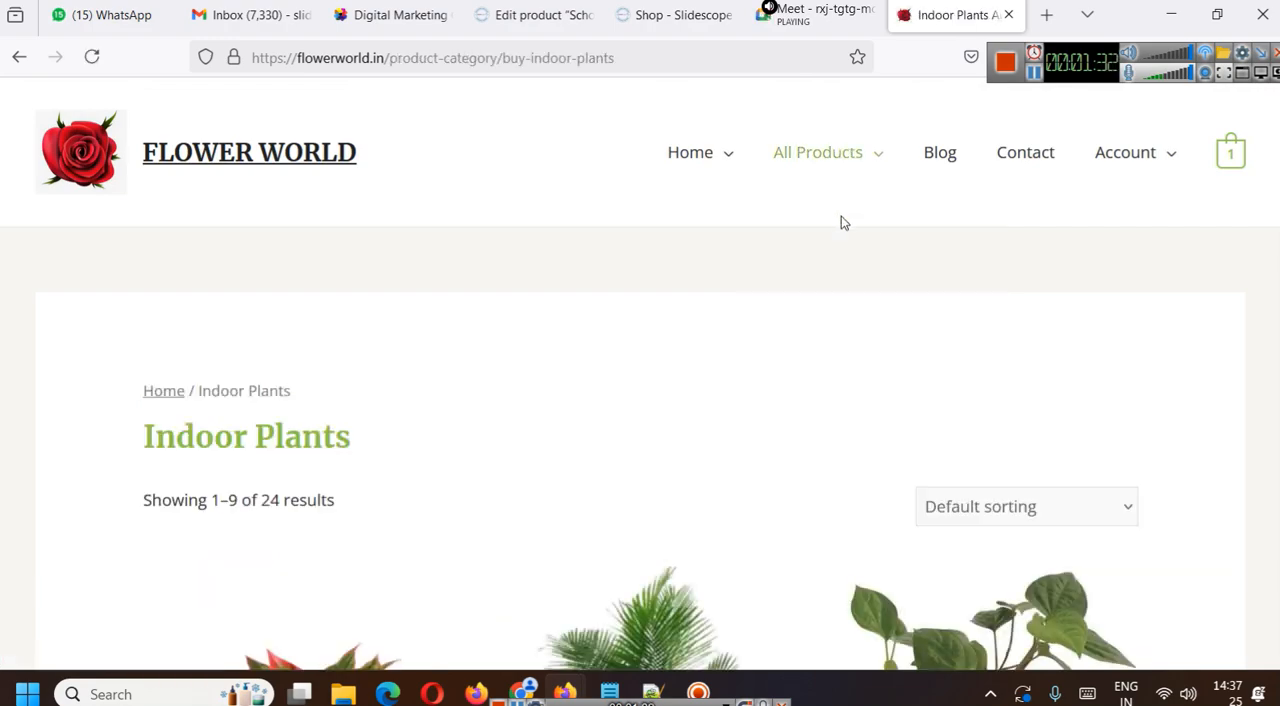
scroll(850, 340, down, 4)
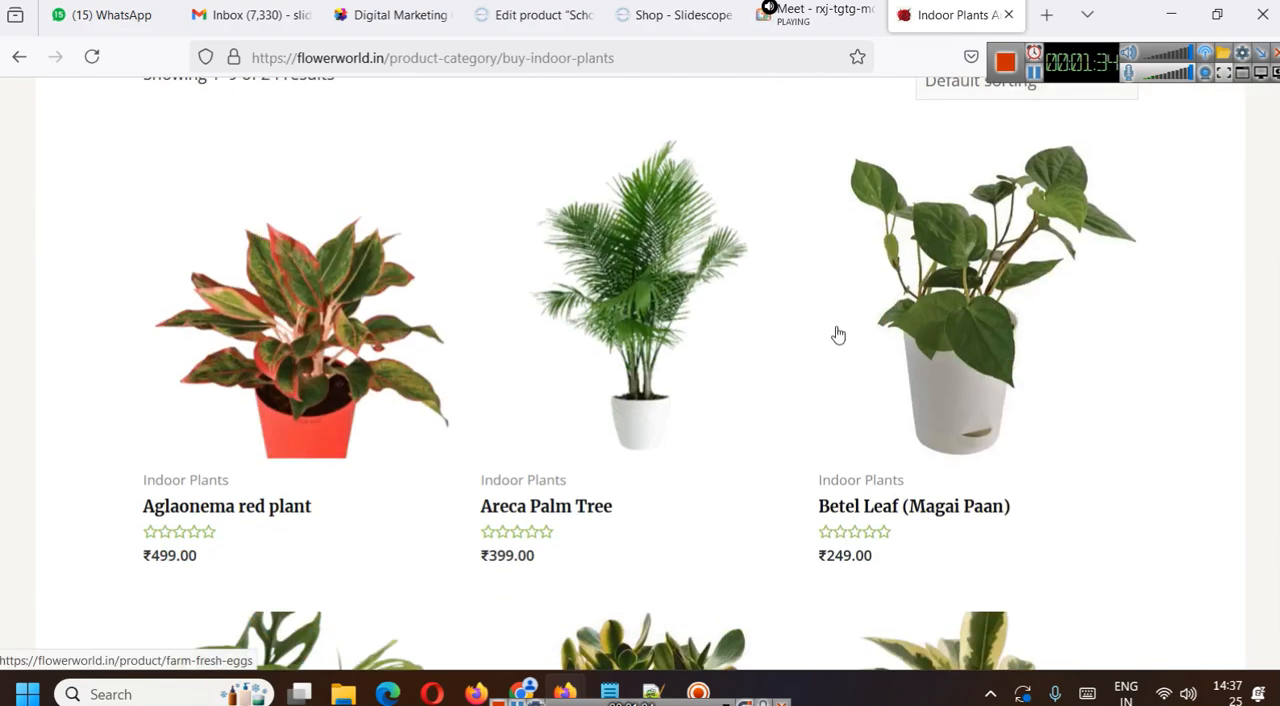
- Switch to the Slidescope Tutorials shop page and examine its listed digital products and prices
click(672, 14)
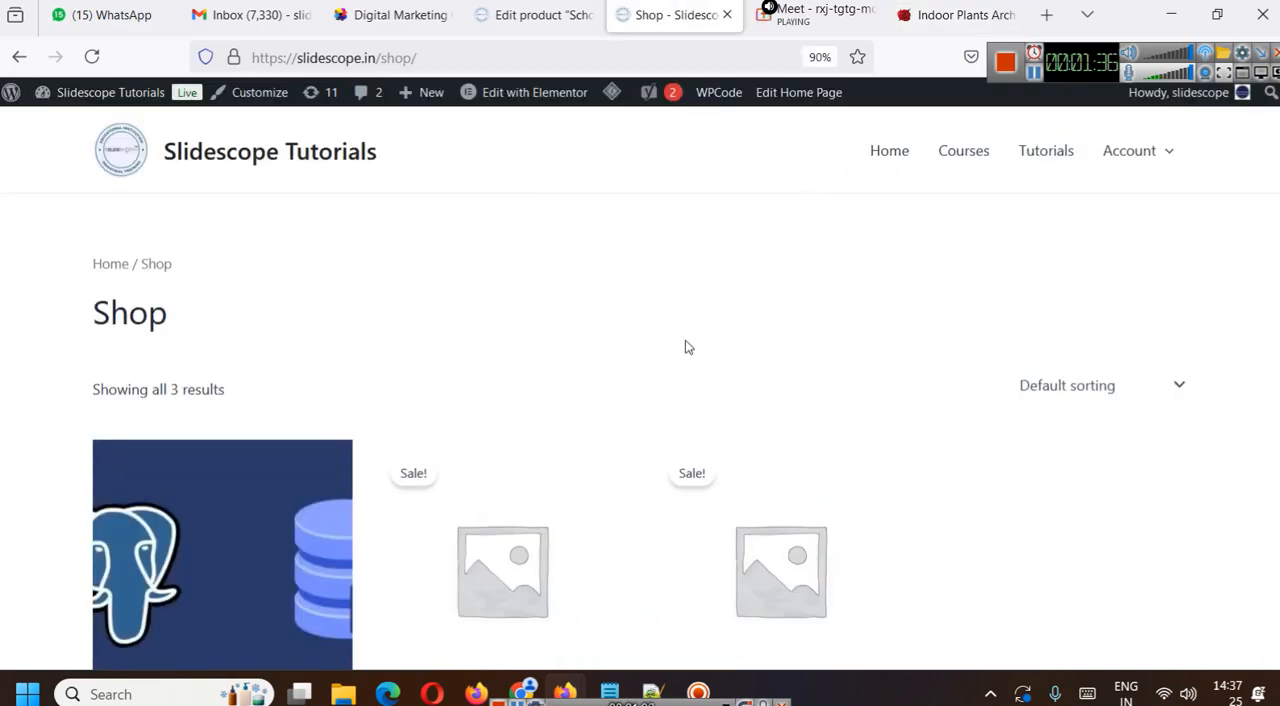
scroll(473, 277, down, 4)
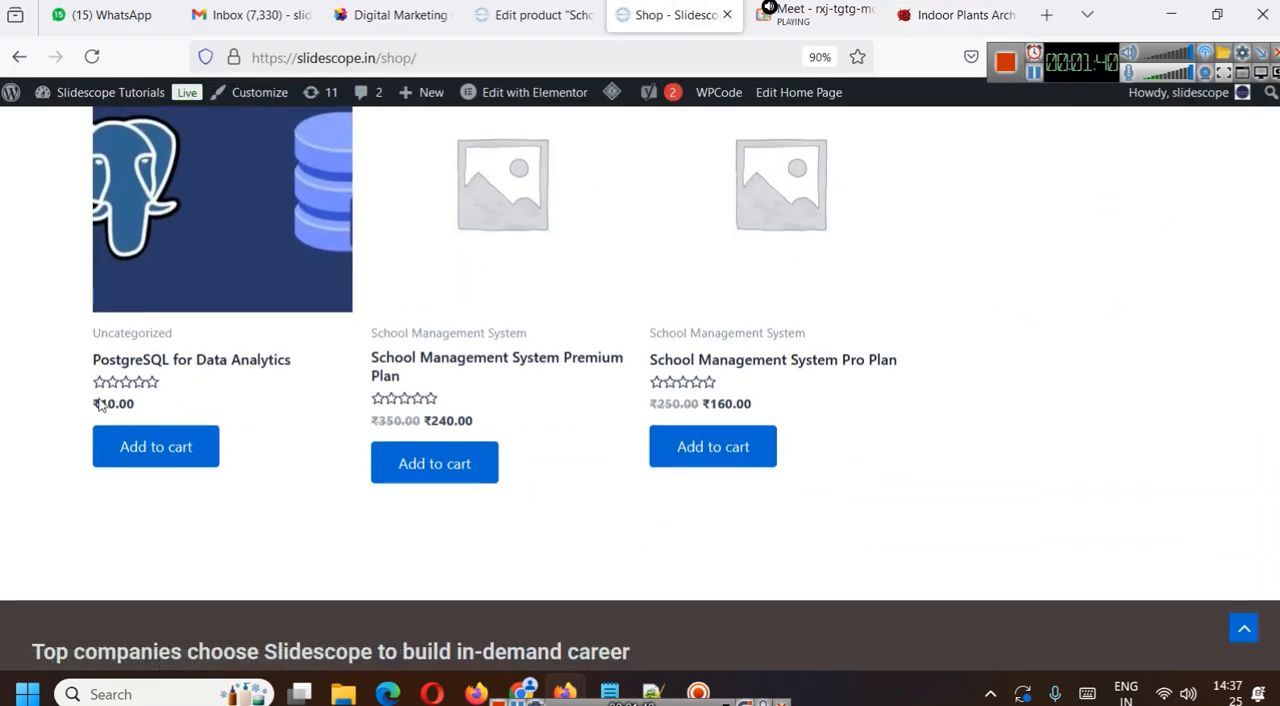
scroll(385, 370, up, 1)
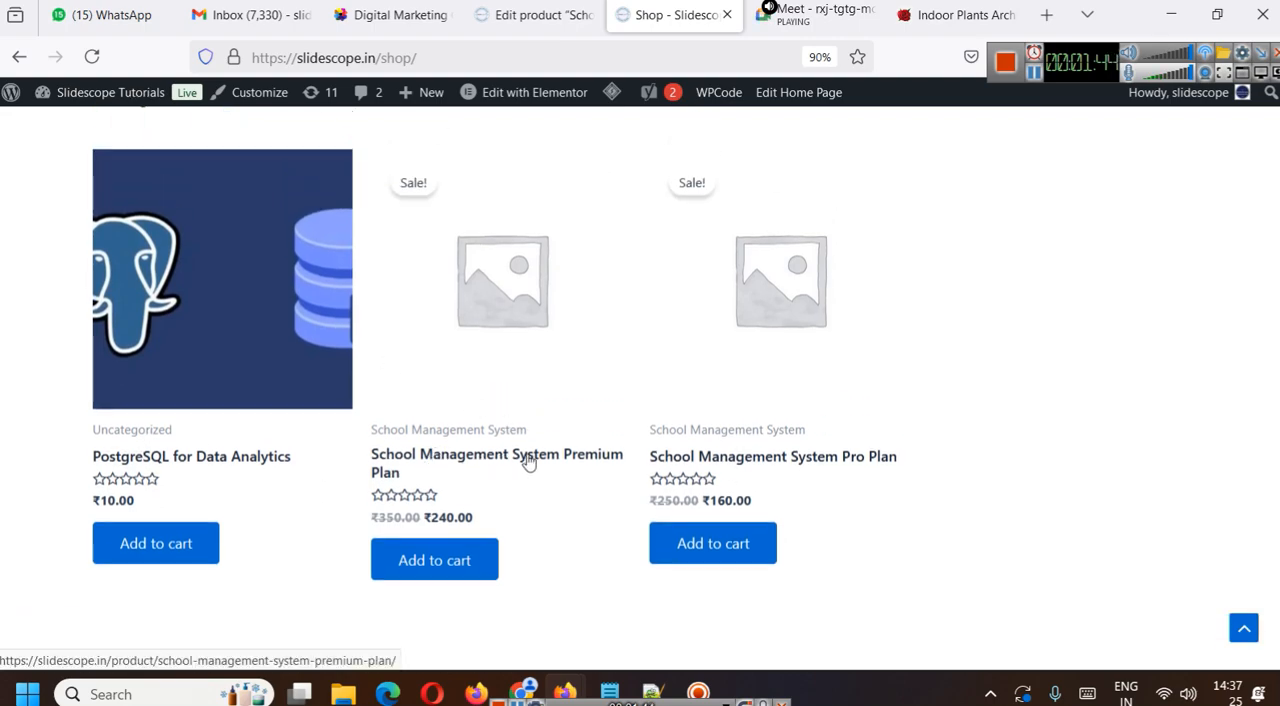
- Open colorstech.net/school-management-system/ in a new browser tab
click(1048, 6)
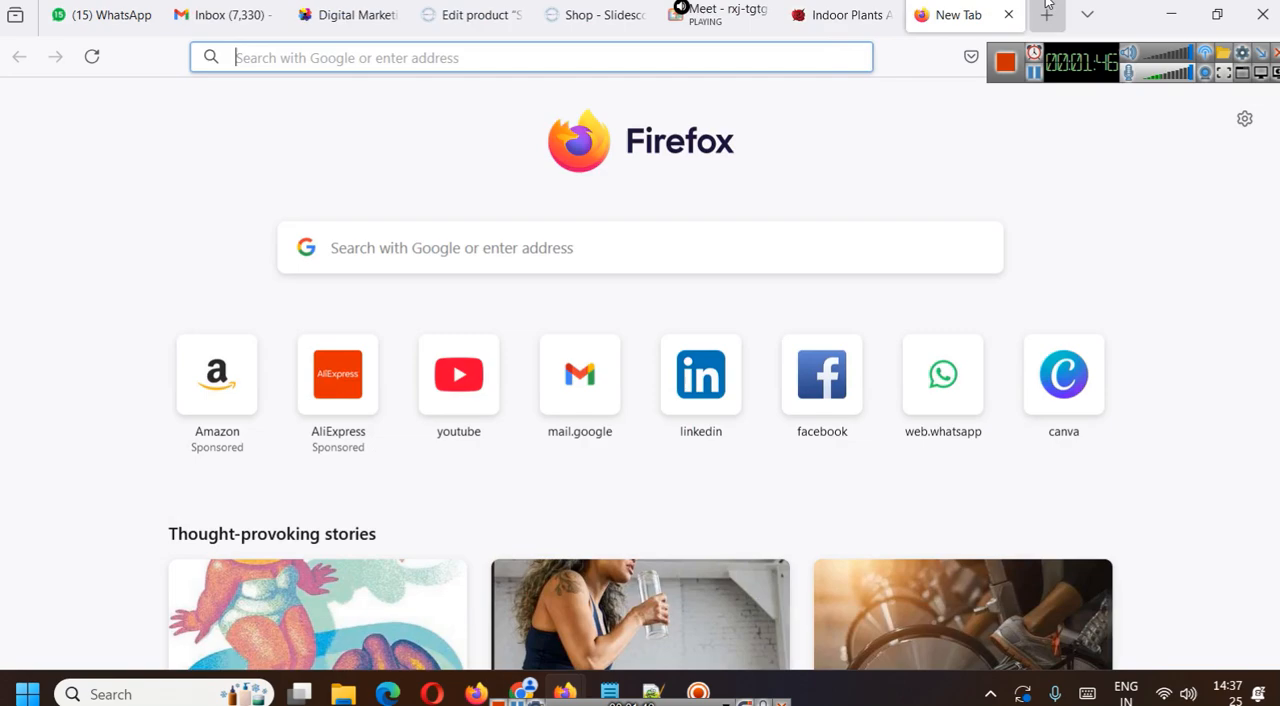
text(c)
key(Right)
text(s)
key(Return)
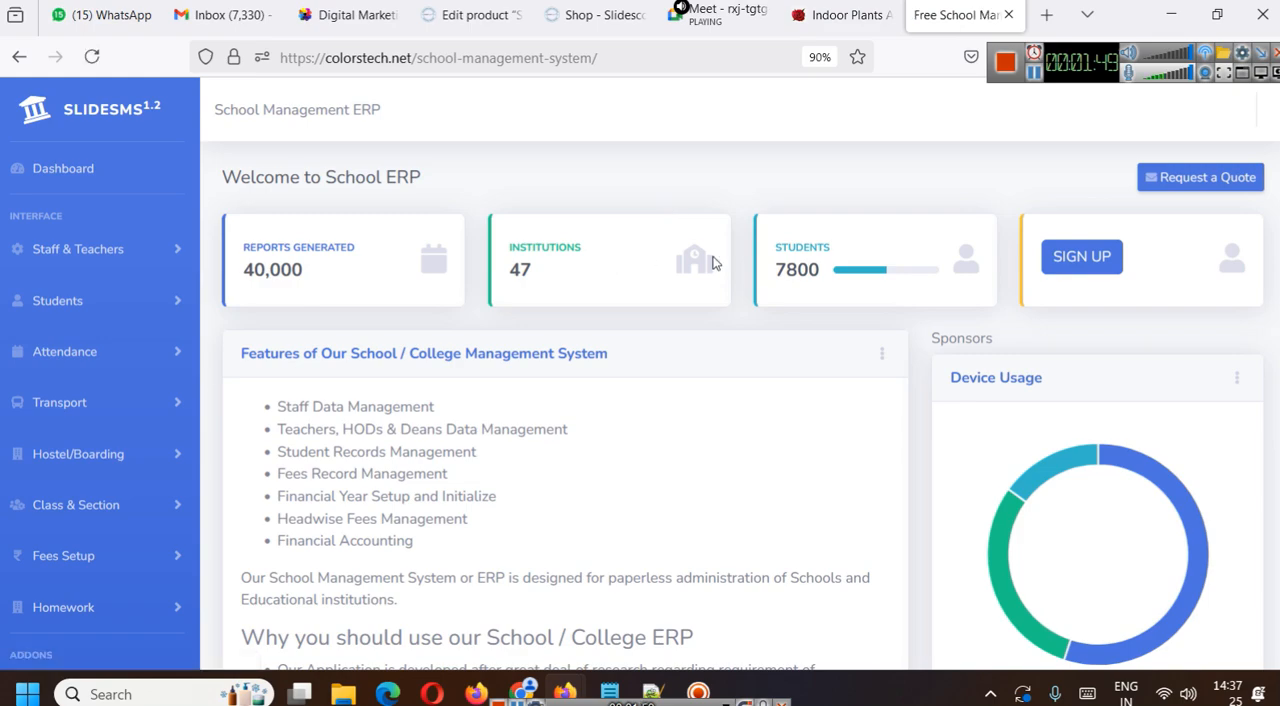
- Change the page address to colorstech.net/school-management-app/ and bring its pricing plans into view
drag(549, 60, 749, 64)
text(a)
key(Return)
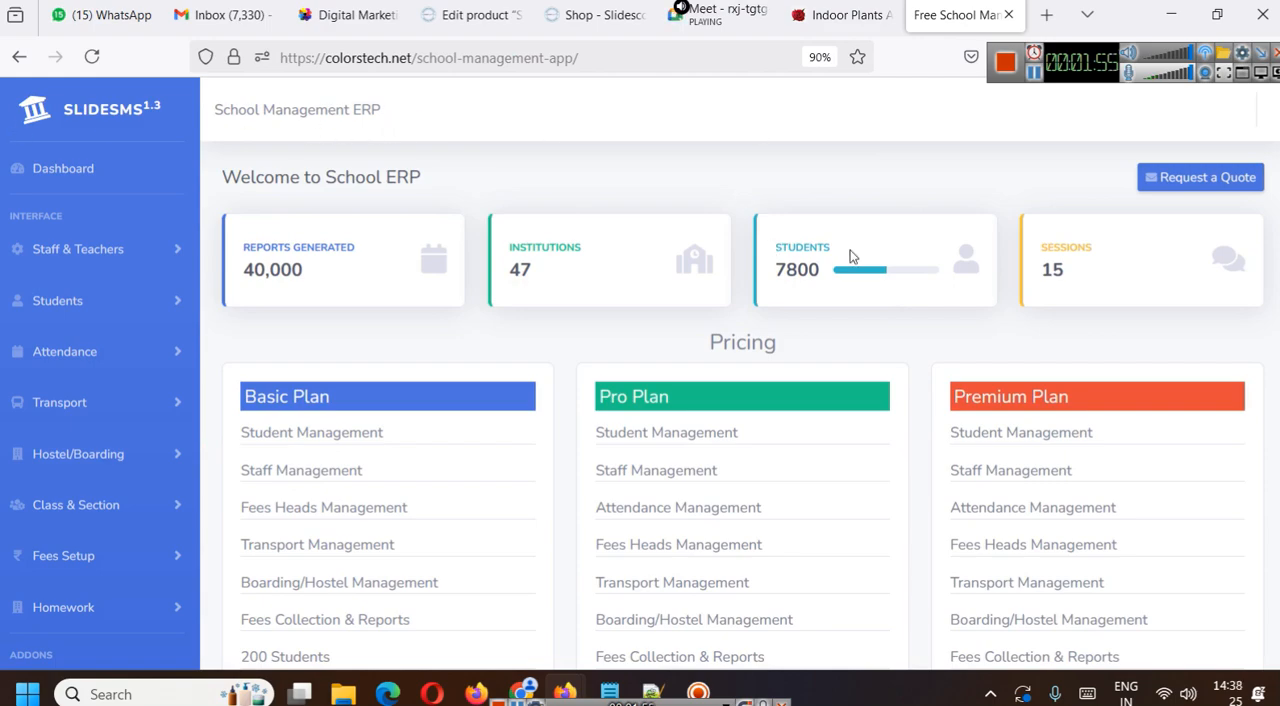
scroll(386, 203, down, 2)
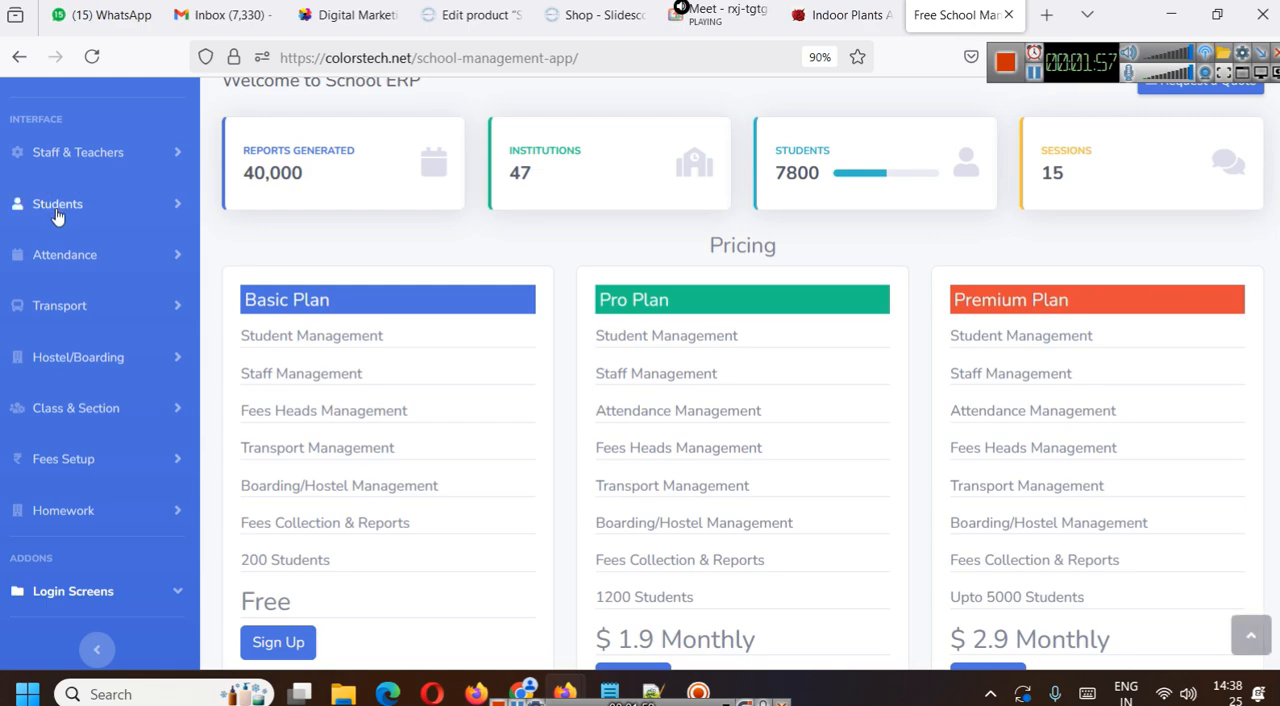
- Examine the Attendance, Transport, Hostel/Boarding, Class & Section and Fees Setup modules of the school management app
click(127, 262)
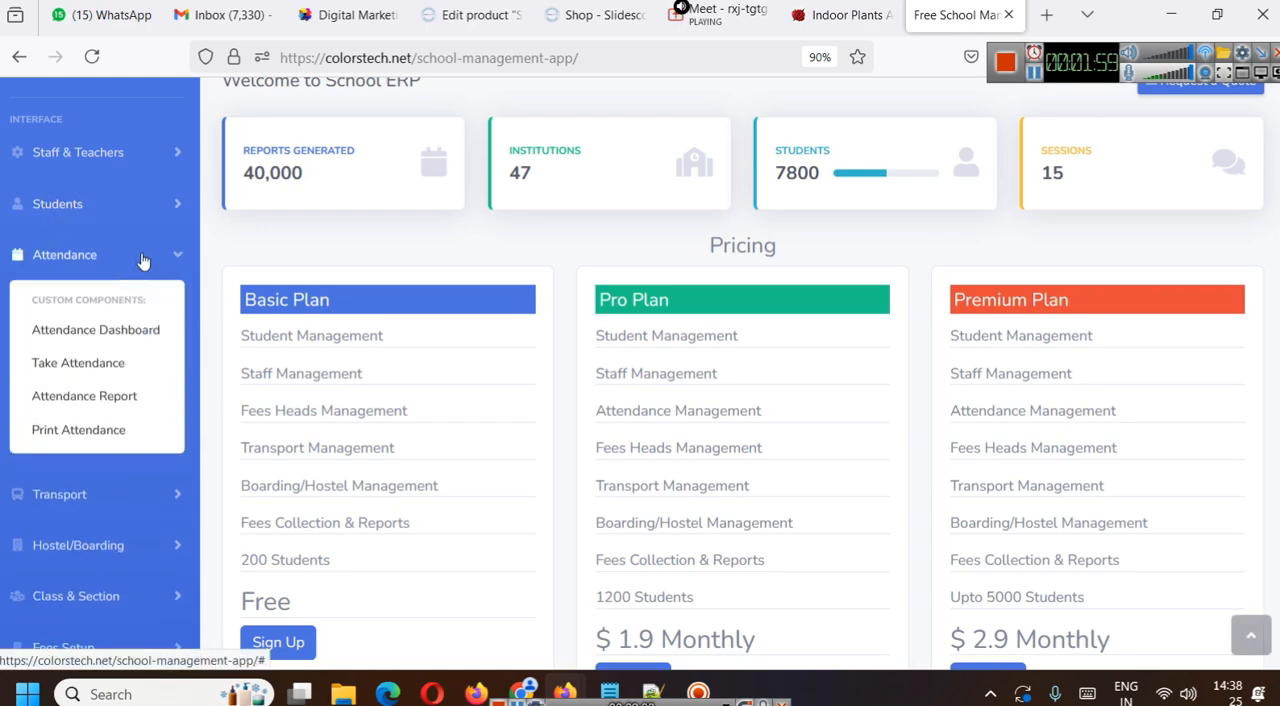
click(141, 264)
click(160, 310)
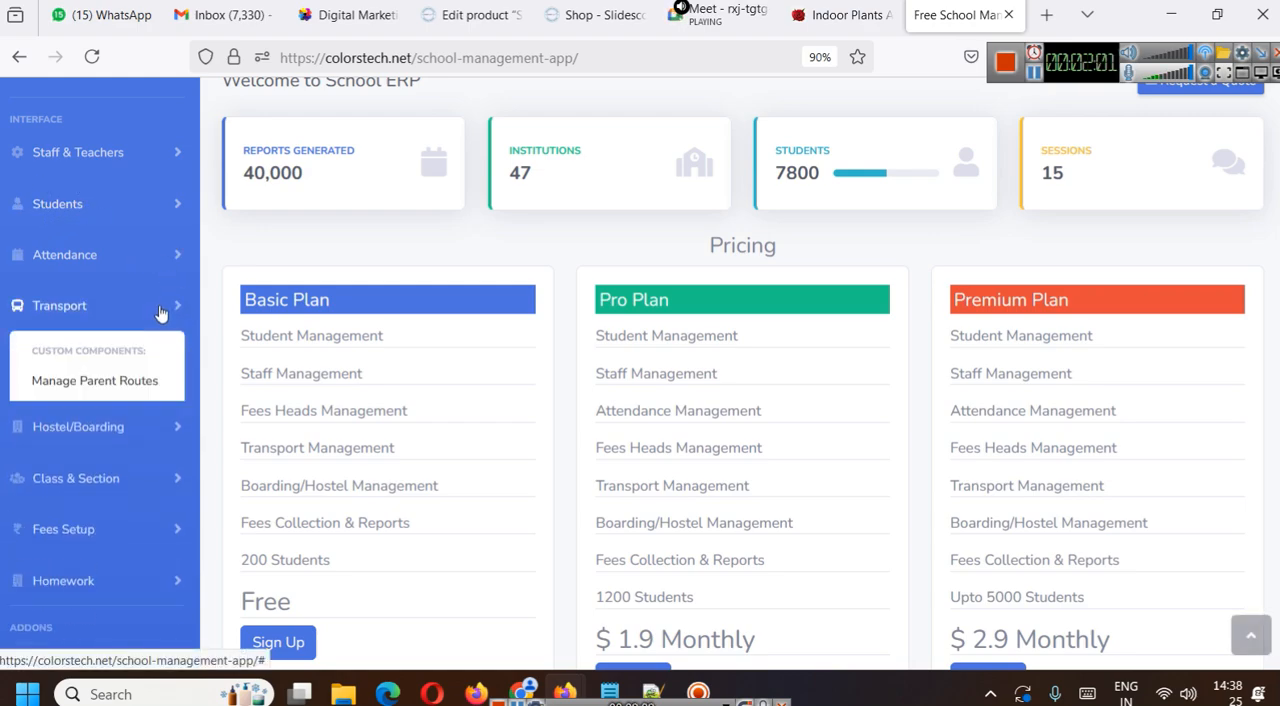
click(160, 313)
click(146, 362)
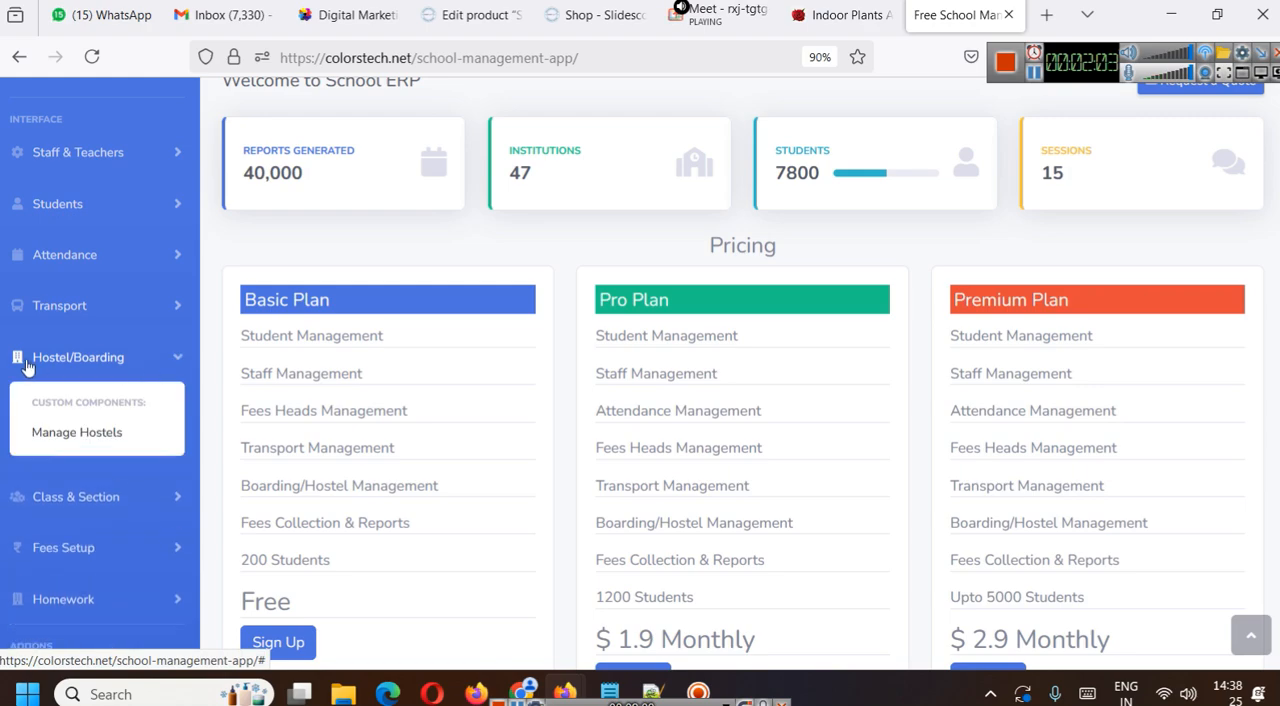
click(138, 372)
click(124, 414)
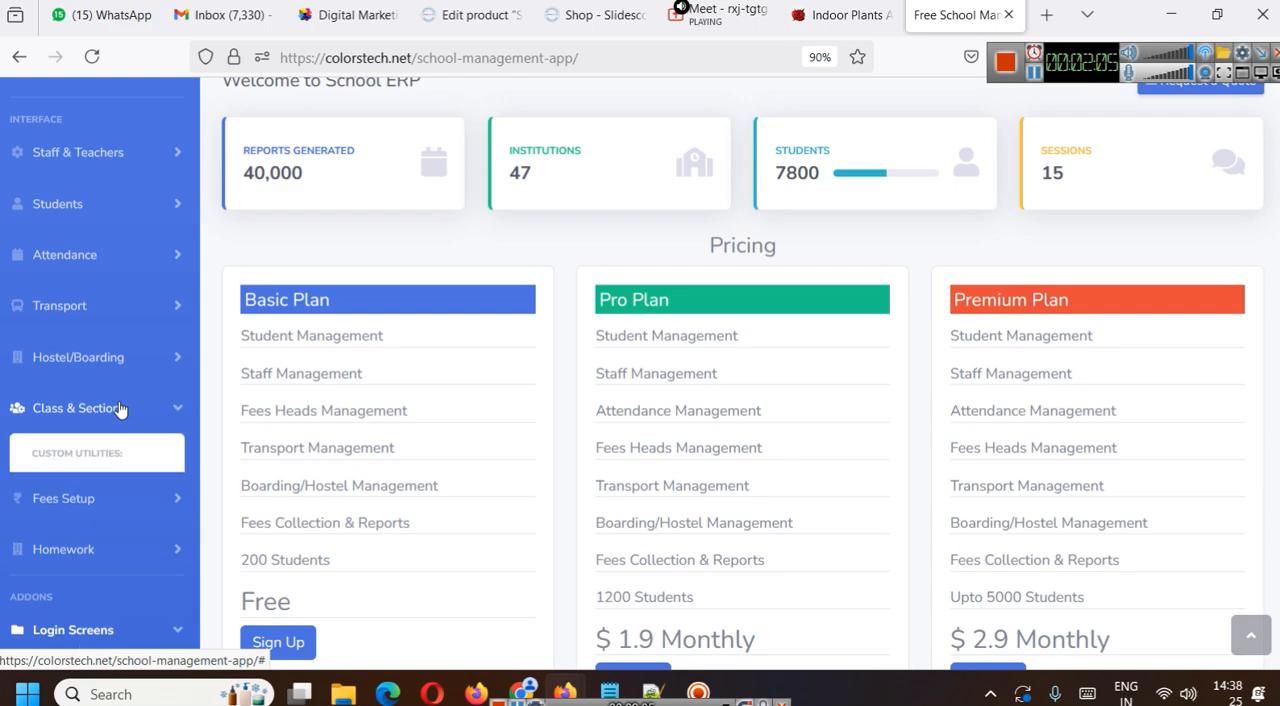
scroll(147, 420, down, 2)
click(104, 359)
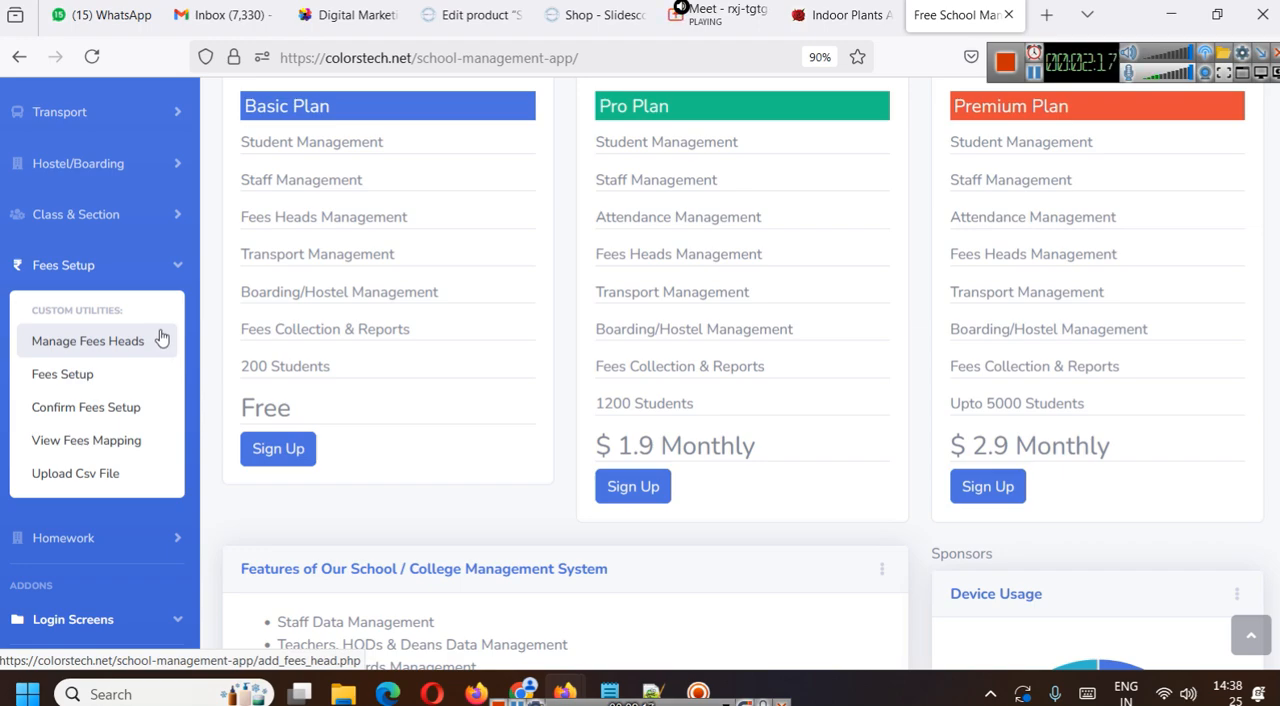
- Review the Basic, Pro and Premium plans and the feature list of the school management app
scroll(250, 308, up, 2)
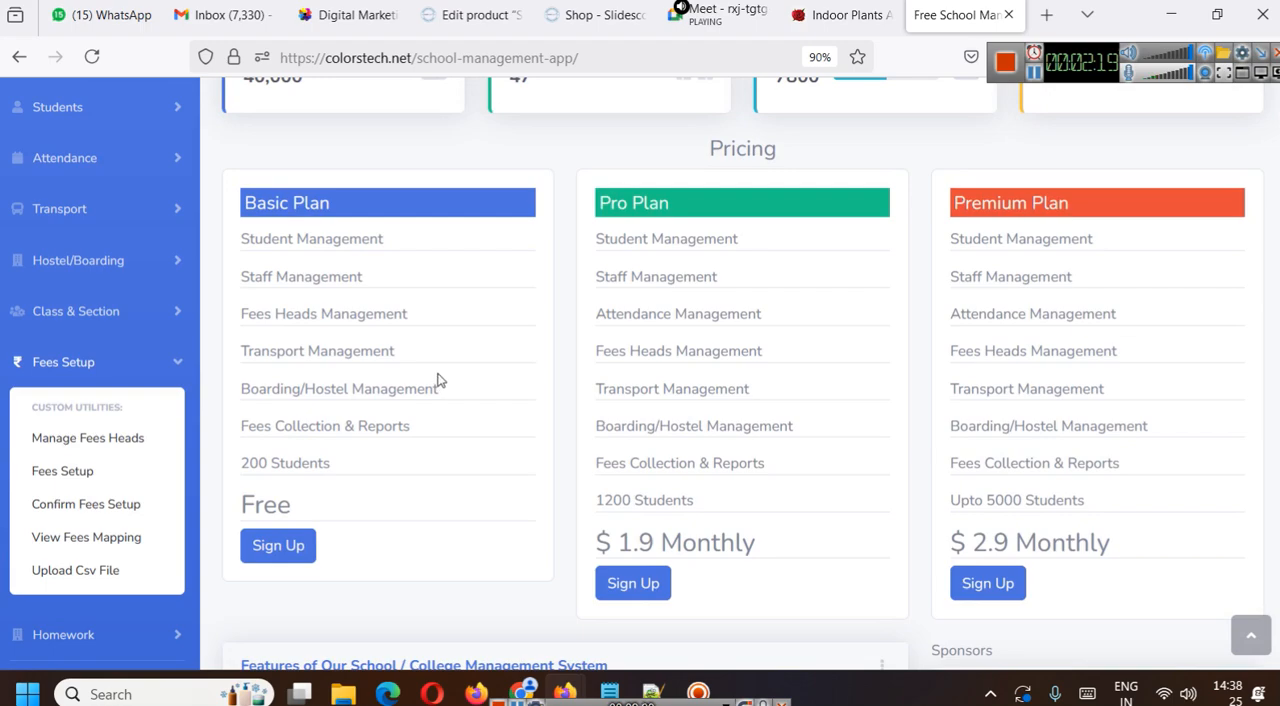
scroll(437, 380, down, 4)
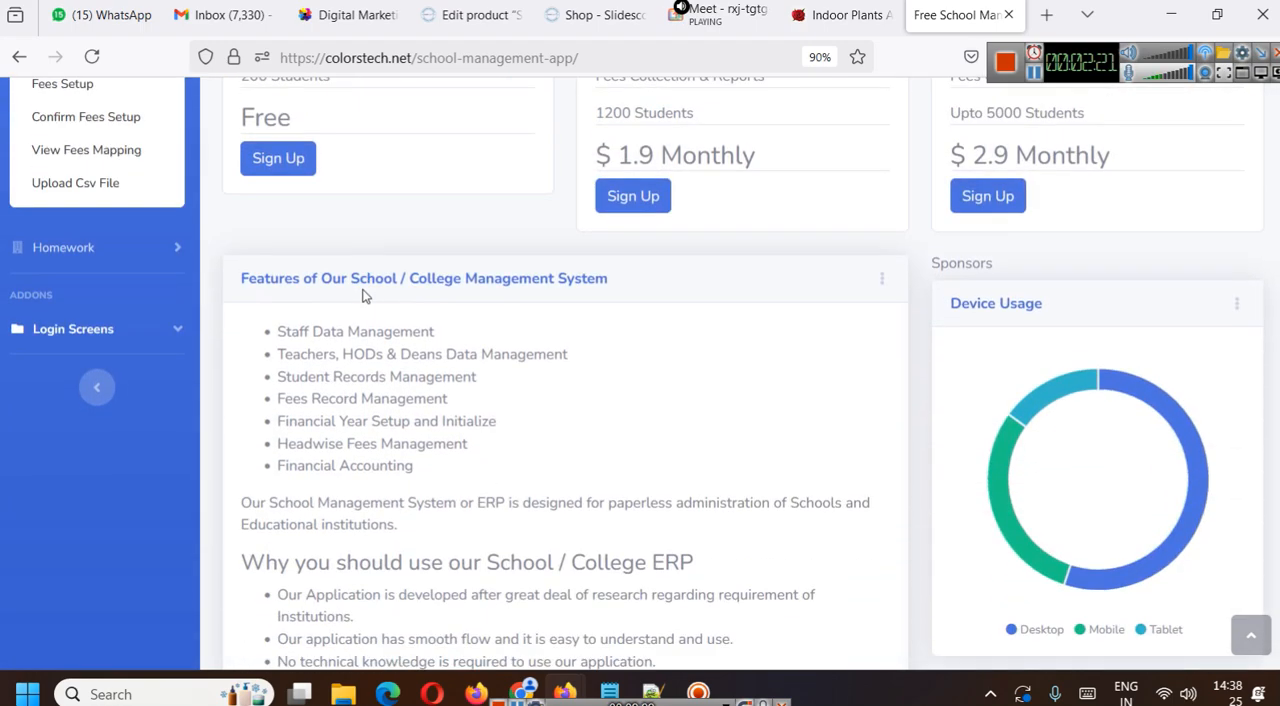
scroll(363, 295, up, 6)
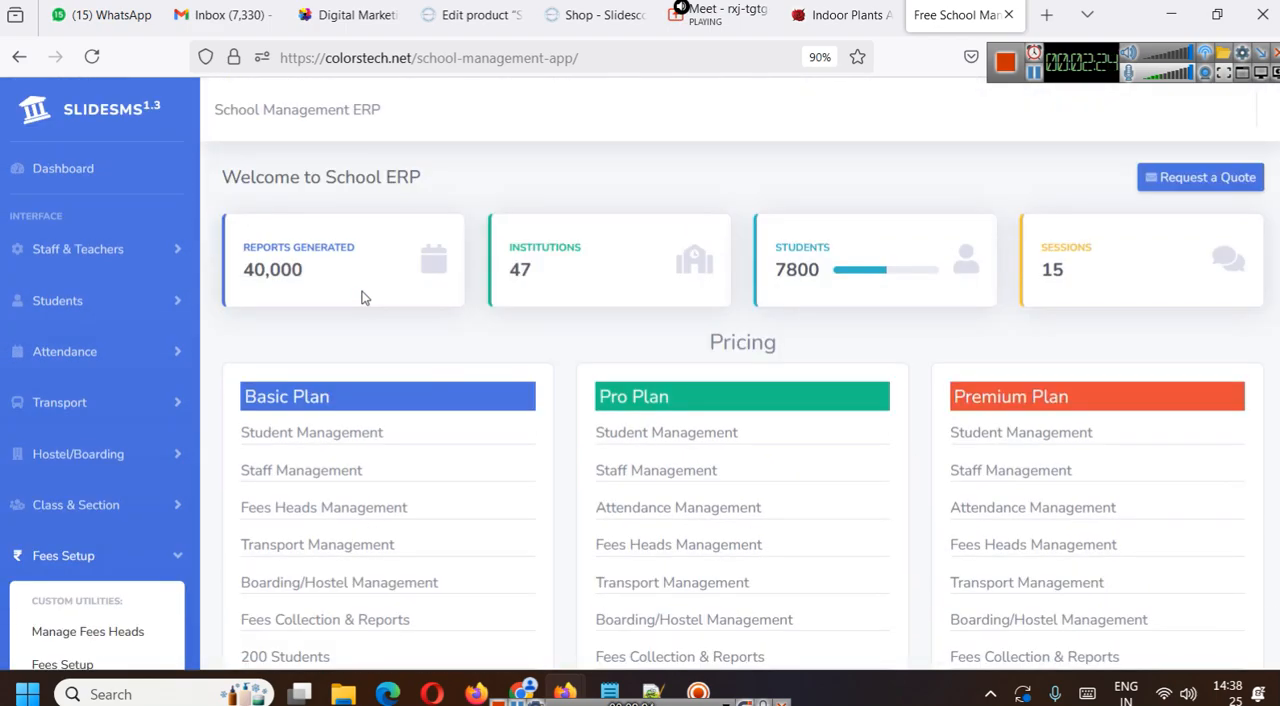
scroll(228, 349, down, 6)
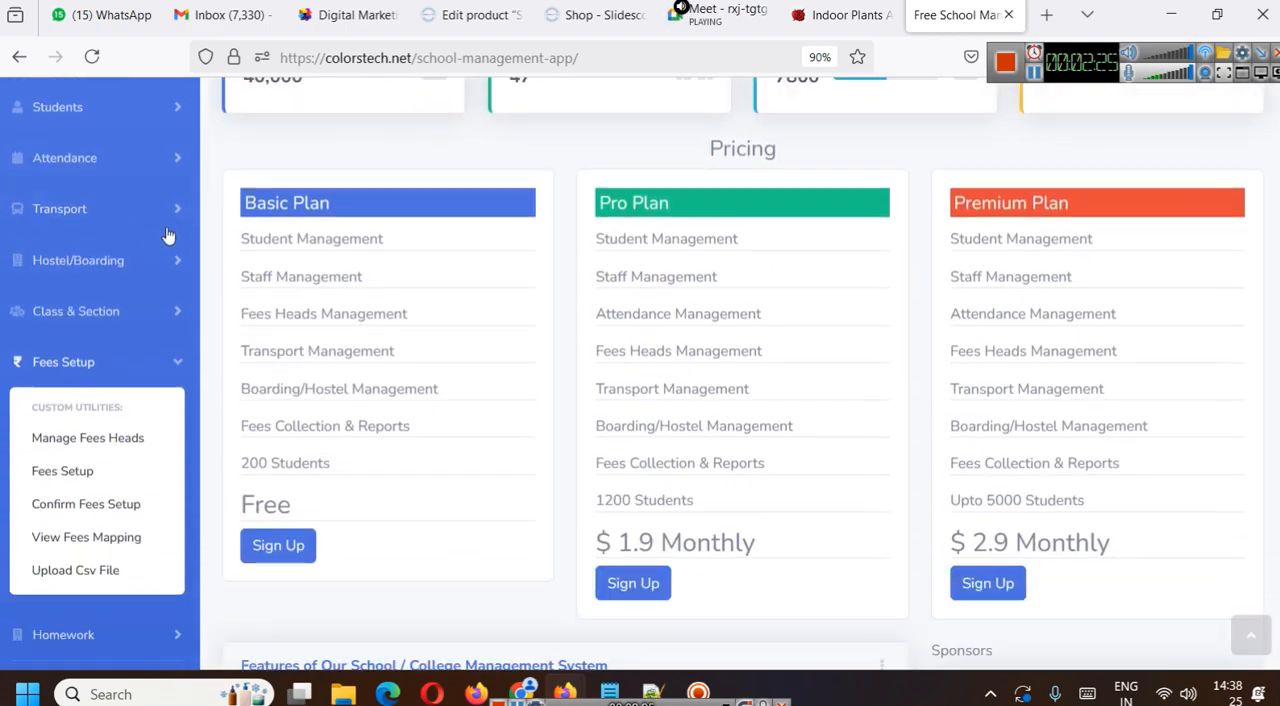
scroll(108, 318, up, 6)
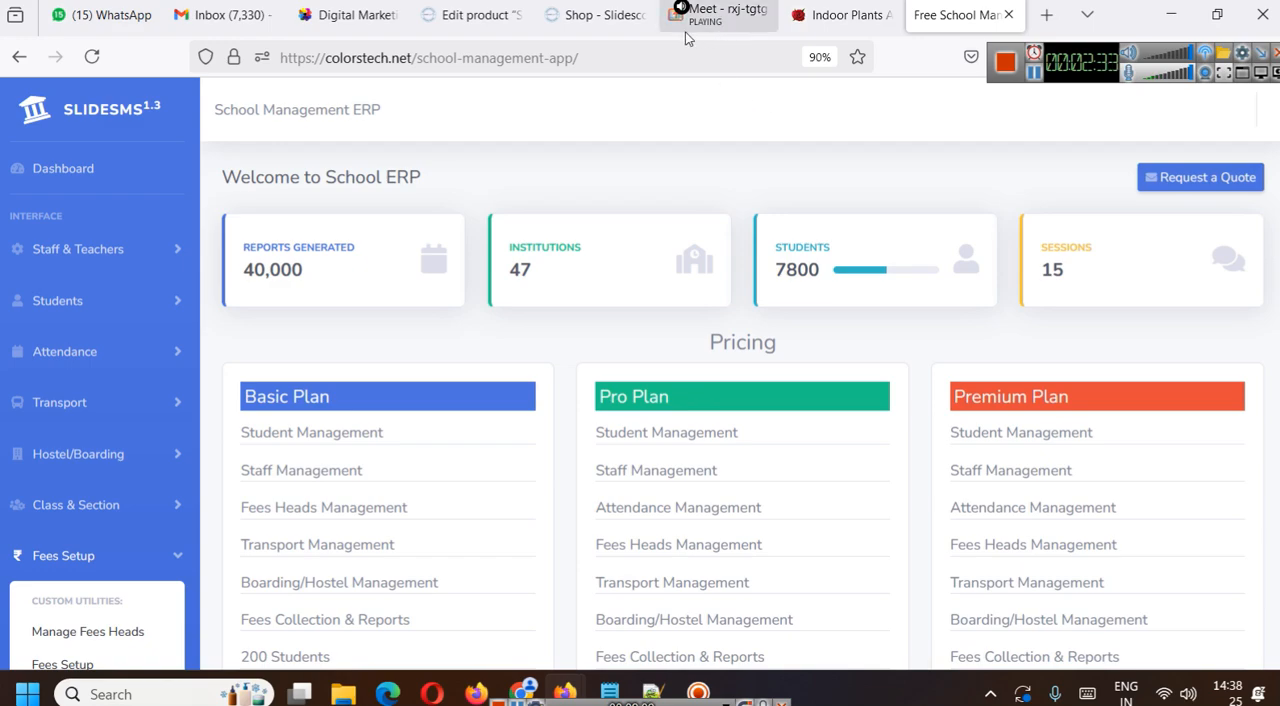
- Return to the Slidescope shop, open the site's WordPress dashboard and go to the WooCommerce home page
click(595, 14)
scroll(794, 357, up, 2)
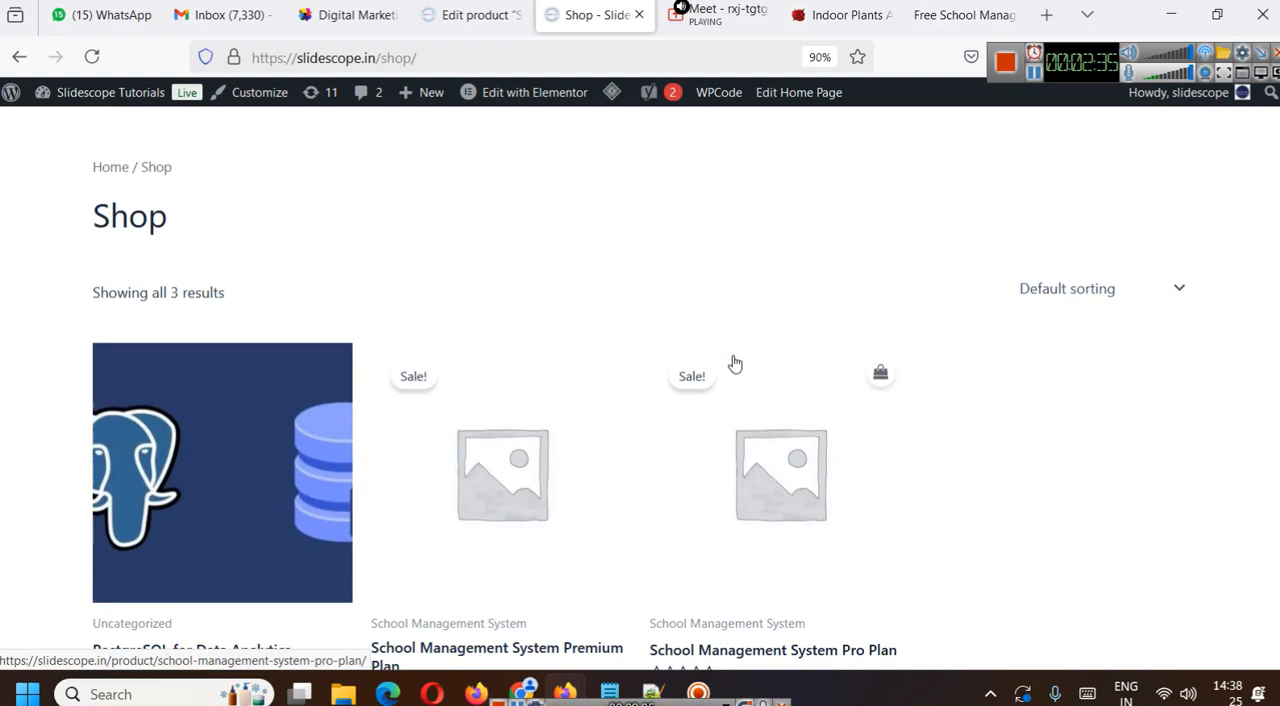
scroll(734, 360, up, 1)
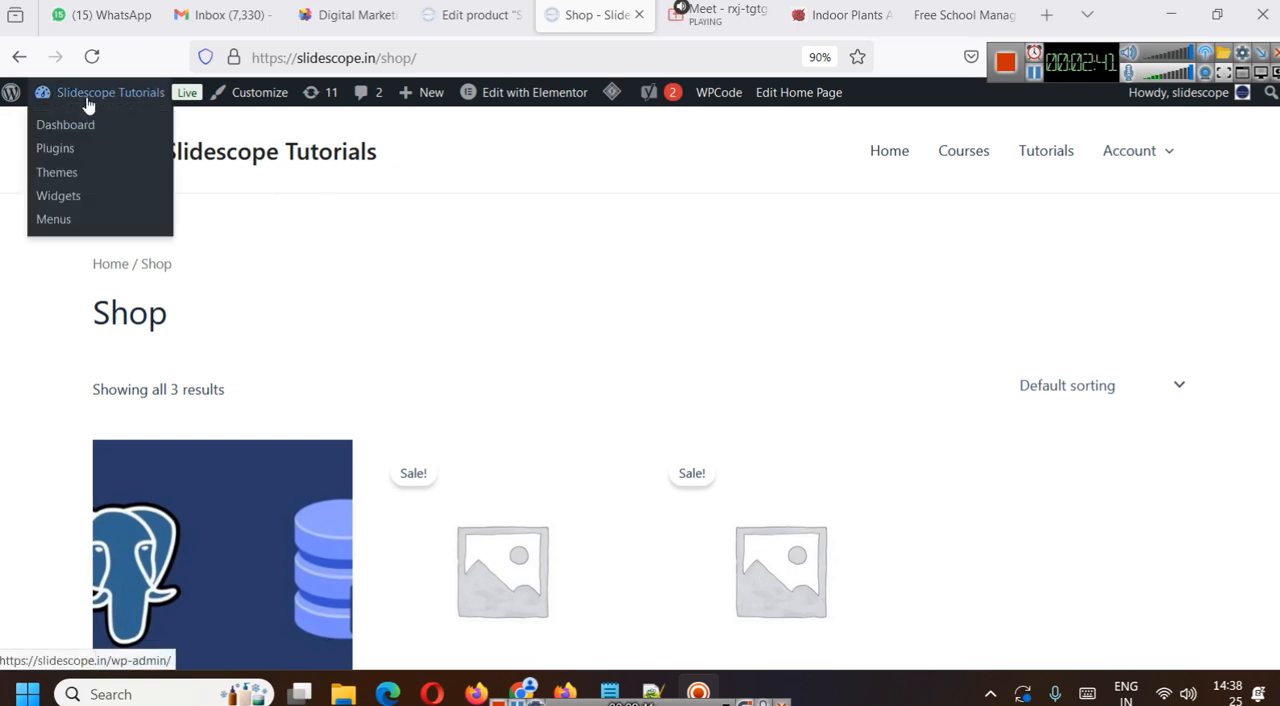
click(86, 124)
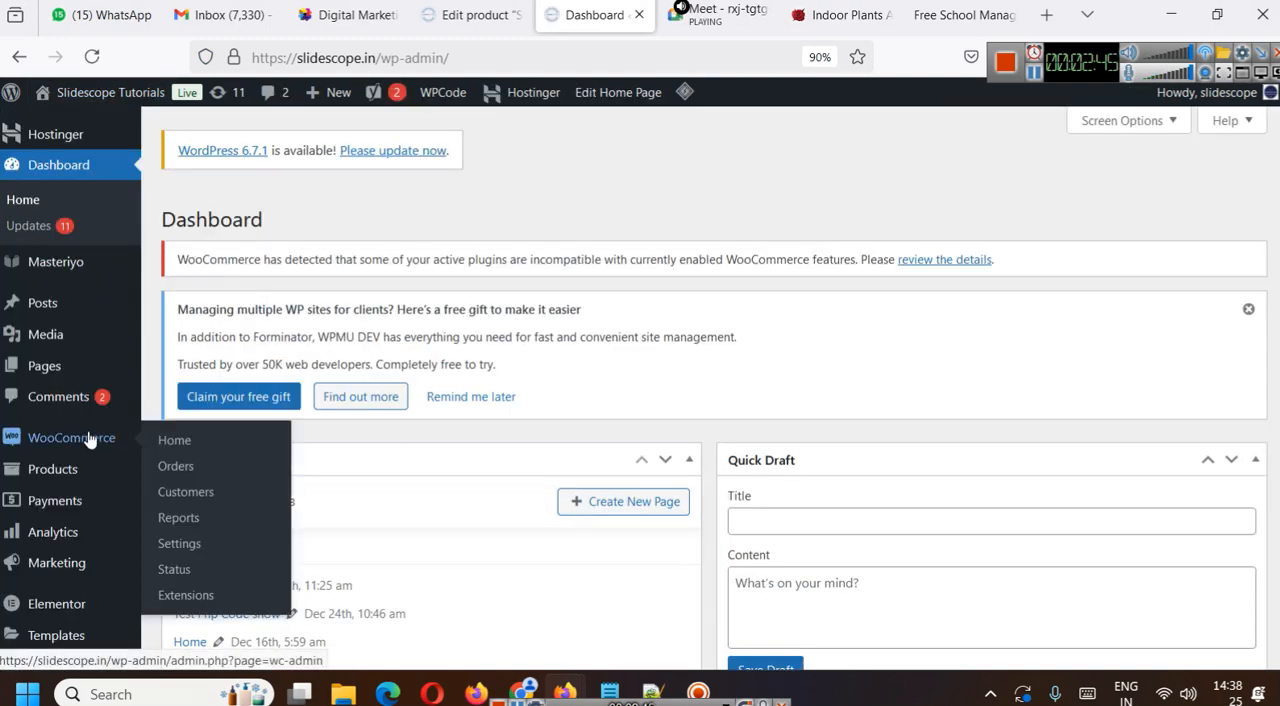
click(88, 440)
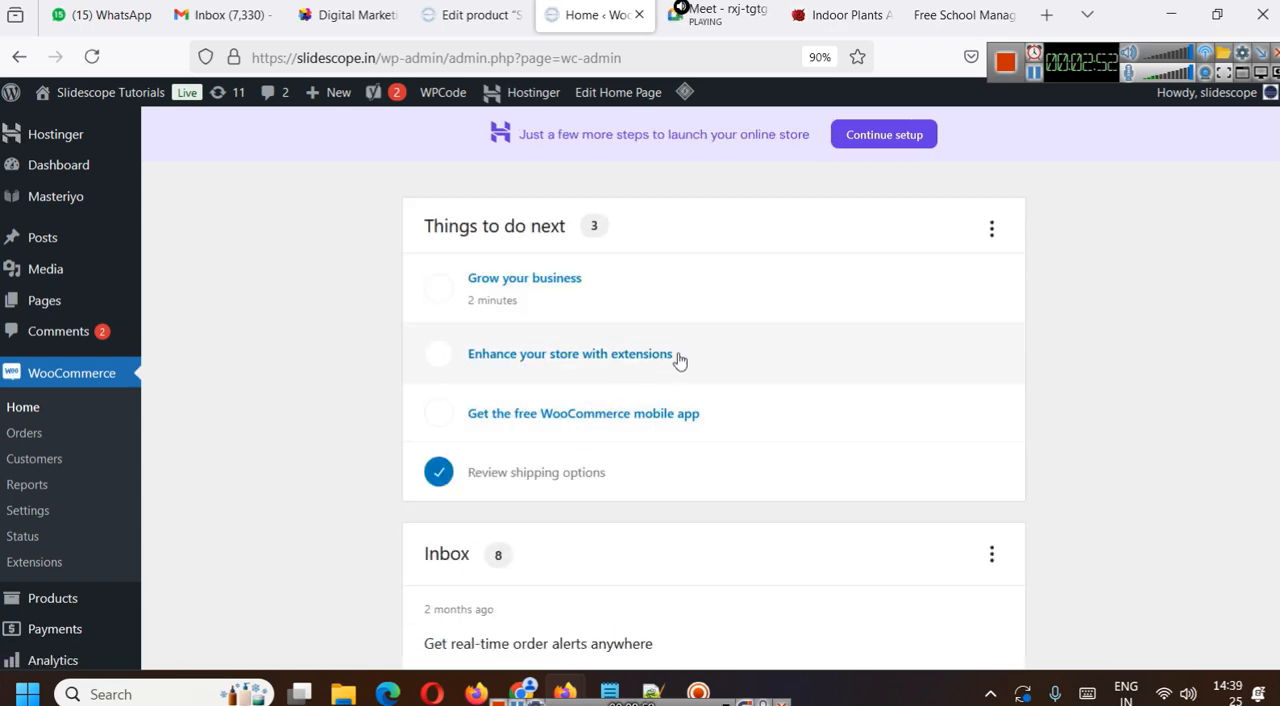
- Open the site's list of pages and examine the Cart, Checkout and My account pages that belong to WooCommerce
click(48, 241)
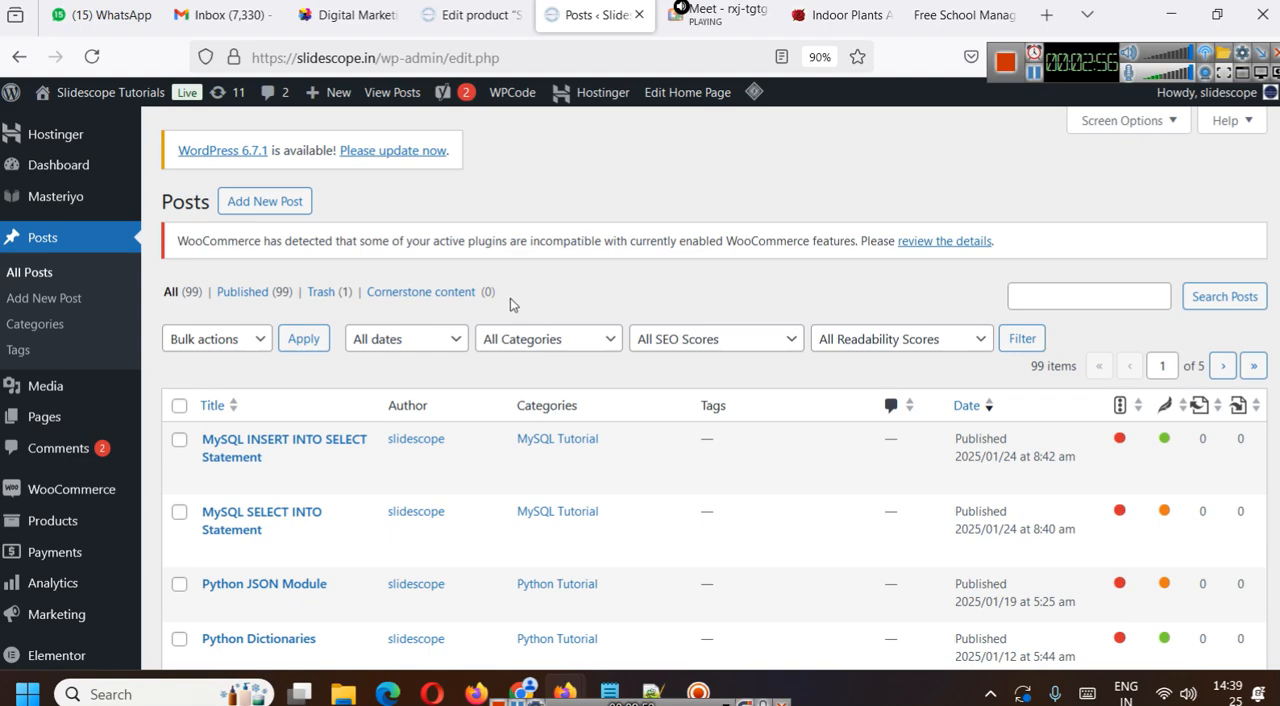
click(44, 417)
scroll(532, 328, down, 2)
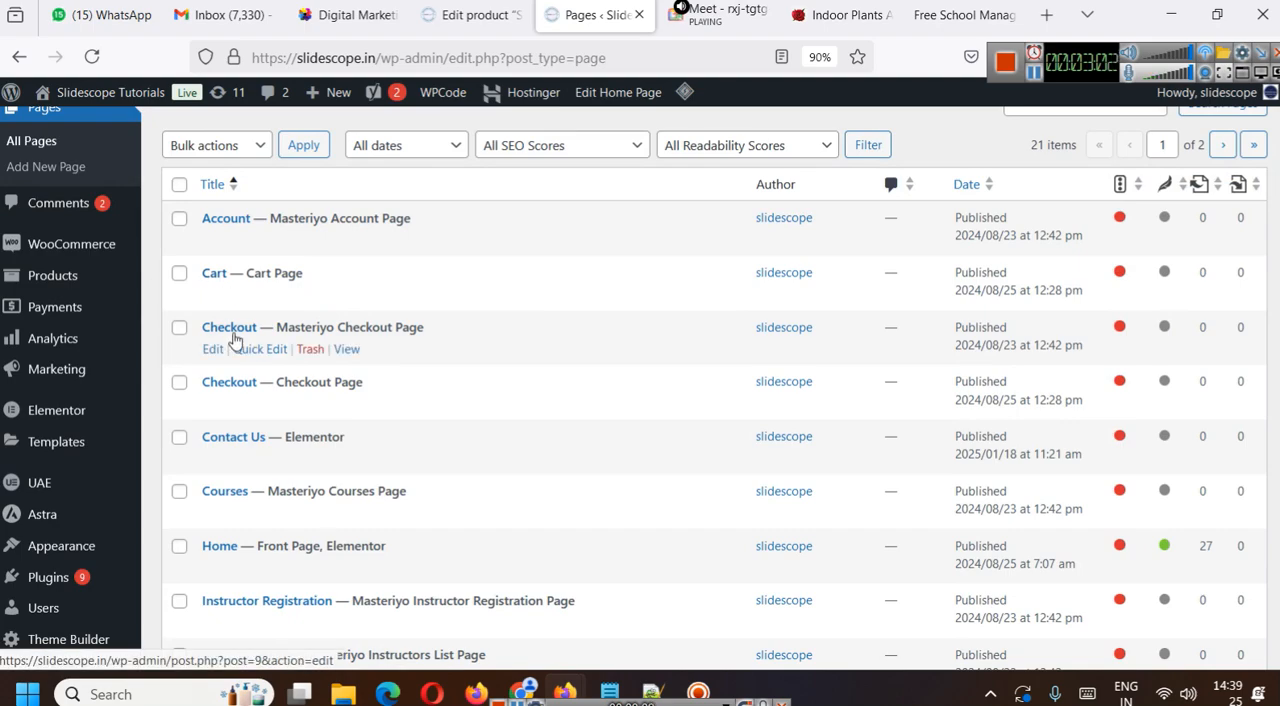
scroll(494, 363, down, 2)
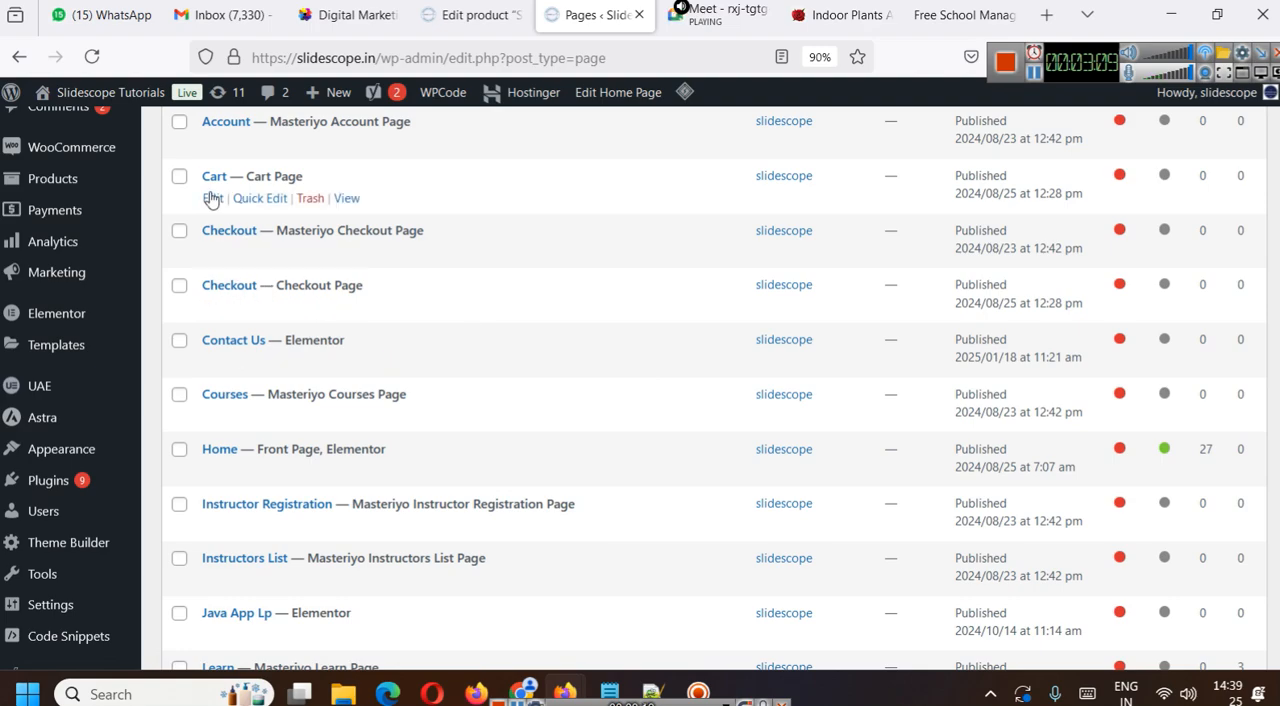
drag(203, 176, 322, 174)
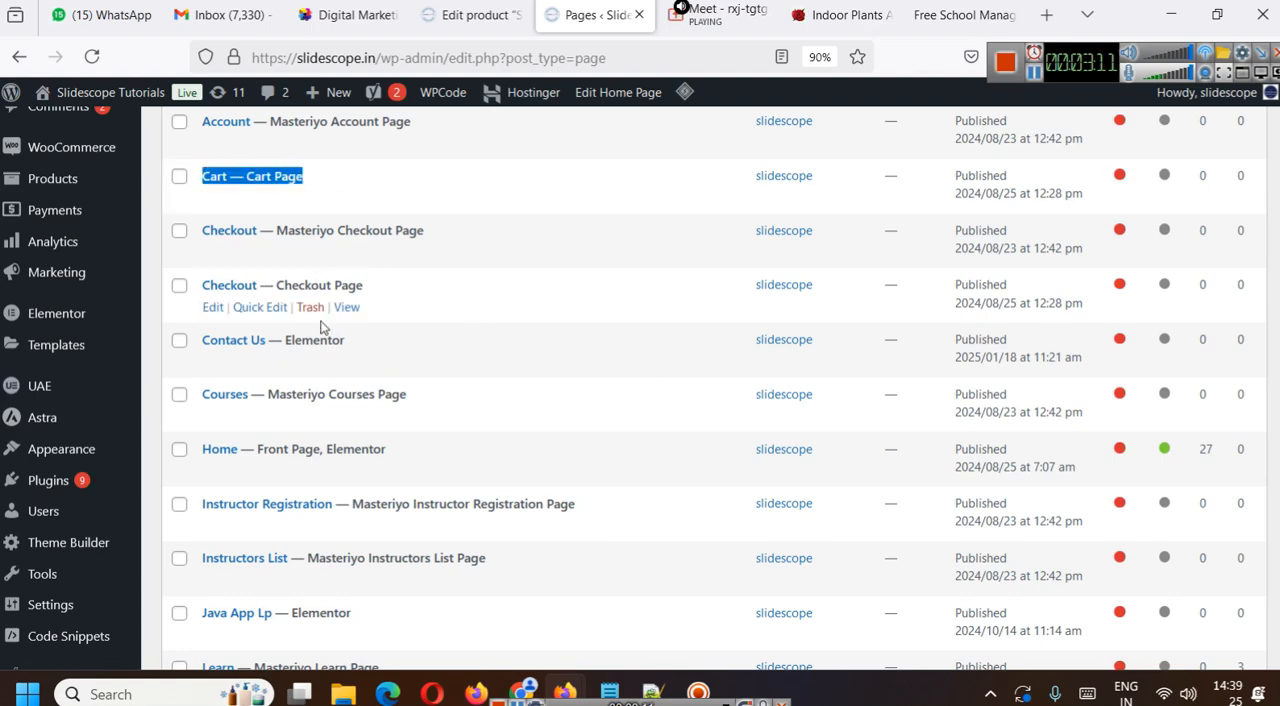
drag(203, 288, 395, 290)
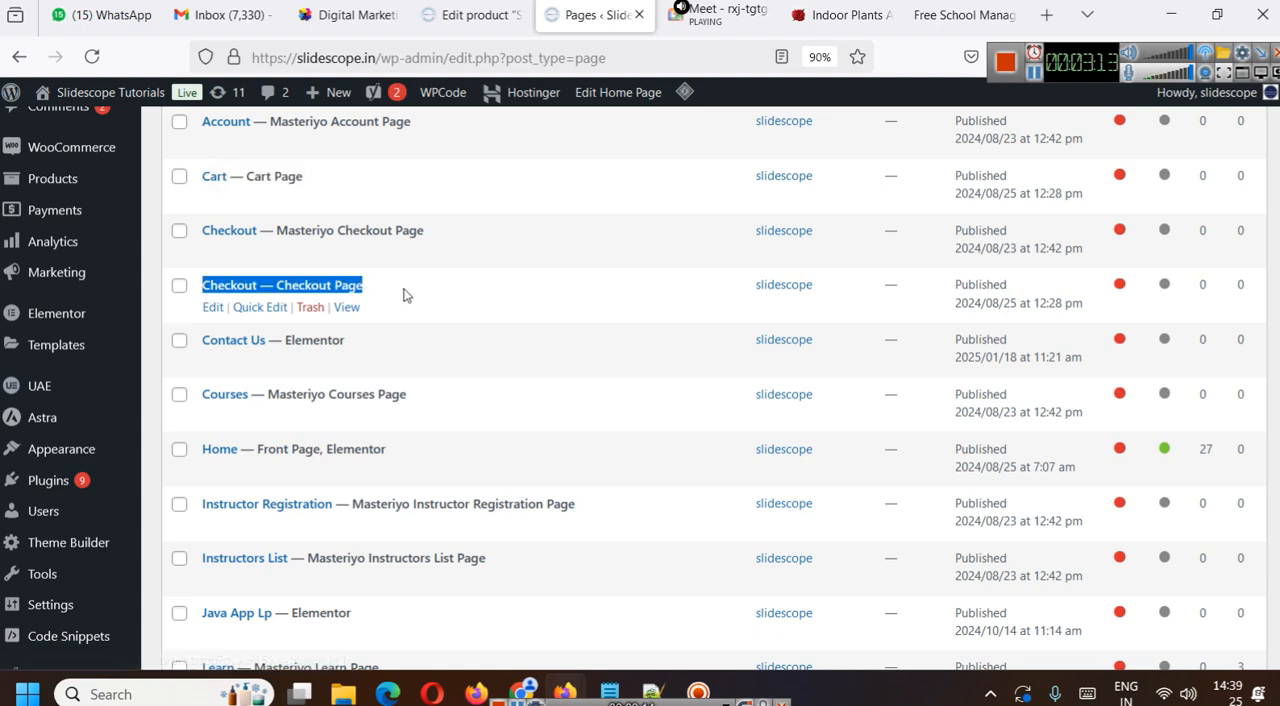
scroll(380, 445, down, 1)
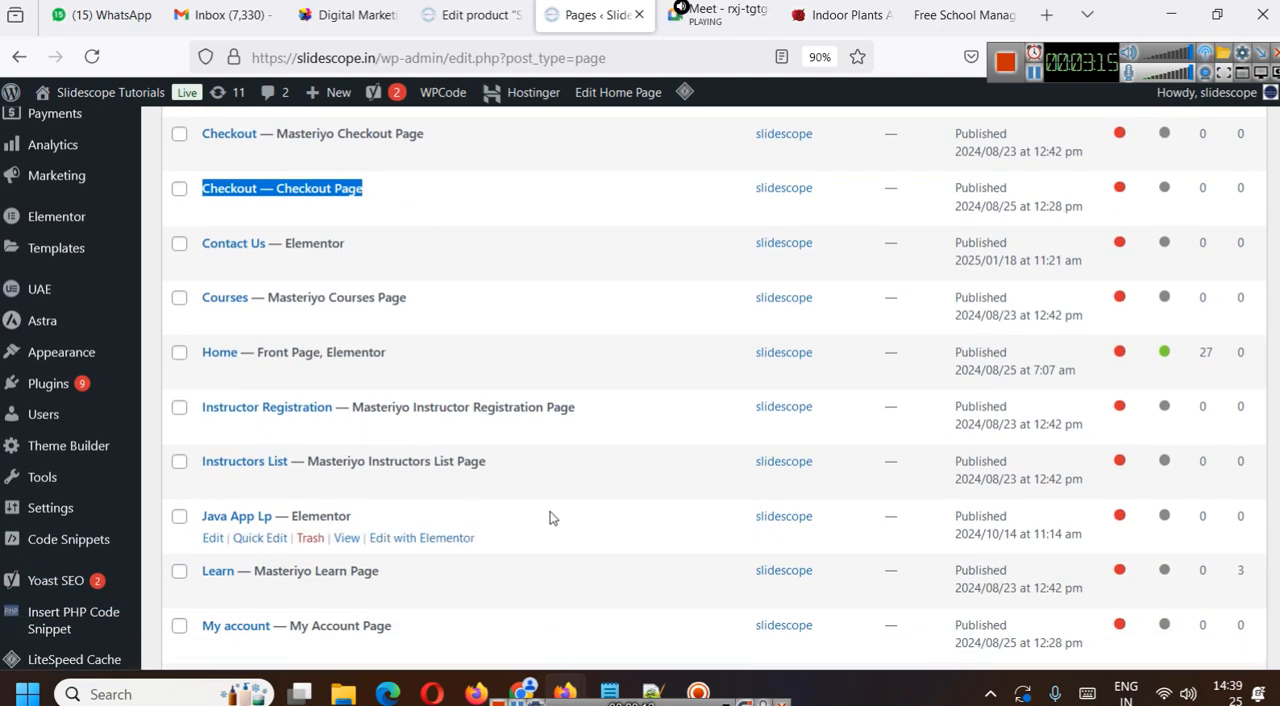
scroll(466, 471, down, 2)
drag(202, 432, 493, 431)
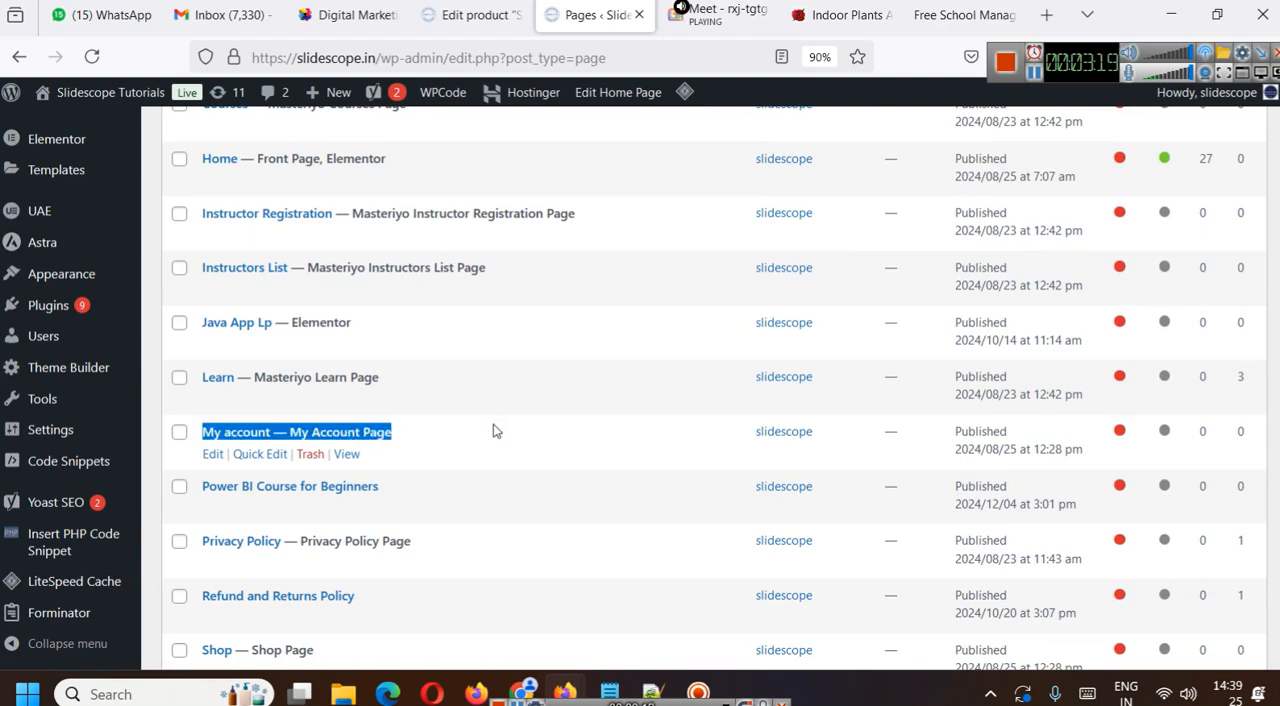
- Open a new Notepad document and enter the heading WooCommerce followed by an empty line
key(super+r)
key(Return)
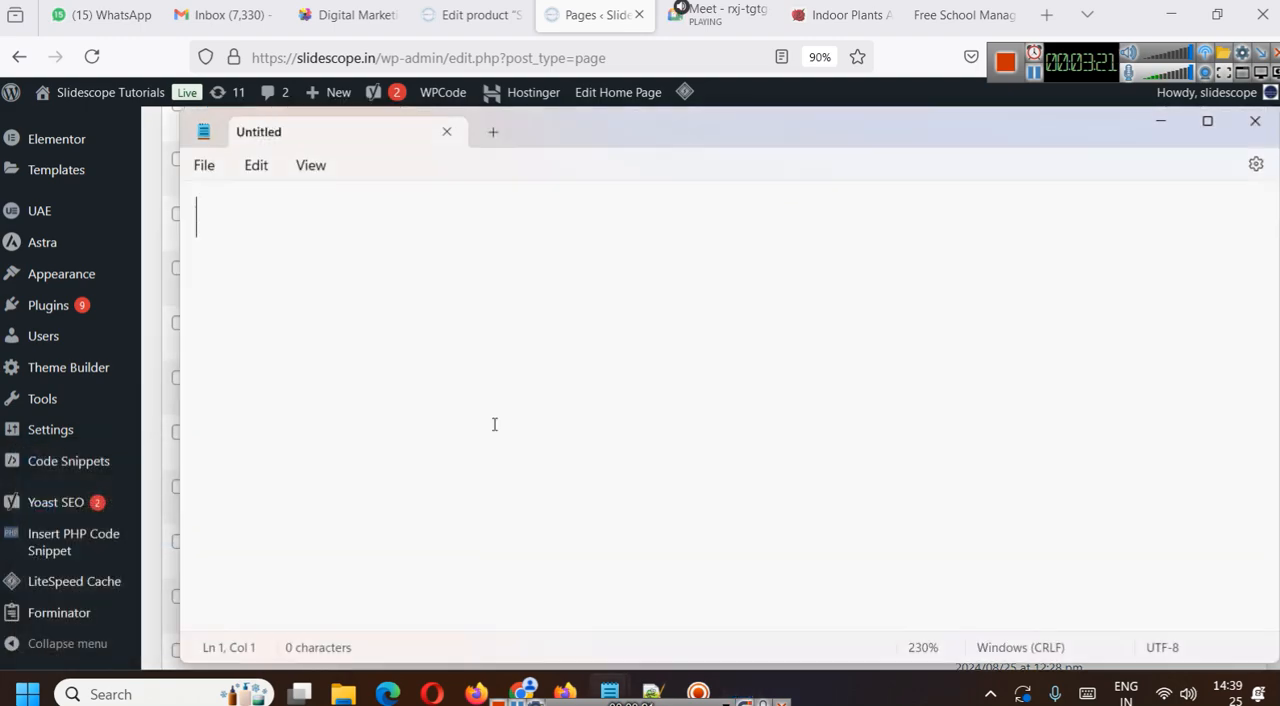
text(Woo)
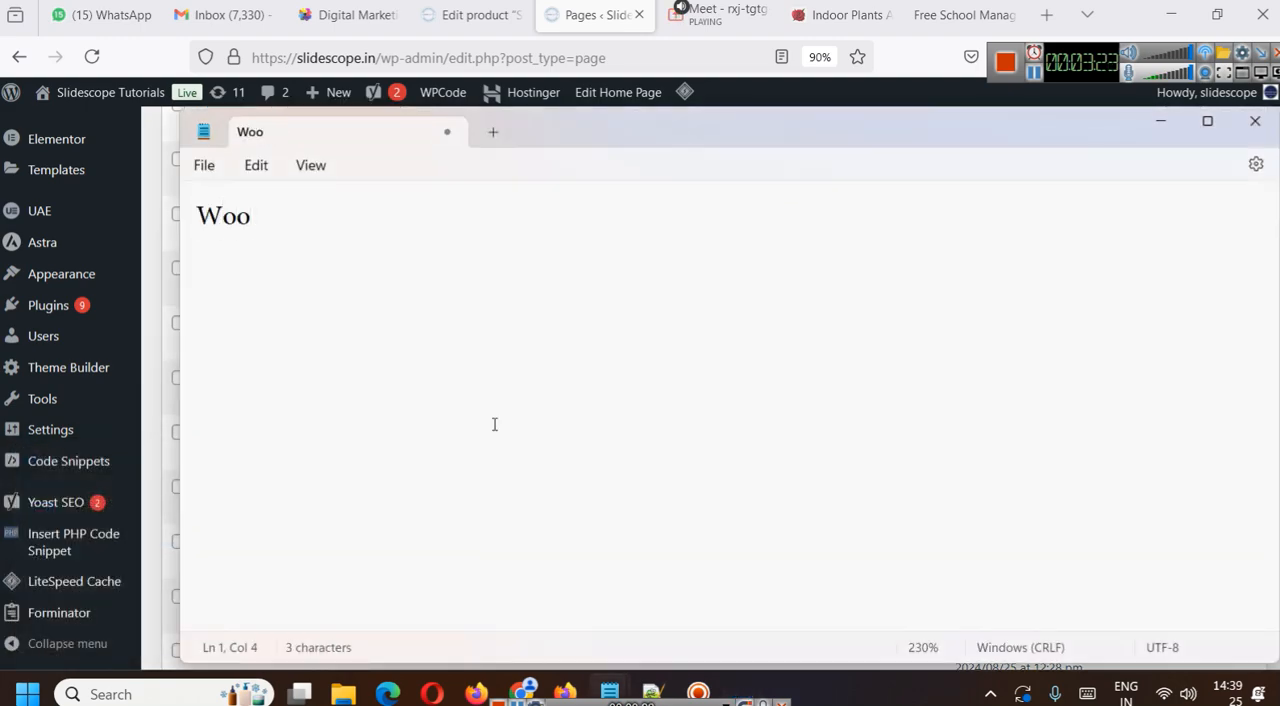
key(ctrl+a)
click(494, 424)
text(Com)
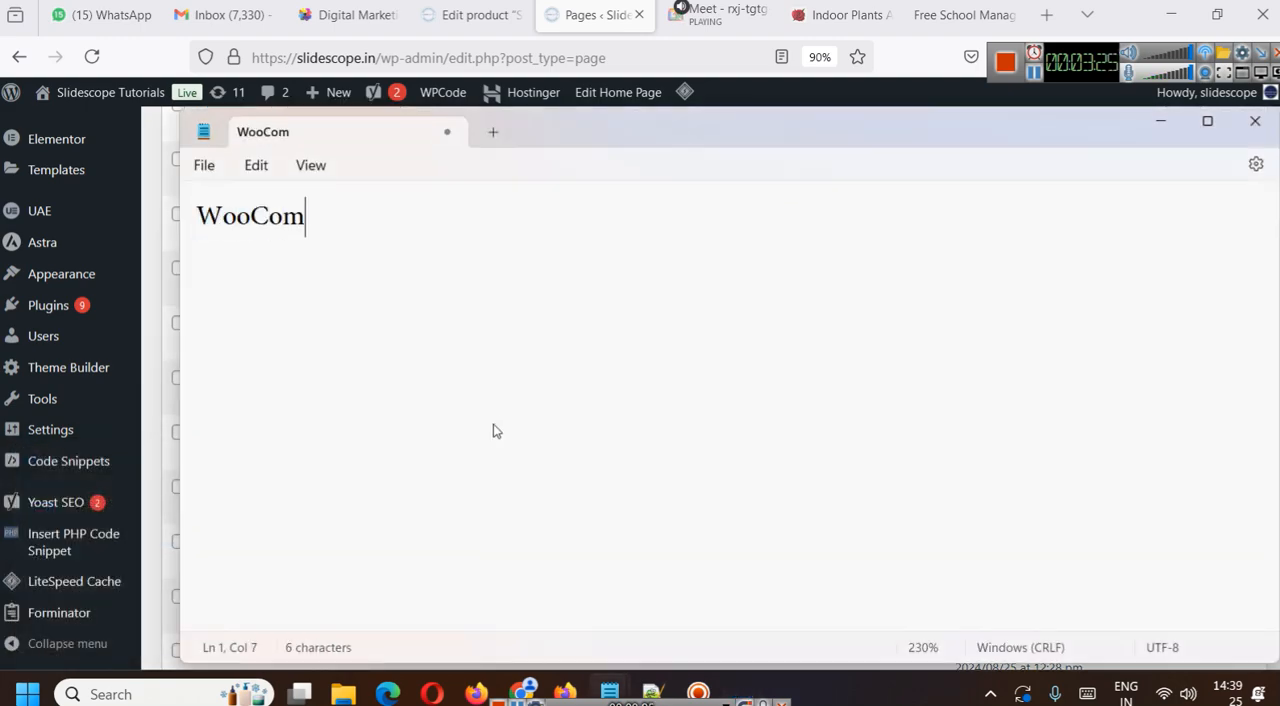
text(merce)
key(Return)
- List Cart, Checkout Page and Shop ( All Products ) on separate lines below the heading
key(Return)
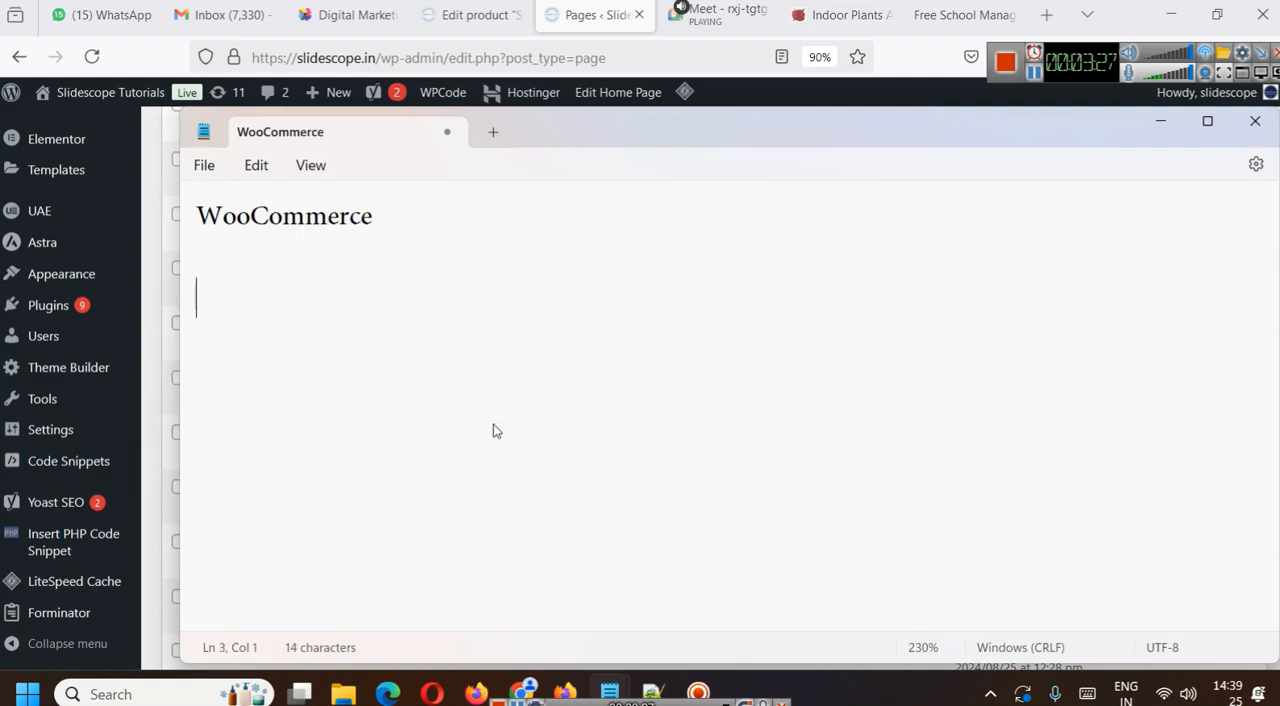
text(Caa)
text(t)
key(Return)
text(Checkout Page)
key(Return)
text(Shop ( All Prod)
key(BackSpace)
key(BackSpace)
key(BackSpace)
text(Products ))
key(Return)
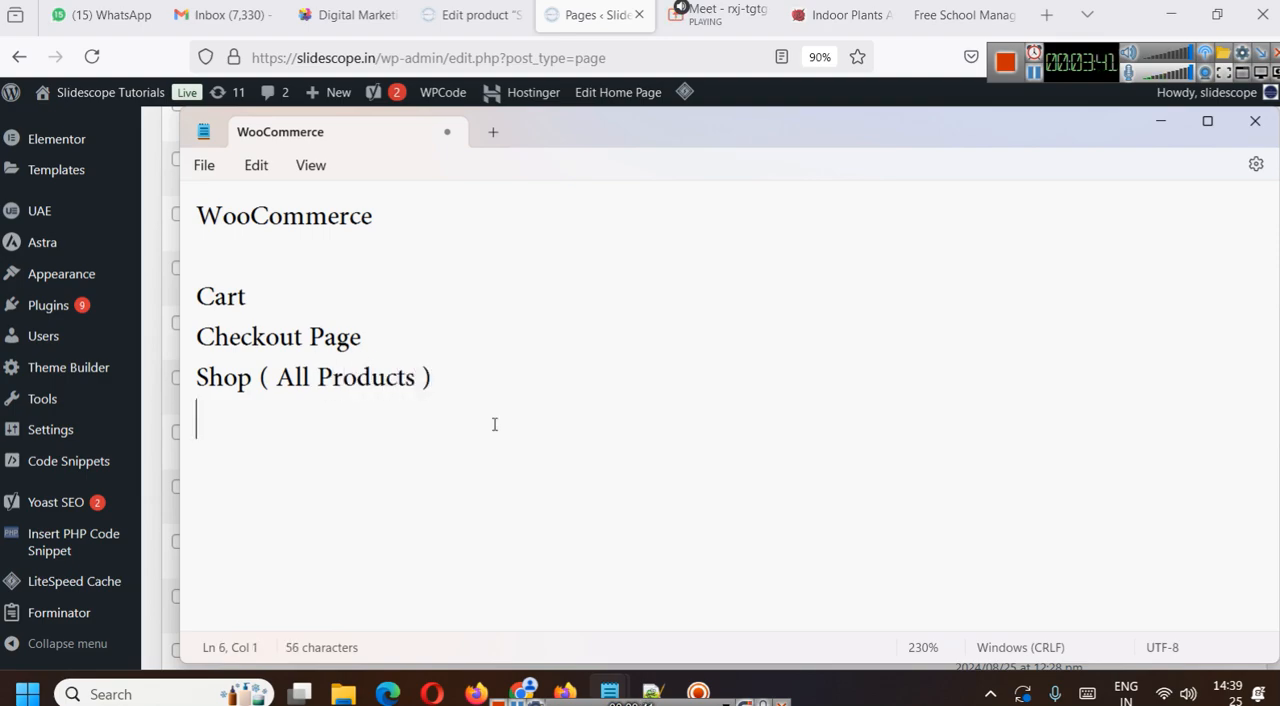
- Add a My Account ( Dashboard ) line to the list and extend the heading to WooCommerce >> Plugin
text(My Account ( Dashboard ))
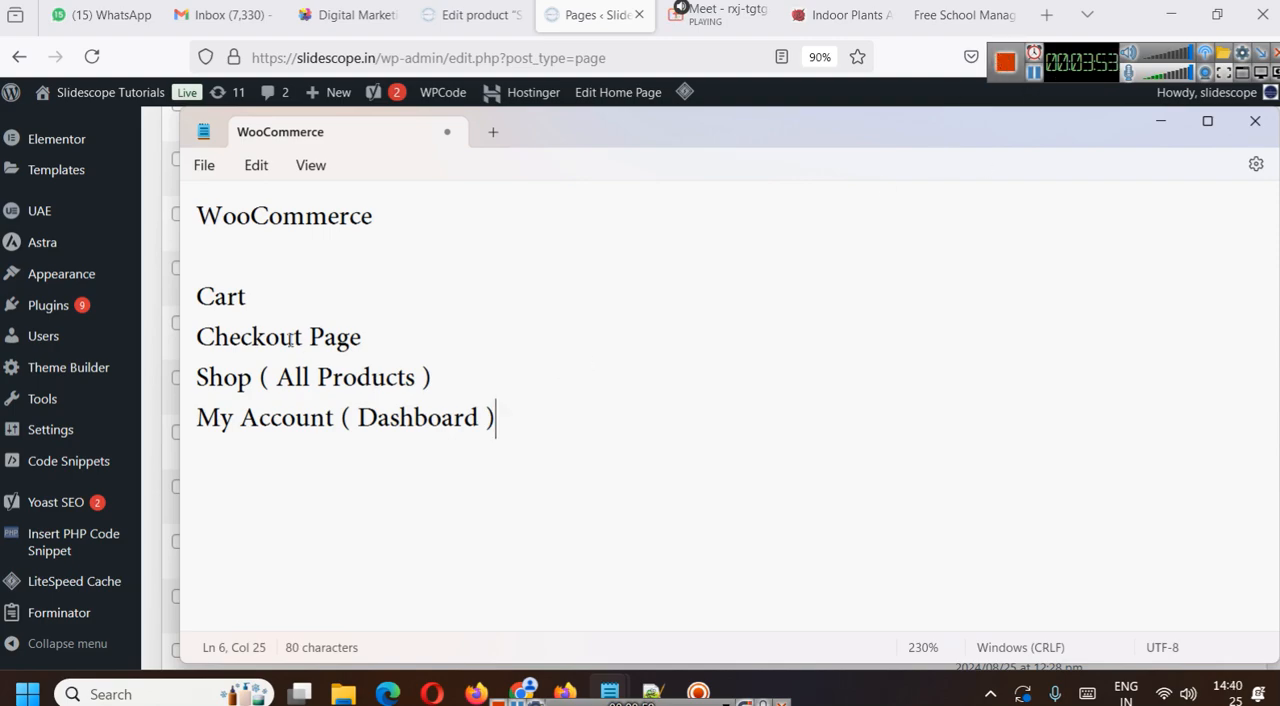
click(415, 193)
text(>> Pluh)
key(BackSpace)
text(gin)
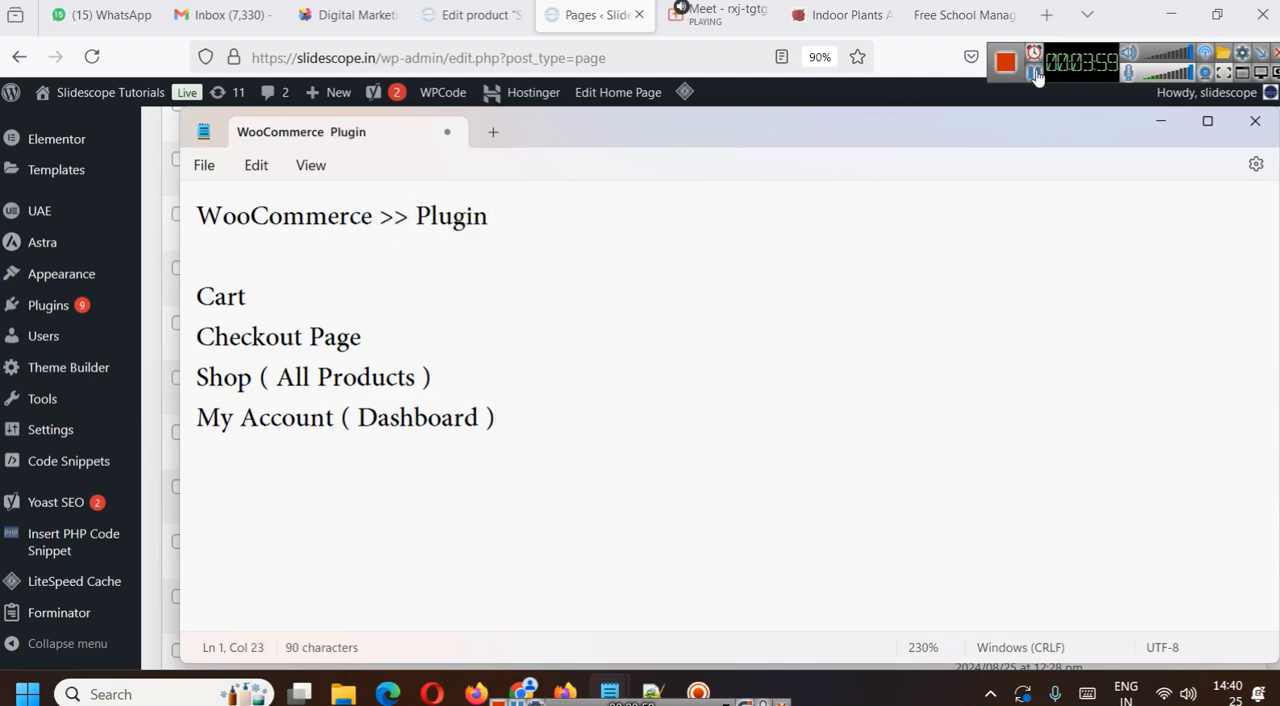
- Switch to the Flower World site, change its address to flowerworld.in/shop and look over the Shop page
click(838, 15)
drag(390, 58, 674, 60)
text(sho)
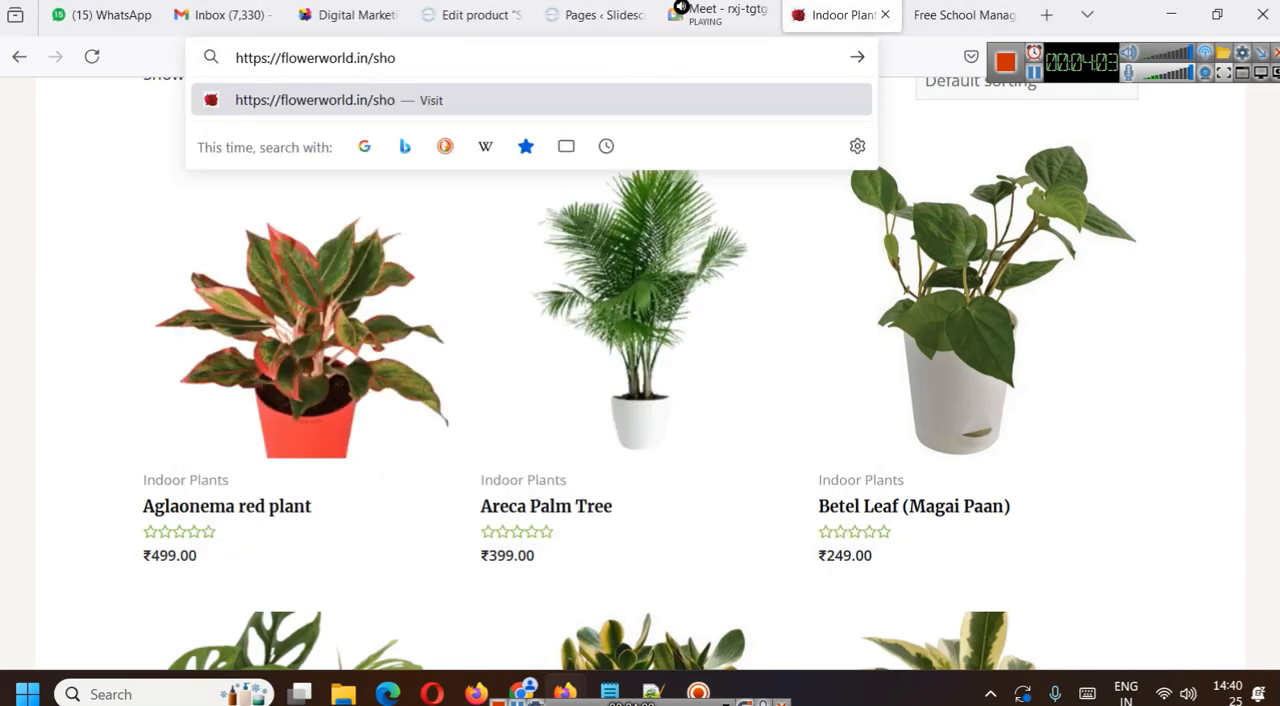
text(p)
key(Return)
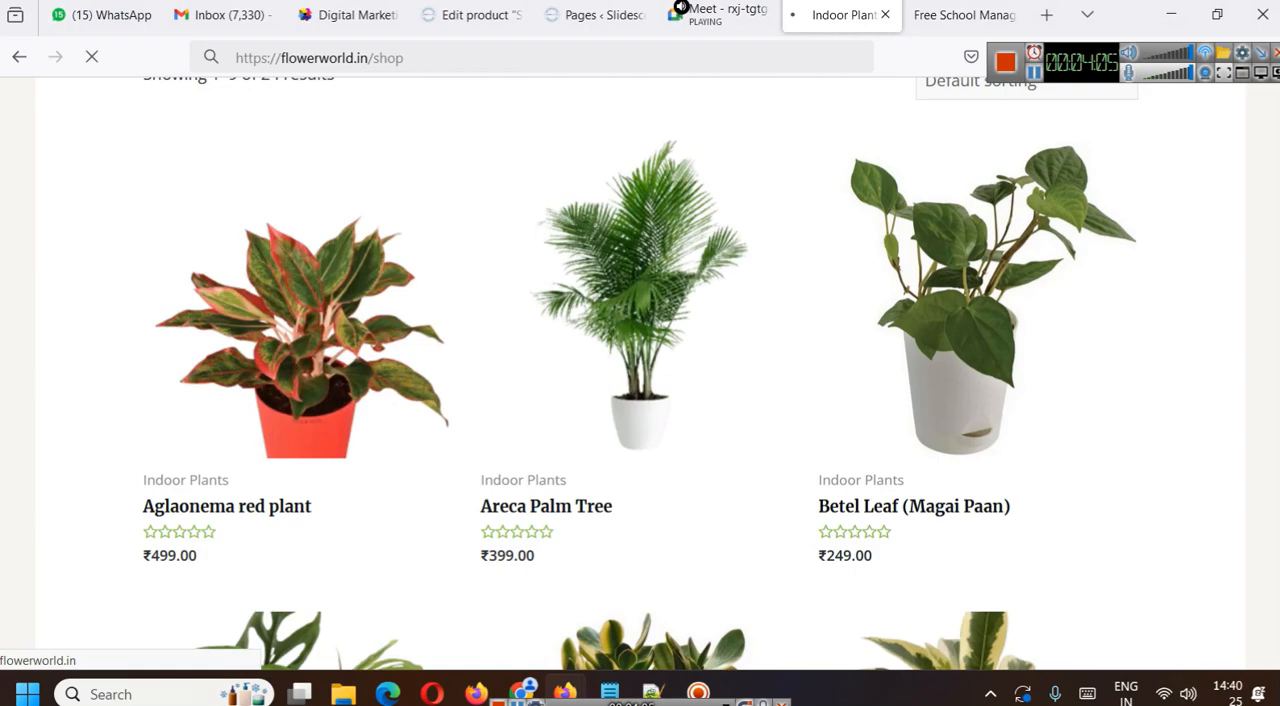
scroll(276, 302, down, 2)
scroll(290, 285, down, 2)
scroll(330, 260, up, 4)
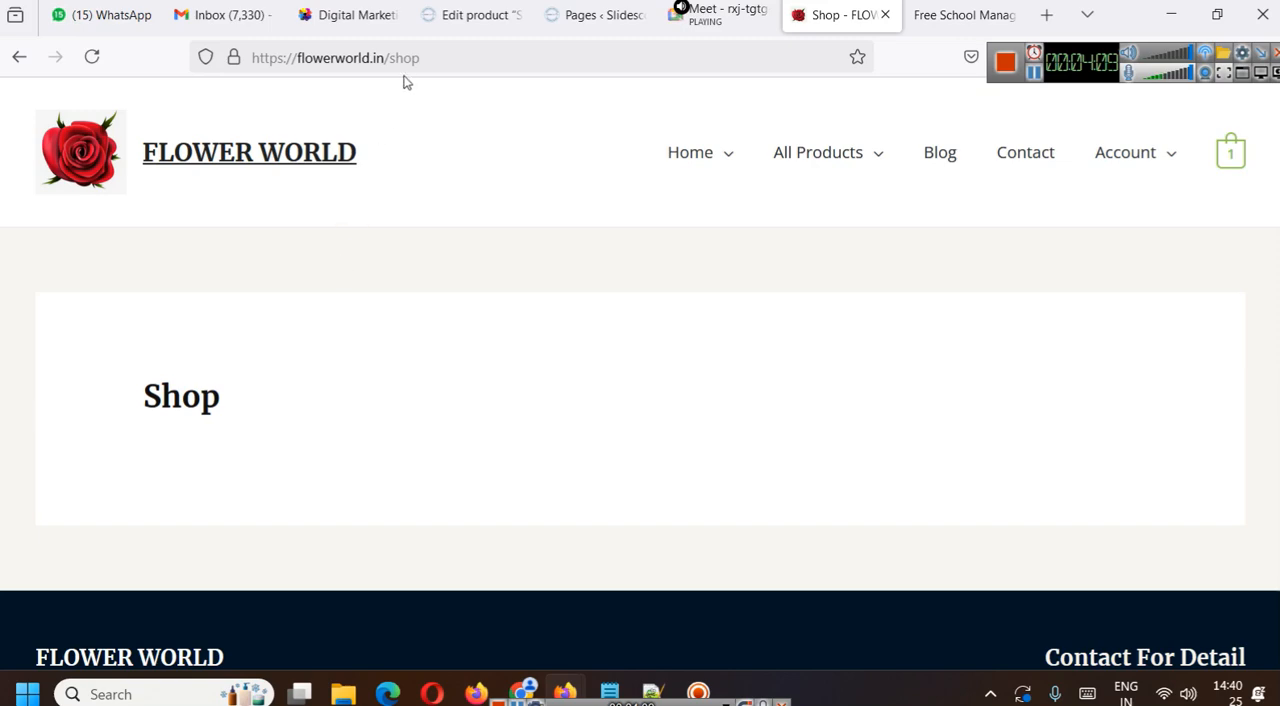
- Open the Indoor Plants category of the Flower World store and look through its products
mouse_move(870, 178)
click(835, 216)
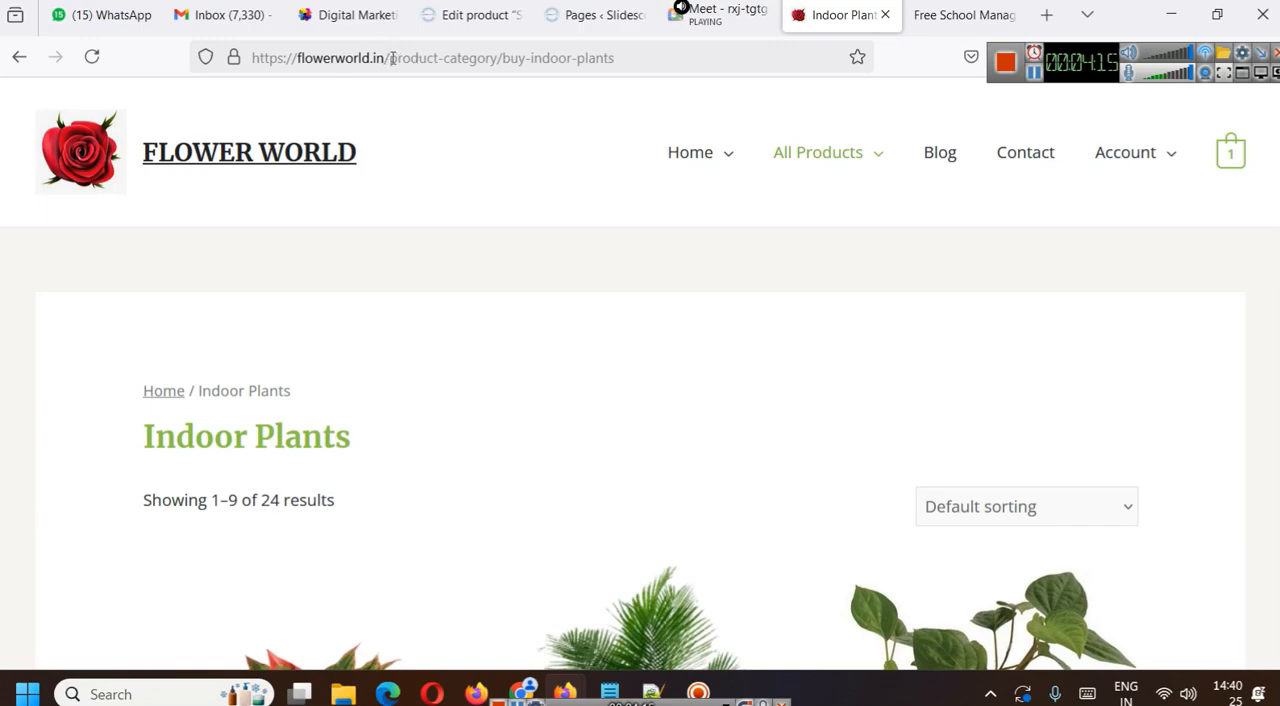
scroll(757, 296, down, 3)
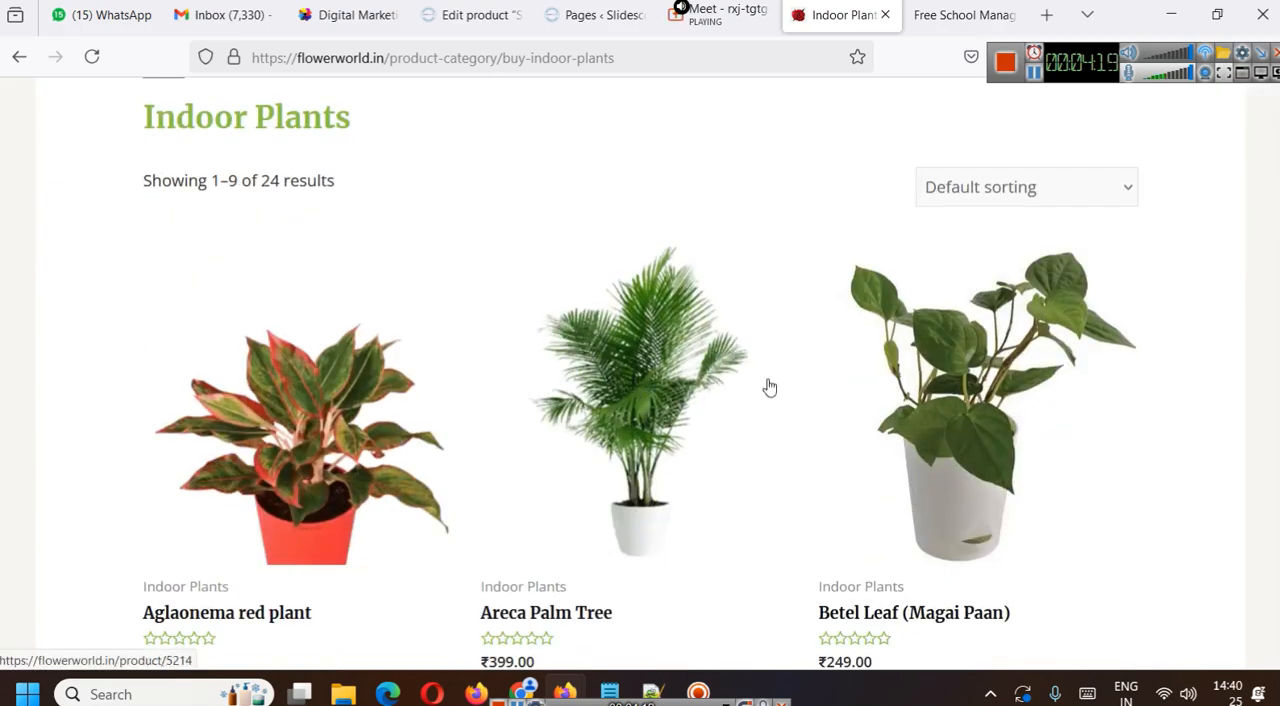
- Return to the WooCommerce note in Notepad and add a dashed separator line with Archive Page beneath it
mouse_move(609, 693)
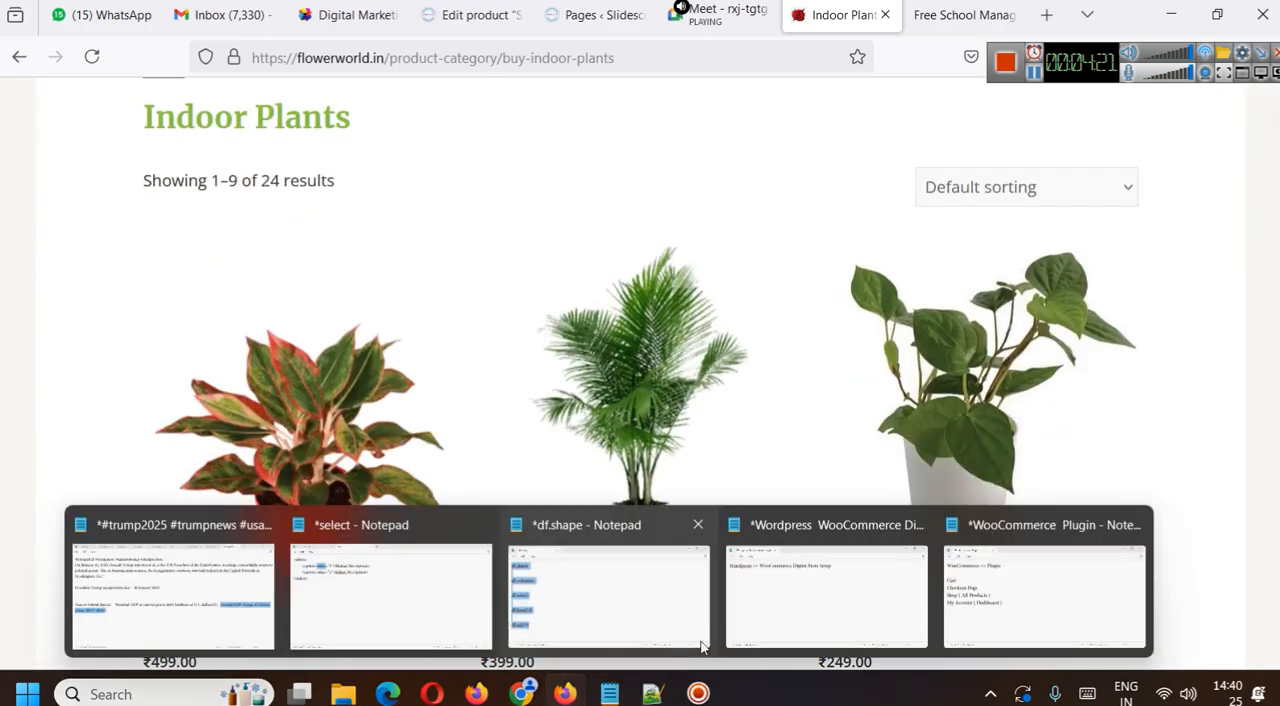
click(985, 599)
key(Return)
key(Return)
text(----------)
key(Return)
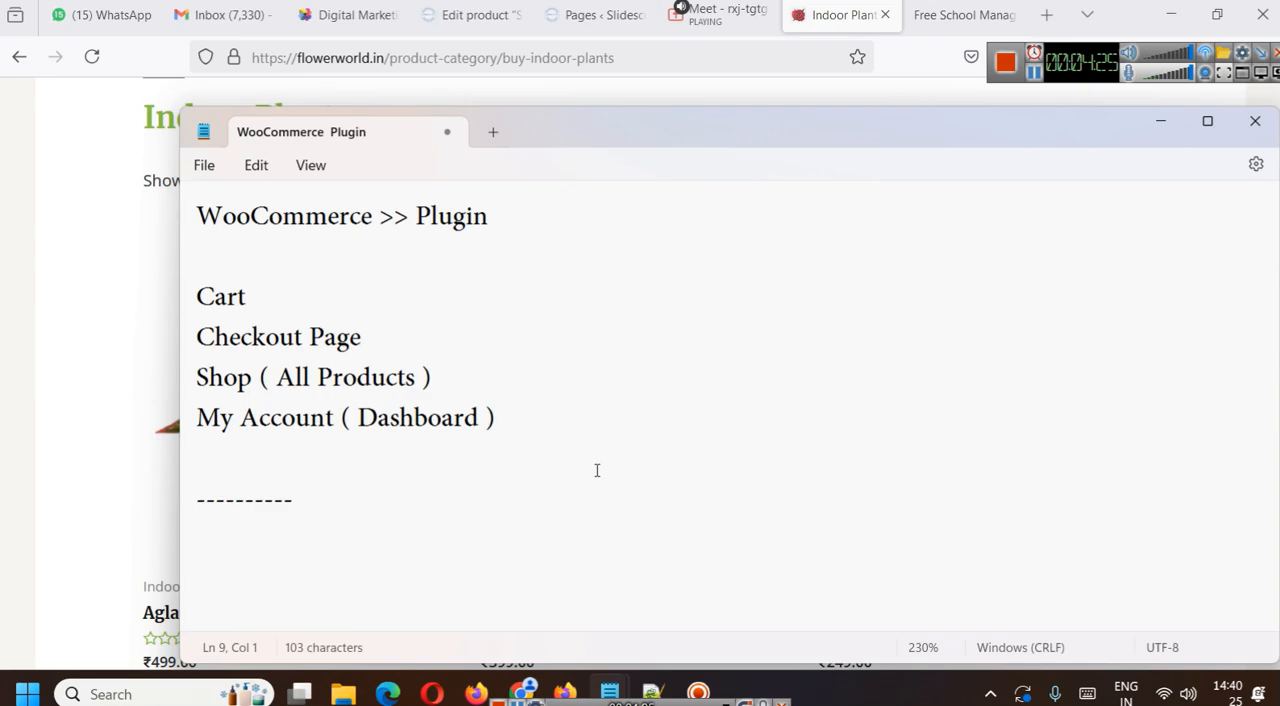
text(Archive )
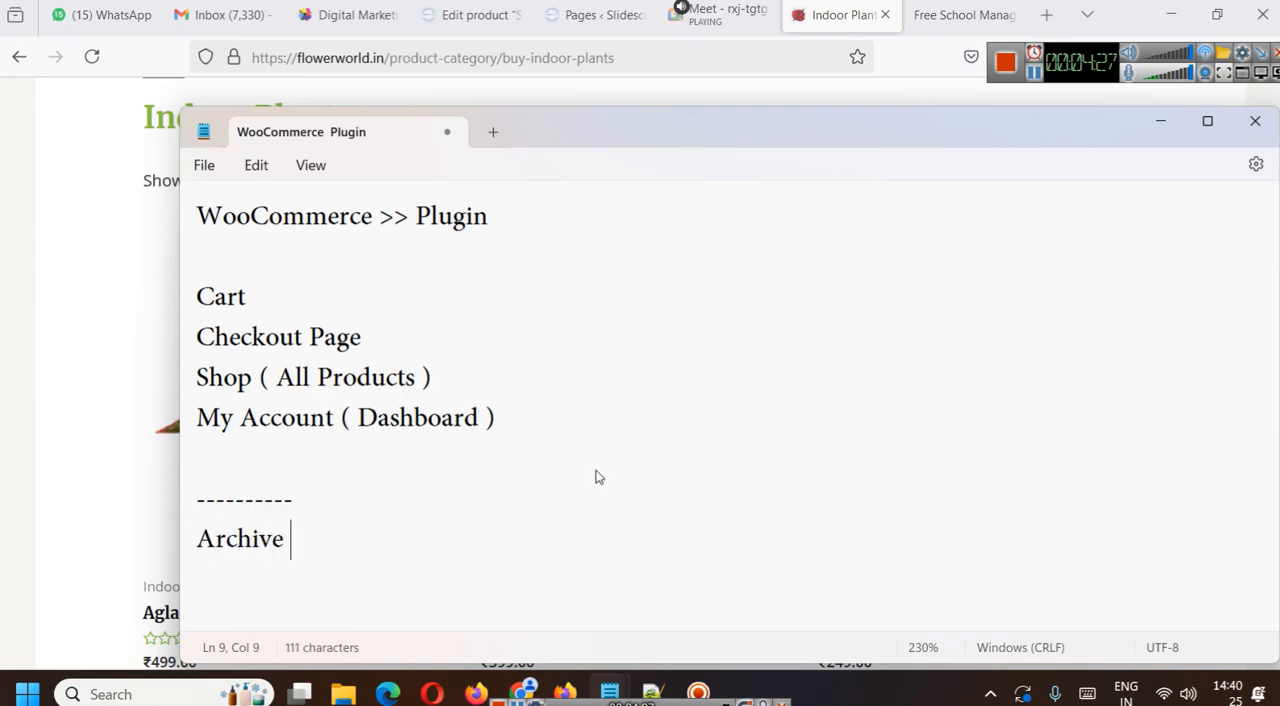
text(Page)
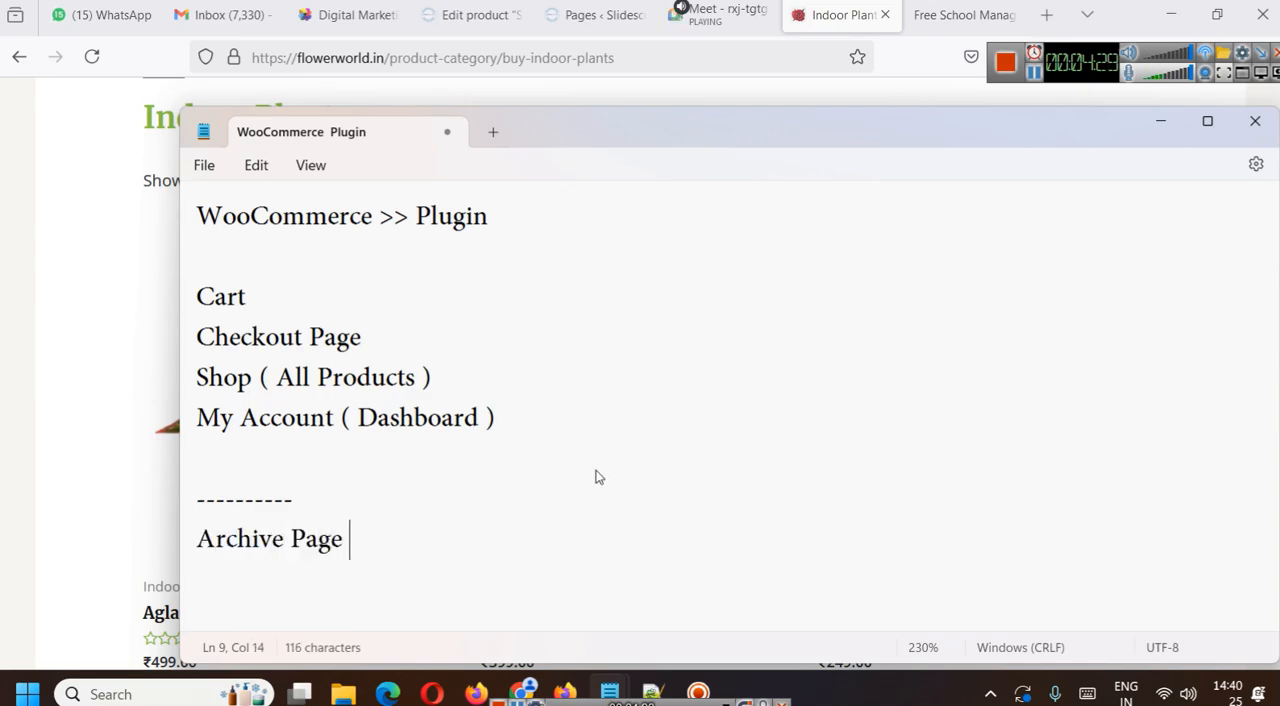
- Maximize the note and move the Shop ( All Products ) line from the page list to below Archive Page
double_click(618, 128)
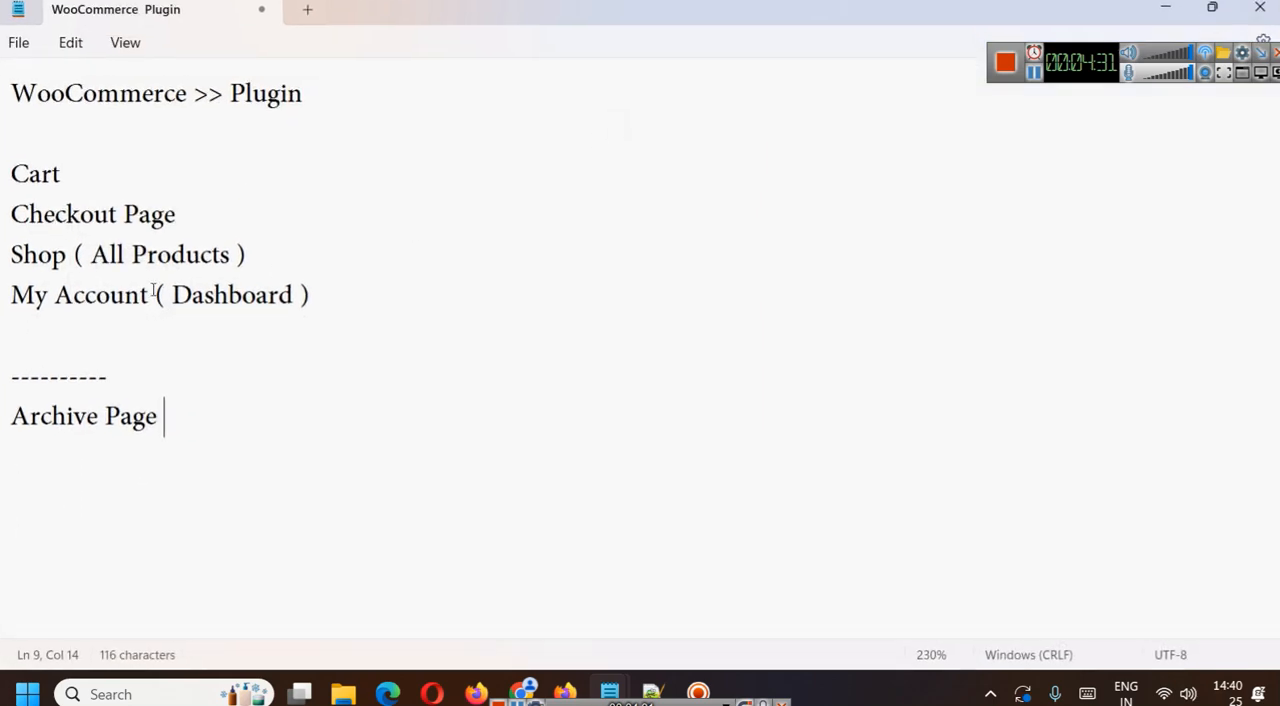
triple_click(252, 244)
key(ctrl+c)
key(BackSpace)
click(362, 458)
key(Return)
key(ctrl+v)
key(Return)
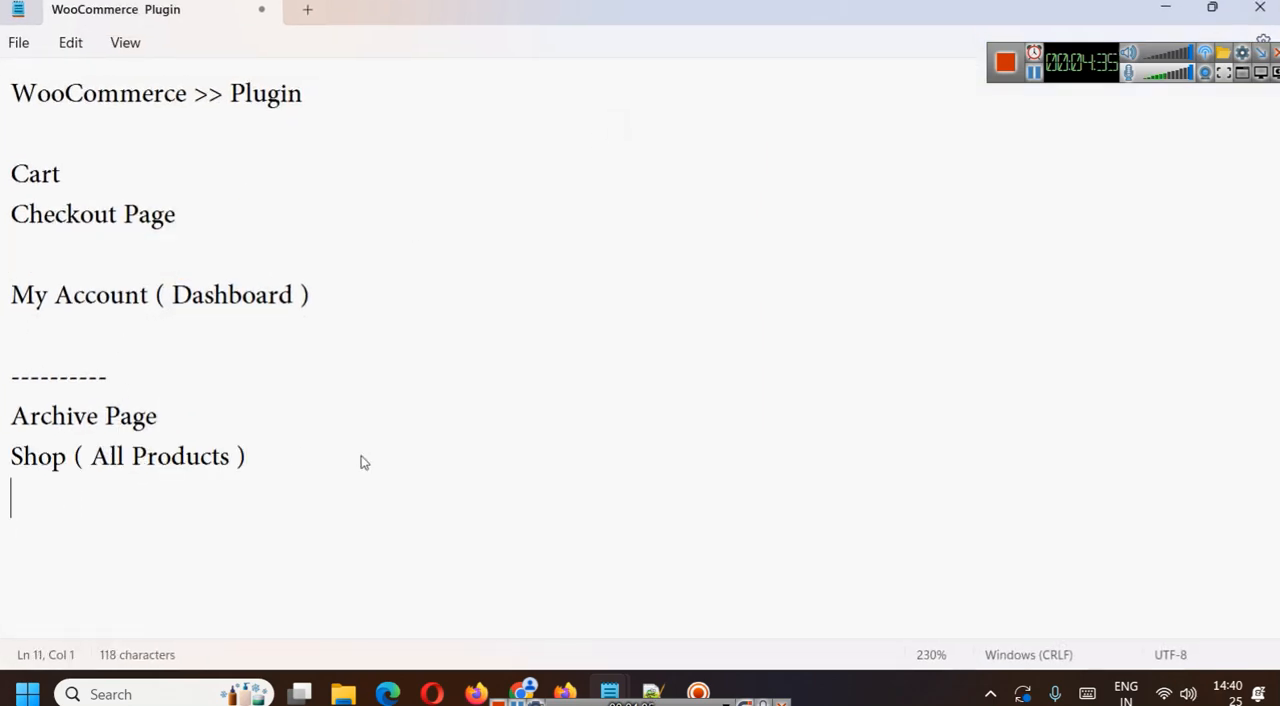
- Add a Product Category line below the Shop entry and minimize the note
text(Product )
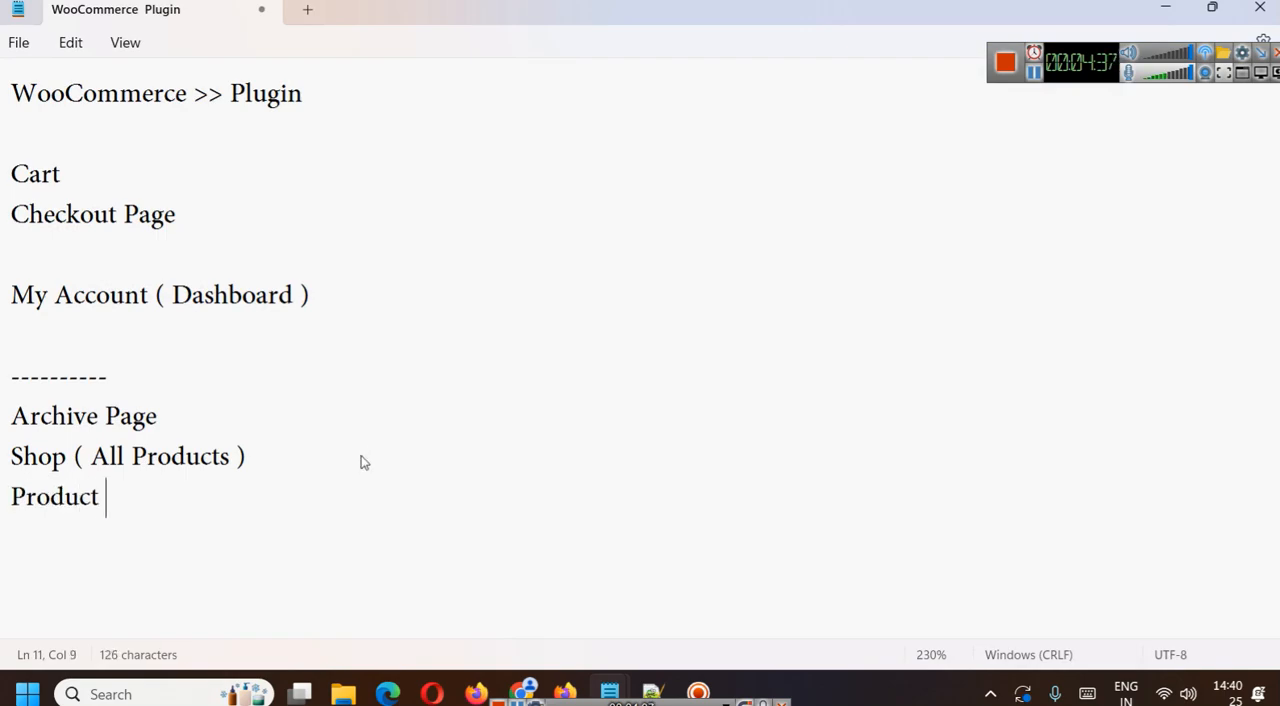
text(Categoryu)
key(BackSpace)
key(BackSpace)
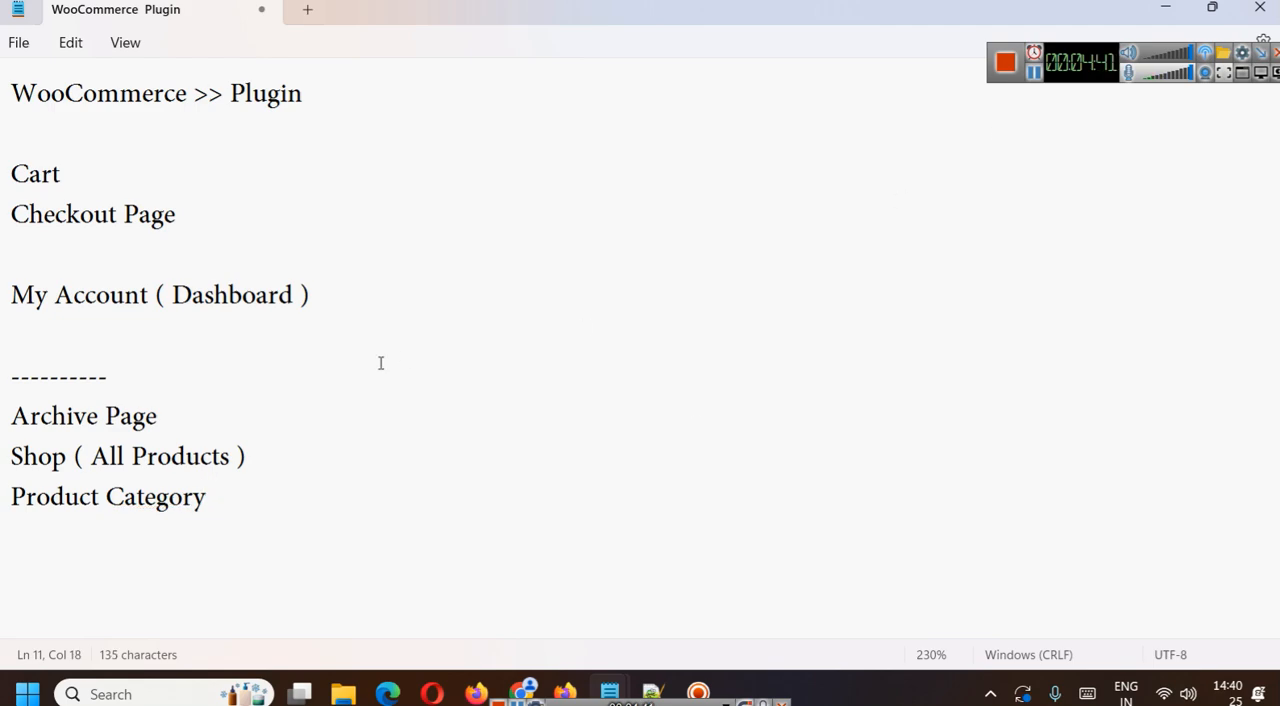
text(()
click(1167, 10)
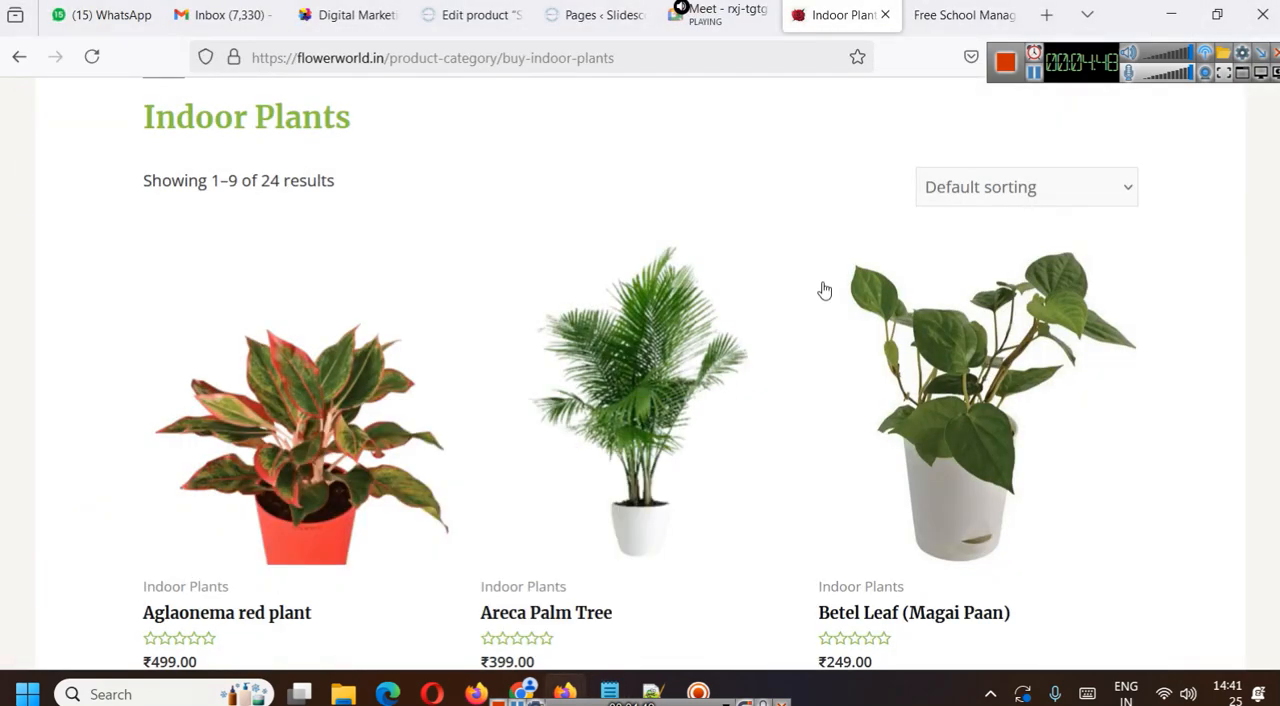
- Return to the Slidescope WordPress admin and open the list of all WooCommerce products
click(600, 15)
mouse_move(112, 438)
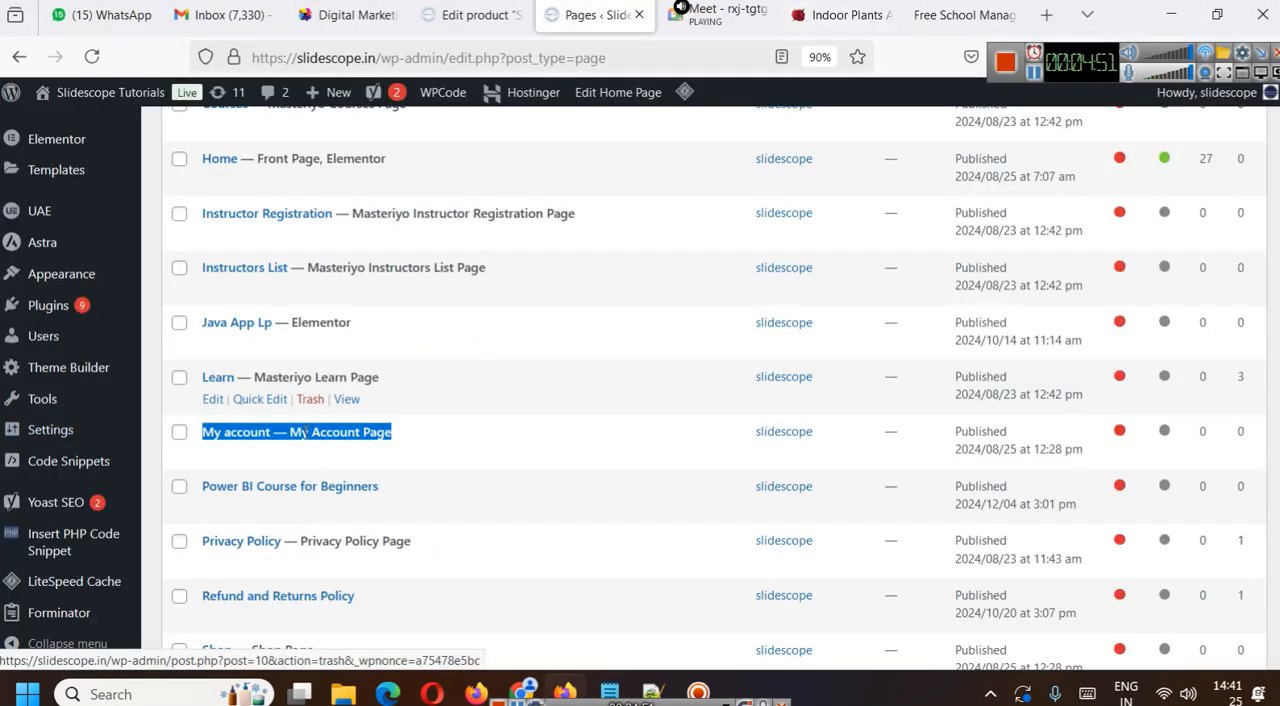
scroll(218, 500, up, 2)
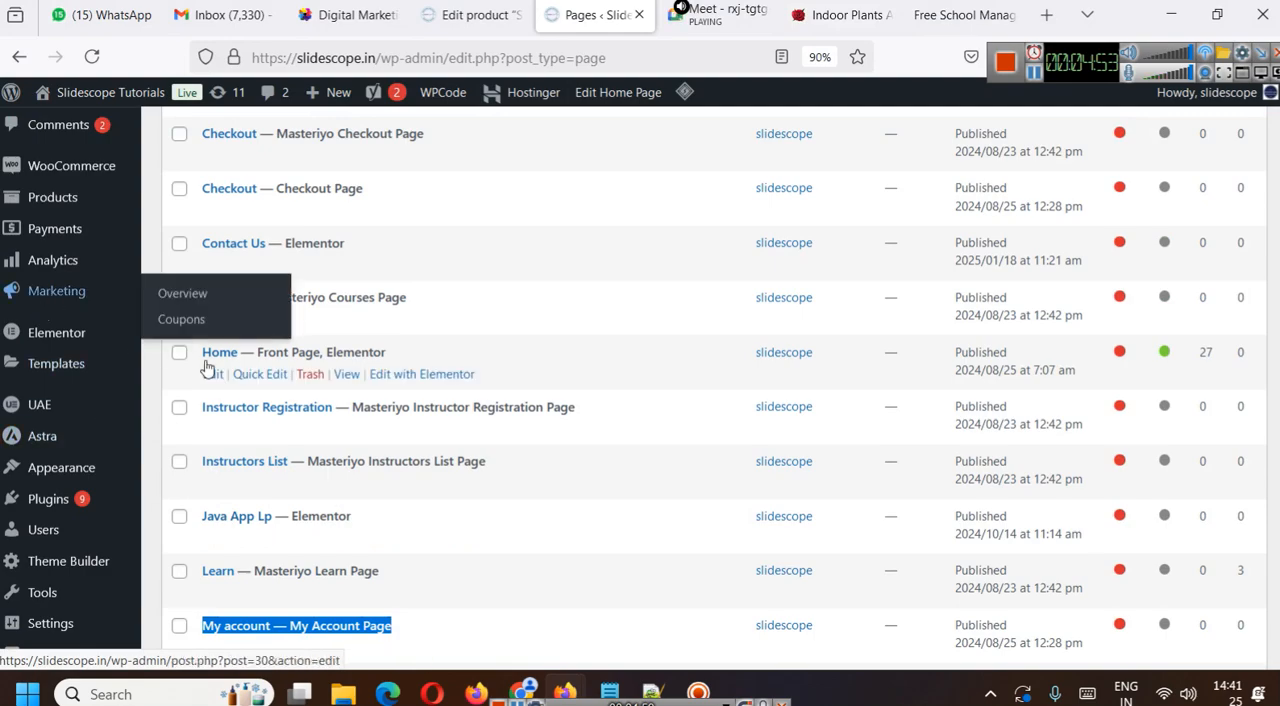
scroll(60, 280, up, 2)
mouse_move(75, 277)
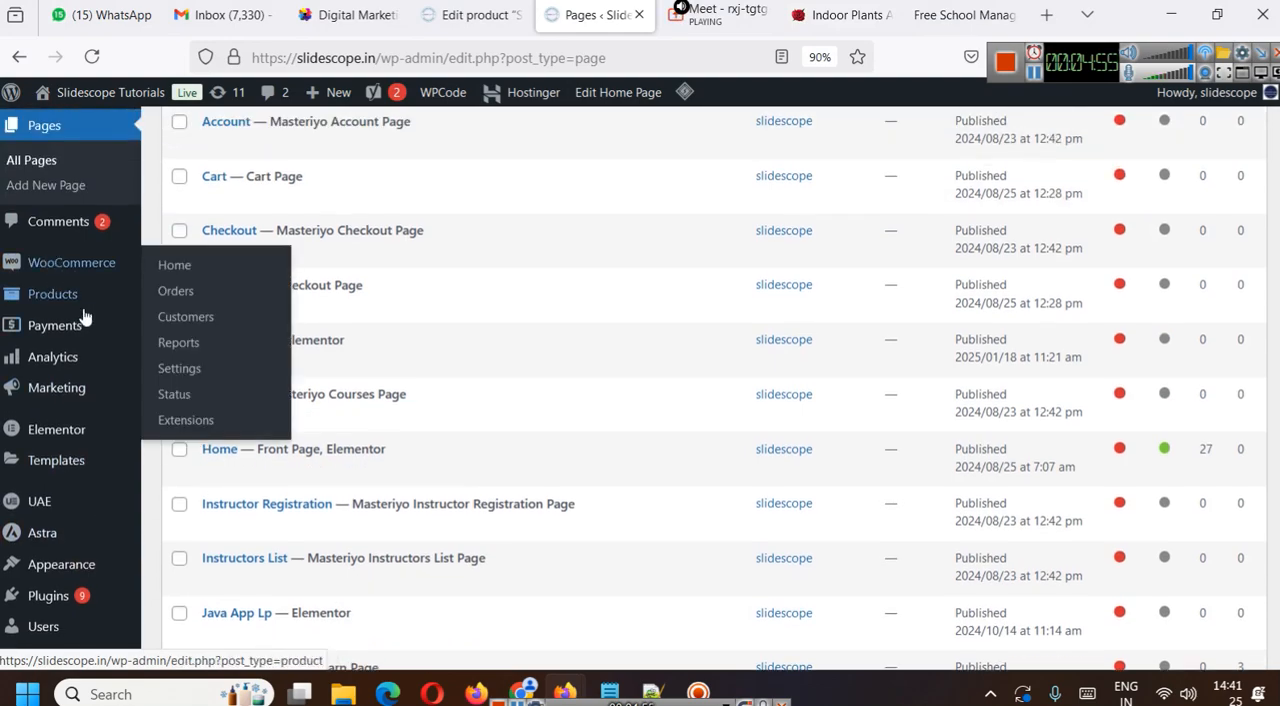
click(57, 298)
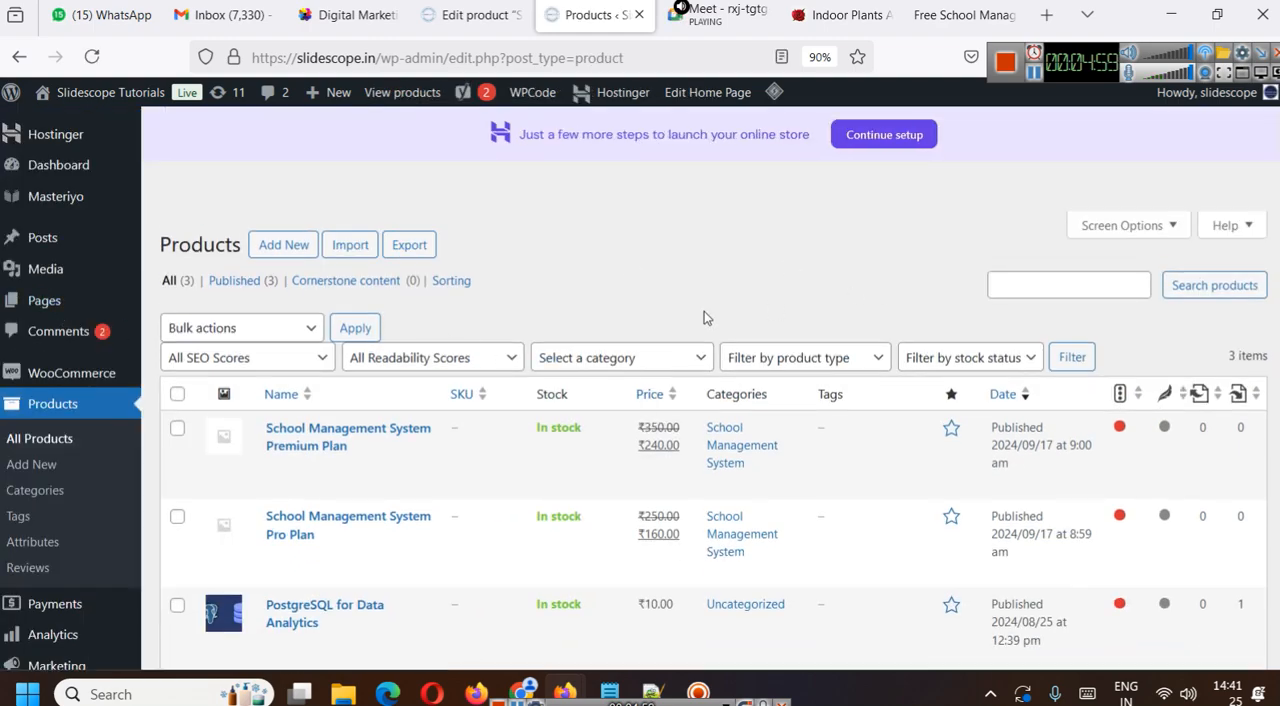
- Open the PostgreSQL for Data Analytics product for editing and remove it from the Uncategorized category
scroll(314, 437, down, 1)
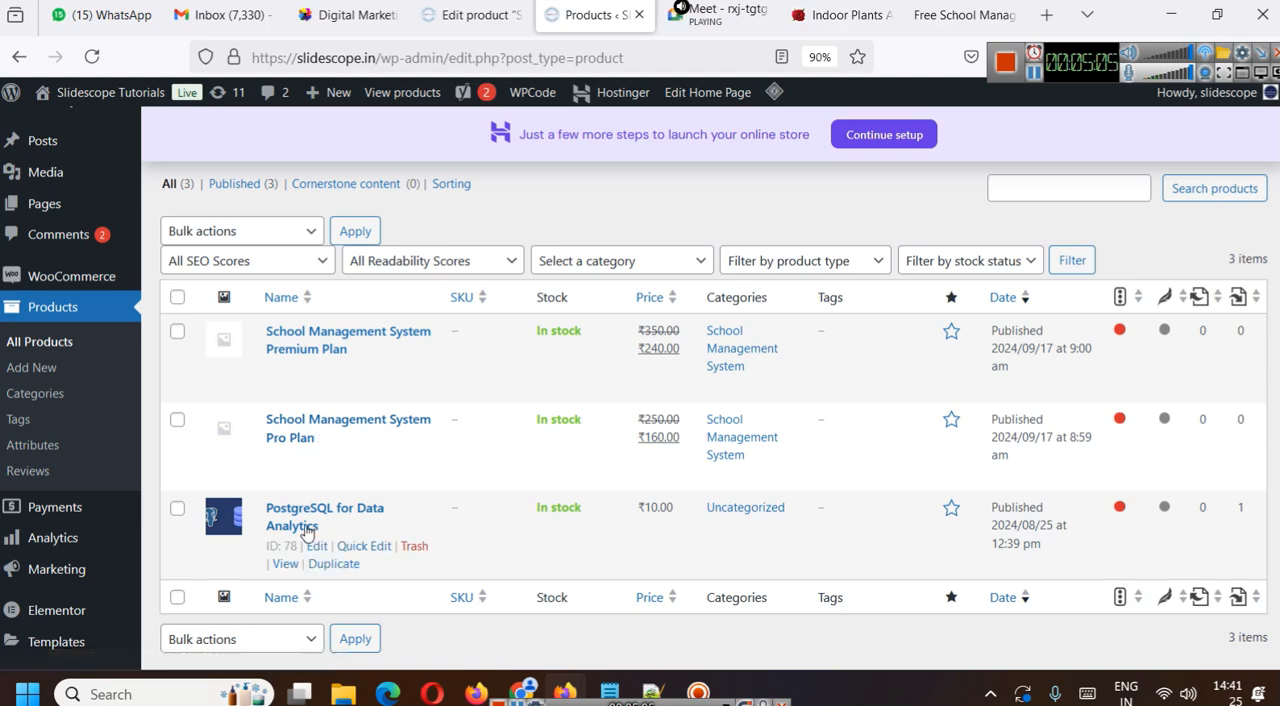
click(313, 550)
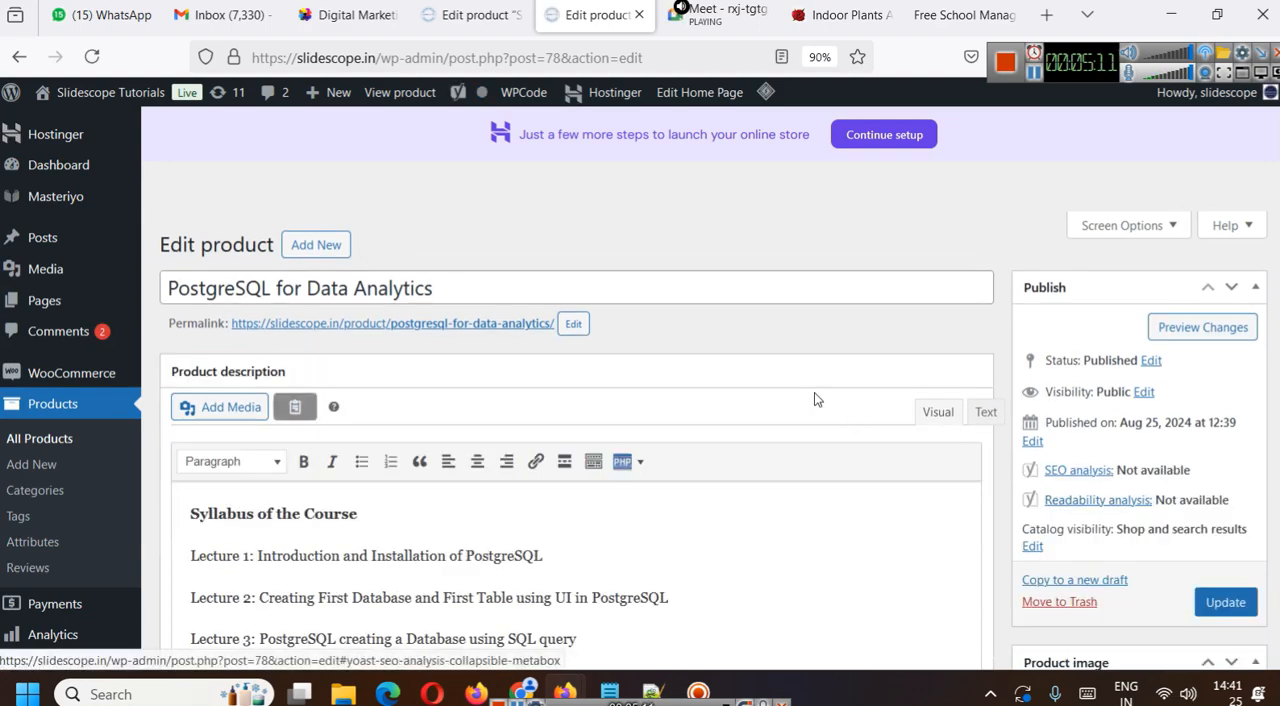
scroll(845, 375, down, 3)
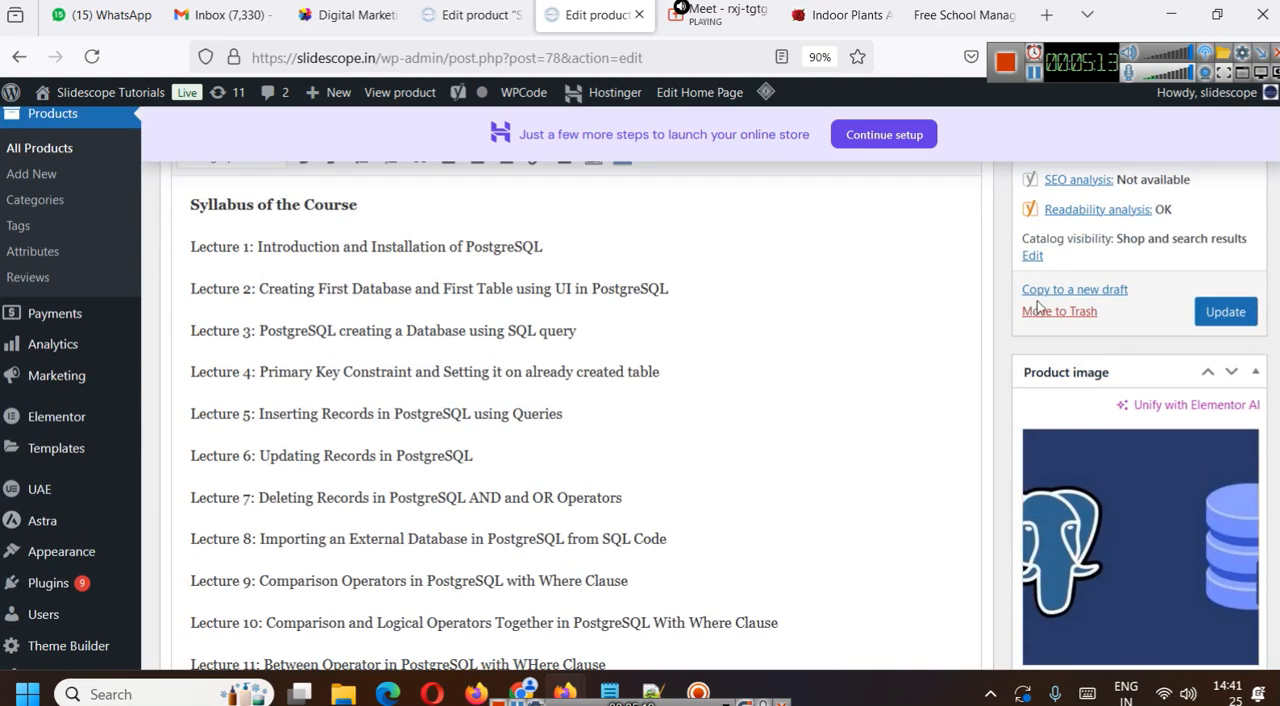
scroll(817, 334, down, 4)
scroll(817, 334, down, 1)
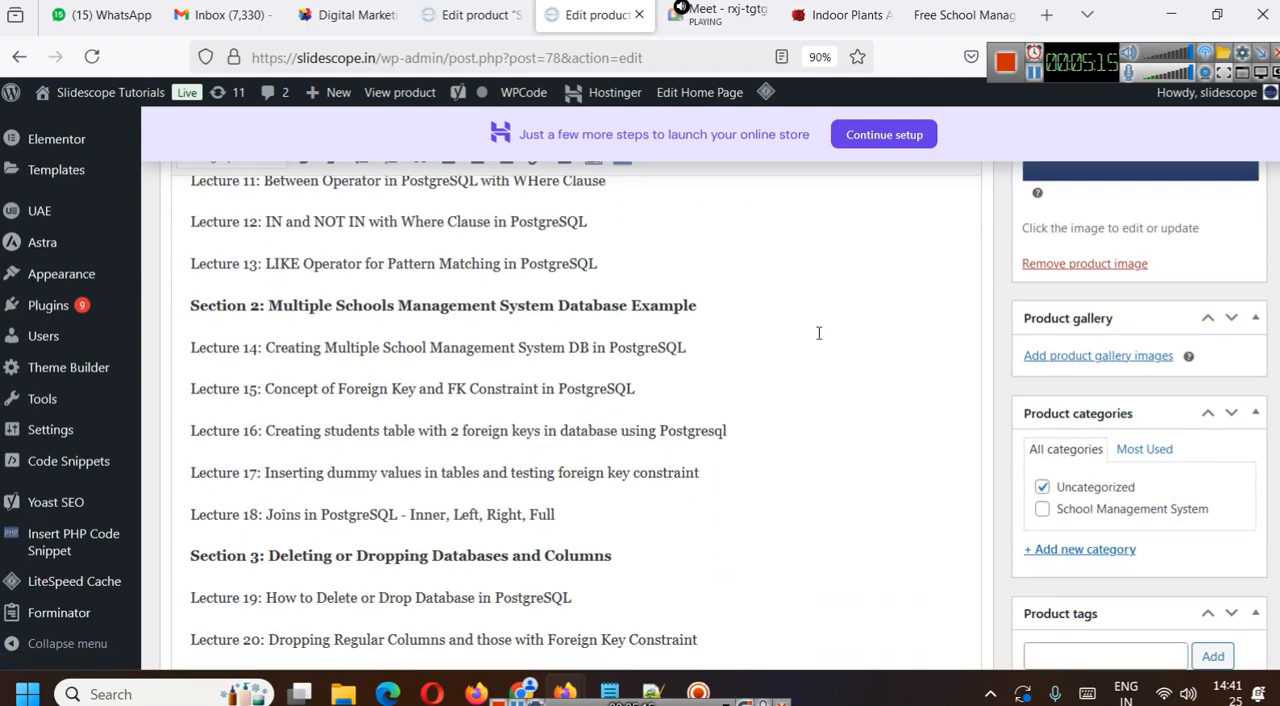
click(1043, 488)
- Add a new product category named Recorded Course and assign it to the product
click(1084, 550)
scroll(1088, 560, down, 1)
text(D)
key(BackSpace)
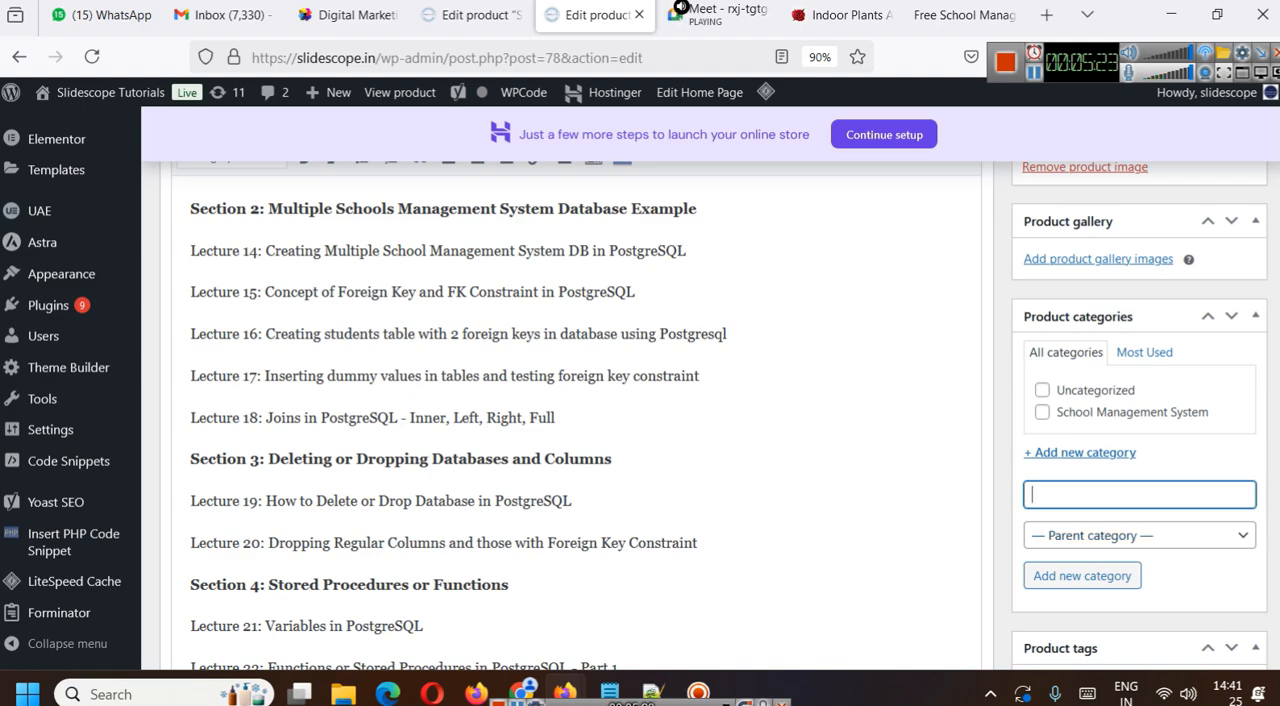
click(1034, 74)
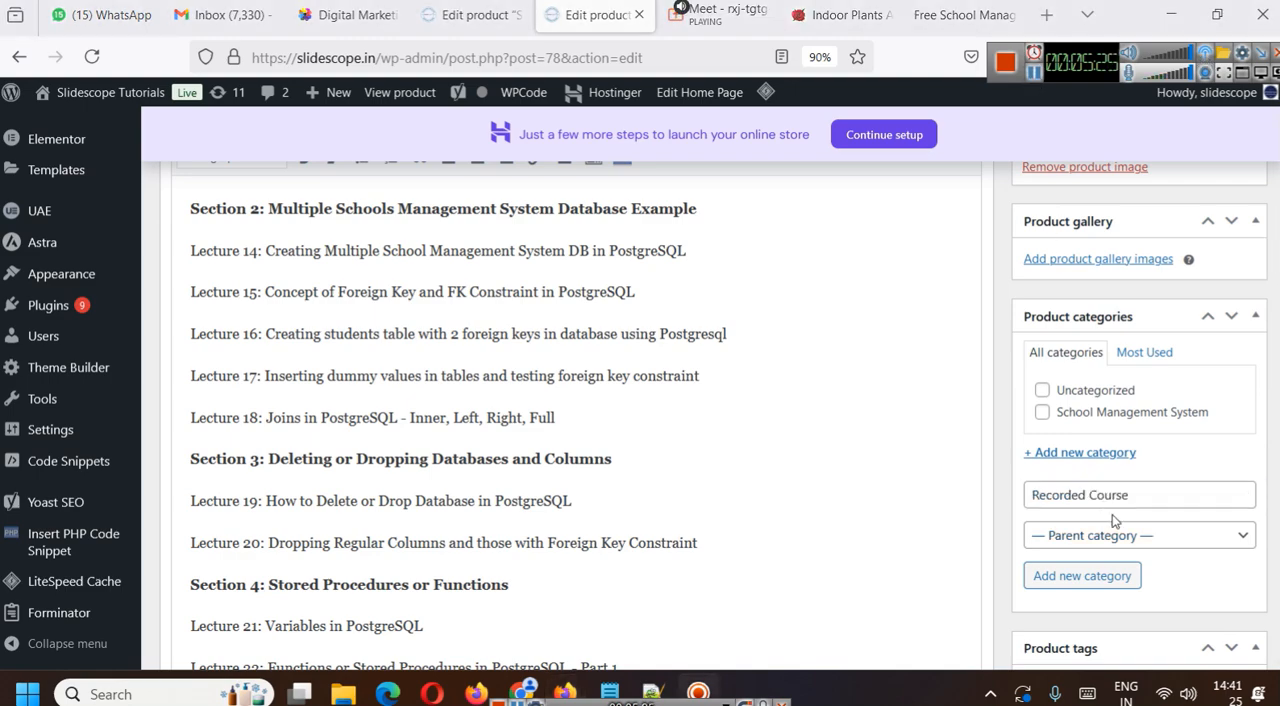
click(1133, 495)
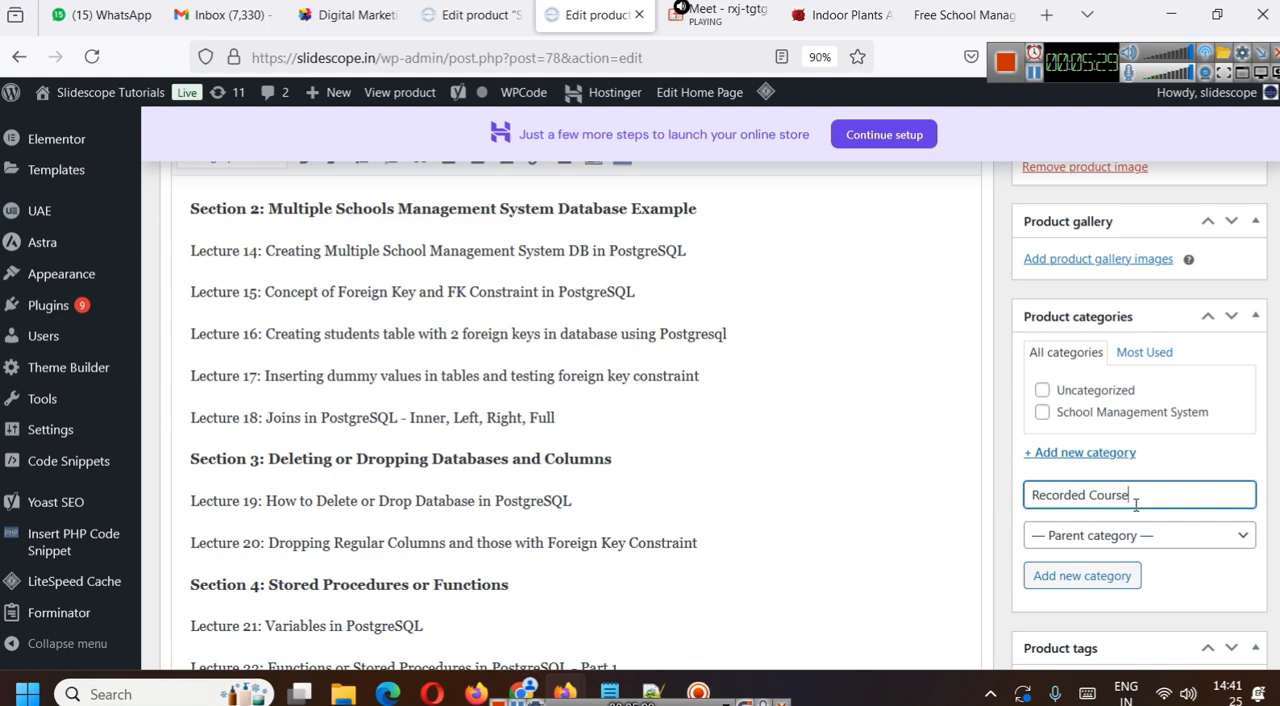
key(Return)
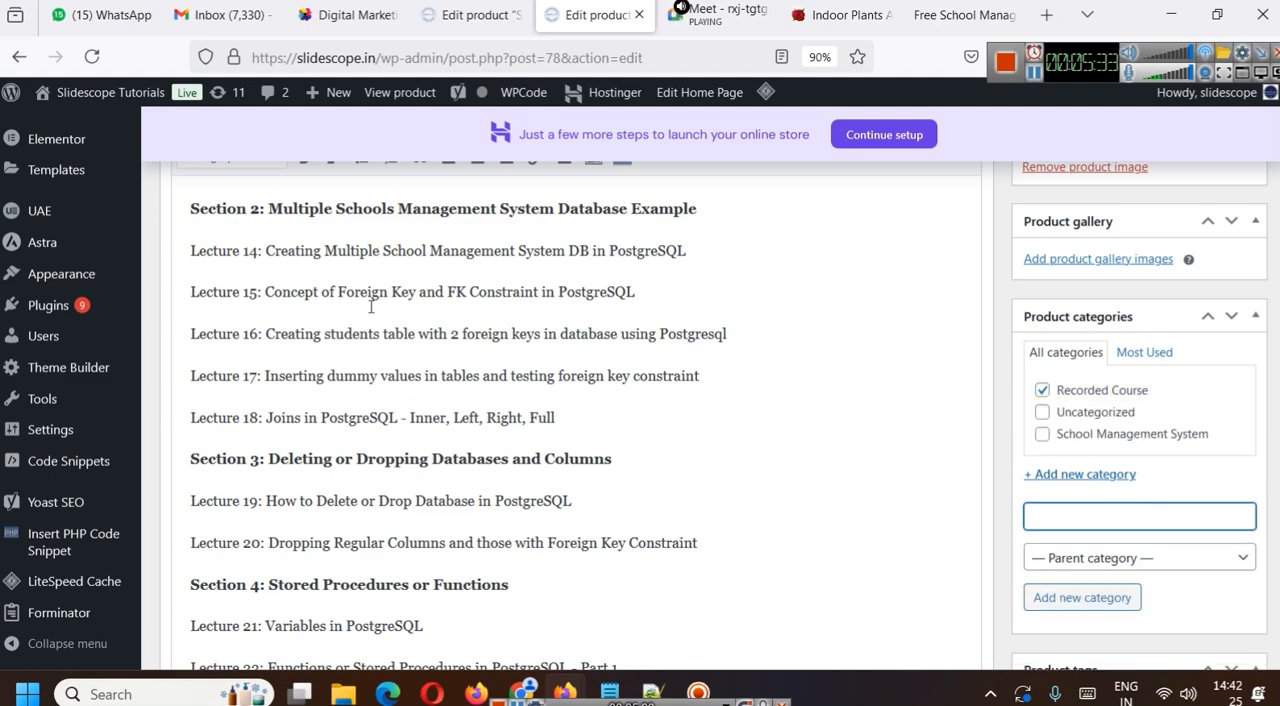
- Review the product's title, syllabus description and assigned categories on the edit page
scroll(955, 412, up, 5)
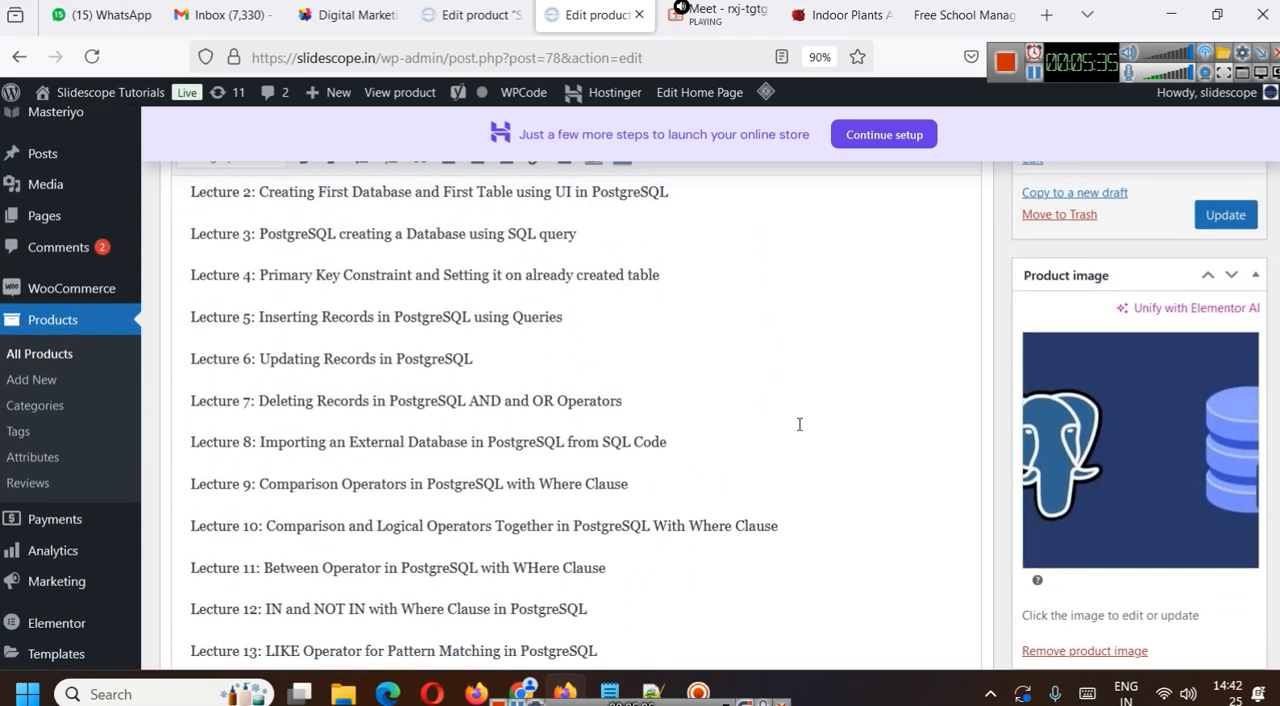
scroll(799, 424, down, 4)
scroll(799, 424, down, 8)
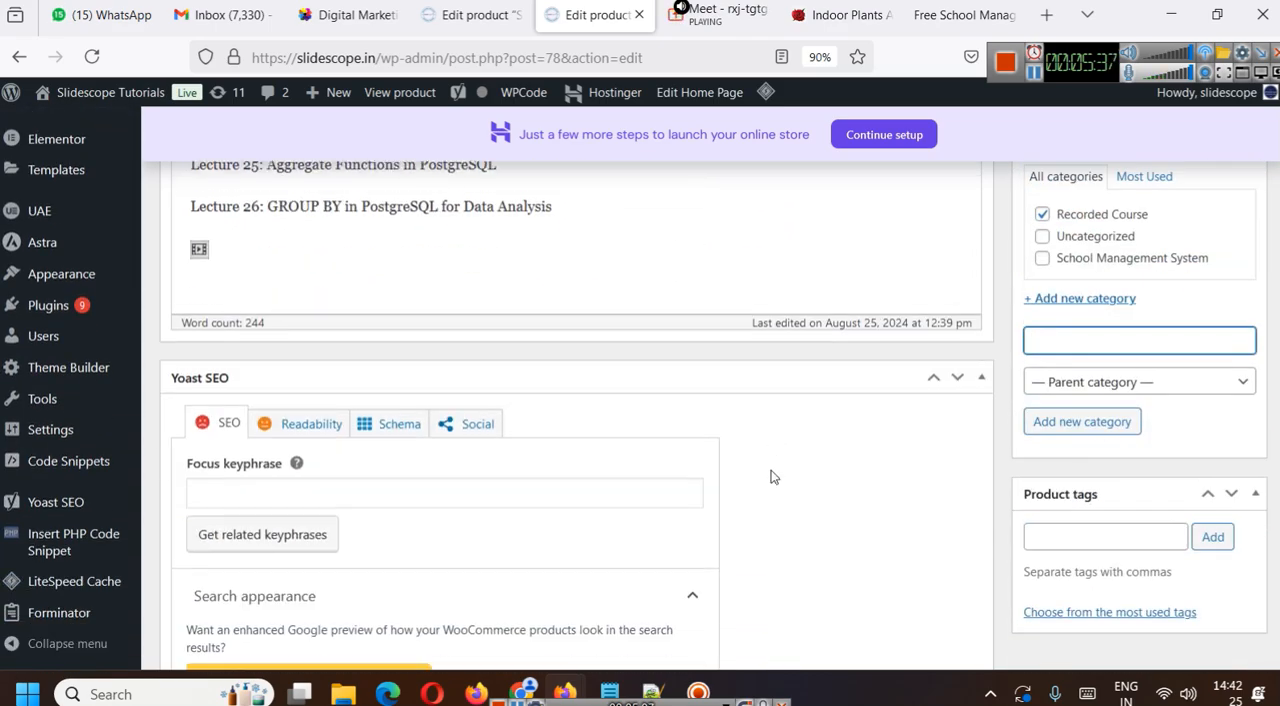
scroll(731, 520, up, 15)
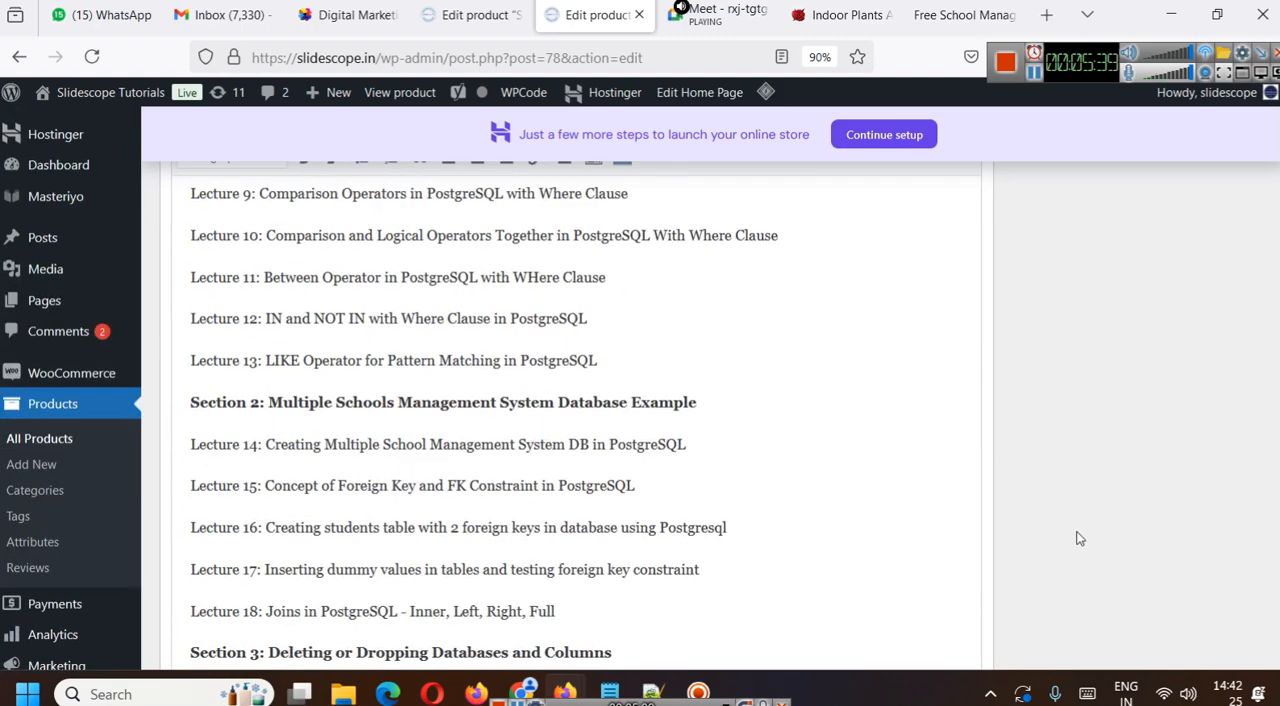
scroll(646, 472, up, 2)
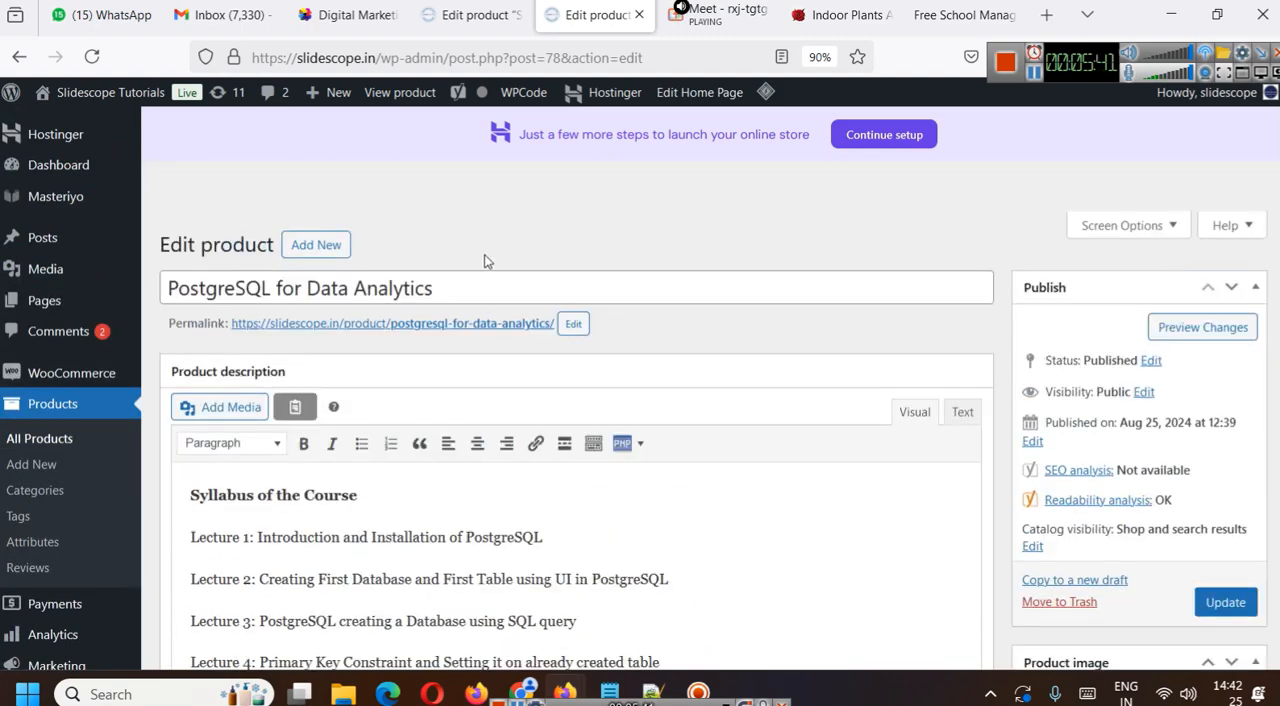
click(489, 289)
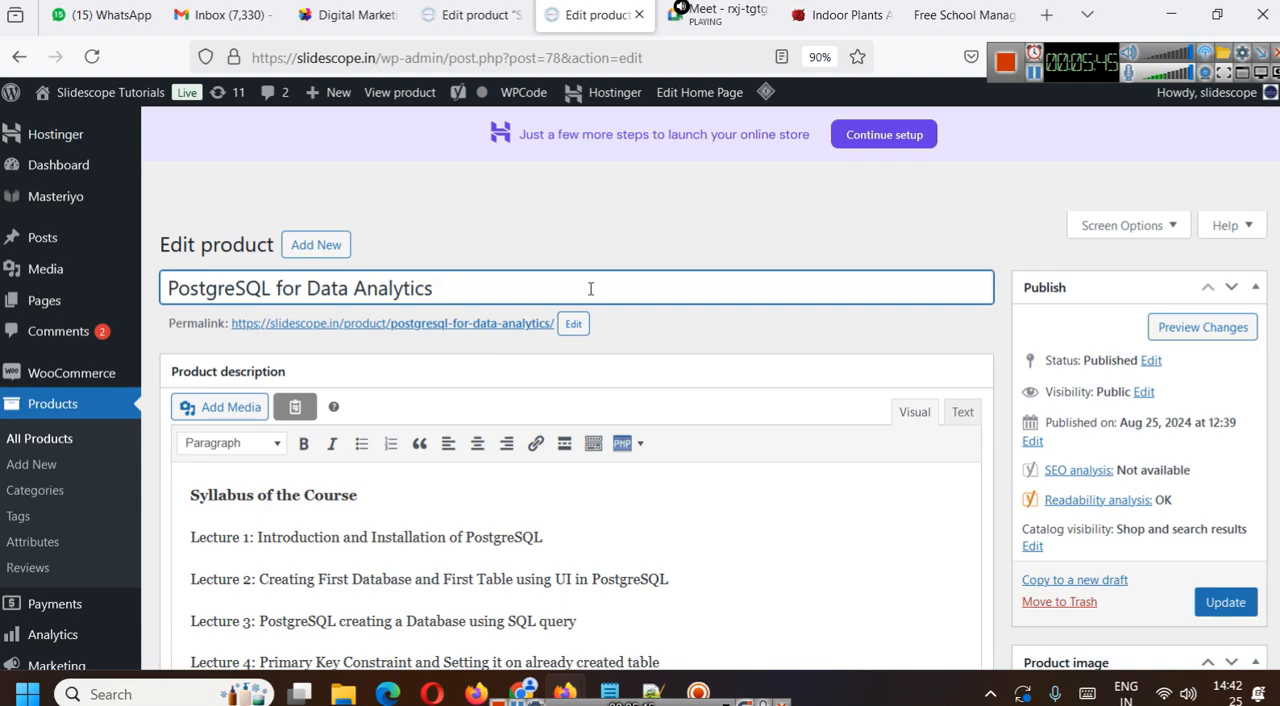
scroll(926, 325, down, 1)
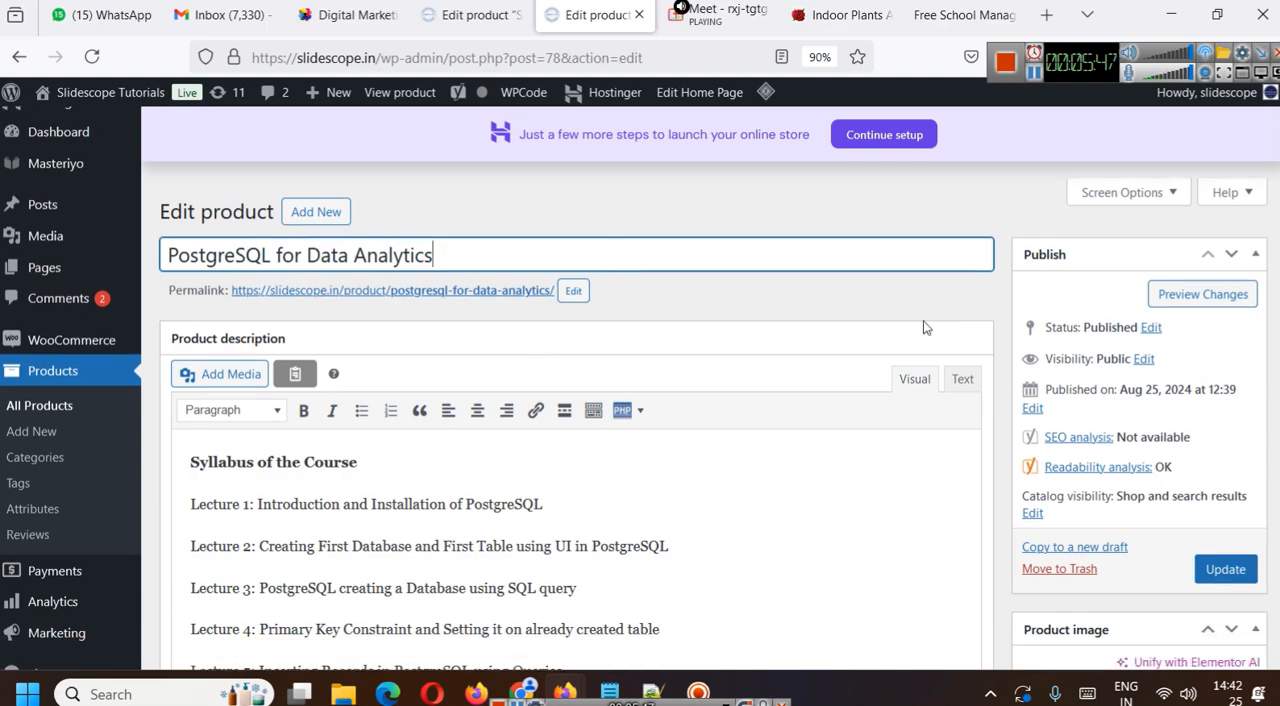
scroll(677, 366, down, 3)
scroll(226, 322, up, 2)
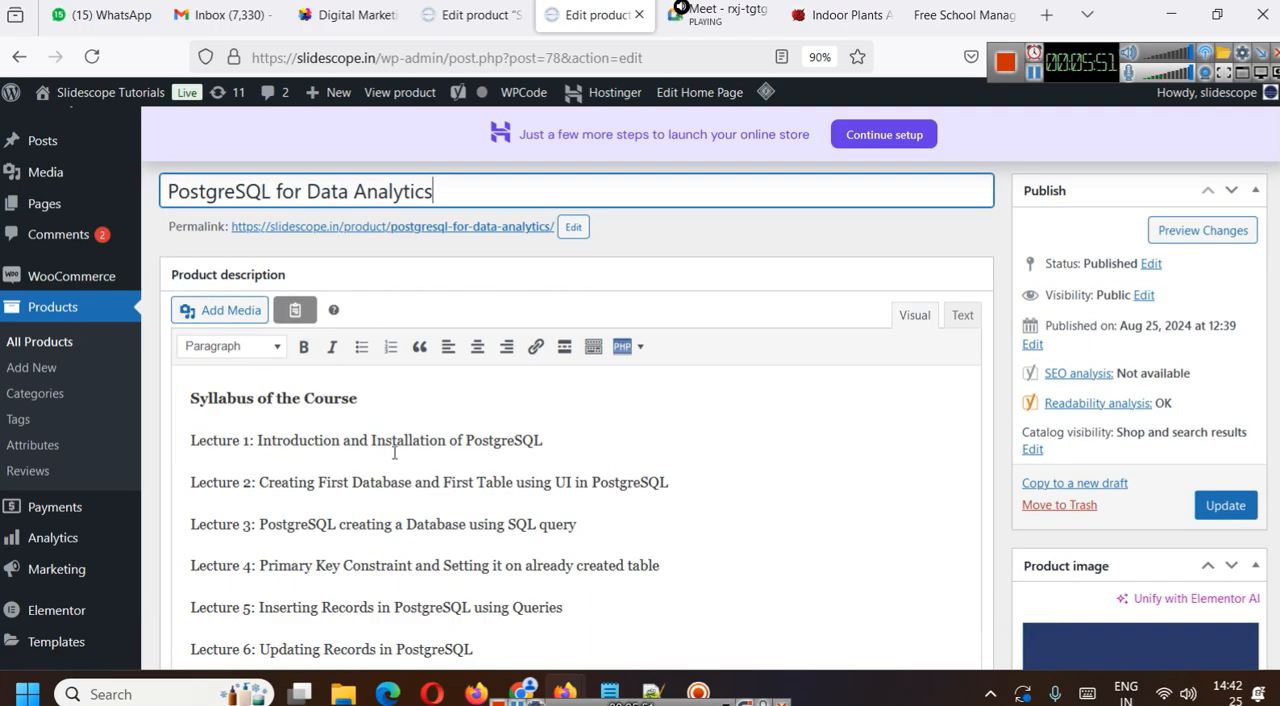
- Delete the embedded video below Lecture 26 at the end of the product description
scroll(779, 504, down, 4)
scroll(779, 504, down, 10)
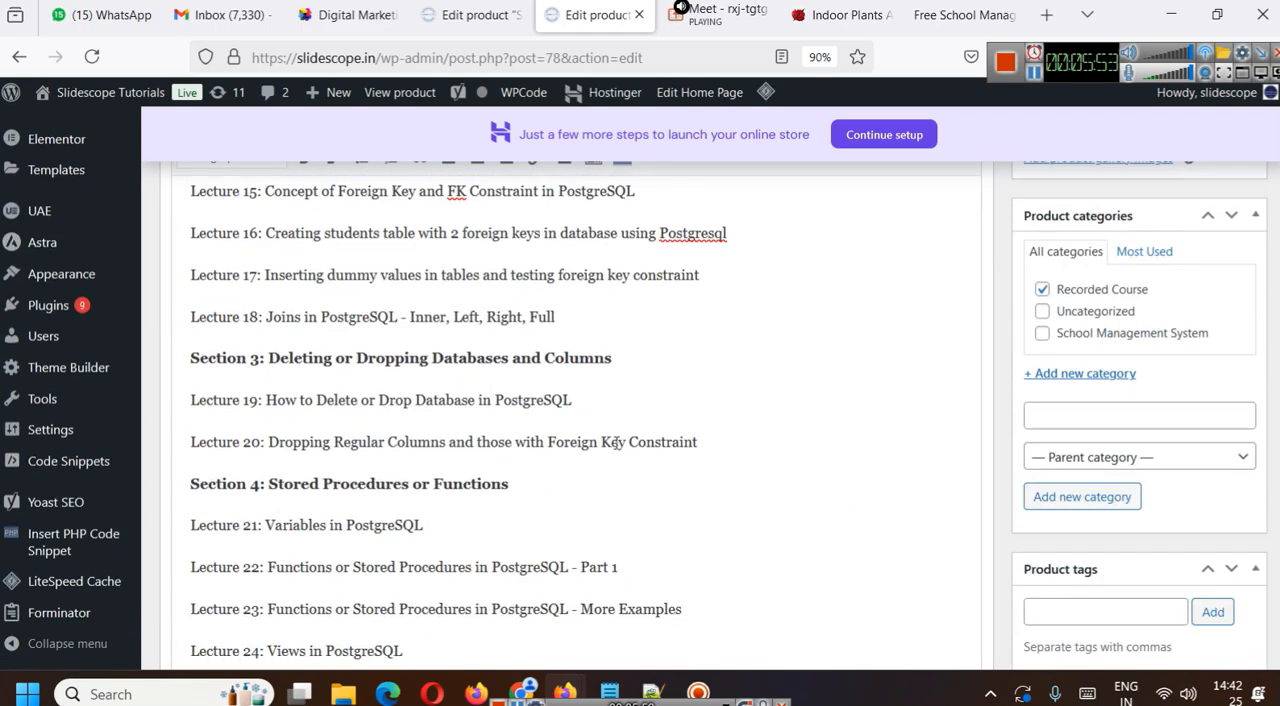
key(BackSpace)
scroll(438, 366, down, 8)
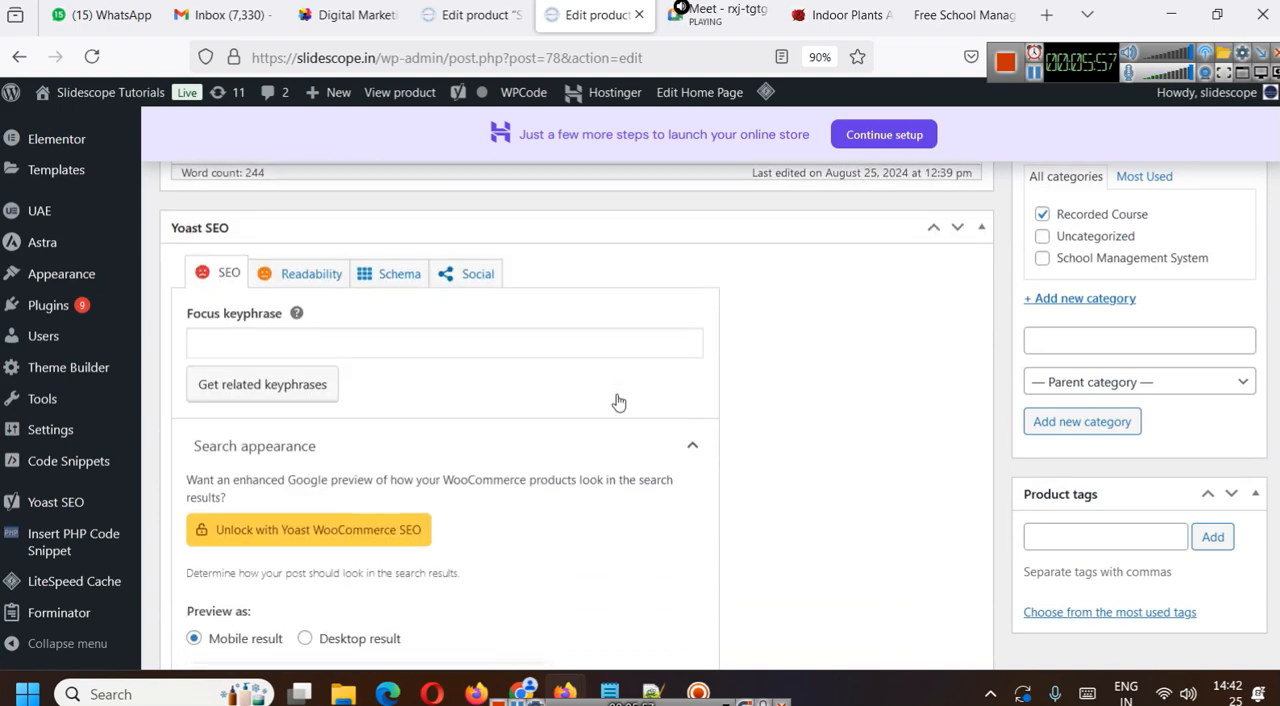
- Copy the product title, PostgreSQL for Data Analytics, into the Yoast SEO focus keyphrase
scroll(514, 380, up, 3)
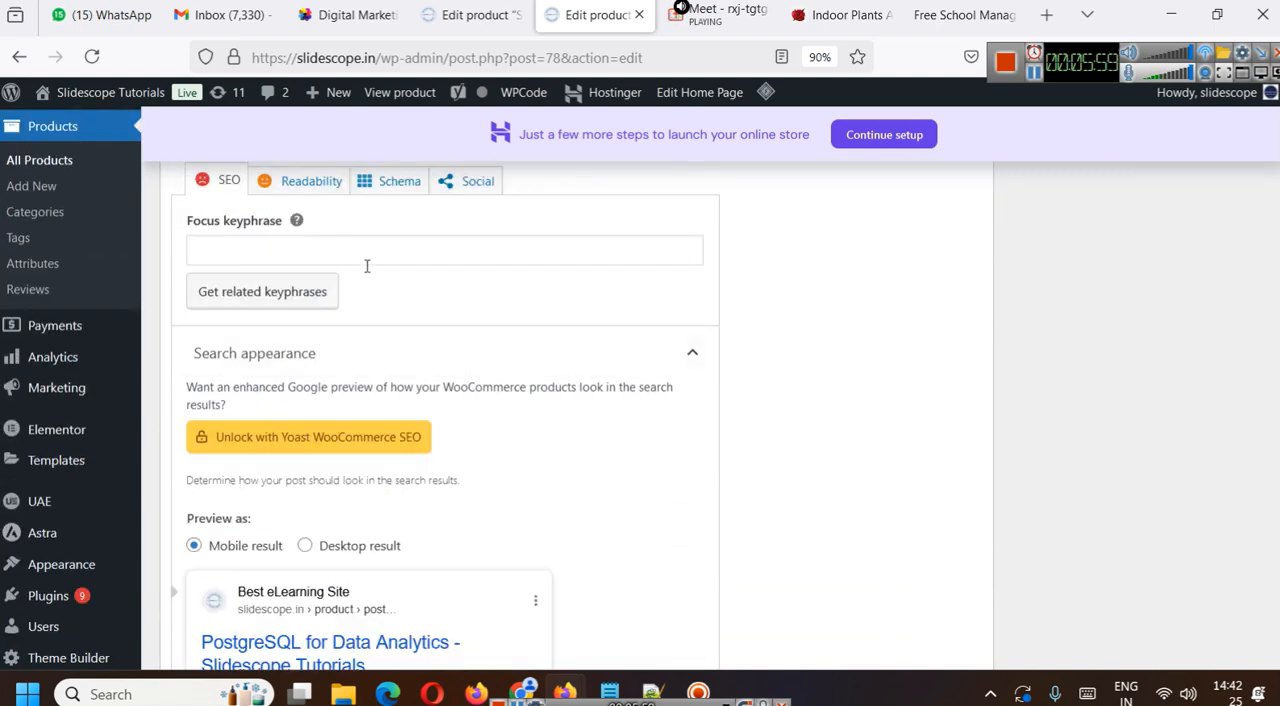
scroll(369, 275, up, 1)
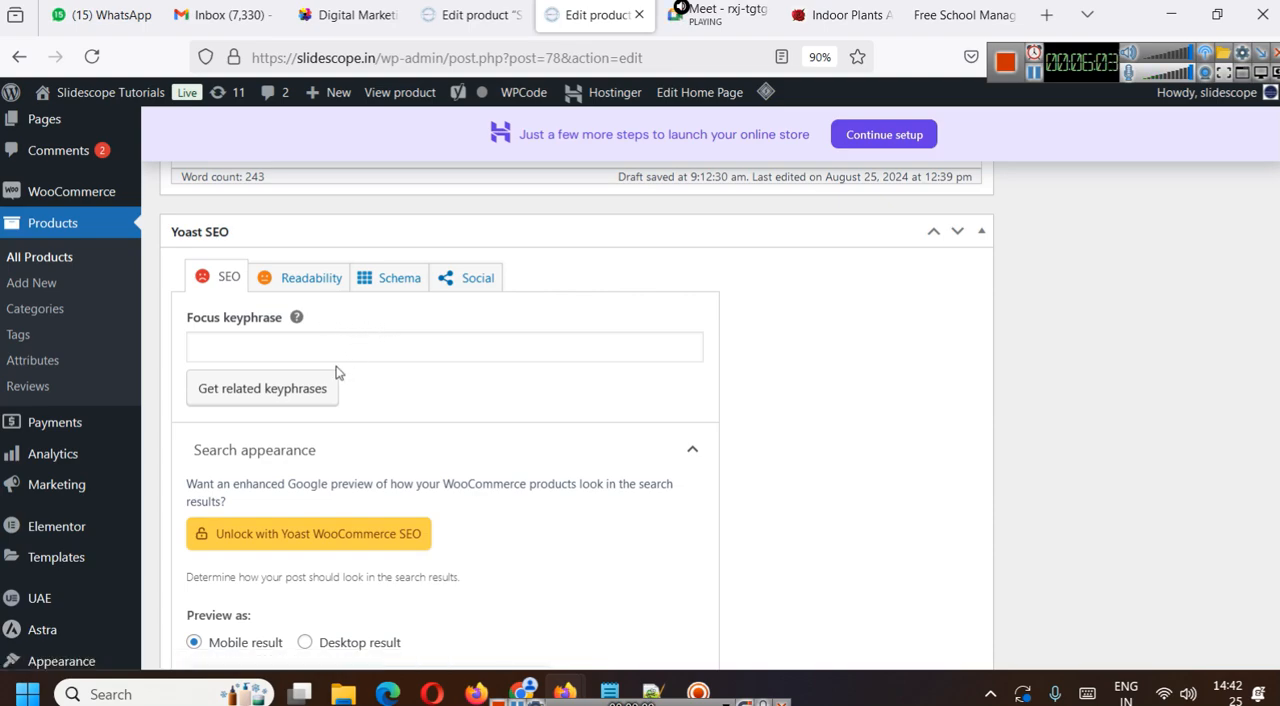
scroll(336, 372, up, 20)
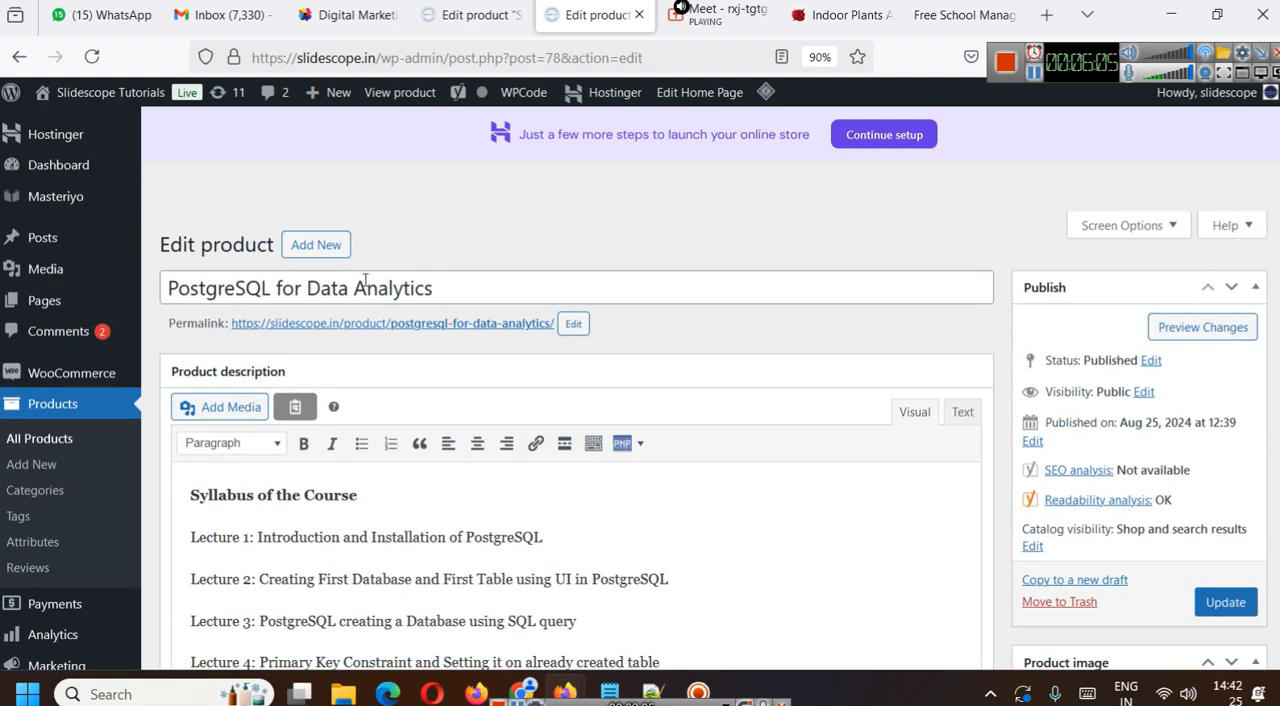
click(366, 288)
key(ctrl+a)
key(ctrl+c)
scroll(480, 526, down, 15)
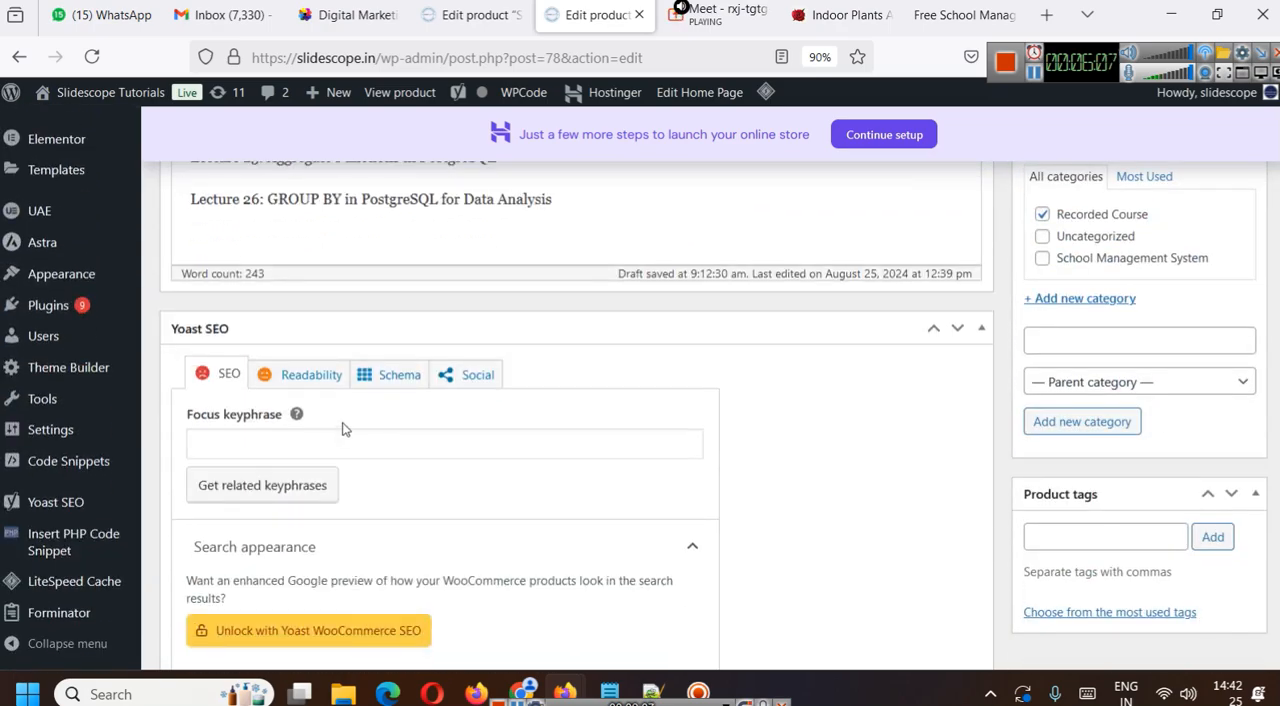
click(319, 450)
key(ctrl+v)
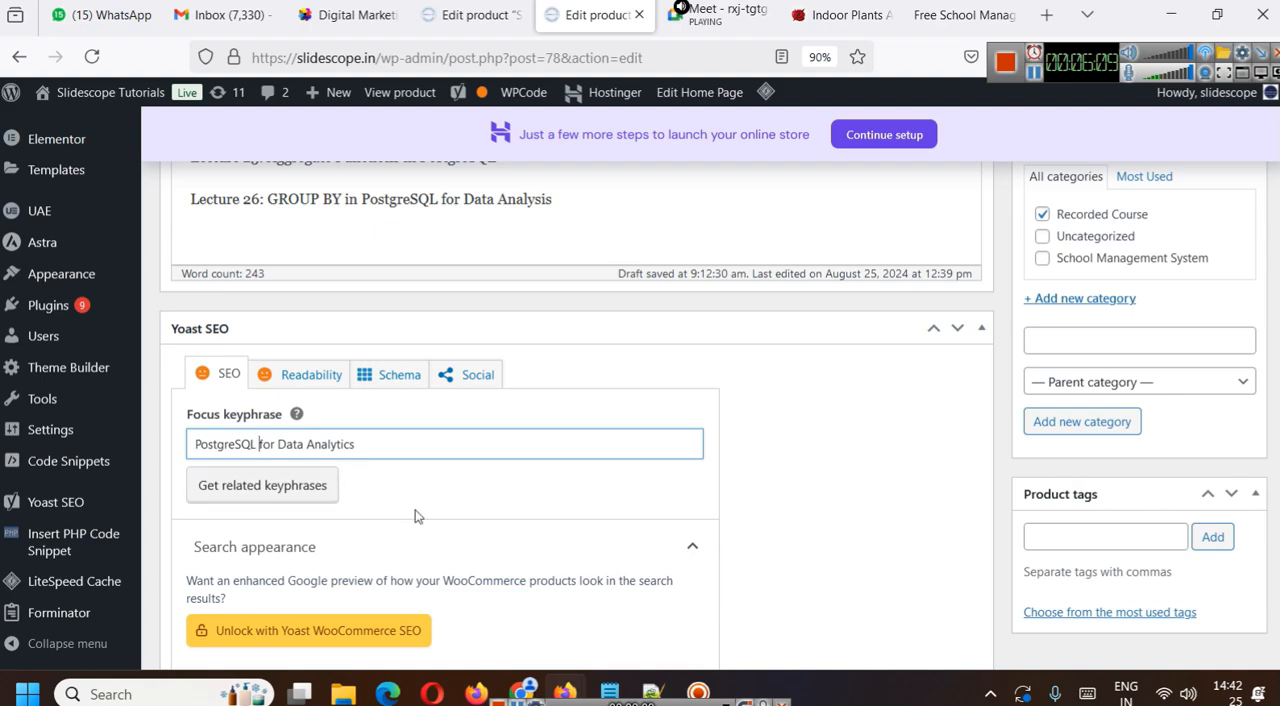
click(760, 463)
- Enter the meta description "PostgreSQL for Data Analytics is a course for beginners who want to learn SQL programming for data analysis and web development"
scroll(745, 490, down, 3)
scroll(780, 470, down, 6)
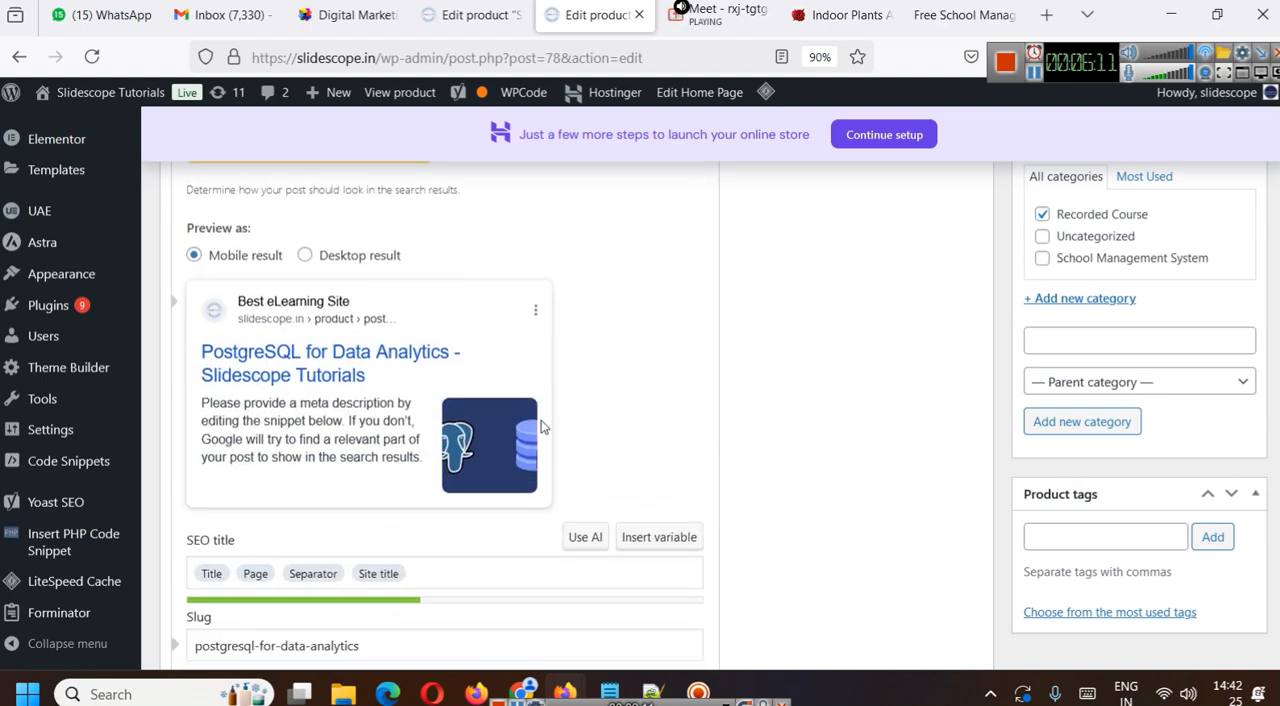
scroll(464, 414, up, 3)
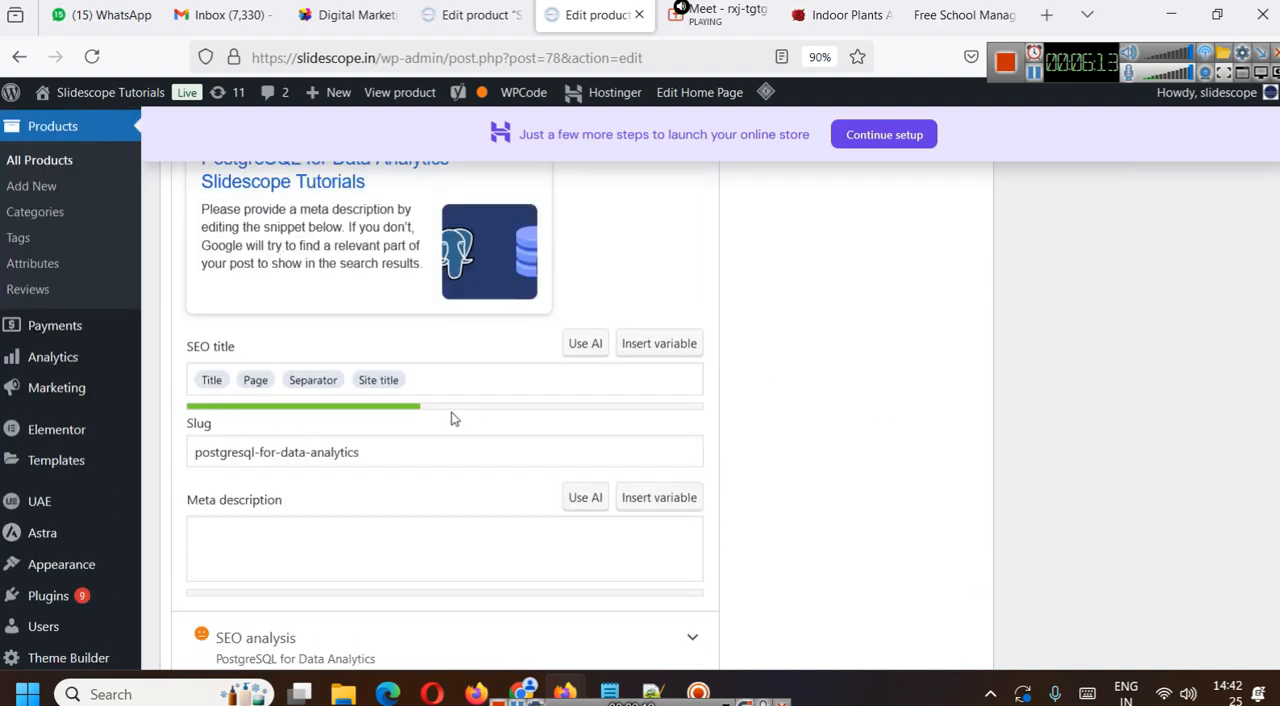
click(364, 527)
key(ctrl+v)
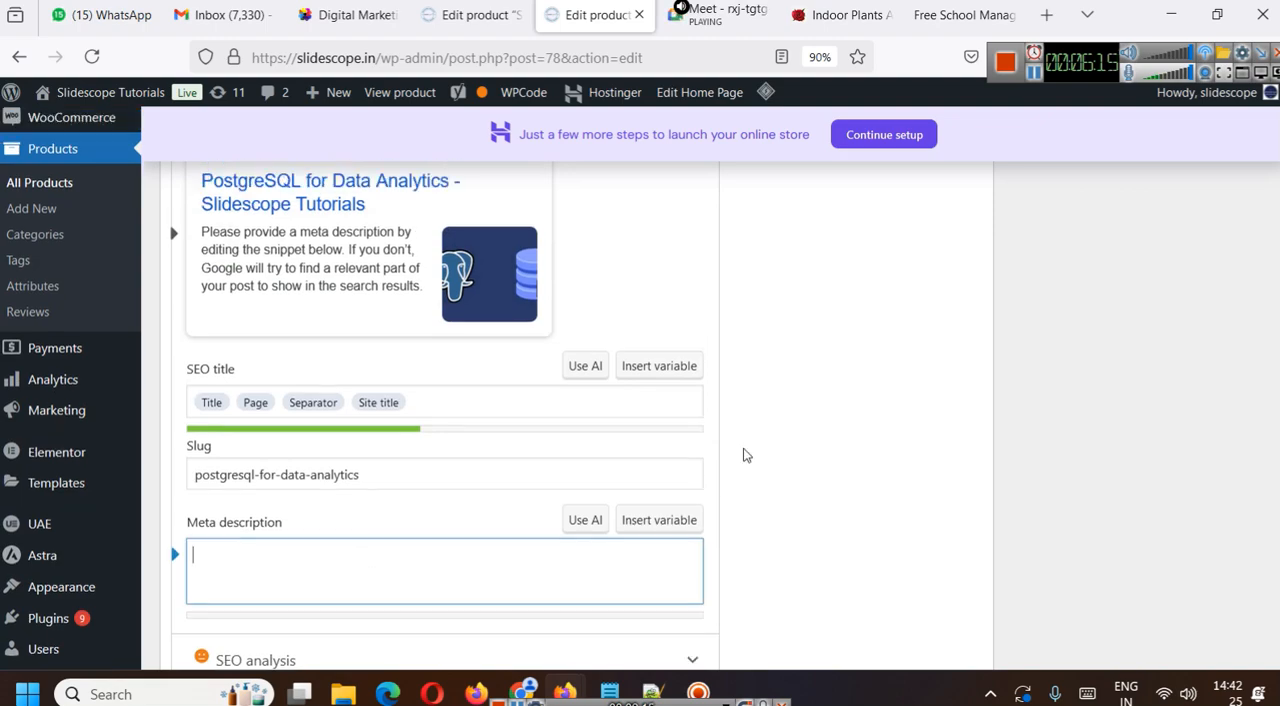
text(is a cour)
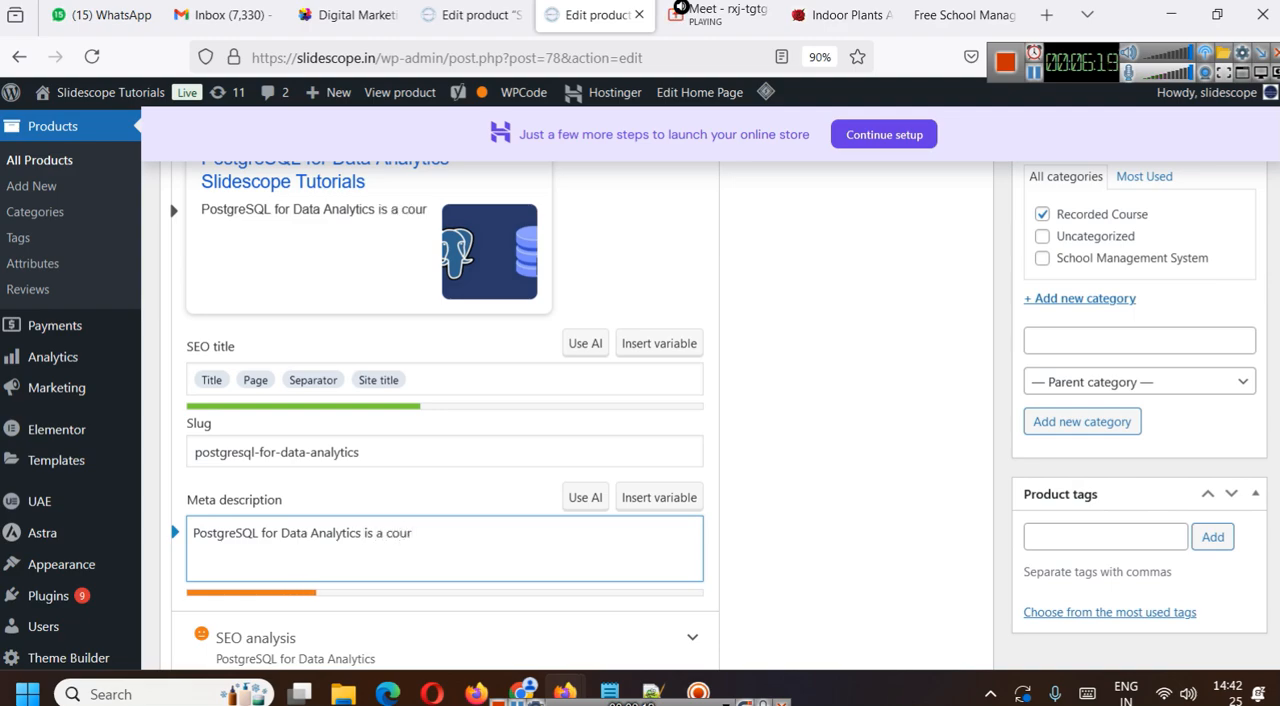
text(se )
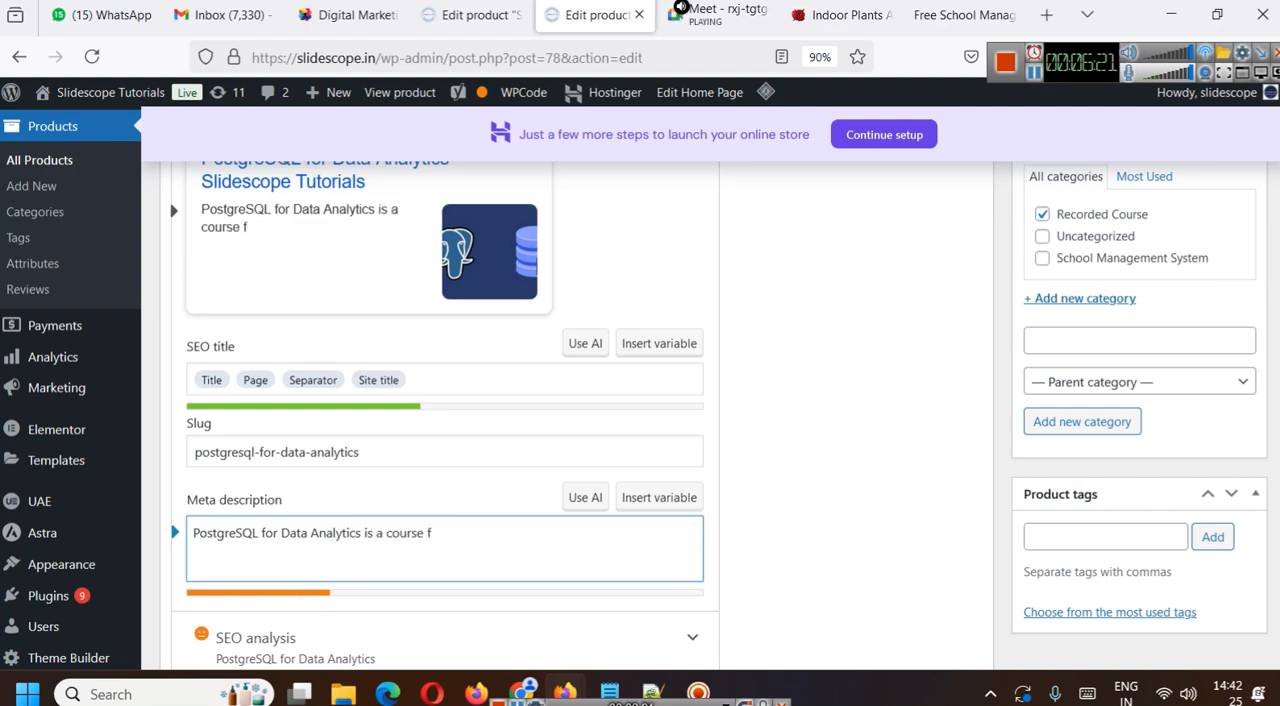
text(for g)
text(beginners)
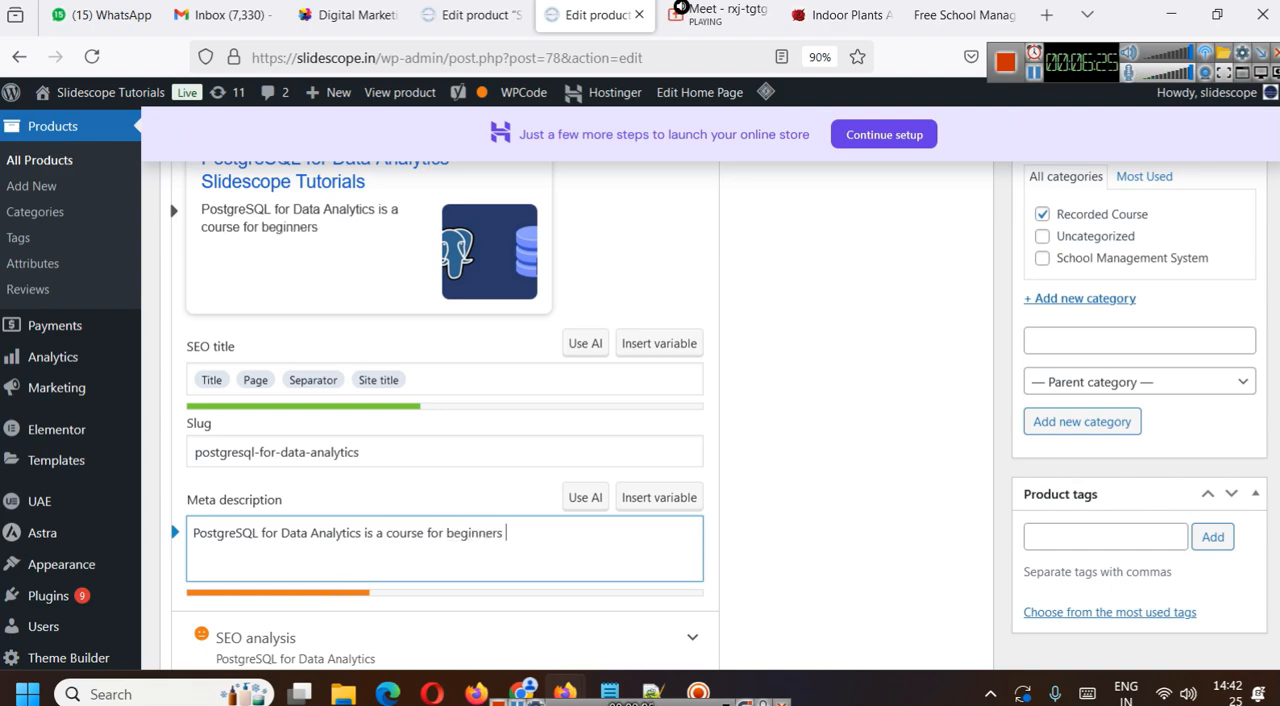
text( who want)
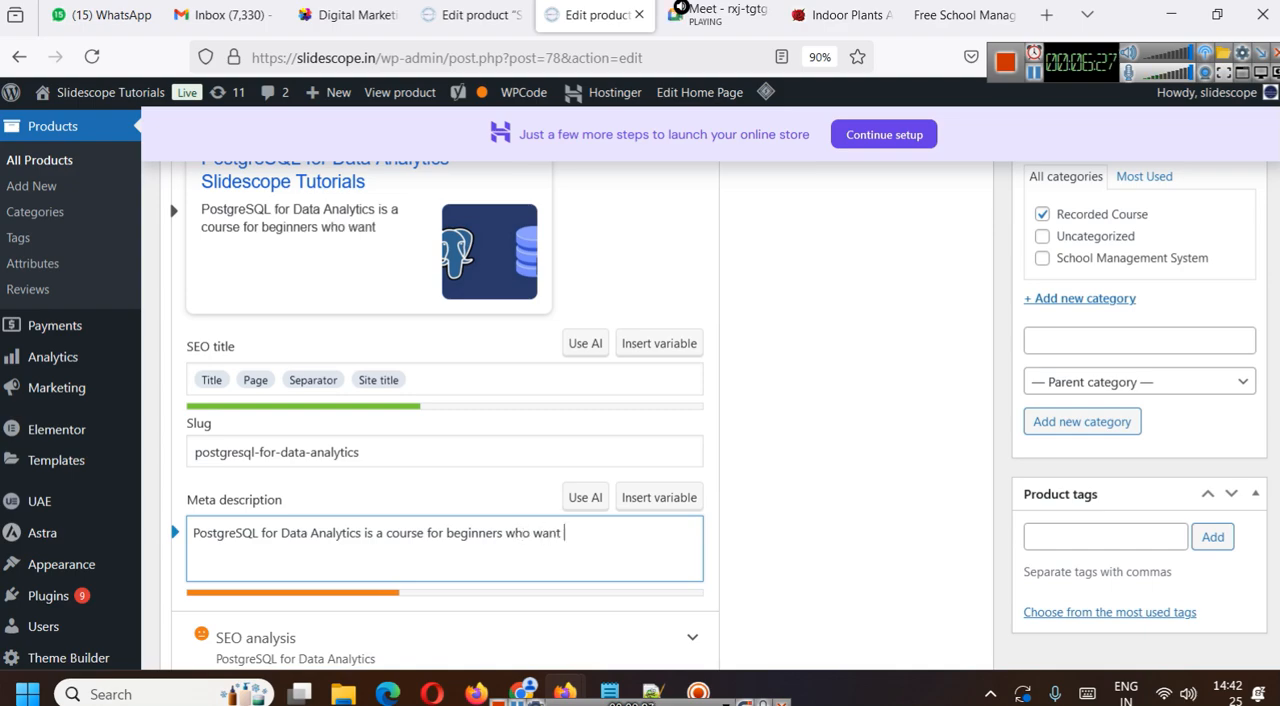
text( to lea)
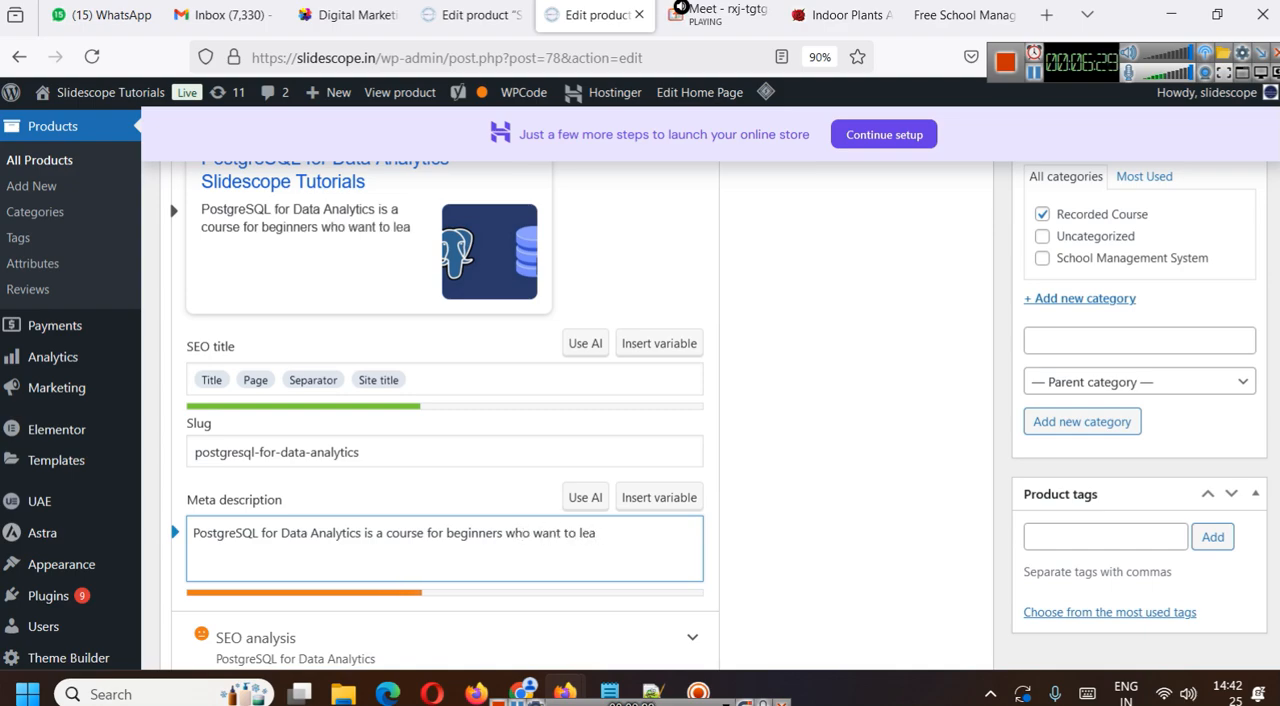
text(rn SQL programming for dat)
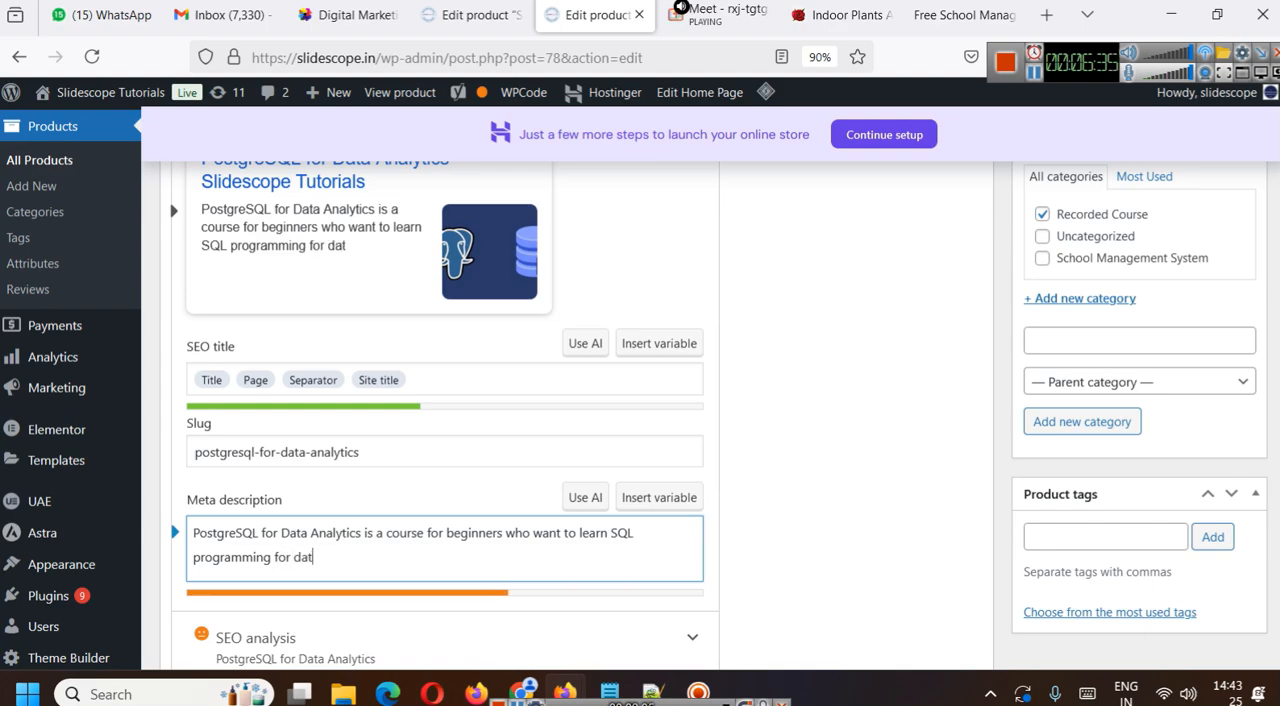
text(t)
key(BackSpace)
text(a analysis and )
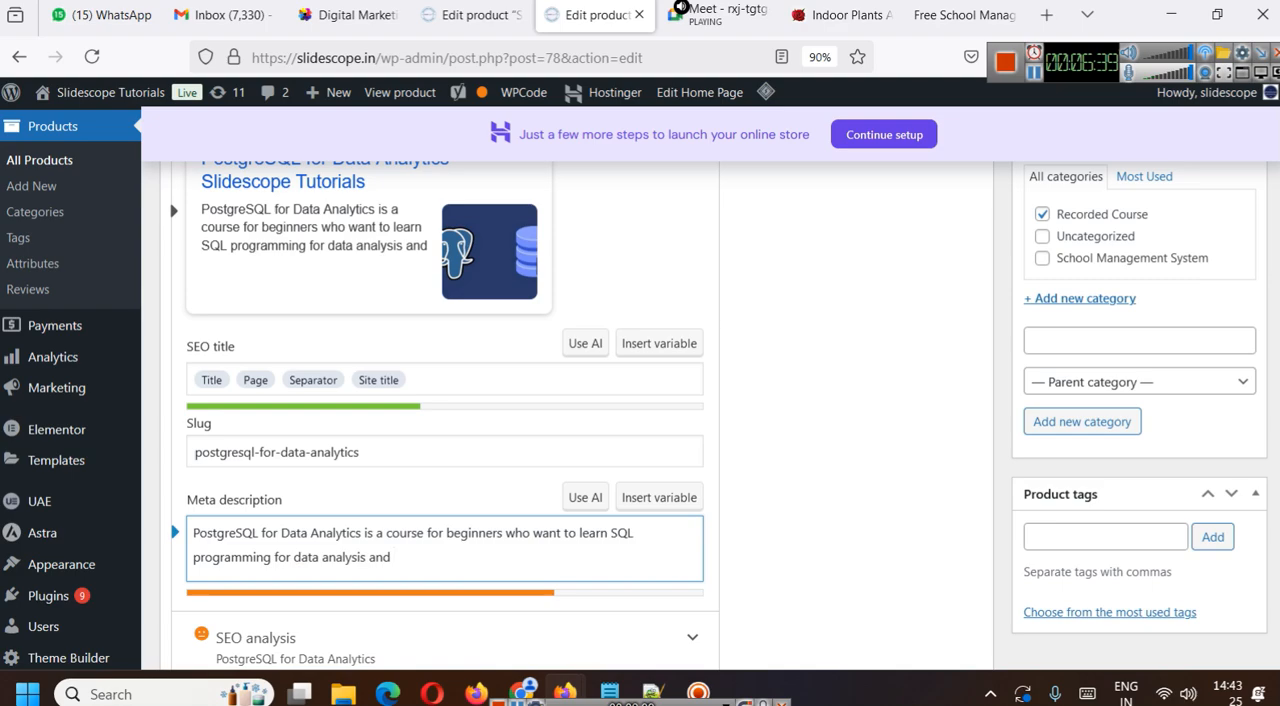
text(web development)
- Change the PostgreSQL course's product type from Masteriyo Course to Simple product
scroll(576, 385, down, 2)
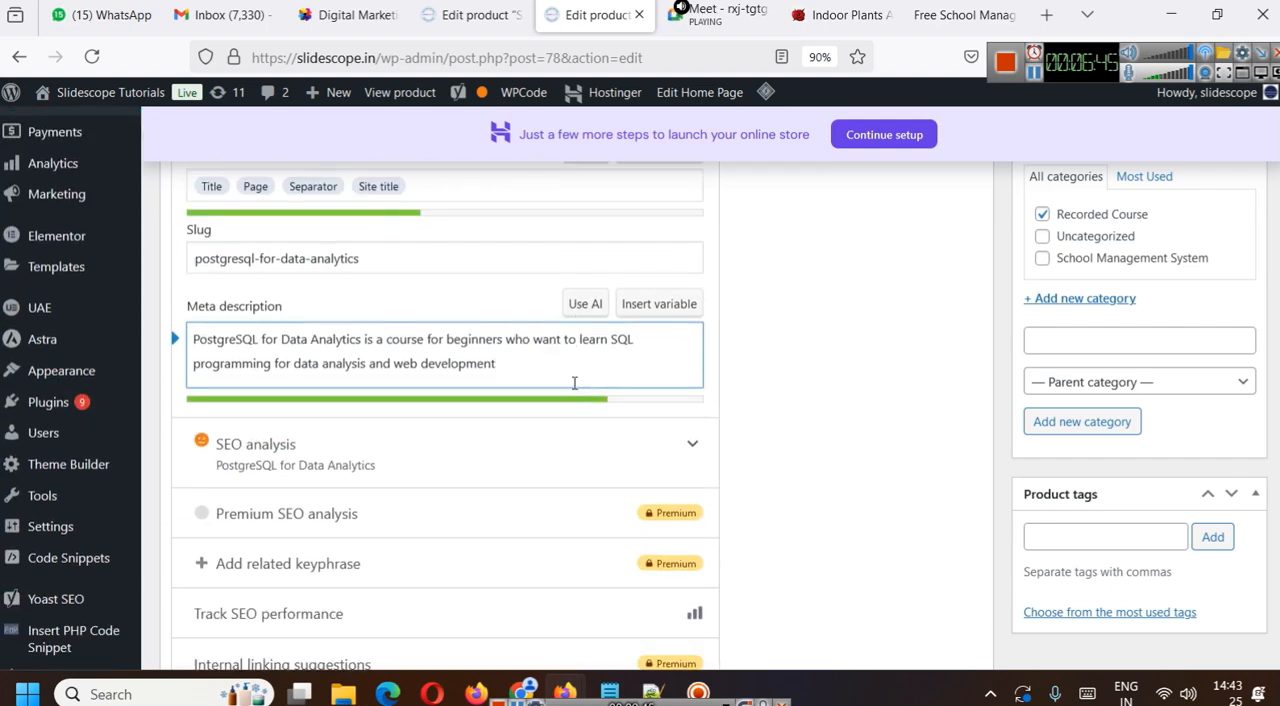
scroll(503, 349, down, 5)
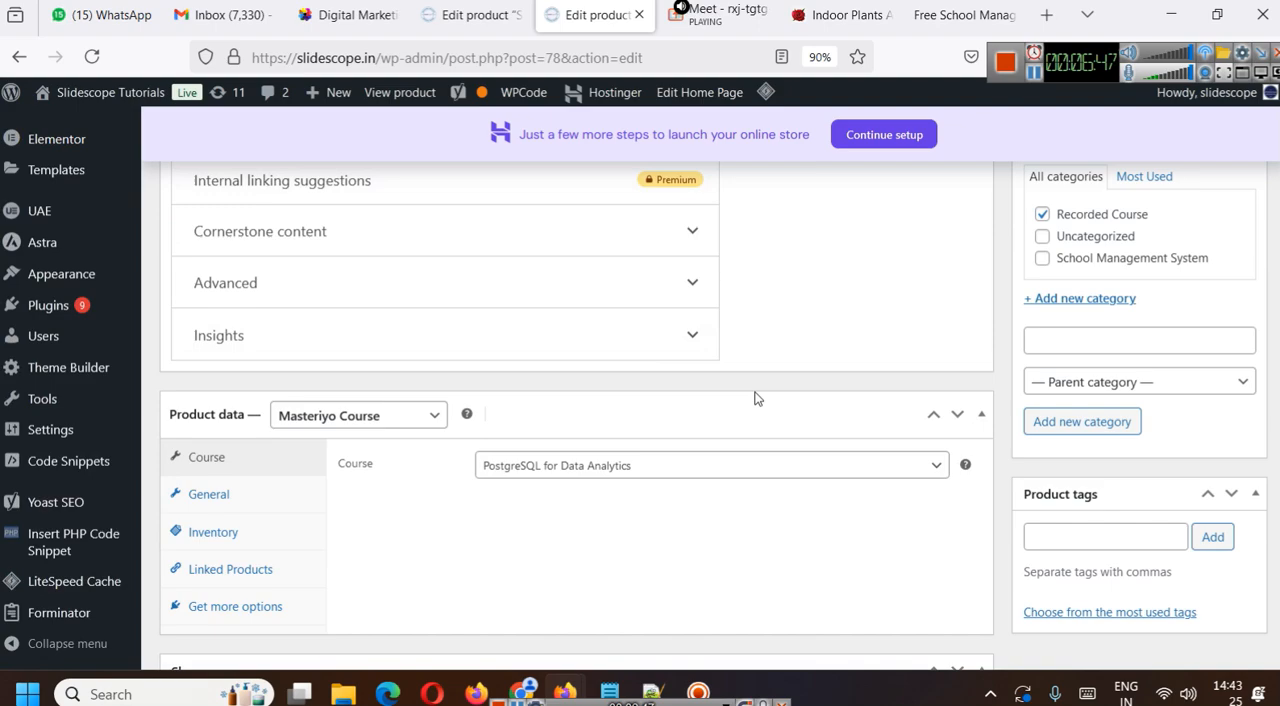
scroll(686, 412, down, 1)
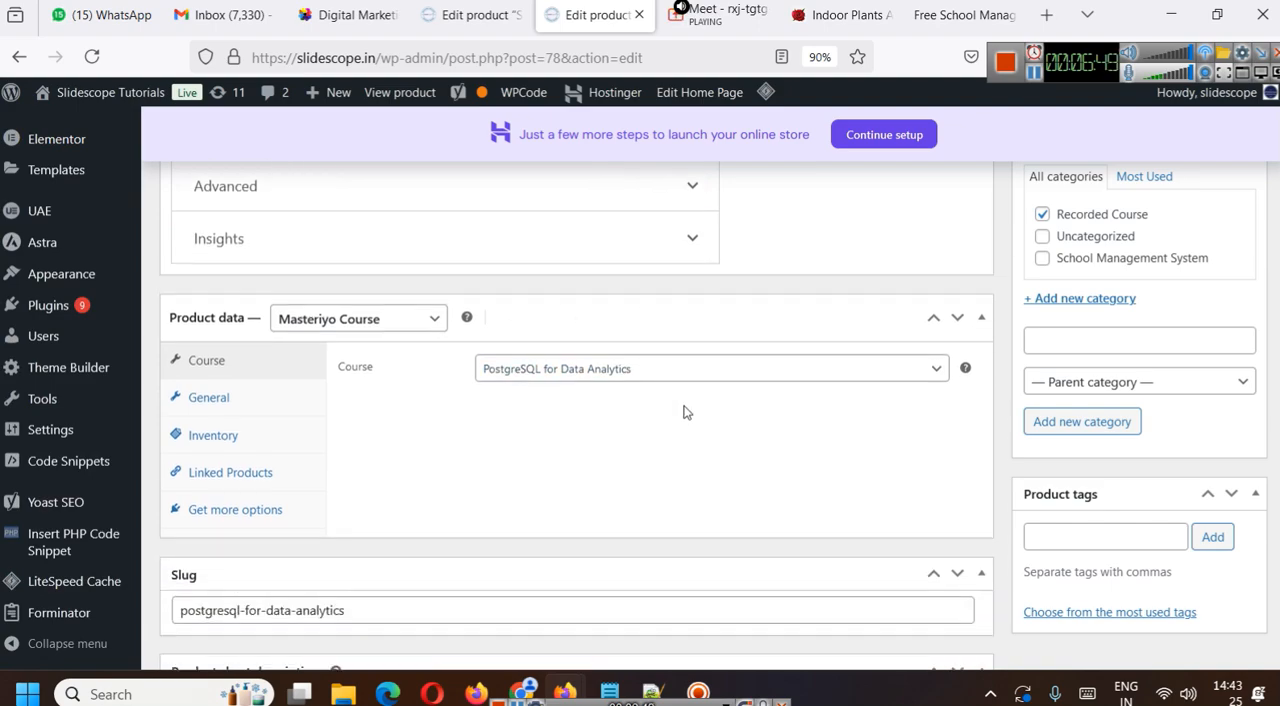
click(382, 320)
click(382, 320)
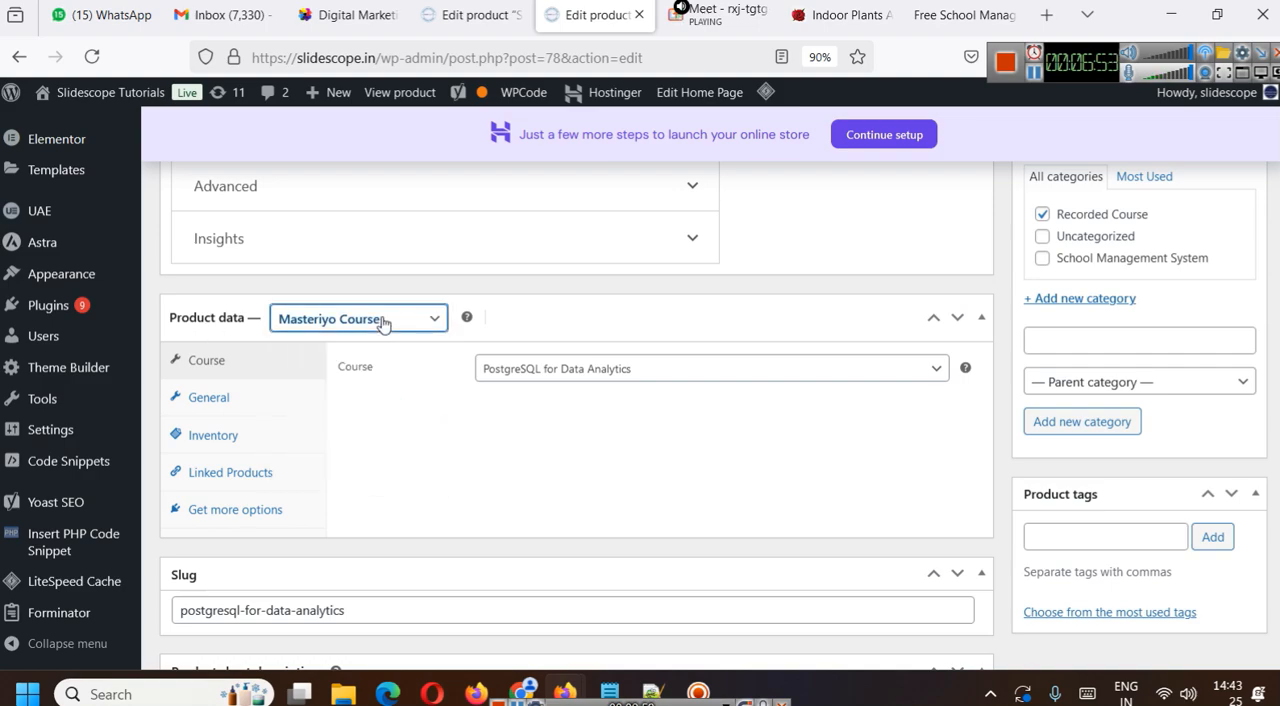
click(382, 320)
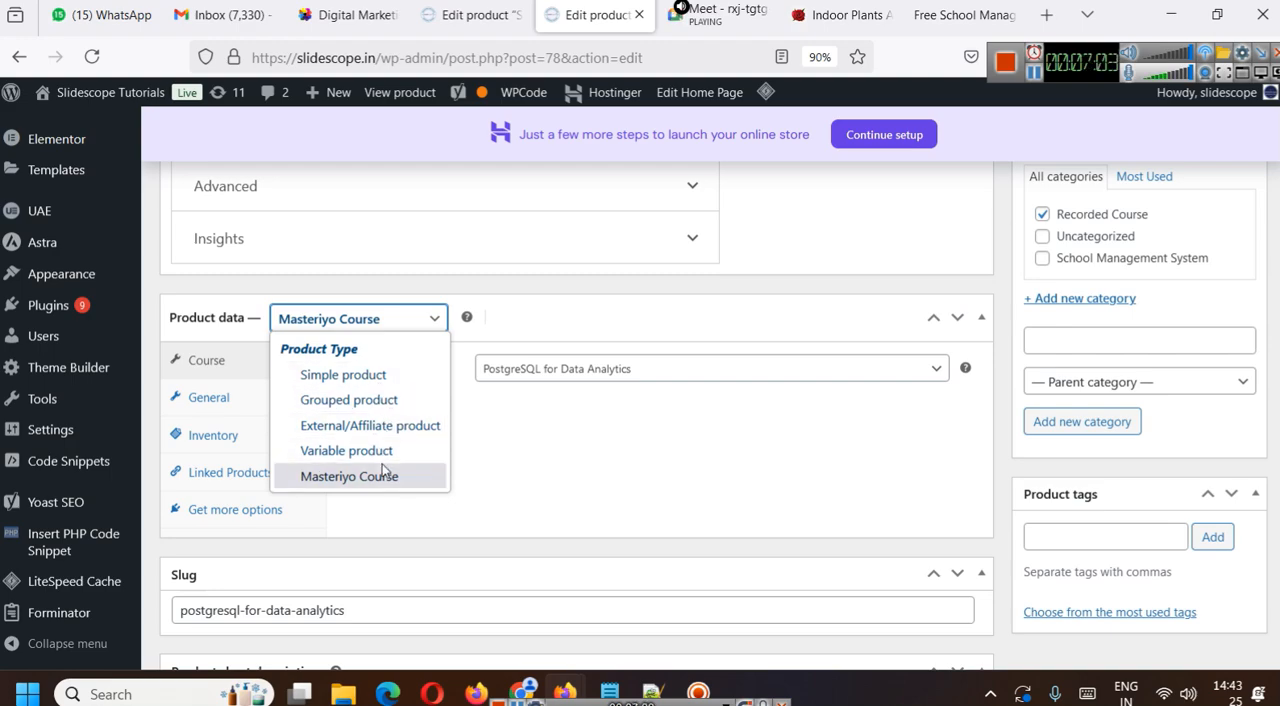
click(388, 384)
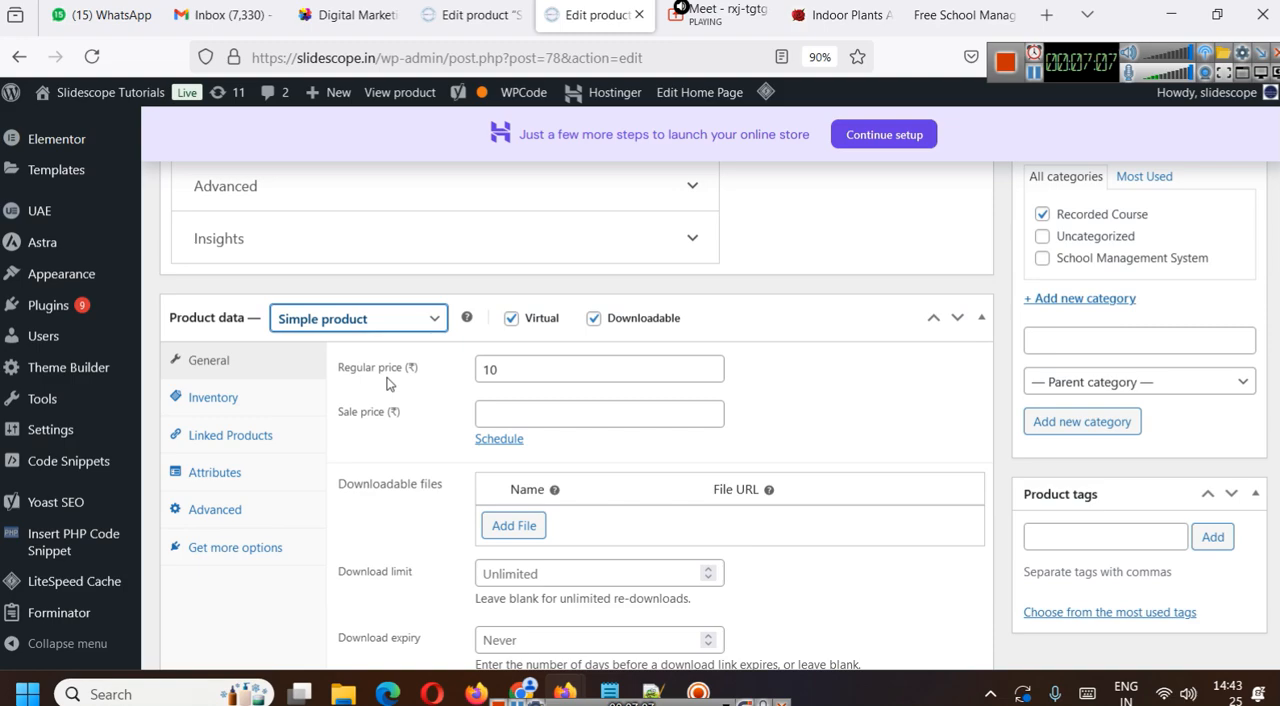
- Set the product's regular price to ₹100
click(518, 372)
text(0)
click(847, 403)
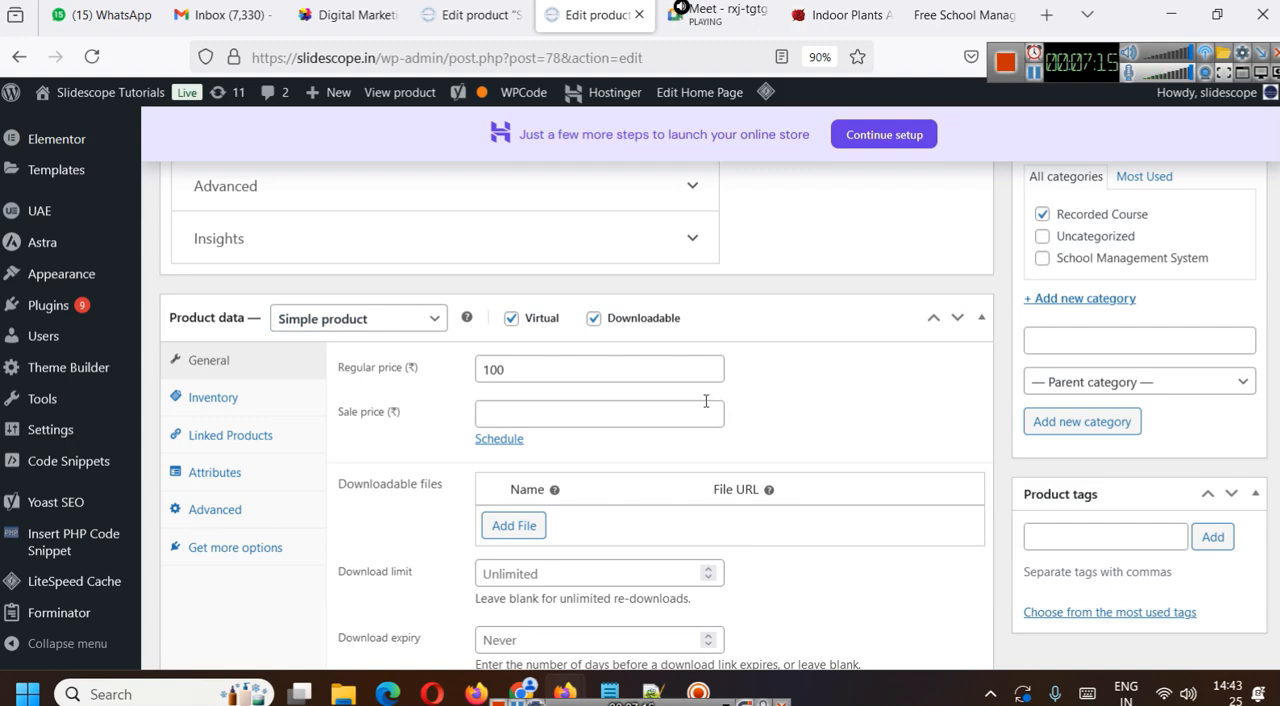
- Disable the Downloadable option in the product data, leaving Virtual enabled
scroll(780, 420, down, 2)
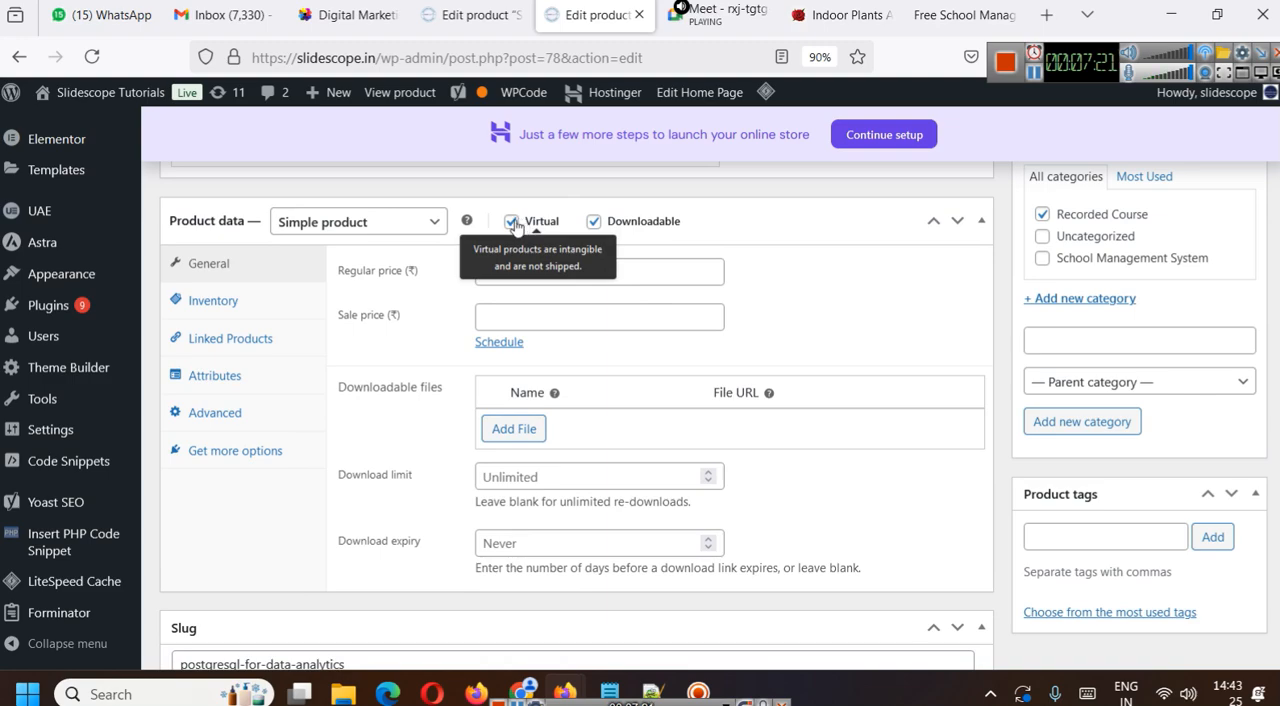
click(594, 223)
click(594, 223)
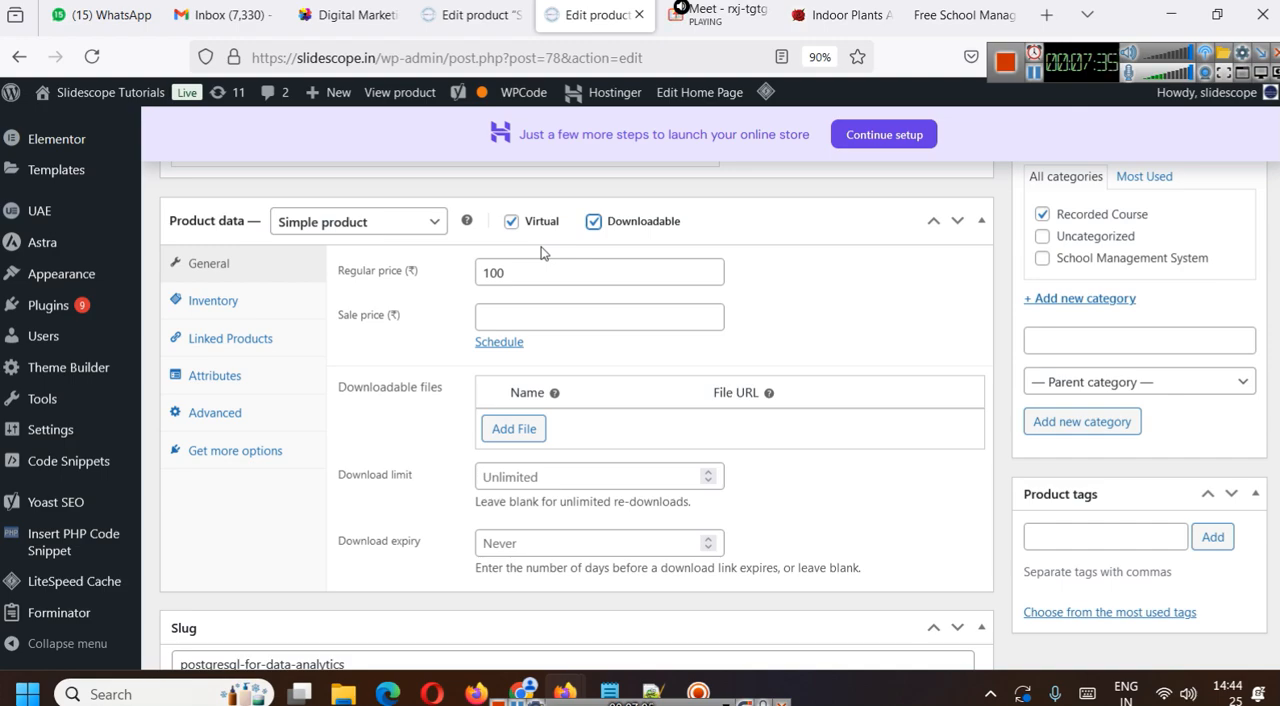
click(596, 224)
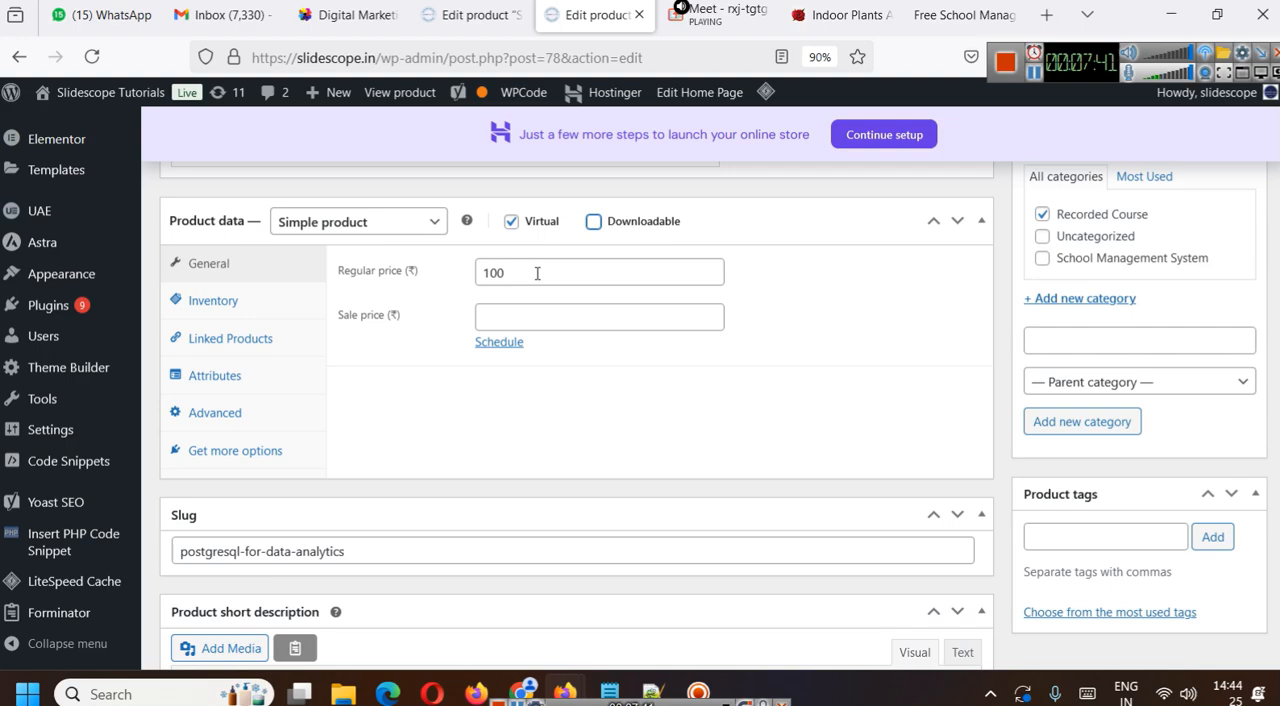
- Write "After Product Purchase you get access to our course on LMS." in the product short description
scroll(534, 349, up, 10)
scroll(538, 396, up, 15)
click(594, 401)
scroll(598, 395, down, 15)
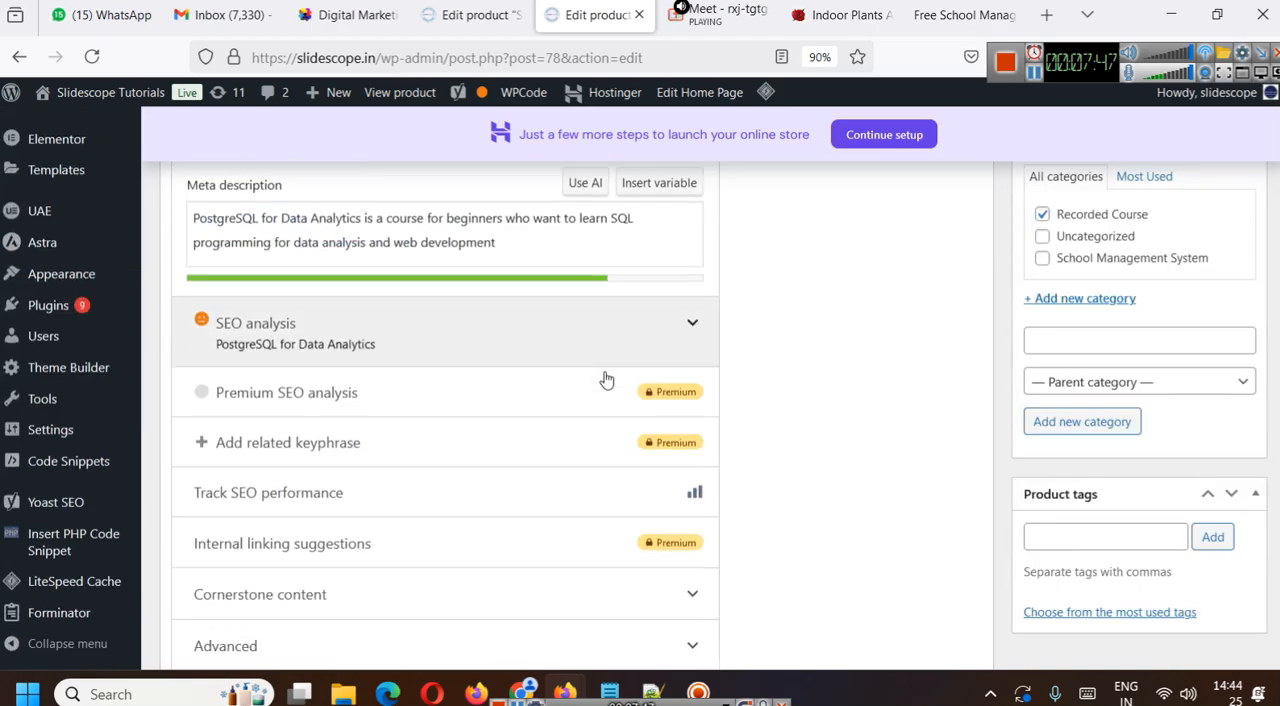
click(395, 276)
text(After Product Purchase ypu)
key(BackSpace)
text(u hg)
key(BackSpace)
key(BackSpace)
text(gget access to our cpu)
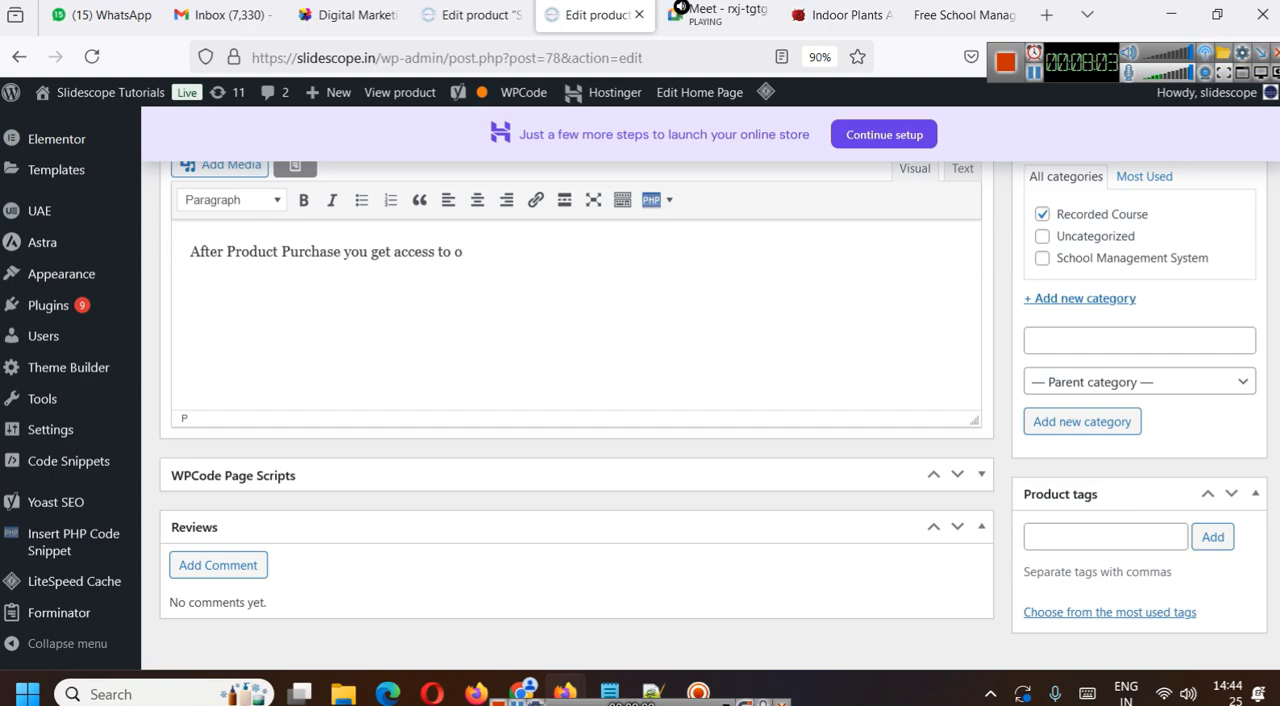
key(BackSpace)
key(BackSpace)
text(ourse)
text(on LMS)
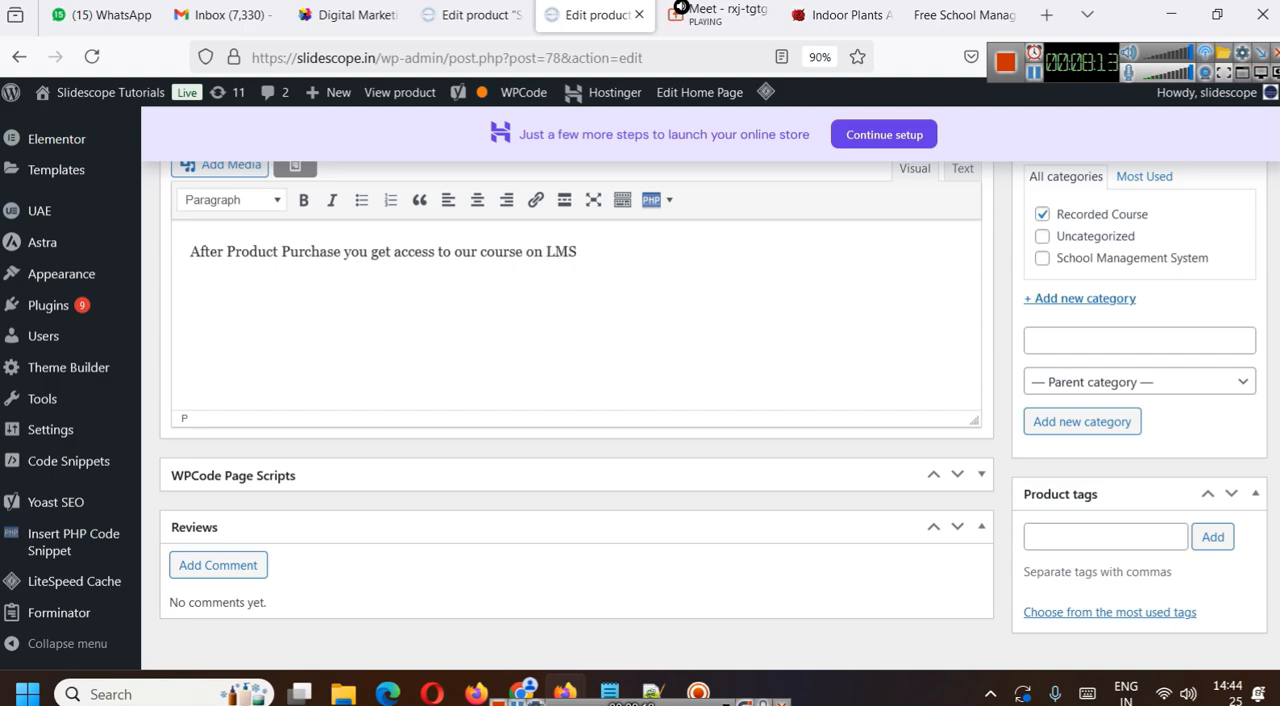
text(.)
key(Return)
- Add the lines "Installation", "Deployment" and "Live Database Creation" above the LMS access sentence in the short description
click(186, 251)
key(Return)
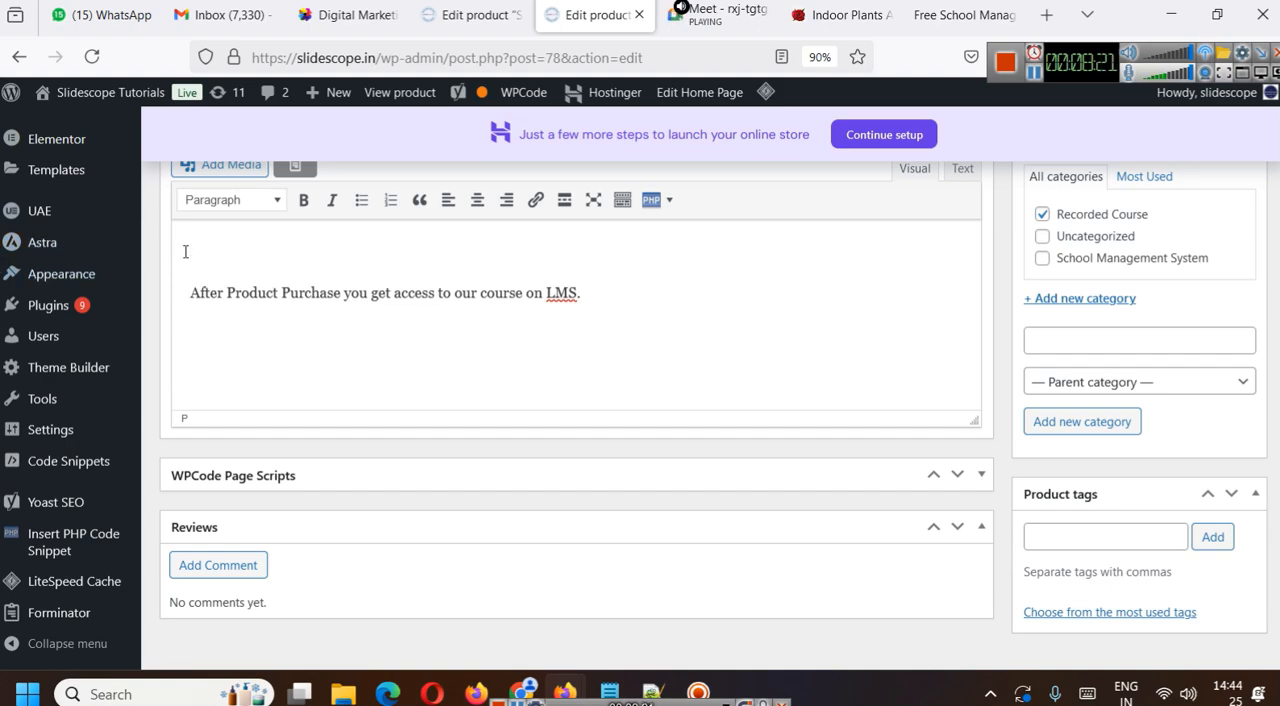
scroll(511, 415, up, 15)
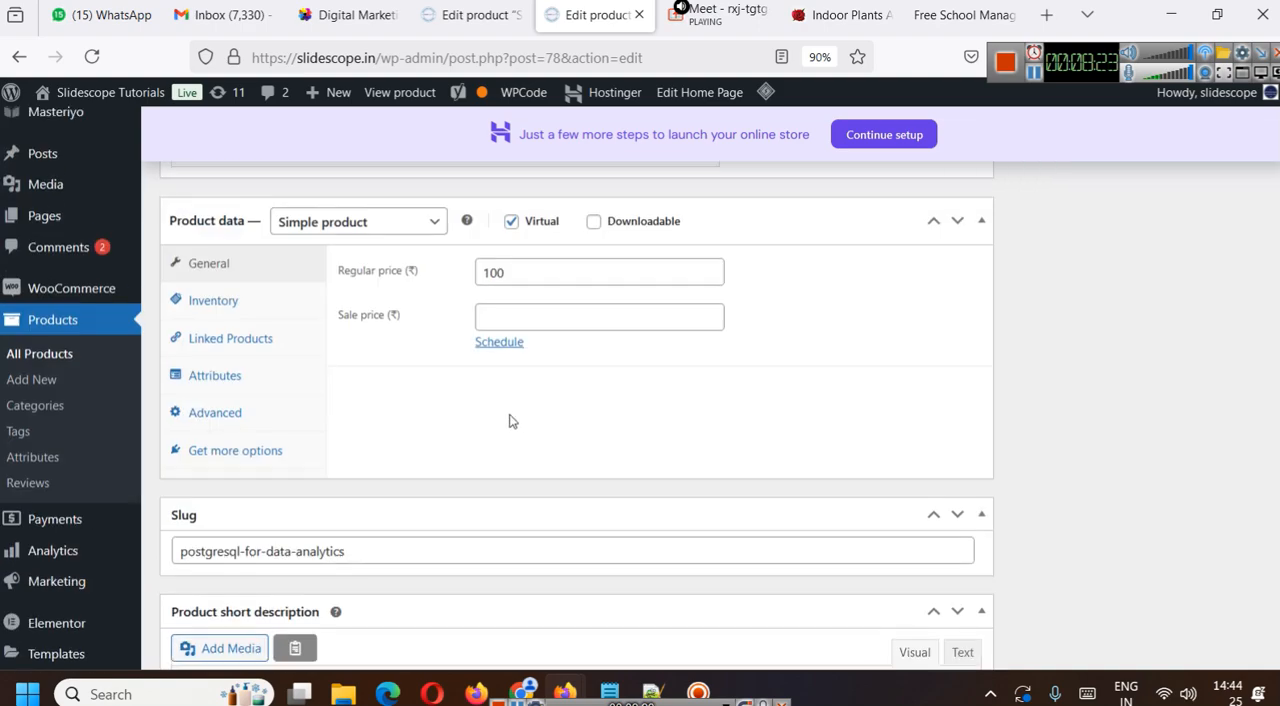
scroll(511, 415, up, 1)
scroll(411, 347, down, 5)
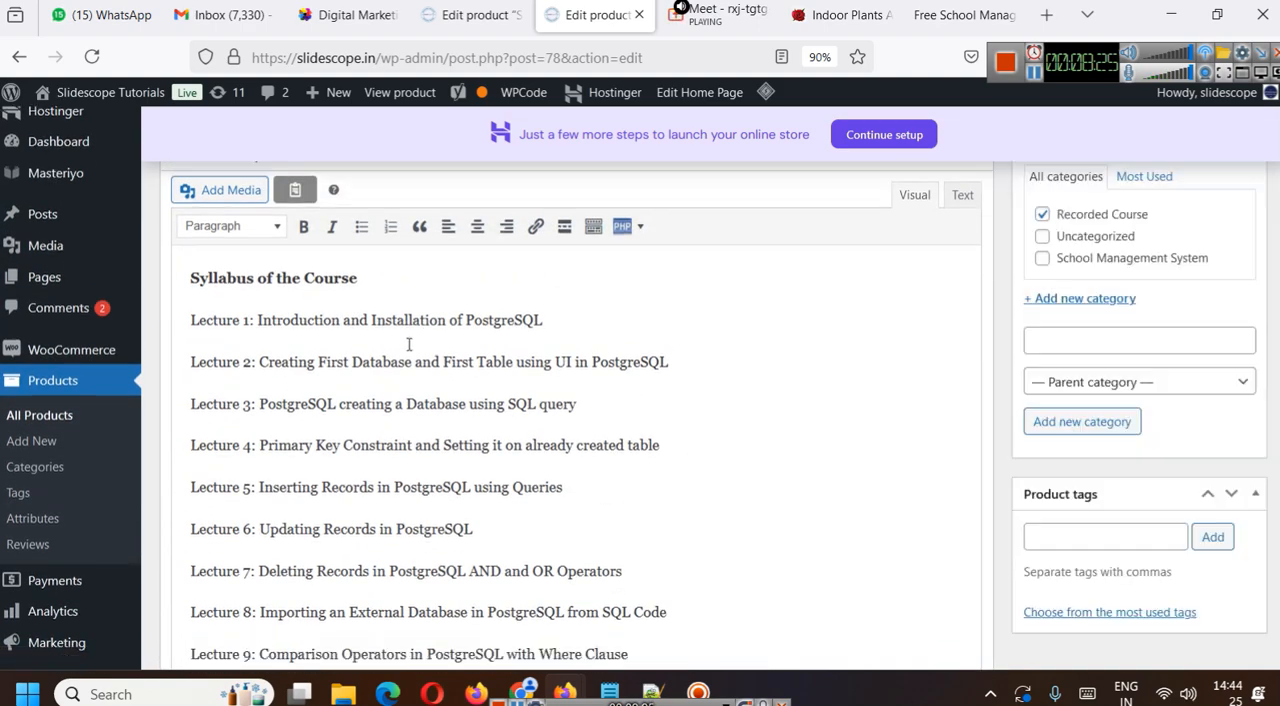
scroll(409, 390, down, 20)
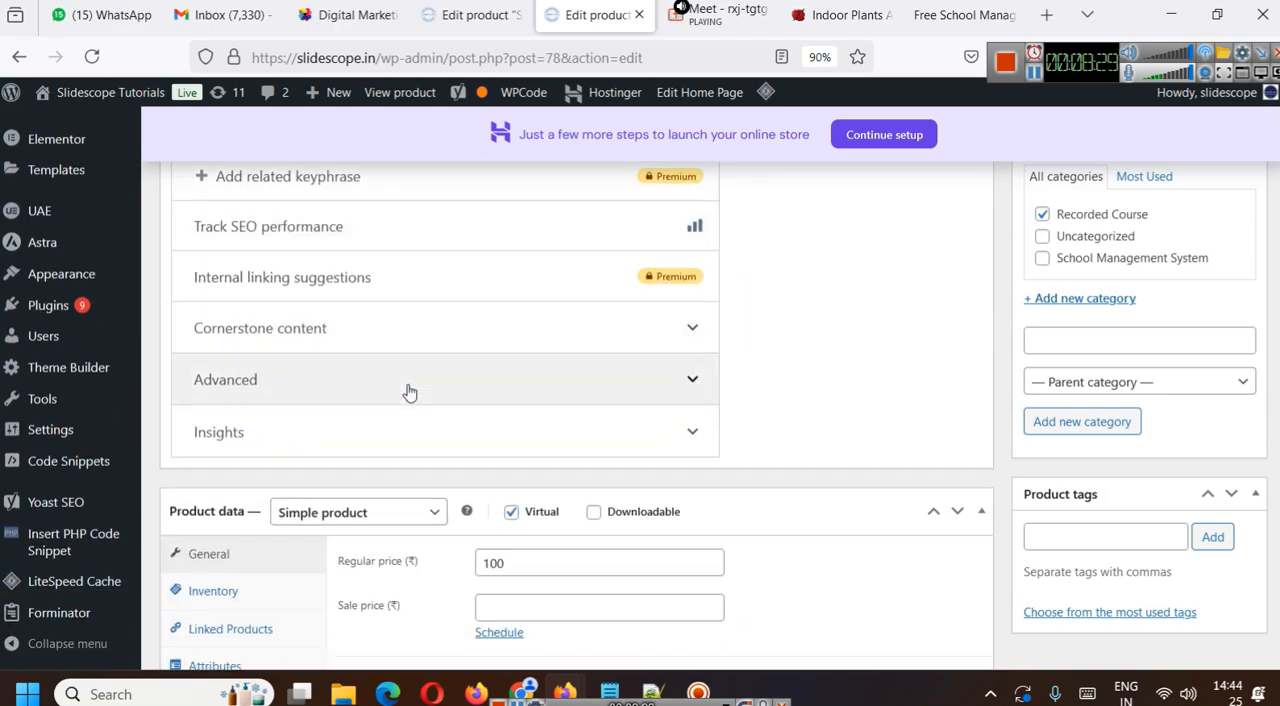
scroll(409, 392, down, 5)
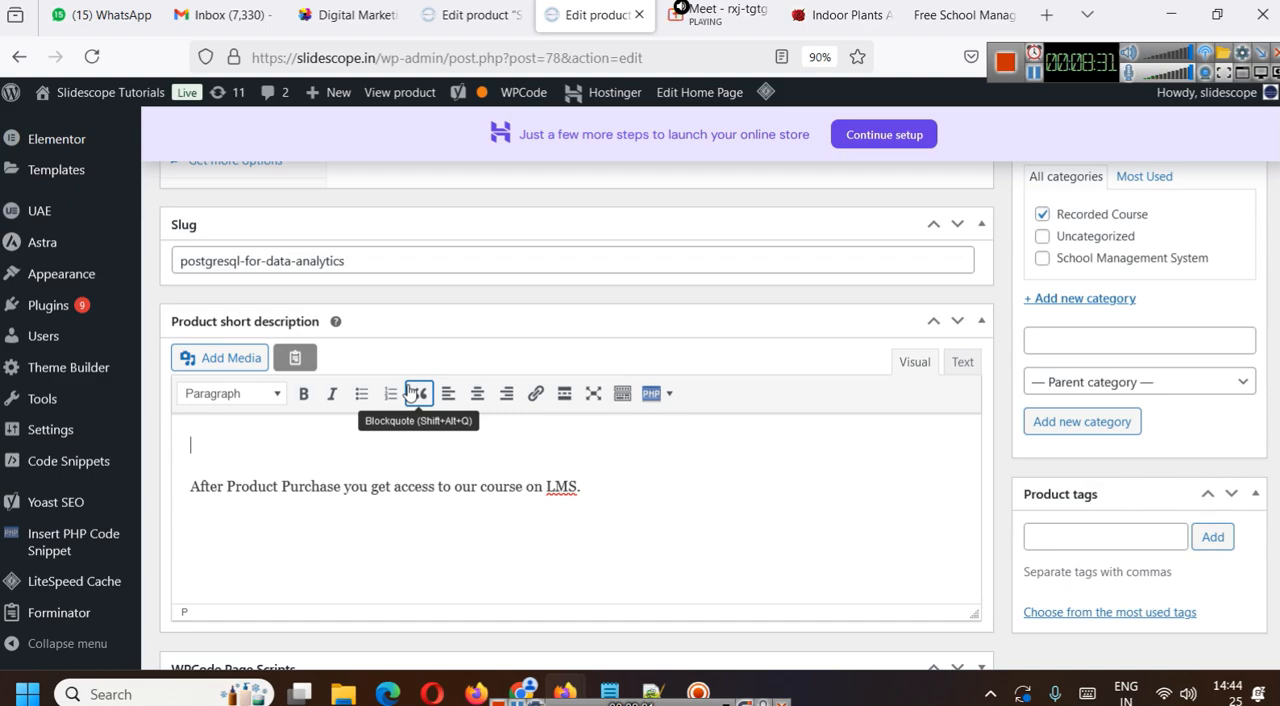
text(Installation)
key(Return)
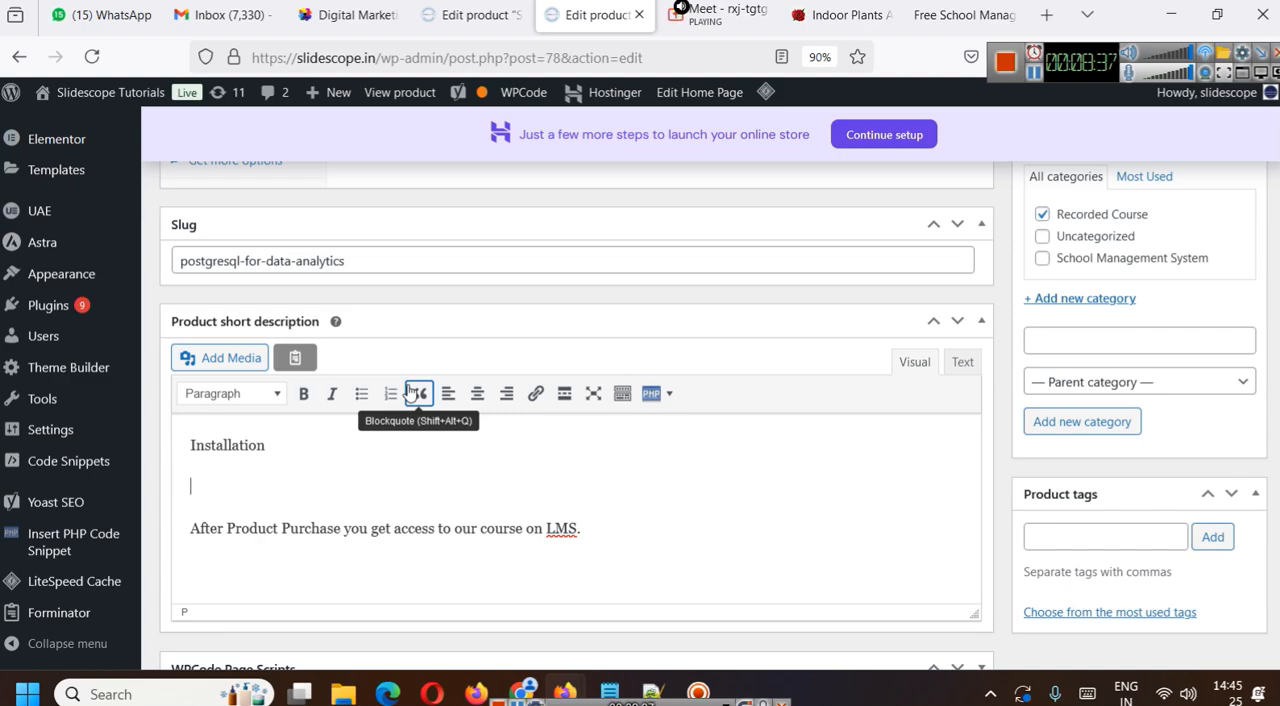
text(Deploymen)
key(Return)
text(Live Database Creation)
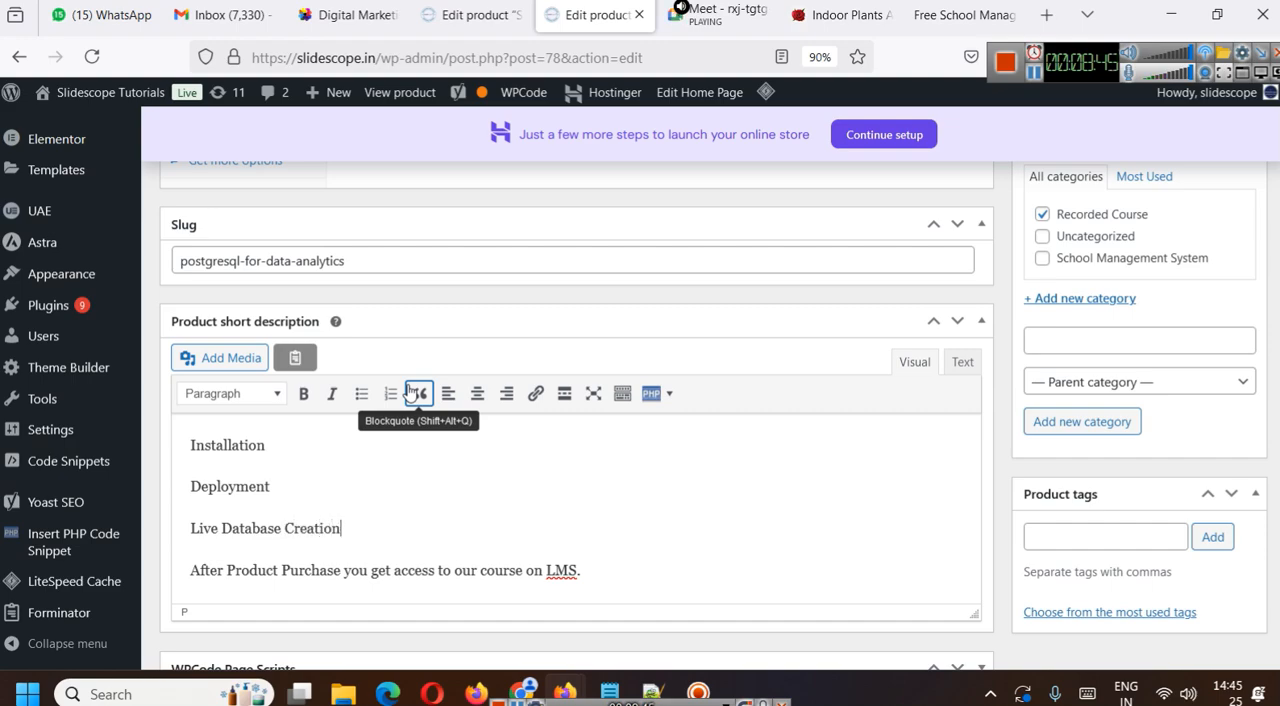
- Add the line "Data Analysis Queries" below "Live Database Creation" in the short description
key(Return)
text(Dat)
key(BackSpace)
key(BackSpace)
text(ata Analysis Queries)
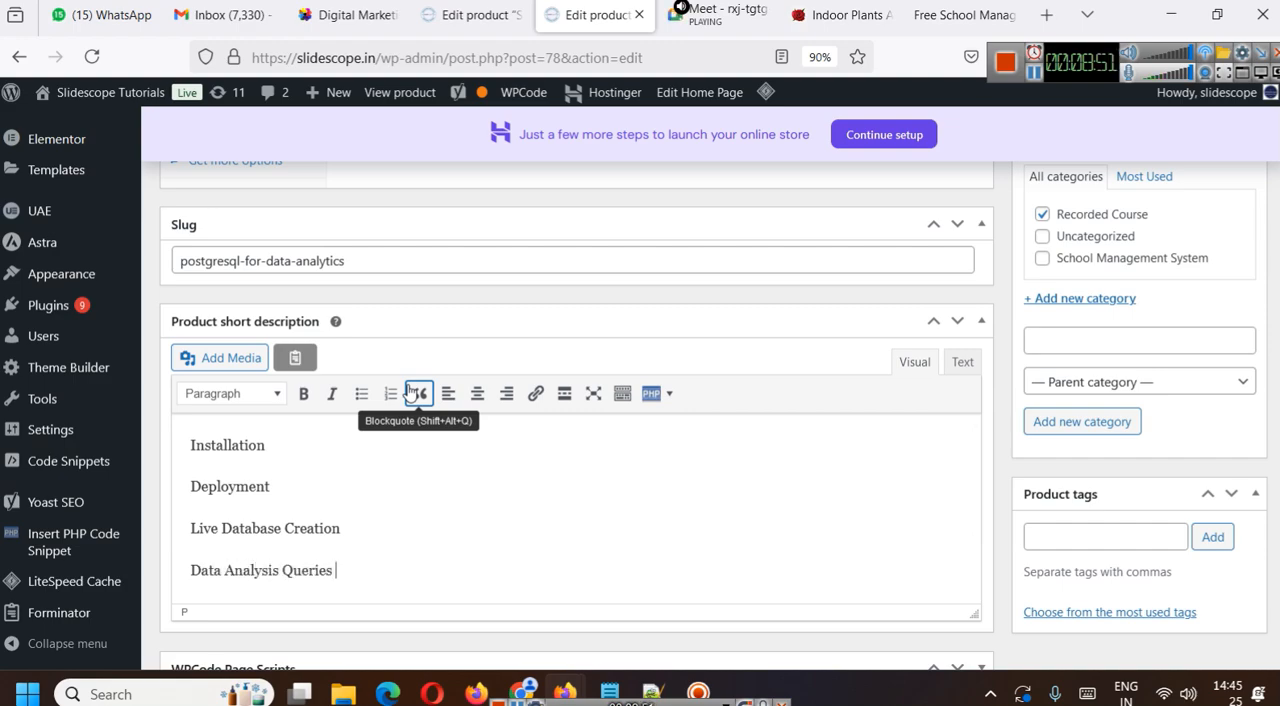
scroll(410, 390, down, 1)
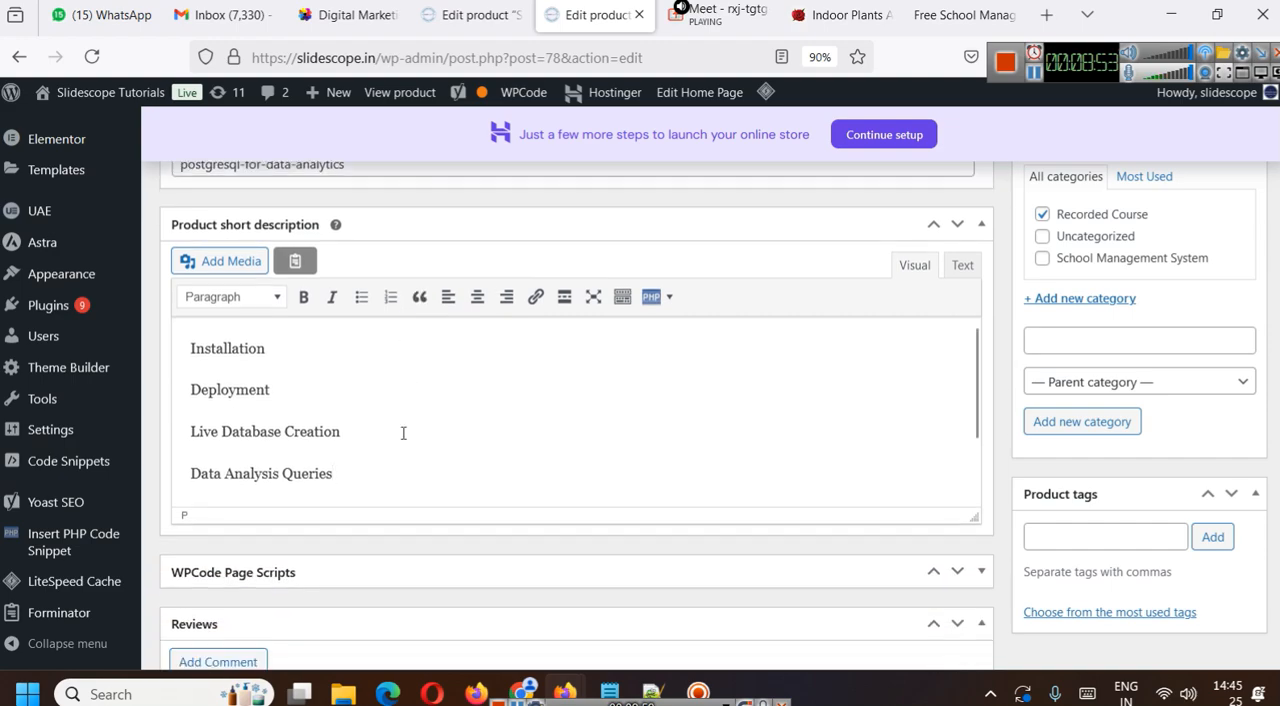
key(Return)
text(After Product Purchase you get access to our course on LMS.)
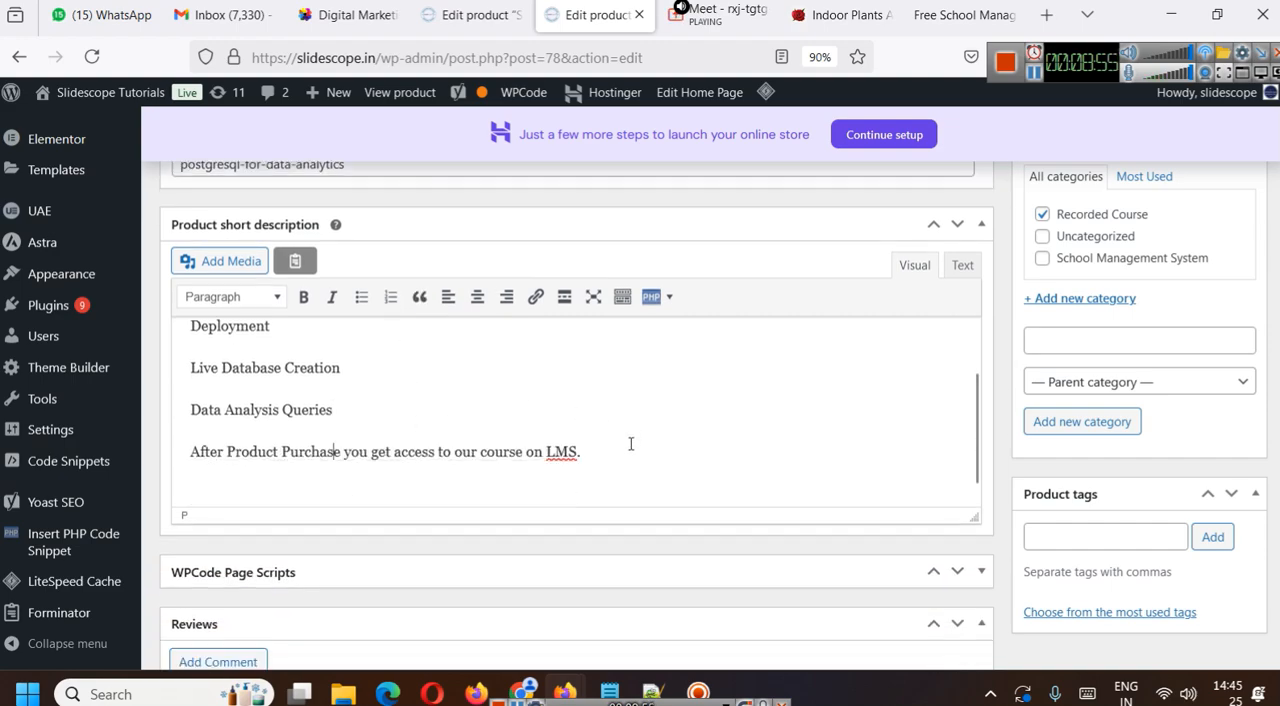
- Format all lines of the product short description as a bulleted list
drag(620, 443, 156, 289)
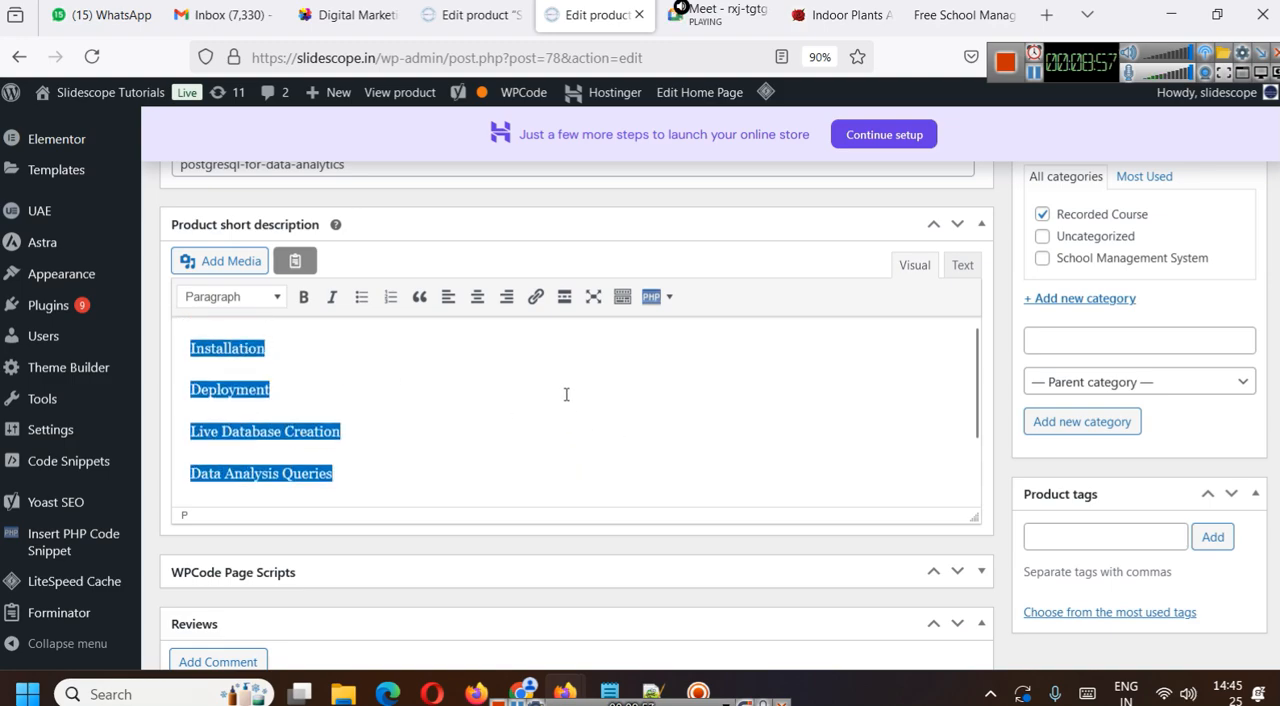
click(361, 296)
click(470, 336)
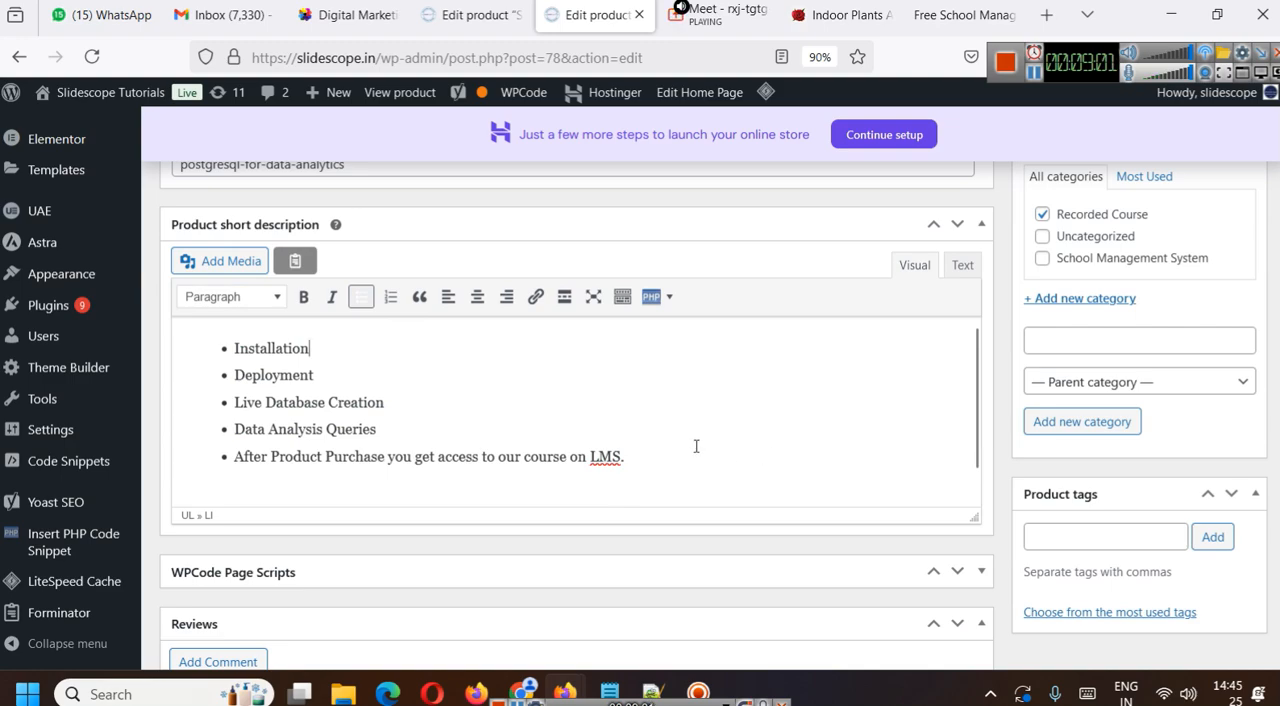
- Toggle the product's Virtual option off and on to compare the product data sections, leaving Virtual enabled
scroll(1129, 474, up, 10)
scroll(1129, 474, up, 5)
scroll(1129, 474, down, 6)
scroll(1129, 474, down, 6)
scroll(1106, 469, up, 10)
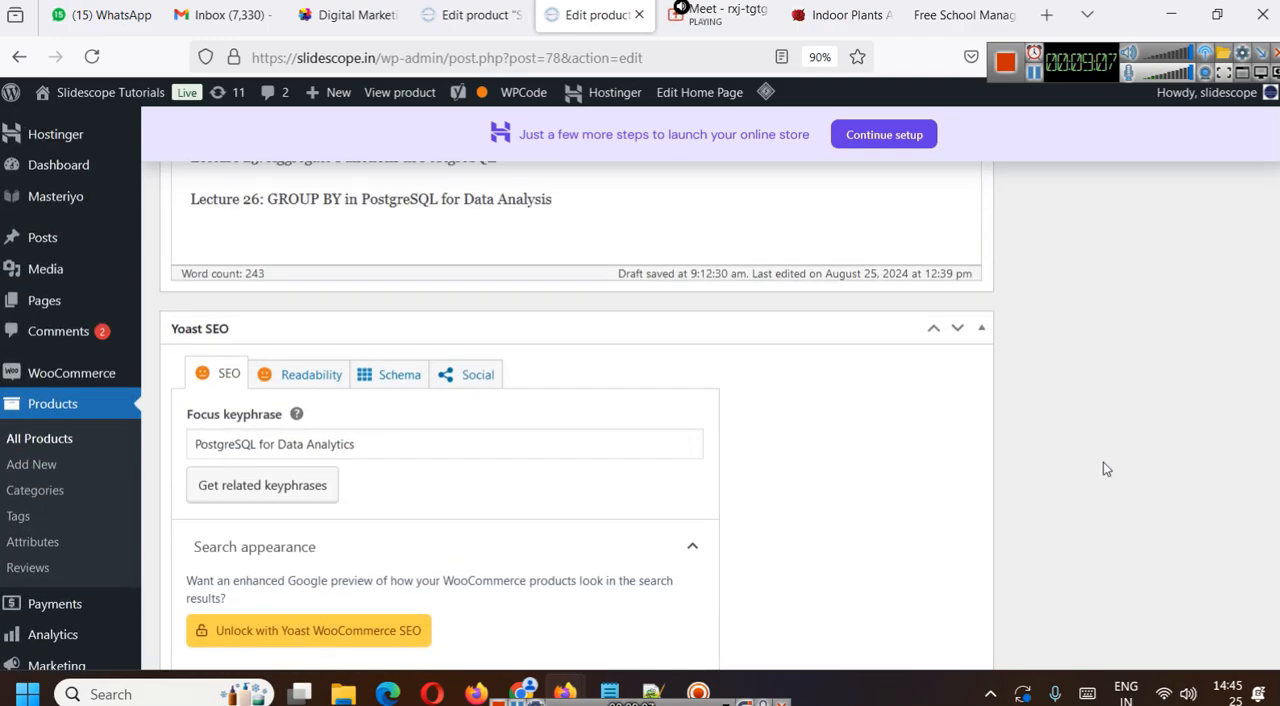
scroll(1103, 463, up, 4)
scroll(1103, 463, down, 10)
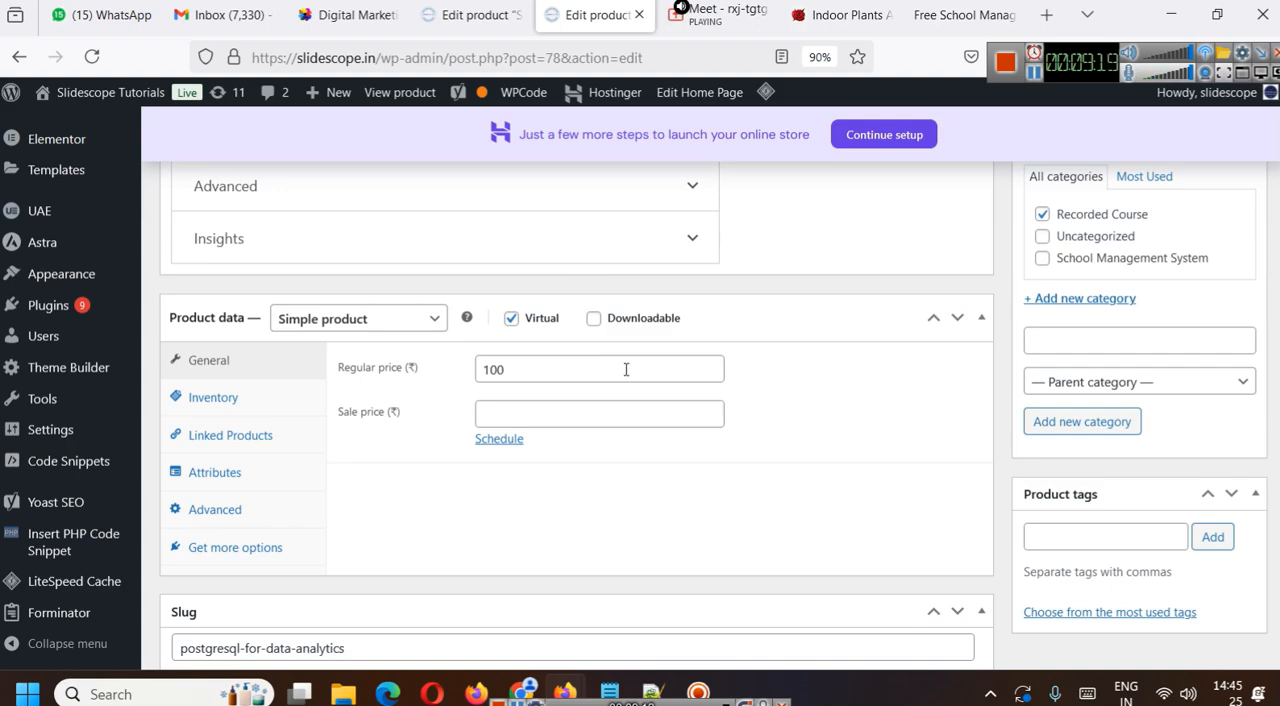
click(532, 322)
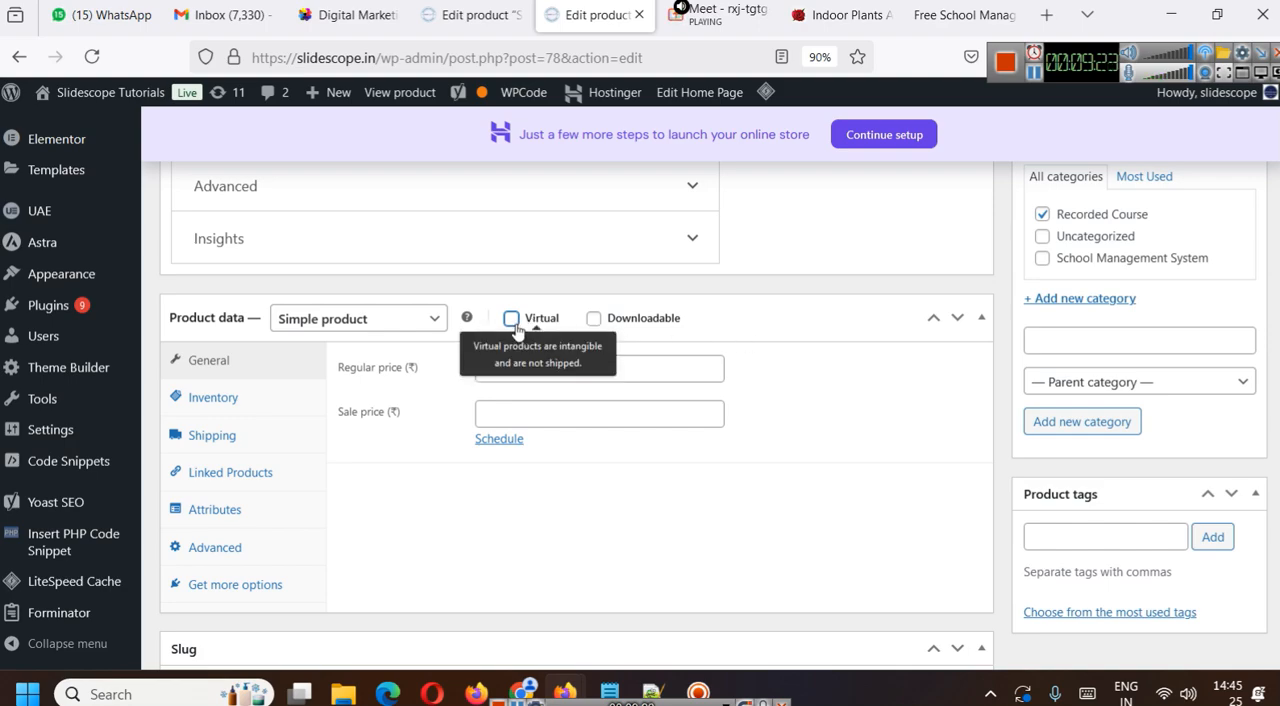
click(513, 322)
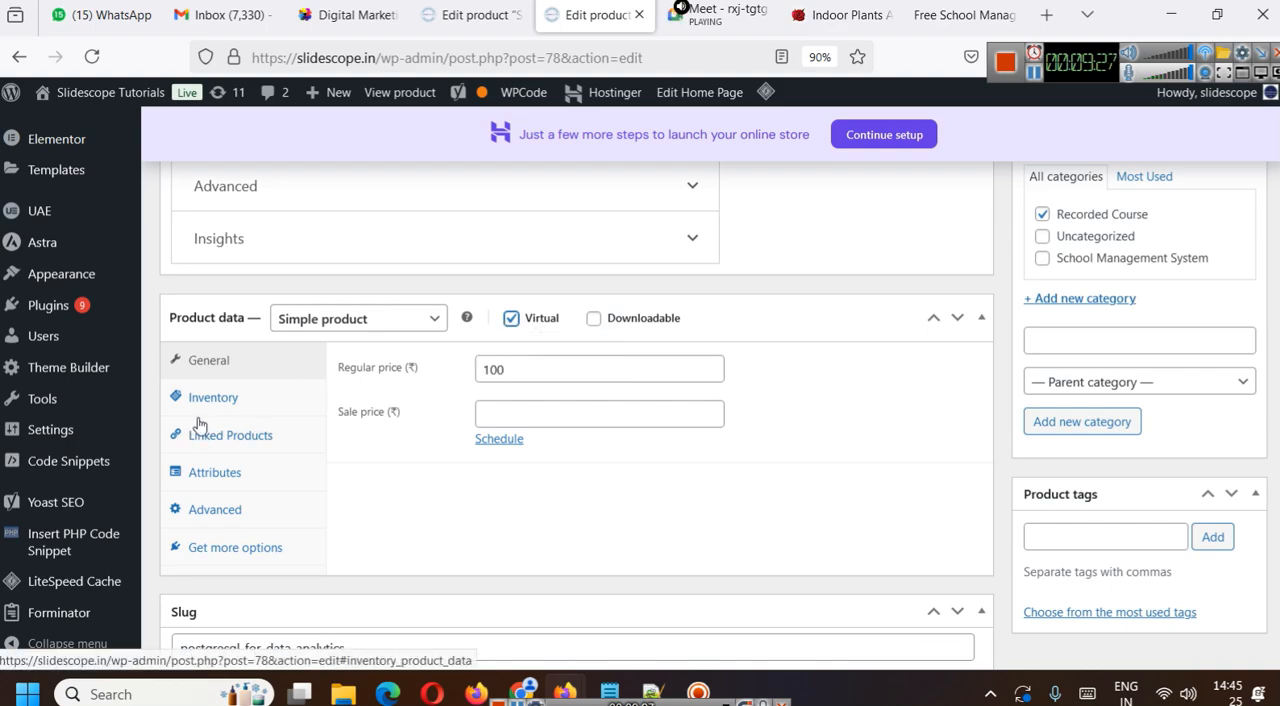
click(511, 318)
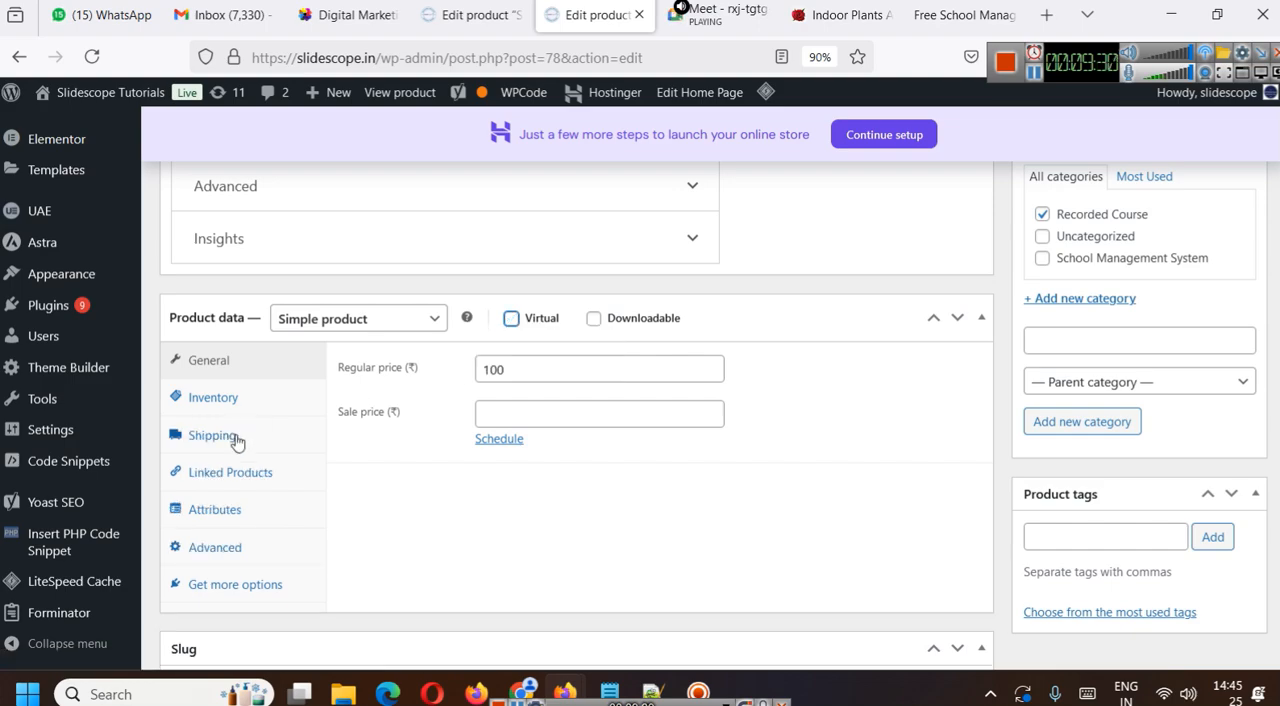
click(511, 318)
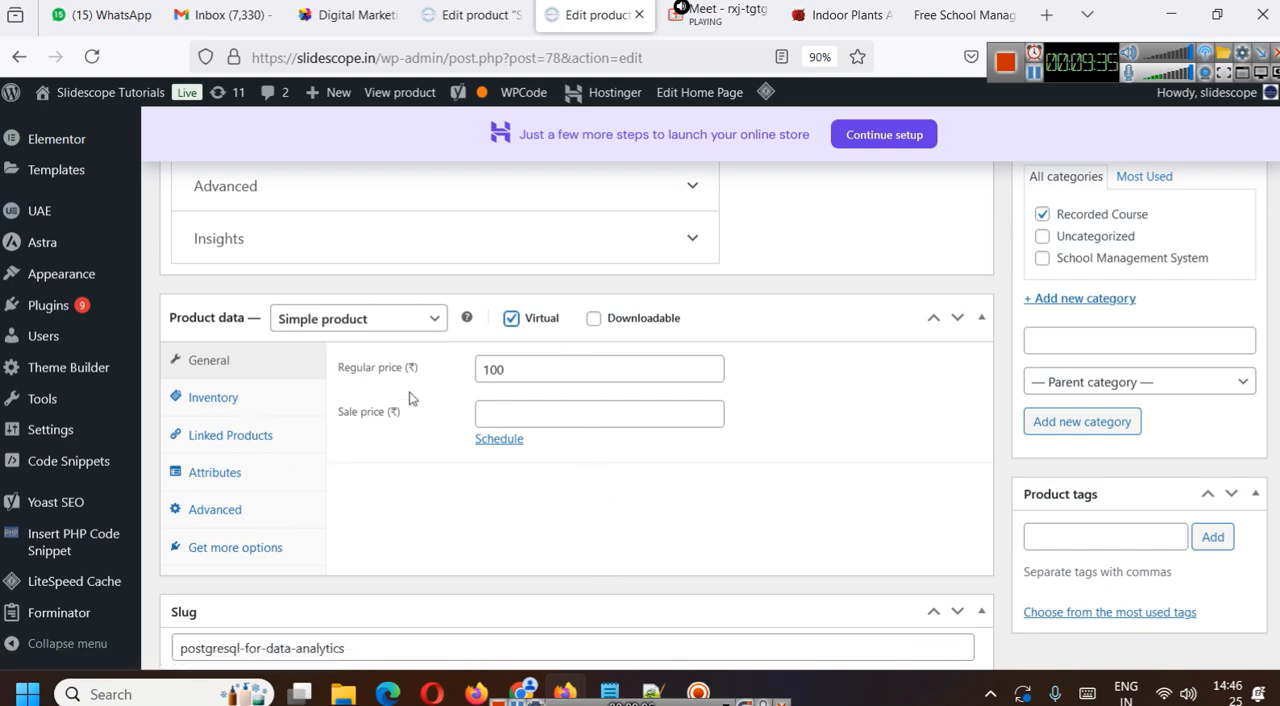
- Examine the product's inventory settings, including the SKU and the GTIN, UPC, EAN or ISBN fields
click(265, 405)
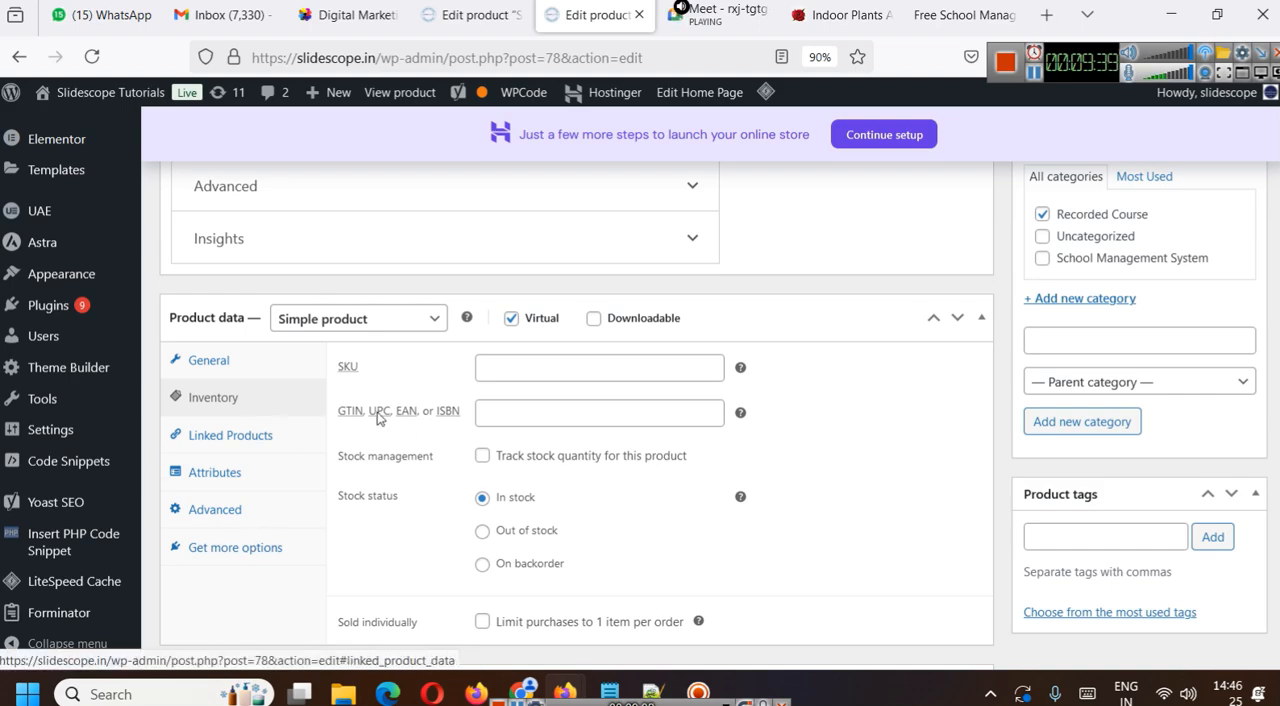
click(537, 363)
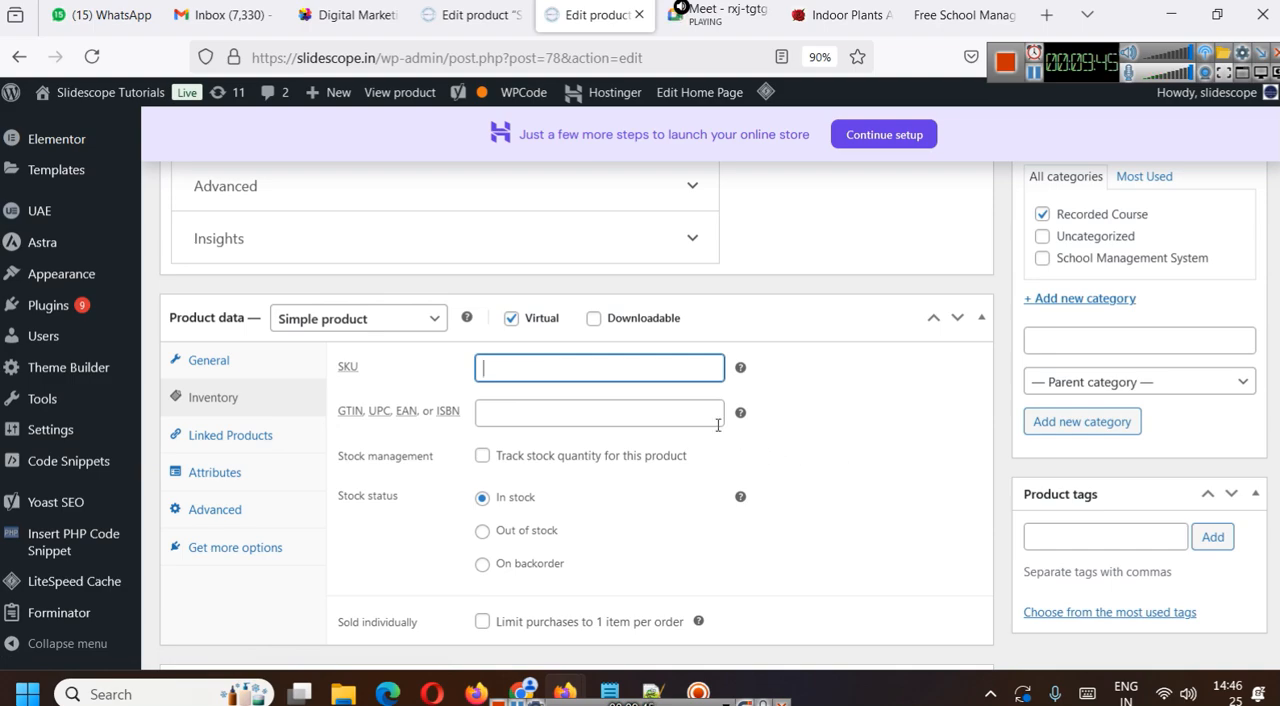
scroll(550, 407, down, 2)
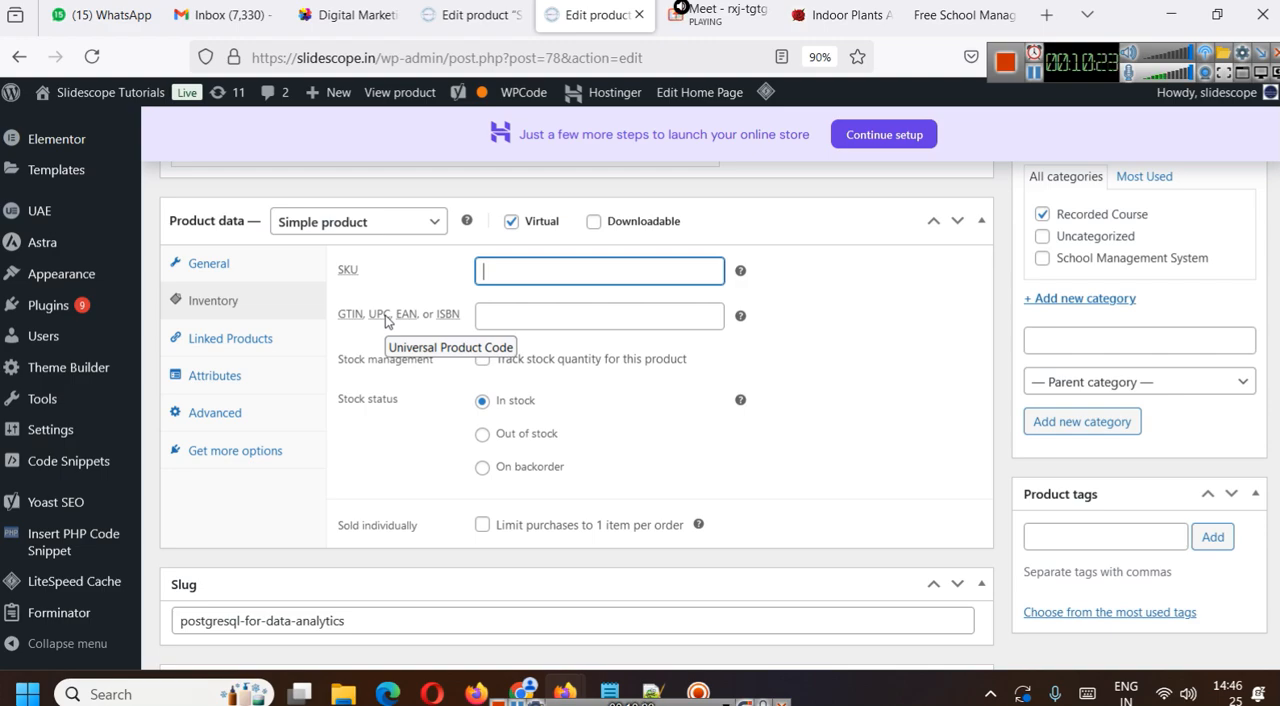
click(627, 316)
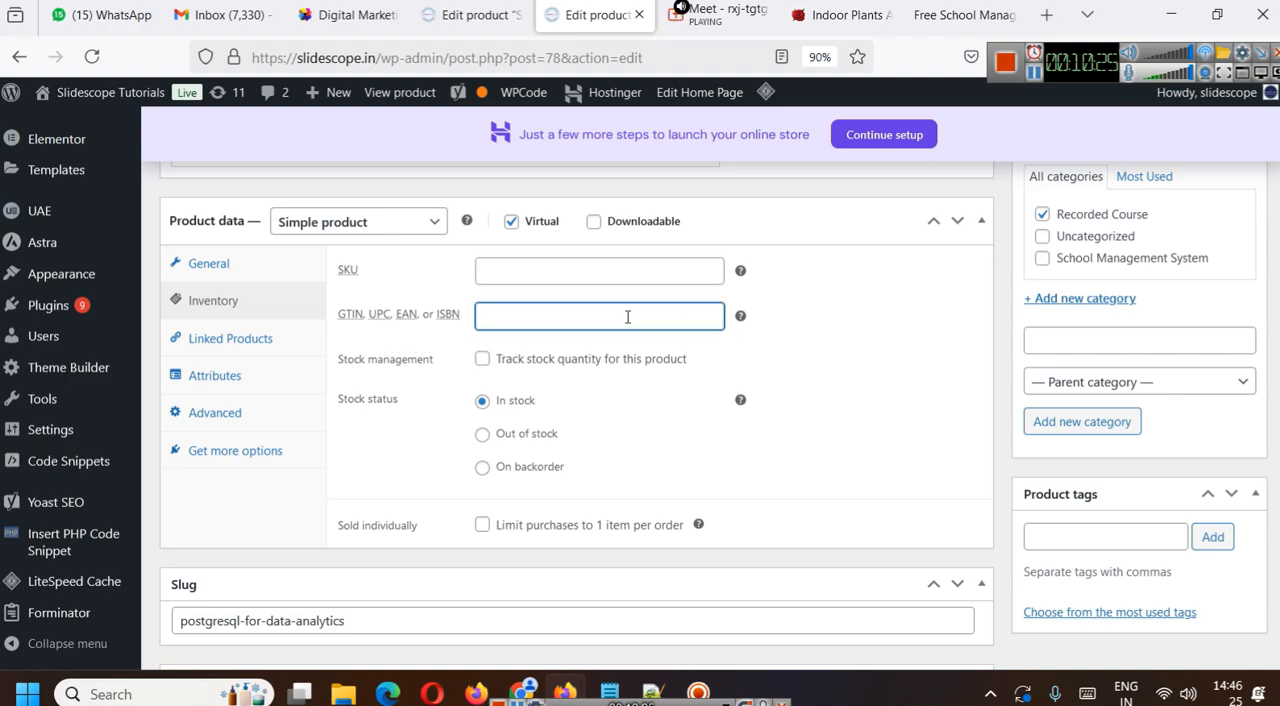
- Set the PostgreSQL course product's SKU to pgrc in the inventory data
click(598, 270)
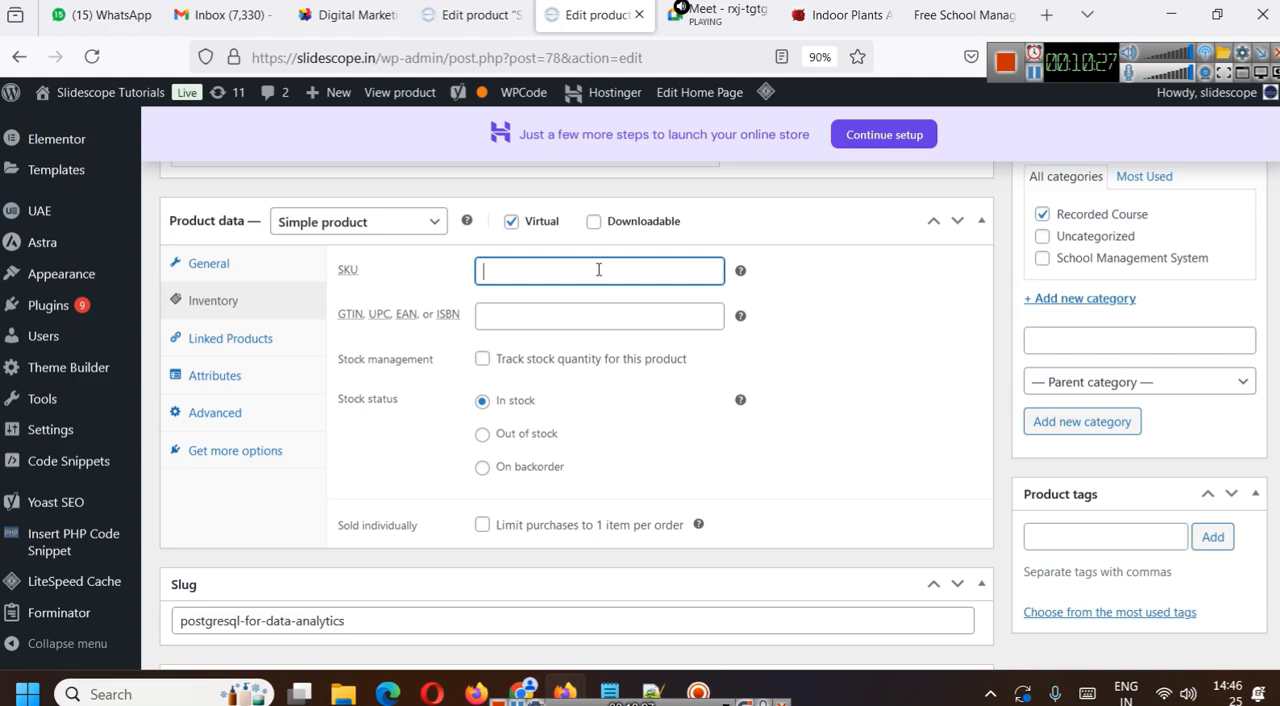
mouse_move(346, 274)
scroll(666, 452, up, 15)
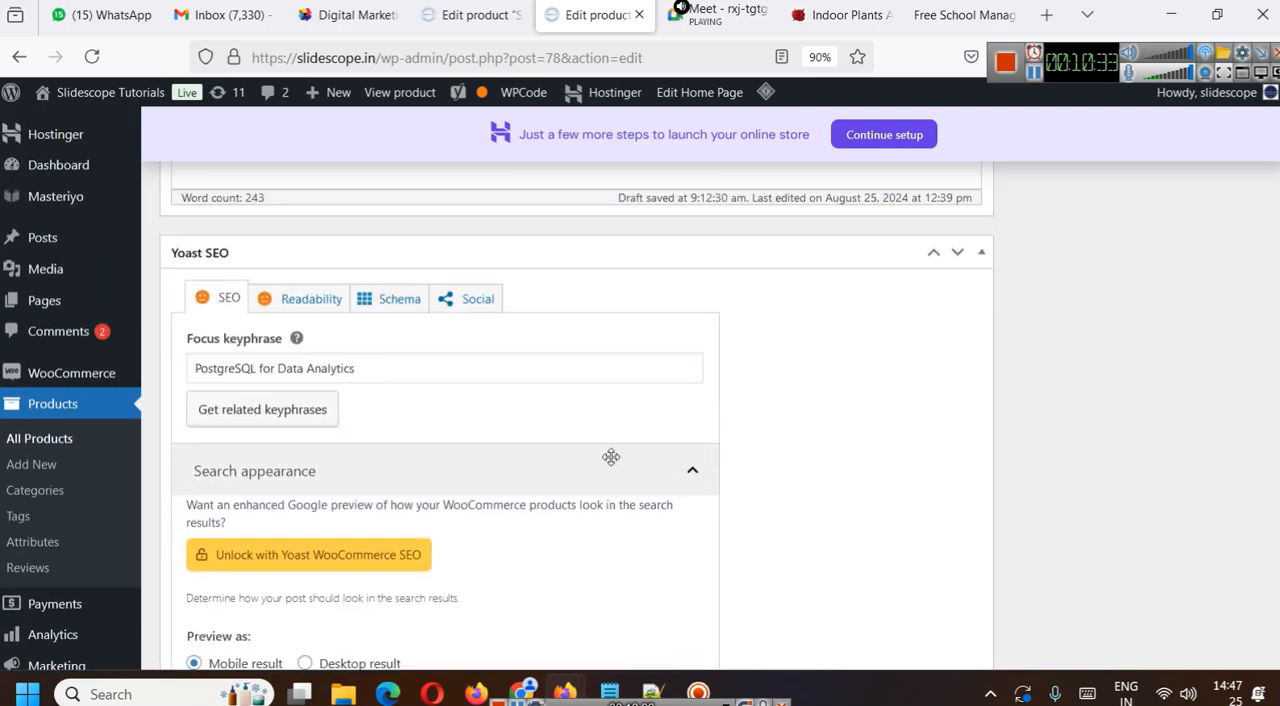
scroll(598, 447, up, 5)
scroll(605, 450, down, 20)
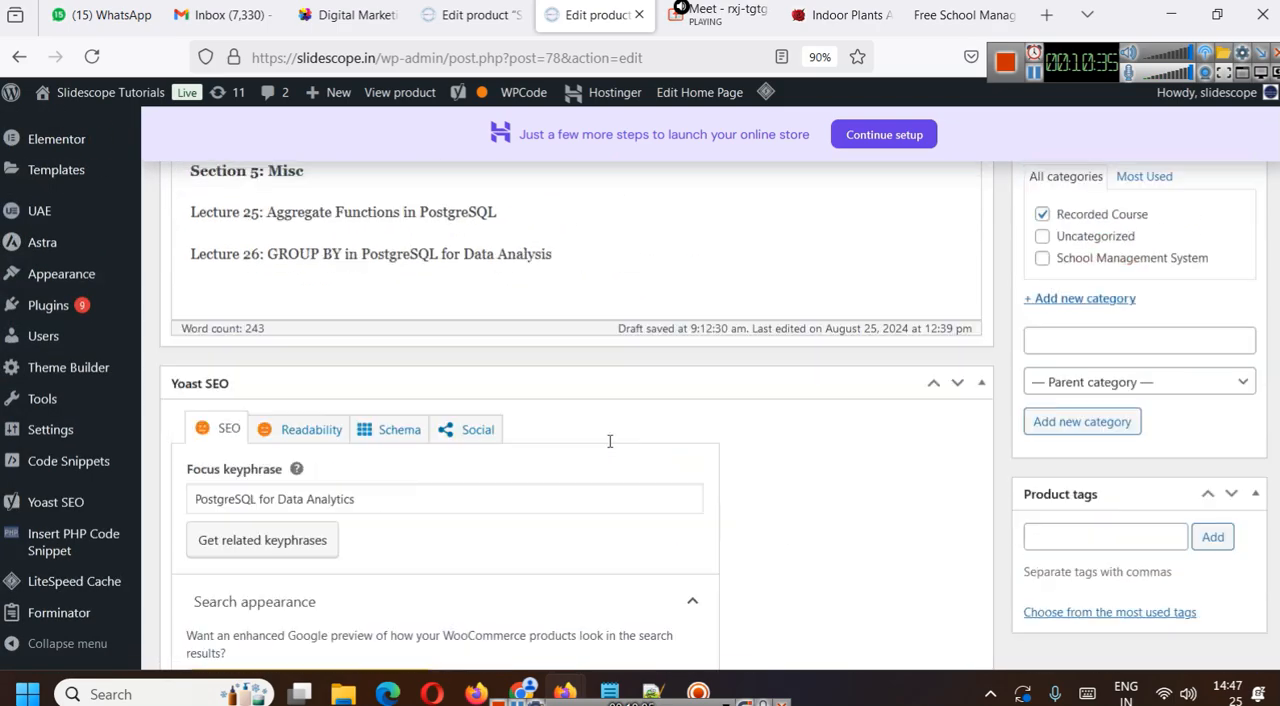
scroll(607, 453, up, 1)
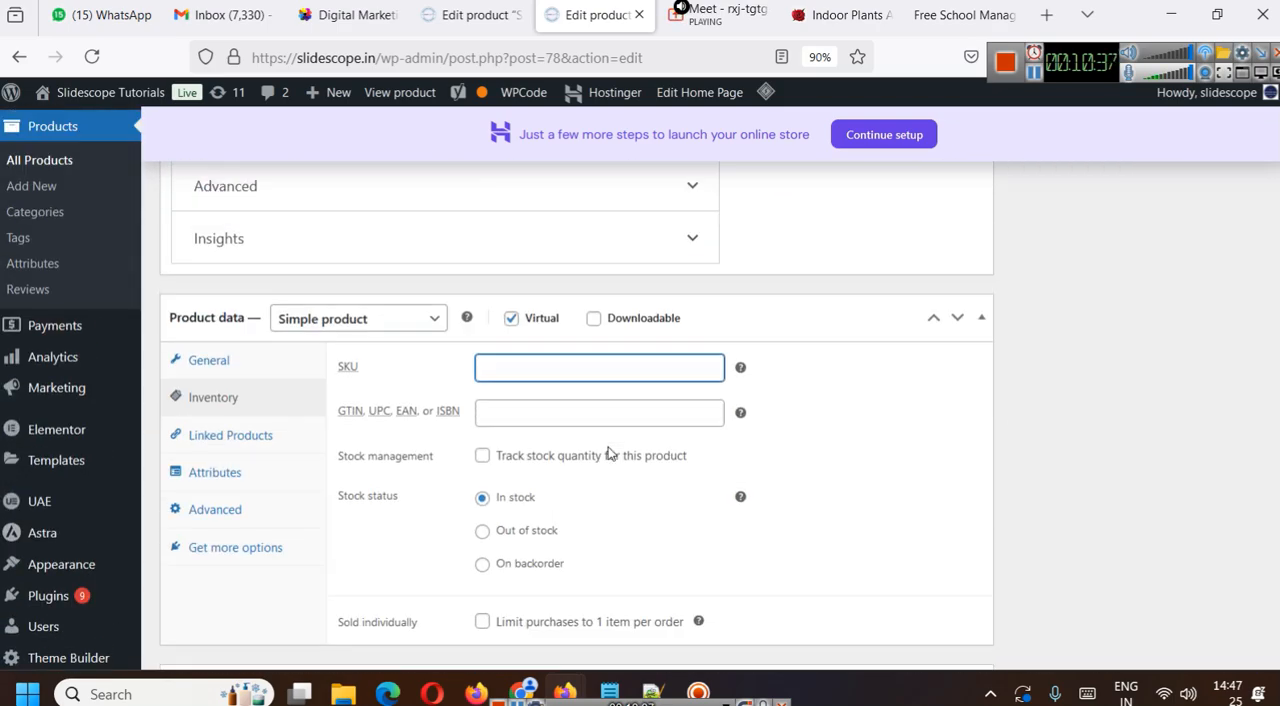
text(pgrc)
click(945, 491)
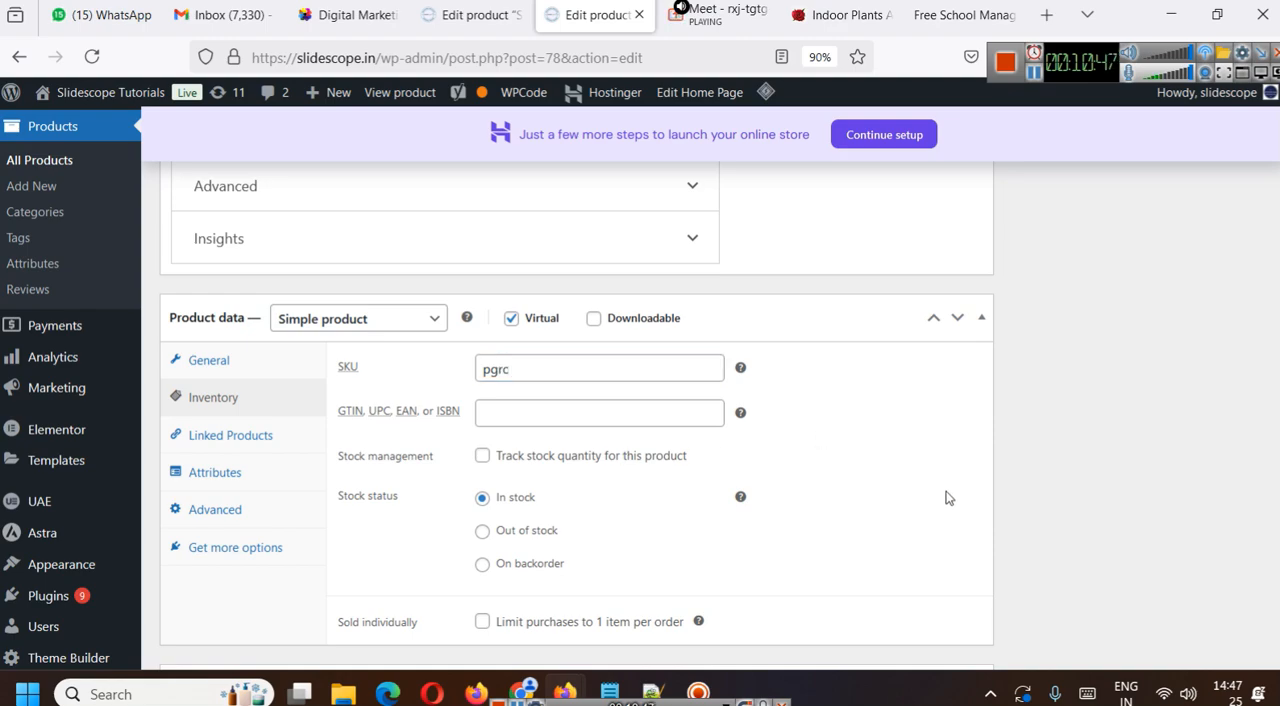
click(567, 372)
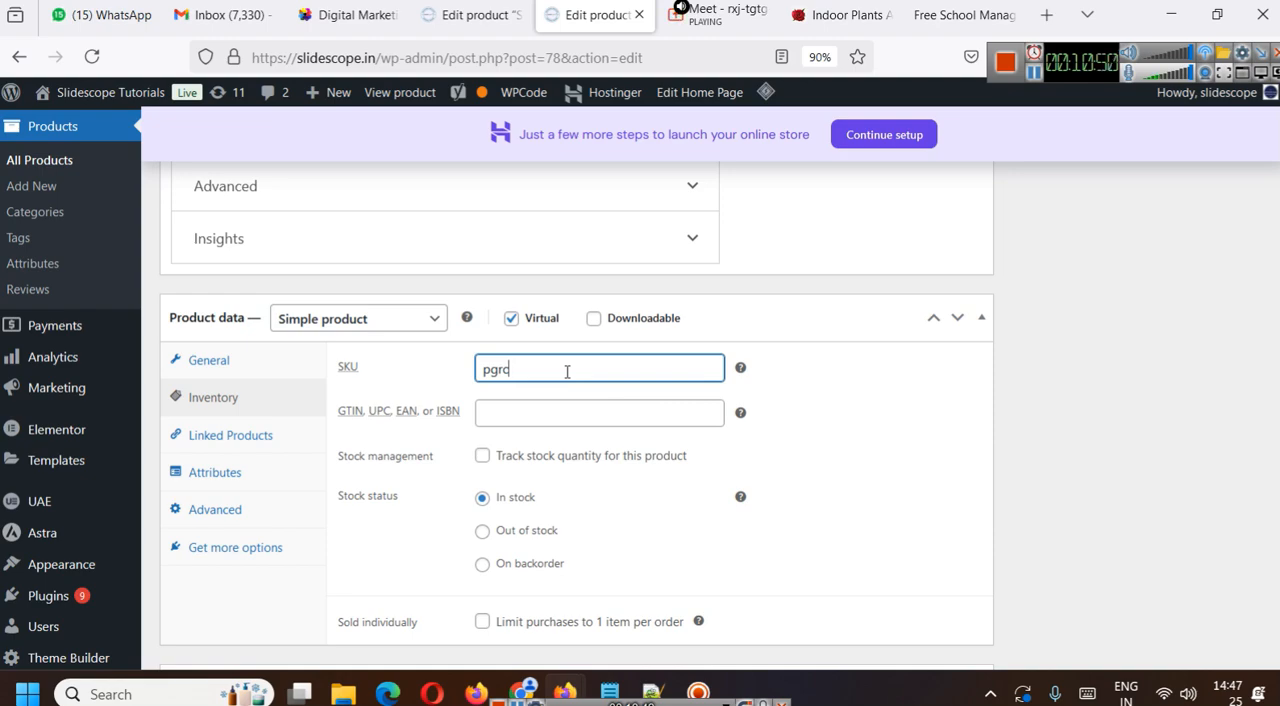
click(852, 494)
click(534, 366)
key(BackSpace)
click(777, 427)
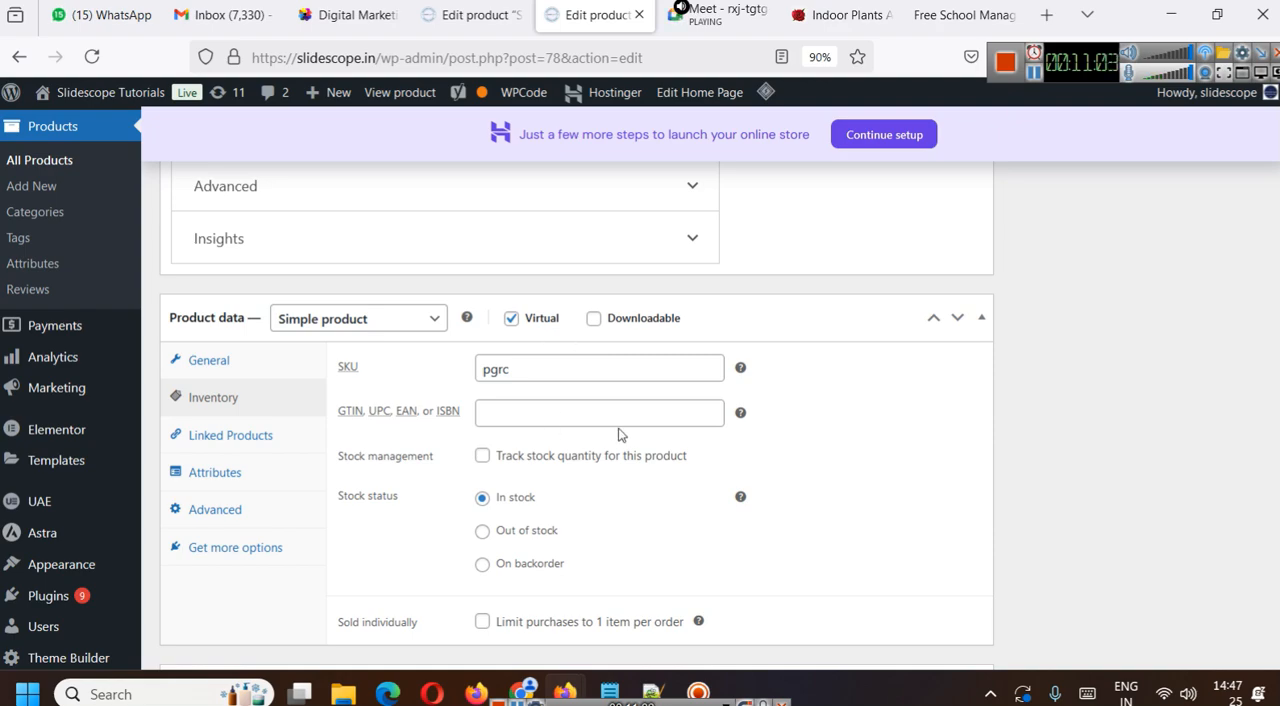
- Examine the PostgreSQL product's slug and compare it with the permalink beneath the product title
scroll(797, 480, down, 3)
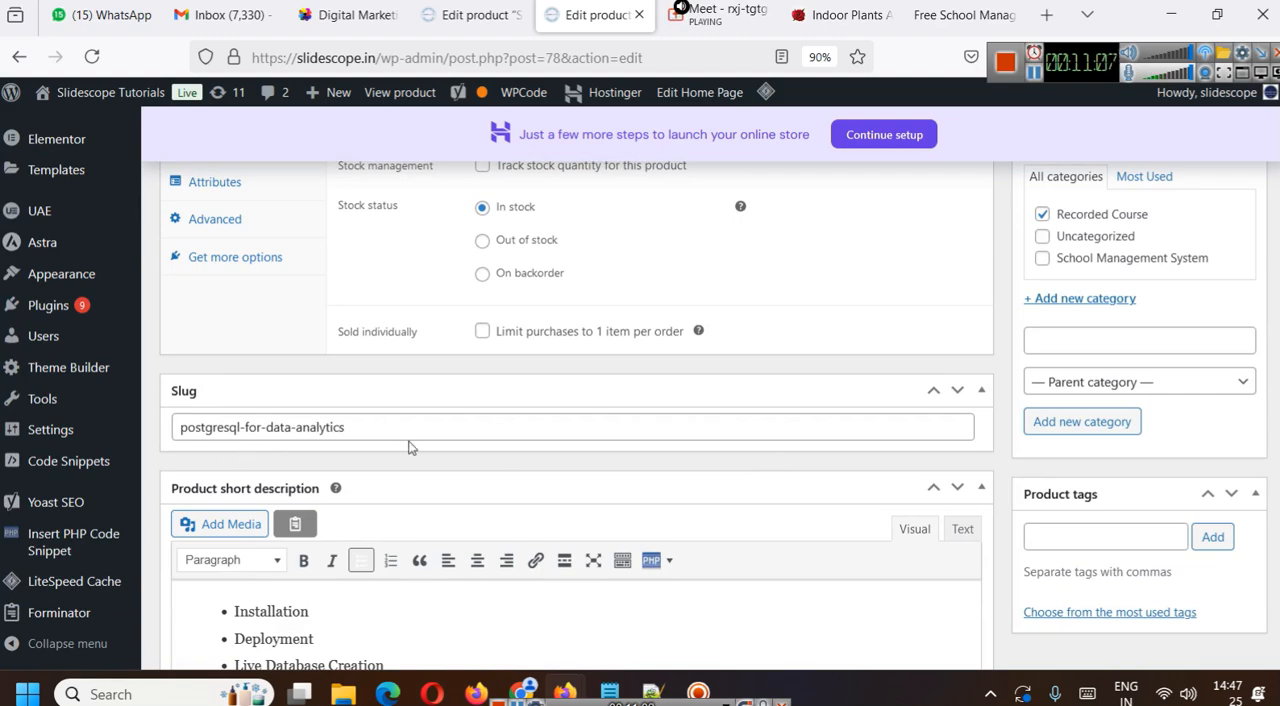
click(375, 424)
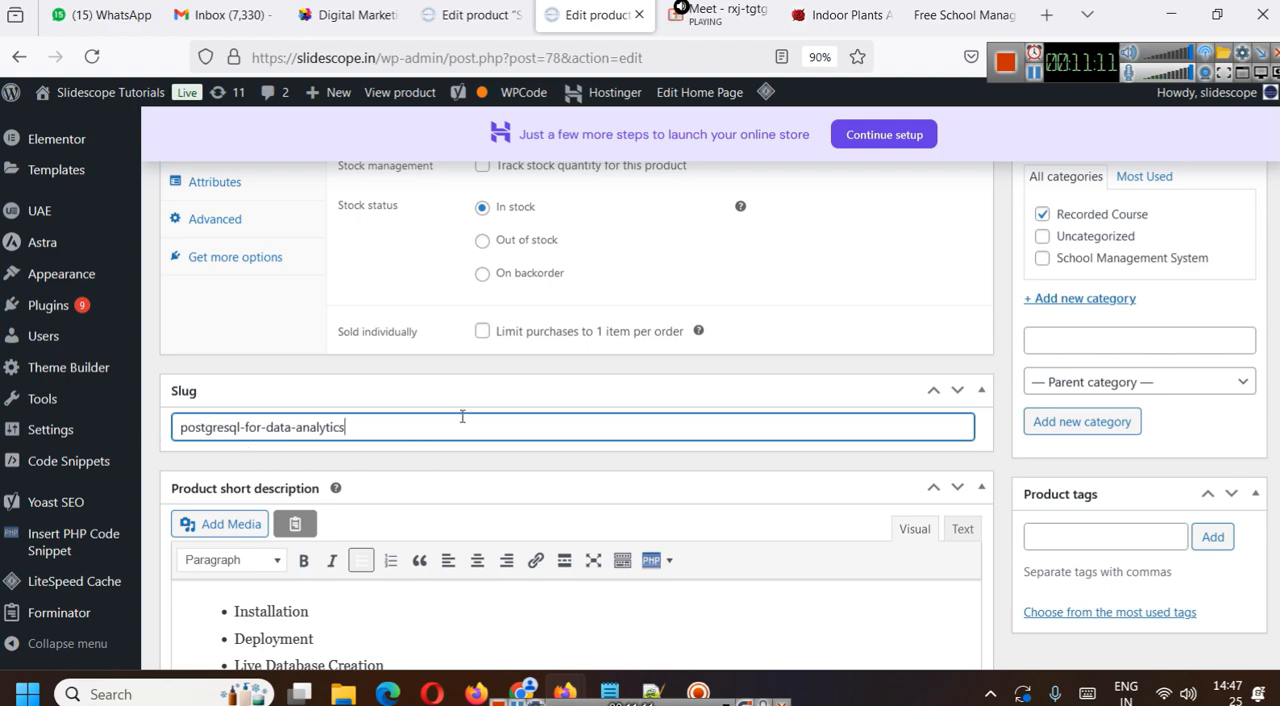
scroll(446, 423, down, 3)
scroll(912, 461, up, 5)
scroll(912, 461, up, 15)
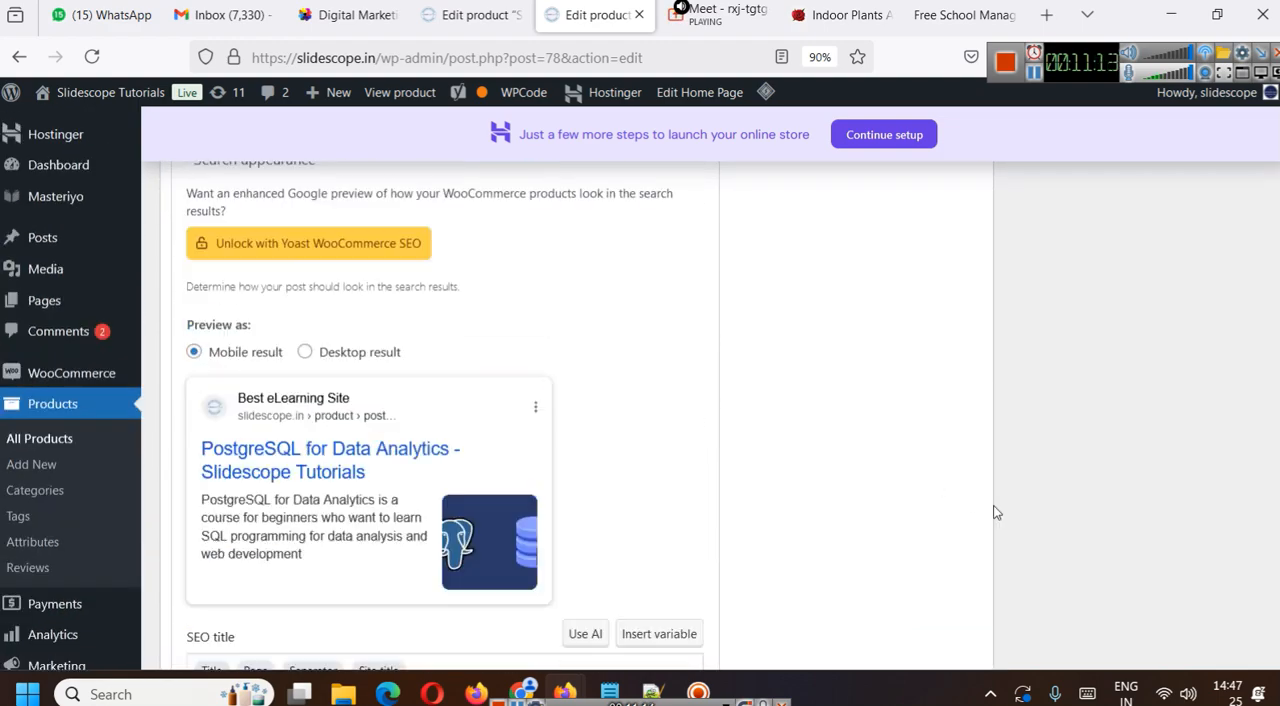
scroll(993, 512, up, 6)
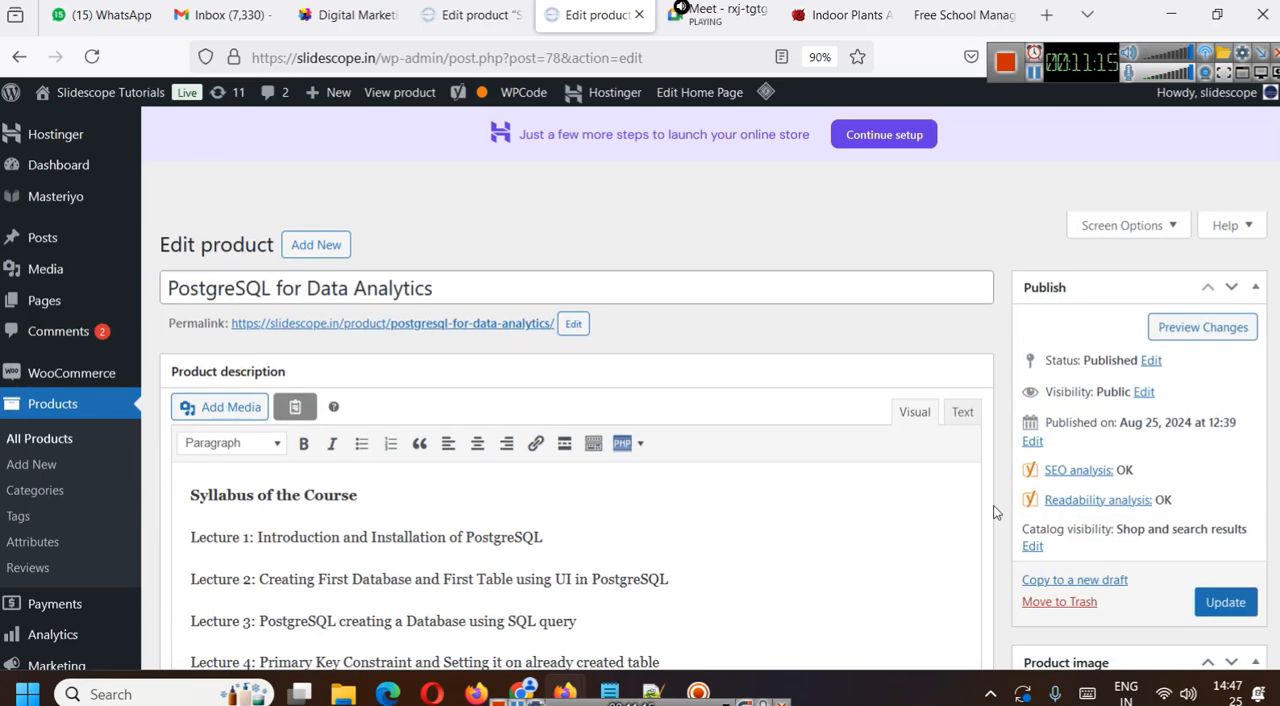
scroll(993, 512, down, 10)
scroll(993, 512, down, 10)
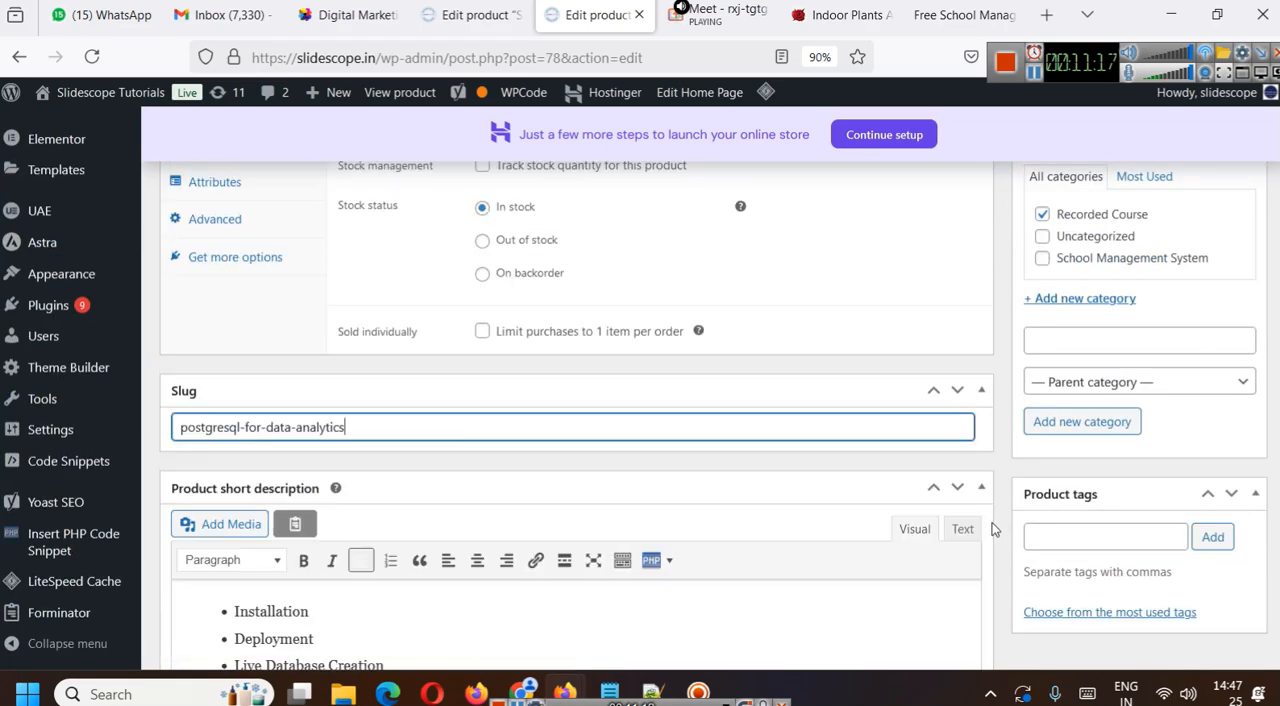
- Update the PostgreSQL for Data Analytics product to save its changes
scroll(318, 336, up, 3)
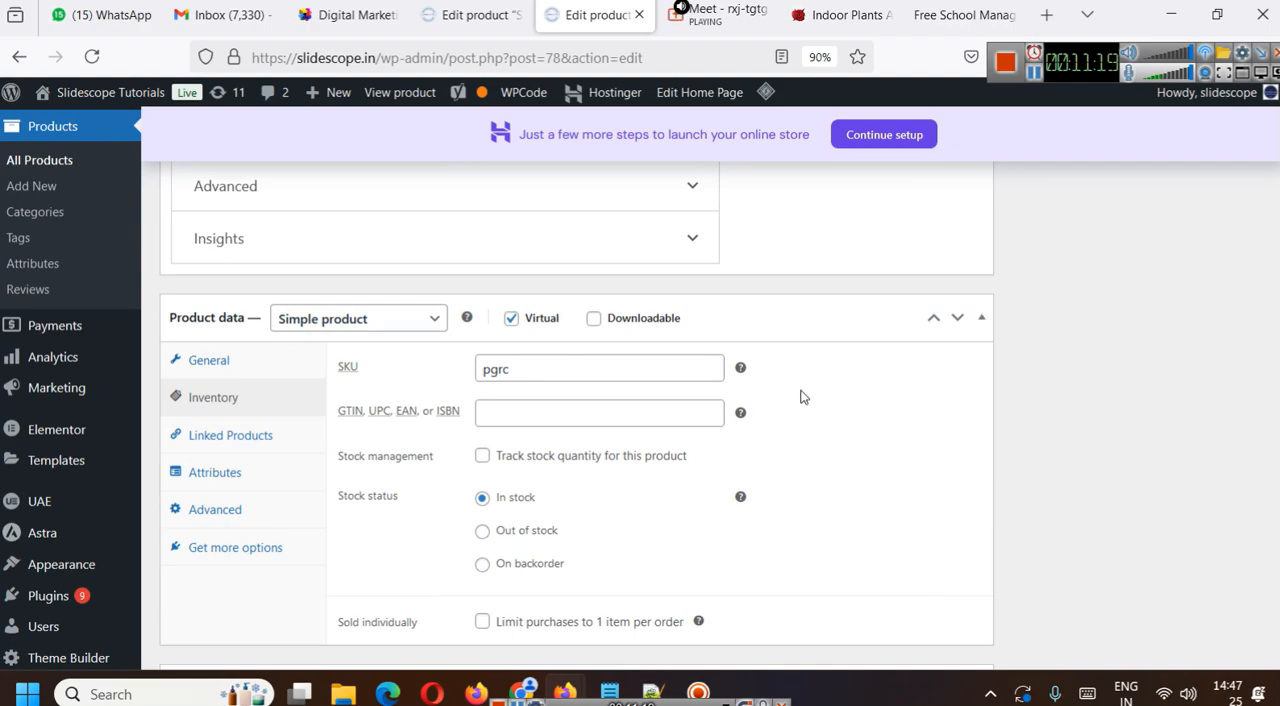
scroll(751, 408, up, 5)
scroll(1260, 571, up, 15)
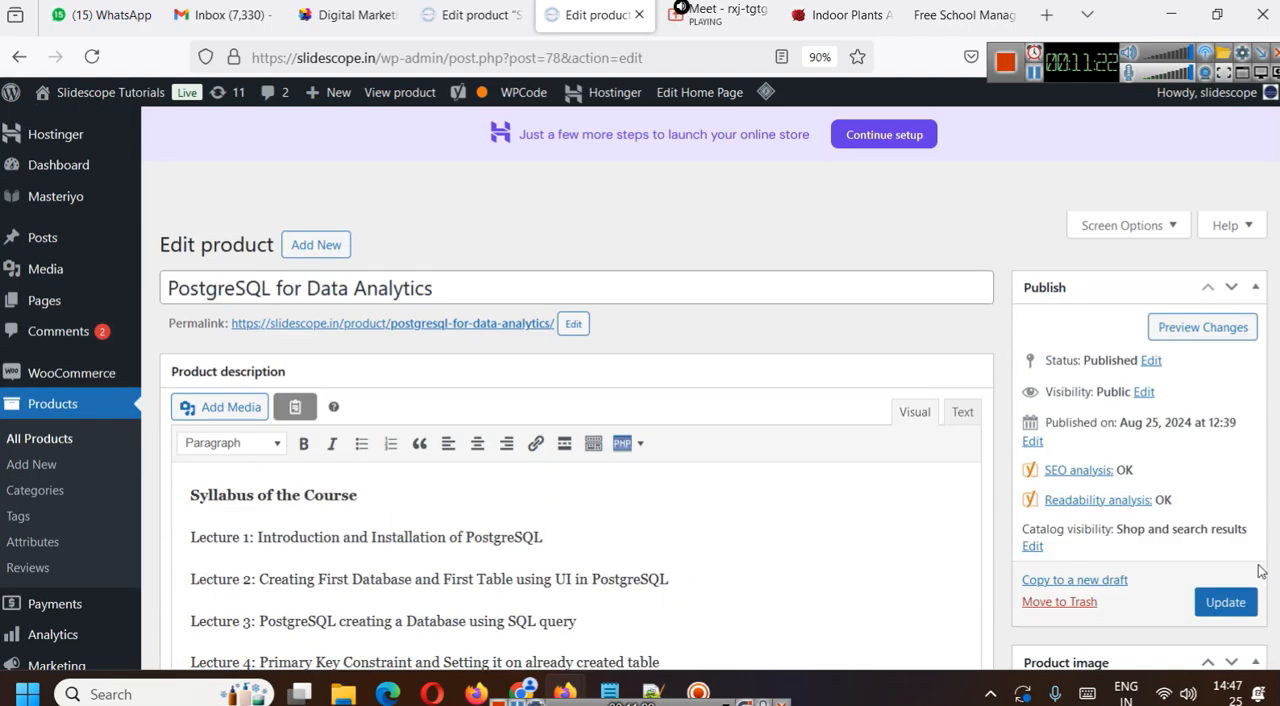
click(1226, 602)
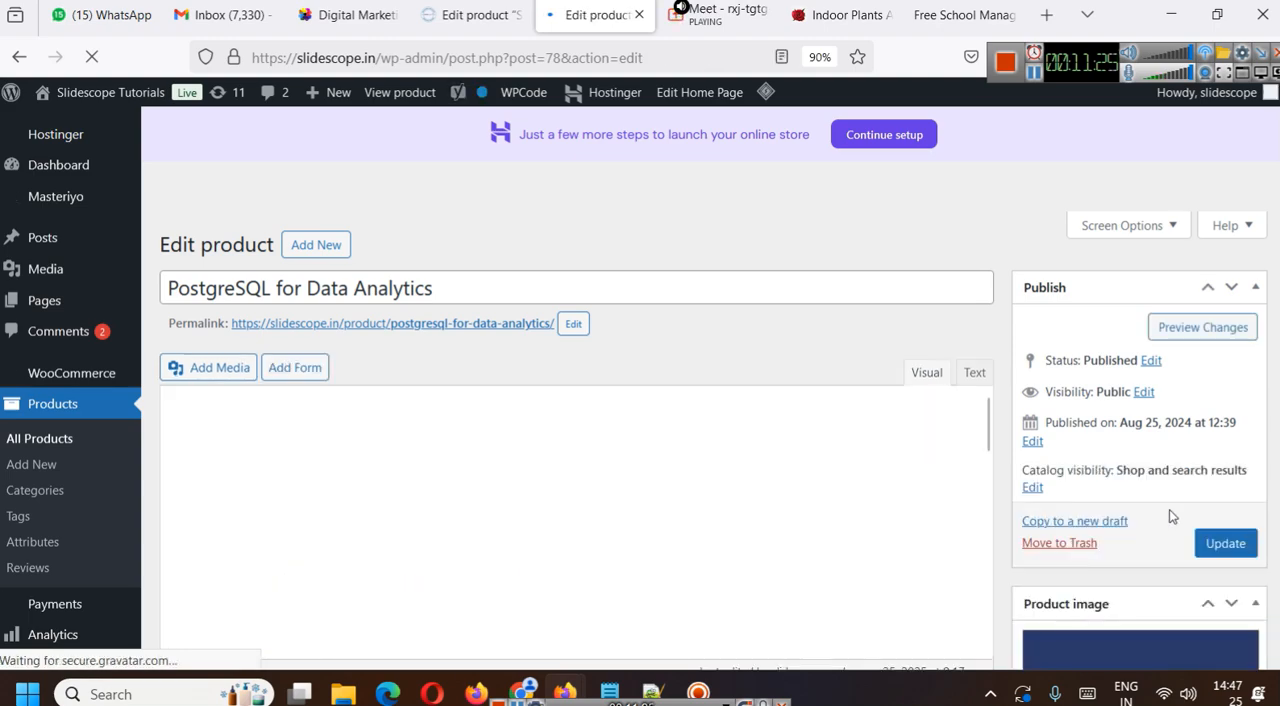
scroll(1178, 505, down, 4)
scroll(1163, 388, down, 5)
scroll(1150, 490, up, 5)
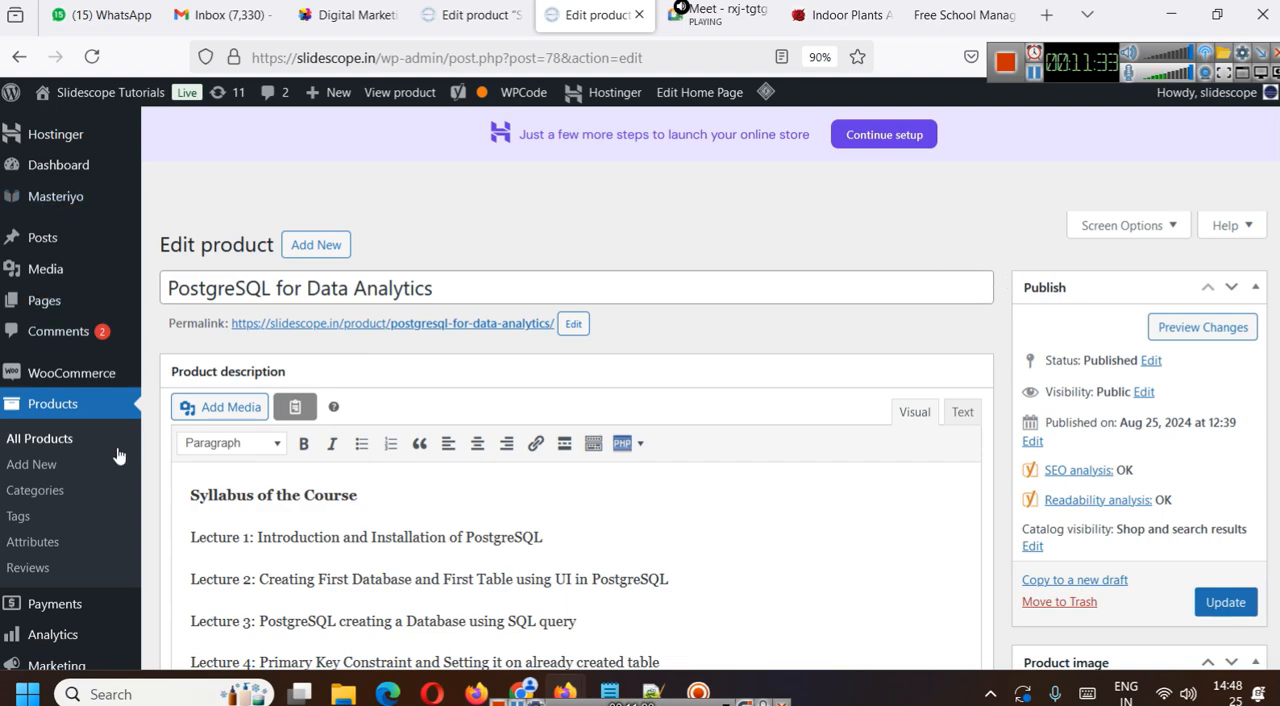
- View the list of all products and compare it with the plans on the School Management ERP pricing page
click(47, 441)
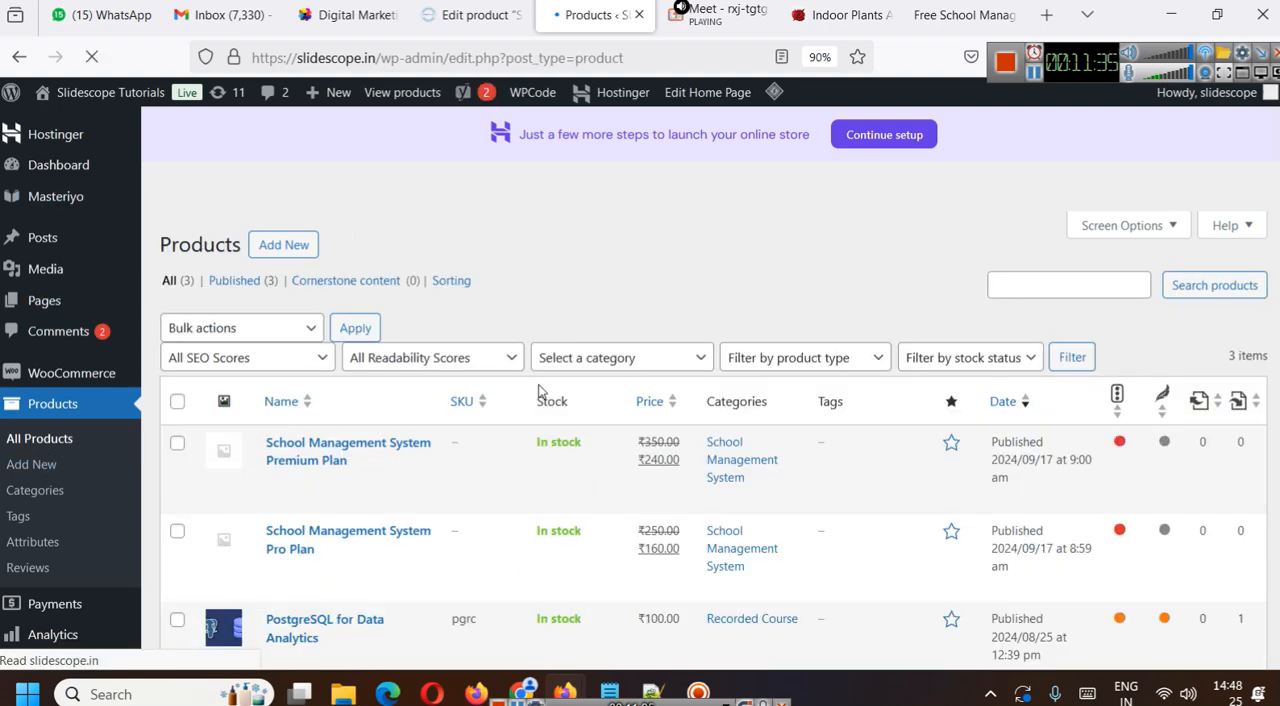
scroll(347, 344, down, 2)
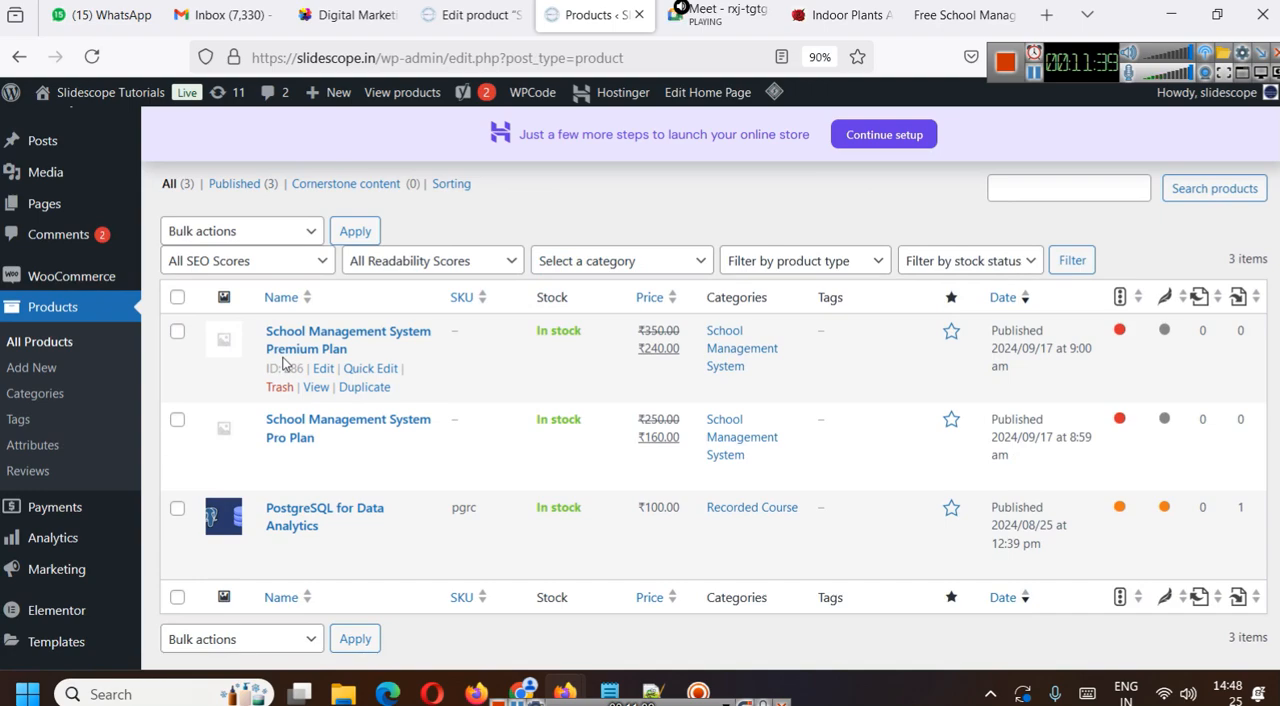
click(958, 14)
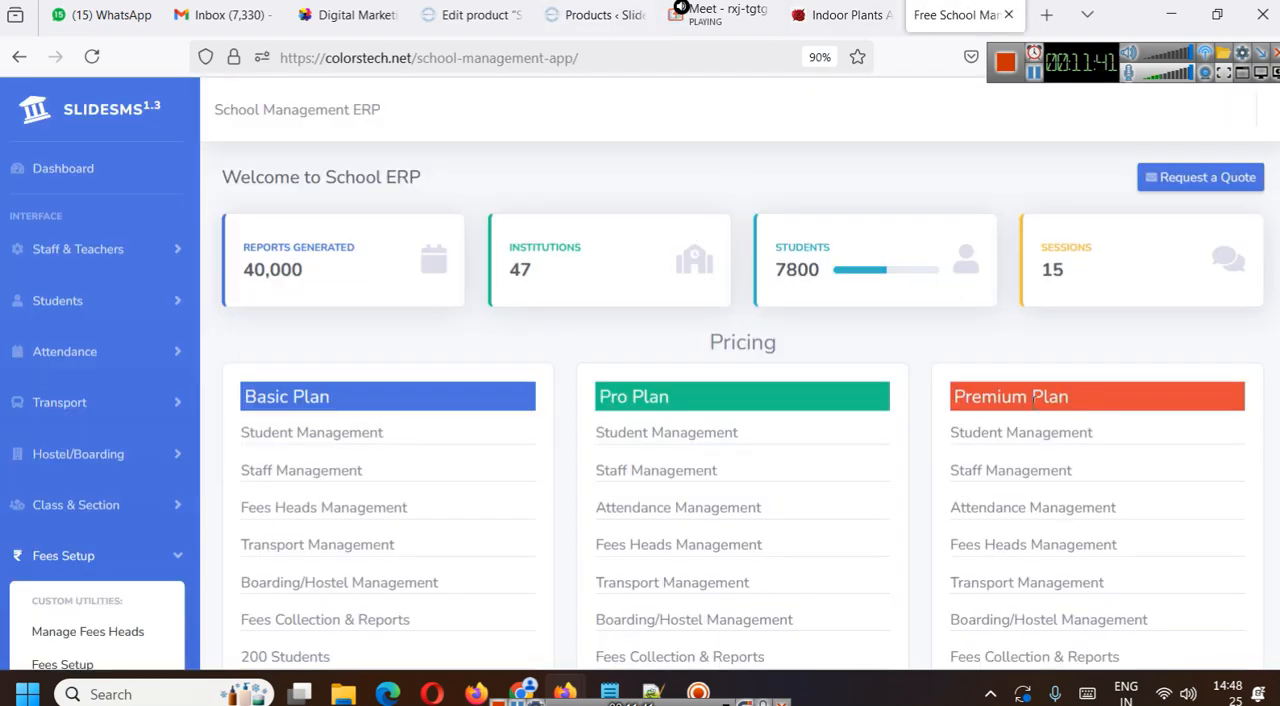
click(595, 14)
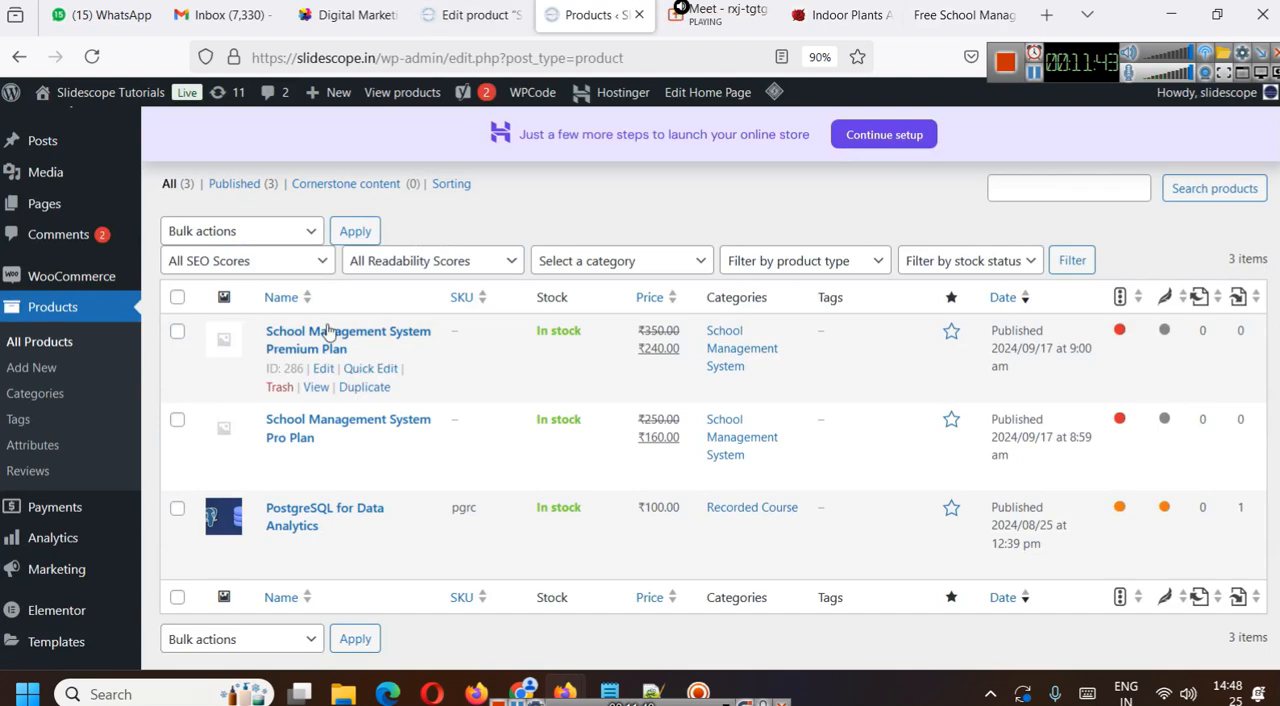
- Open School Management System Premium Plan for editing and delete the media placeholder below "5000 Students" in its short description
click(323, 369)
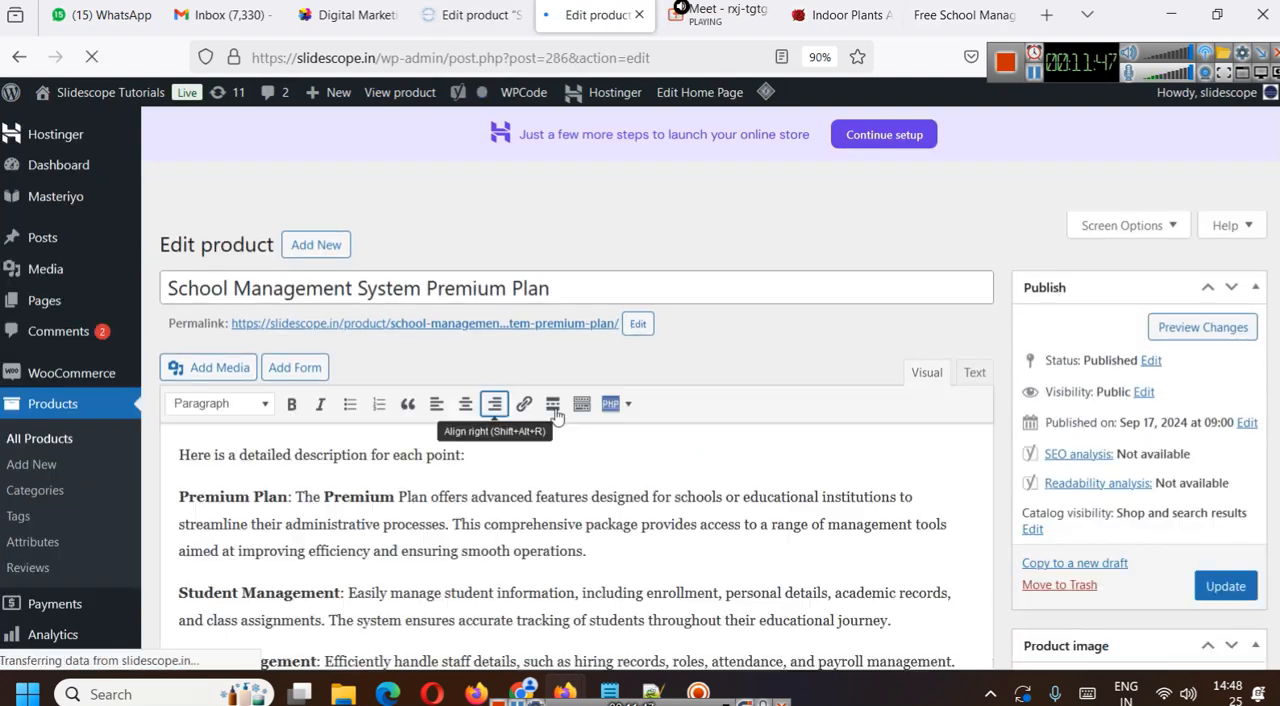
scroll(426, 358, down, 2)
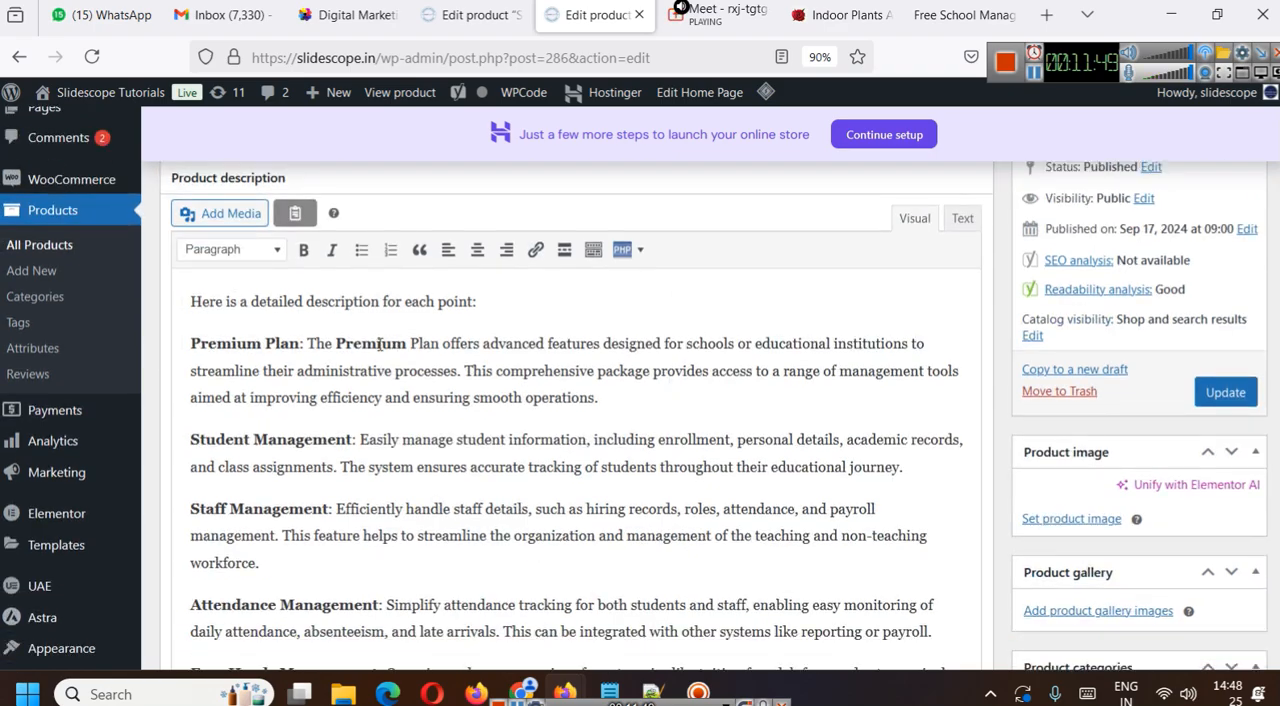
scroll(378, 343, down, 15)
scroll(350, 343, down, 15)
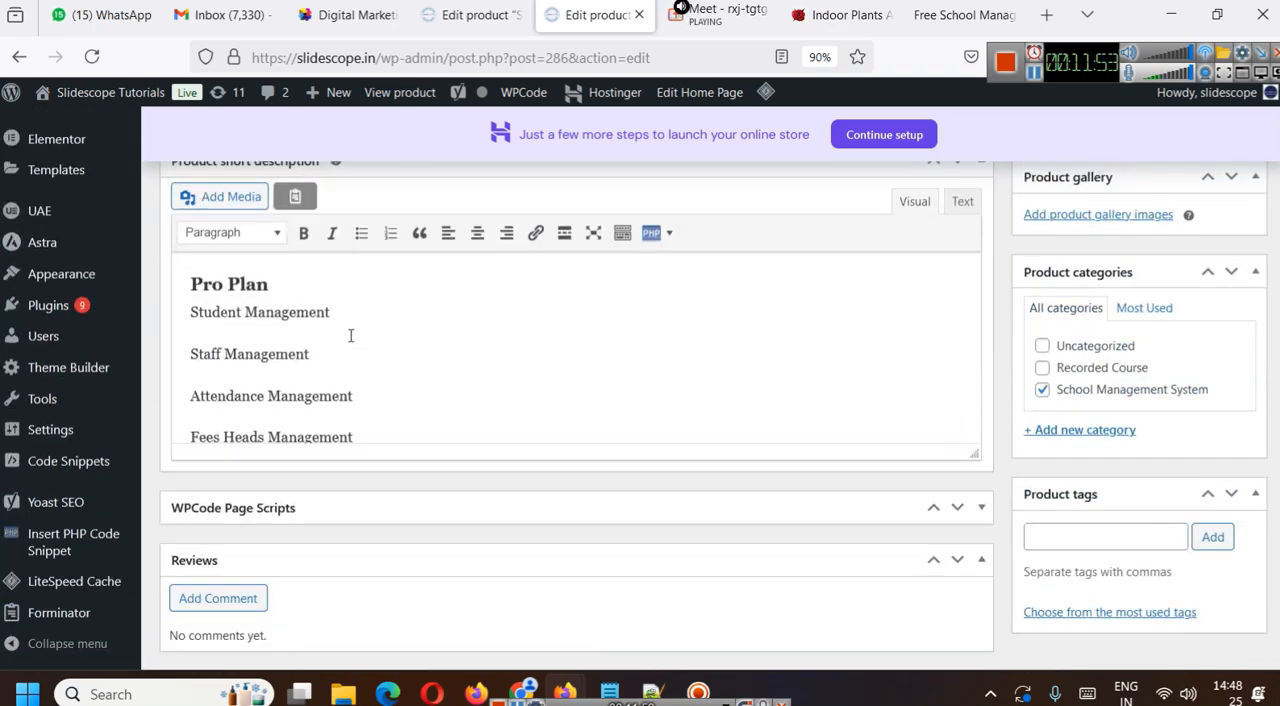
scroll(360, 338, down, 5)
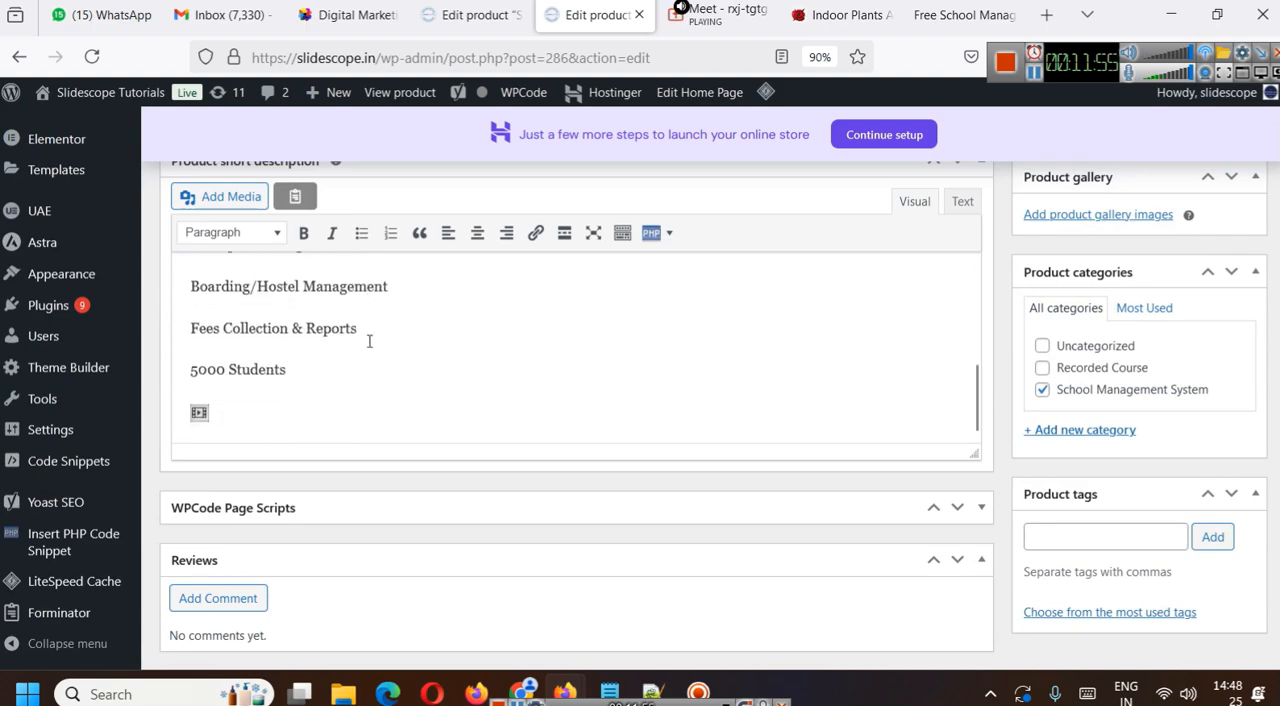
key(BackSpace)
key(BackSpace)
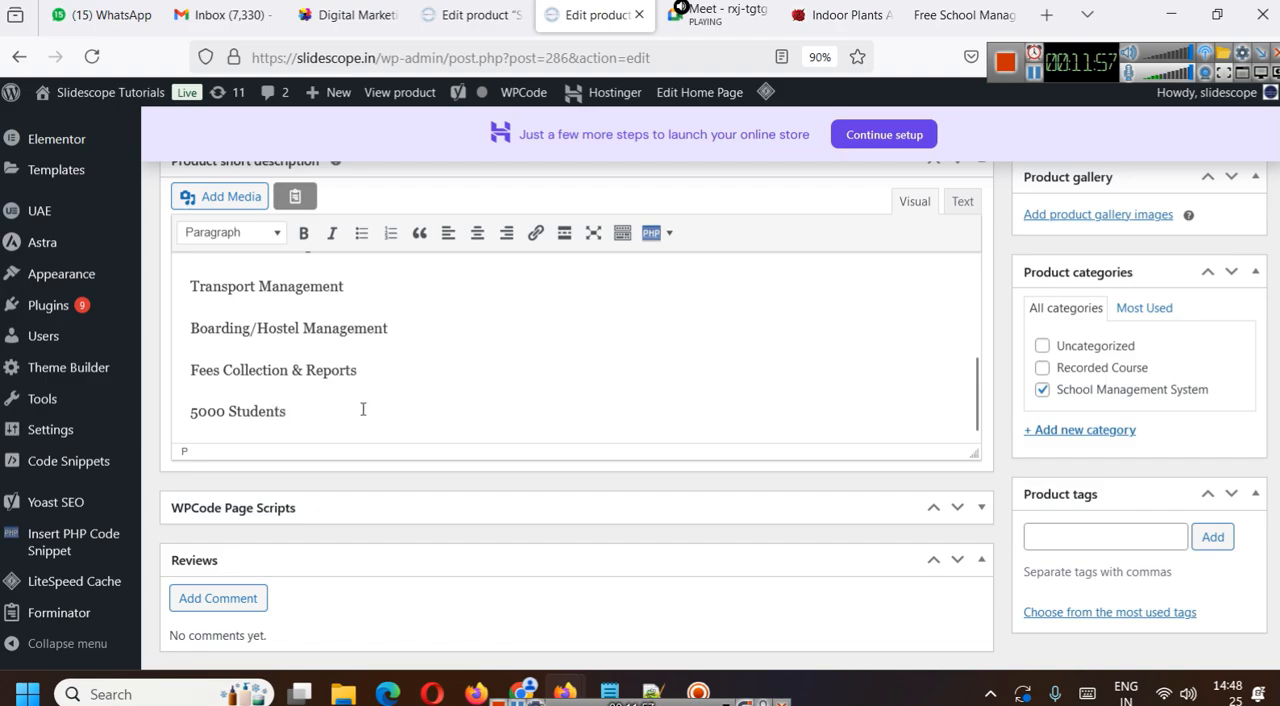
- Append "( Per Month)" to the School Management System Premium Plan title and update the product
scroll(363, 409, up, 5)
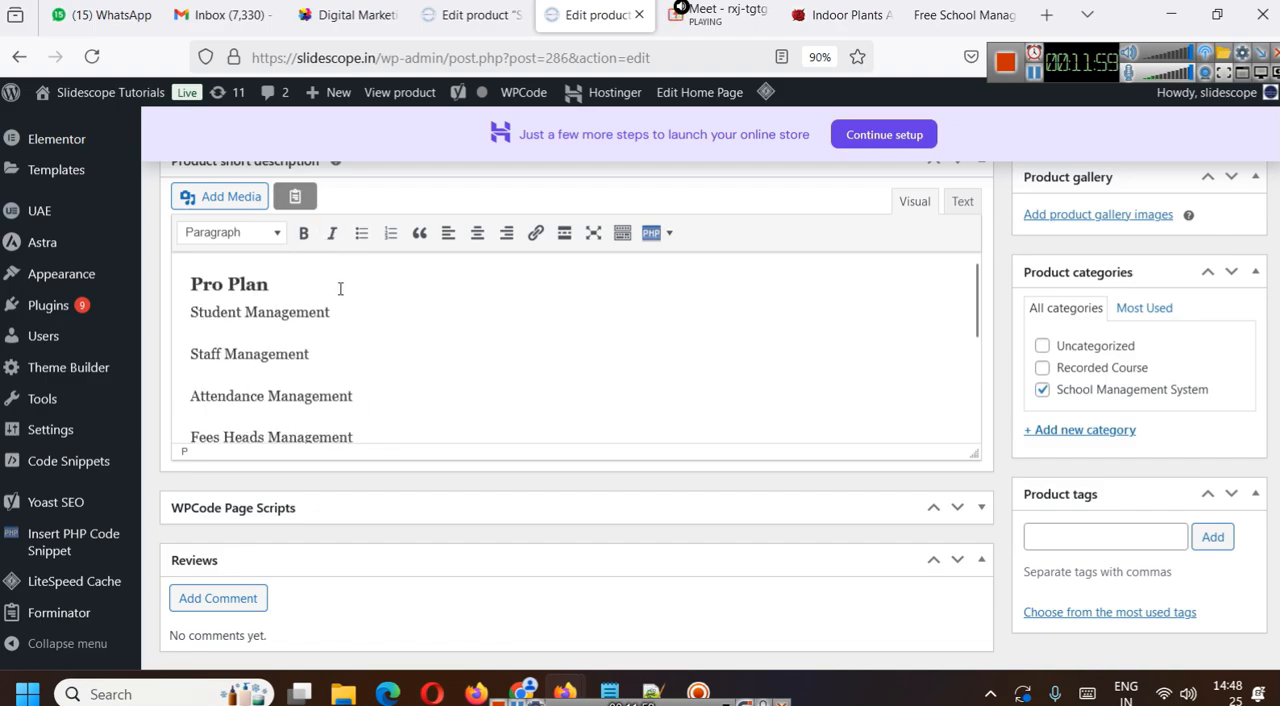
scroll(686, 466, up, 10)
scroll(690, 480, up, 15)
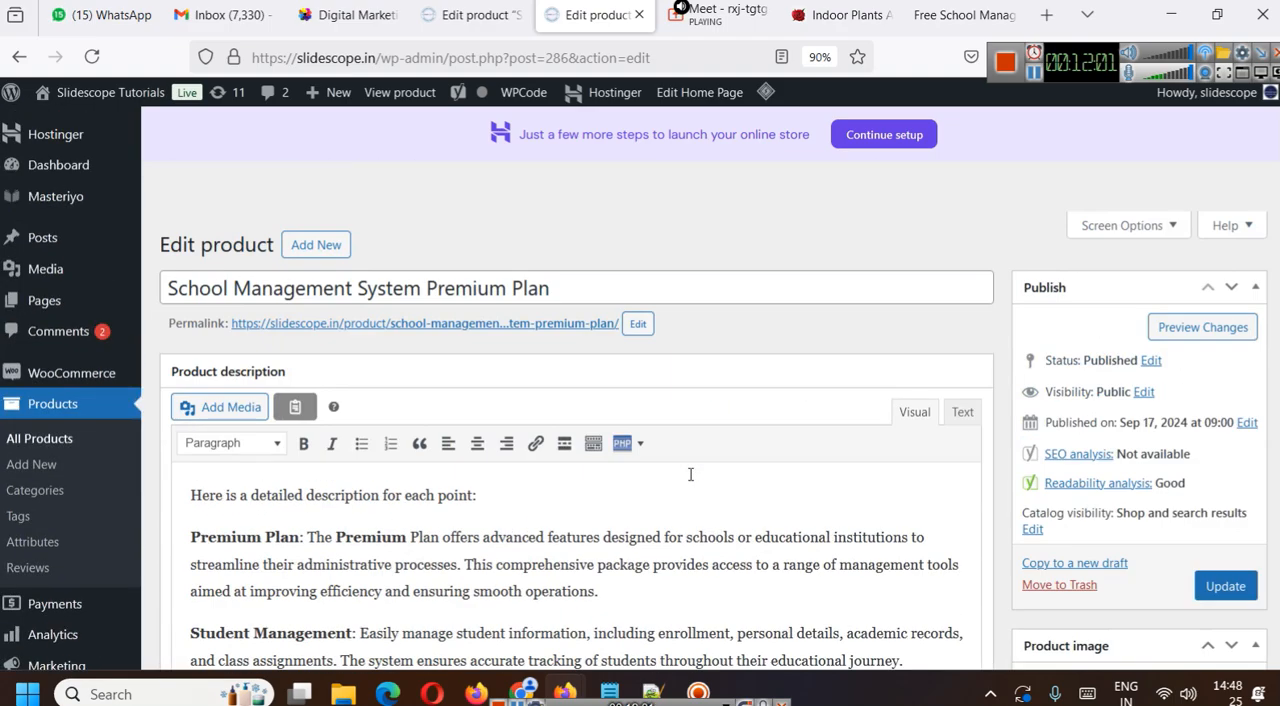
click(614, 288)
text(( Per Month)
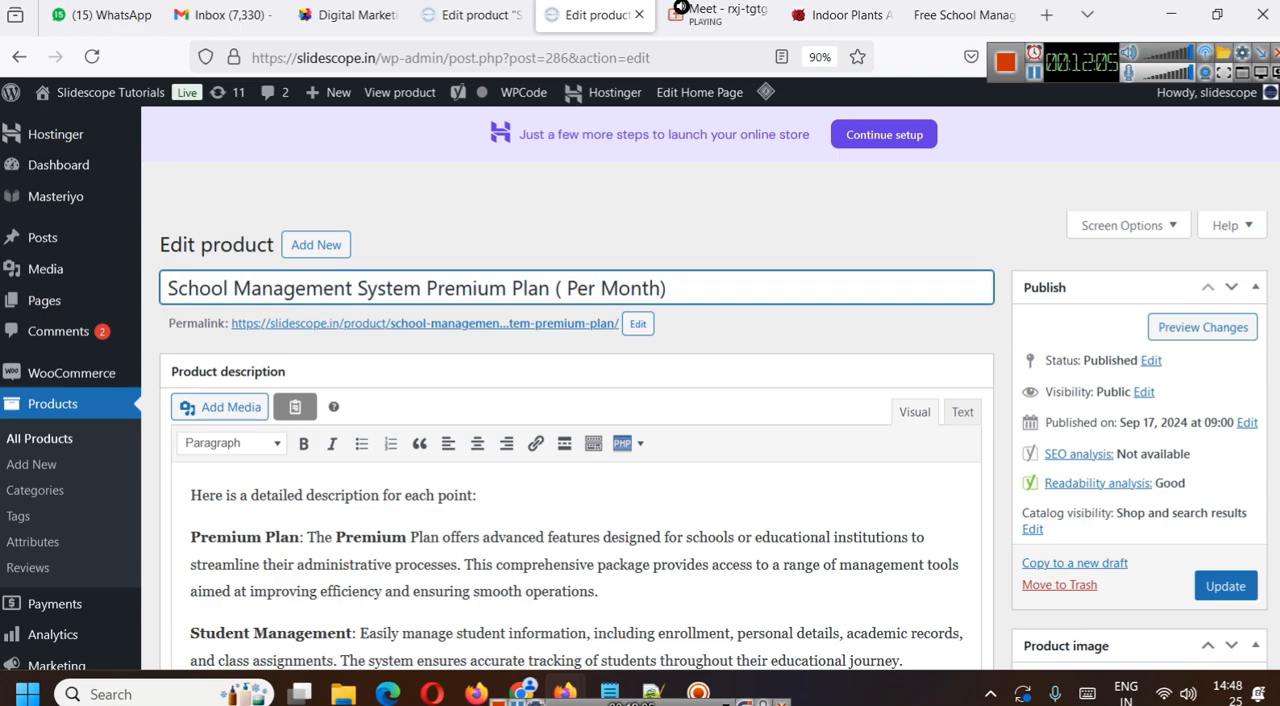
click(1222, 586)
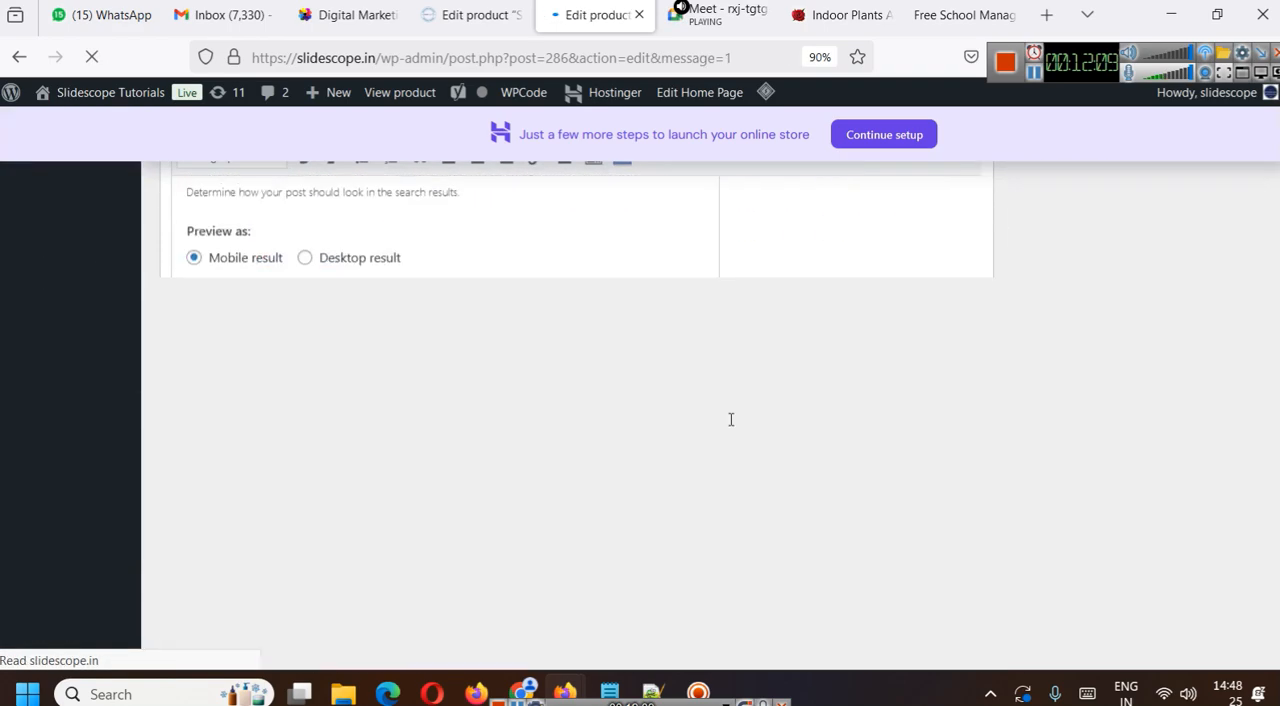
- Review the Premium Plan product's regular price, sale price, product image and publishing settings
scroll(732, 420, down, 5)
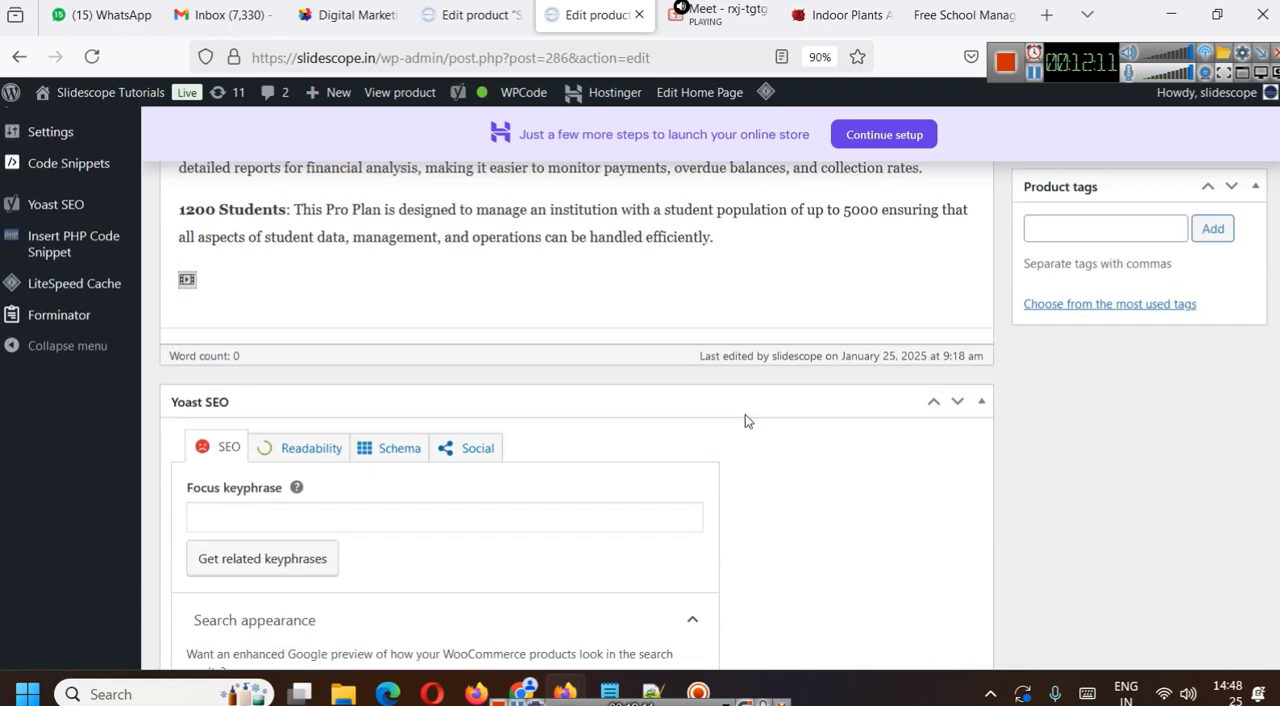
scroll(745, 419, down, 10)
scroll(744, 419, down, 10)
scroll(737, 412, up, 1)
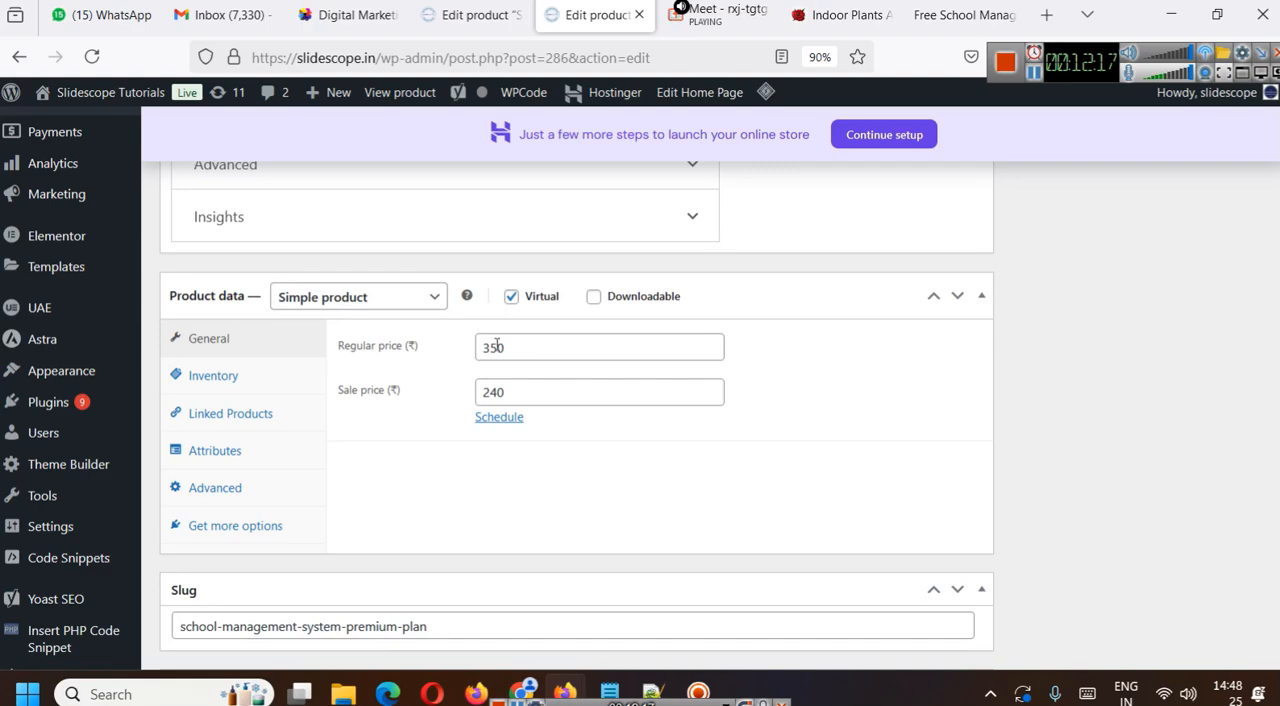
drag(518, 346, 464, 345)
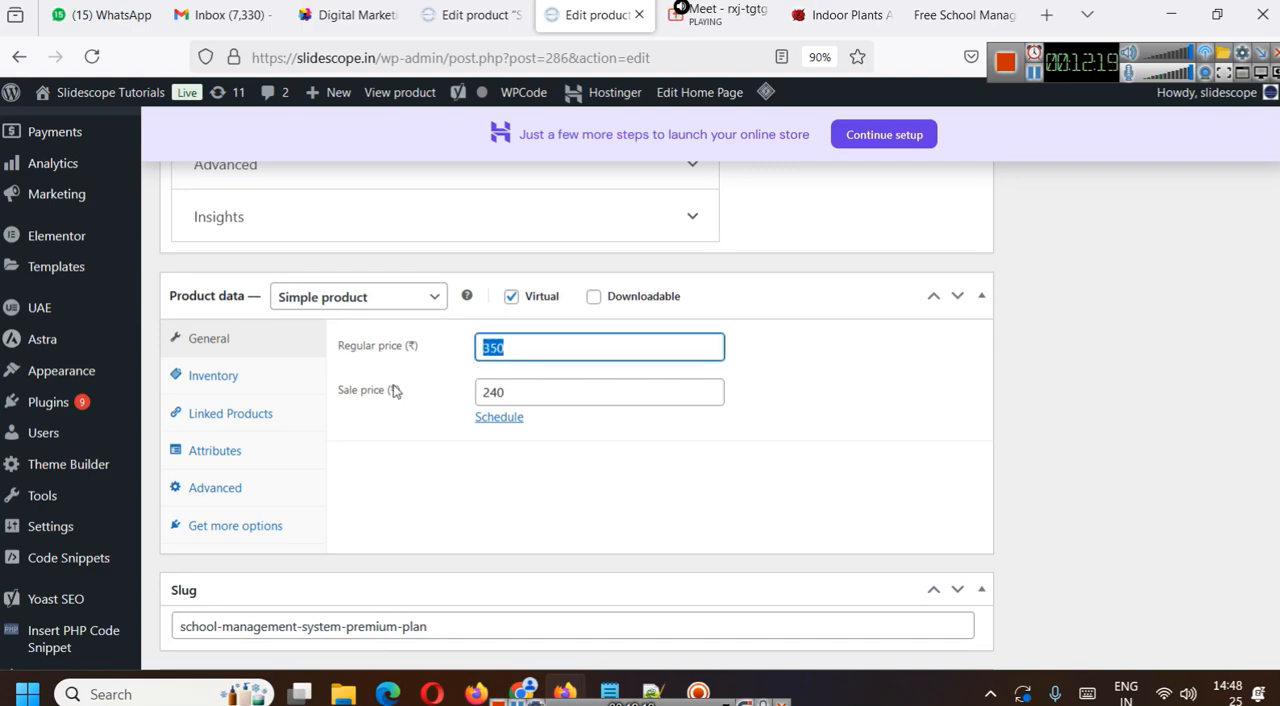
drag(538, 395, 466, 400)
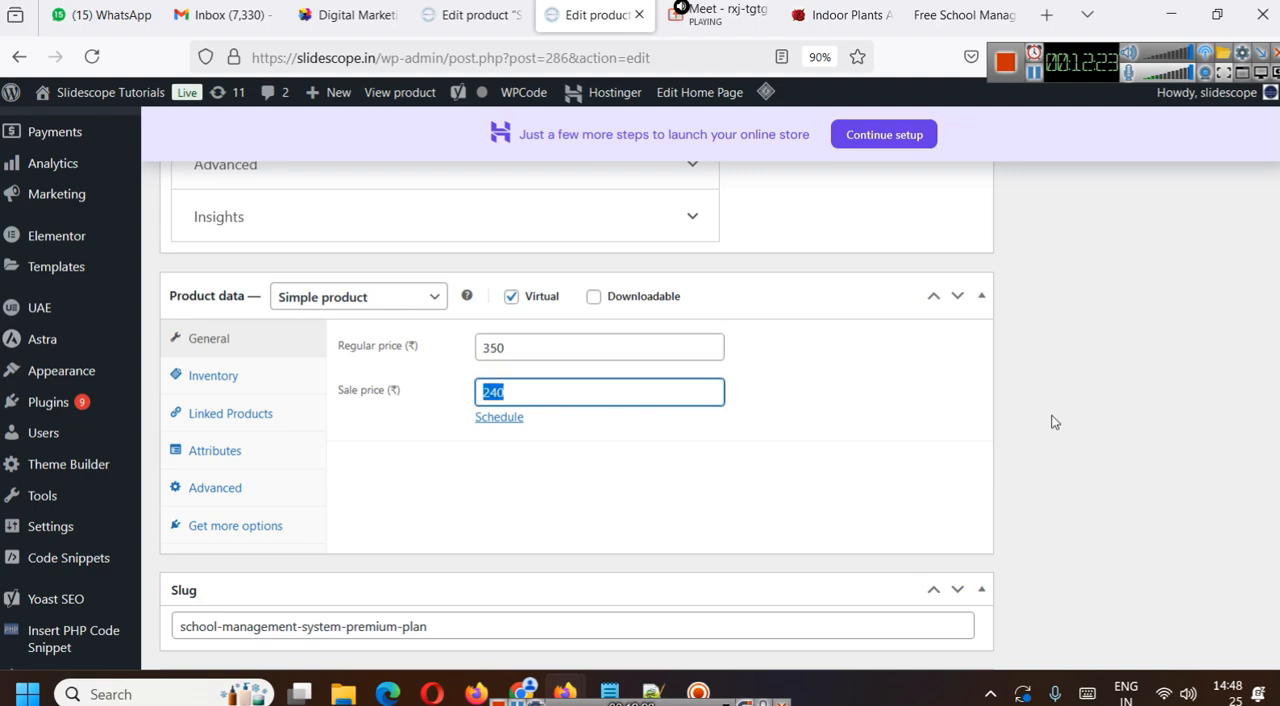
scroll(1229, 469, up, 15)
scroll(1270, 474, up, 10)
scroll(1234, 571, down, 3)
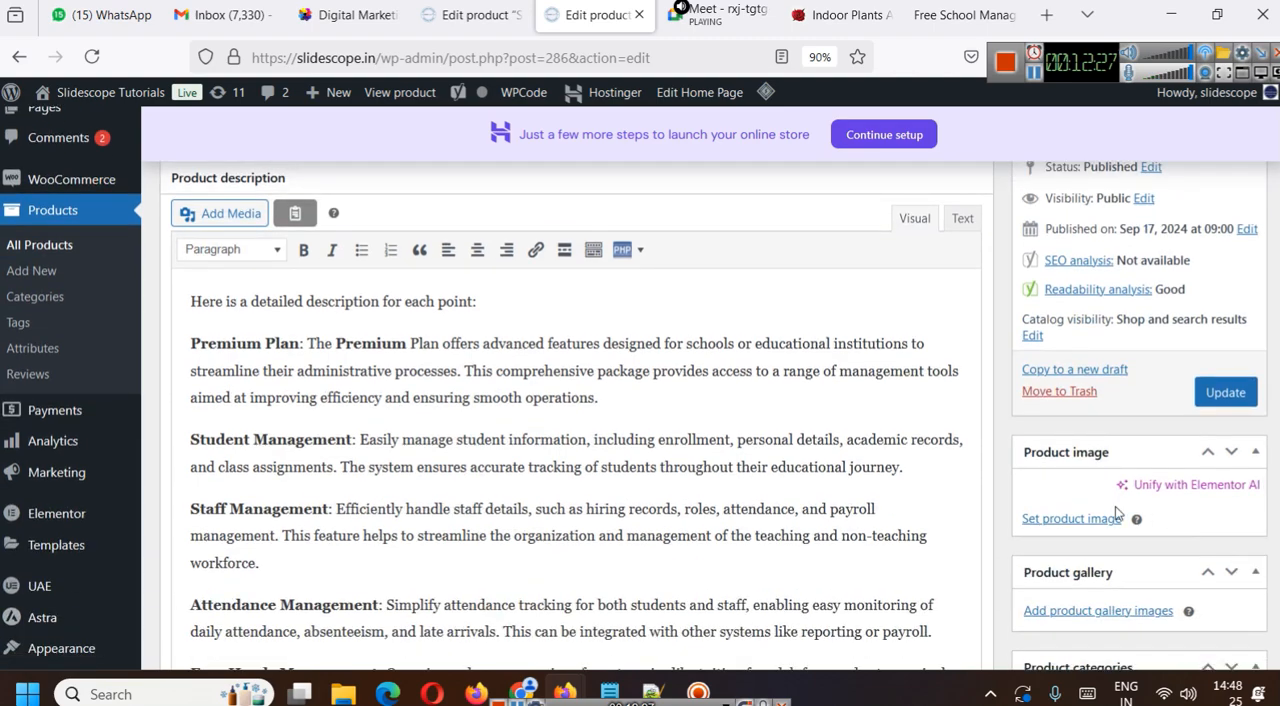
scroll(1132, 447, up, 2)
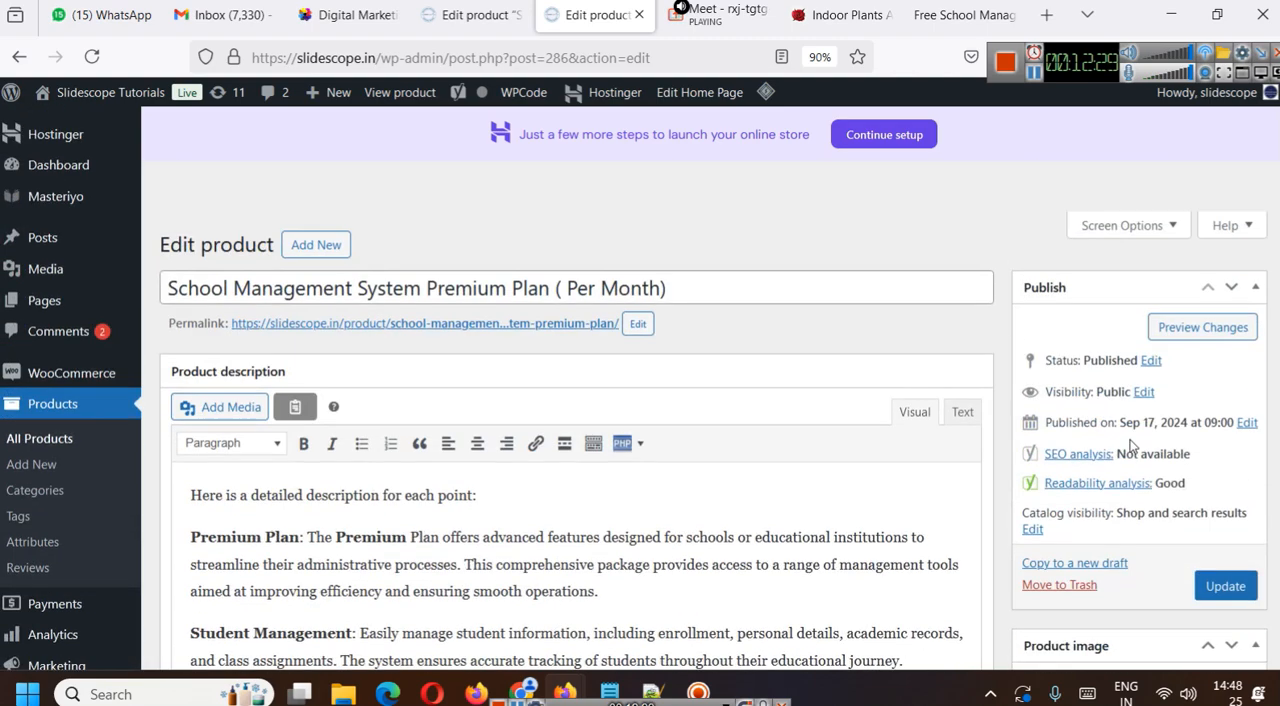
- View the School Management System Premium Plan's live product page and check its title, prices and feature list
ctrl+click(586, 325)
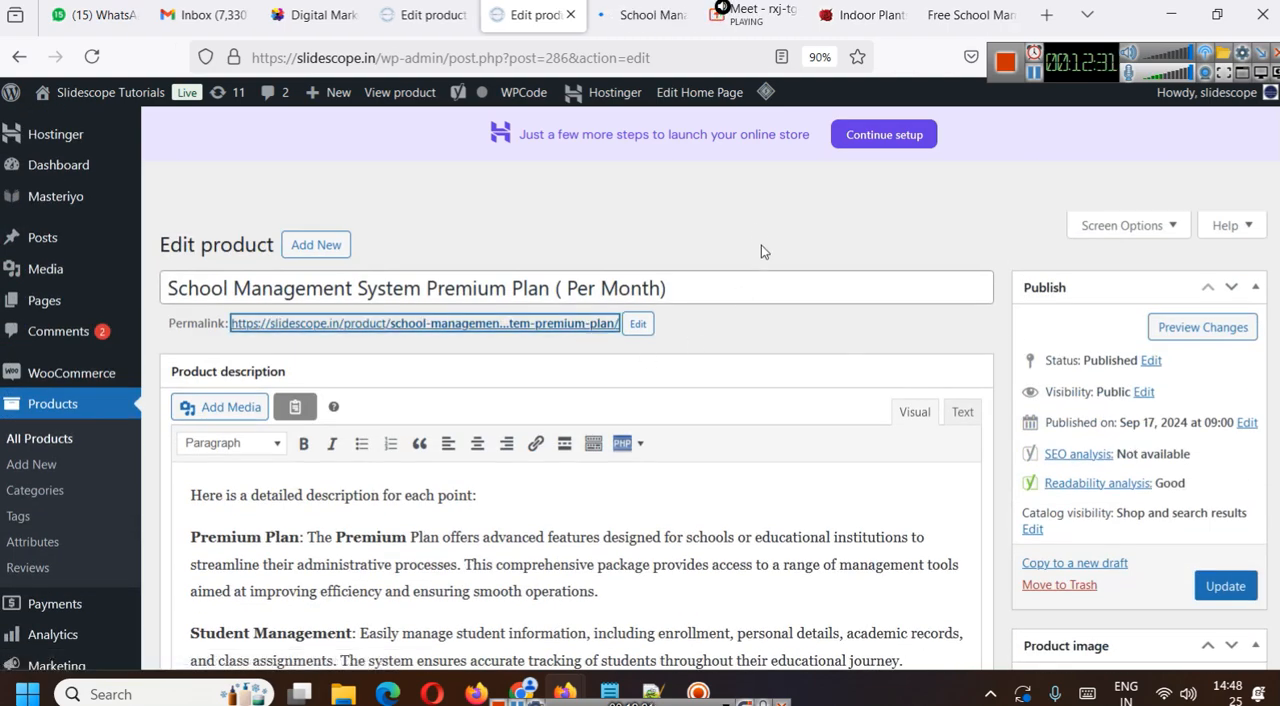
key(ctrl+Tab)
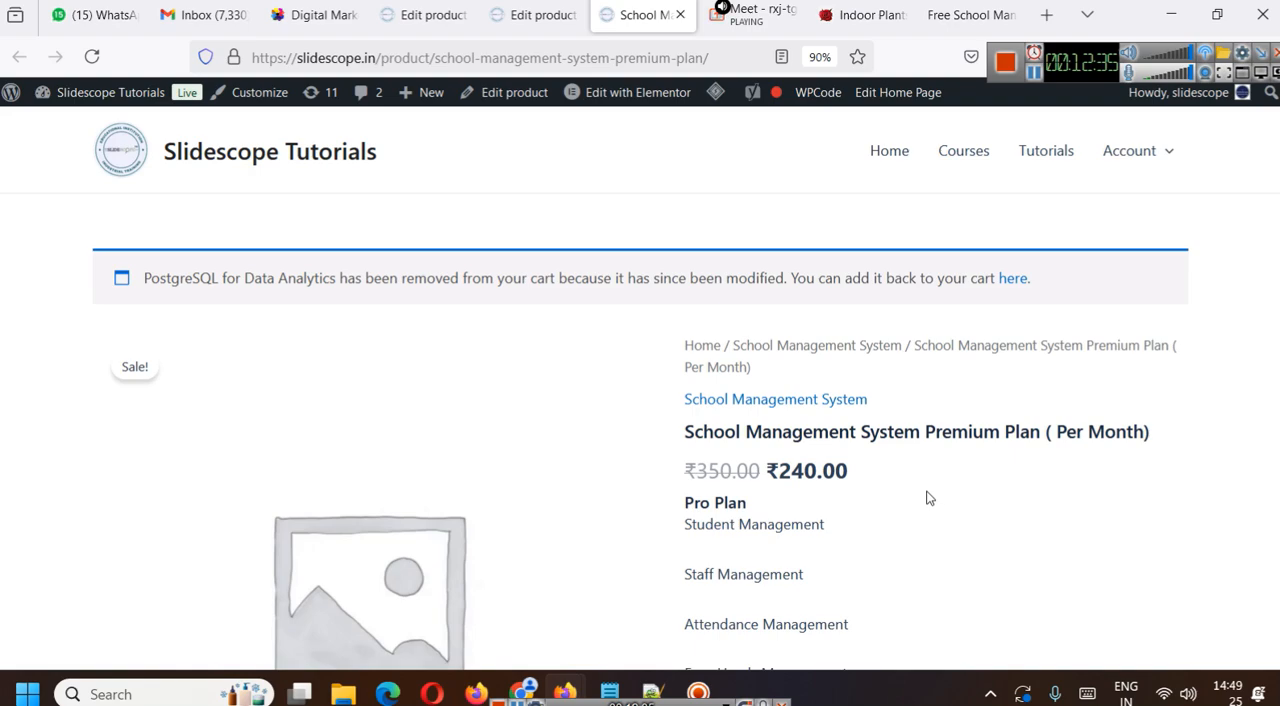
scroll(910, 350, down, 5)
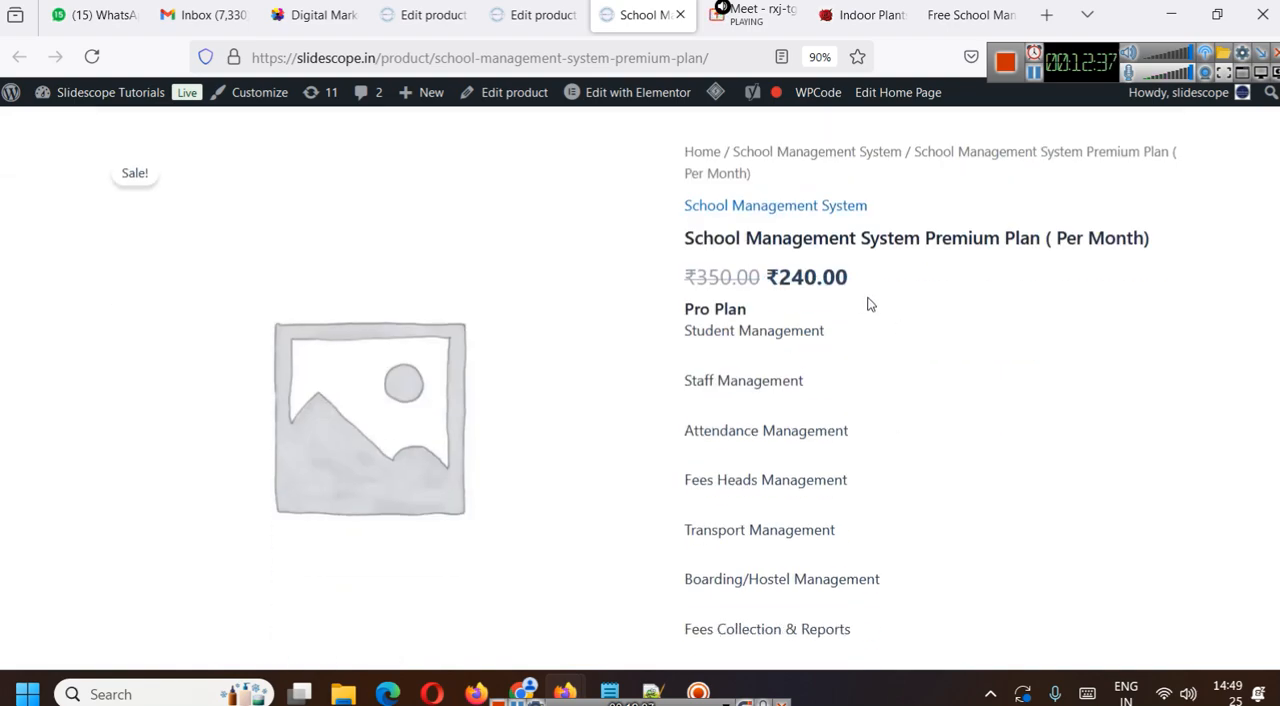
scroll(916, 345, up, 3)
- Open School Management System Pro Plan from the product list, append "(Per Month)" to its title and update the product
click(555, 5)
click(33, 440)
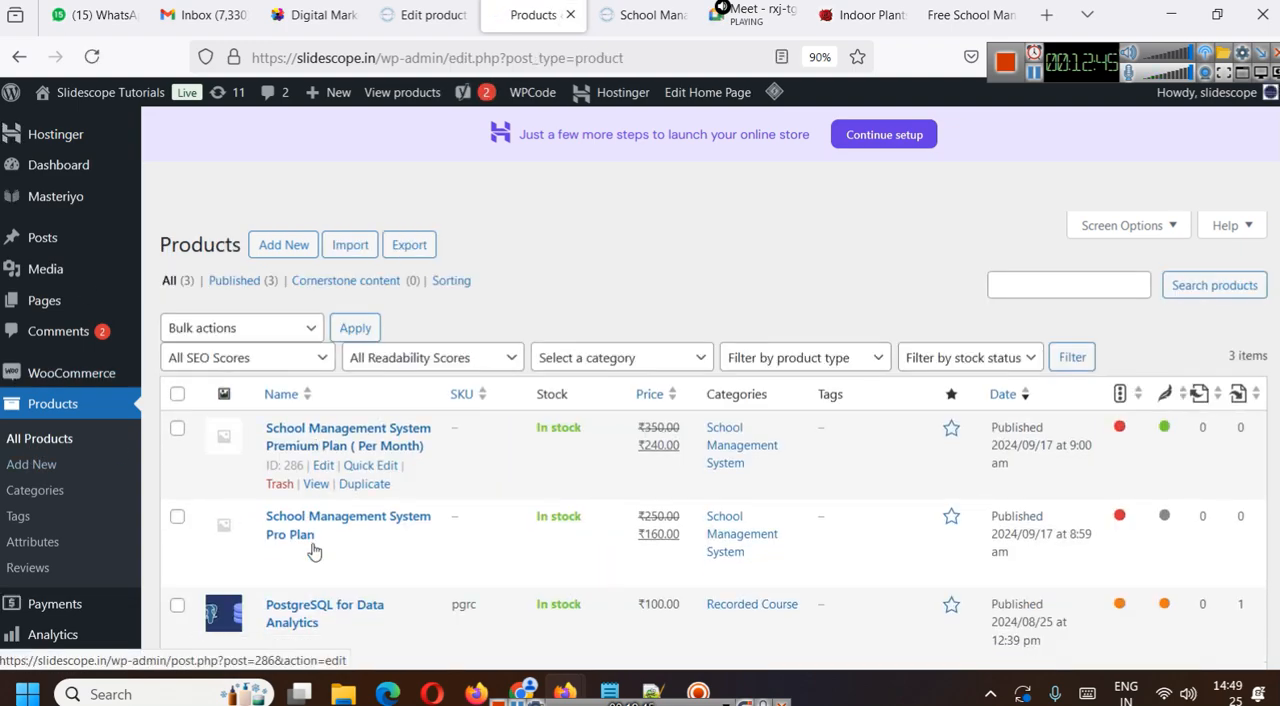
click(321, 555)
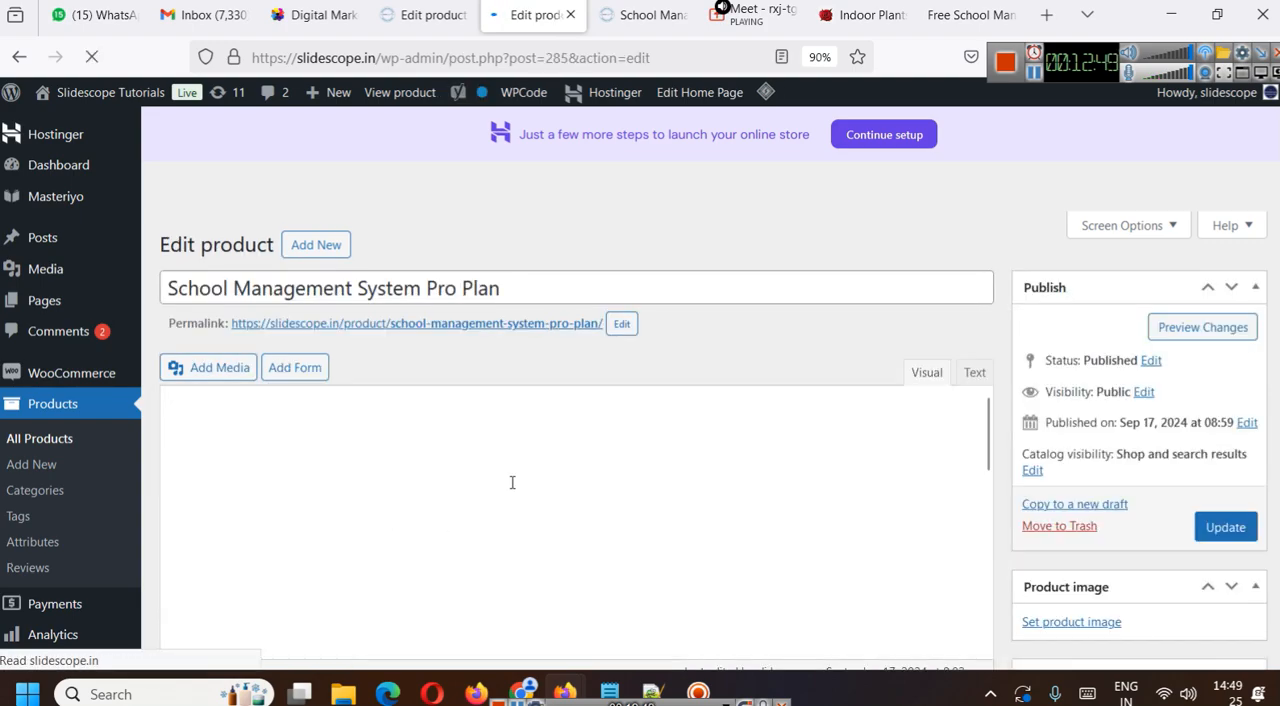
click(577, 282)
text(()
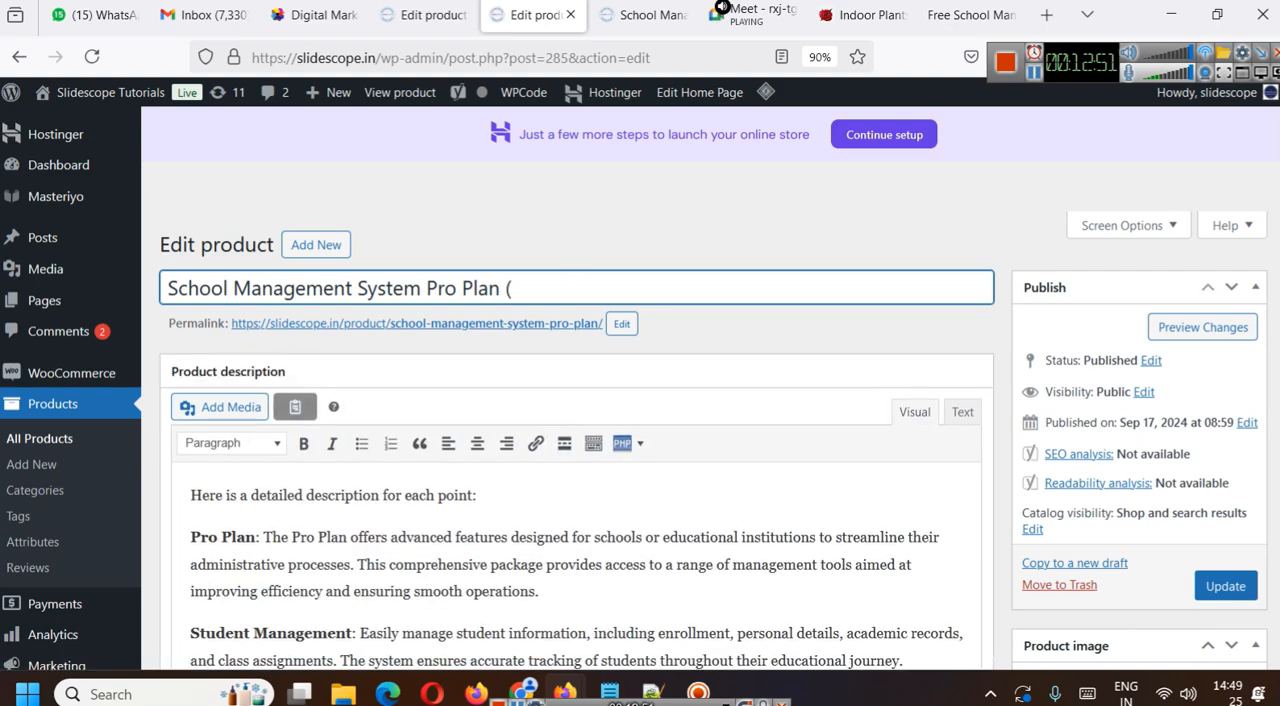
text(Per Month)
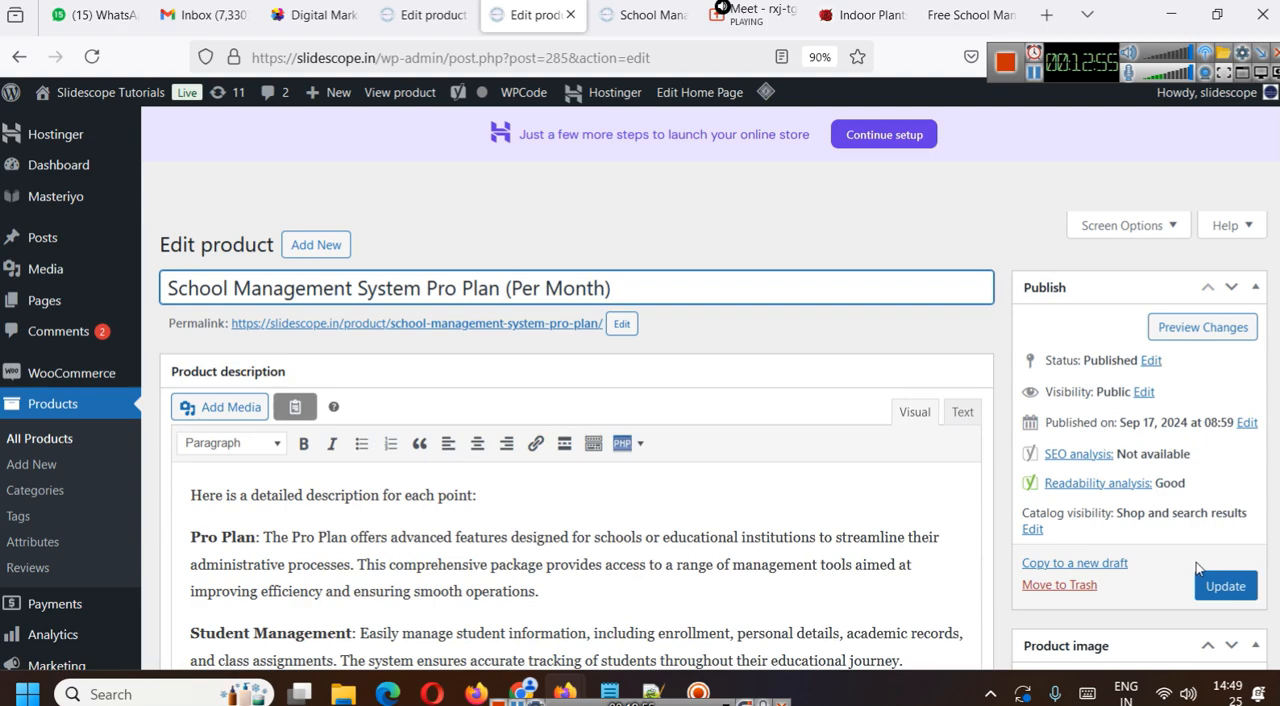
click(1225, 586)
- Glance at the Premium Plan's live page and open the WooCommerce general settings on a separate page
click(650, 15)
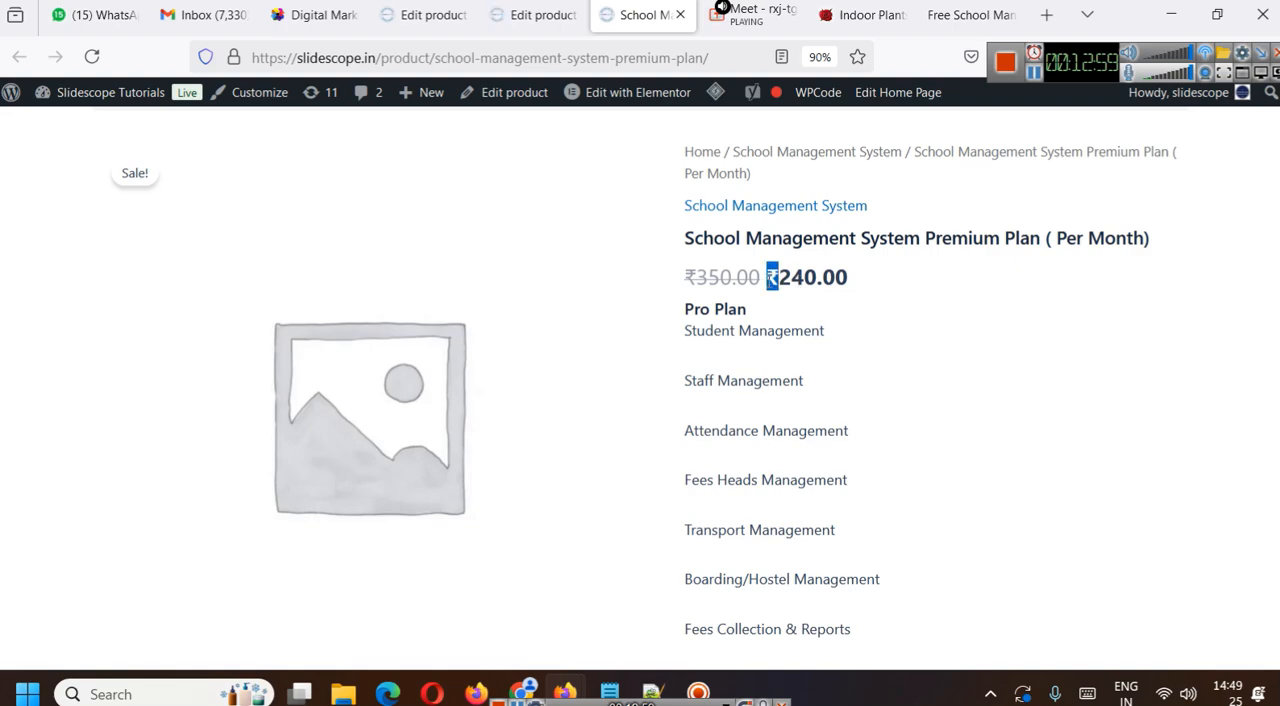
click(535, 8)
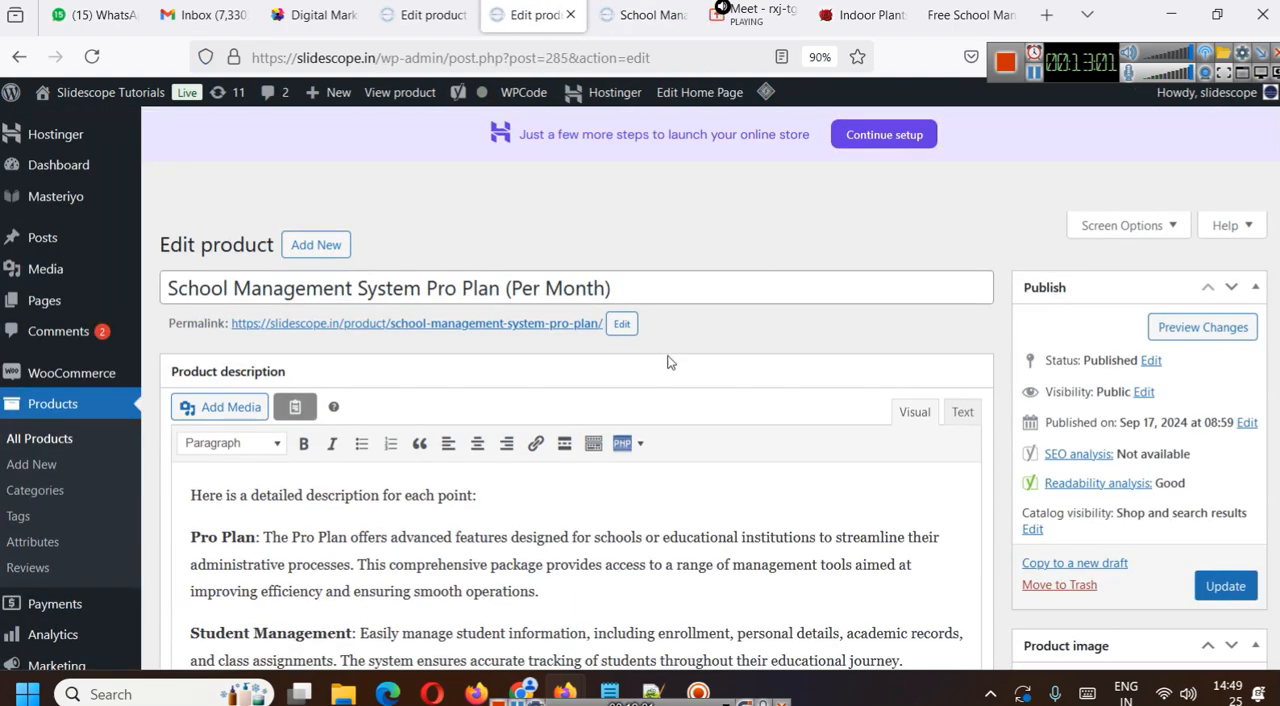
scroll(100, 390, down, 2)
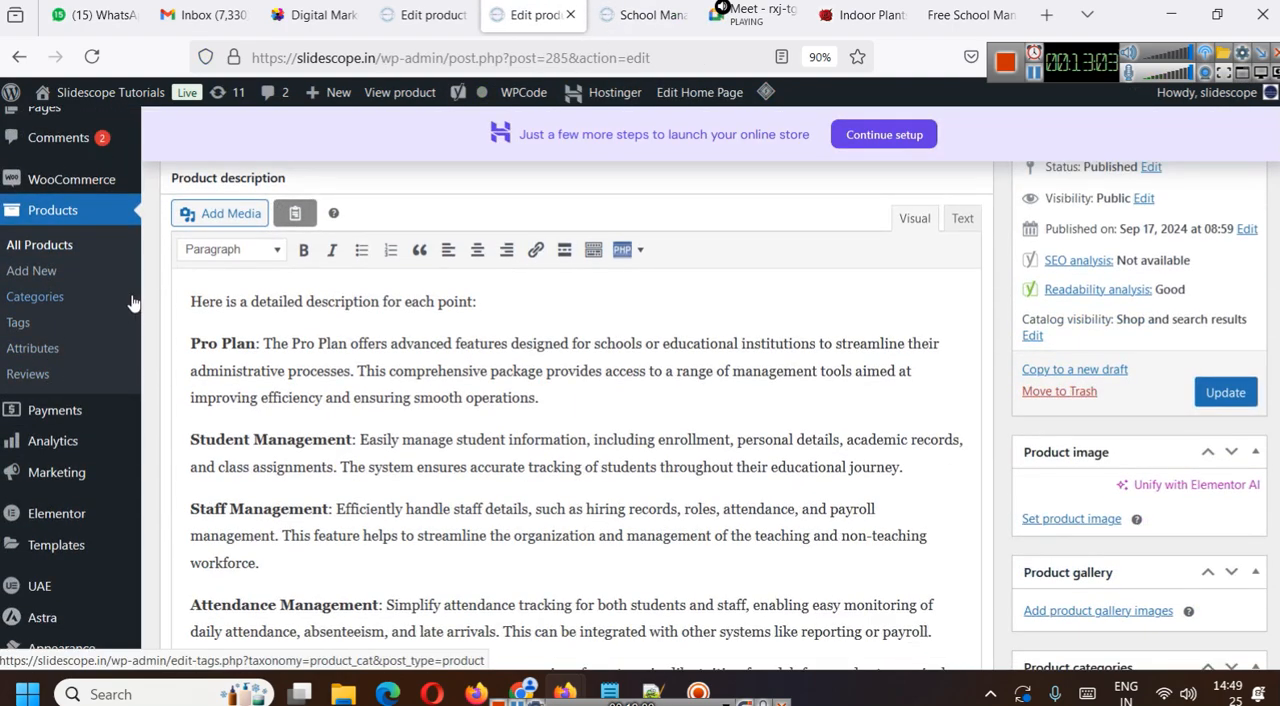
scroll(46, 323, up, 1)
mouse_move(69, 284)
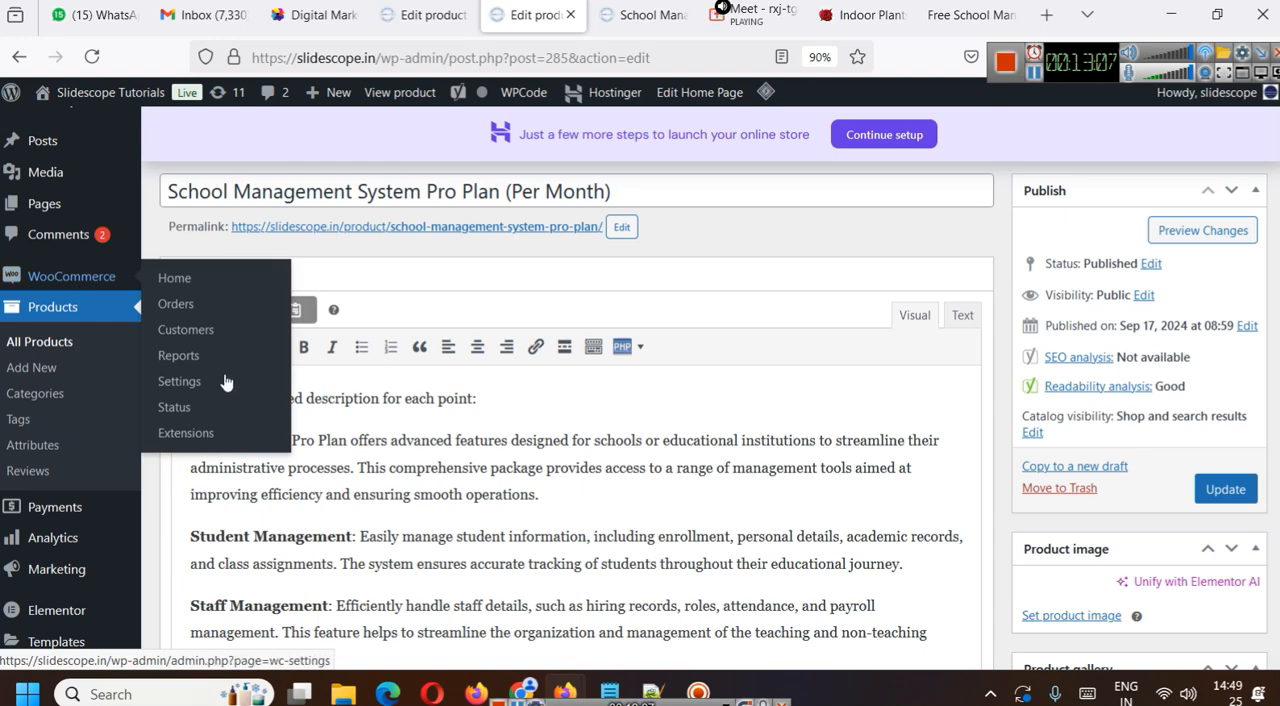
middle_click(188, 381)
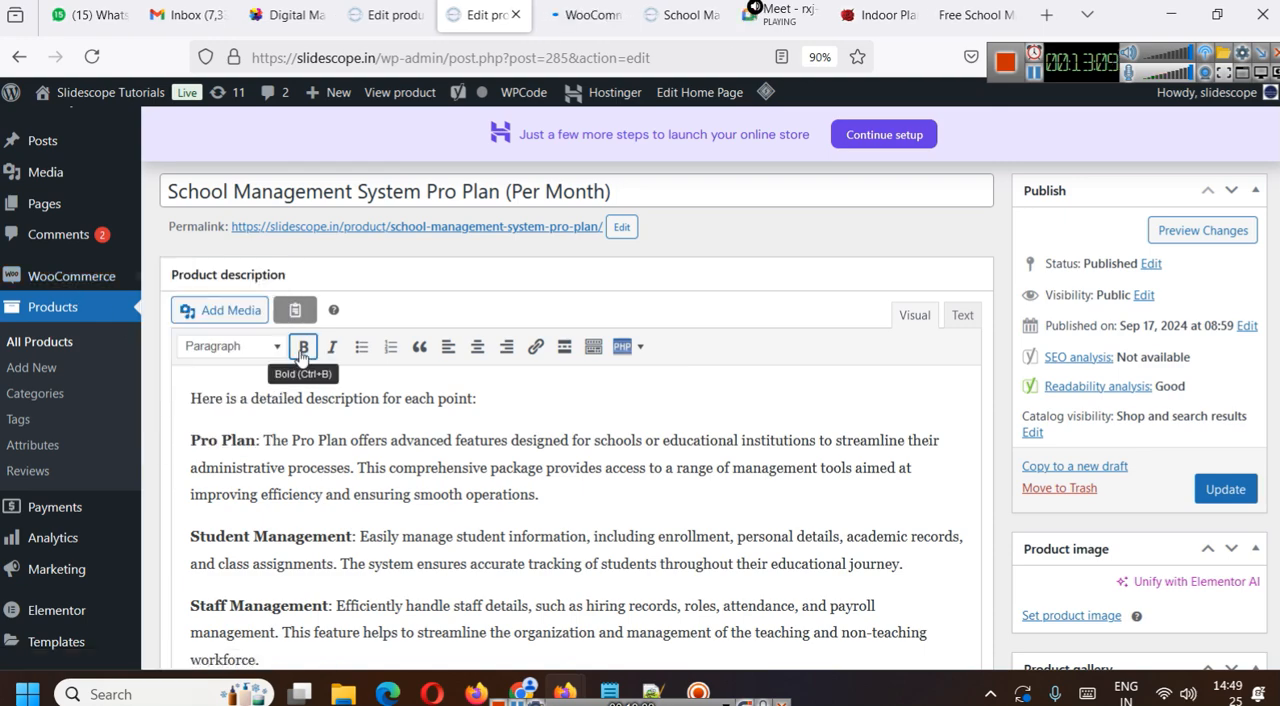
click(585, 16)
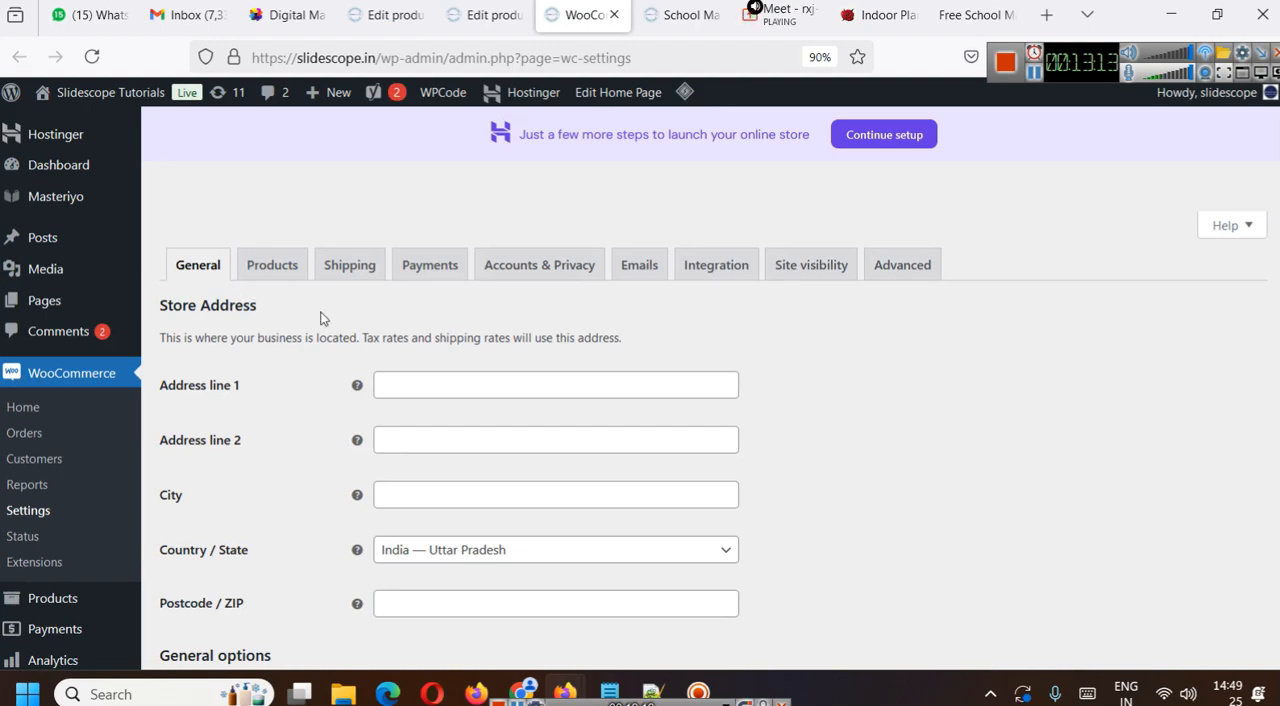
- Examine the store address fields and the options available for the selling and shipping locations without changing them
scroll(799, 401, down, 2)
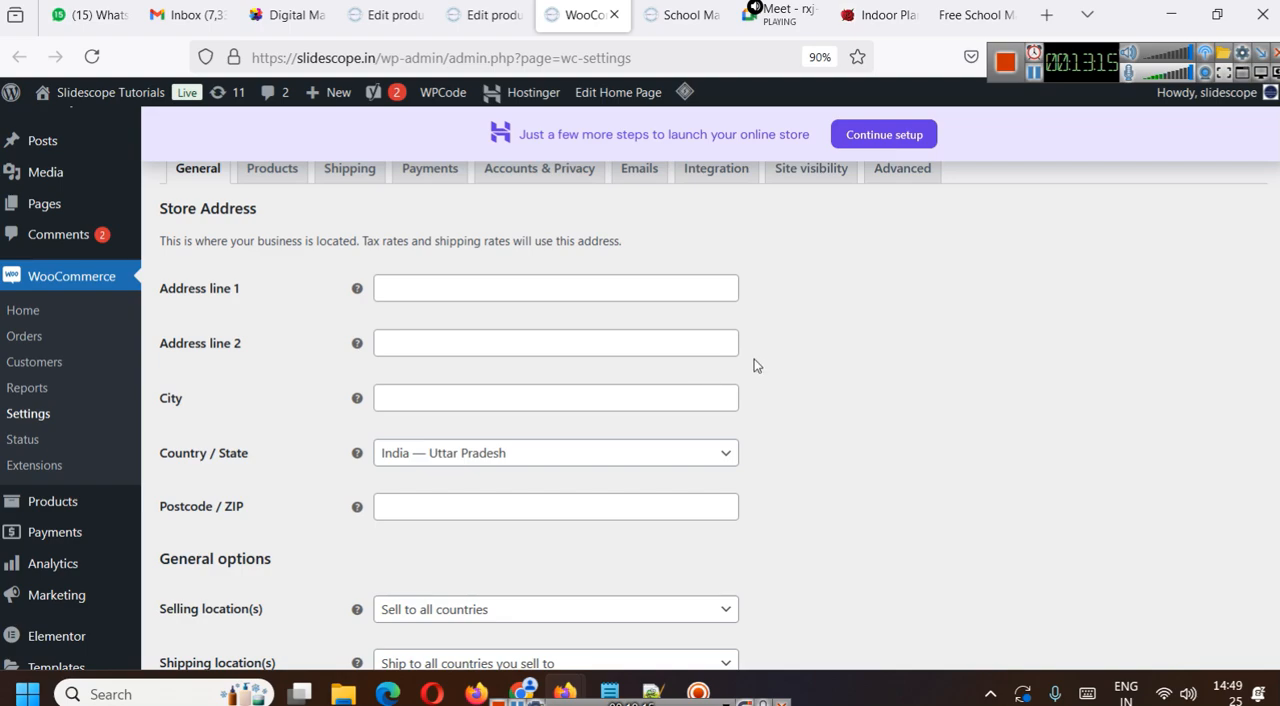
scroll(774, 346, down, 4)
scroll(498, 345, up, 1)
scroll(498, 345, up, 4)
scroll(760, 450, down, 2)
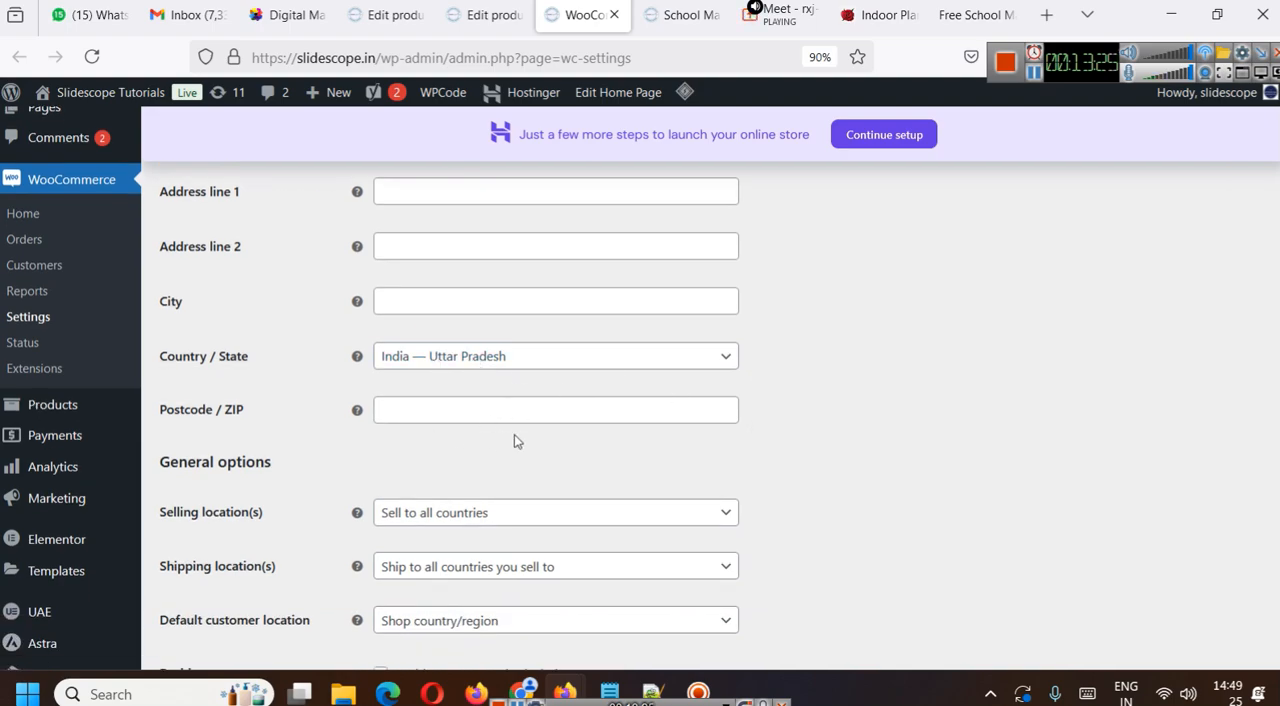
scroll(850, 368, down, 4)
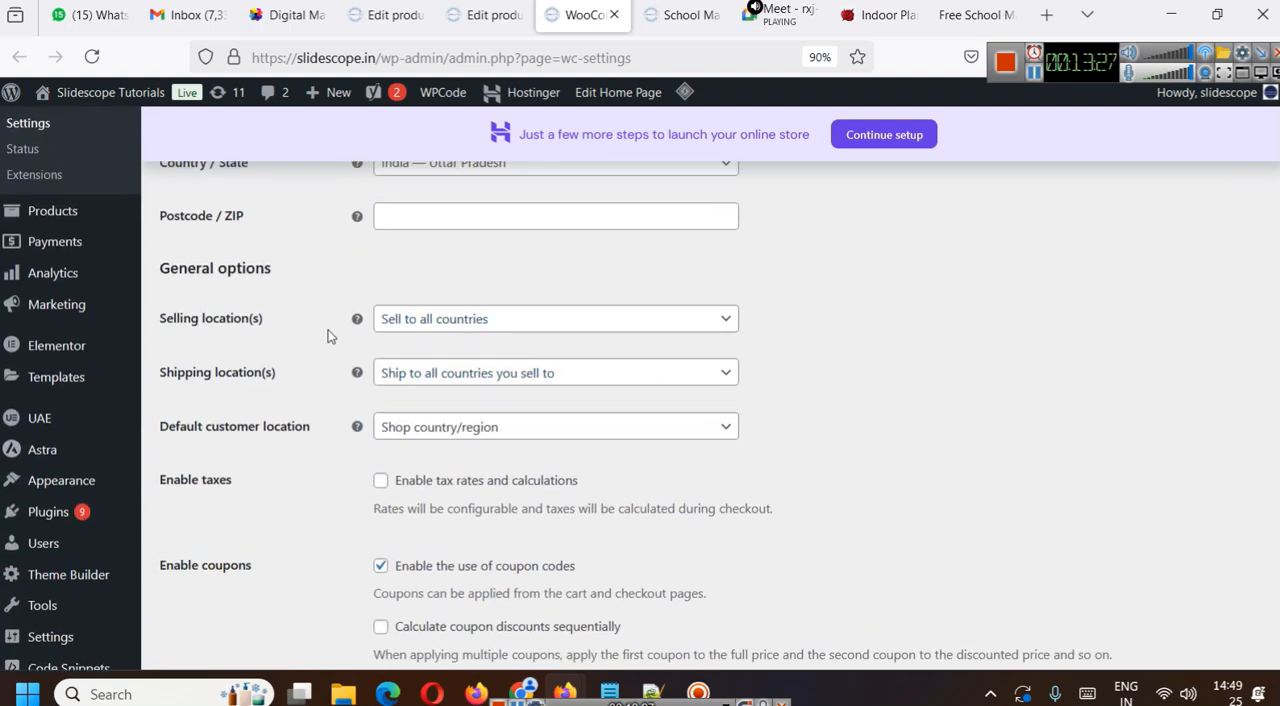
click(657, 330)
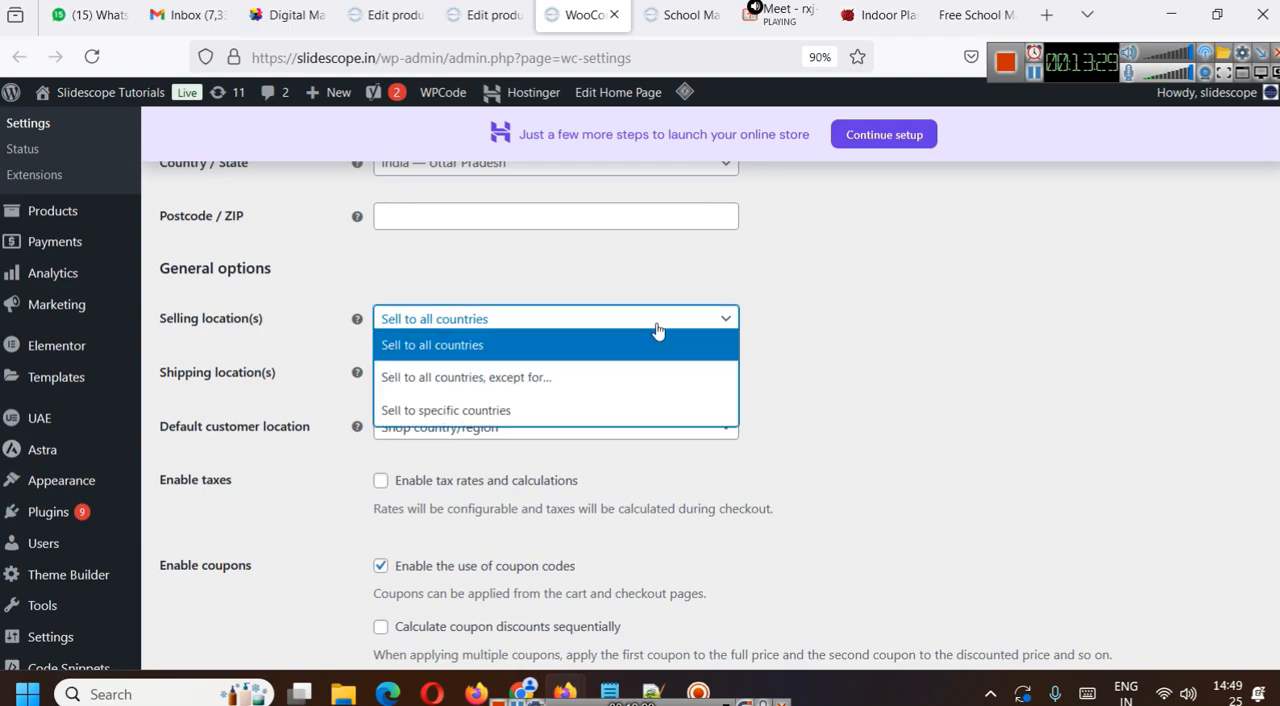
click(876, 349)
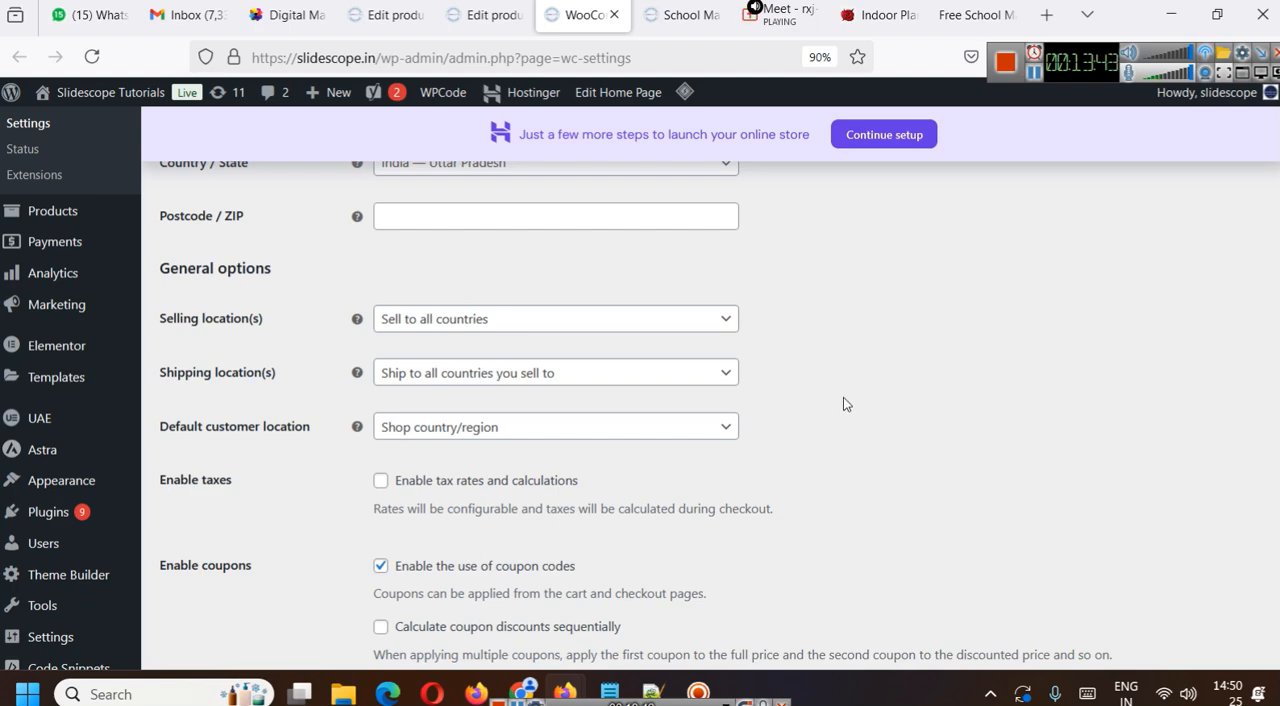
click(549, 380)
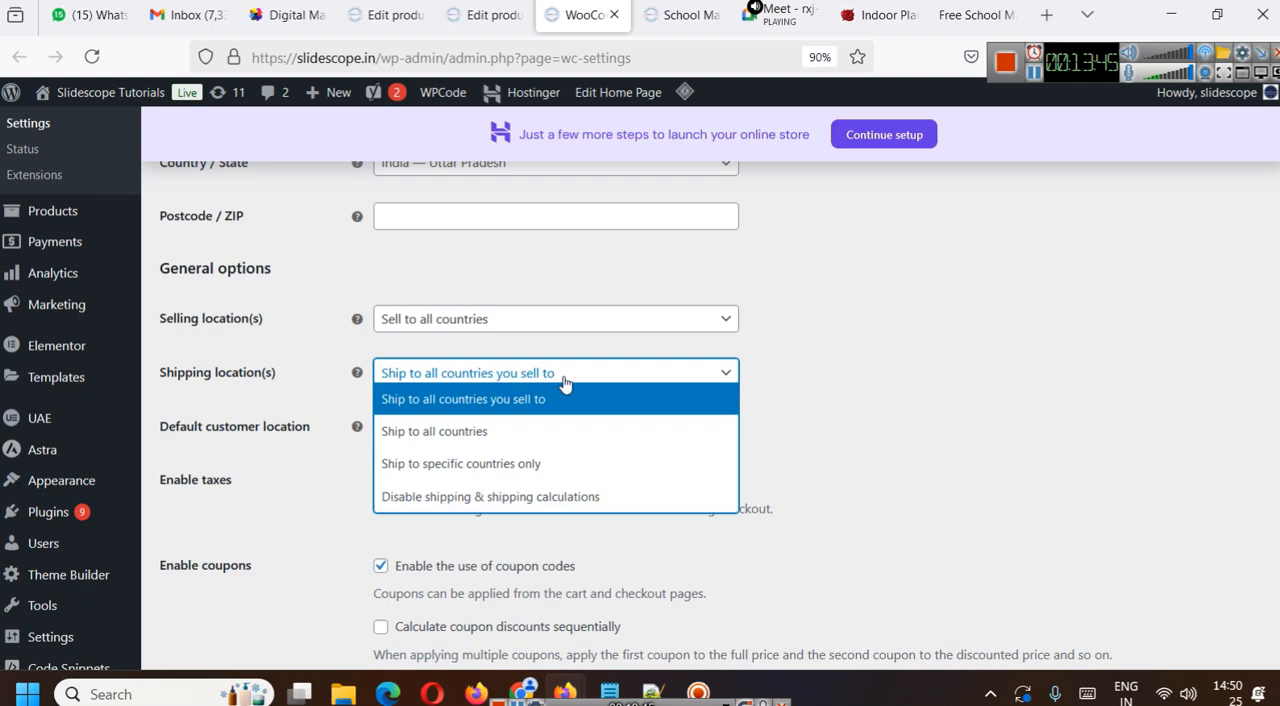
click(1027, 438)
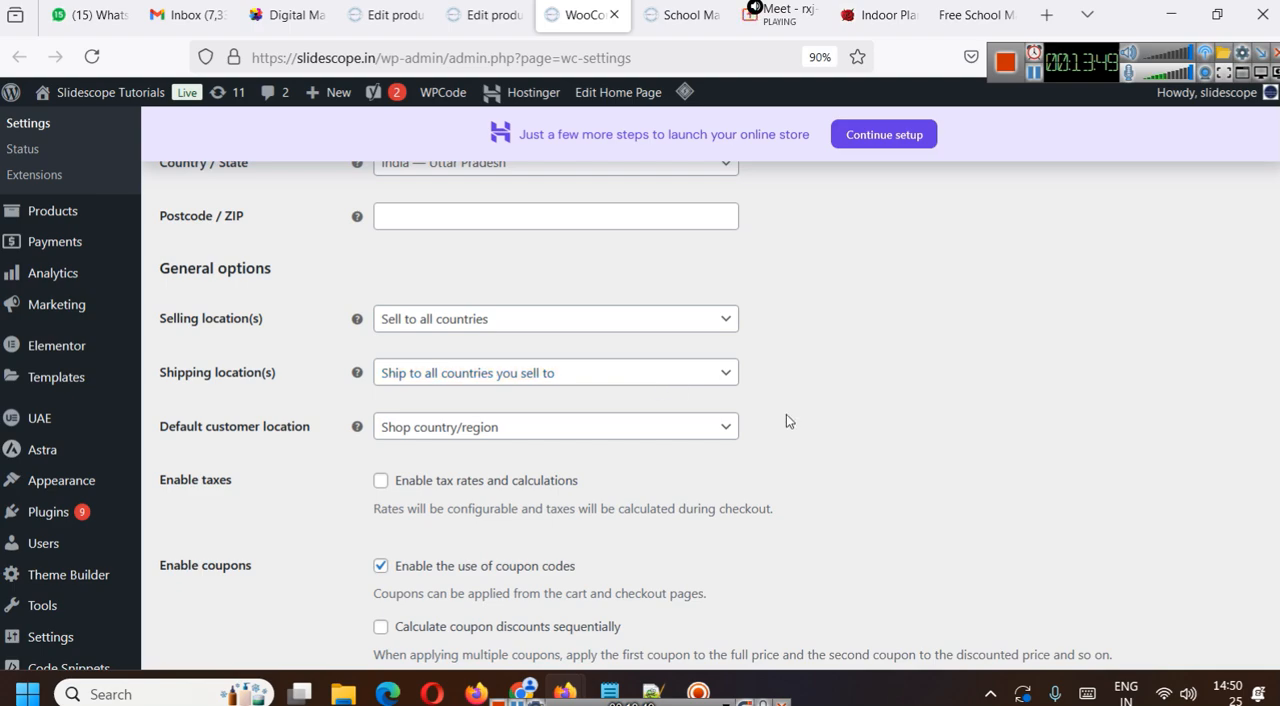
- Compare the default customer location options and set the default customer location to Geolocate
click(541, 436)
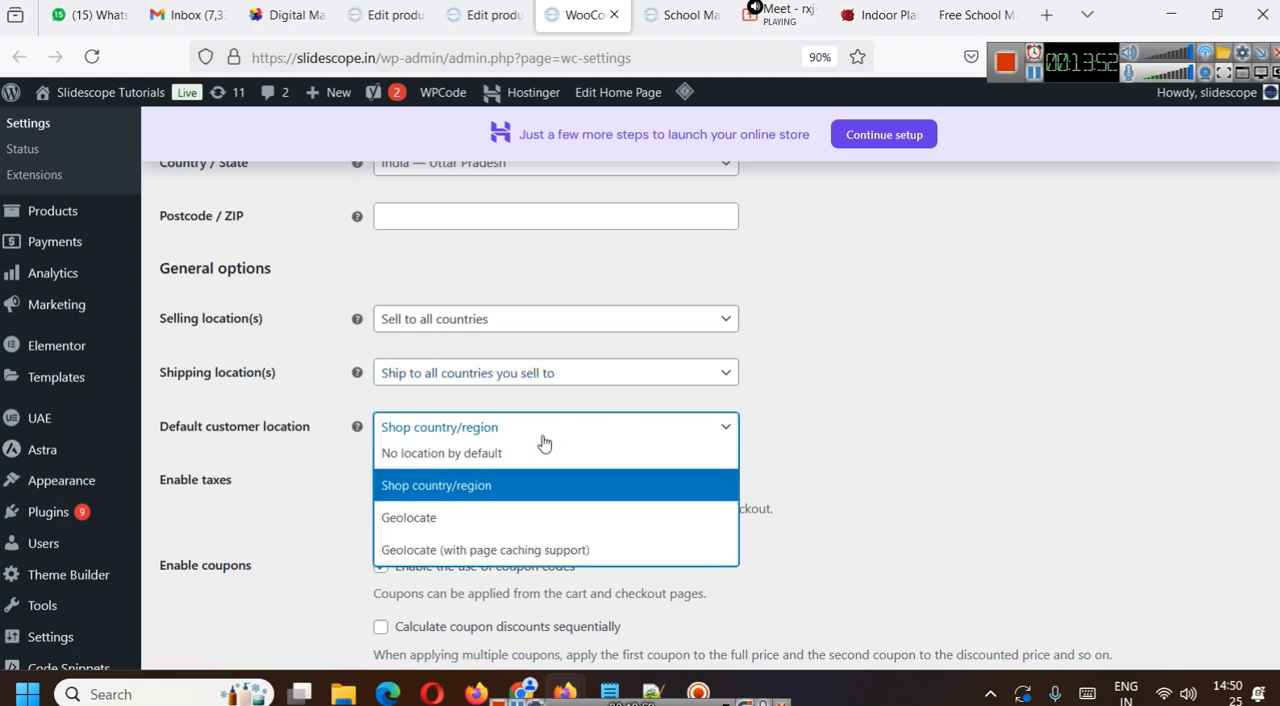
click(838, 456)
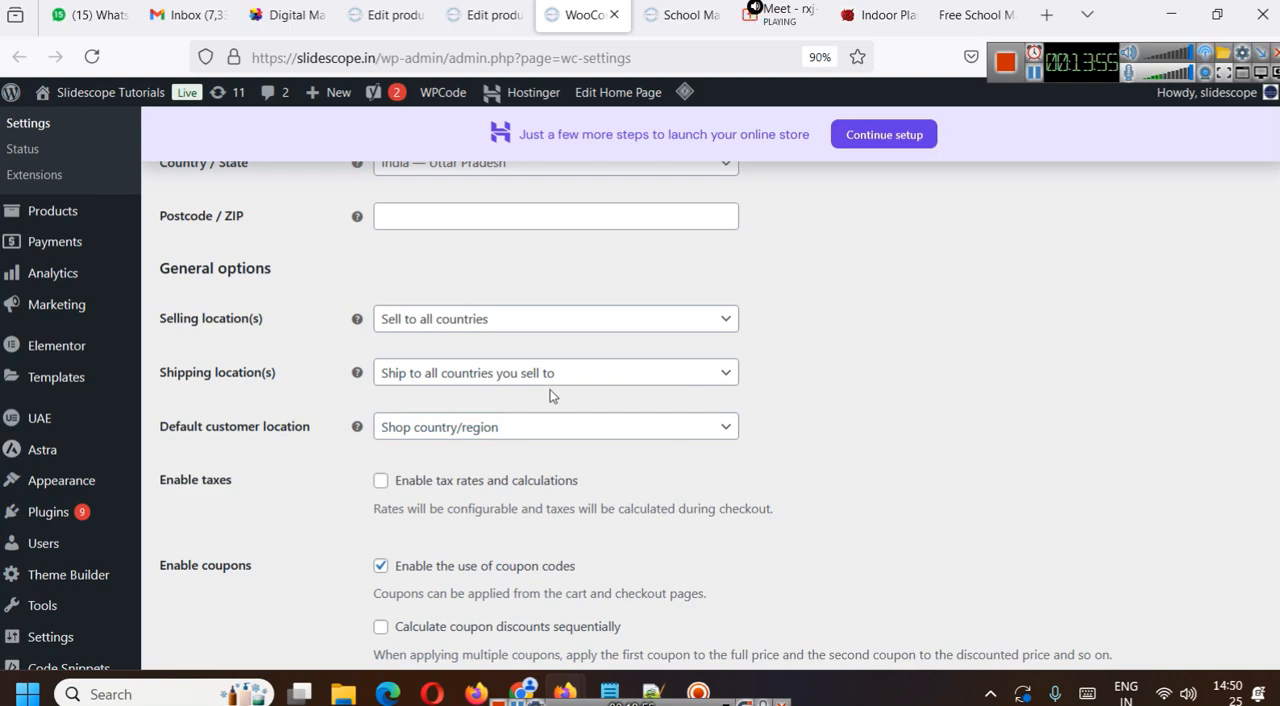
click(570, 428)
click(577, 453)
click(566, 426)
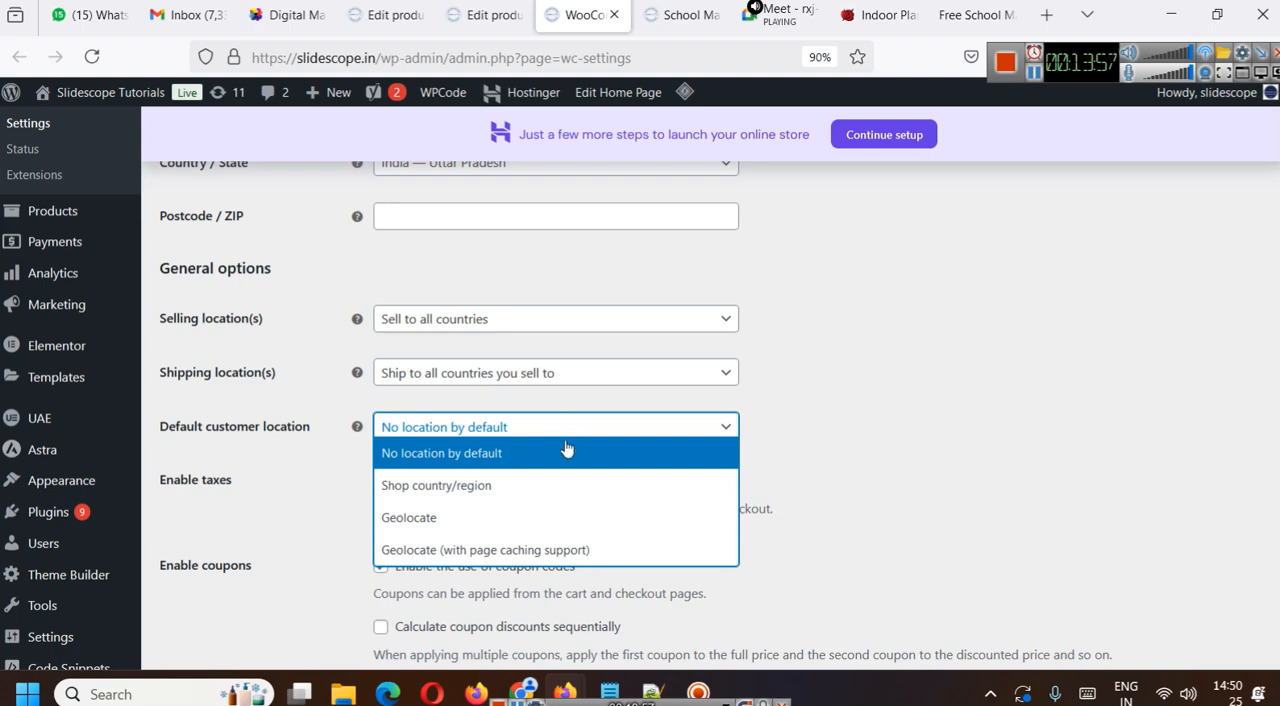
click(522, 492)
click(520, 427)
click(508, 510)
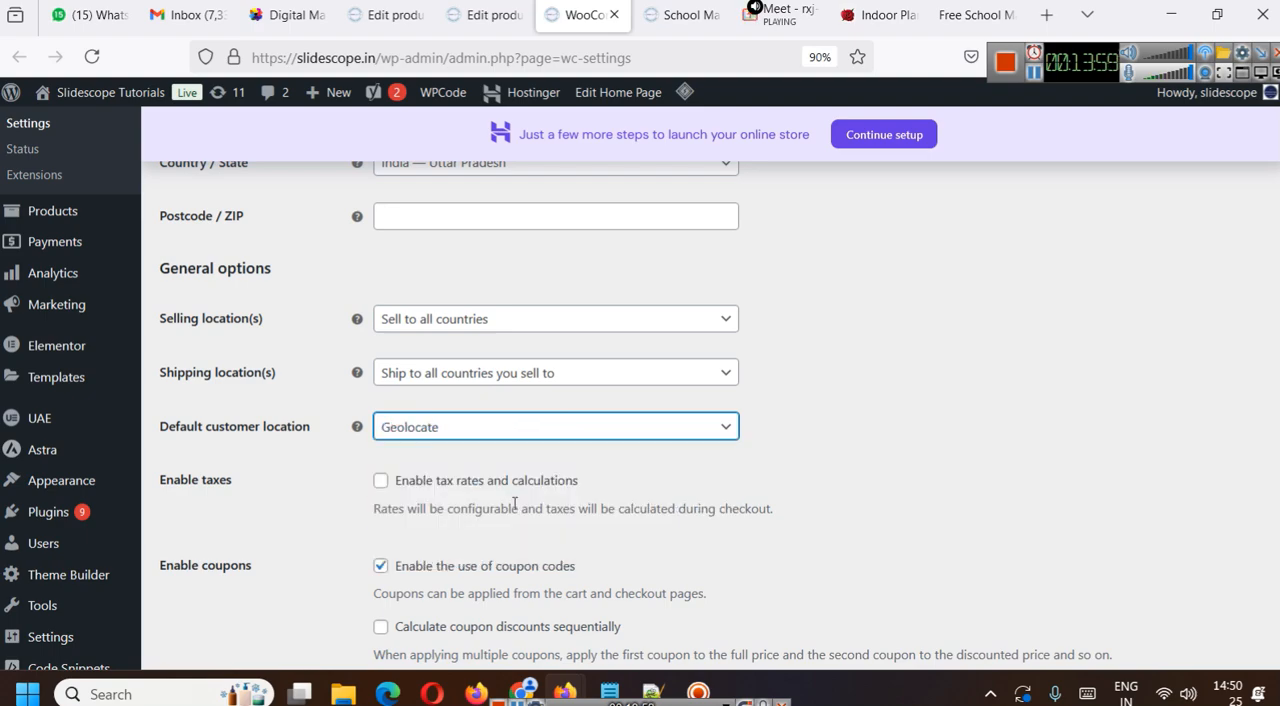
click(565, 432)
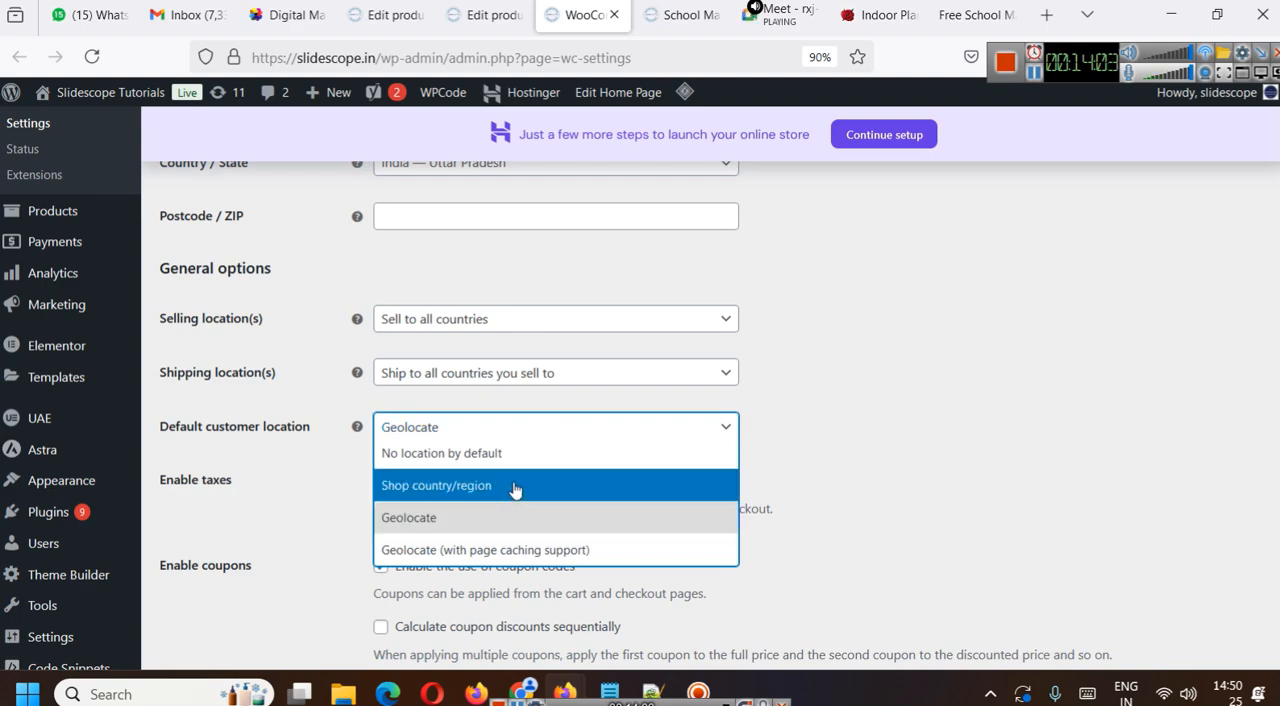
click(606, 517)
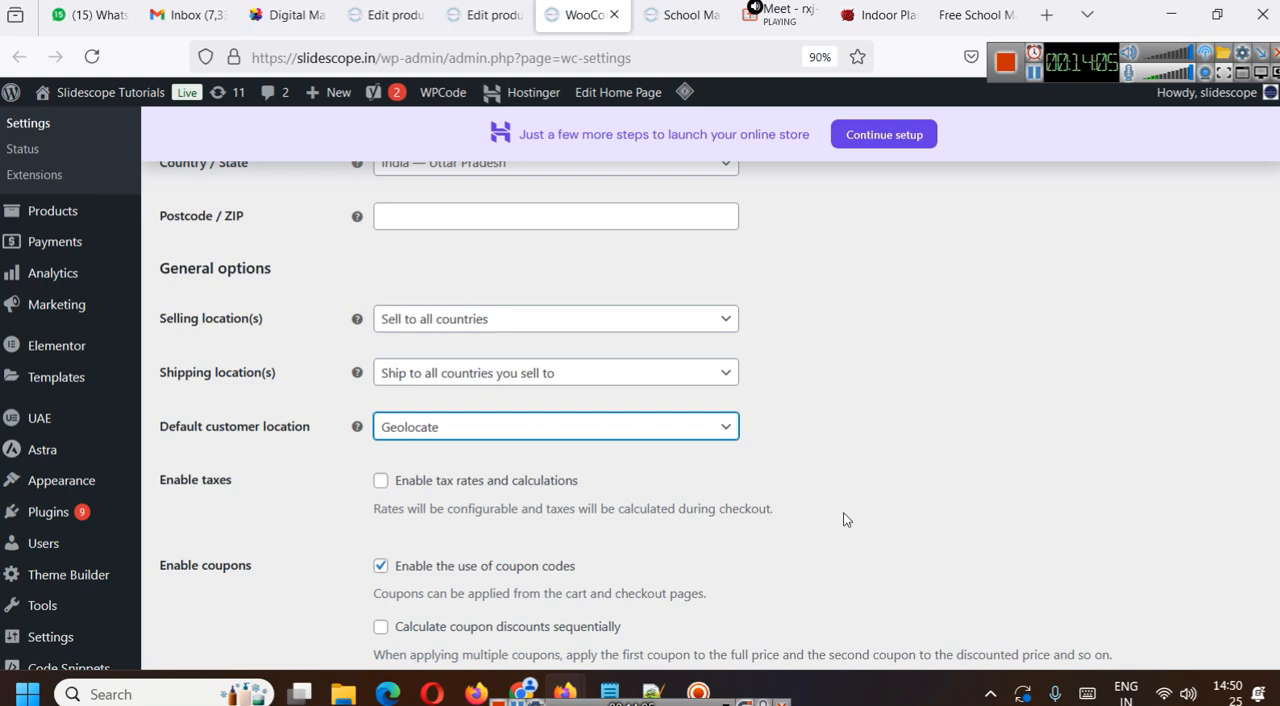
- Read the help for the default customer location and highlight the sale price on the Premium Plan's live page
scroll(729, 450, down, 2)
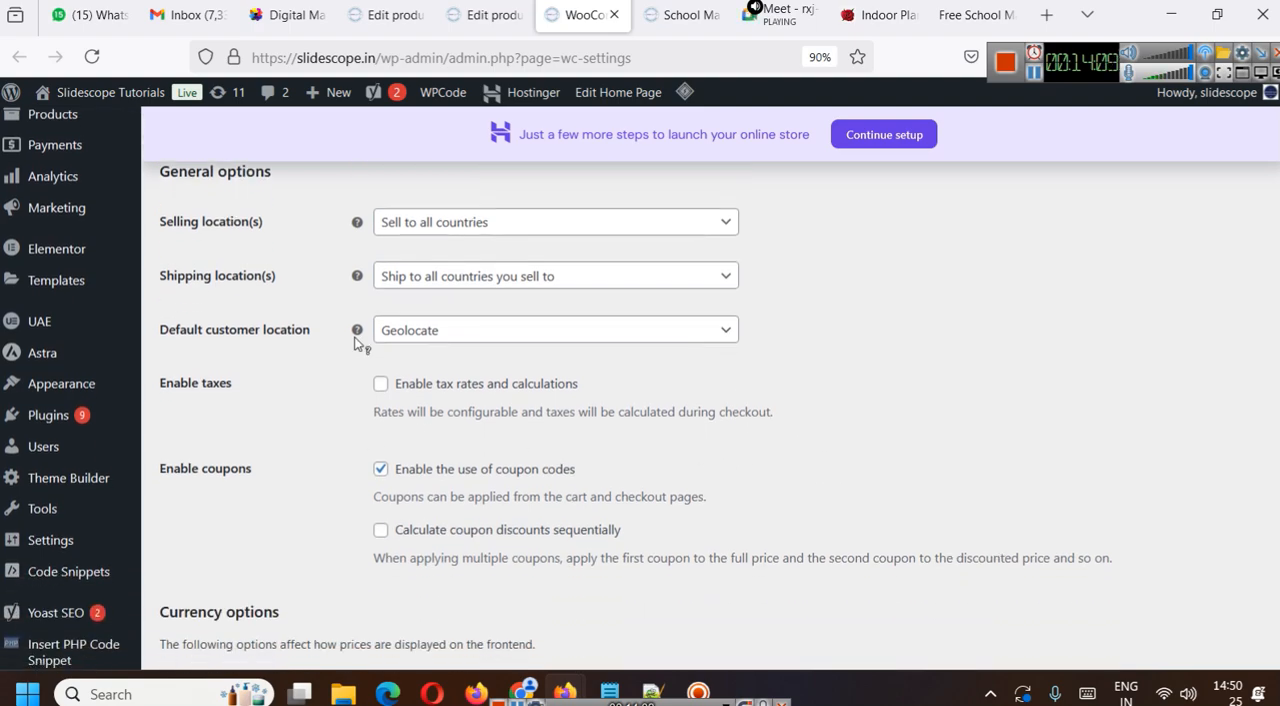
mouse_move(358, 336)
click(682, 14)
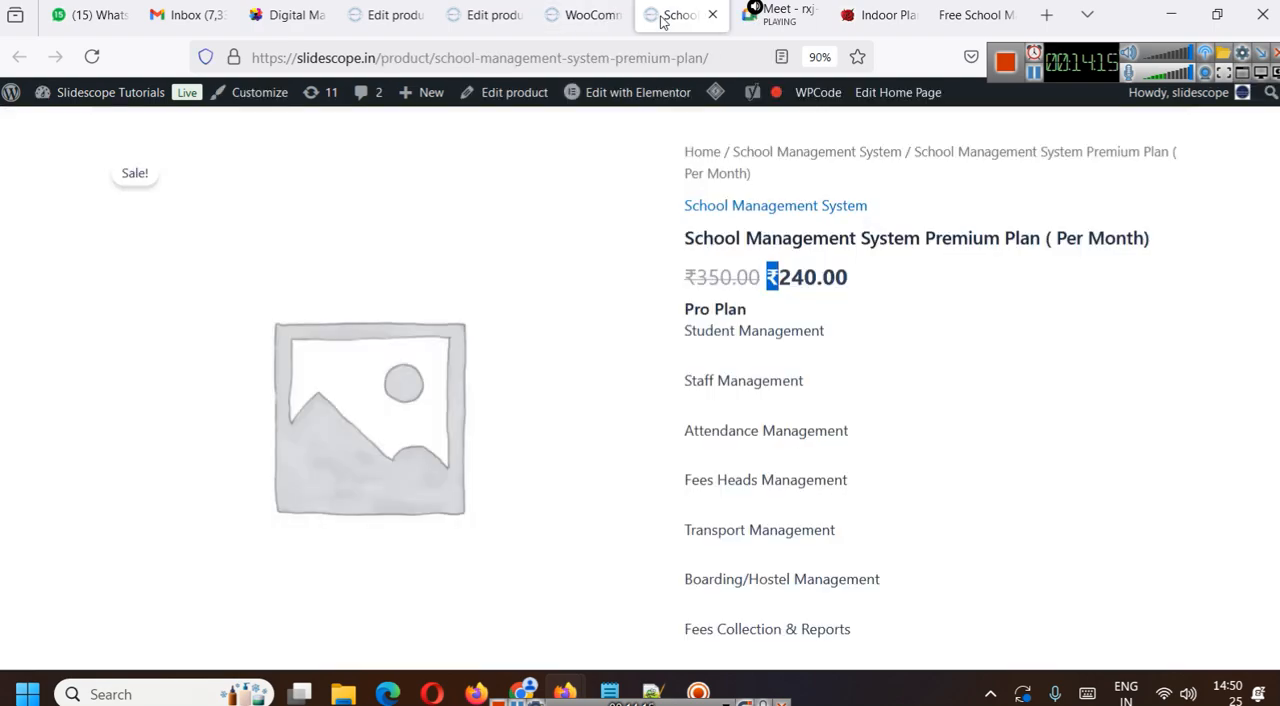
drag(861, 277, 767, 284)
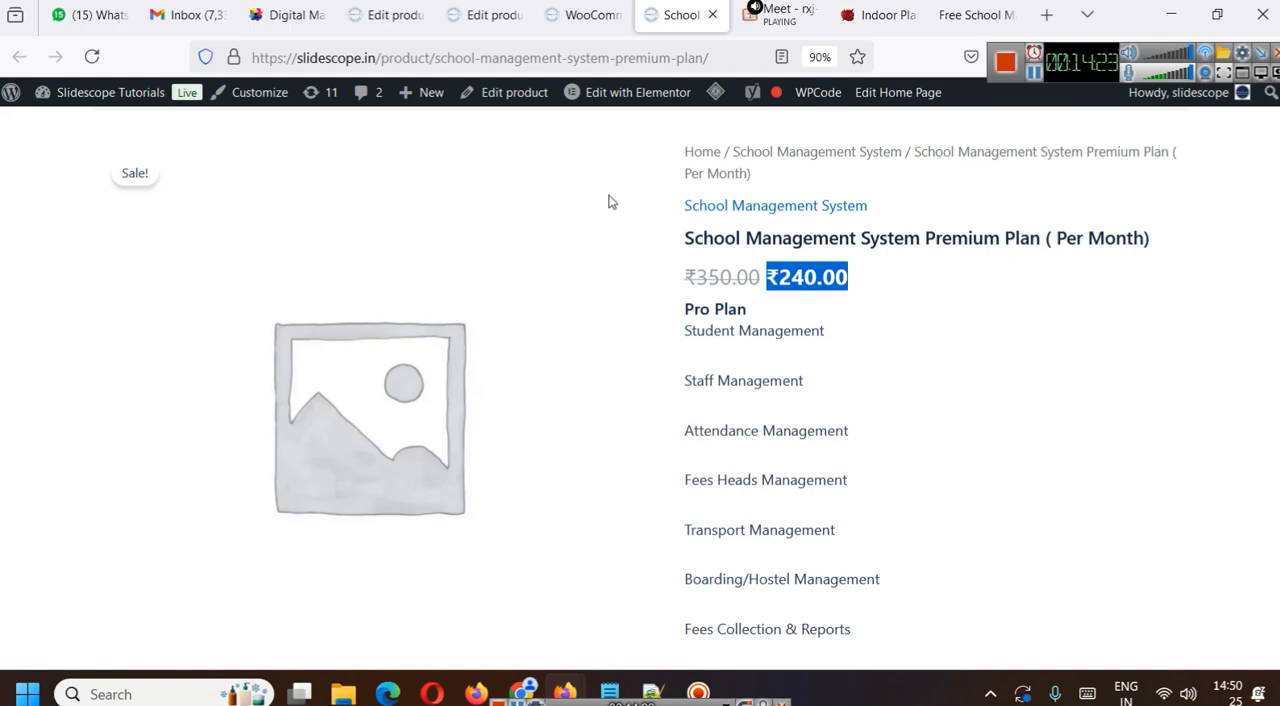
key(ctrl+shift+Tab)
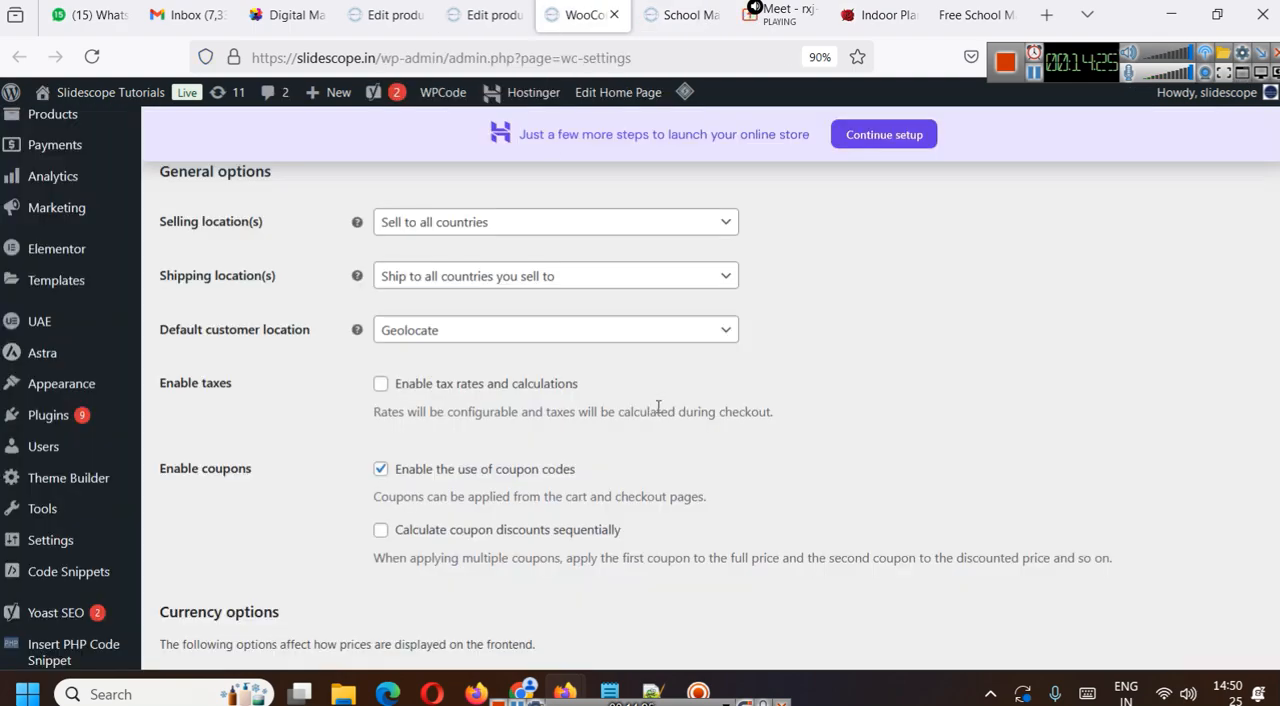
- Switch tax rates and calculations on and off again, and recheck the Premium Plan's price on its live page
click(381, 385)
click(381, 386)
click(681, 14)
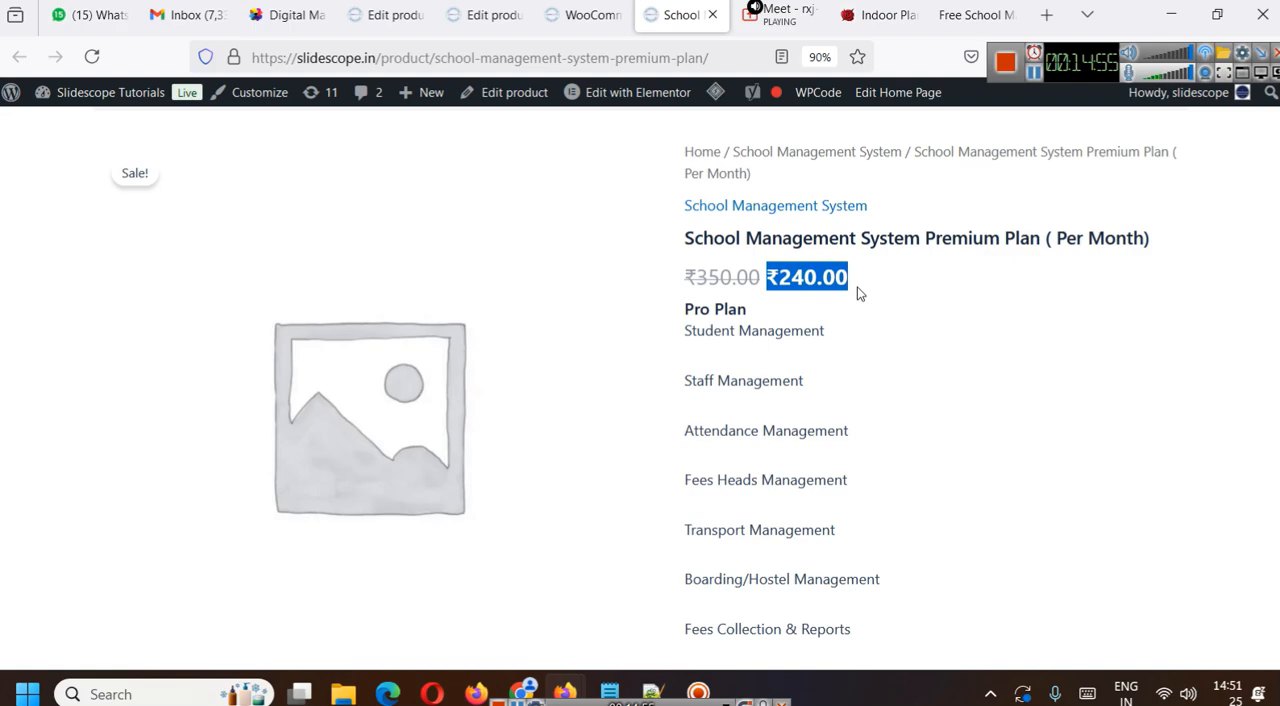
click(500, 10)
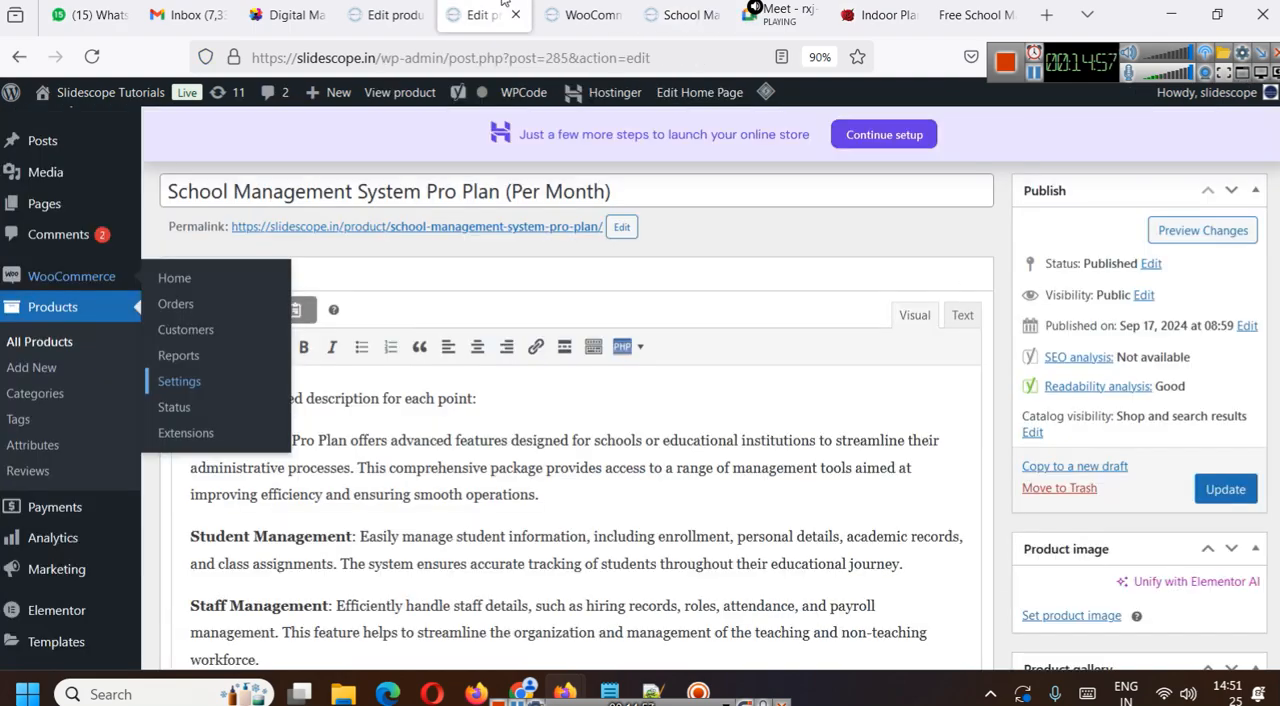
click(590, 14)
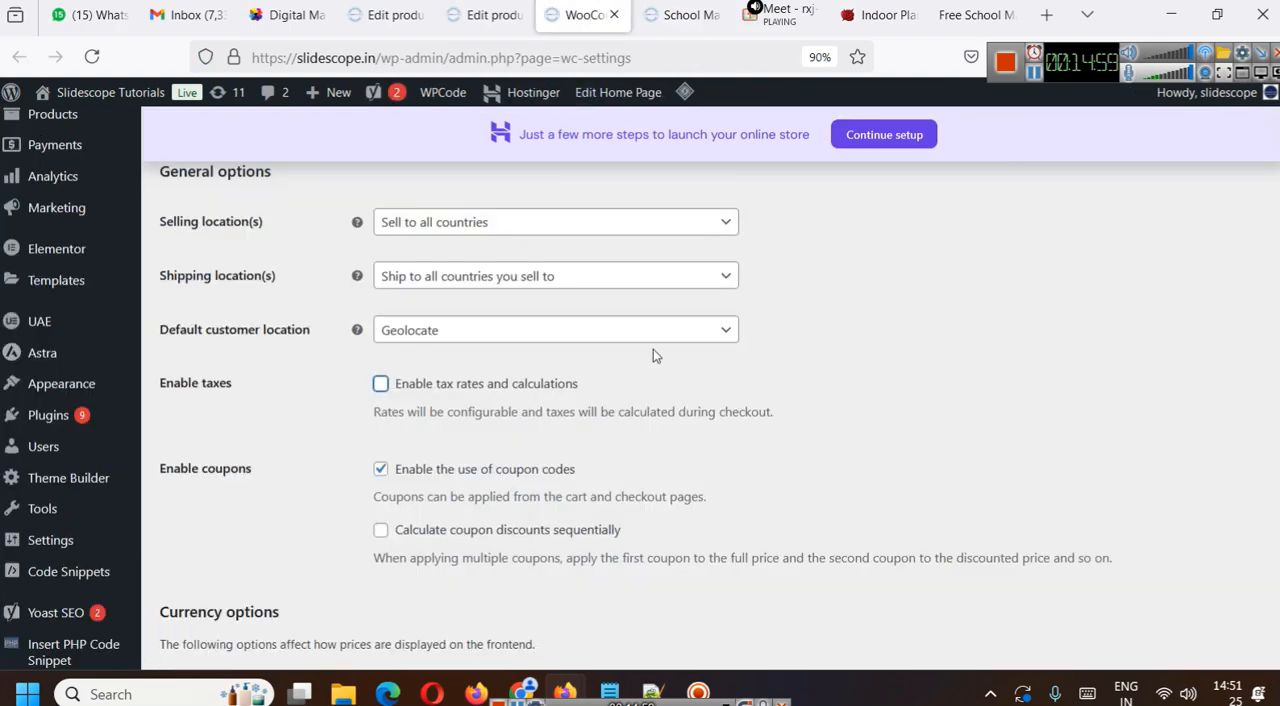
- Switch sequential calculation of coupon discounts on and off again, and view the currency options
scroll(653, 350, down, 3)
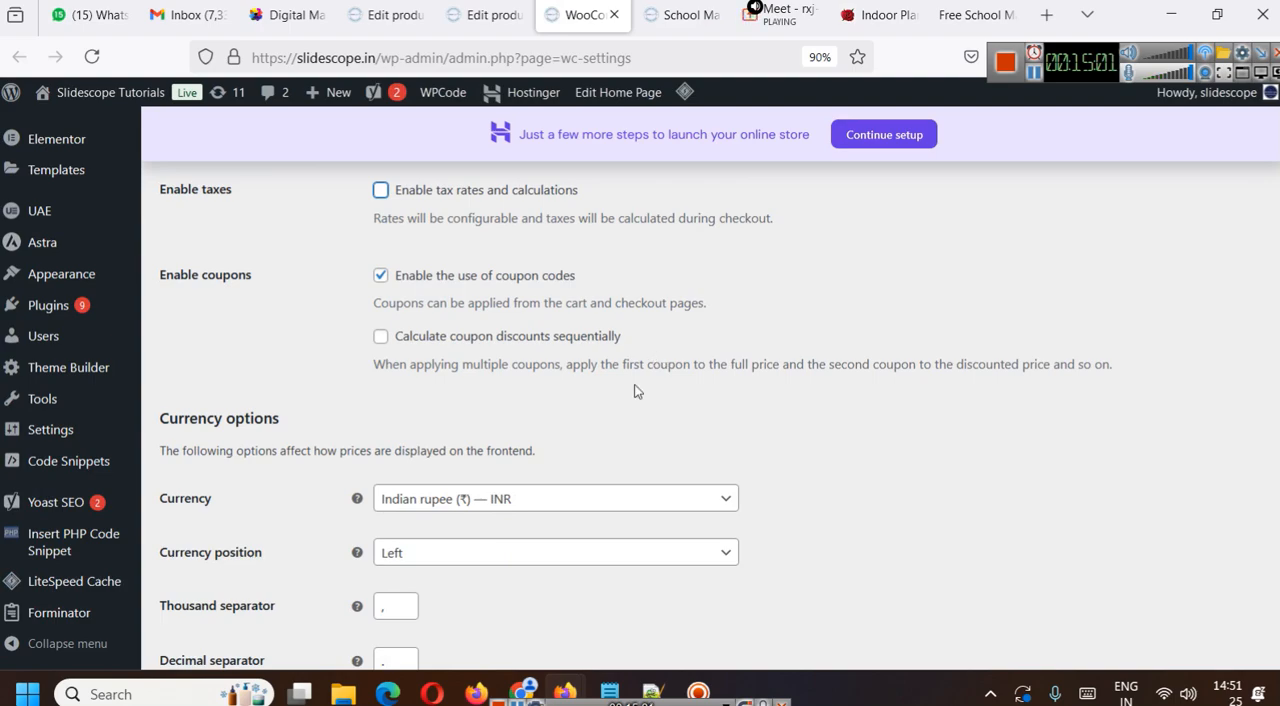
click(403, 339)
click(403, 339)
scroll(662, 390, down, 3)
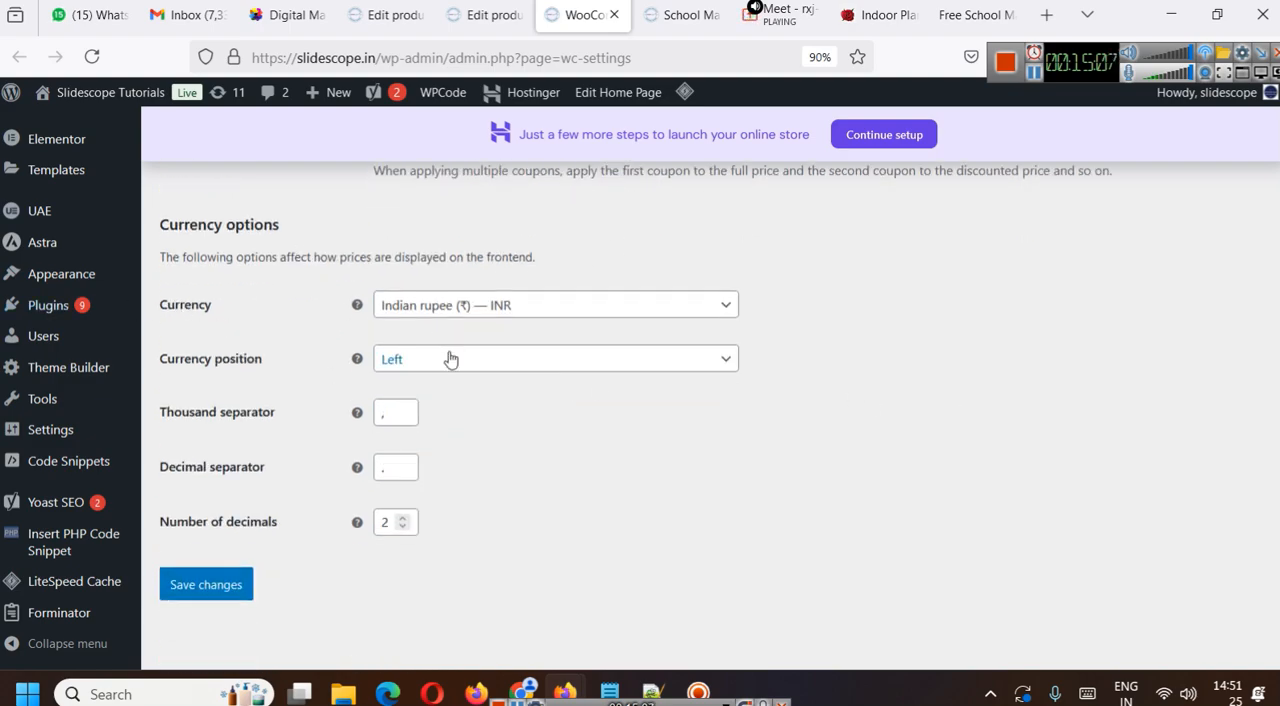
- Save the general store settings with the Indian rupee currency options and dismiss the geolocation notice
scroll(451, 357, up, 15)
scroll(437, 398, down, 15)
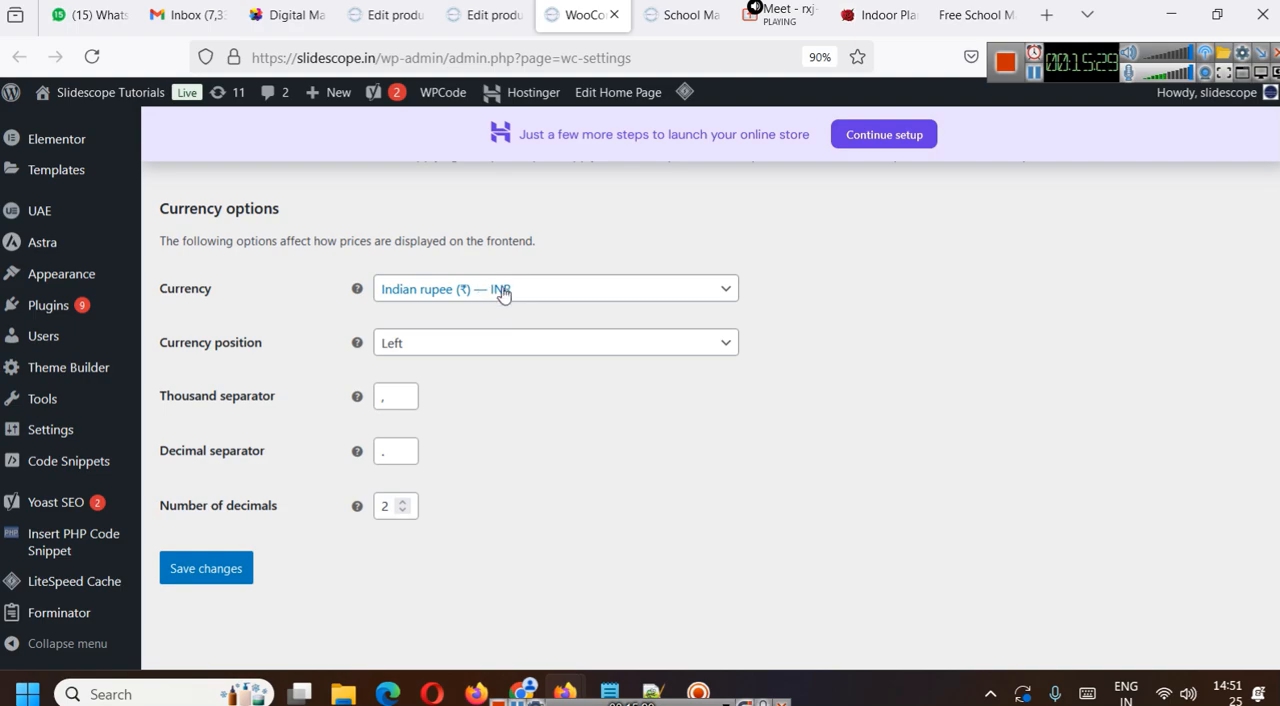
click(227, 579)
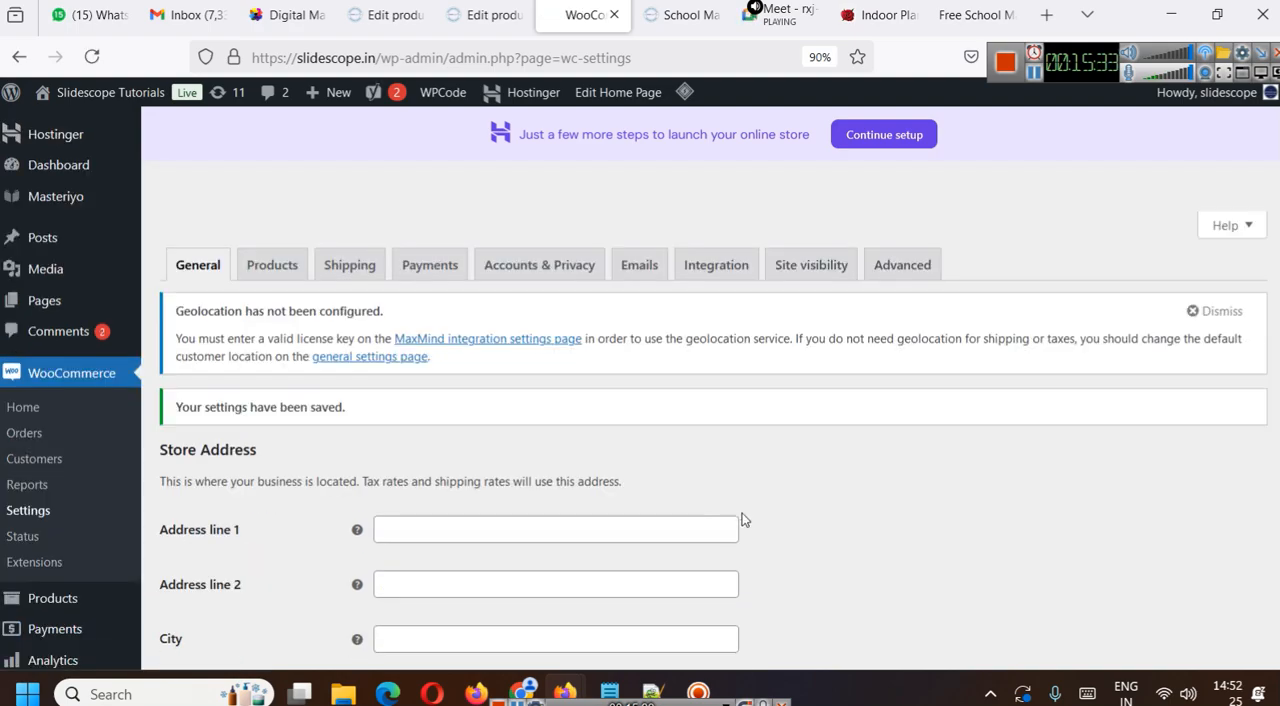
click(1207, 325)
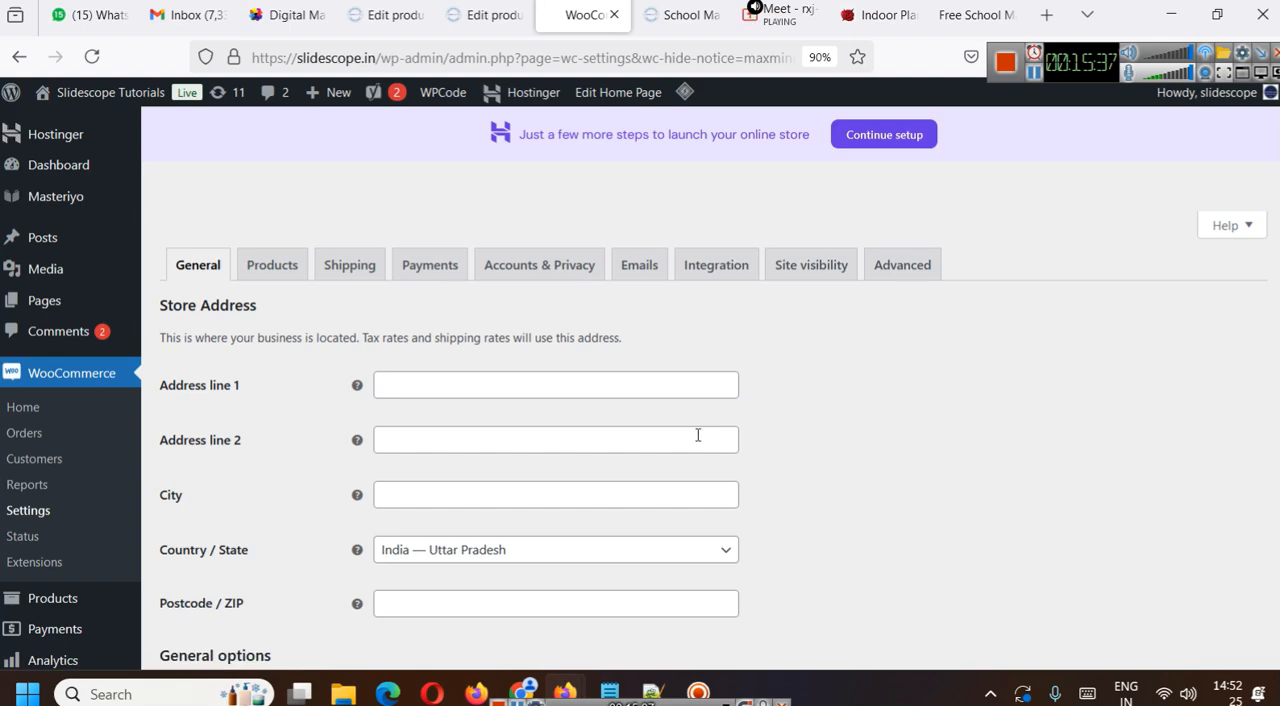
- Open the store's product settings and view the shop page and add to cart behaviour options
scroll(700, 436, down, 3)
scroll(700, 436, up, 3)
click(276, 266)
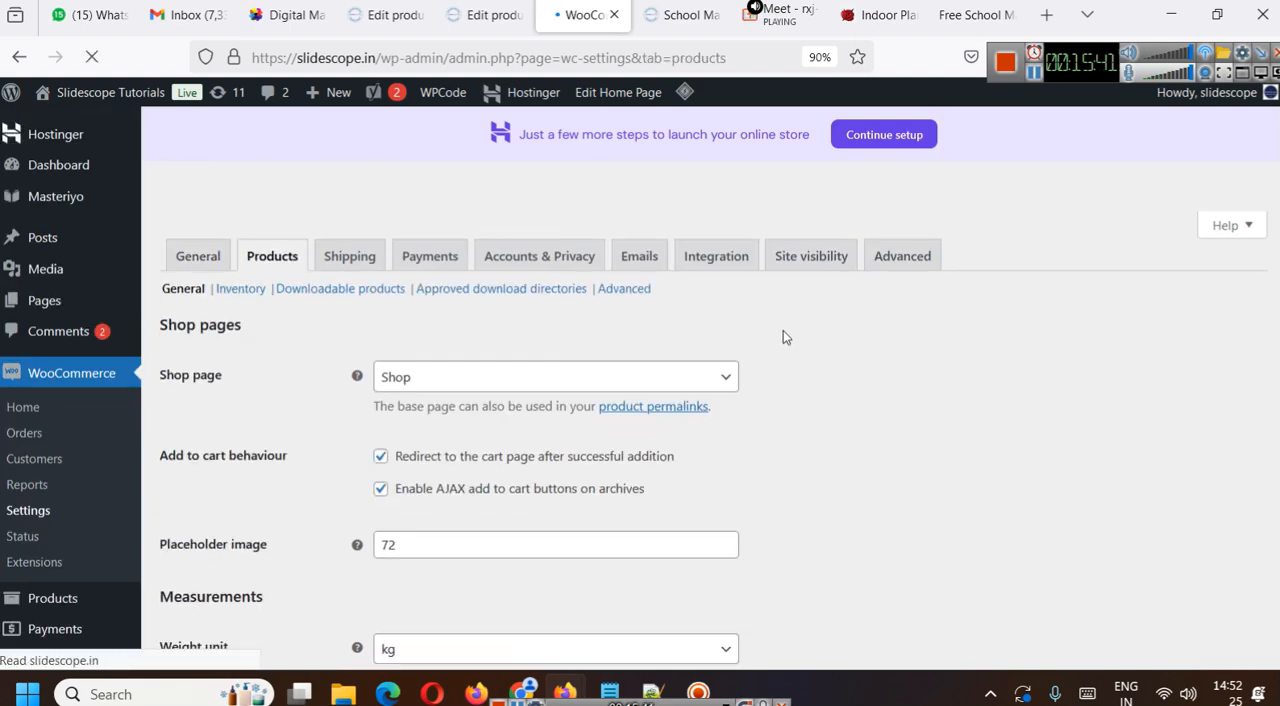
scroll(786, 395, down, 2)
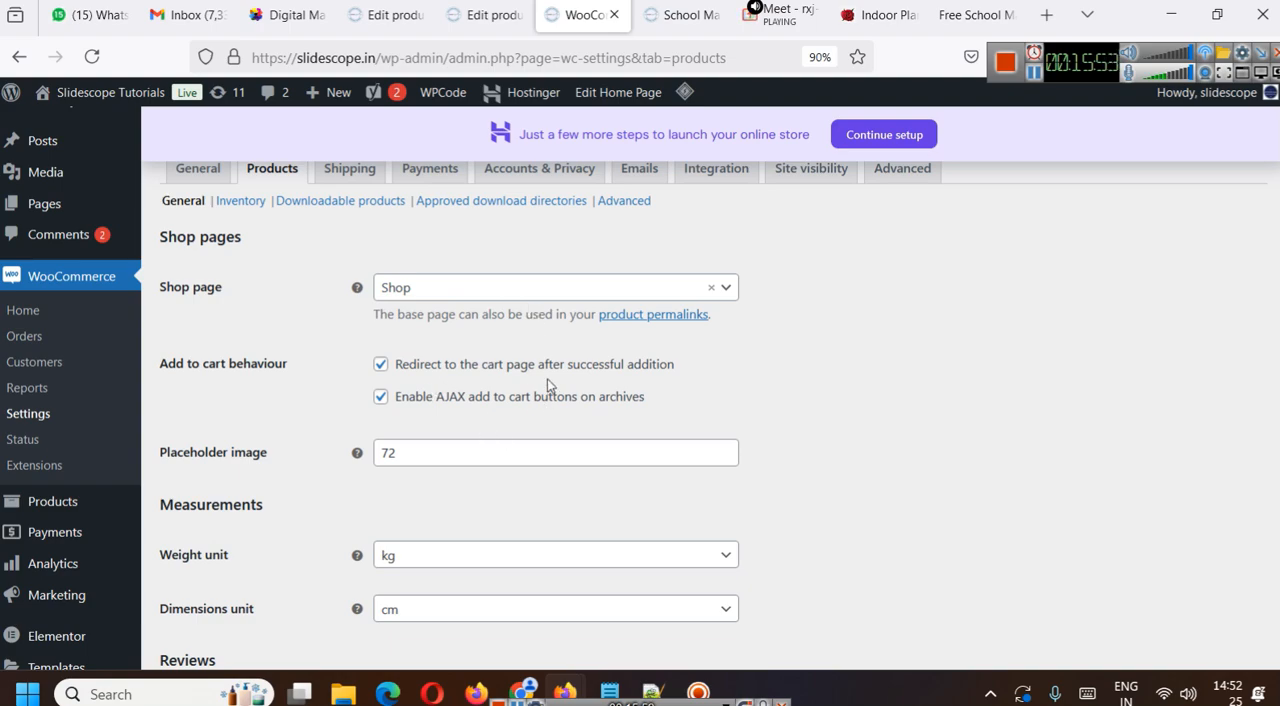
- Add the Premium Plan to the cart from its live page to test the cart redirect
key(ctrl+Tab)
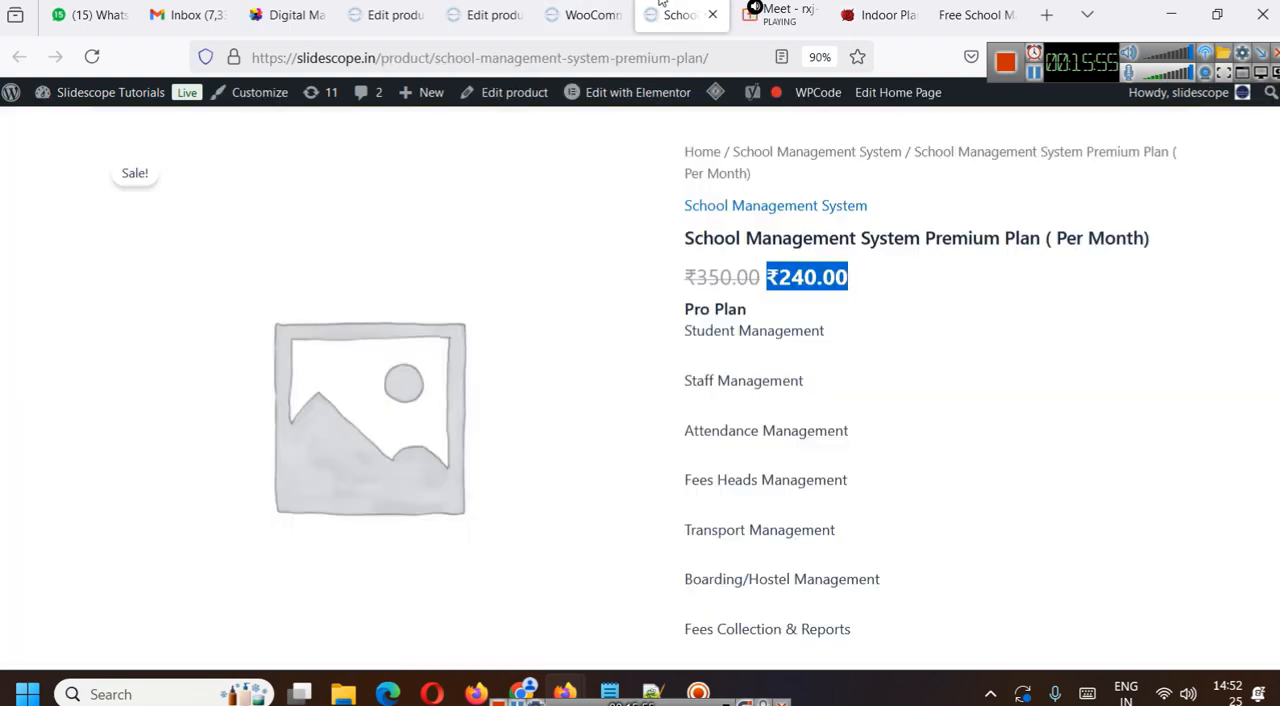
scroll(891, 364, down, 3)
click(812, 343)
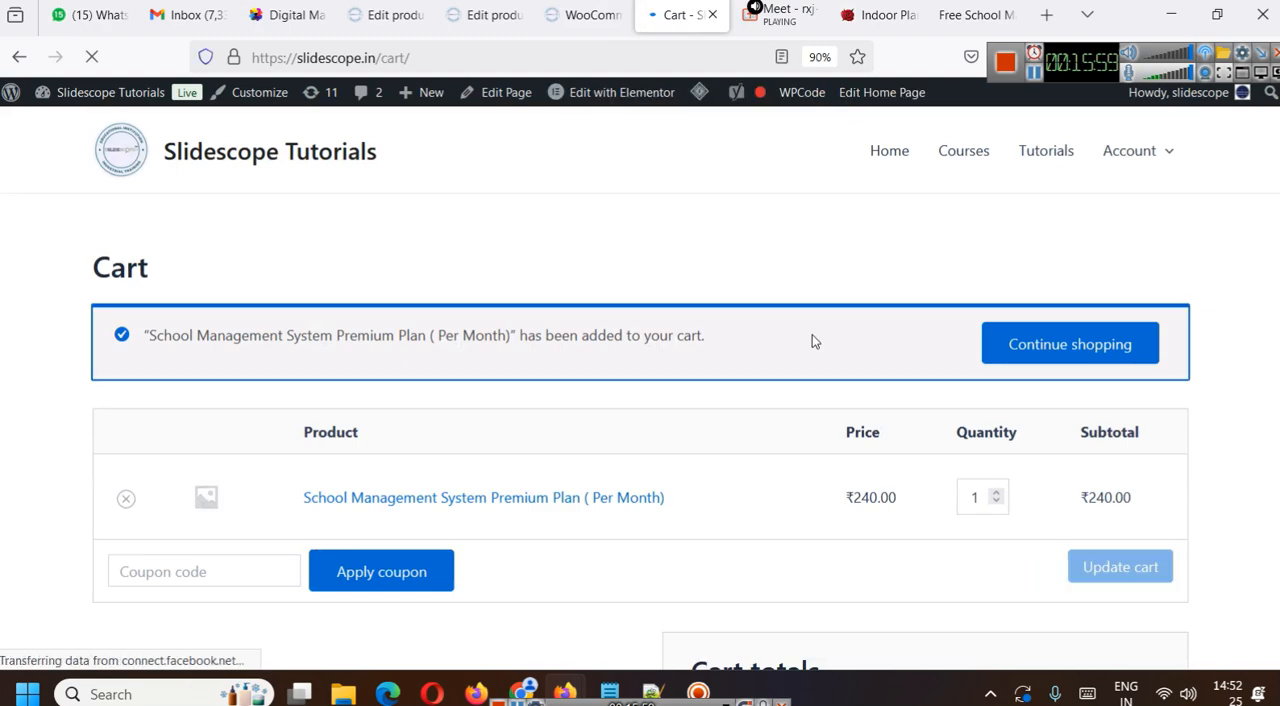
- Turn off redirecting to the cart page after successful addition and save the product settings
click(585, 14)
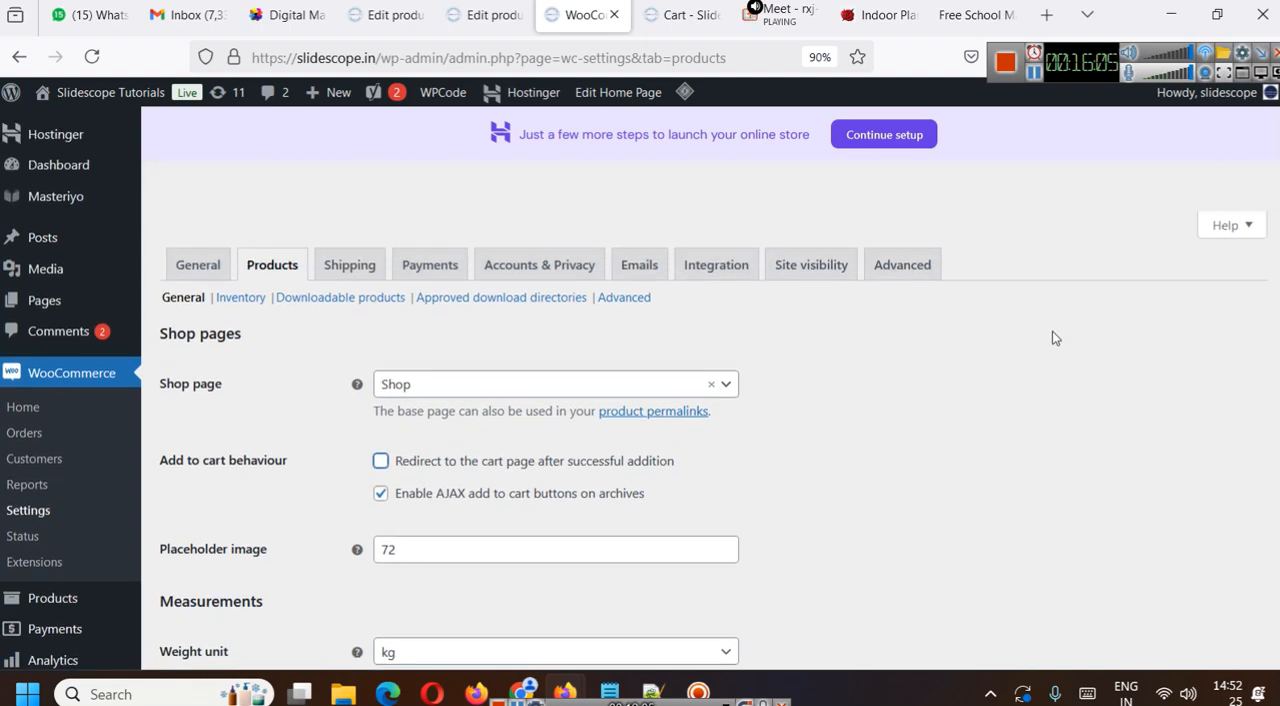
scroll(930, 370, down, 5)
click(213, 433)
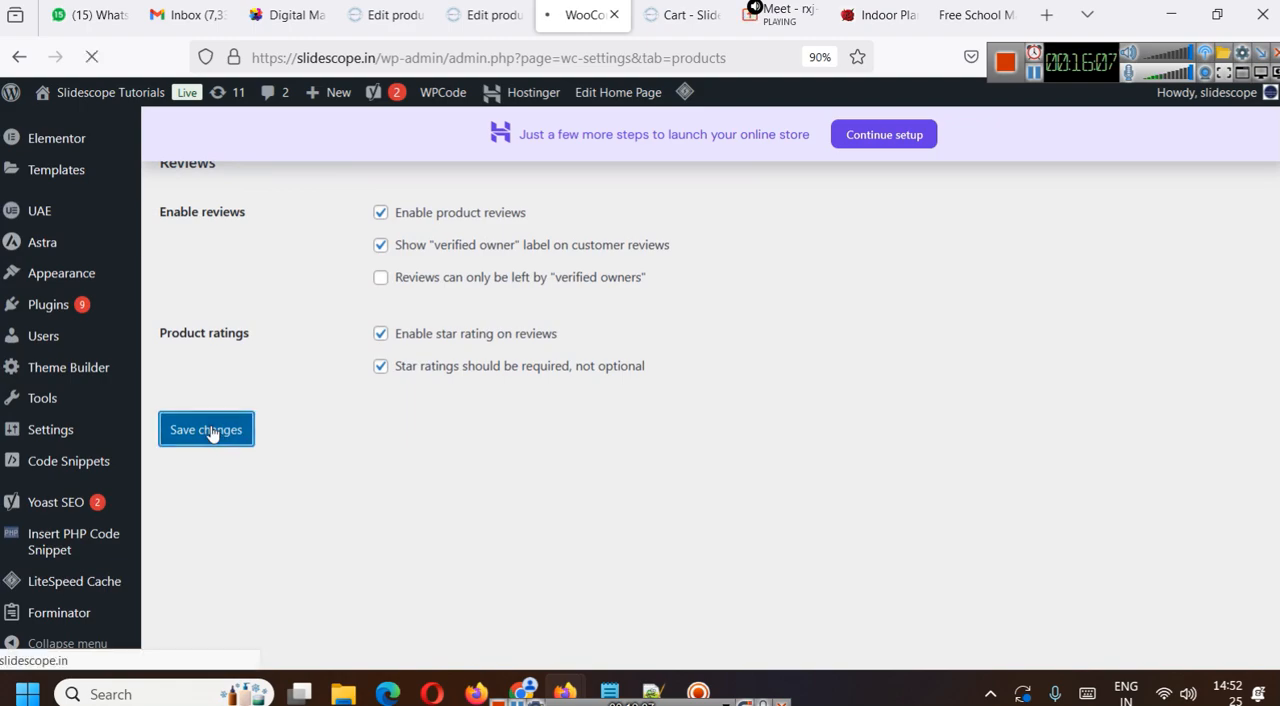
- Go back to the Premium Plan's live page, add the plan to the cart again and view the cart
click(684, 18)
click(18, 60)
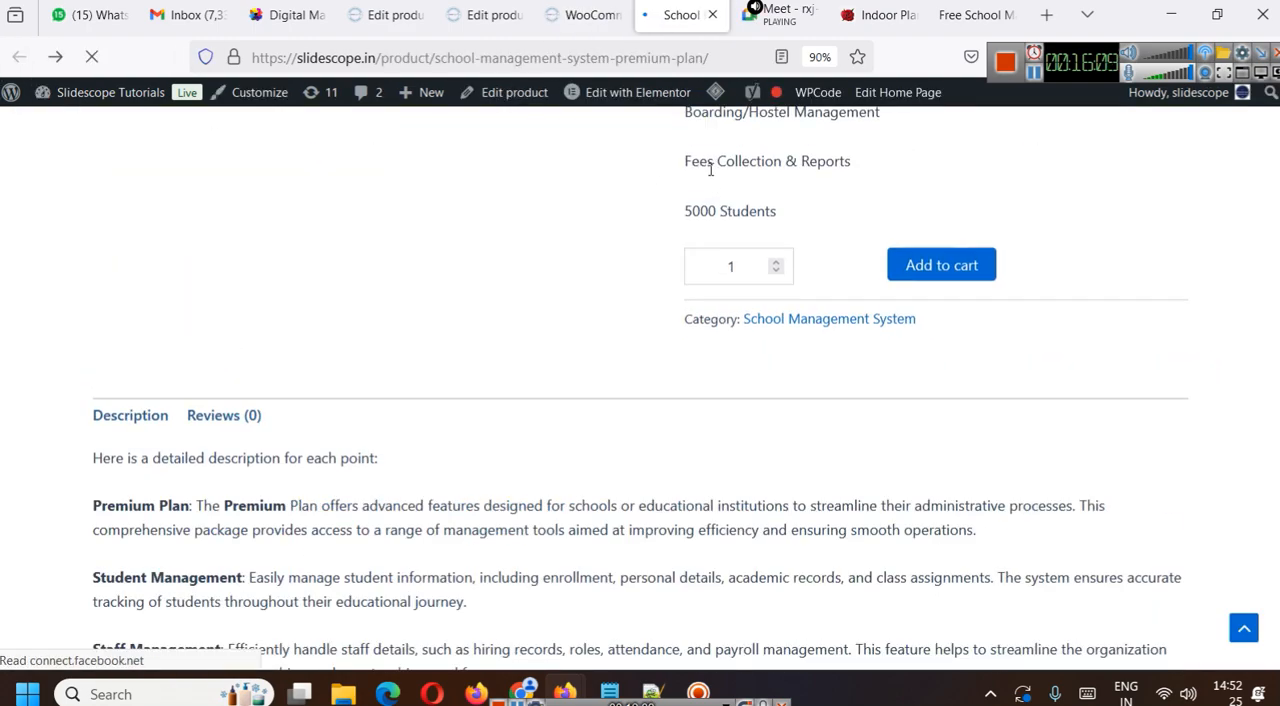
scroll(894, 443, up, 5)
scroll(899, 443, down, 4)
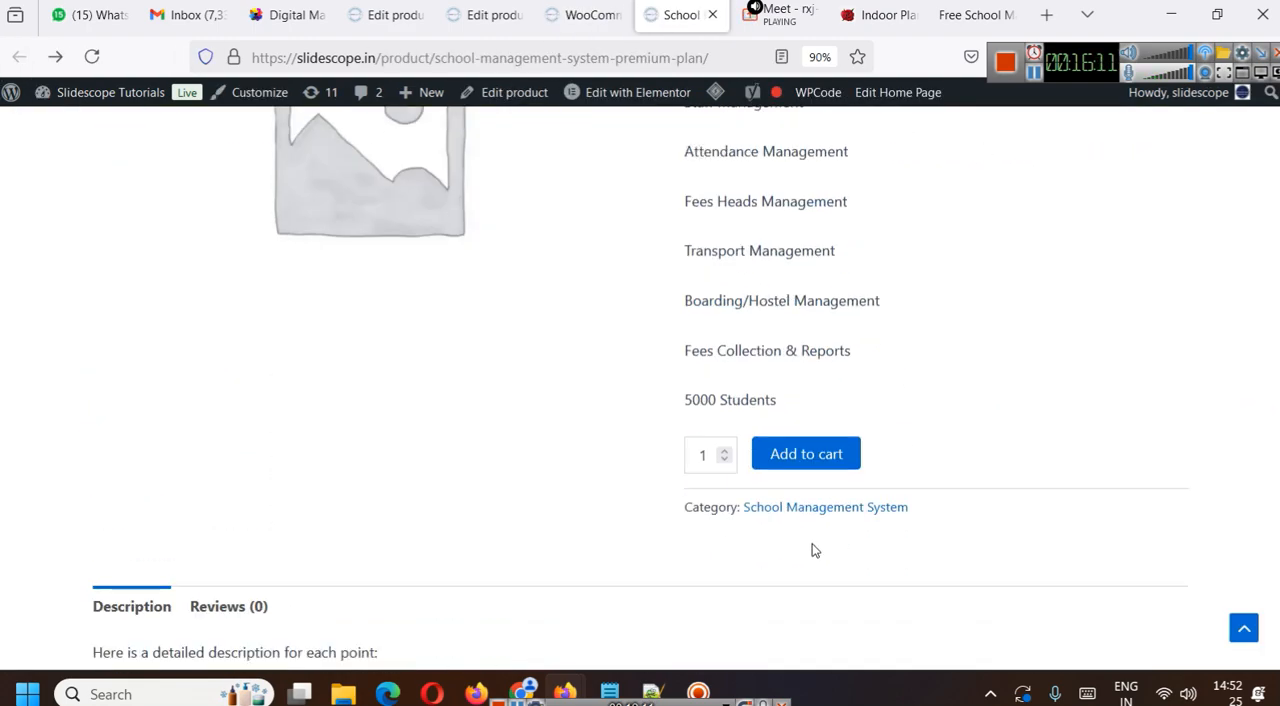
click(816, 466)
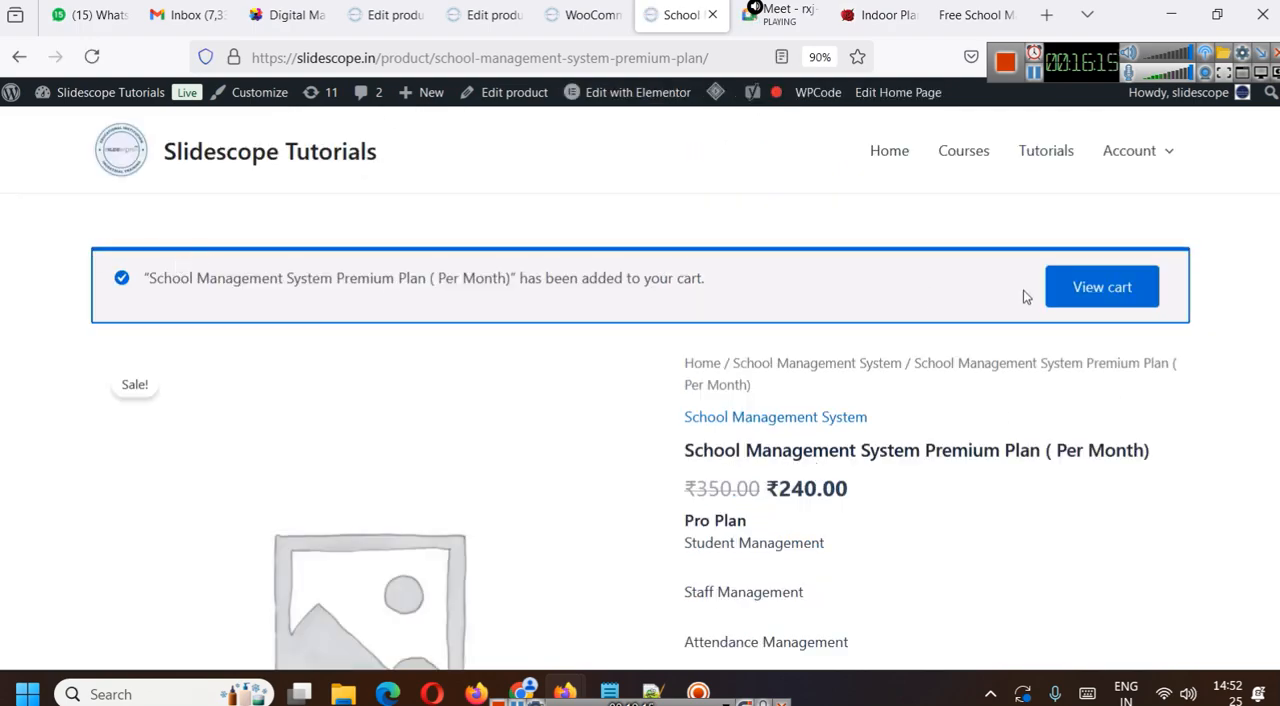
click(1107, 305)
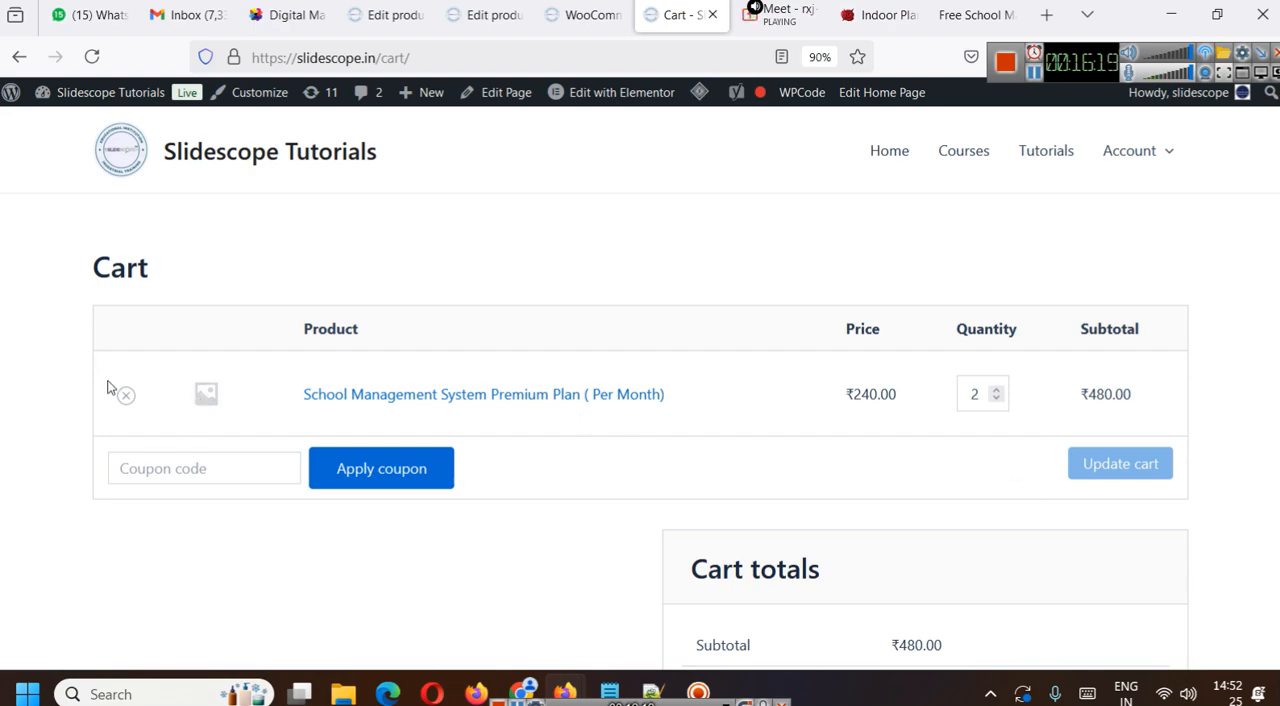
- Remove the Premium Plan from the cart and reload its live product page
click(126, 395)
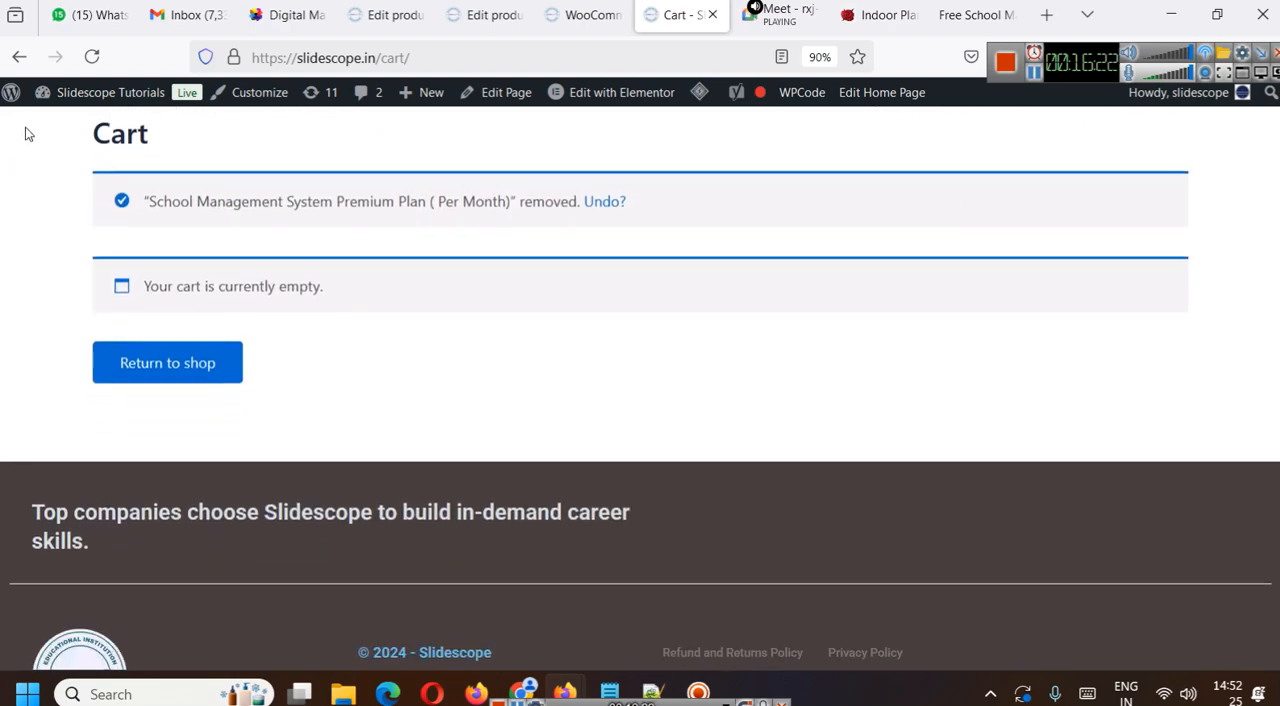
click(19, 57)
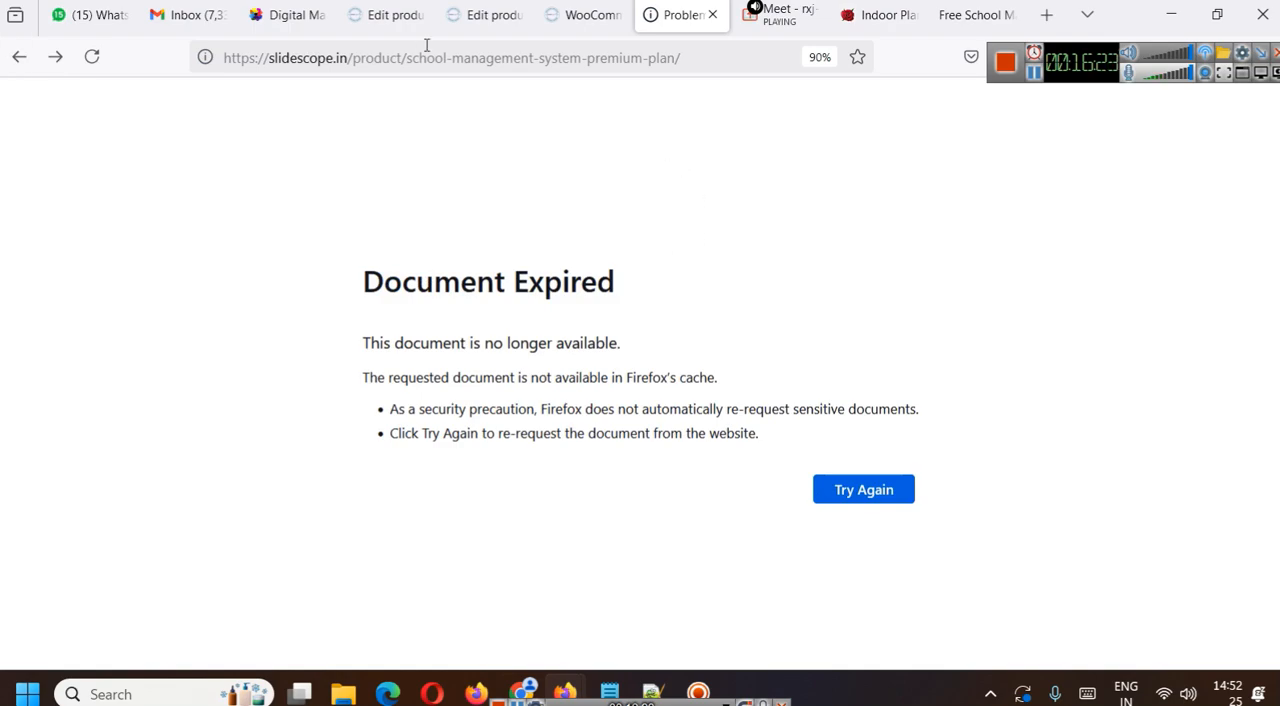
click(421, 47)
key(Return)
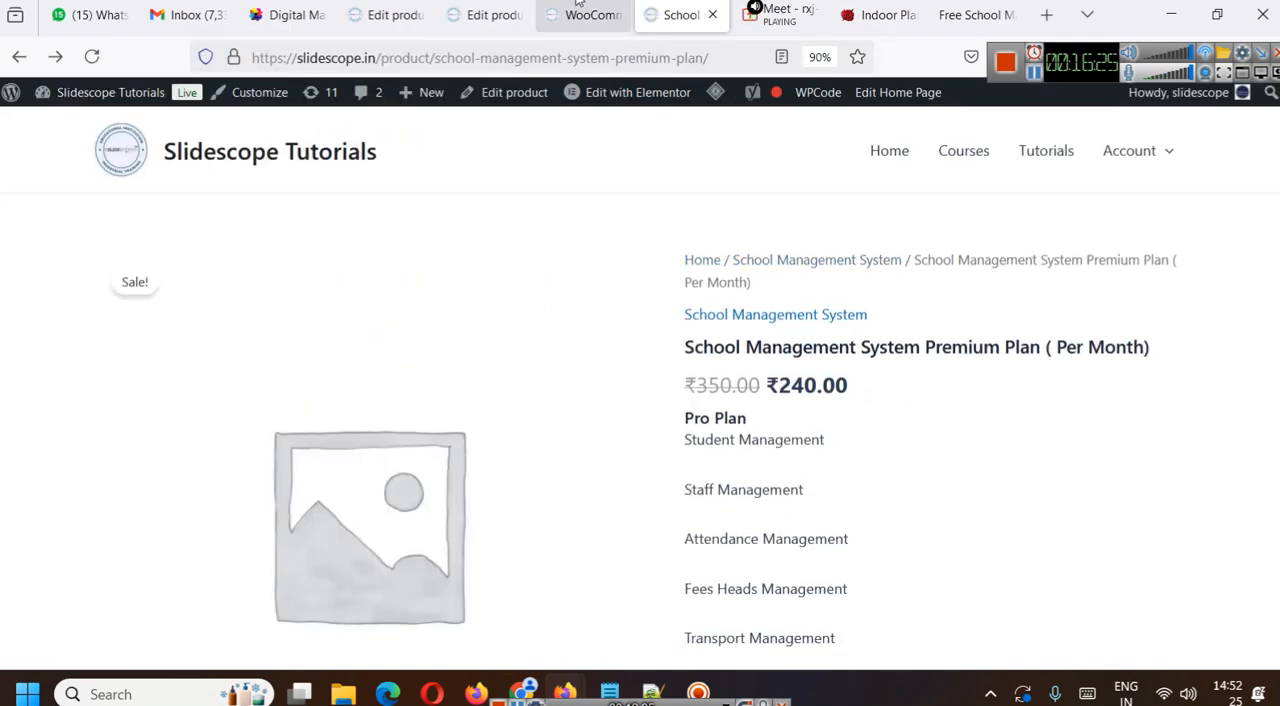
- Read the help for the placeholder image setting and examine the placeholder image on the Premium Plan's live page
click(585, 14)
scroll(610, 403, down, 2)
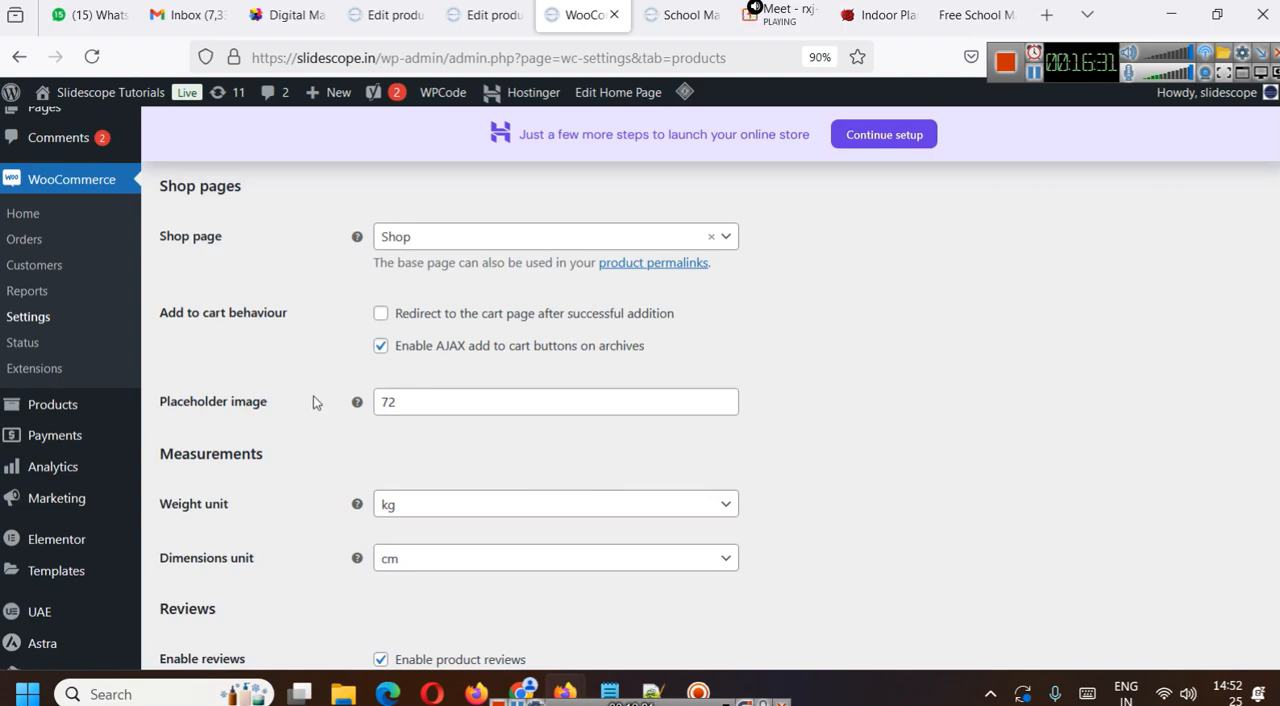
mouse_move(360, 405)
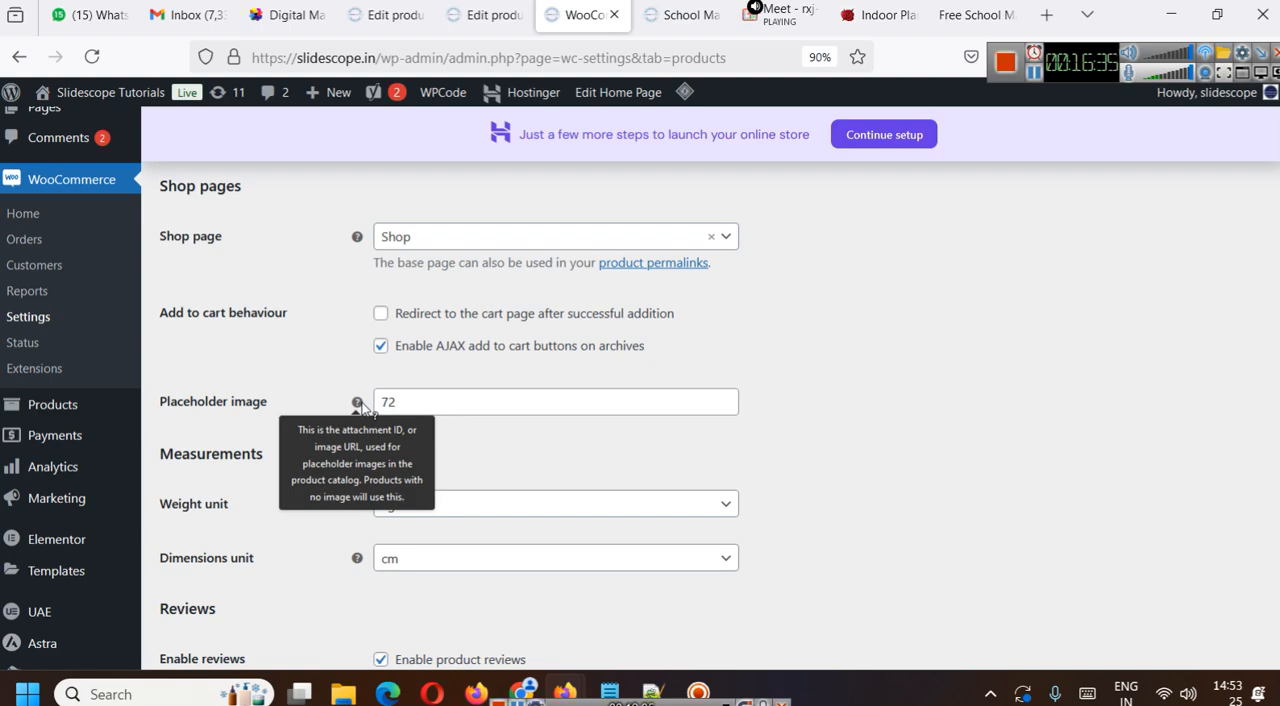
click(685, 14)
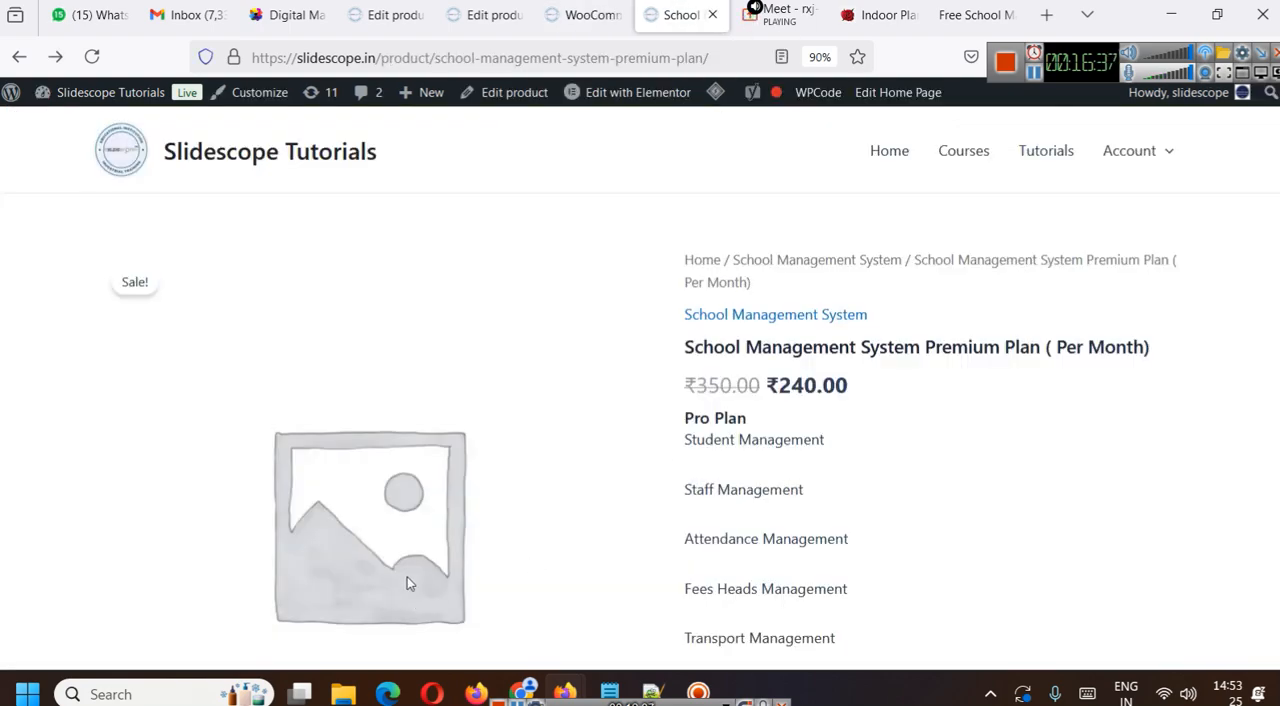
scroll(415, 560, down, 3)
scroll(538, 539, up, 2)
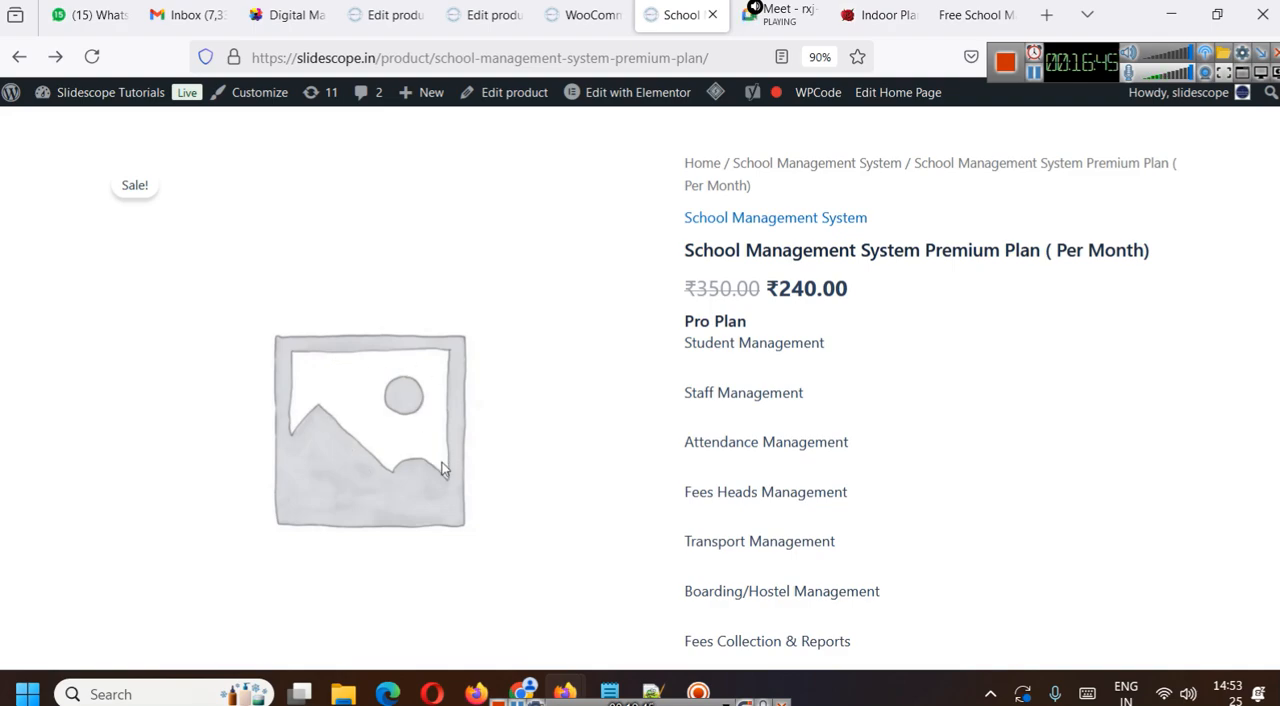
scroll(436, 467, down, 2)
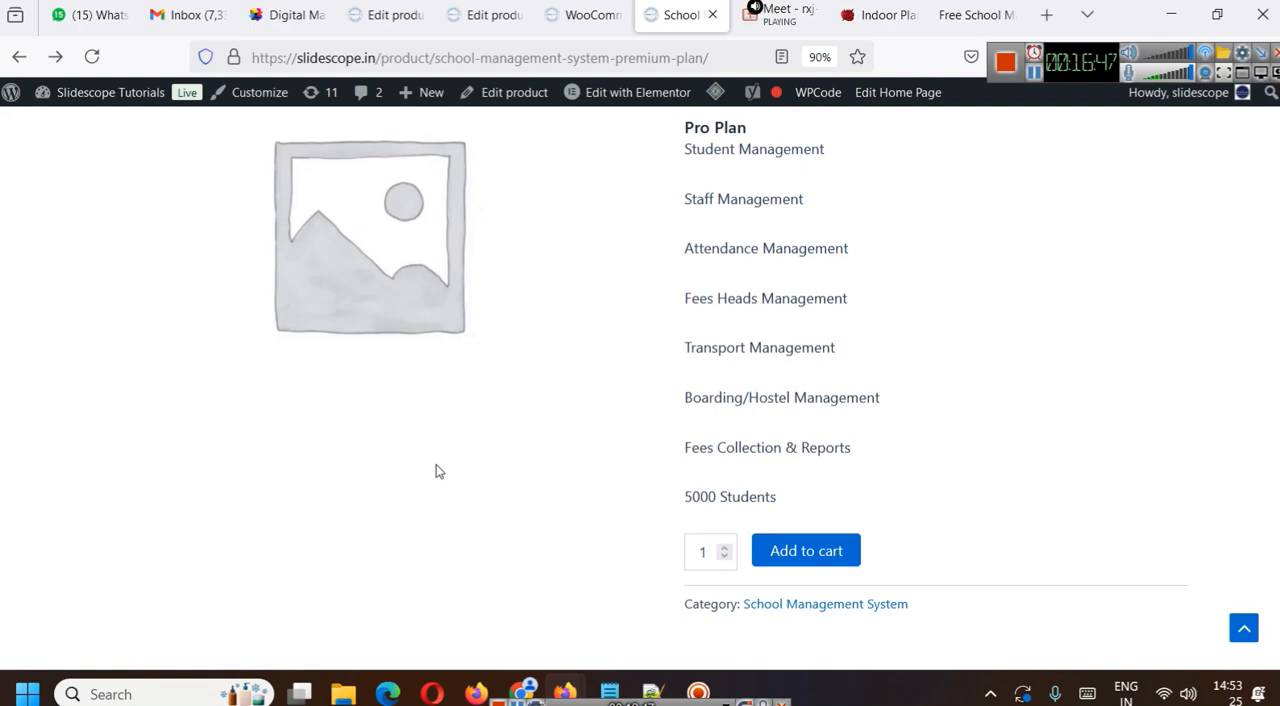
scroll(436, 467, up, 2)
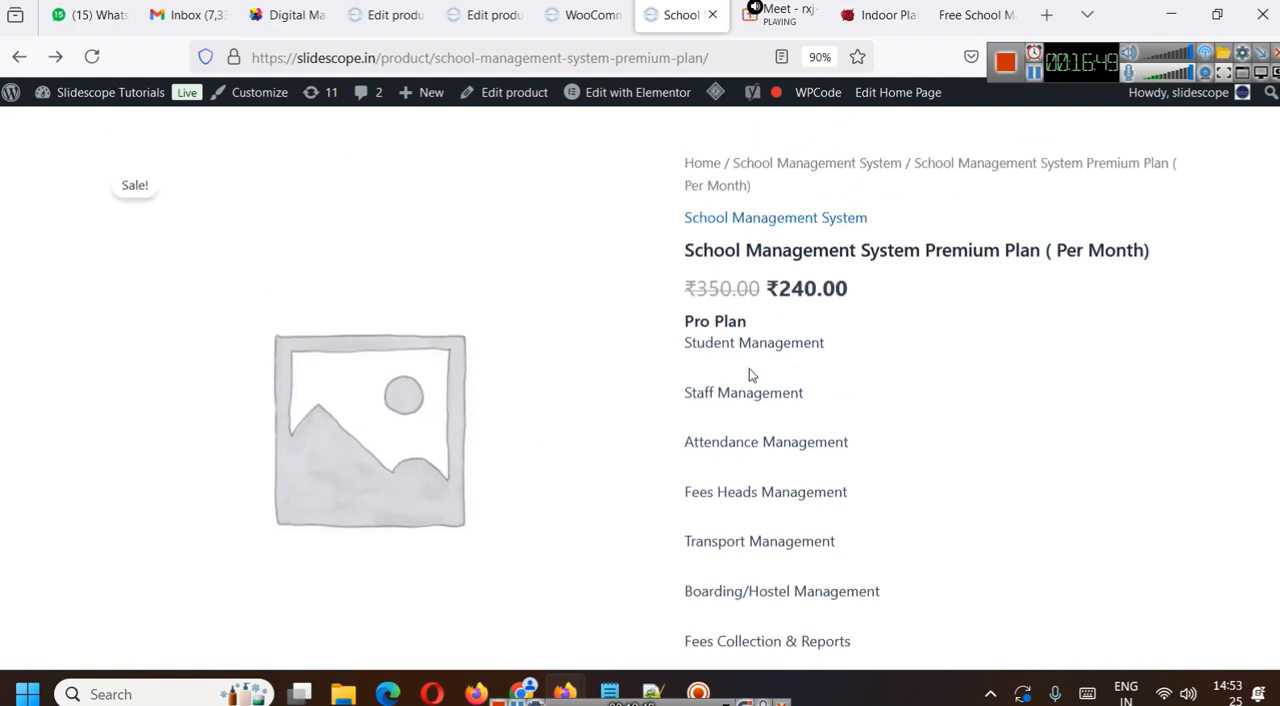
- Format the lines from Student Management to 1200 Students in the Pro Plan's short description as a bulleted list
click(592, 15)
click(480, 14)
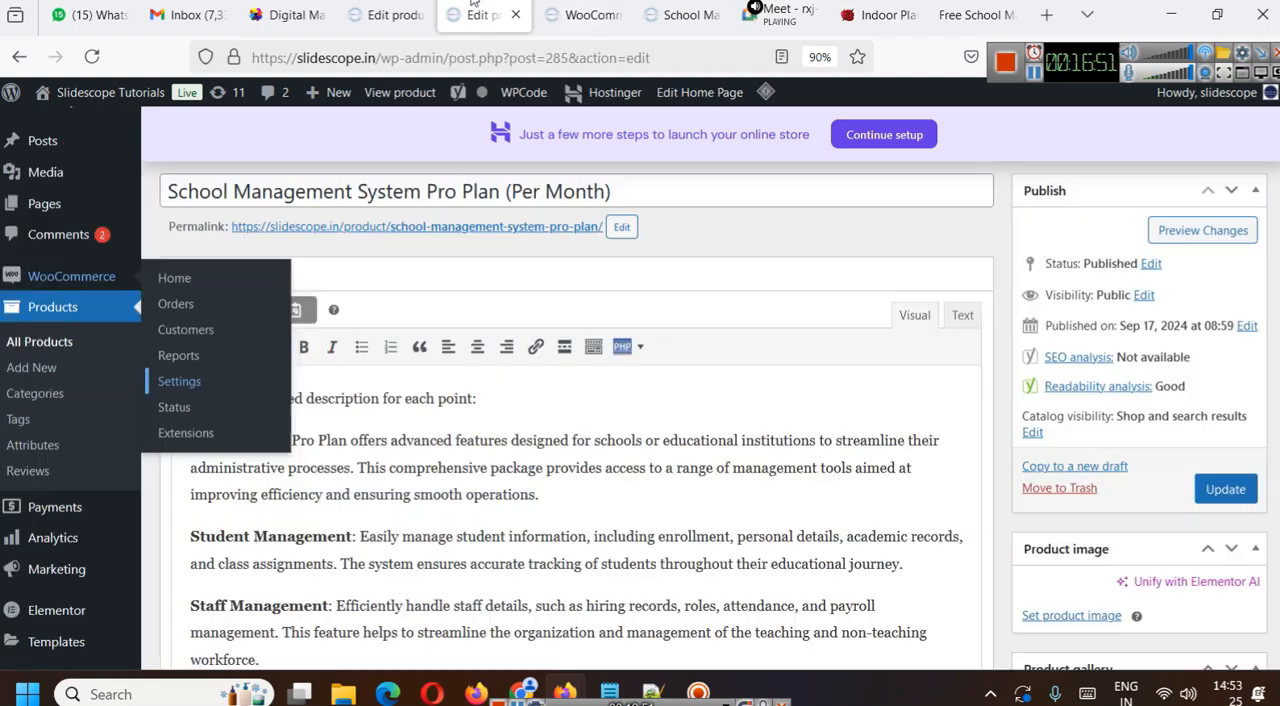
scroll(792, 427, down, 4)
scroll(790, 431, down, 20)
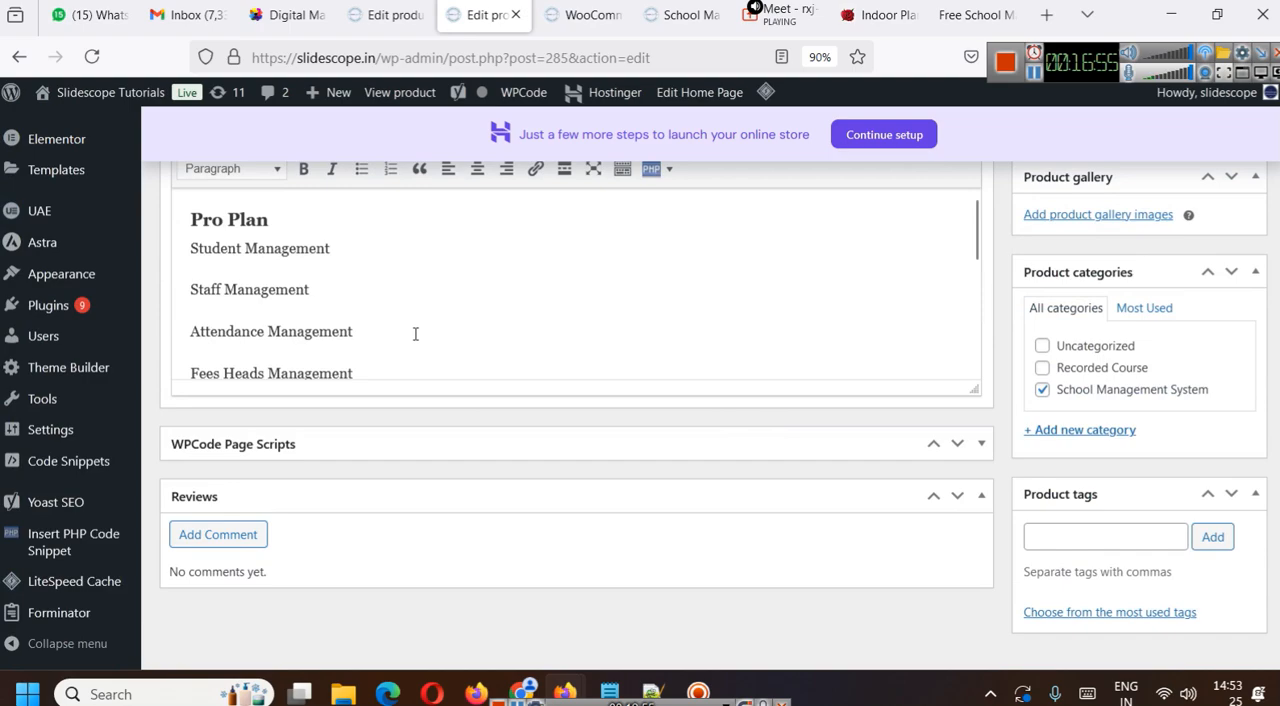
scroll(420, 334, down, 5)
scroll(420, 334, up, 2)
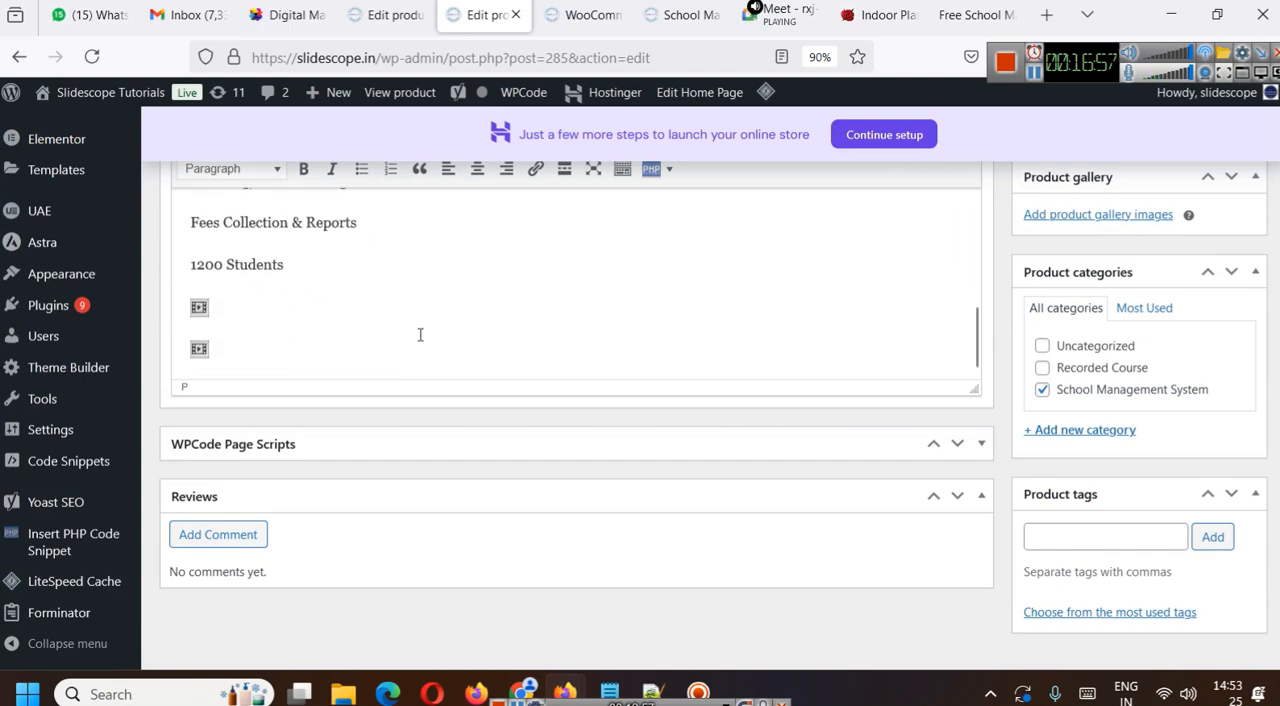
drag(314, 347, 172, 250)
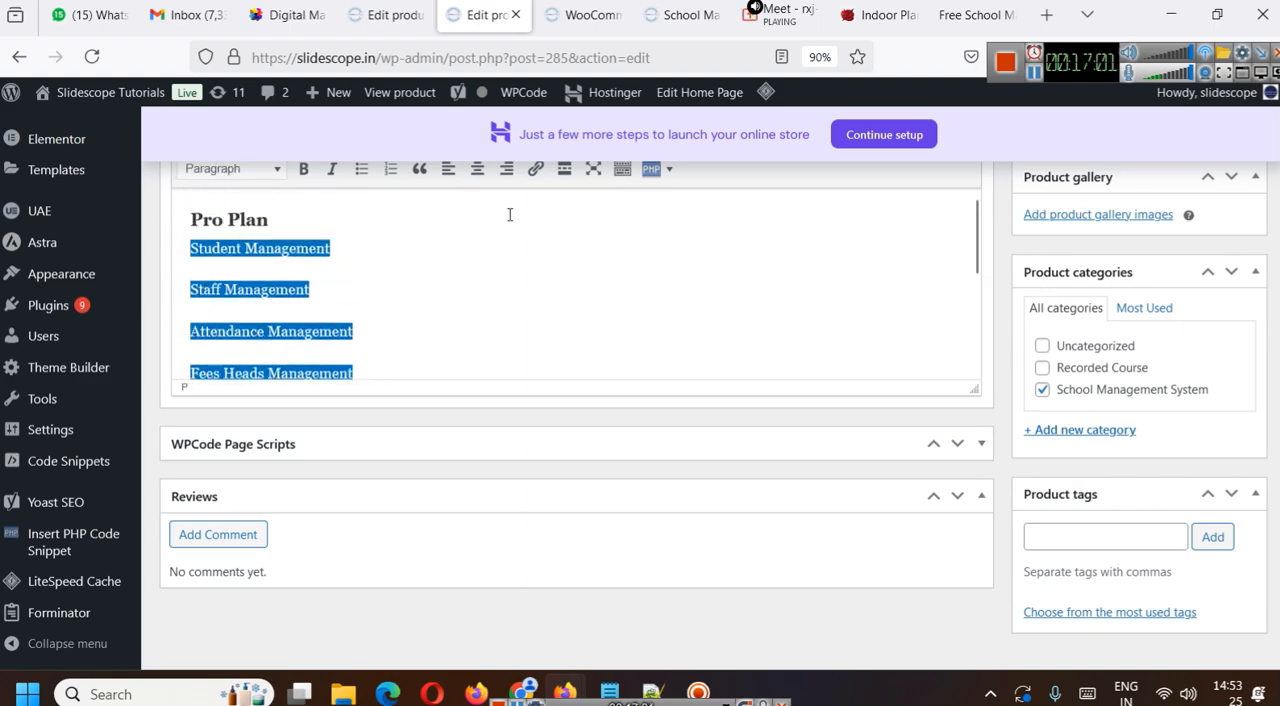
scroll(466, 254, up, 1)
click(360, 268)
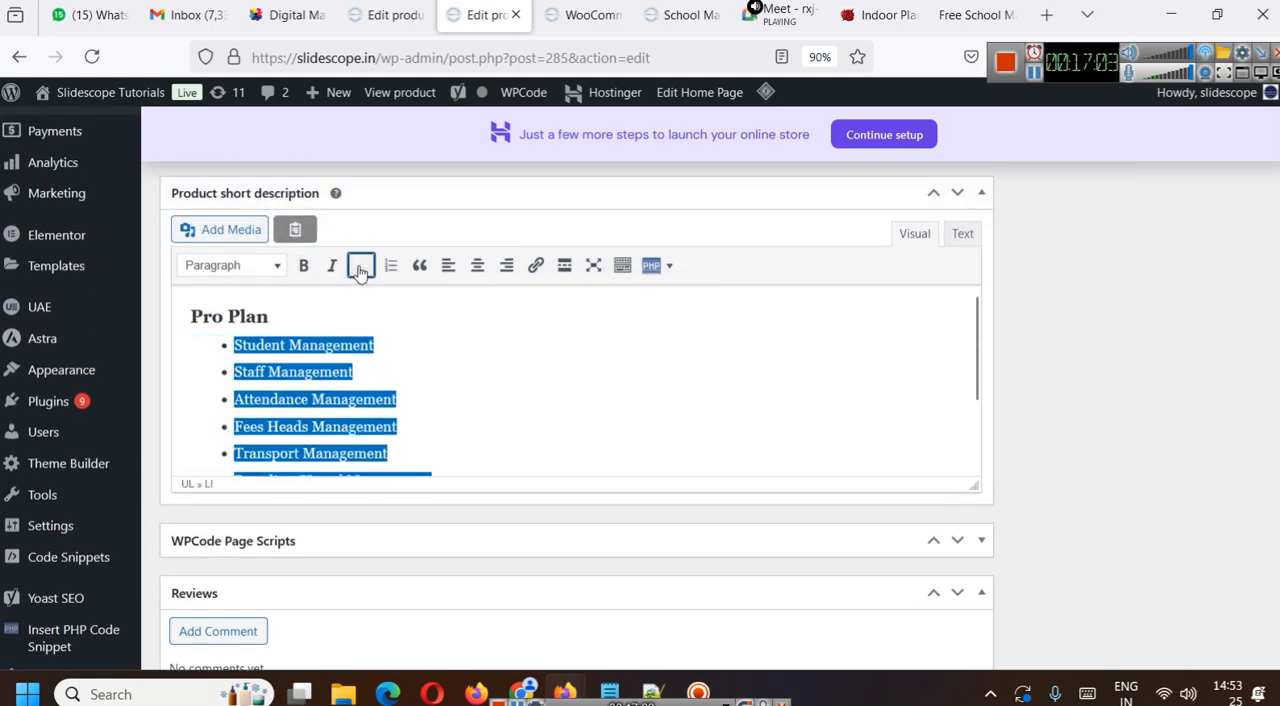
click(457, 397)
- Check the Pro Plan's short description and update the product
scroll(457, 397, down, 2)
scroll(1270, 442, up, 5)
scroll(1270, 442, up, 15)
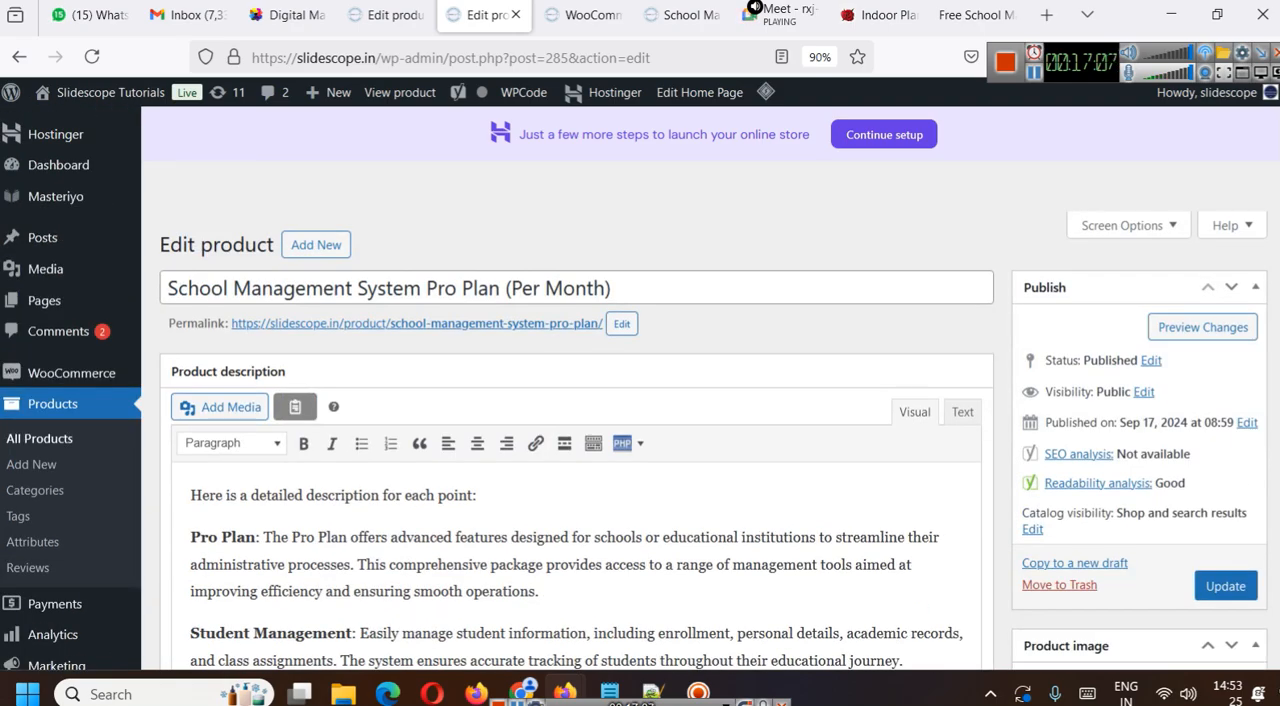
click(1230, 587)
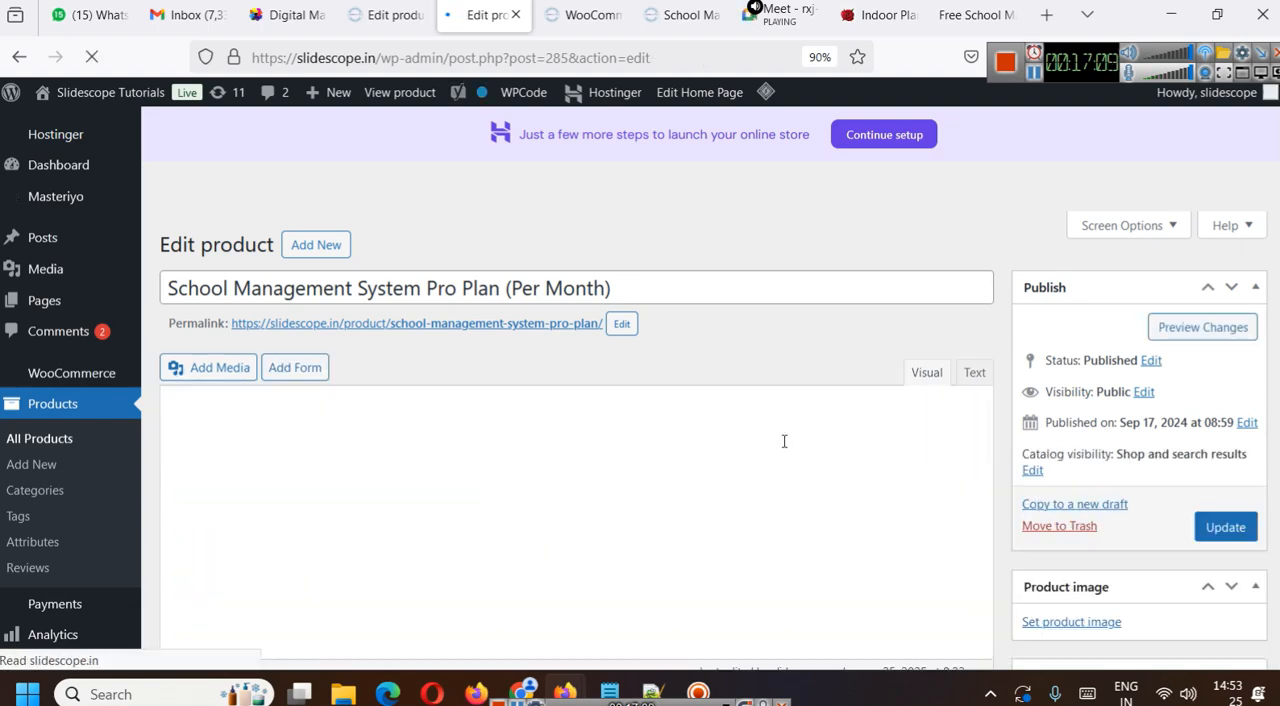
- Open the Pro Plan's live page and examine the bulleted short description and the detailed description
click(432, 323)
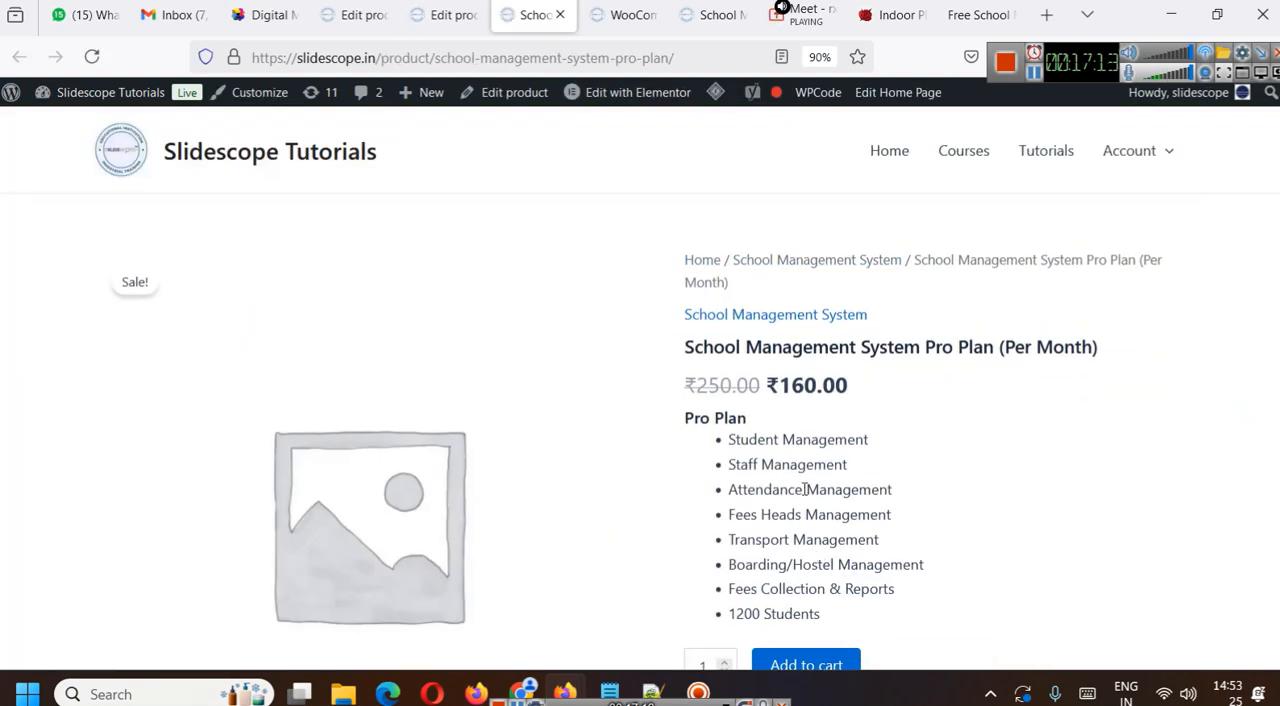
scroll(814, 500, down, 2)
scroll(815, 500, up, 2)
scroll(720, 440, down, 1)
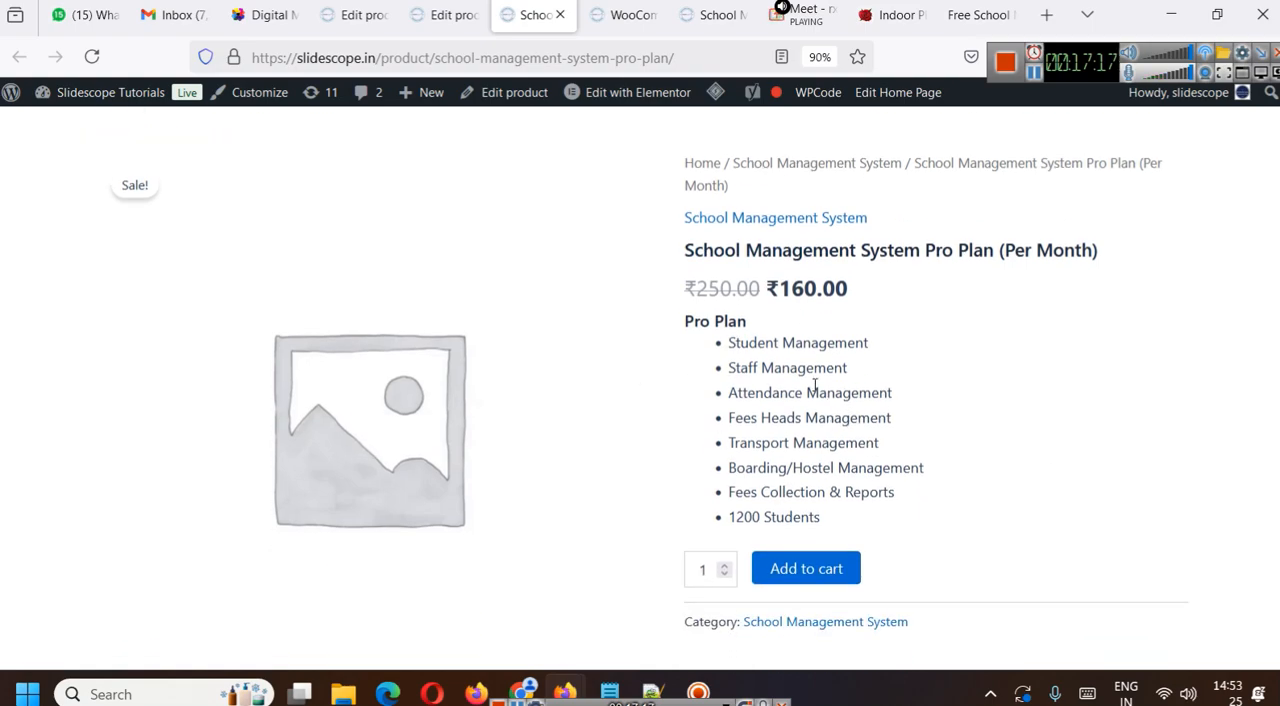
scroll(836, 410, down, 5)
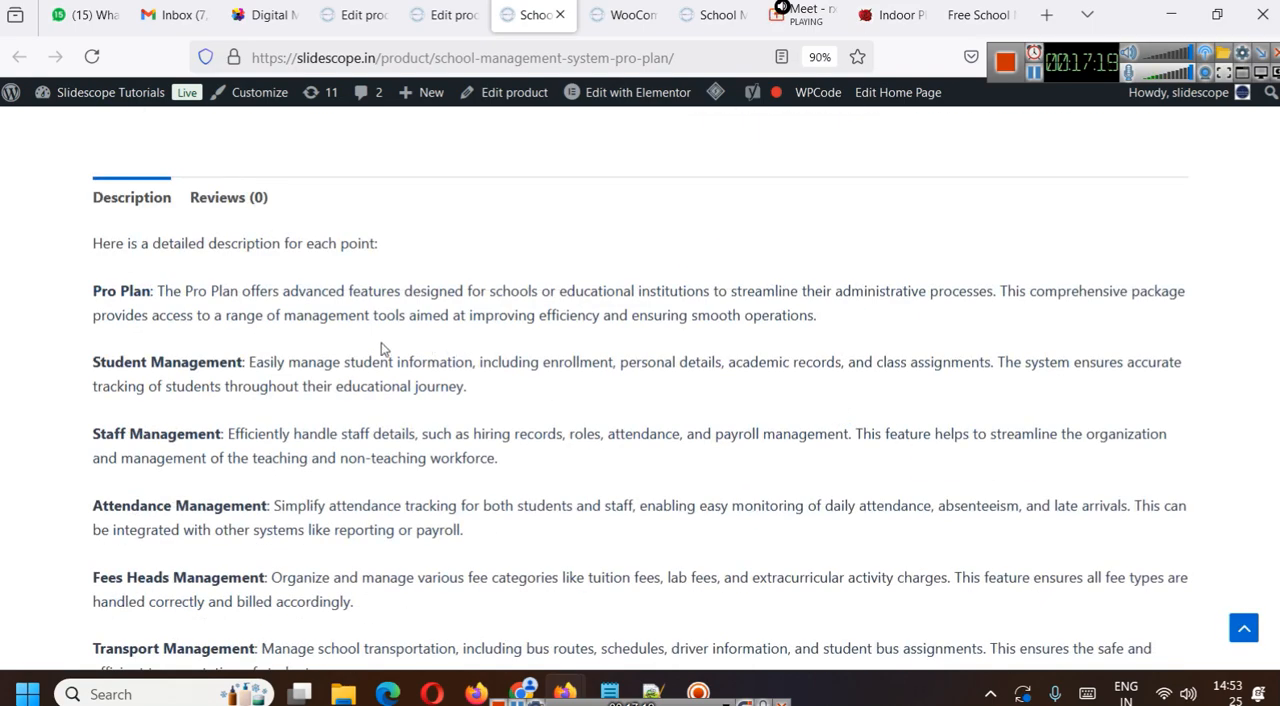
scroll(295, 354, down, 2)
scroll(193, 311, down, 3)
scroll(304, 330, up, 10)
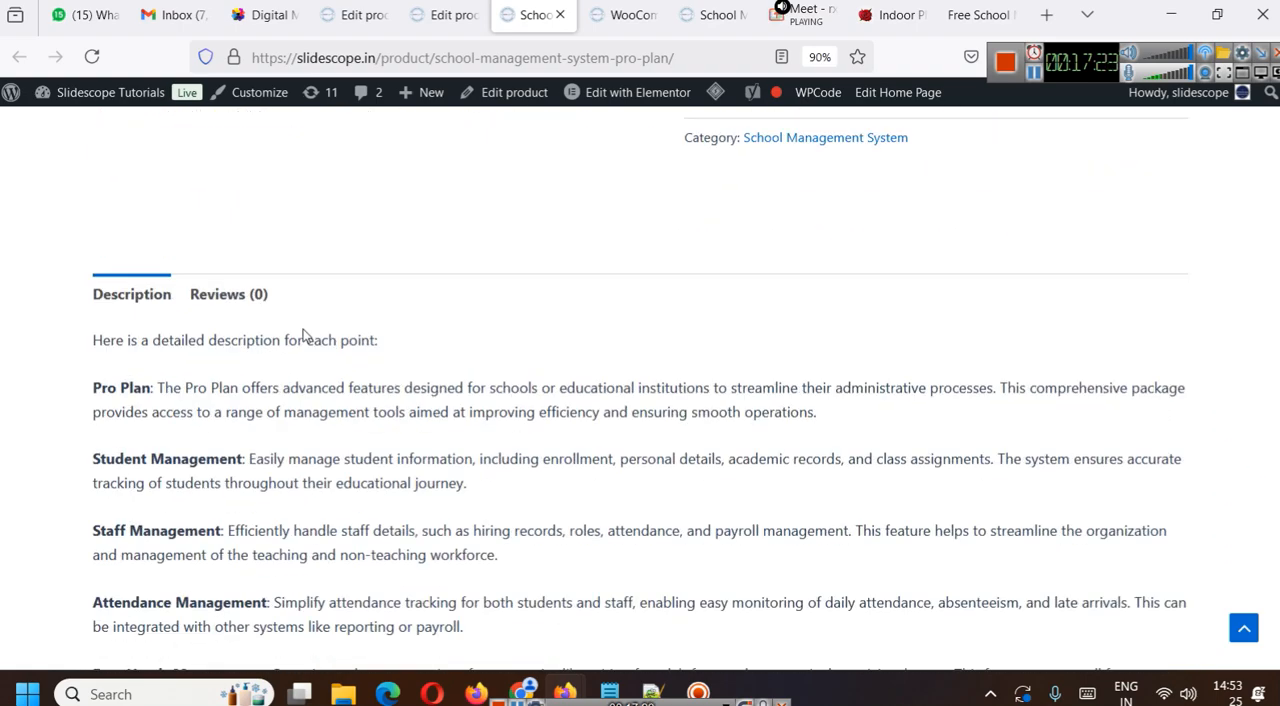
- Return to the Pro Plan's edit page and review its title, description and publishing options
click(477, 5)
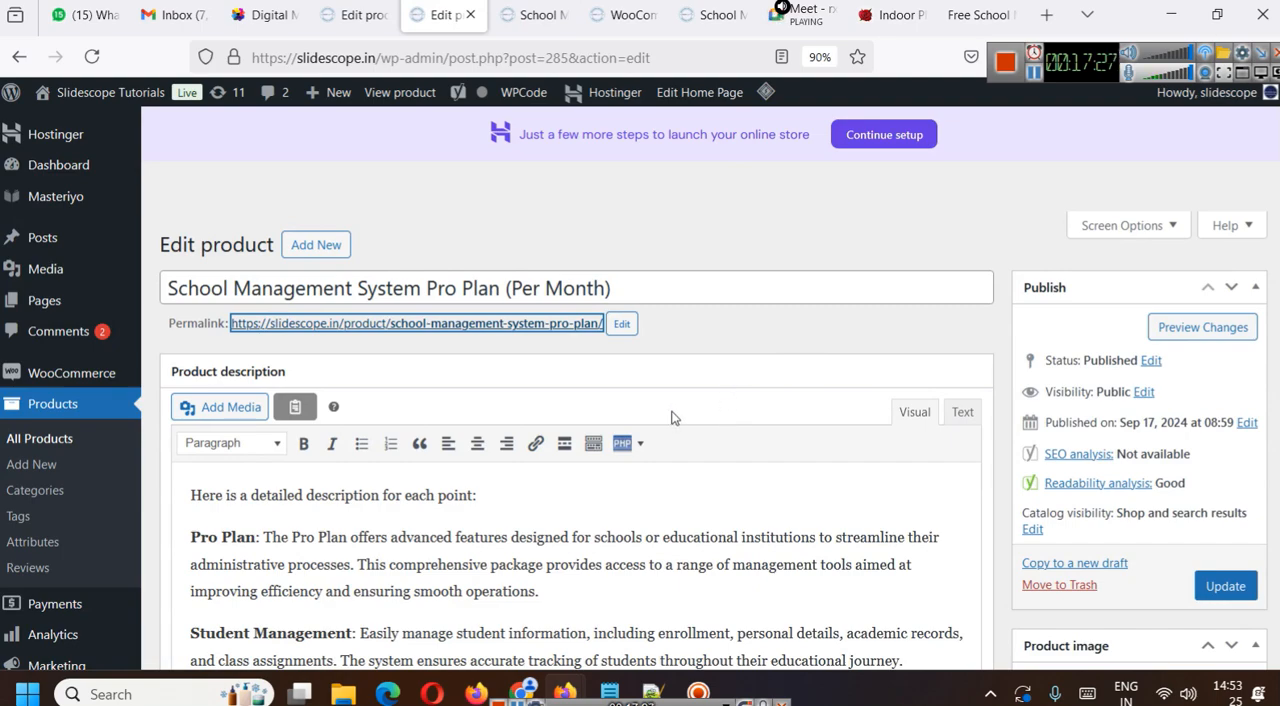
scroll(694, 503, down, 2)
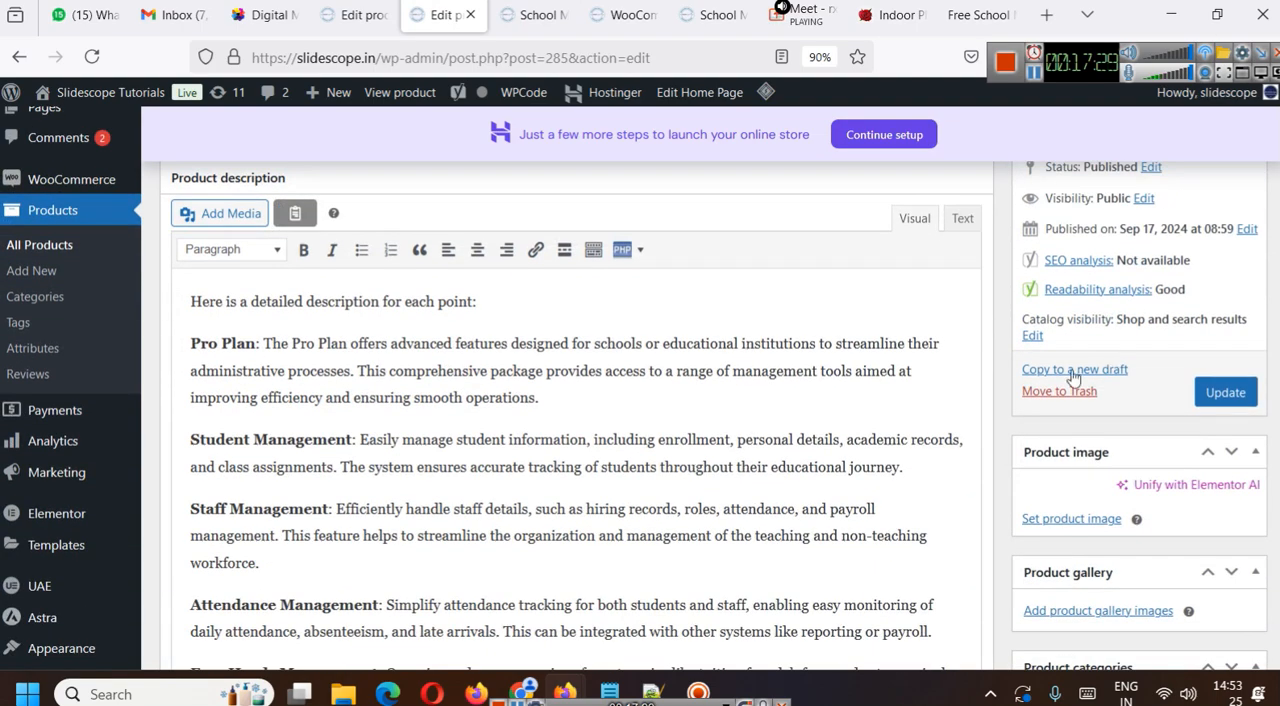
scroll(775, 353, up, 2)
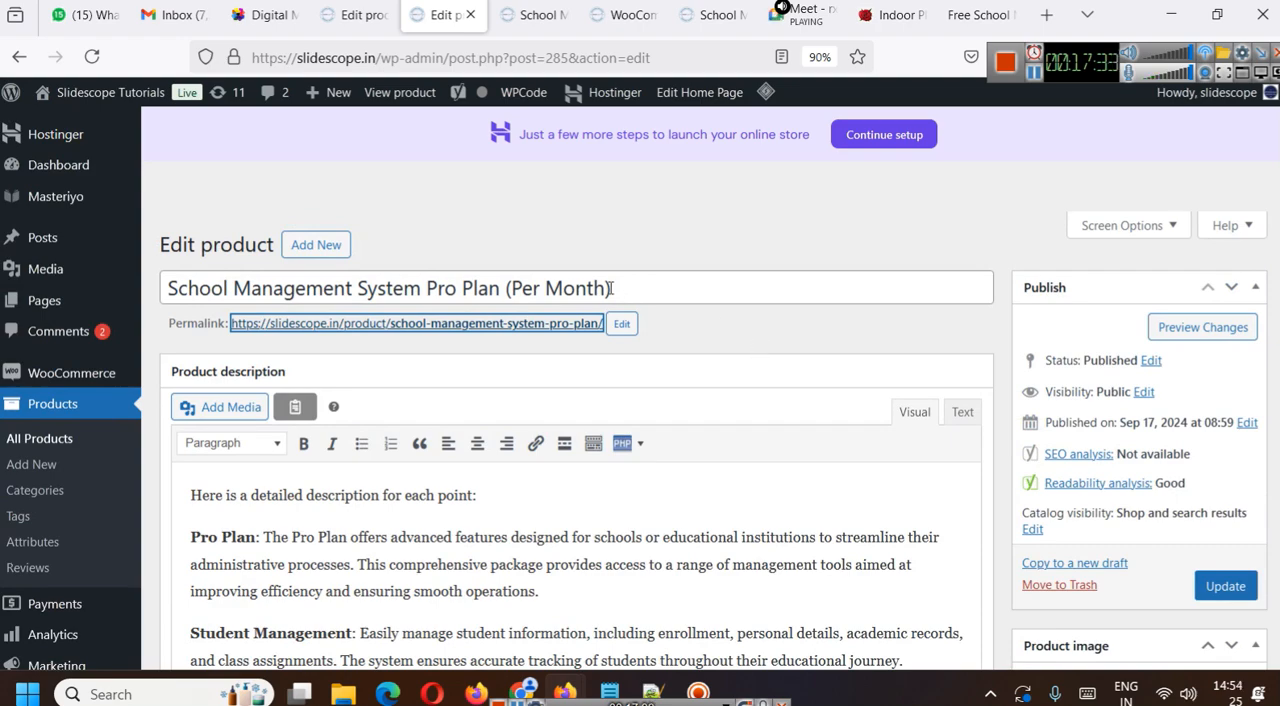
click(377, 6)
click(537, 14)
- In the WooCommerce product settings, restrict reviews to verified owners only and save the changes
click(620, 14)
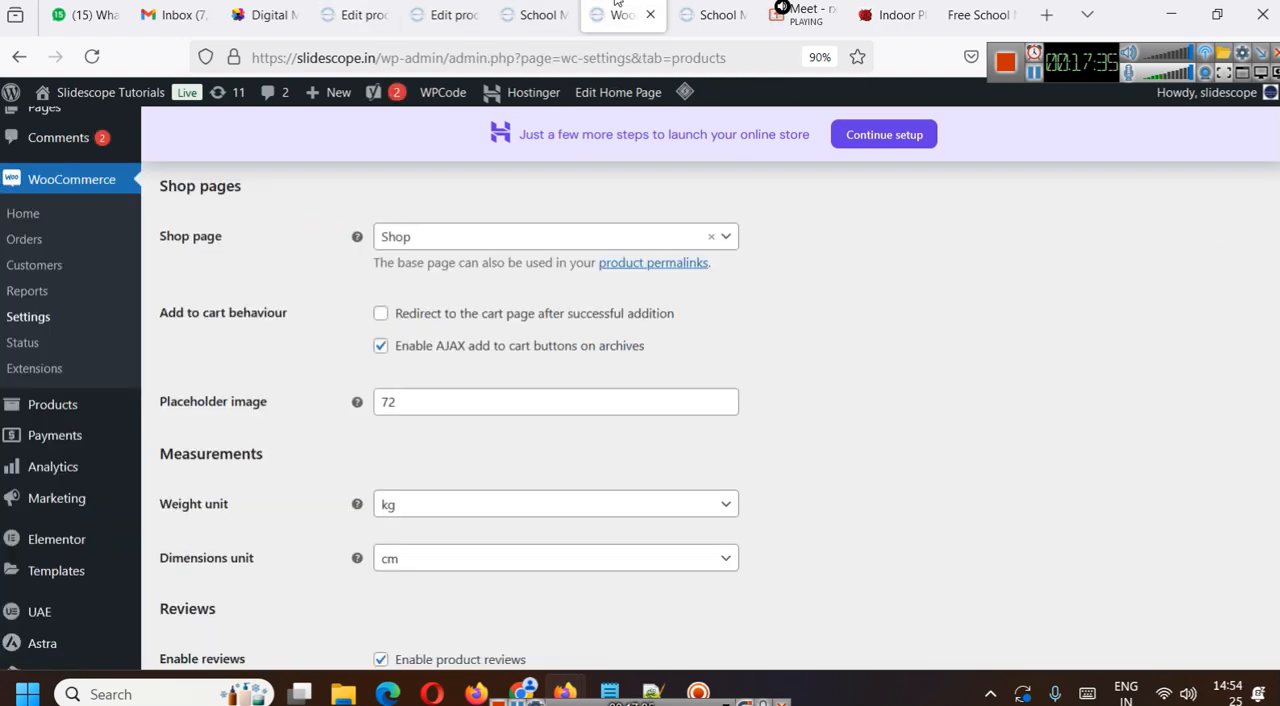
scroll(724, 372, up, 2)
scroll(724, 372, down, 5)
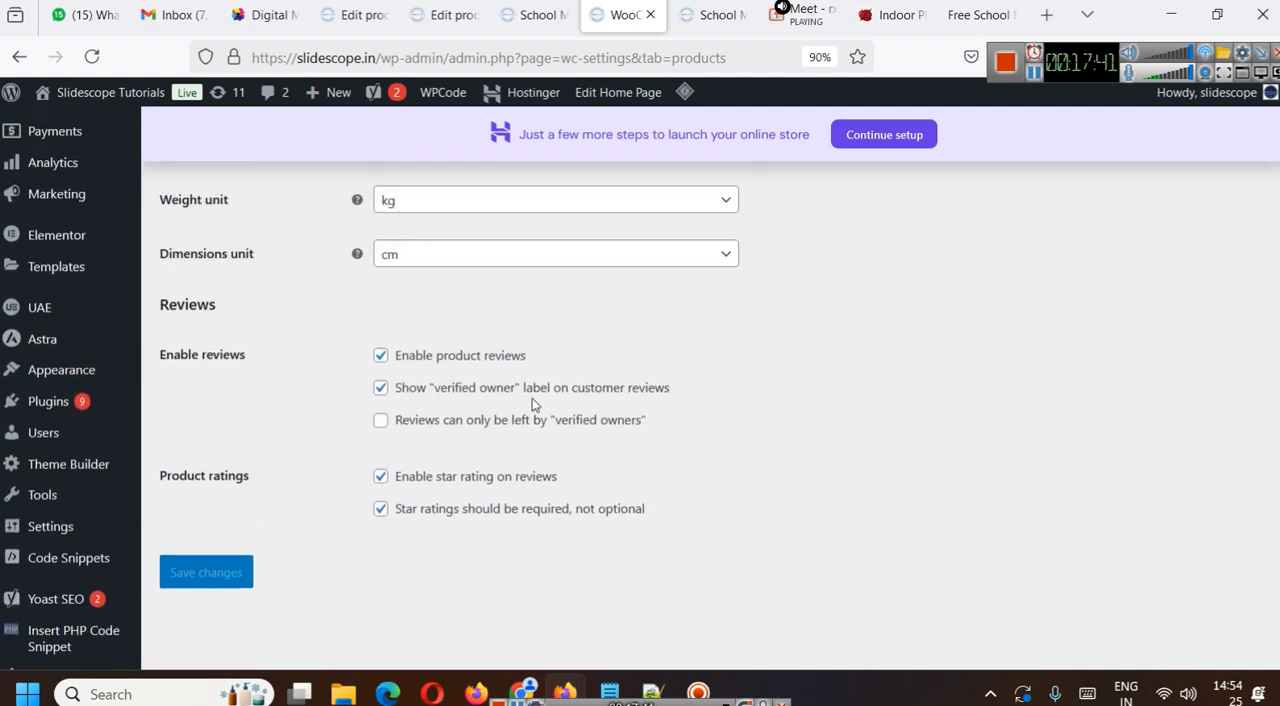
click(381, 420)
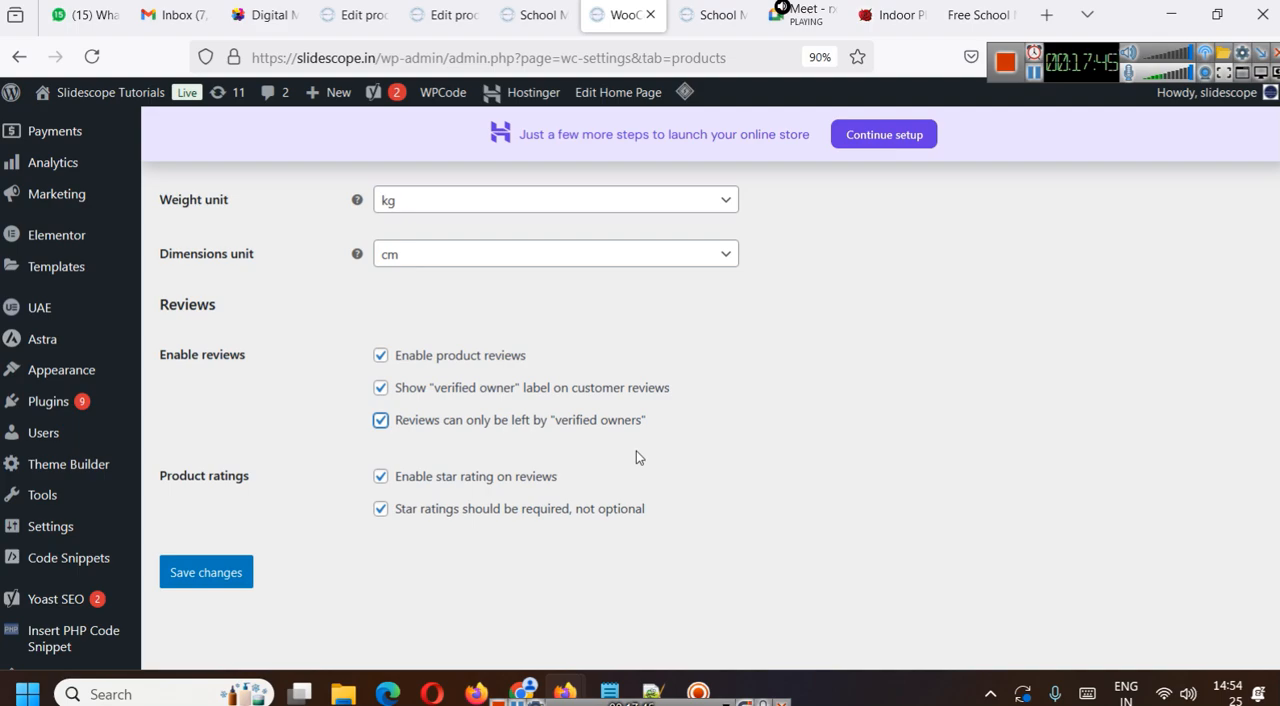
click(192, 581)
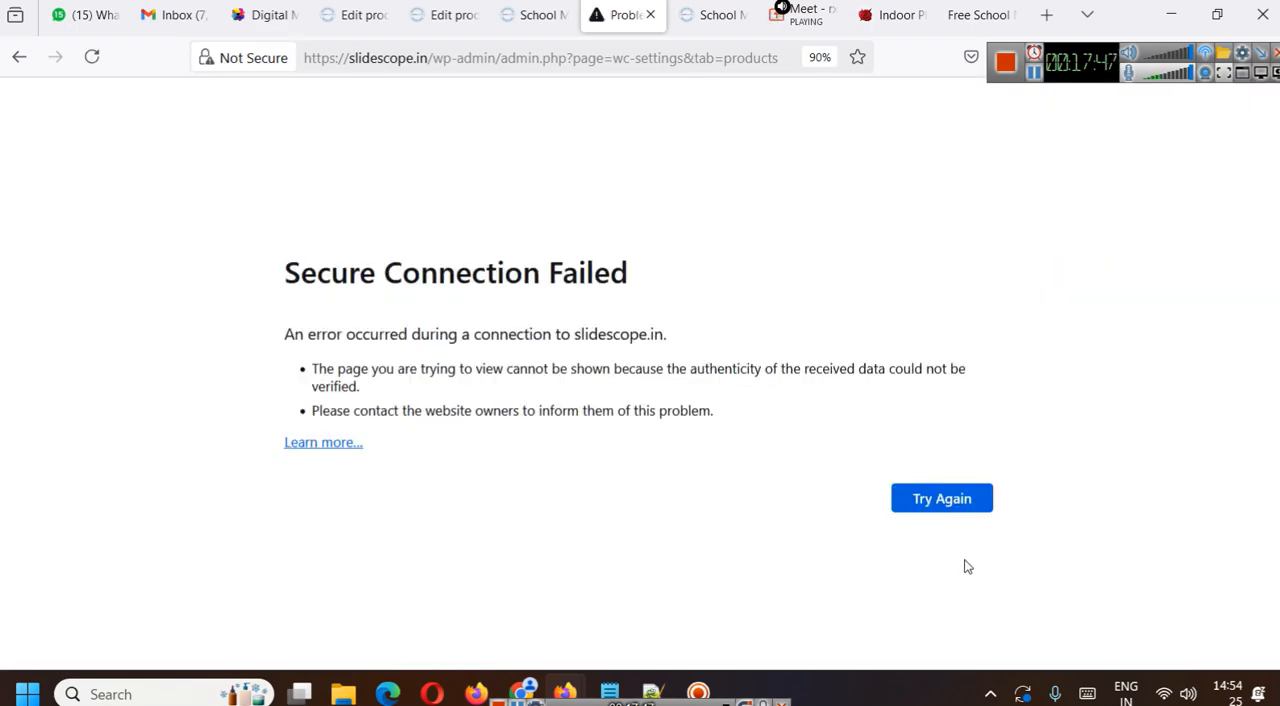
click(948, 508)
click(754, 426)
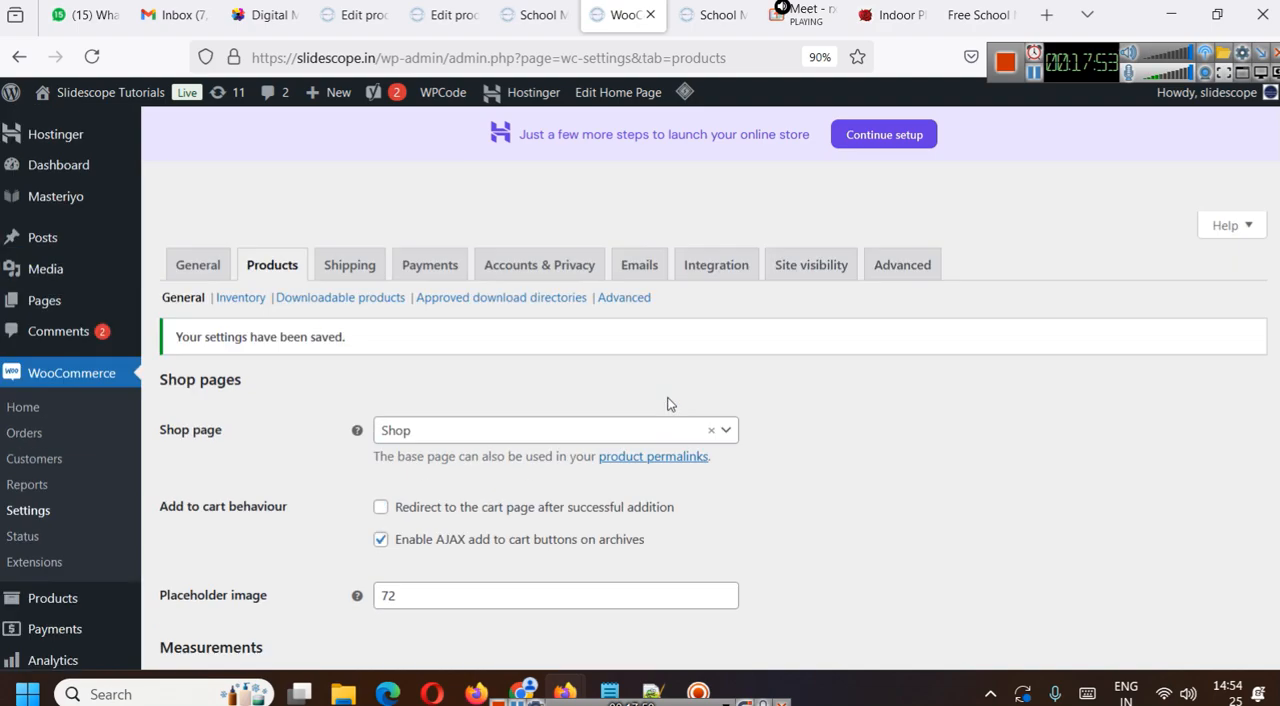
- Reload the Premium Plan's live page and examine its reviews section for who may leave a review
click(712, 15)
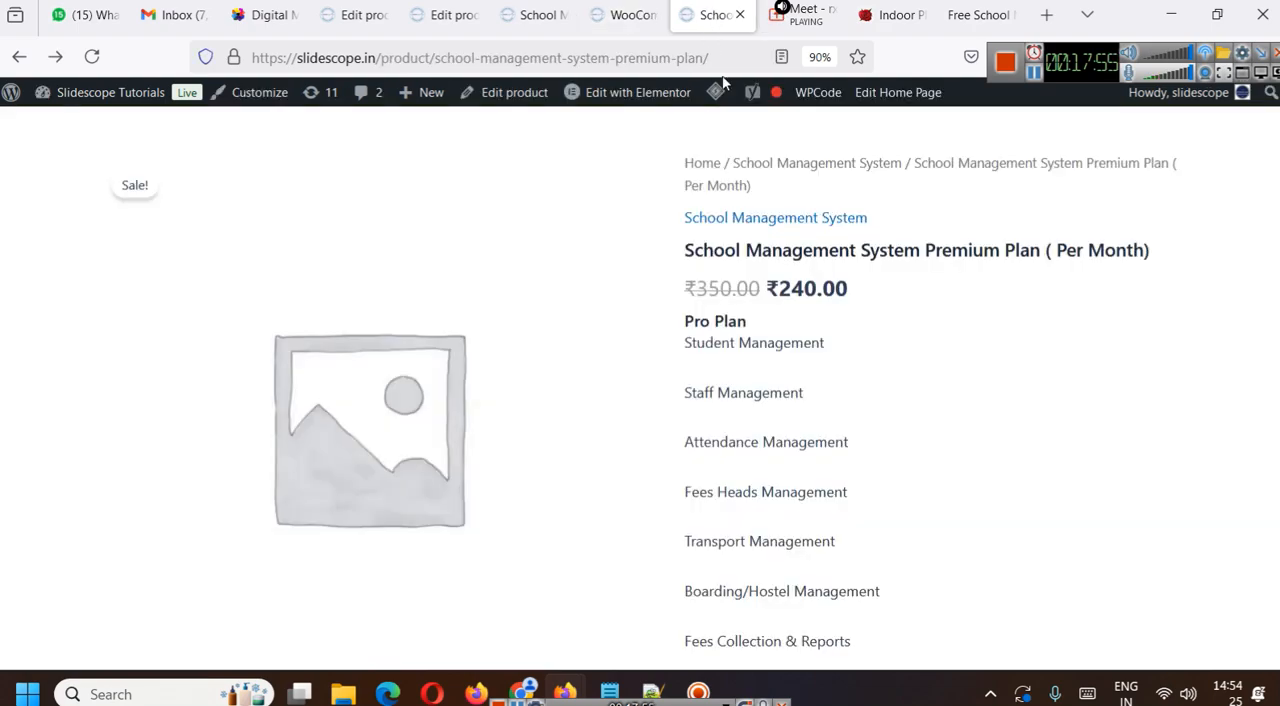
click(531, 58)
key(Return)
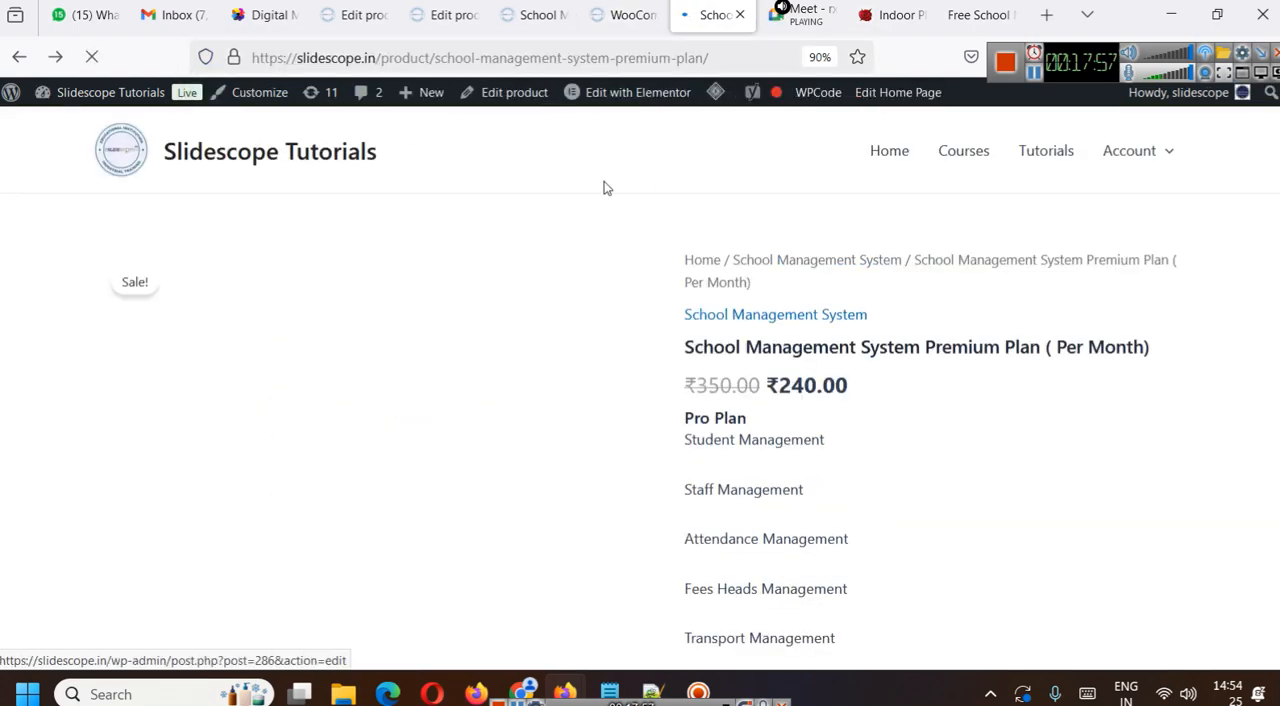
scroll(913, 263, down, 5)
scroll(891, 250, down, 3)
scroll(891, 250, up, 3)
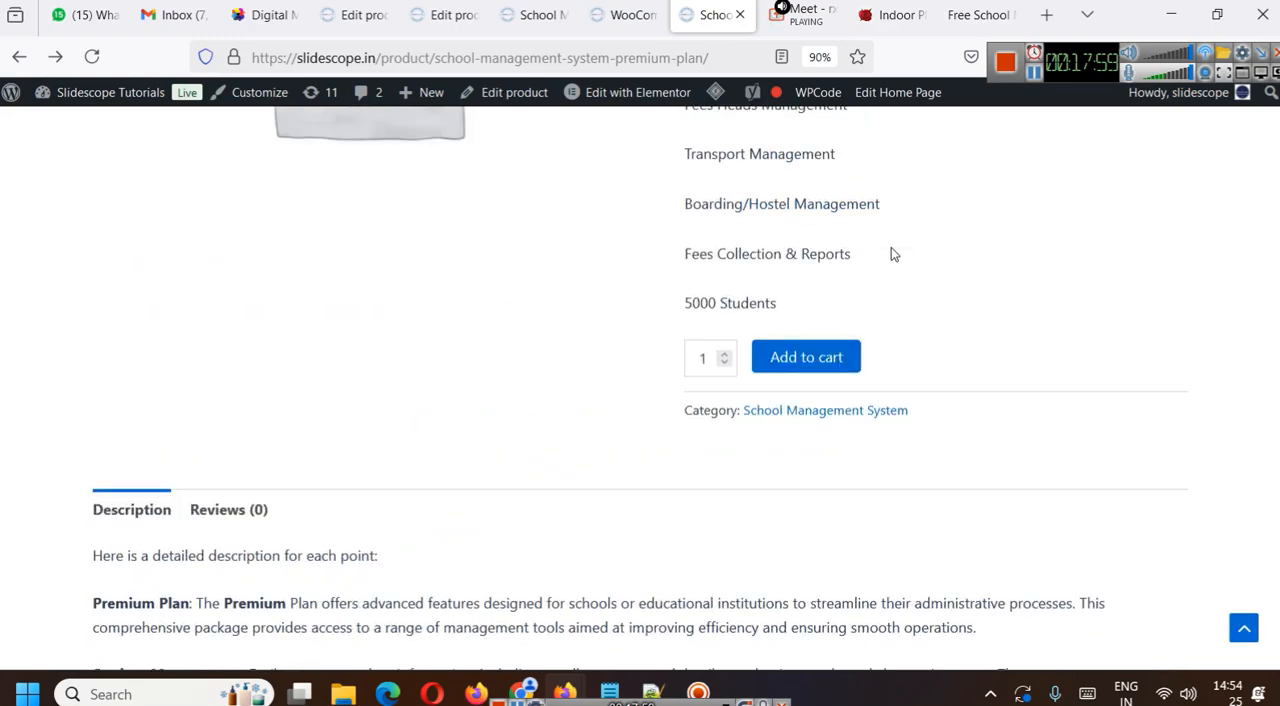
click(216, 509)
scroll(477, 414, down, 5)
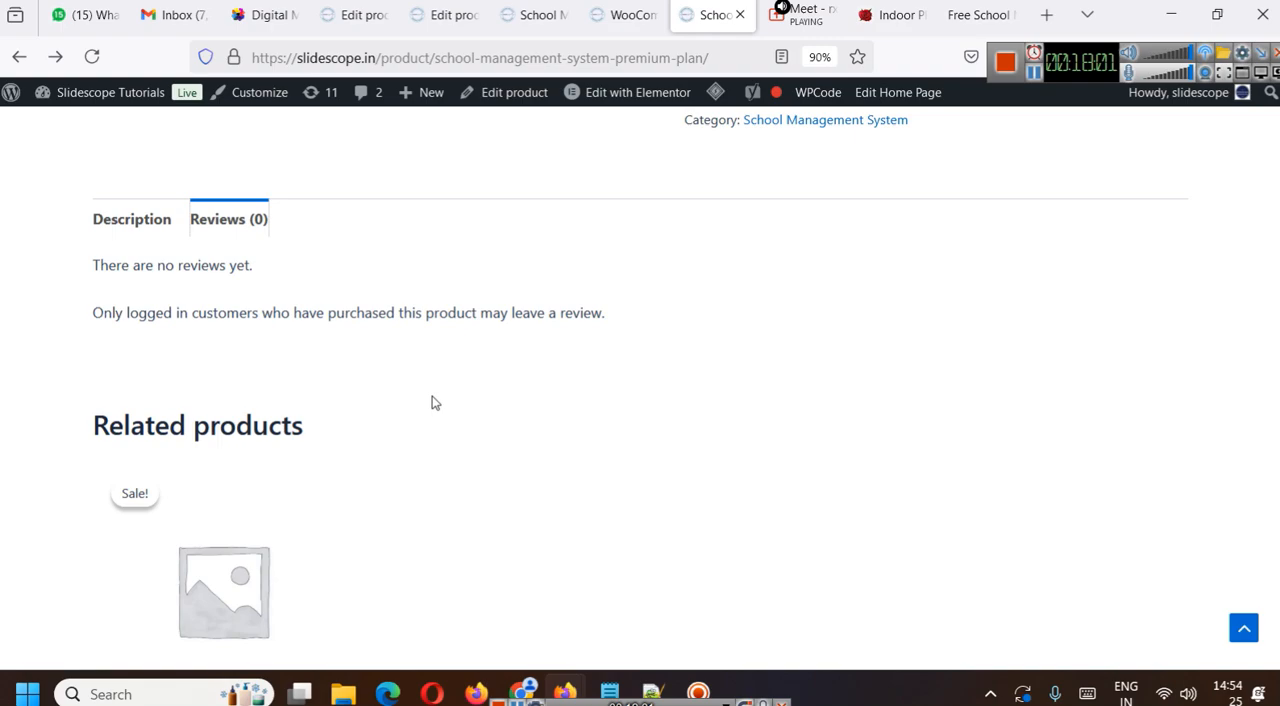
scroll(421, 391, up, 2)
scroll(706, 363, up, 2)
- Look over the open Pro Plan pages and close the Premium Plan's edit page
click(538, 6)
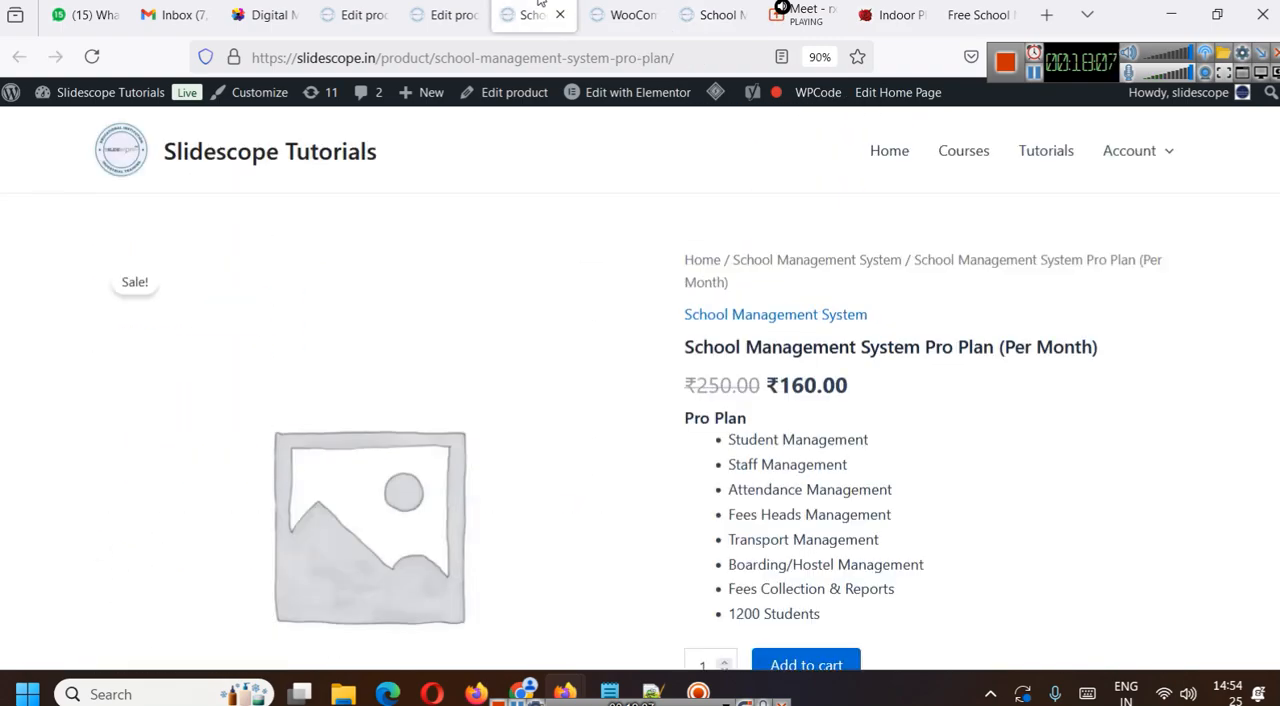
click(446, 4)
click(368, 10)
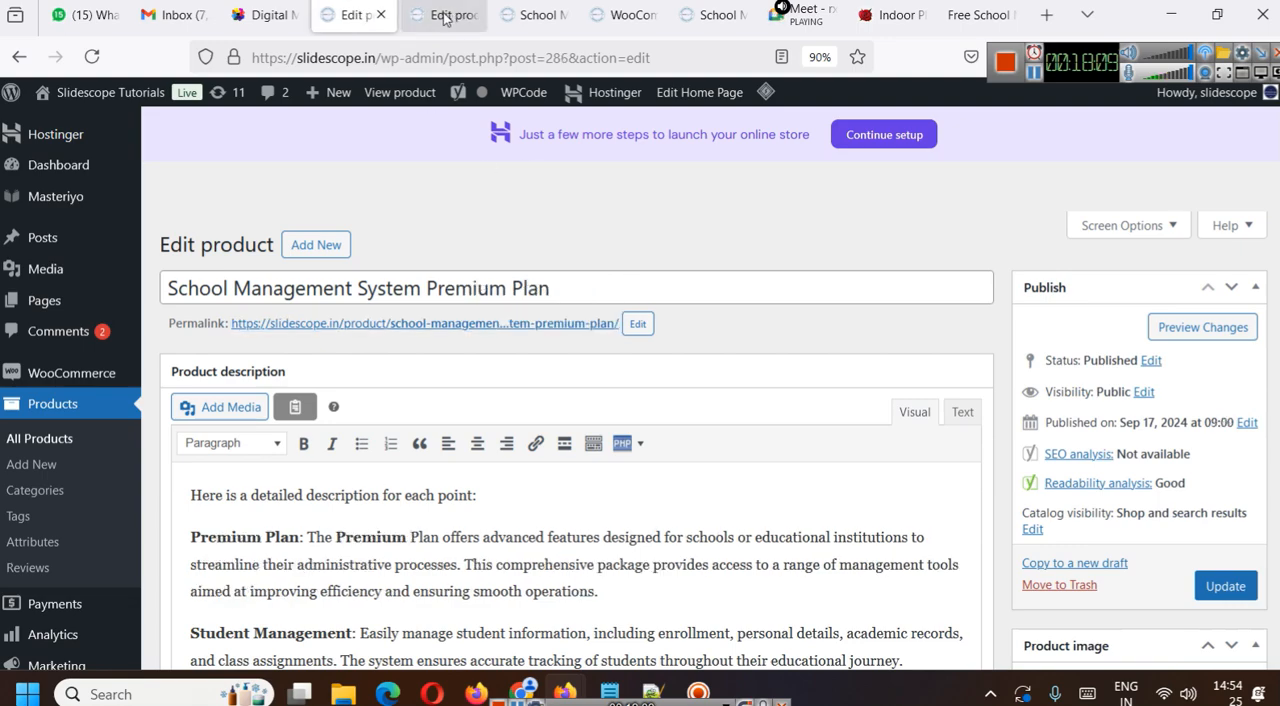
click(380, 15)
- Turn off the option limiting reviews to verified owners in the product settings and save the changes
click(540, 15)
scroll(571, 428, down, 5)
click(453, 435)
click(240, 594)
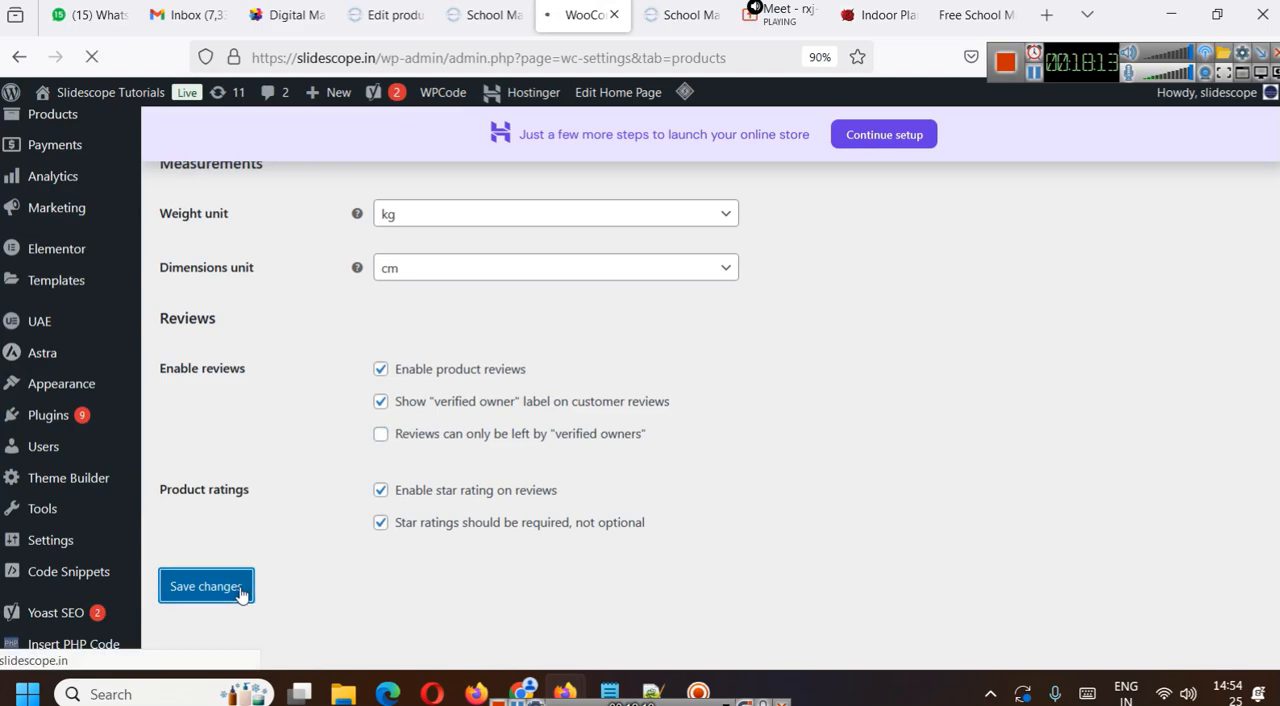
- Reload the Premium Plan's live page and try a four-star rating in its review form
click(672, 10)
click(600, 57)
key(Return)
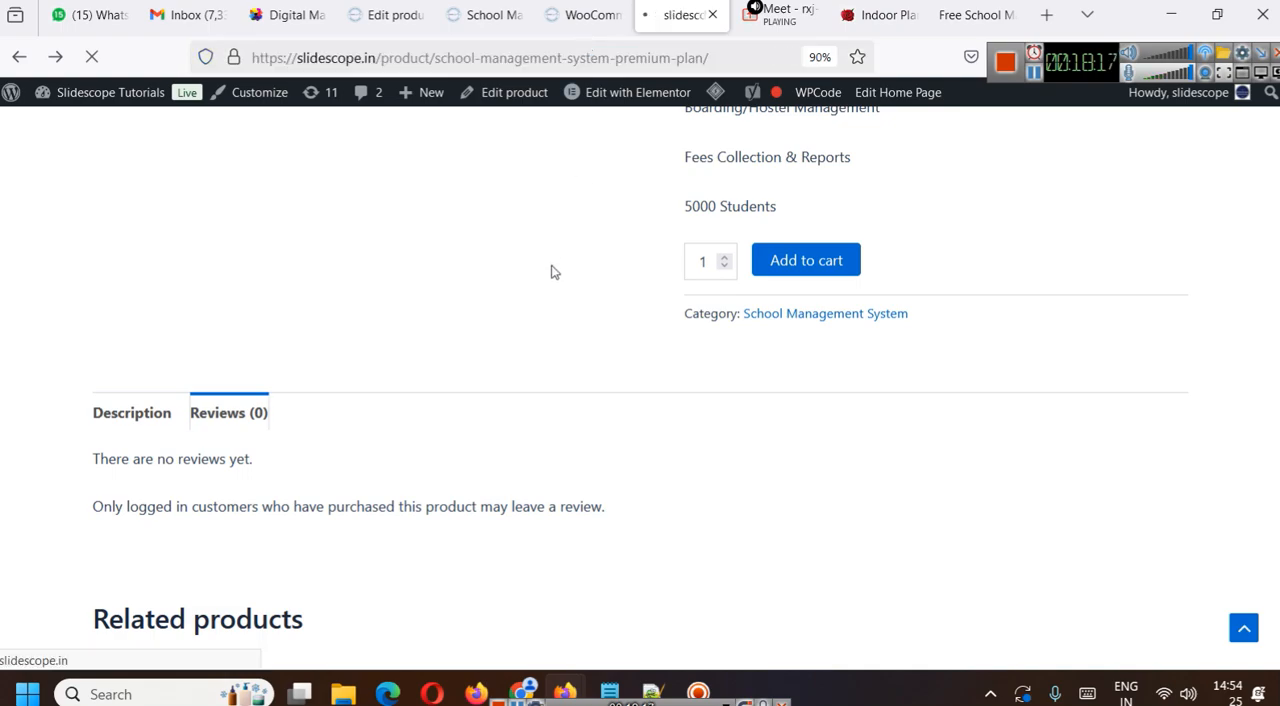
click(280, 513)
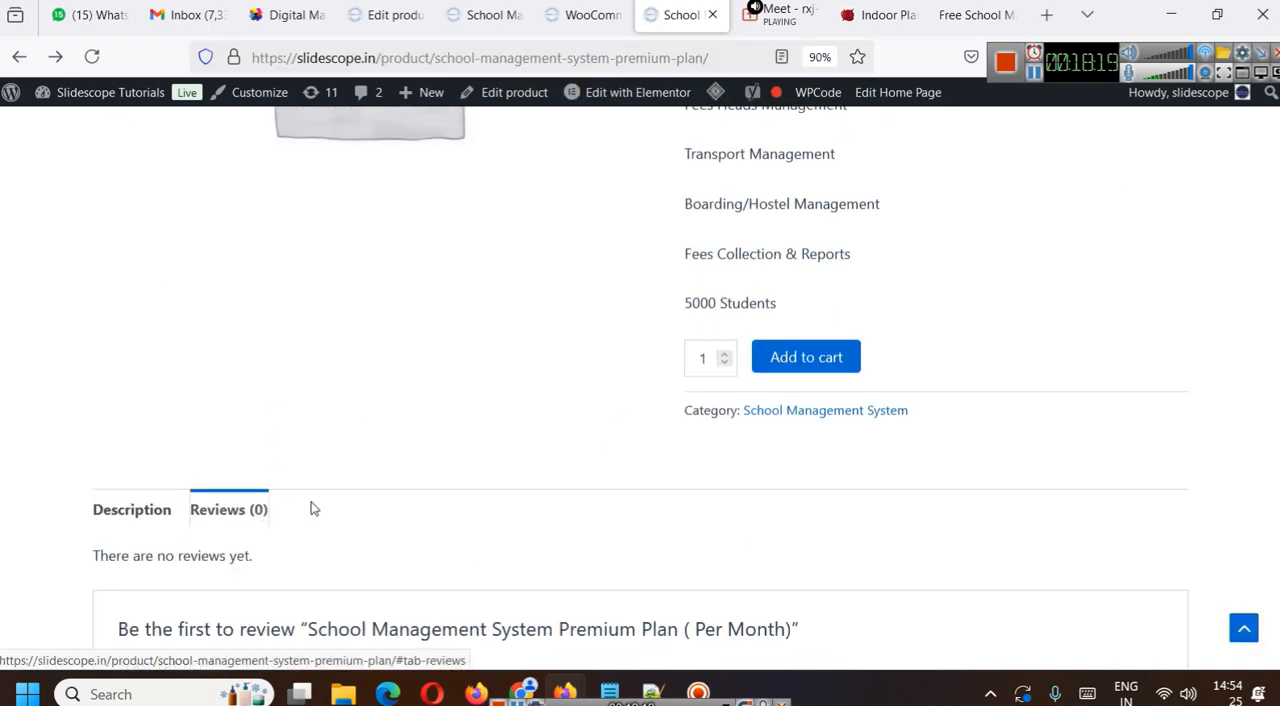
scroll(371, 480, down, 3)
click(314, 386)
click(314, 386)
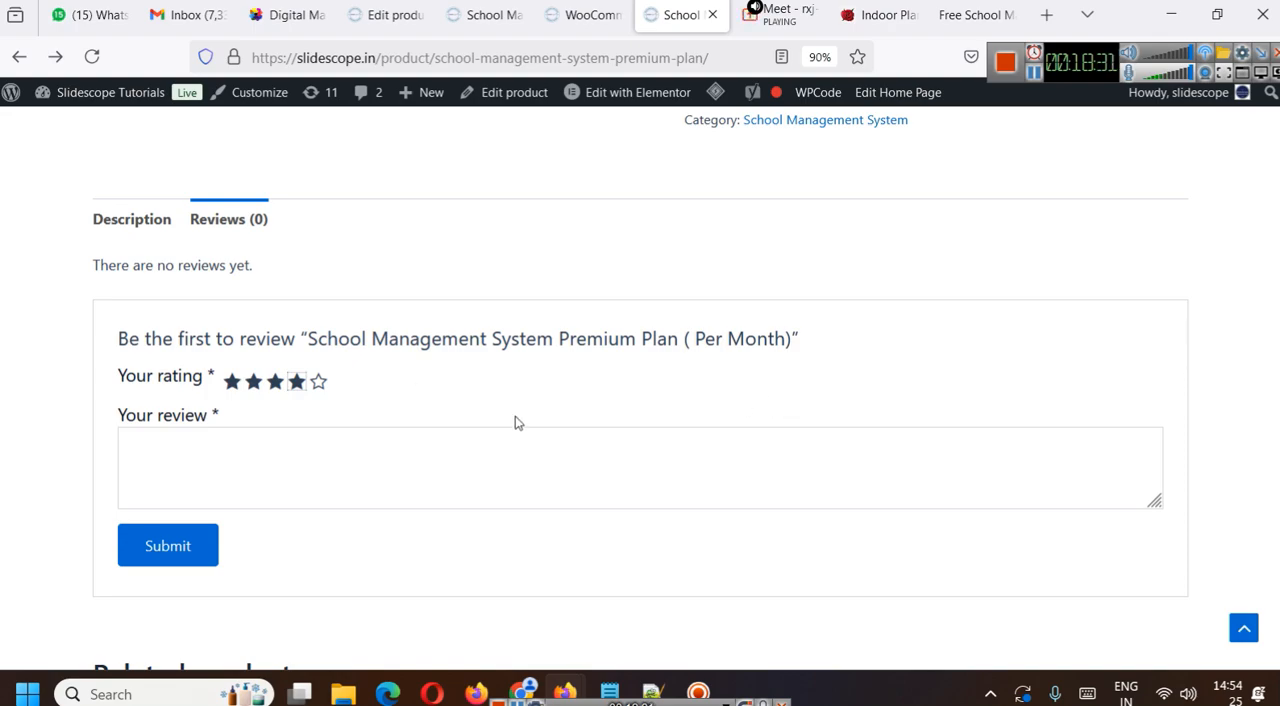
- Go to the WooCommerce shipping settings and read the explanation and examples of shipping zones
click(551, 8)
scroll(617, 385, down, 6)
scroll(612, 358, up, 6)
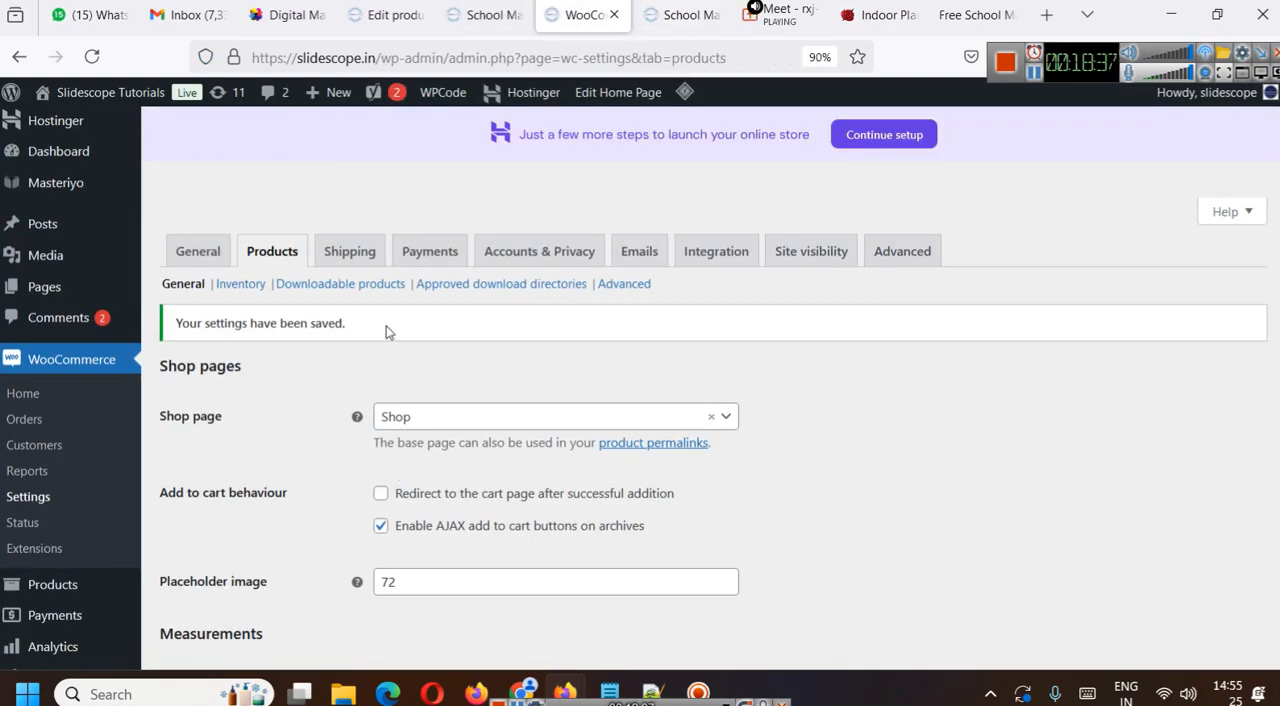
click(350, 255)
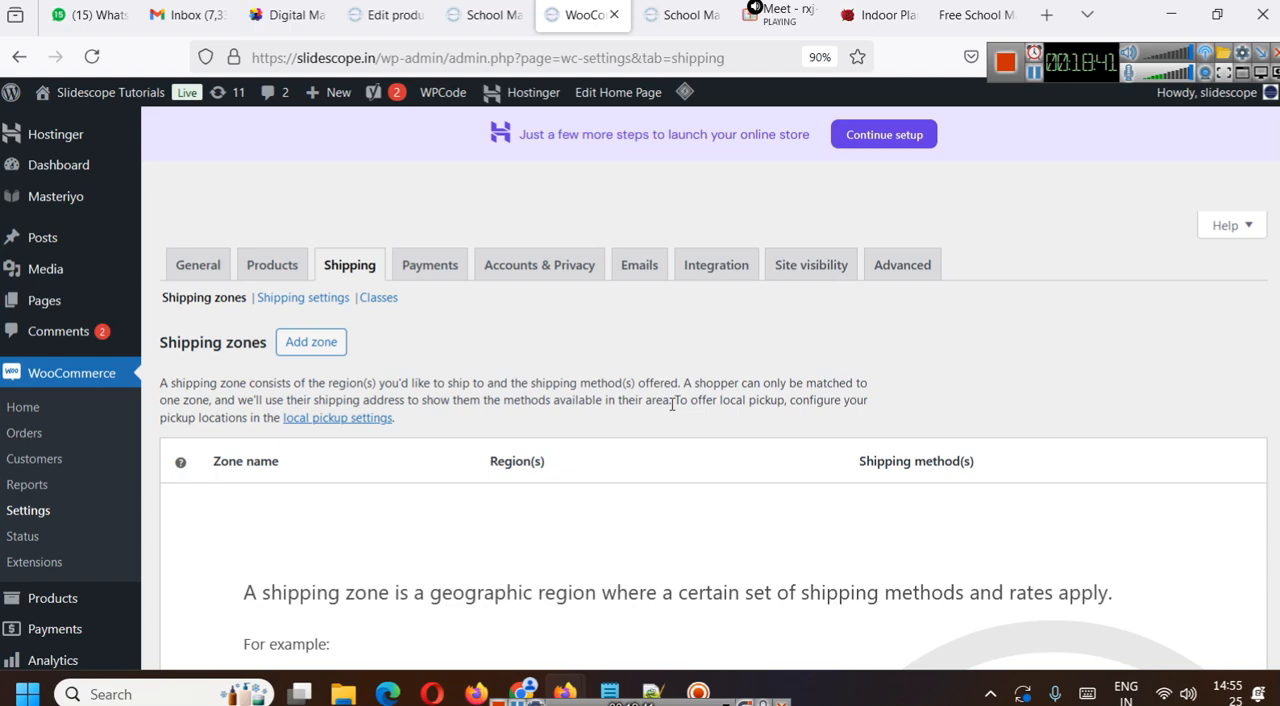
scroll(672, 403, down, 3)
scroll(566, 380, down, 2)
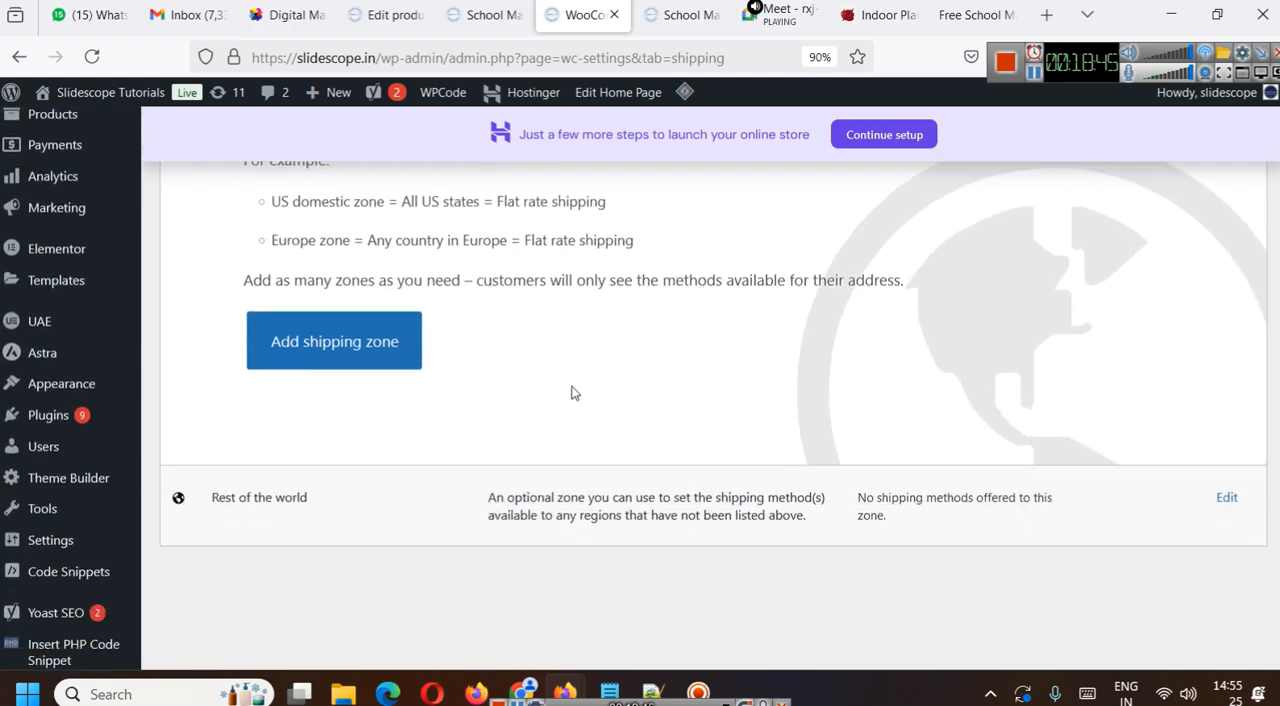
scroll(572, 385, up, 3)
scroll(571, 380, down, 2)
- Add a new shipping zone and name it India
click(388, 453)
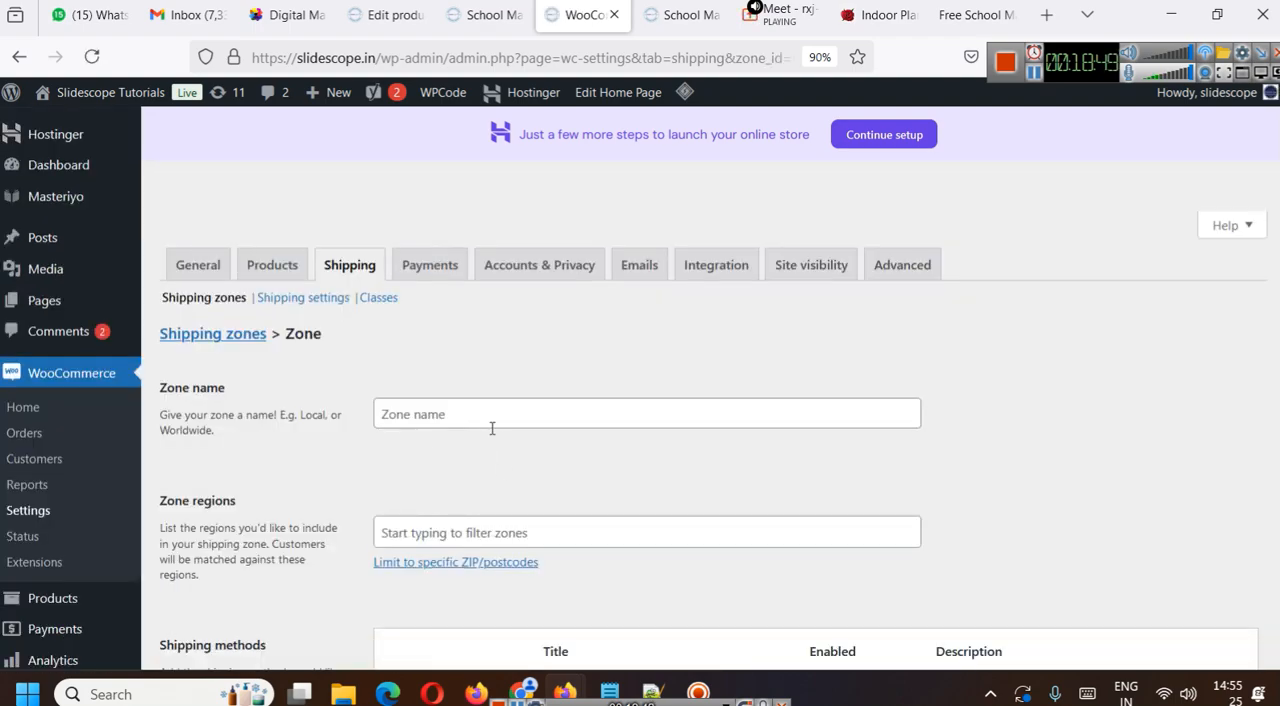
scroll(552, 400, down, 2)
click(473, 212)
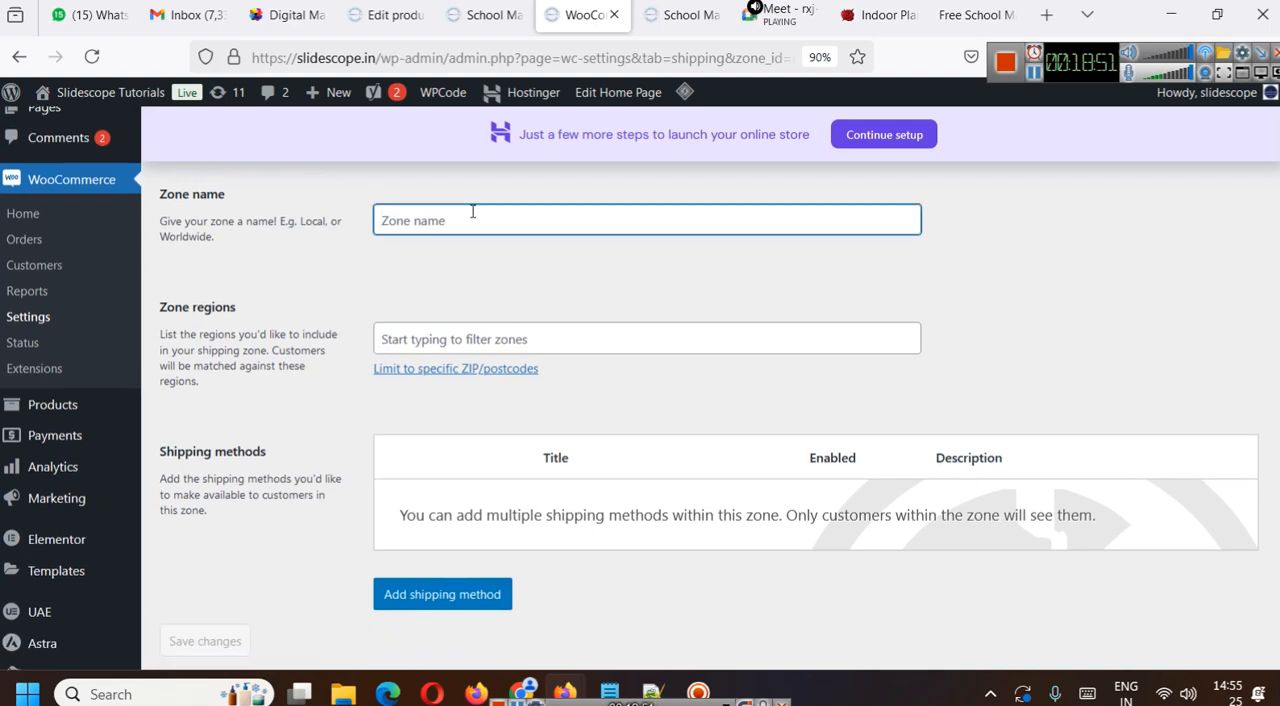
text(India)
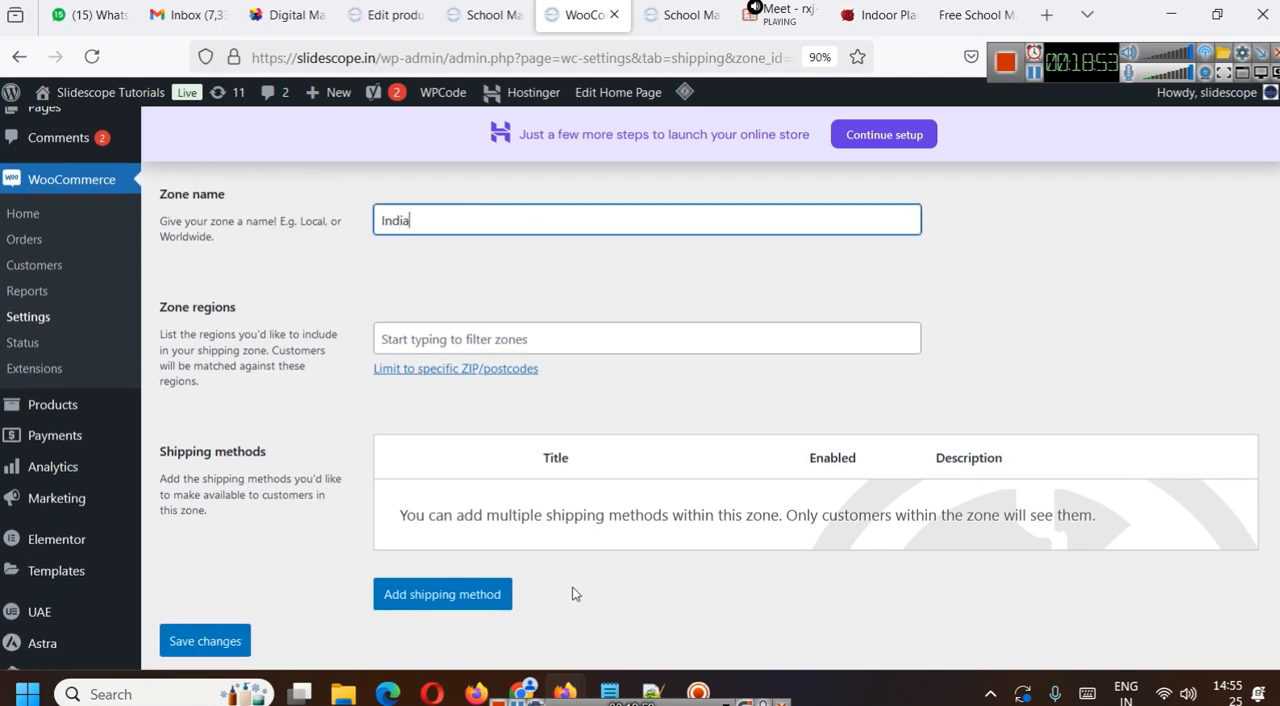
- Find India among the zone regions and assign it to the India shipping zone
click(456, 327)
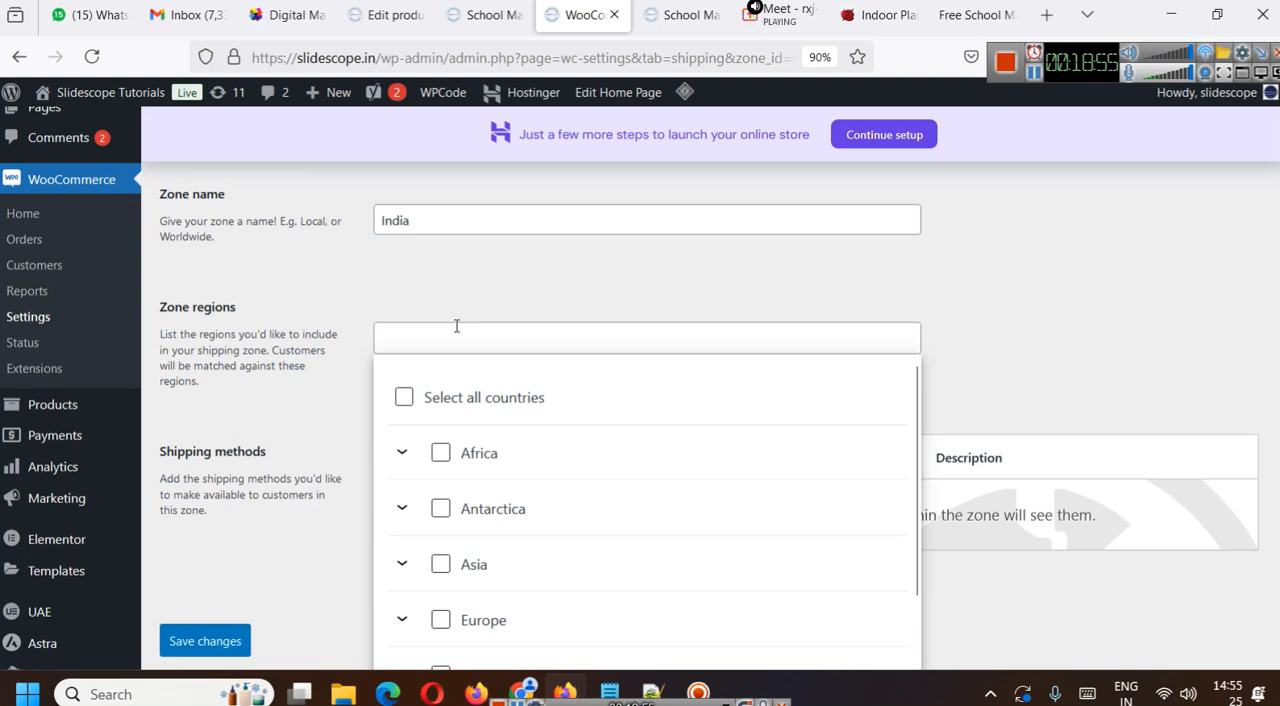
text(india)
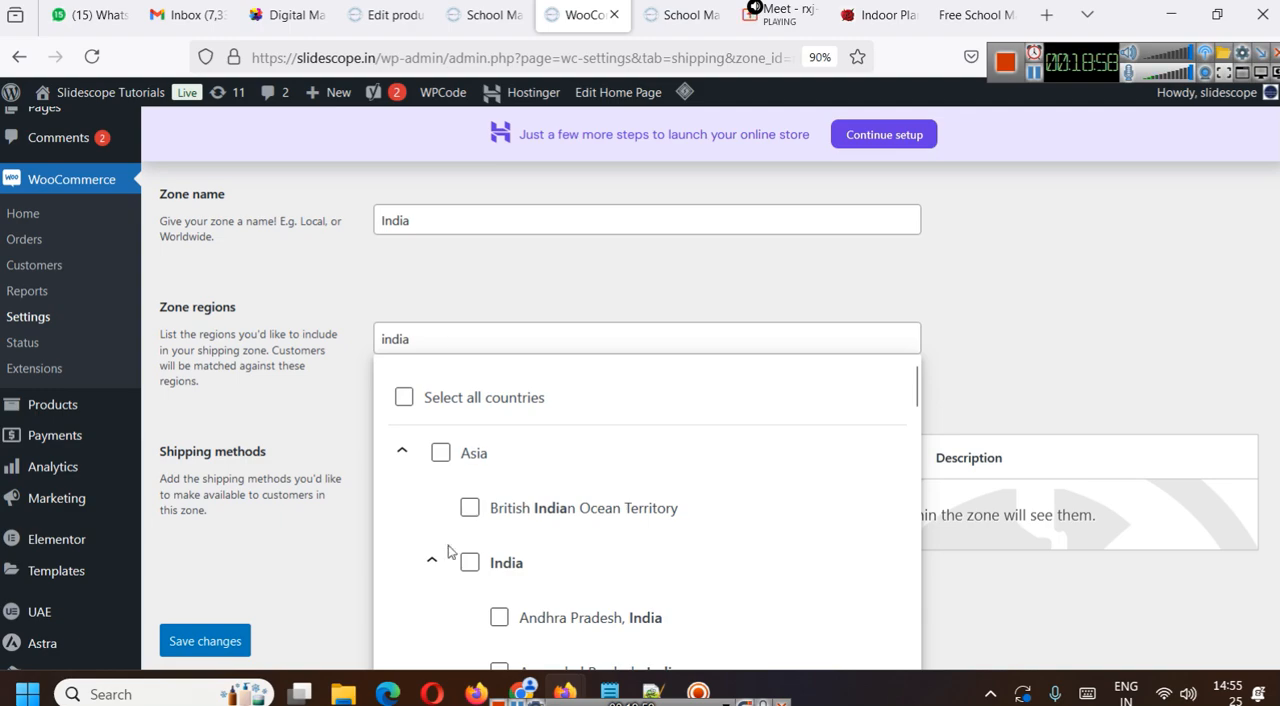
click(469, 562)
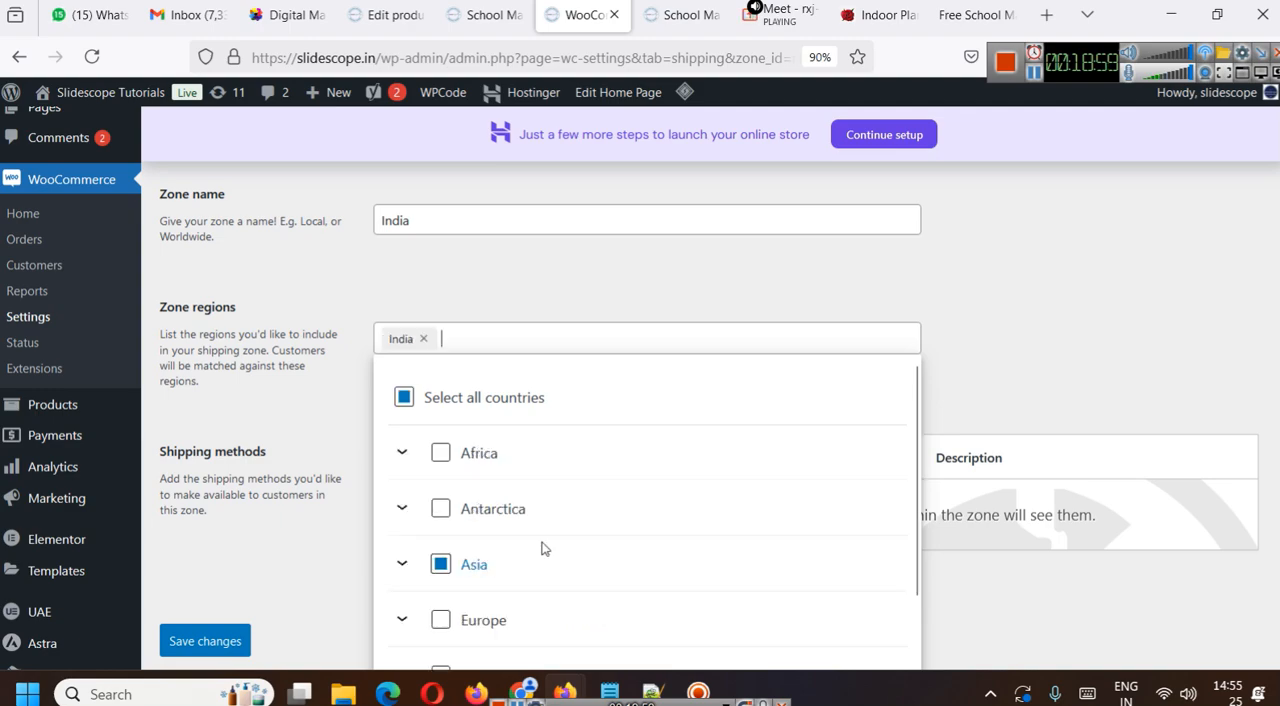
click(983, 343)
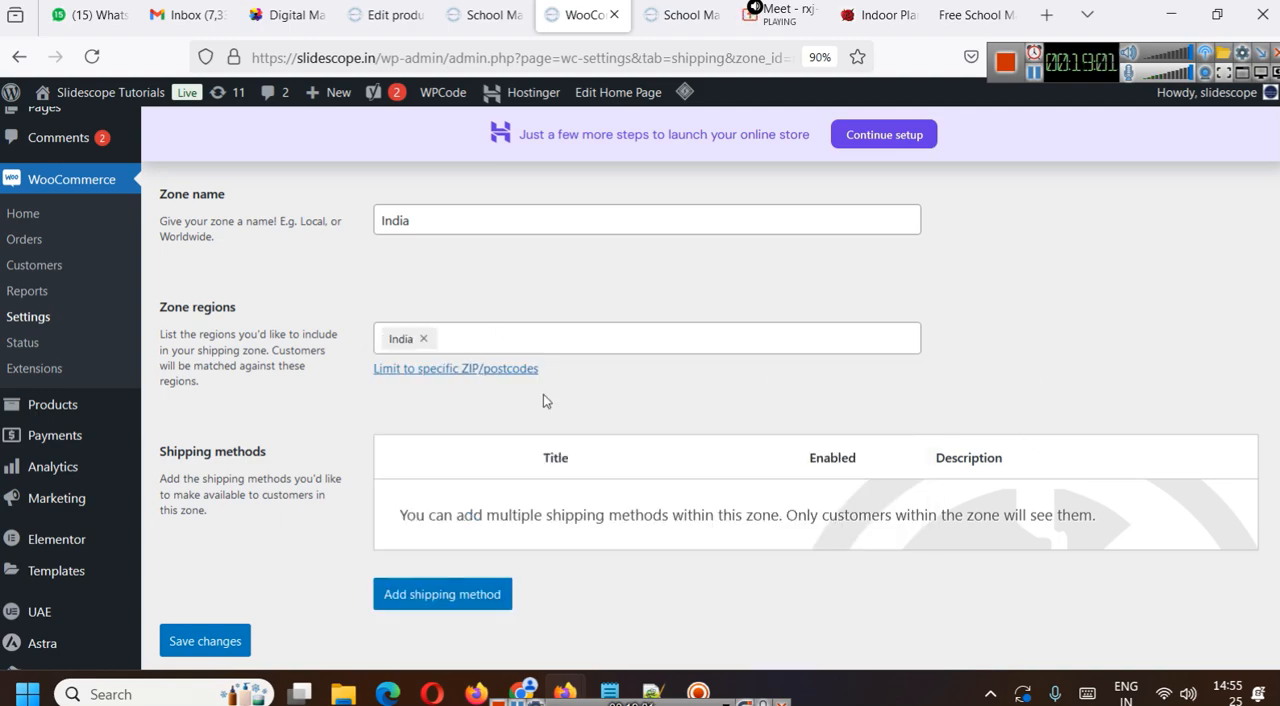
click(542, 339)
click(655, 306)
- Create a flat rate shipping method for the India zone with tax status None and a cost of ₹1000.00
click(443, 590)
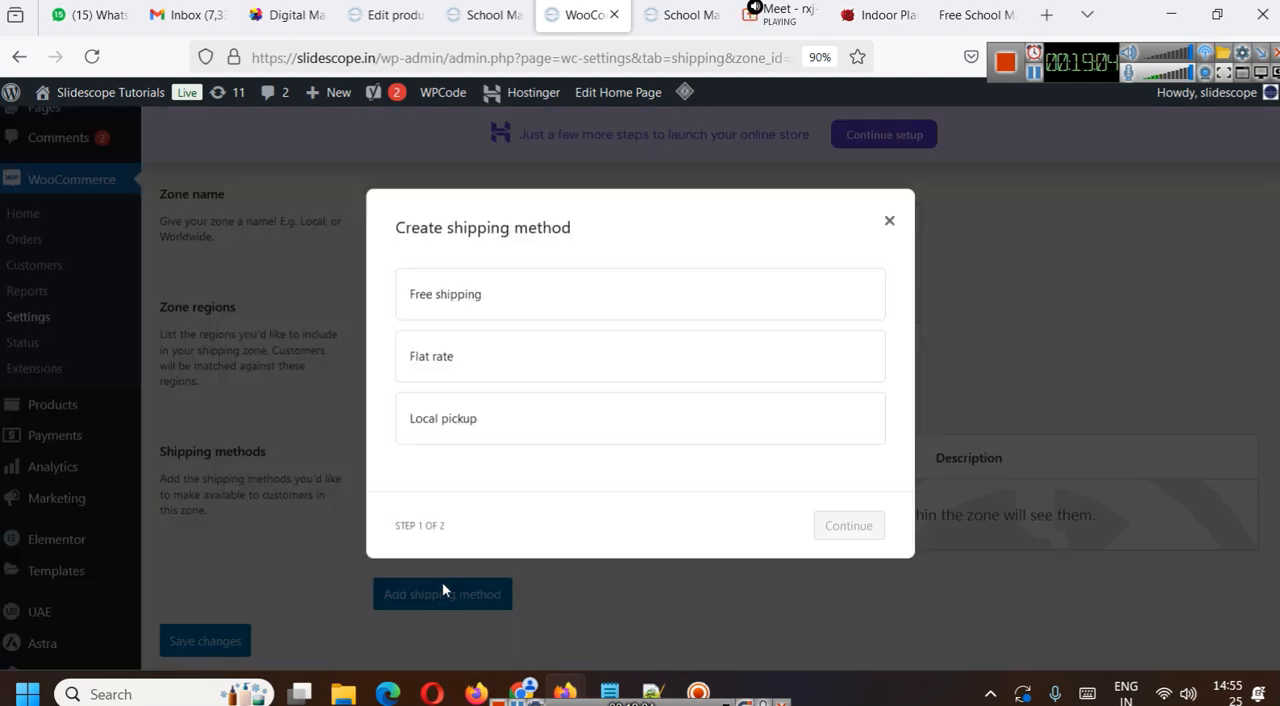
click(452, 359)
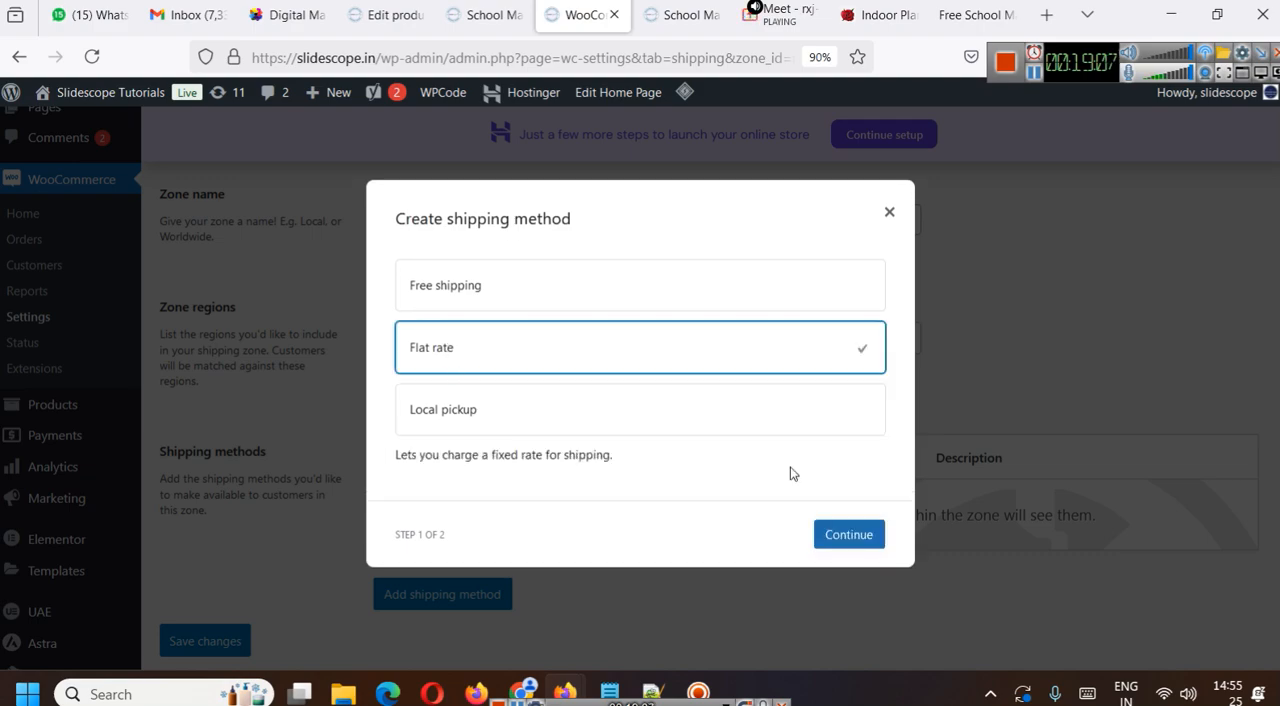
click(850, 538)
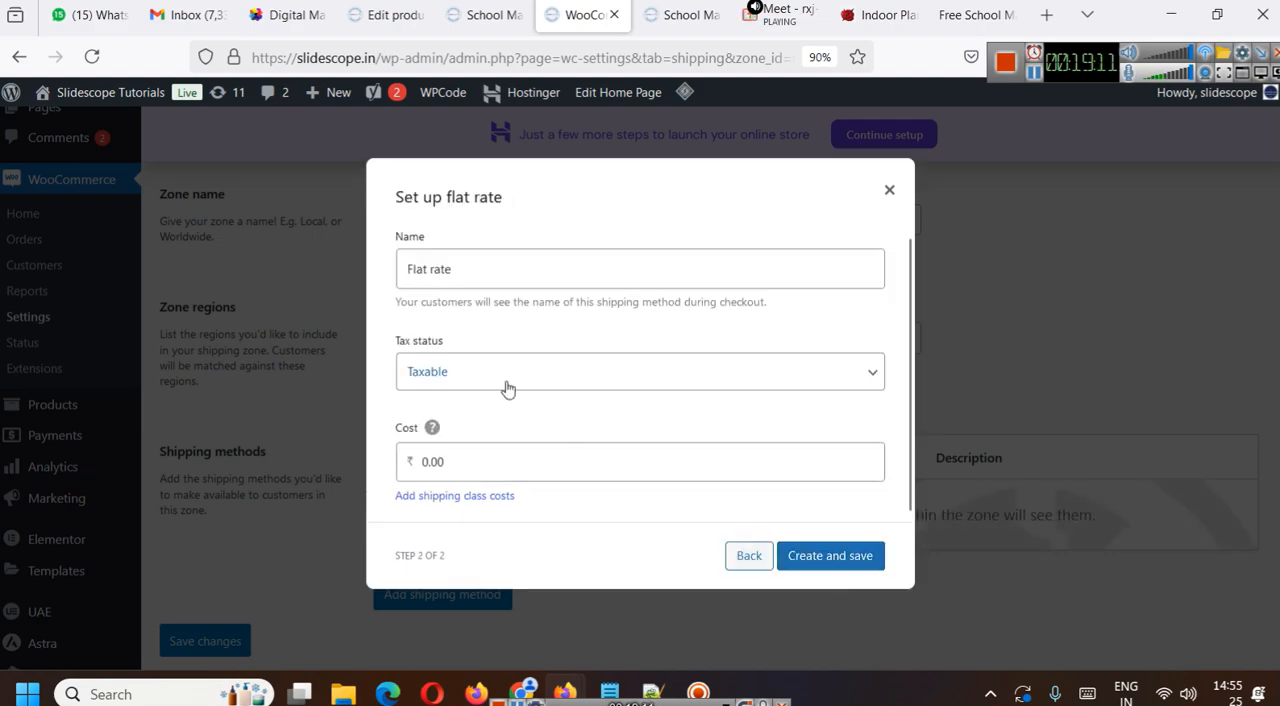
click(477, 365)
click(502, 430)
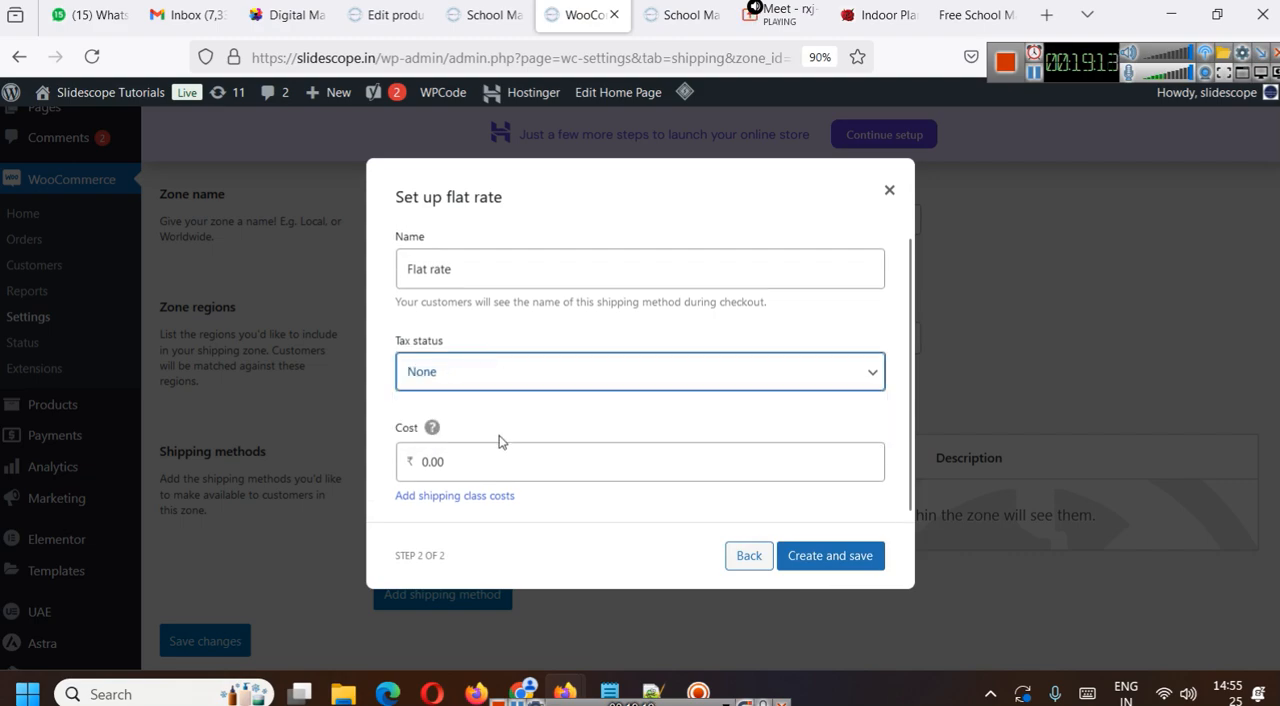
click(488, 462)
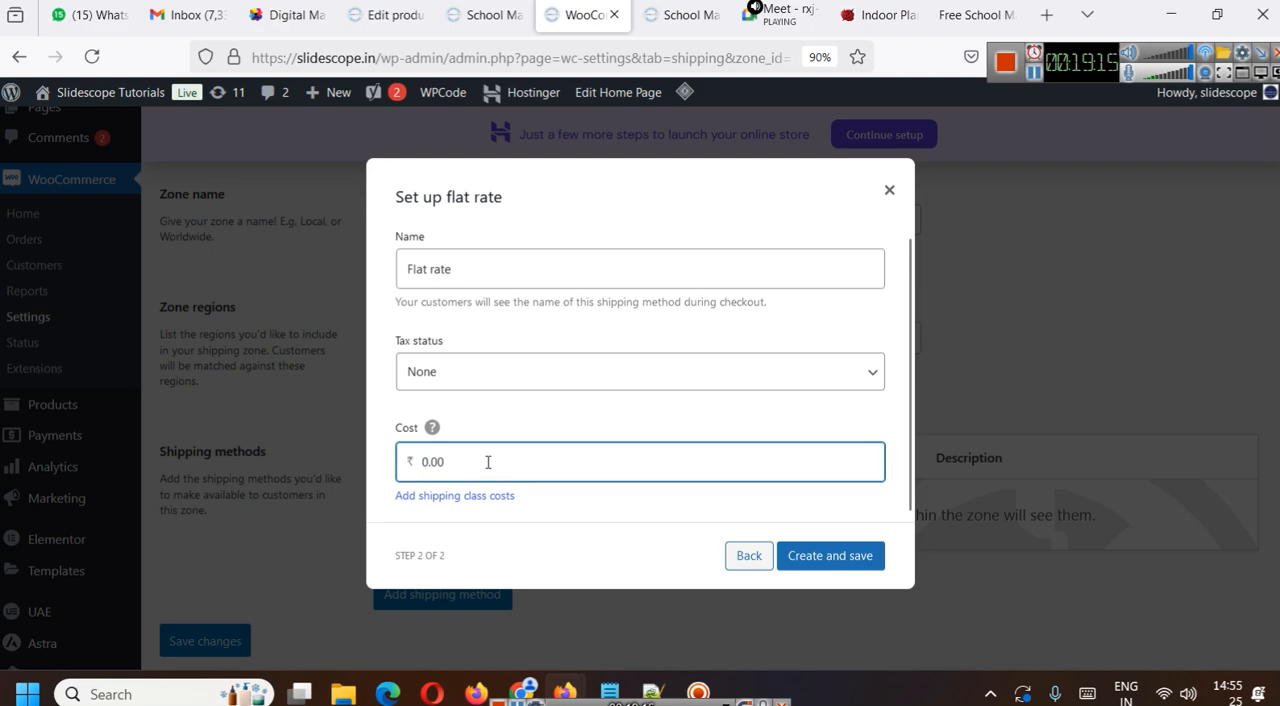
text(100)
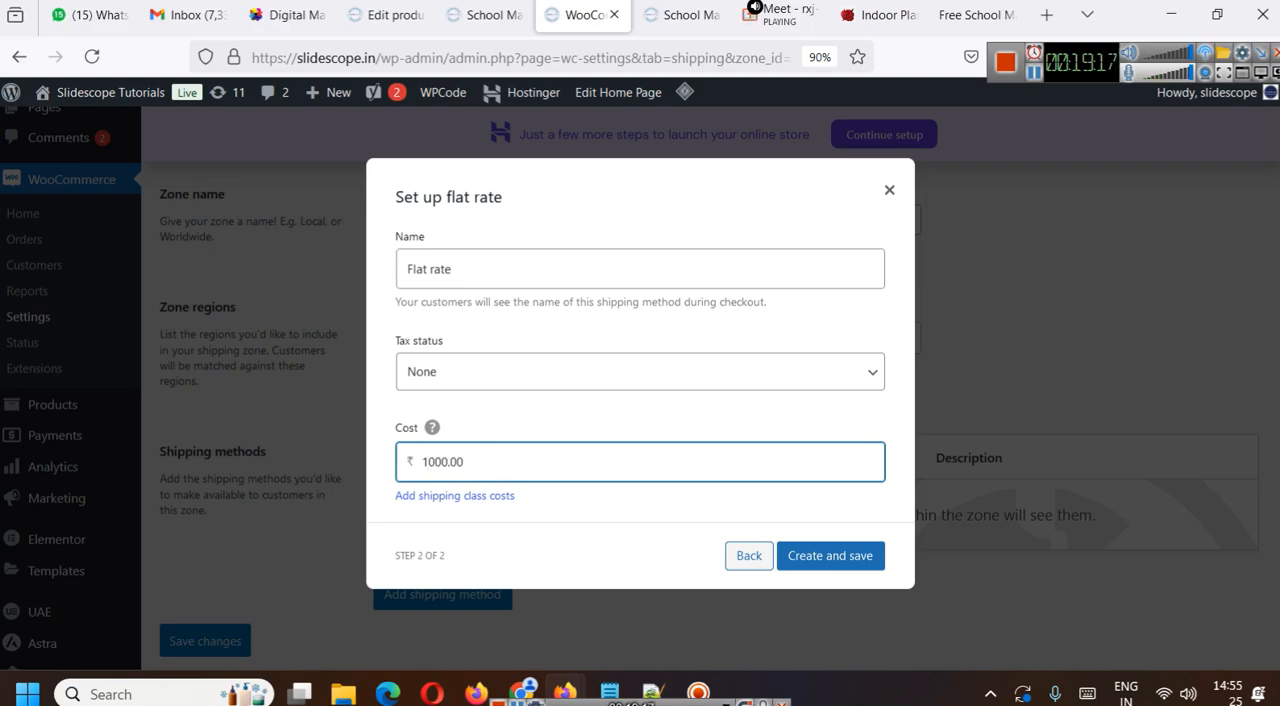
click(864, 556)
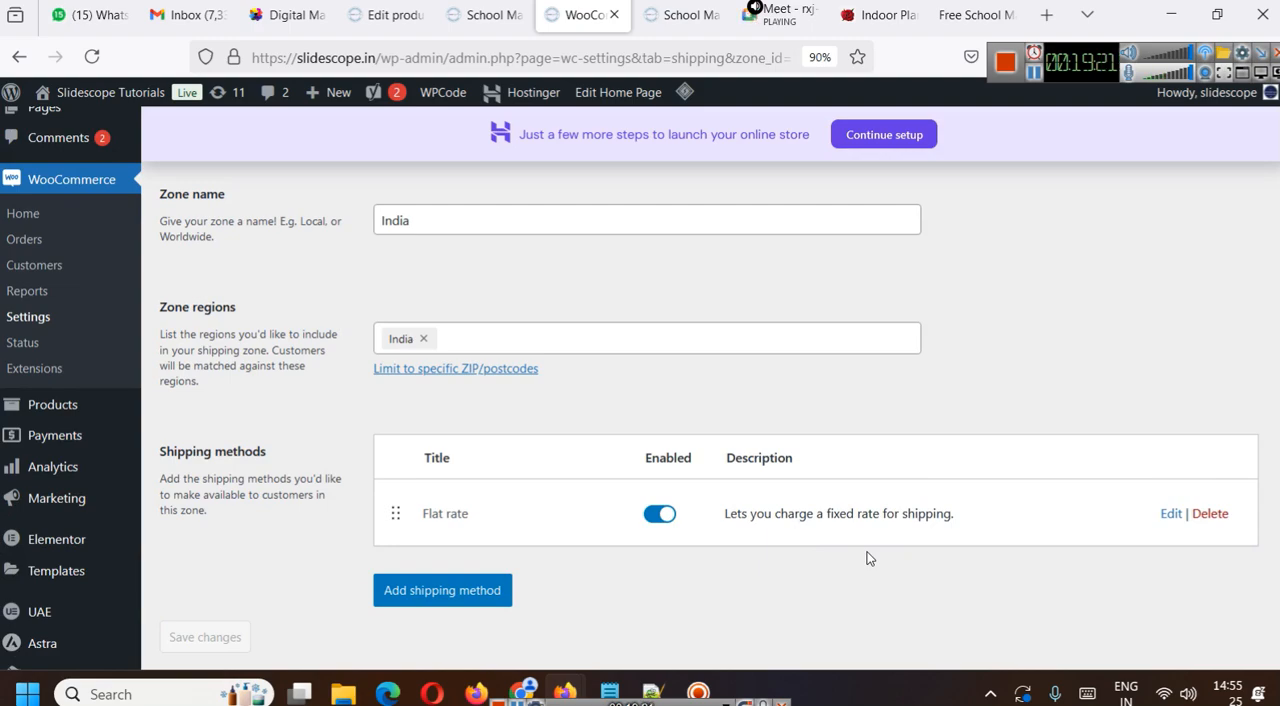
- Replace India with Uttar Pradesh, India as the shipping zone's region and open the option for limiting it to specific postcodes
scroll(585, 533, down, 3)
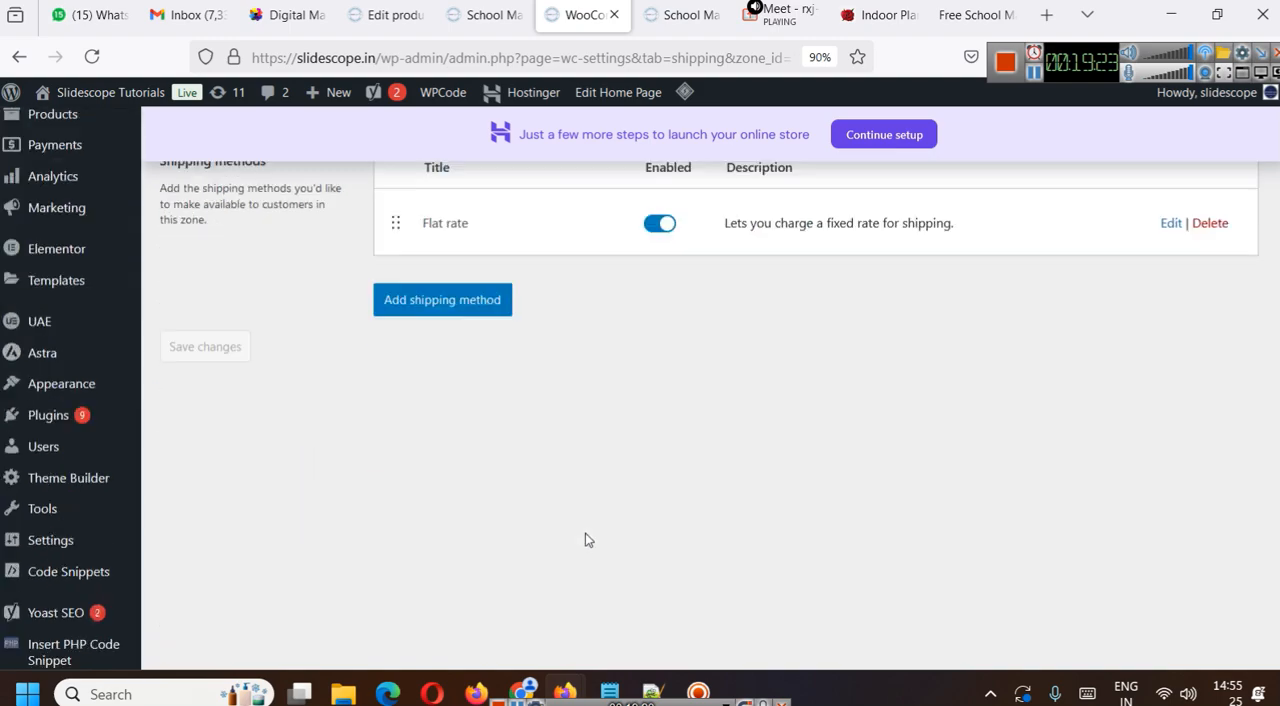
scroll(583, 532, up, 5)
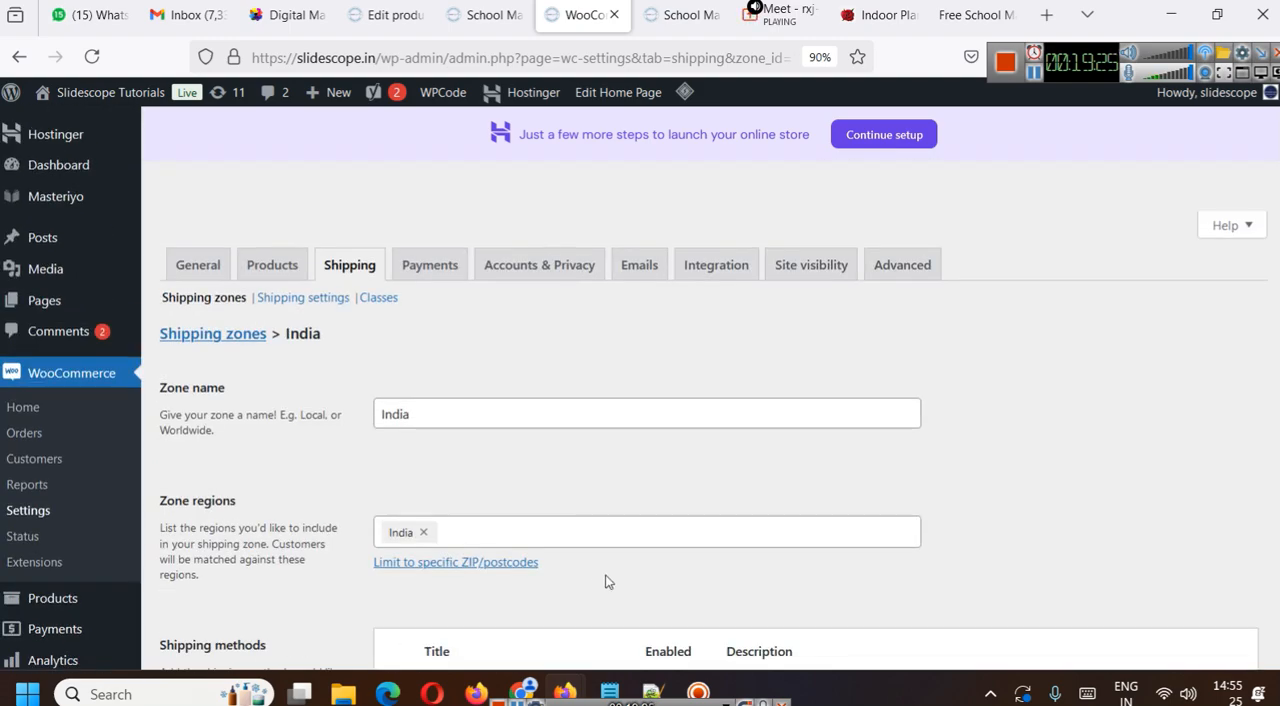
scroll(612, 403, down, 4)
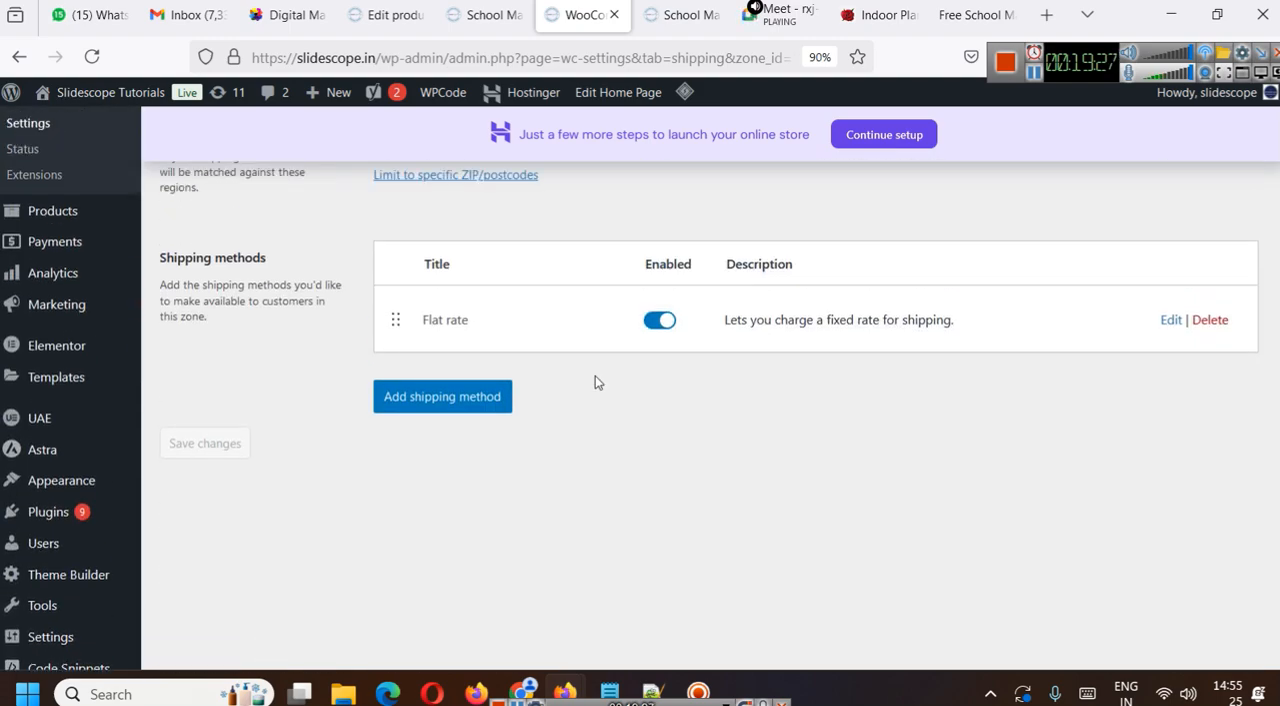
scroll(531, 379, up, 2)
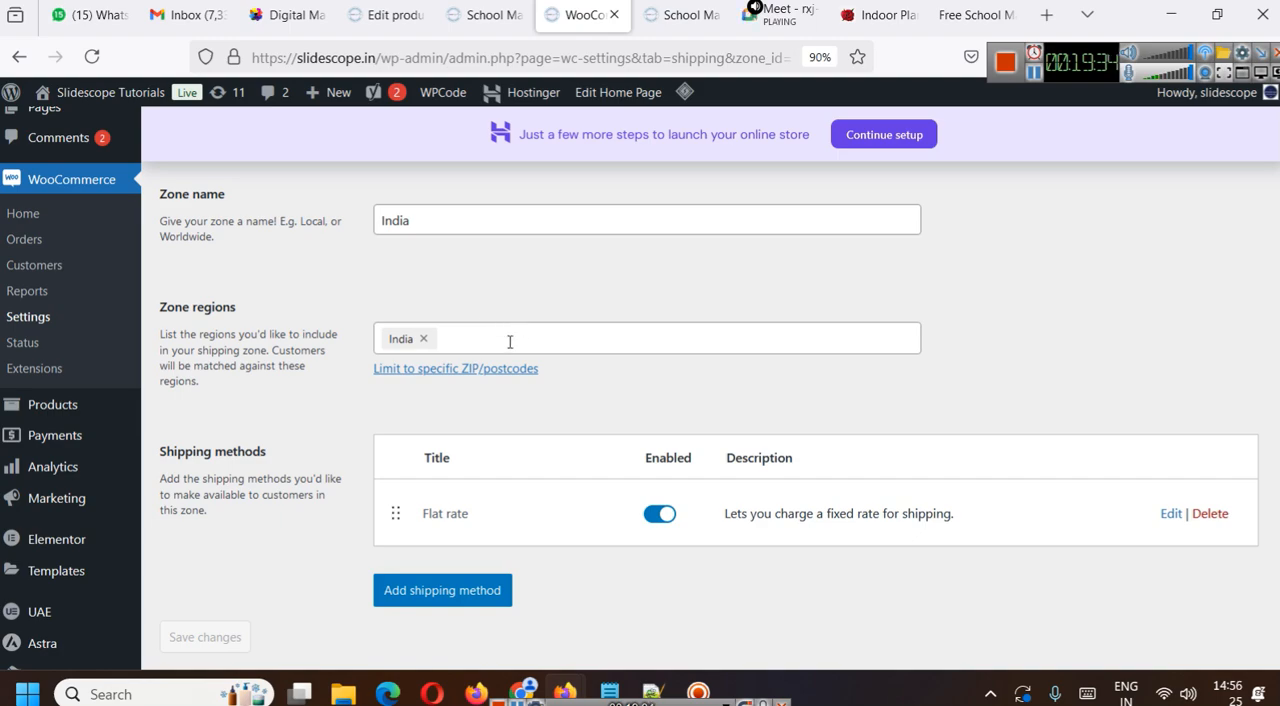
click(424, 339)
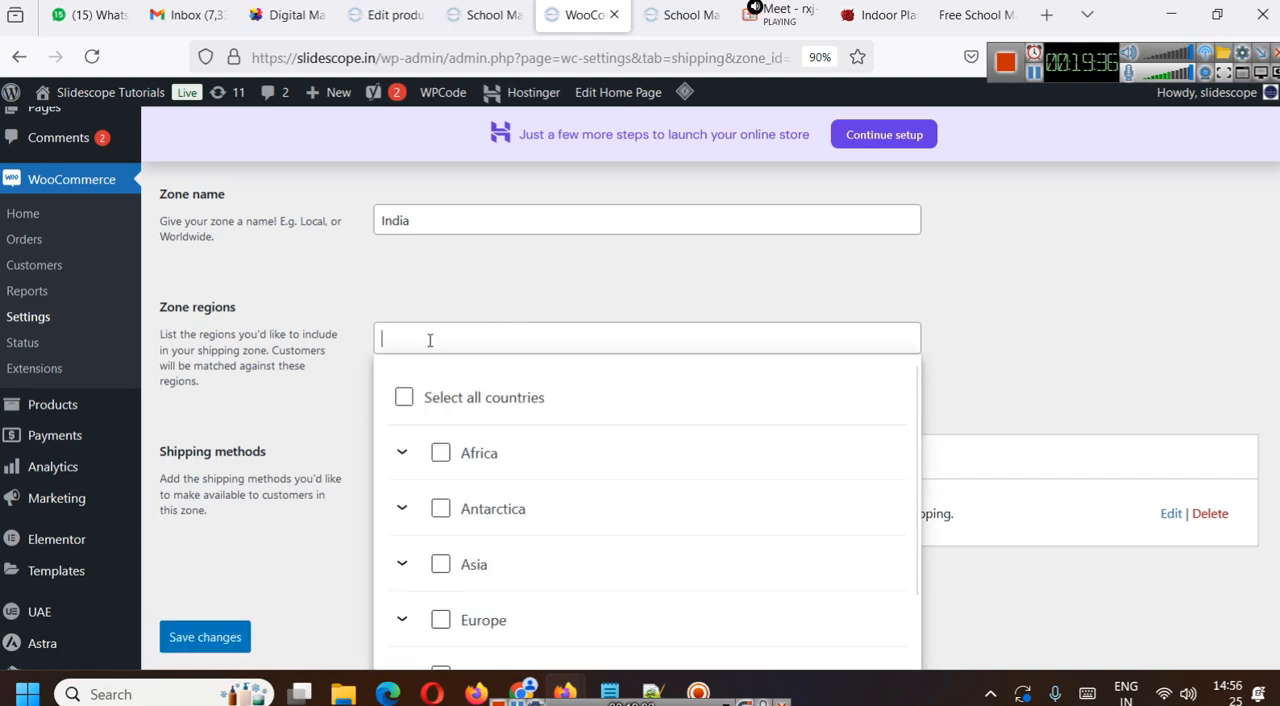
text(utta)
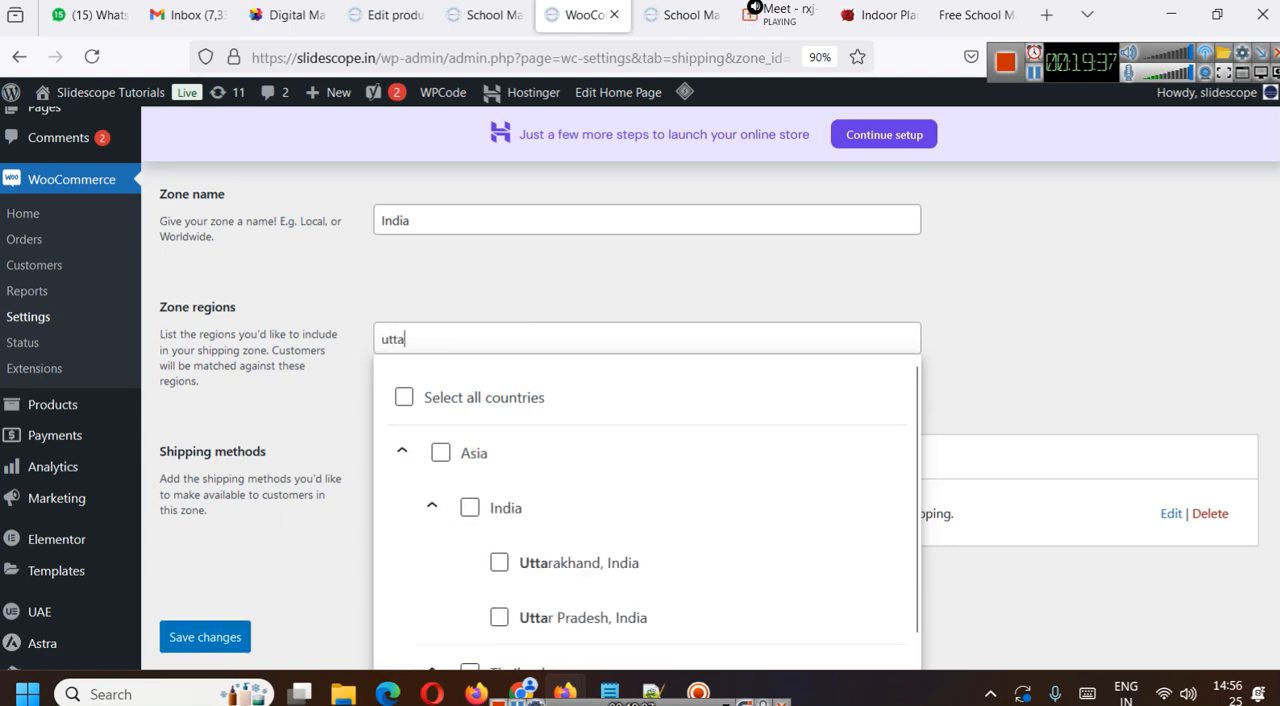
click(499, 618)
click(1012, 380)
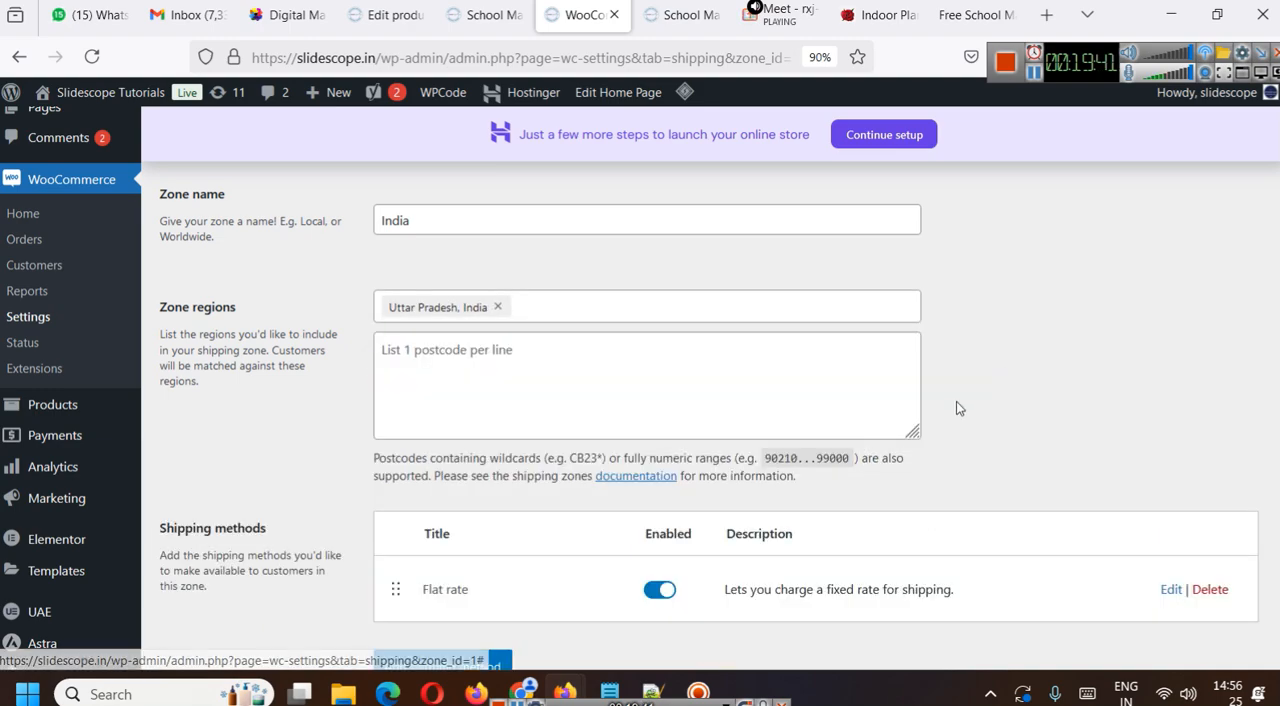
scroll(585, 558, down, 1)
scroll(560, 535, up, 1)
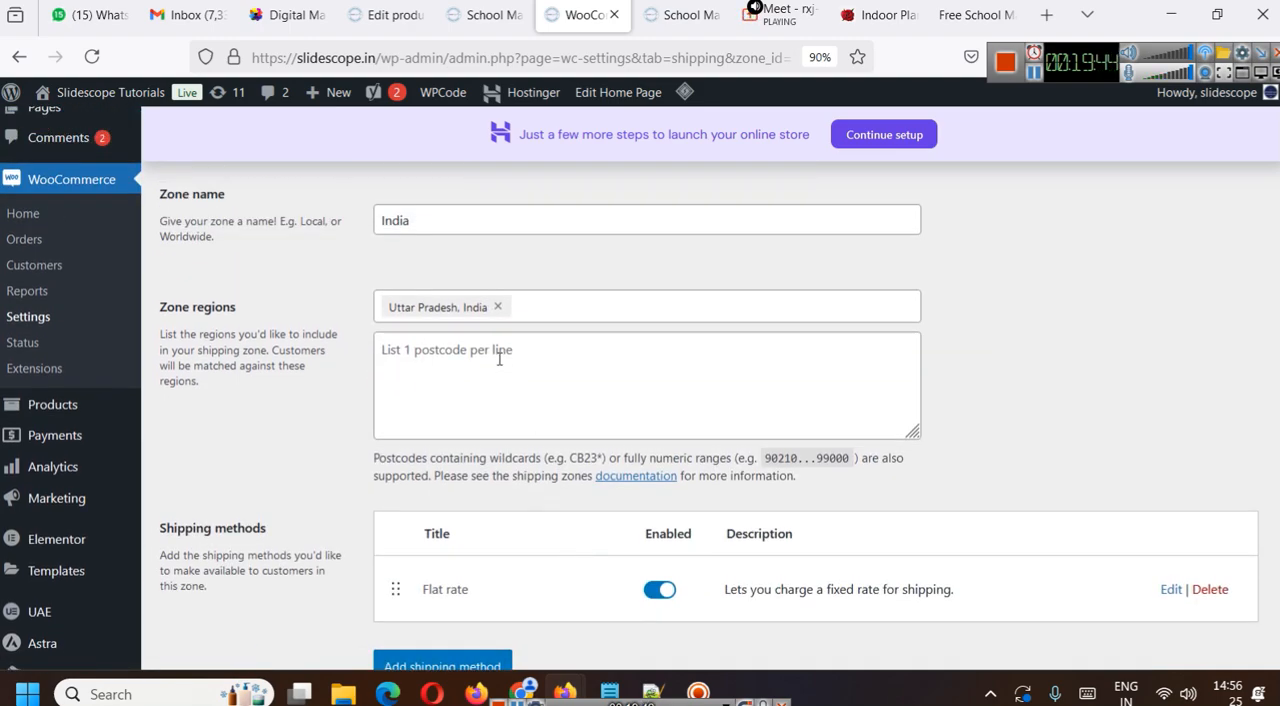
scroll(499, 361, down, 2)
click(463, 270)
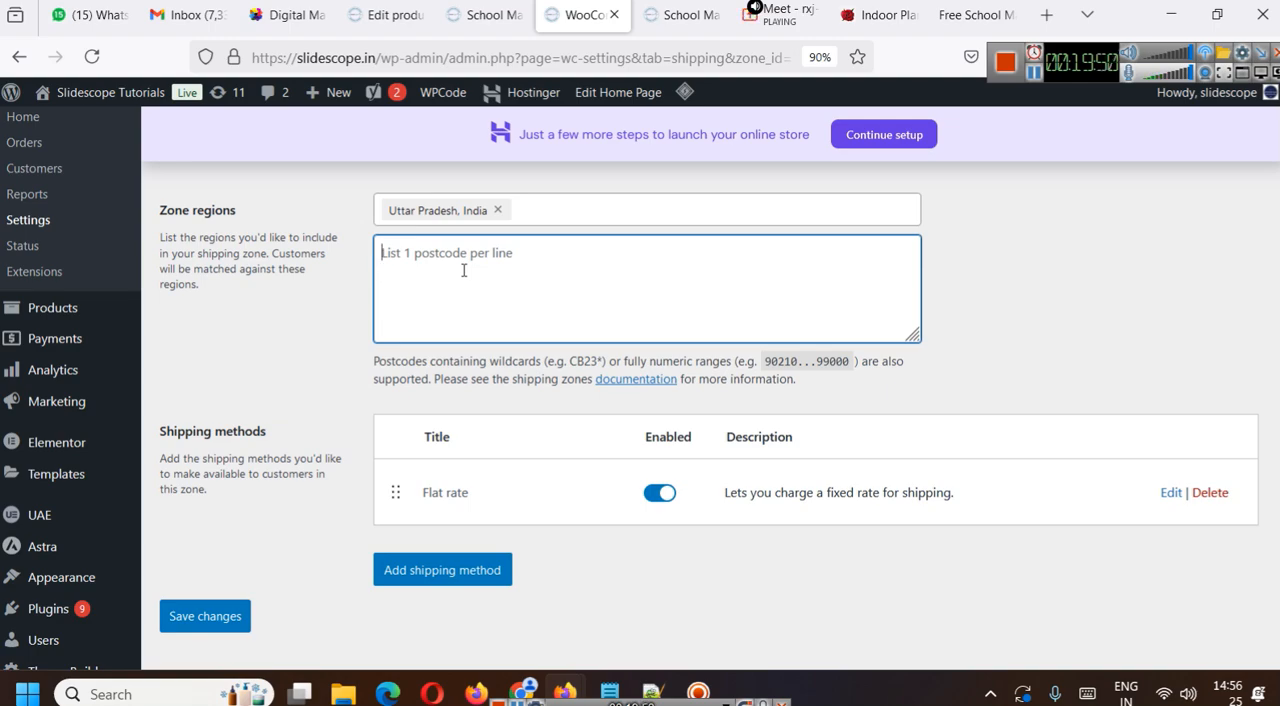
text(226022)
key(ctrl+a)
key(BackSpace)
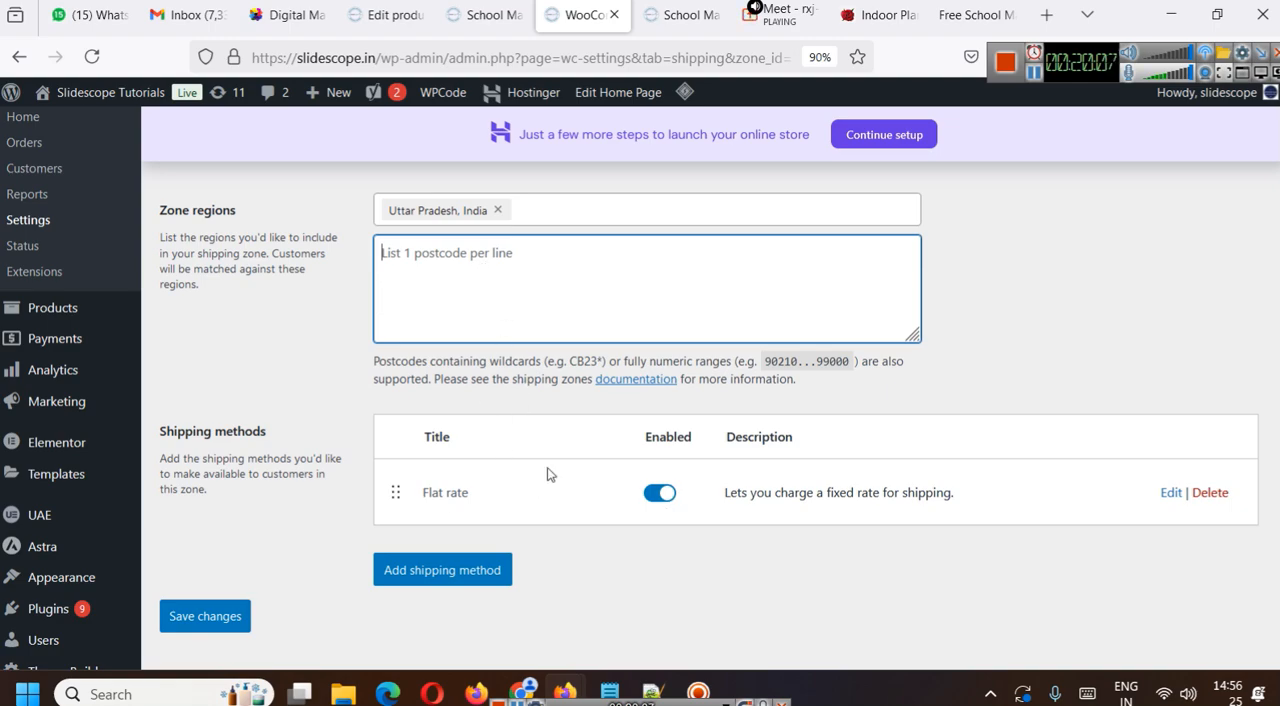
- Replace Uttar Pradesh, India with India as the shipping zone's region and save the zone
click(497, 210)
text(i)
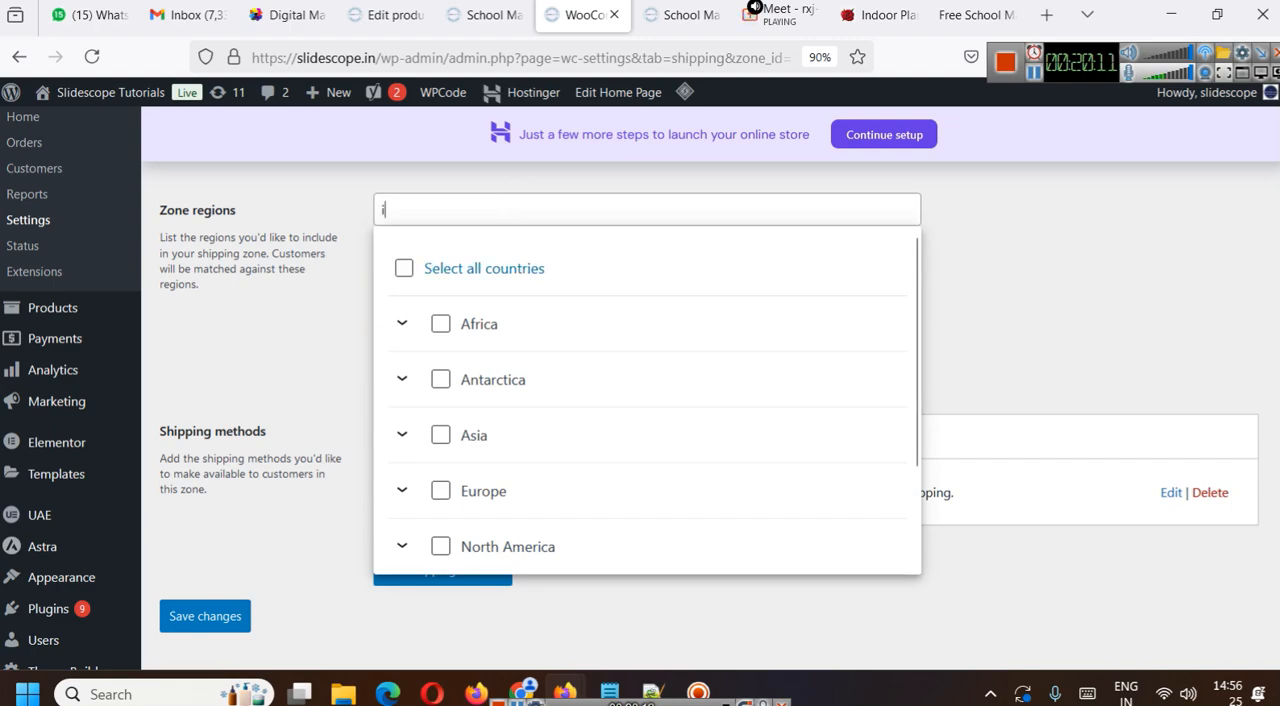
text(ndia)
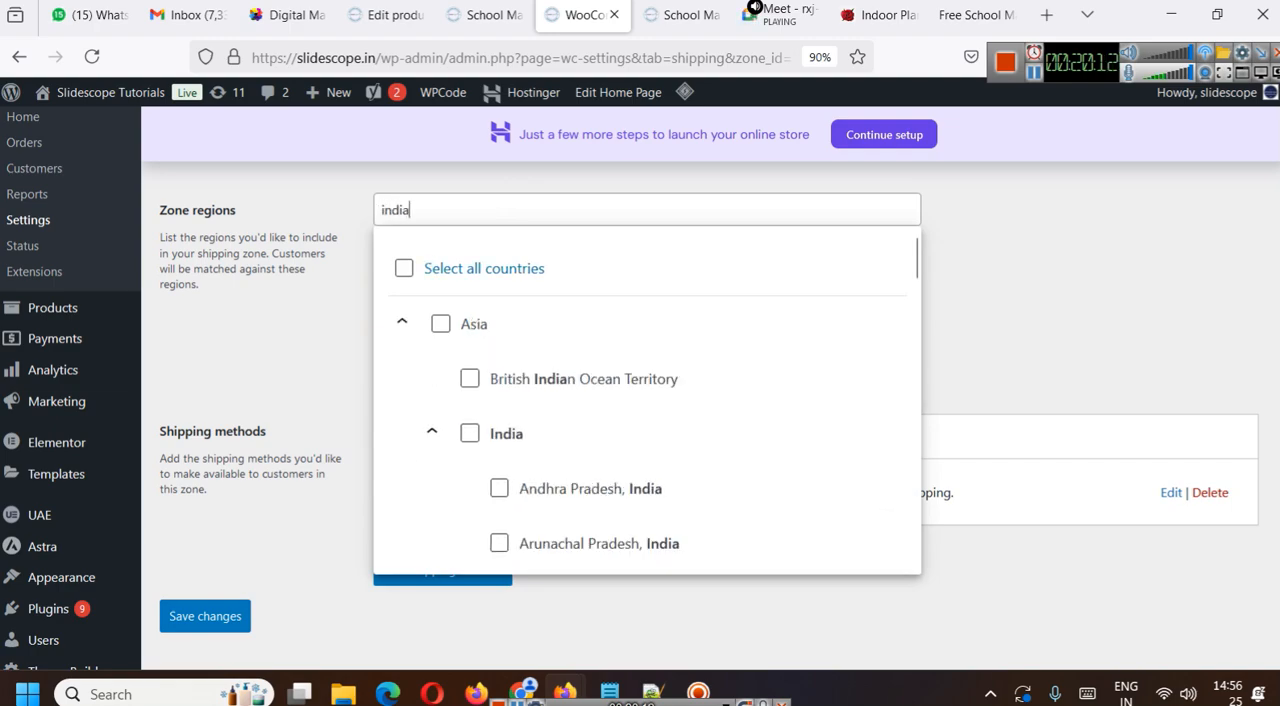
click(470, 434)
click(1007, 325)
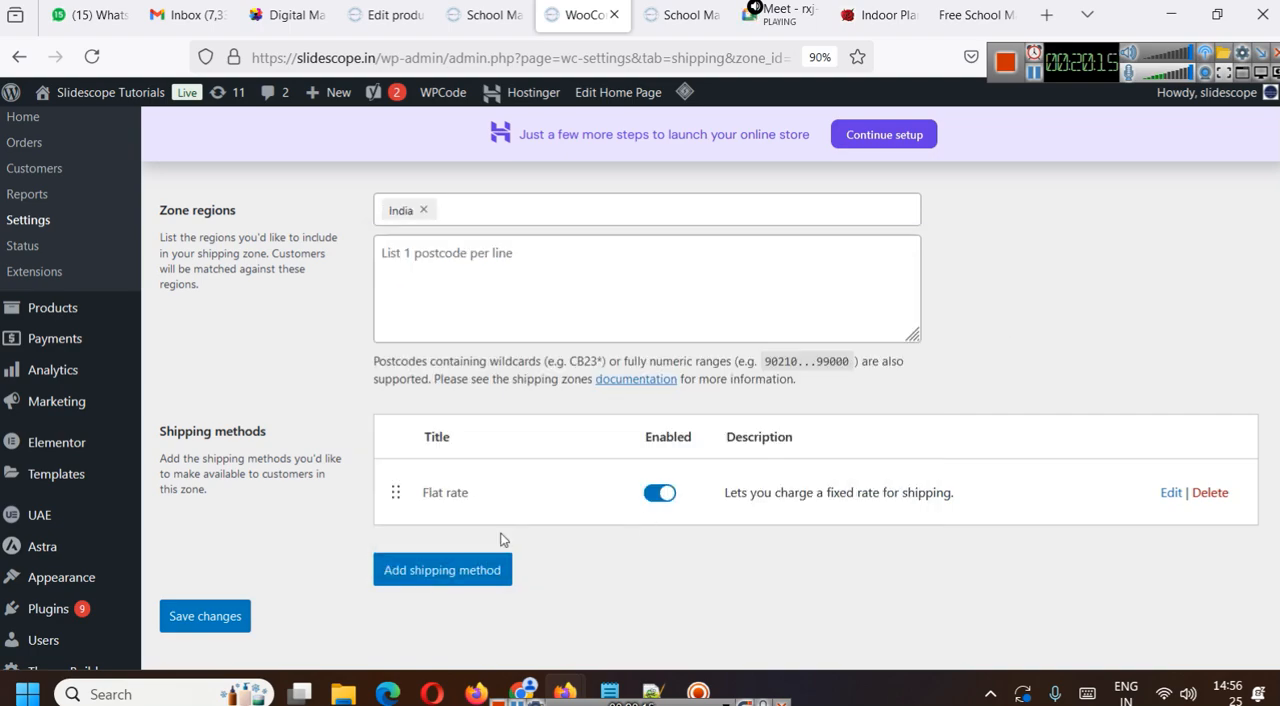
click(240, 616)
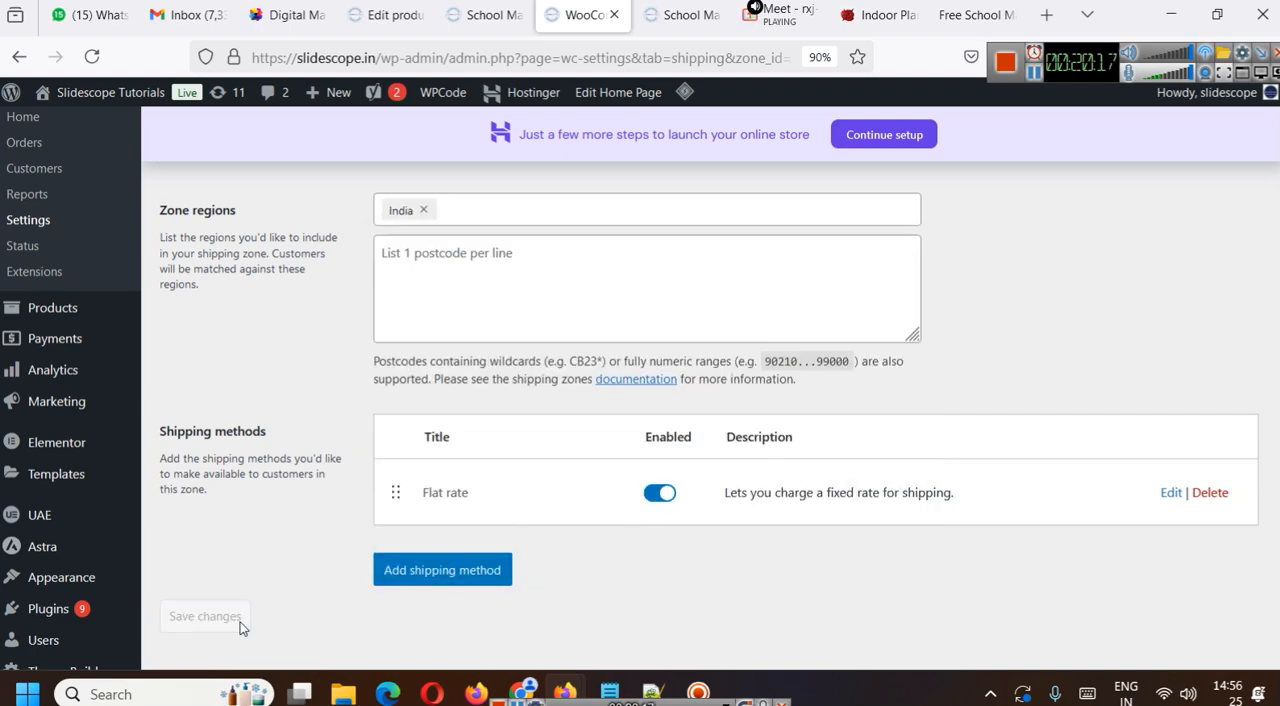
- Review the shipping weight and dimension options in the product data of School Management System Pro Plan (Per Month)
scroll(487, 489, up, 3)
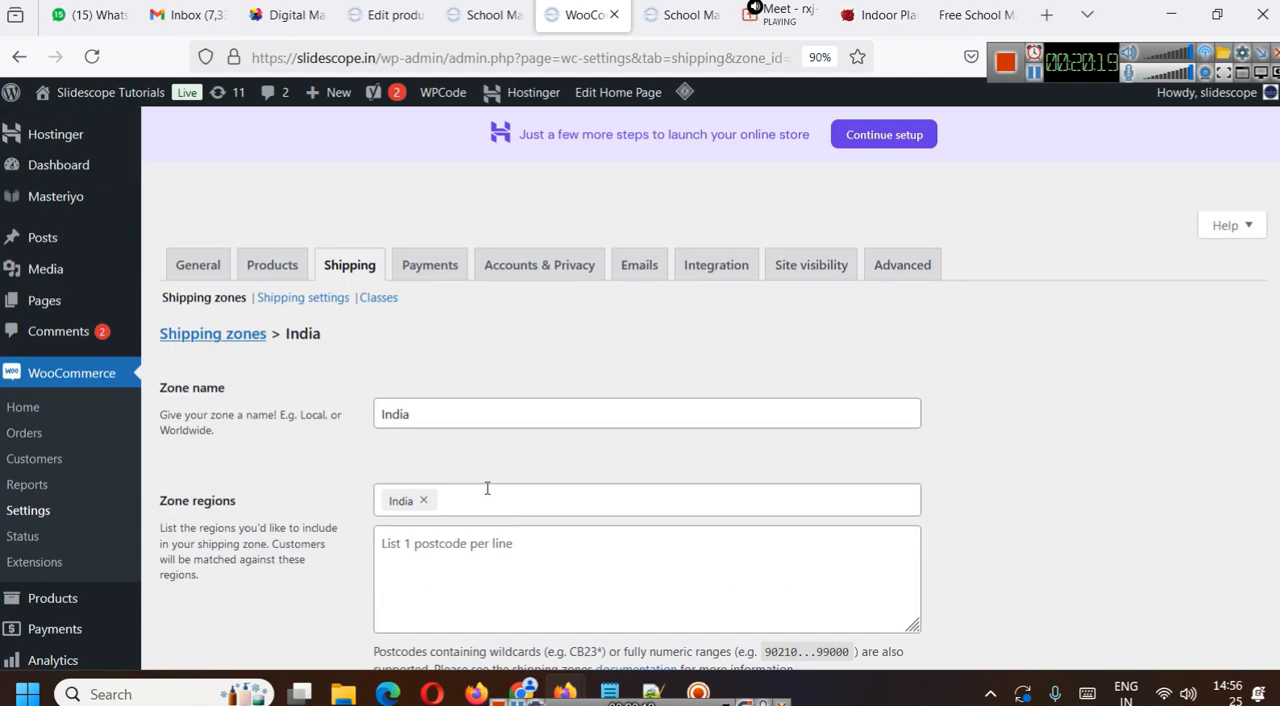
click(488, 15)
click(529, 58)
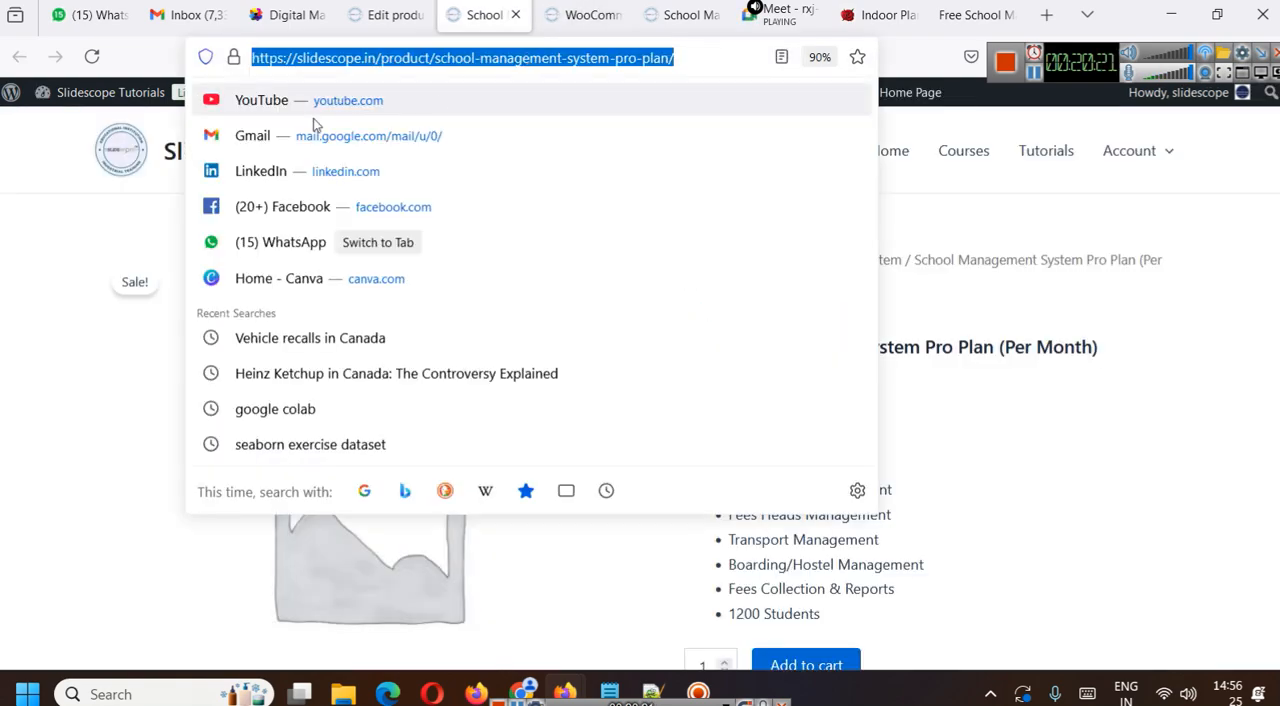
click(398, 15)
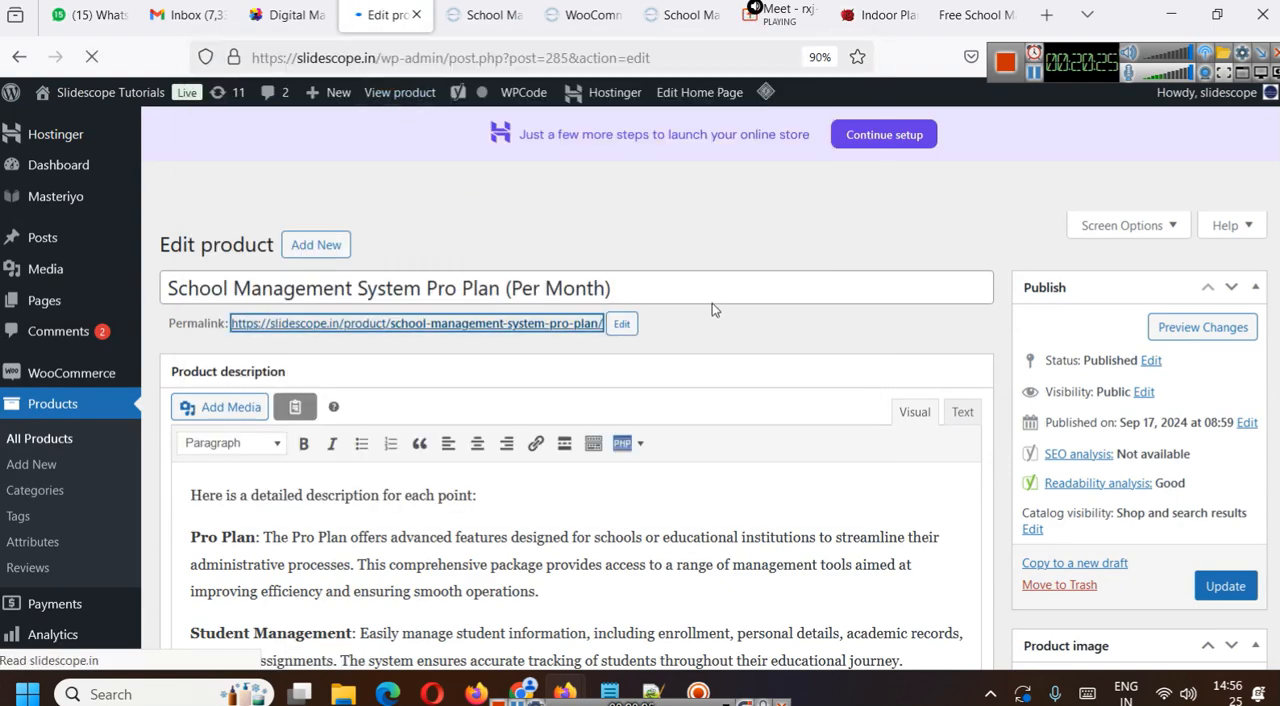
scroll(780, 445, down, 20)
scroll(590, 414, down, 9)
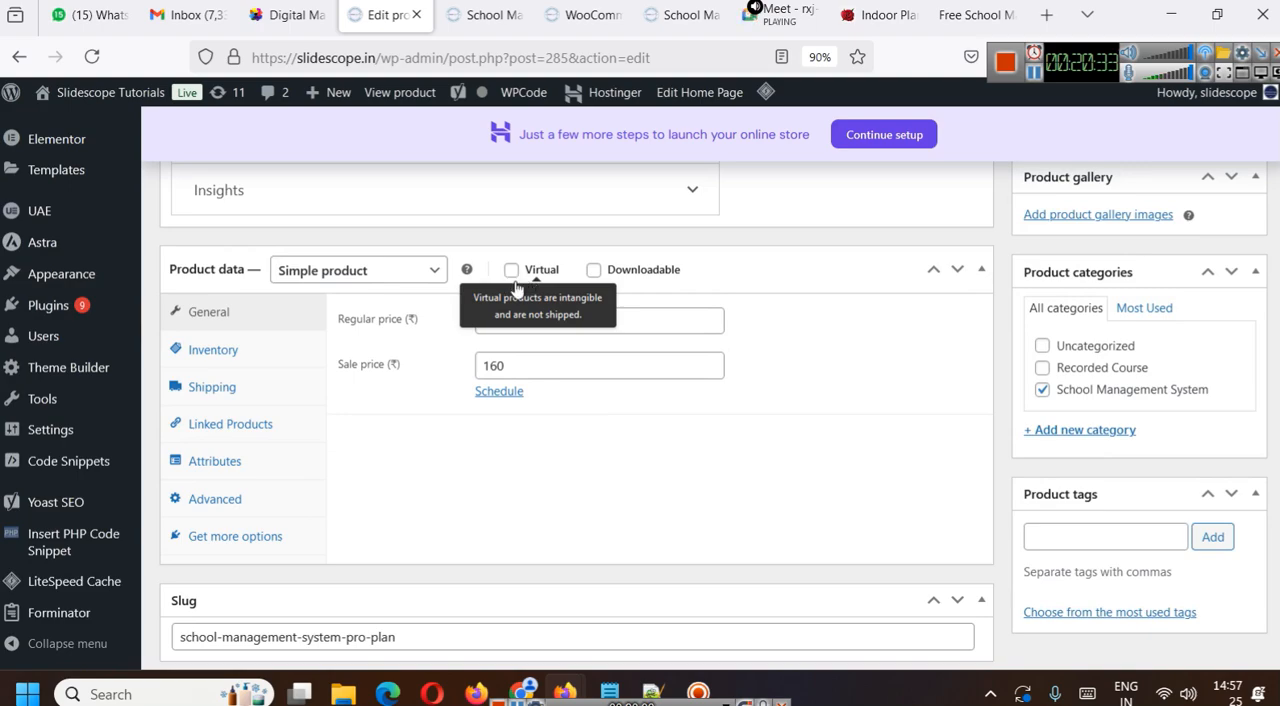
click(250, 384)
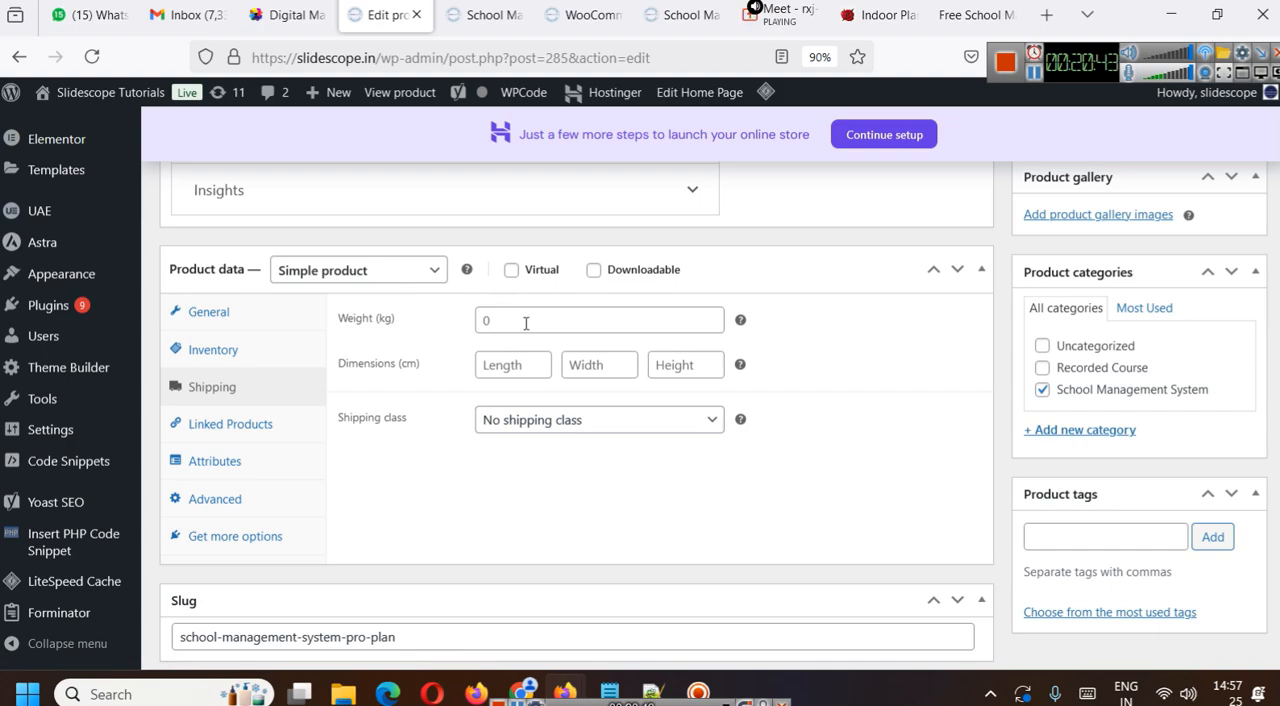
click(503, 365)
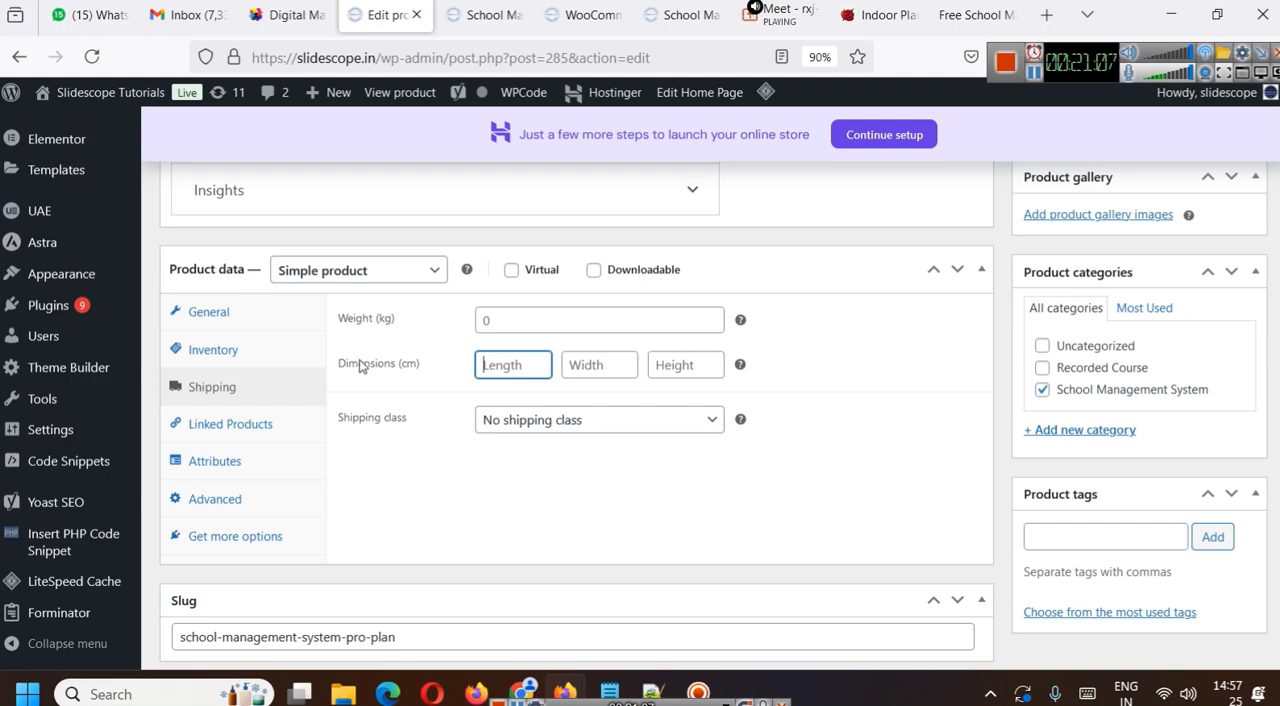
- Add the line "Volumetric Weight" at the end of the WooCommerce Plugin note in Notepad and return to the product in the browser
mouse_move(610, 683)
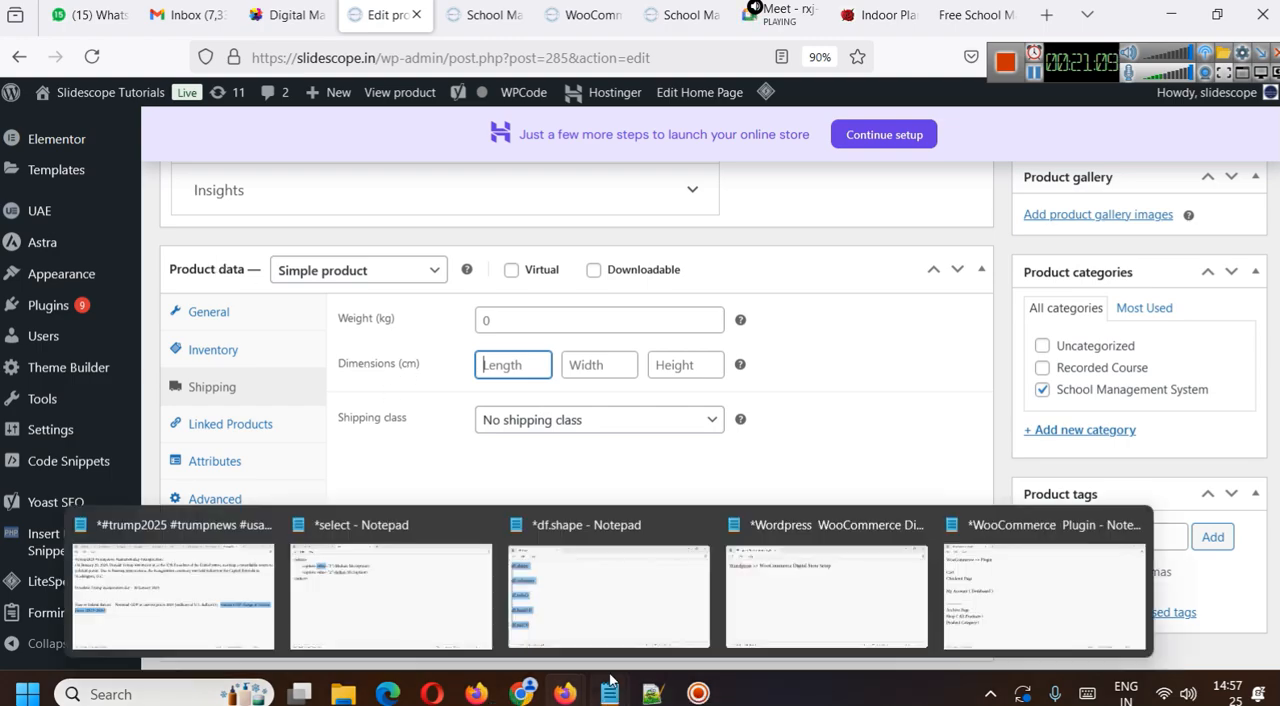
click(1010, 588)
key(Return)
key(Return)
key(Return)
text(Volumetric Wri)
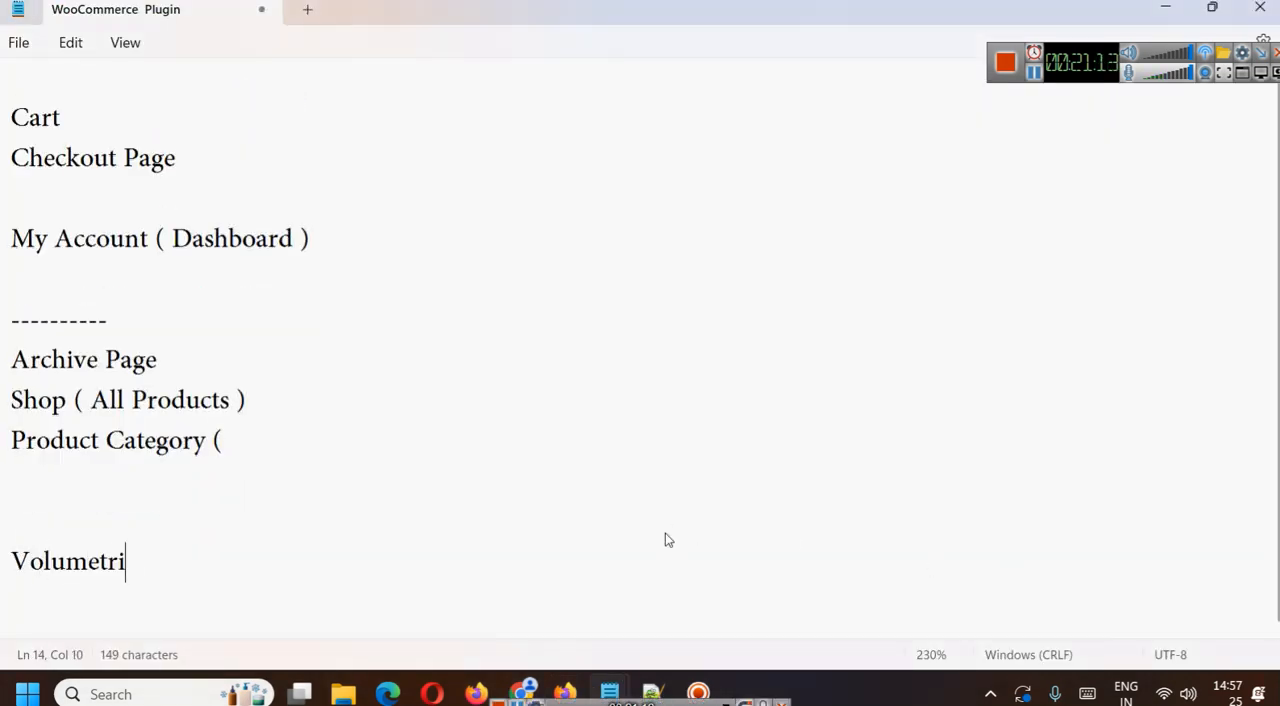
key(BackSpace)
key(BackSpace)
text(eight)
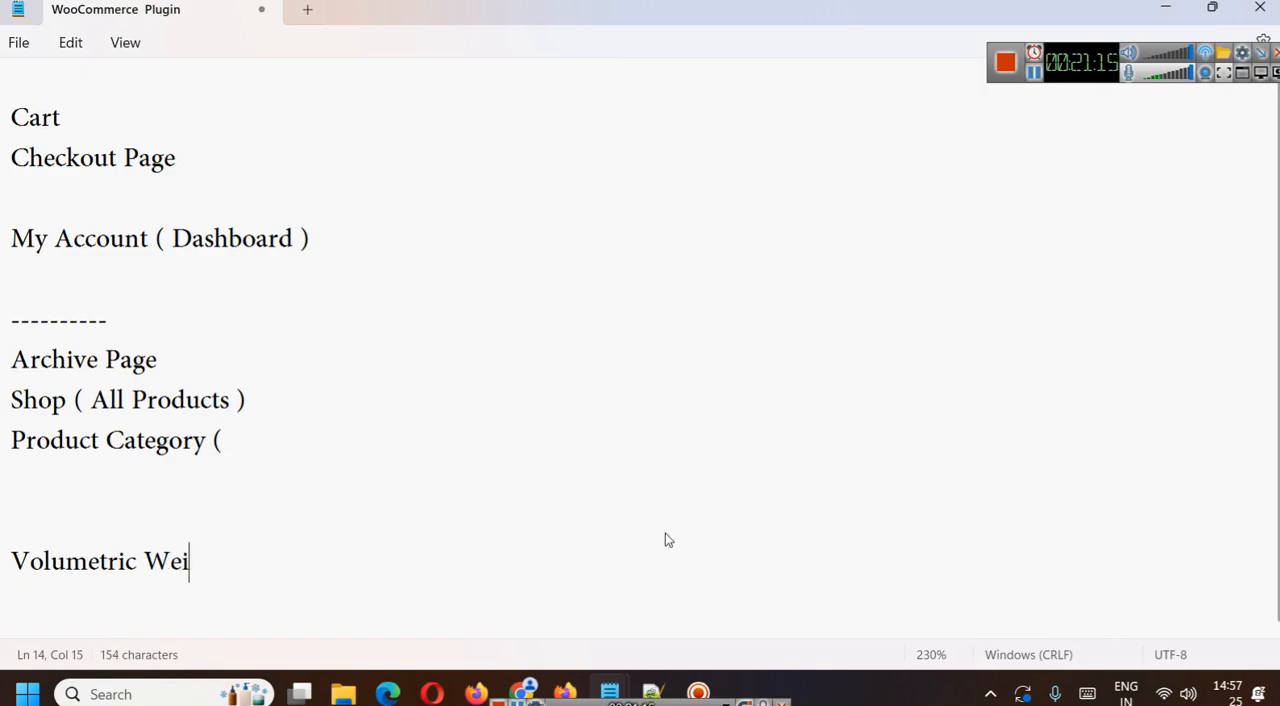
click(1160, 8)
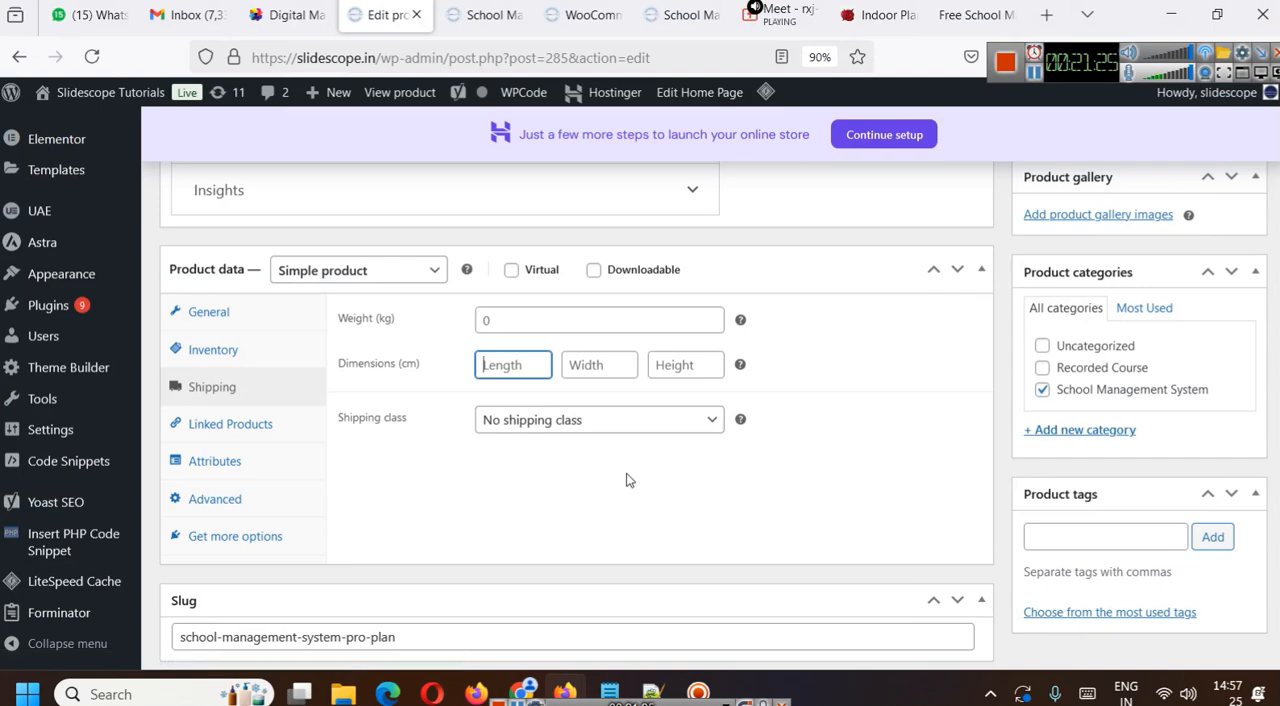
- Check which shipping classes are available for the product
click(552, 428)
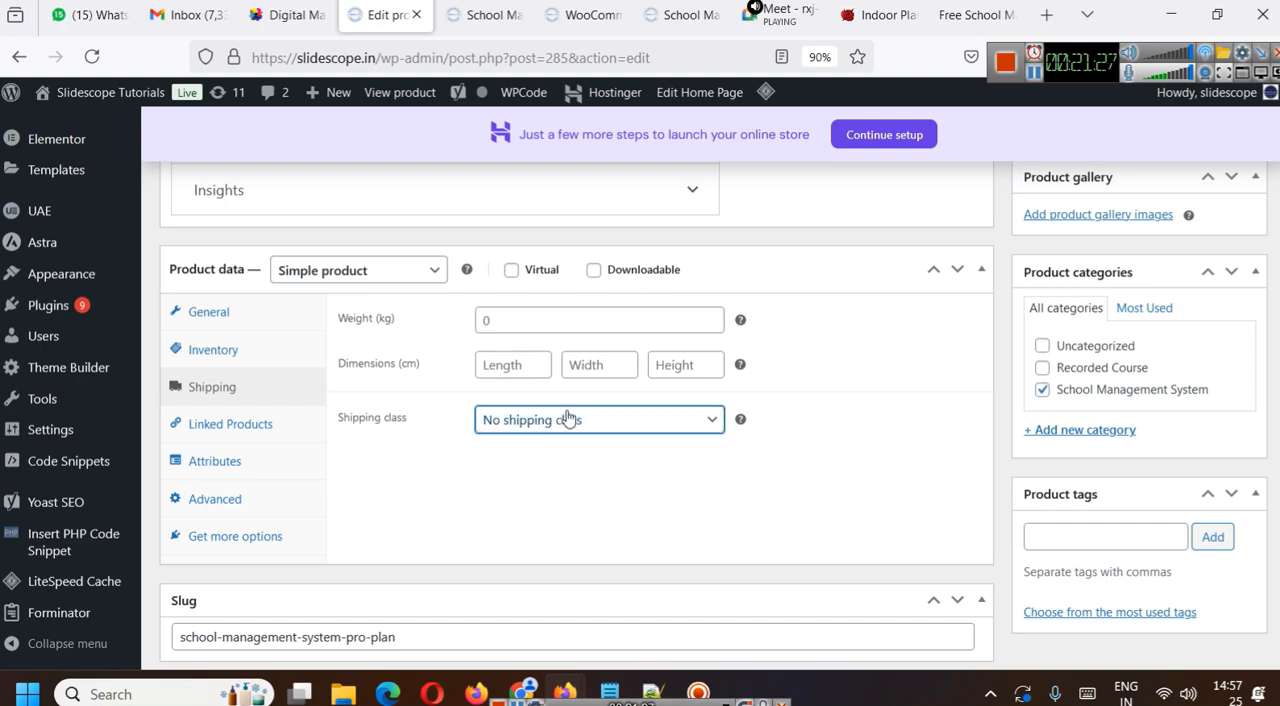
click(565, 451)
mouse_move(740, 420)
- Create a WooCommerce shipping class named Glass items with slug glass-items and description "For glass items"
click(588, 10)
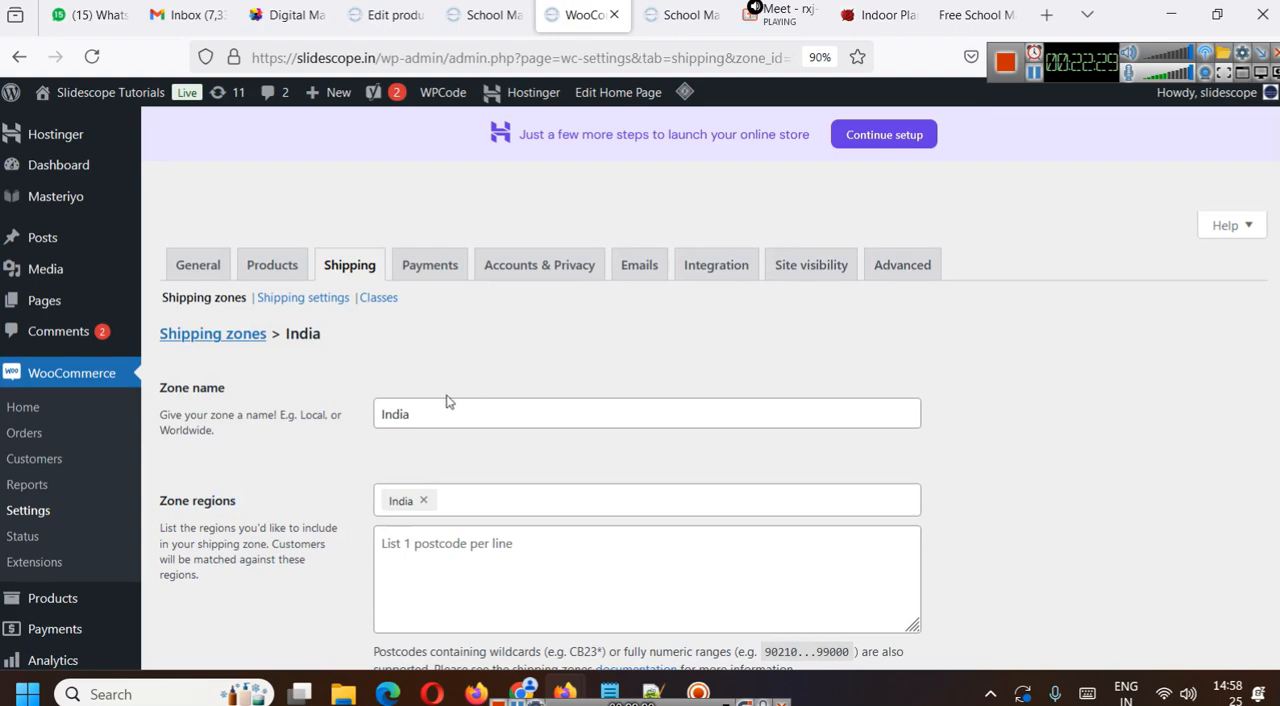
click(375, 299)
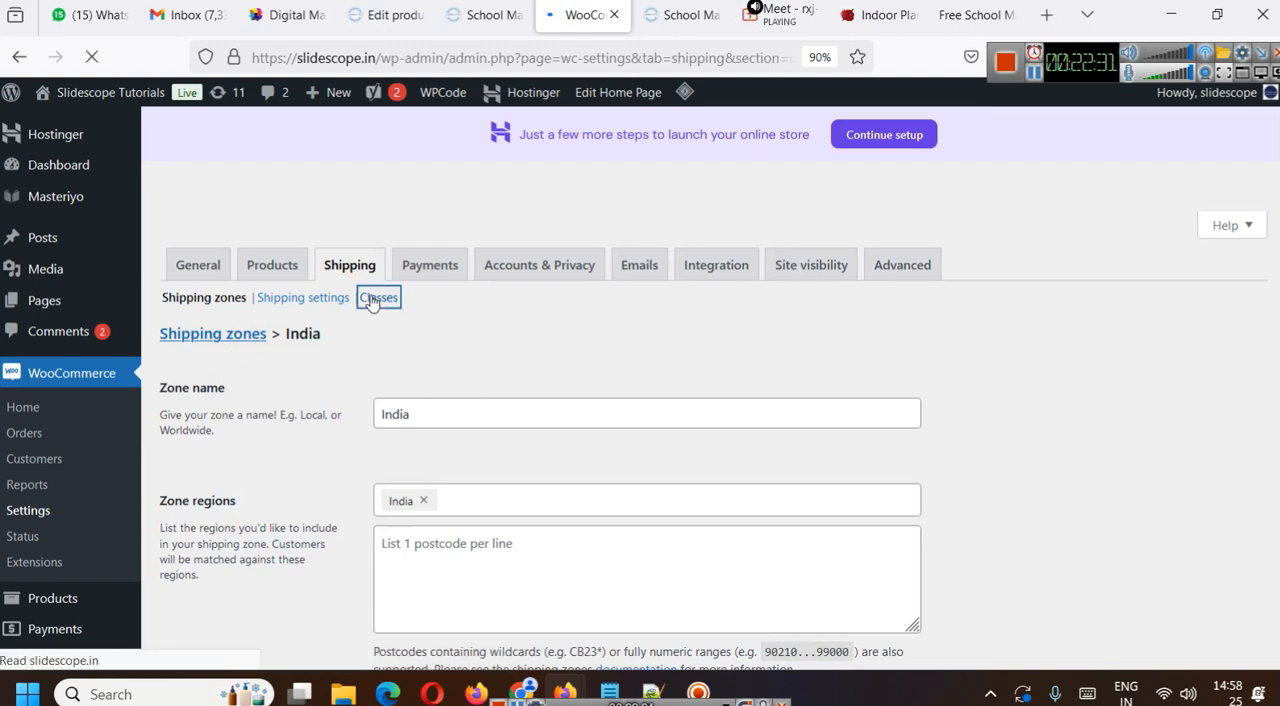
click(370, 343)
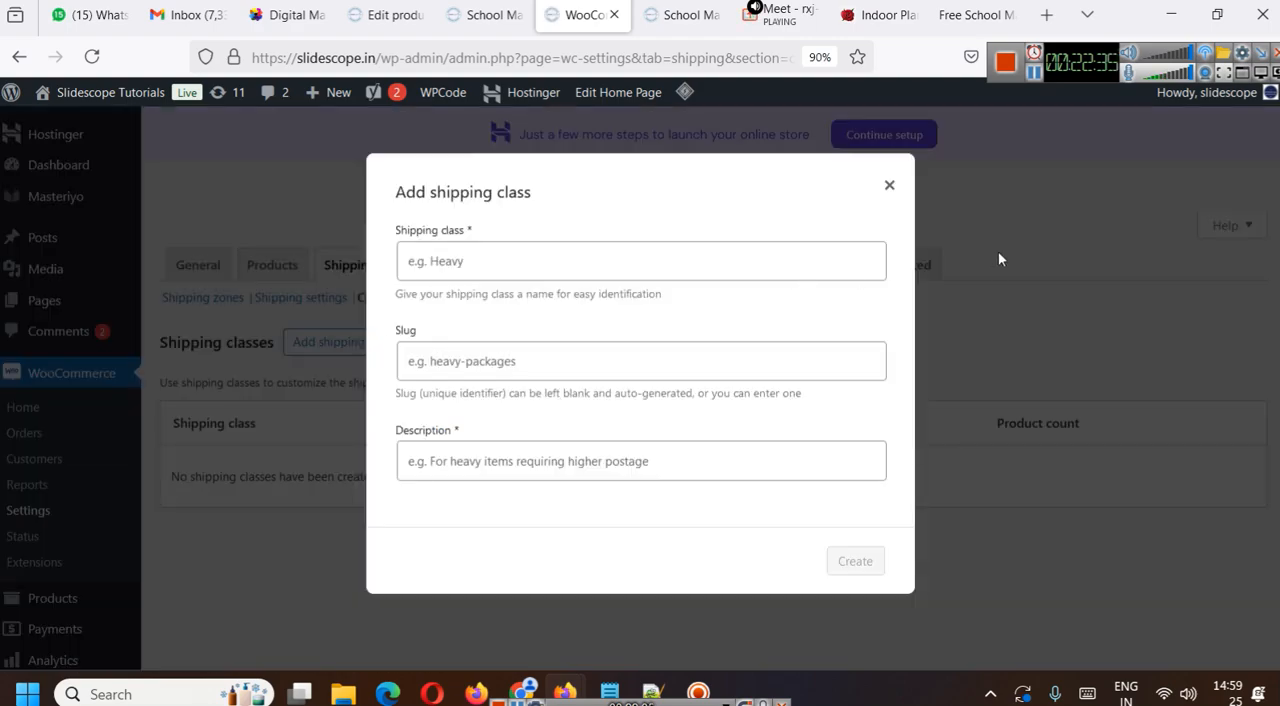
click(573, 260)
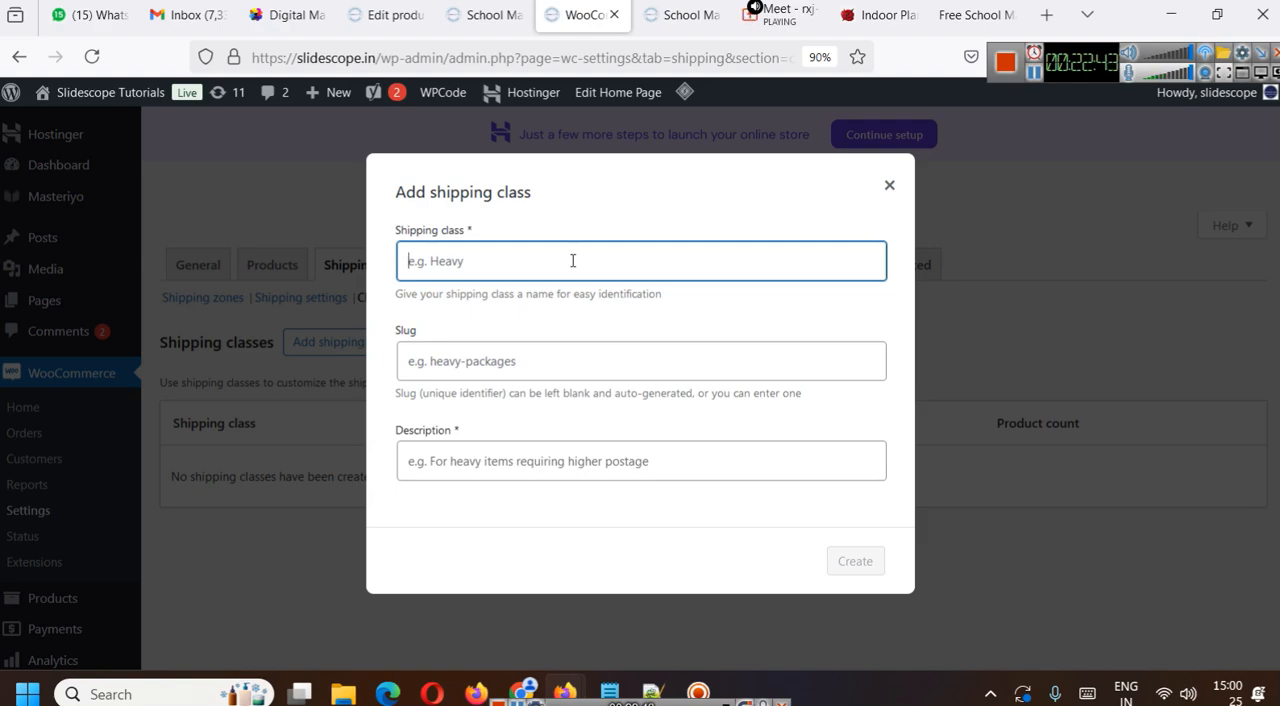
text(Glass items)
key(Tab)
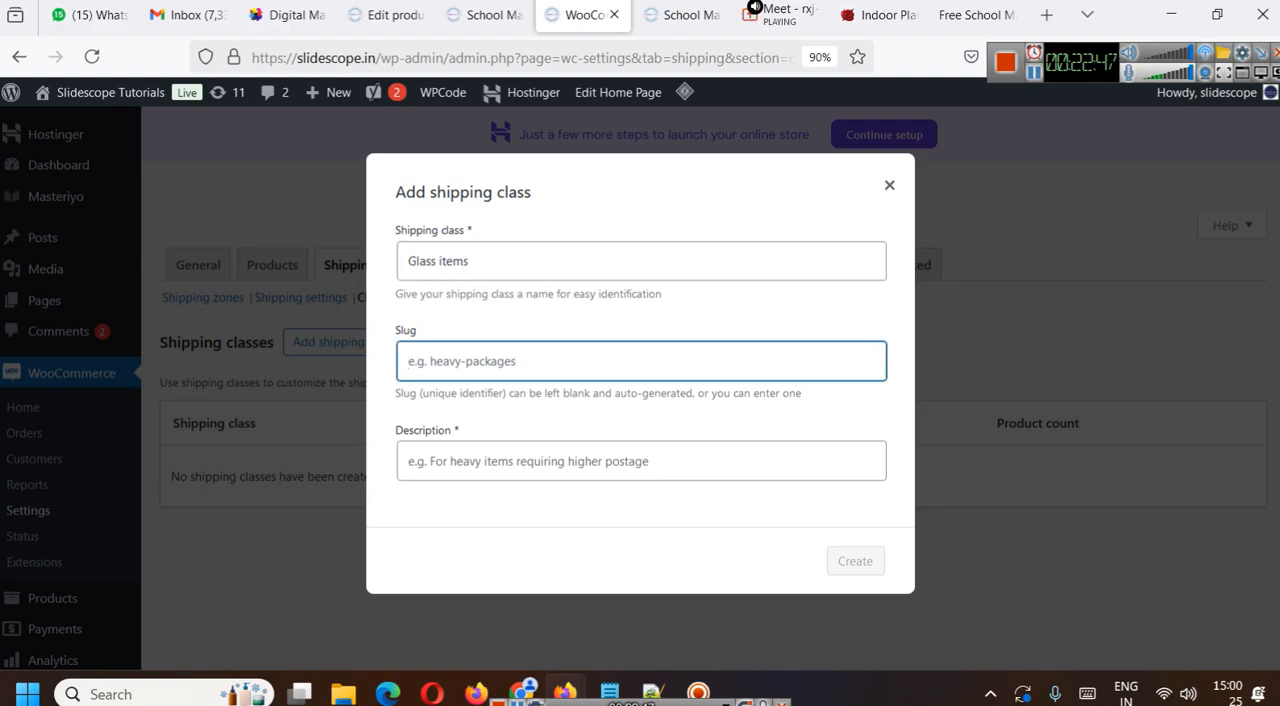
text(glass-items)
key(Tab)
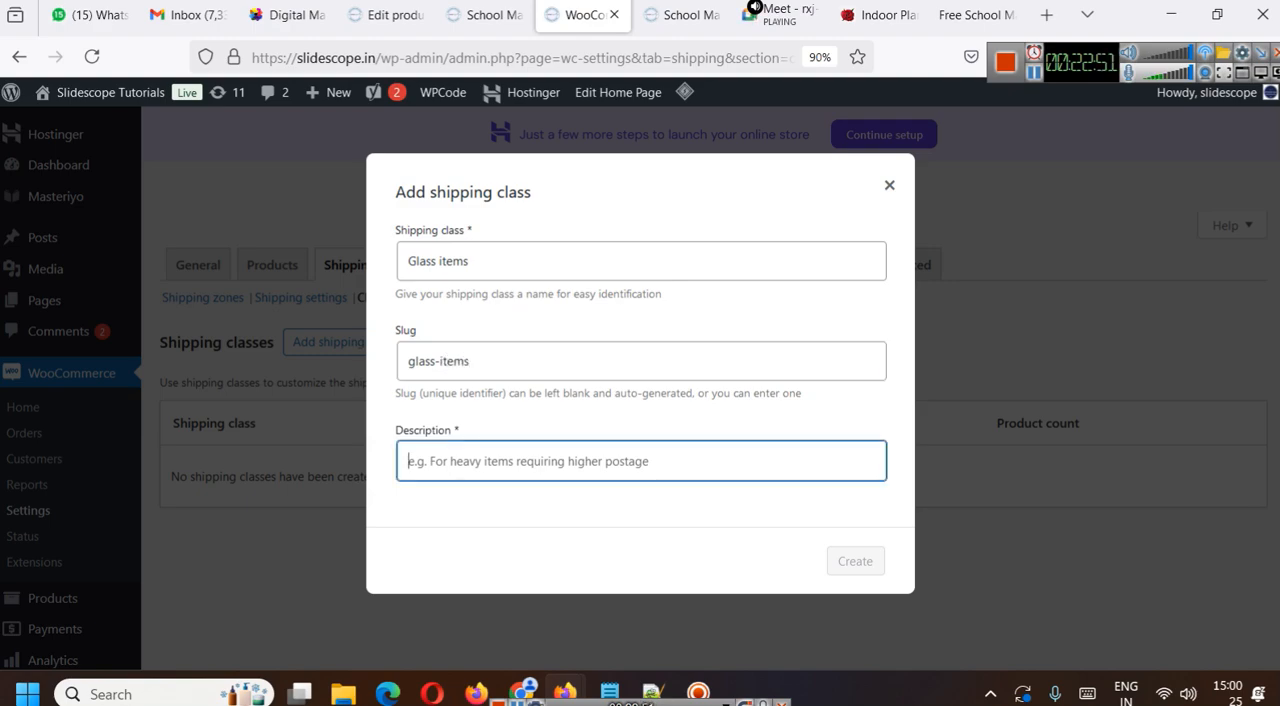
text(For glass items)
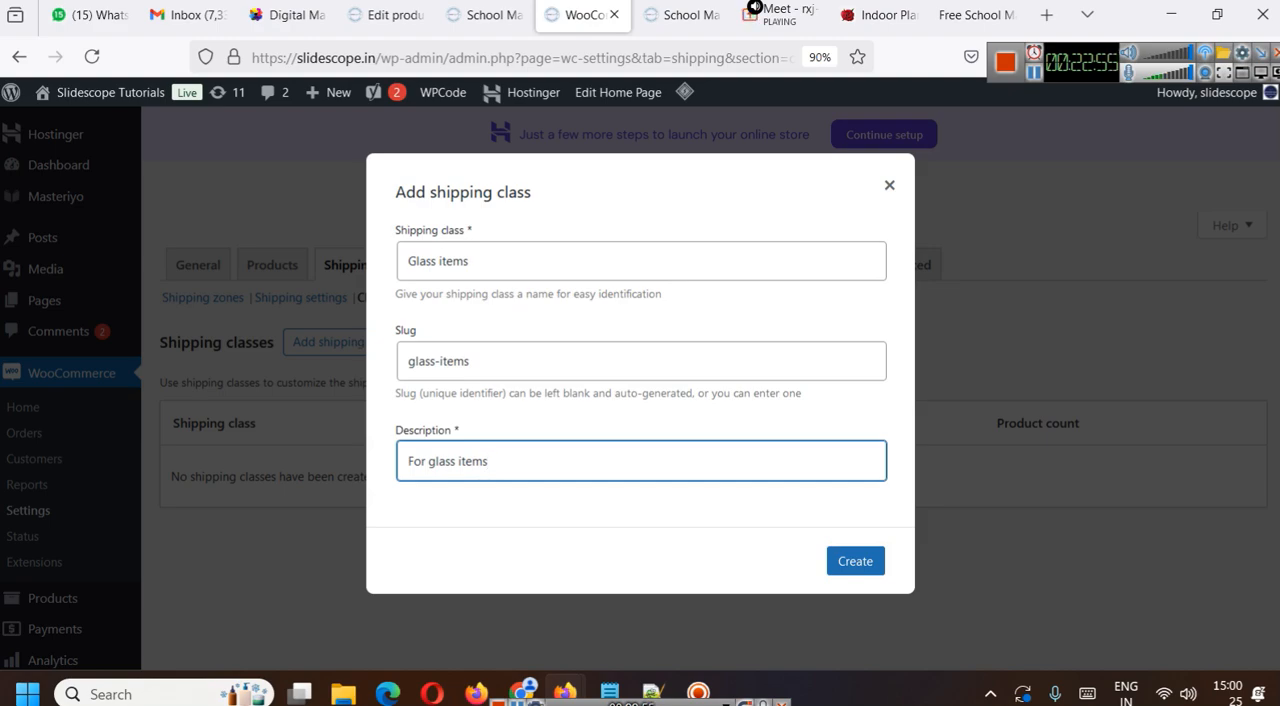
click(862, 565)
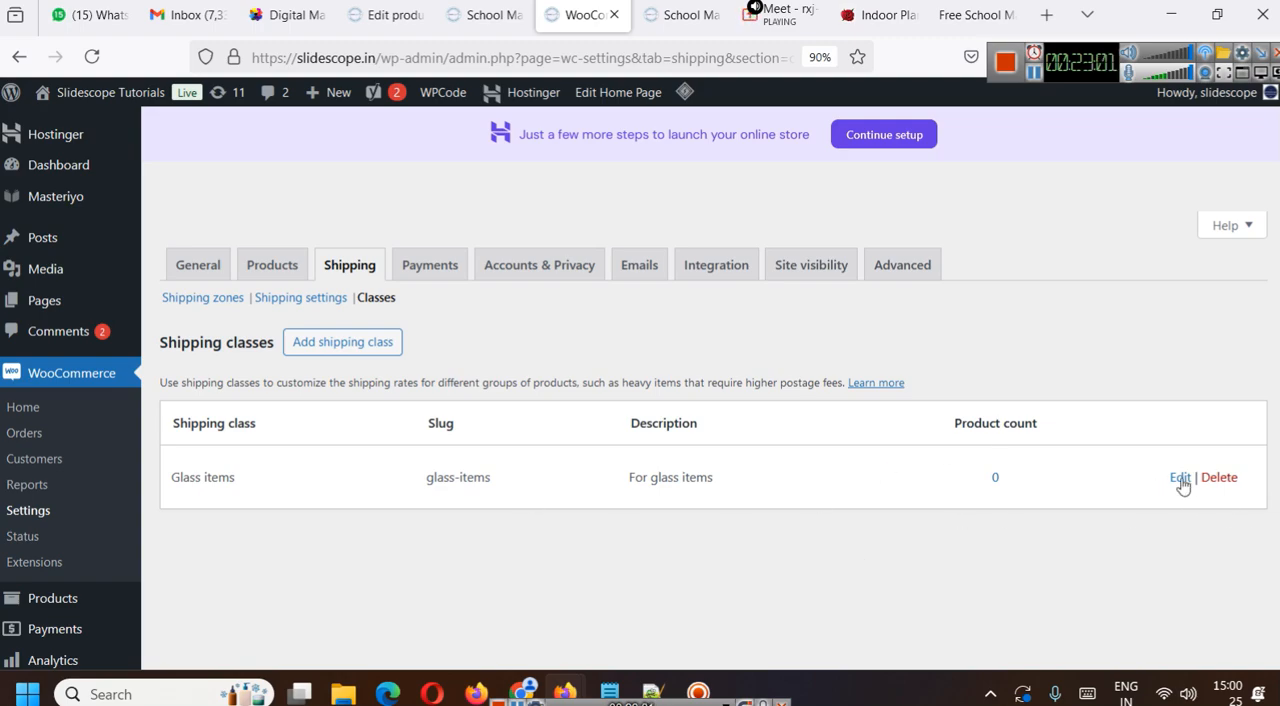
click(1183, 478)
click(888, 186)
- Open the flat rate method of the India shipping zone for editing and review its shipping class costs
click(199, 302)
scroll(595, 418, down, 3)
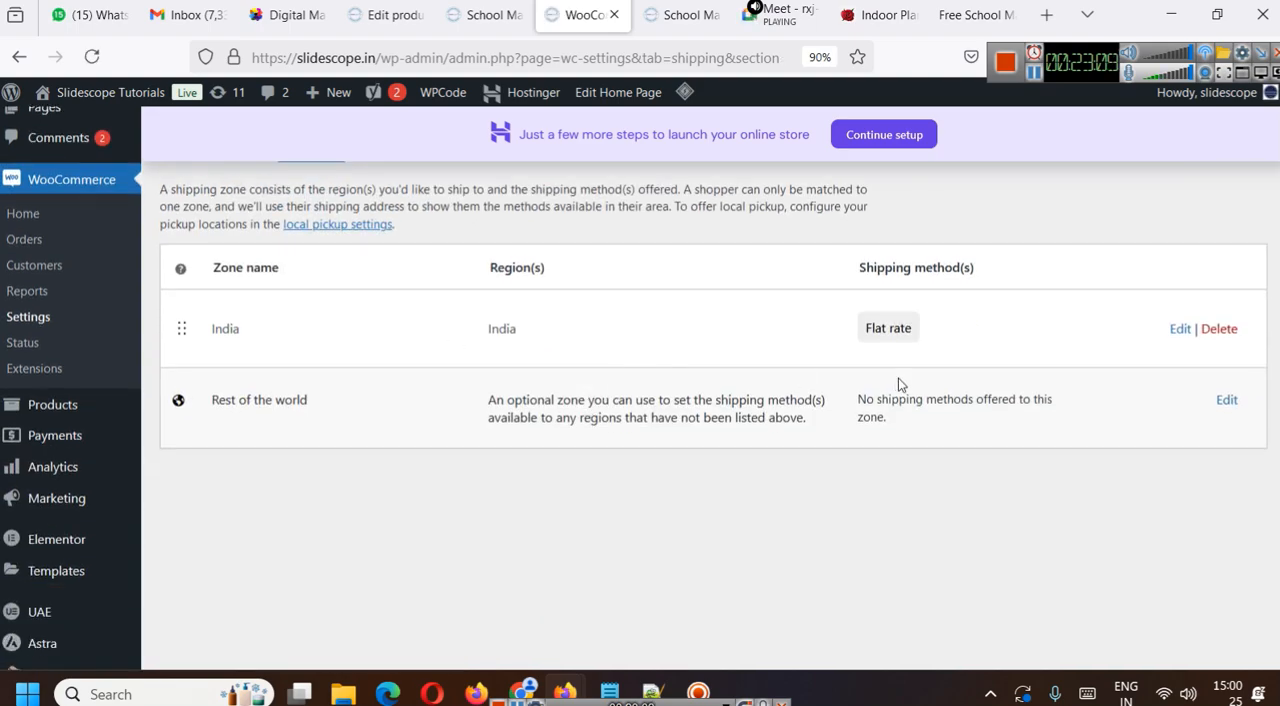
click(1181, 329)
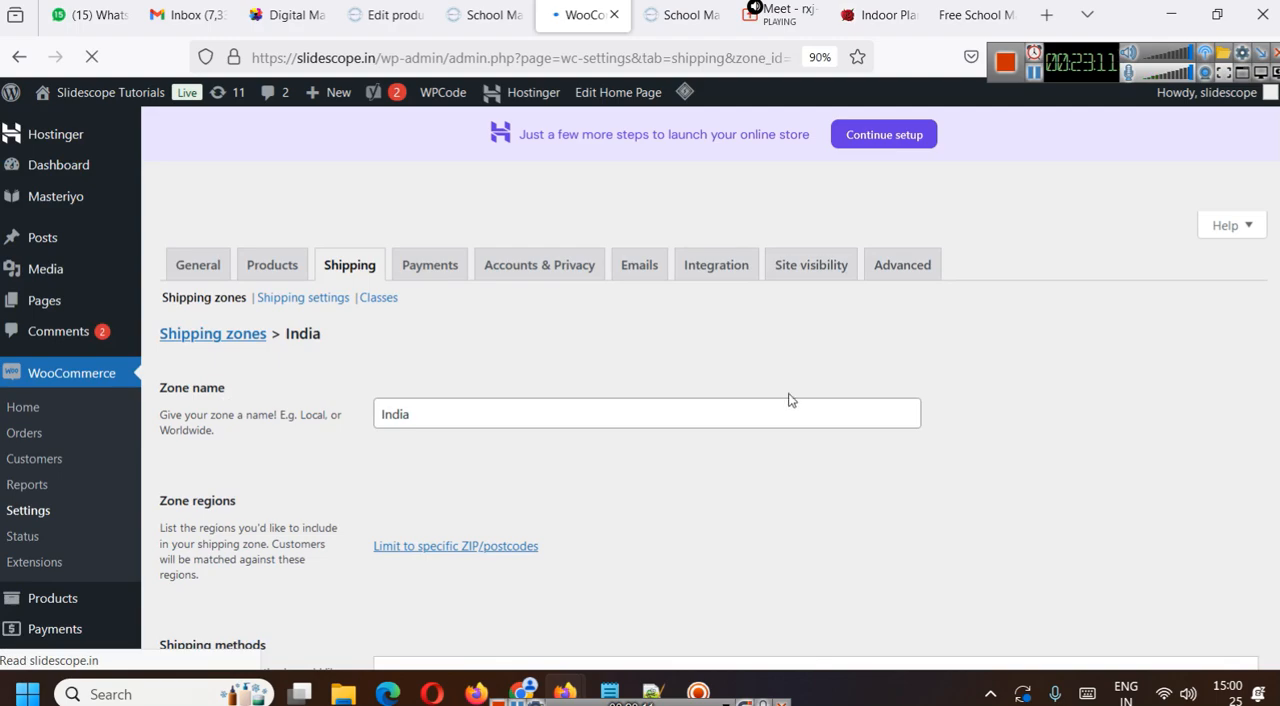
scroll(789, 397, down, 4)
scroll(605, 420, up, 2)
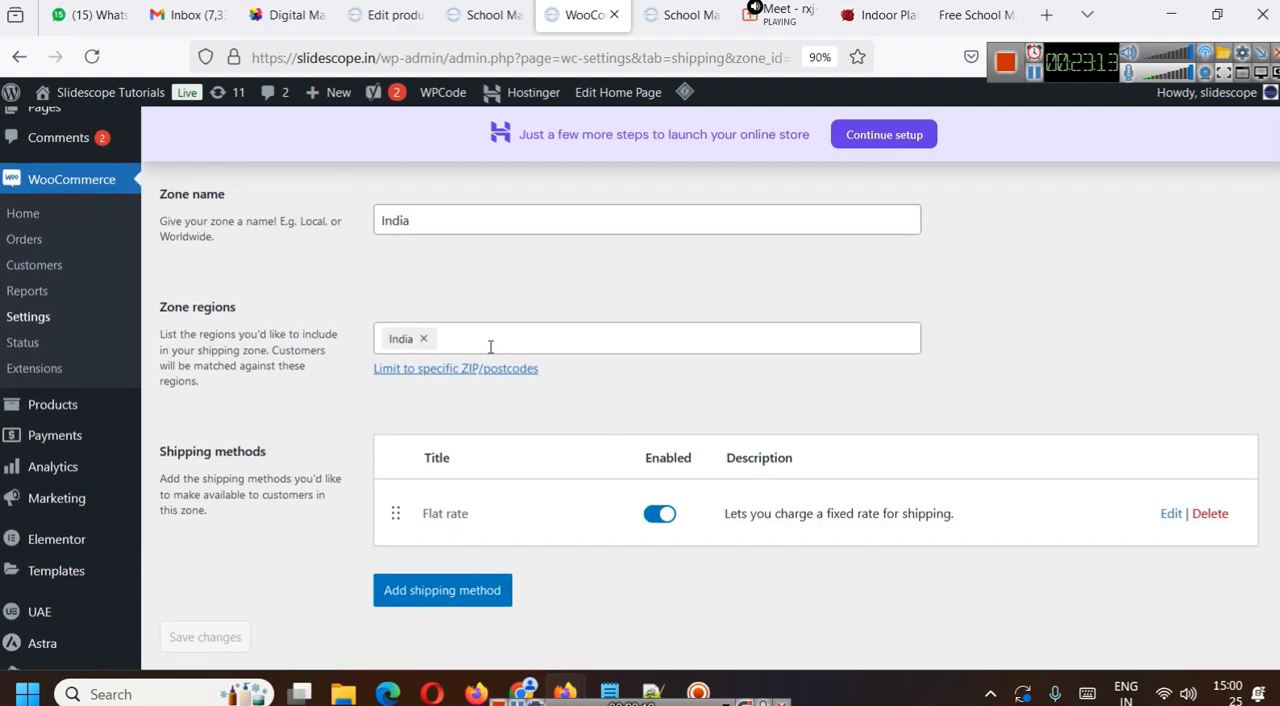
click(1170, 514)
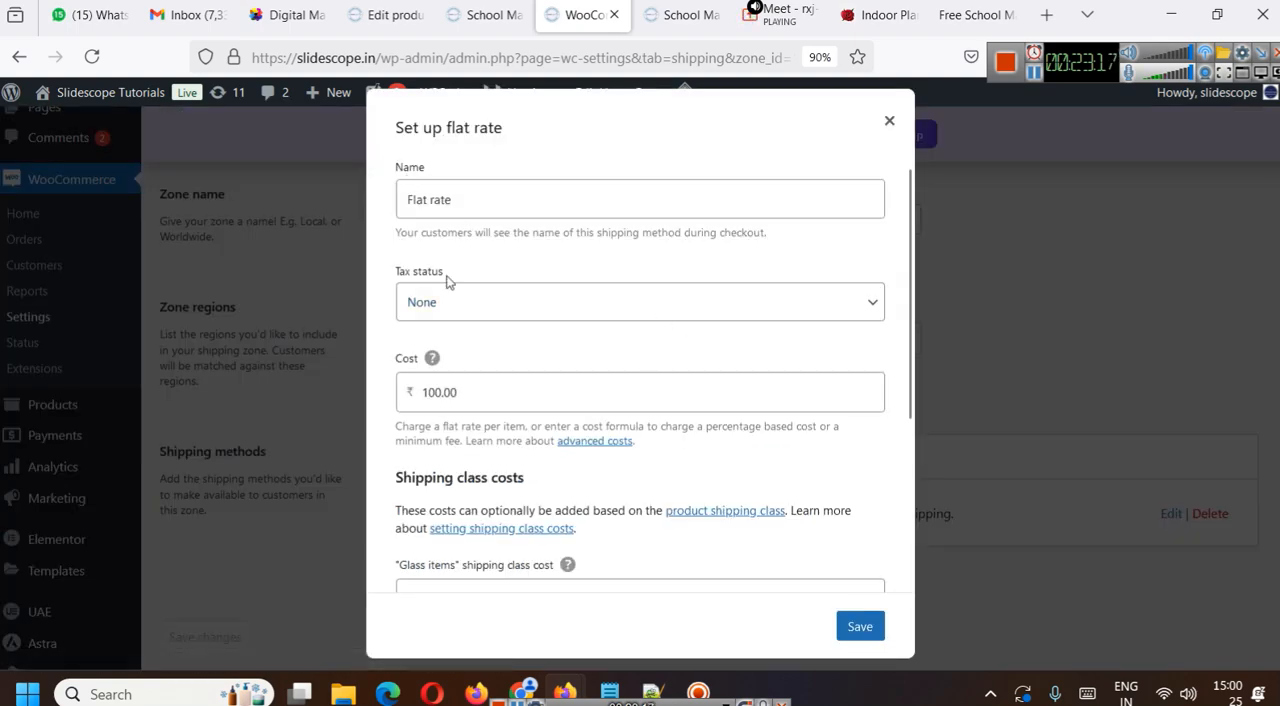
scroll(586, 352, down, 3)
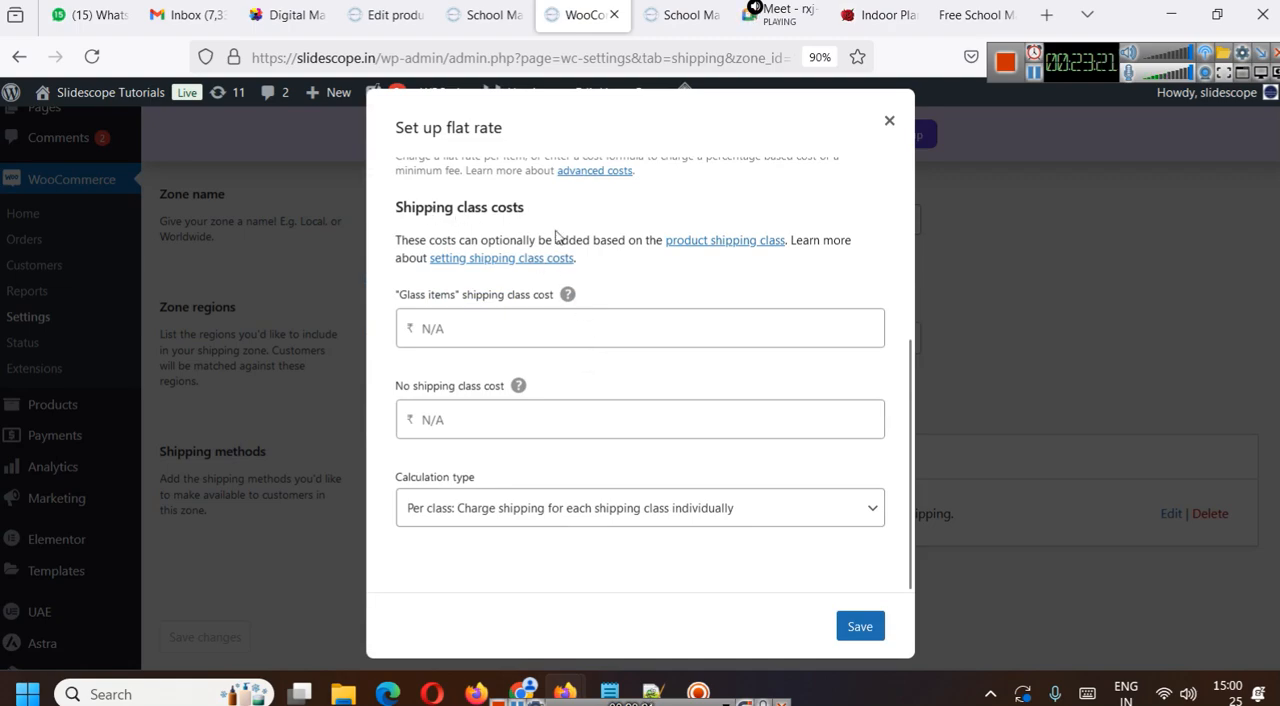
scroll(553, 295, up, 3)
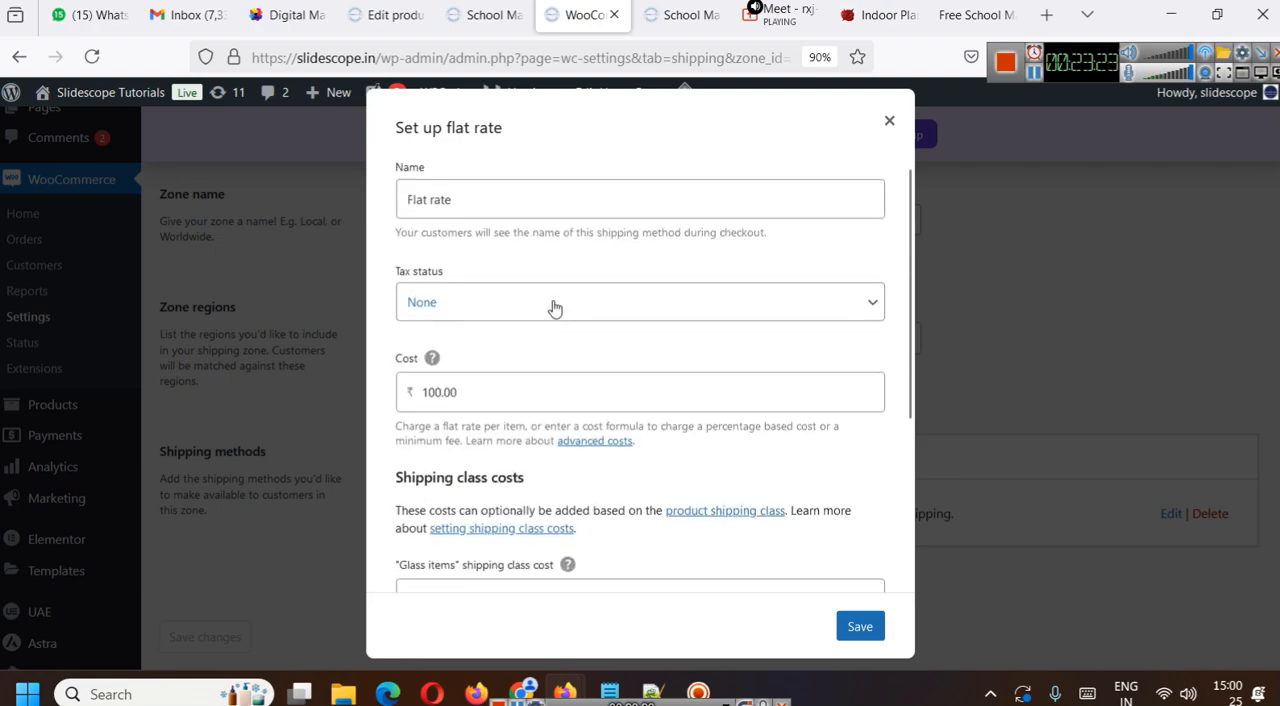
scroll(560, 298, down, 3)
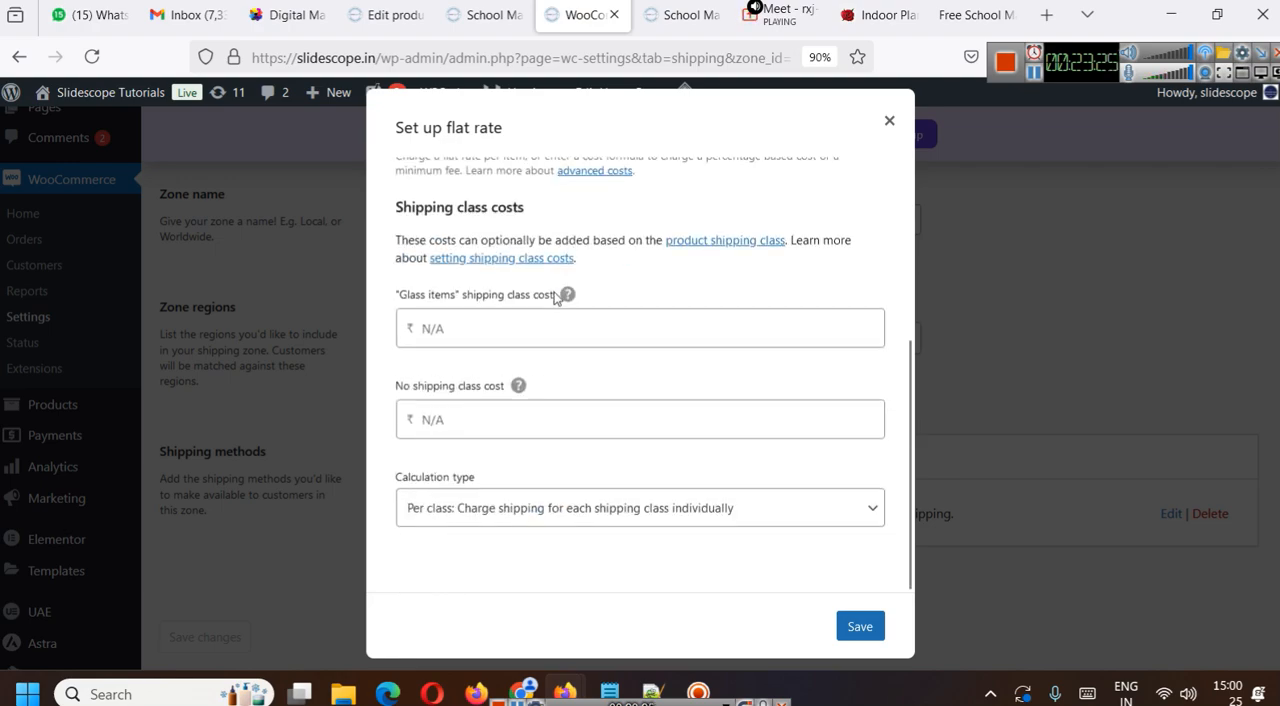
- Set the flat rate's Glass items class cost to ₹200 and its no shipping class cost to ₹100, and save the method
click(518, 326)
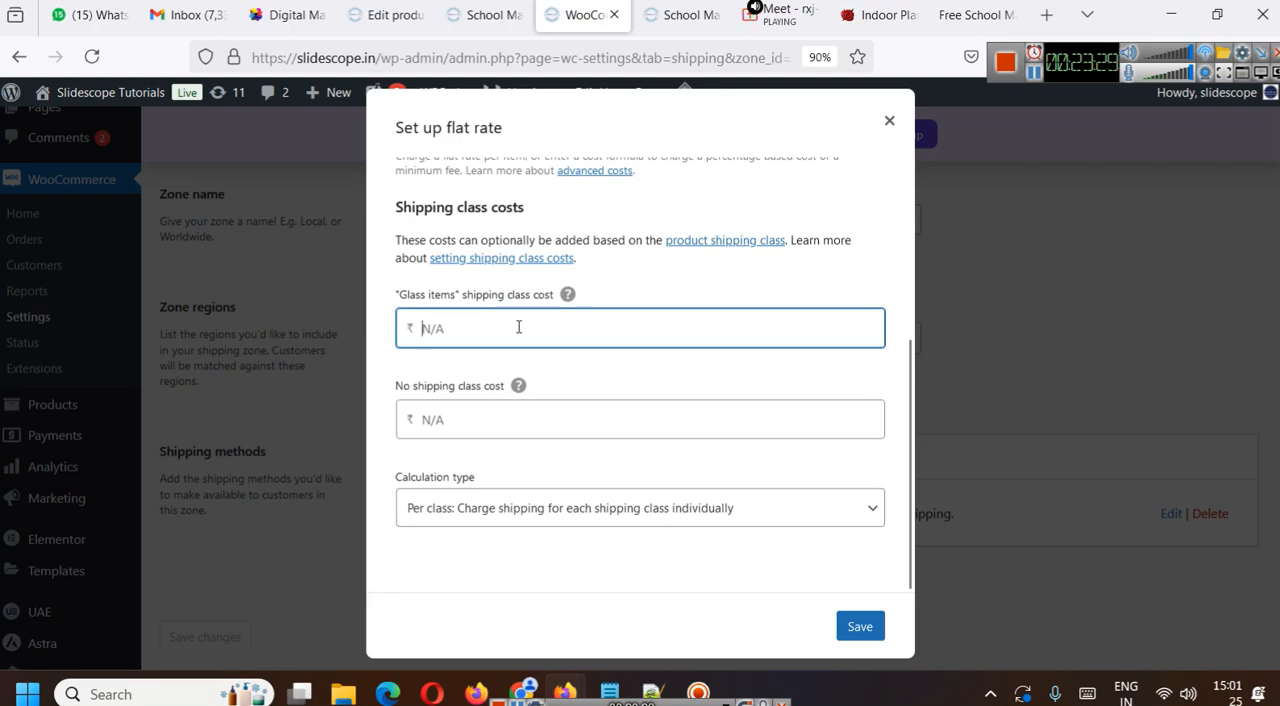
text(200)
key(Tab)
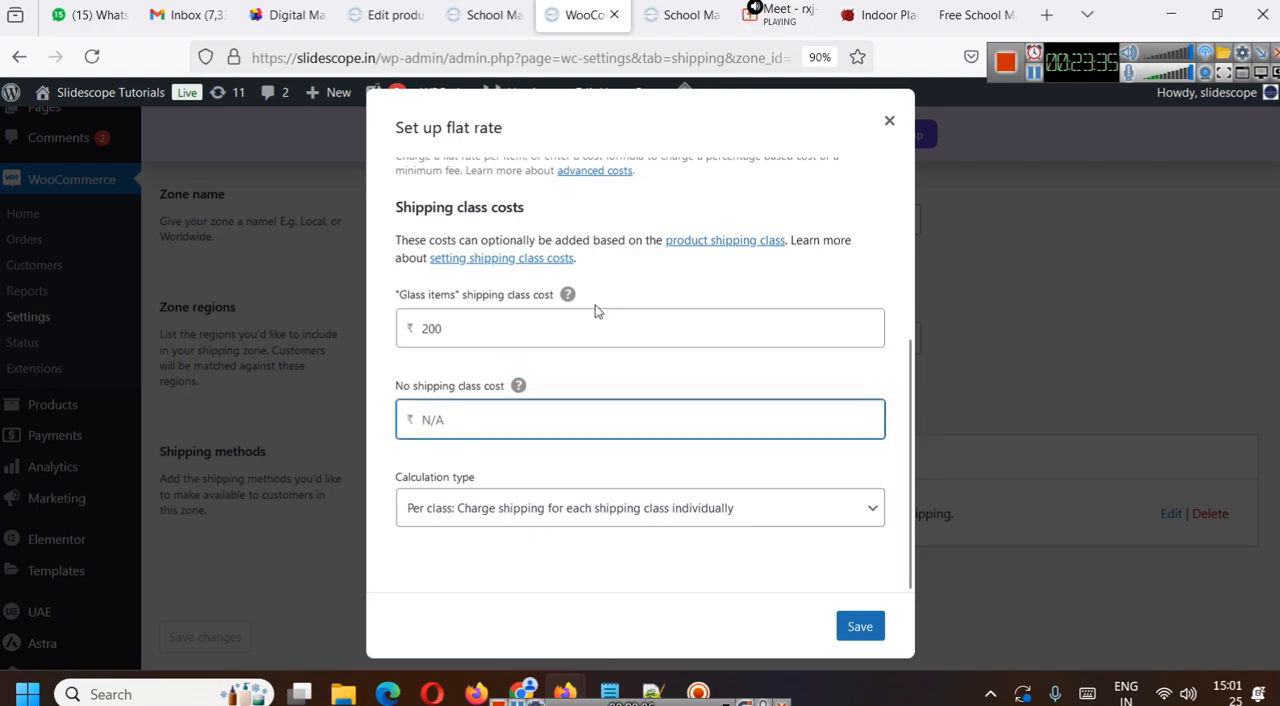
mouse_move(519, 386)
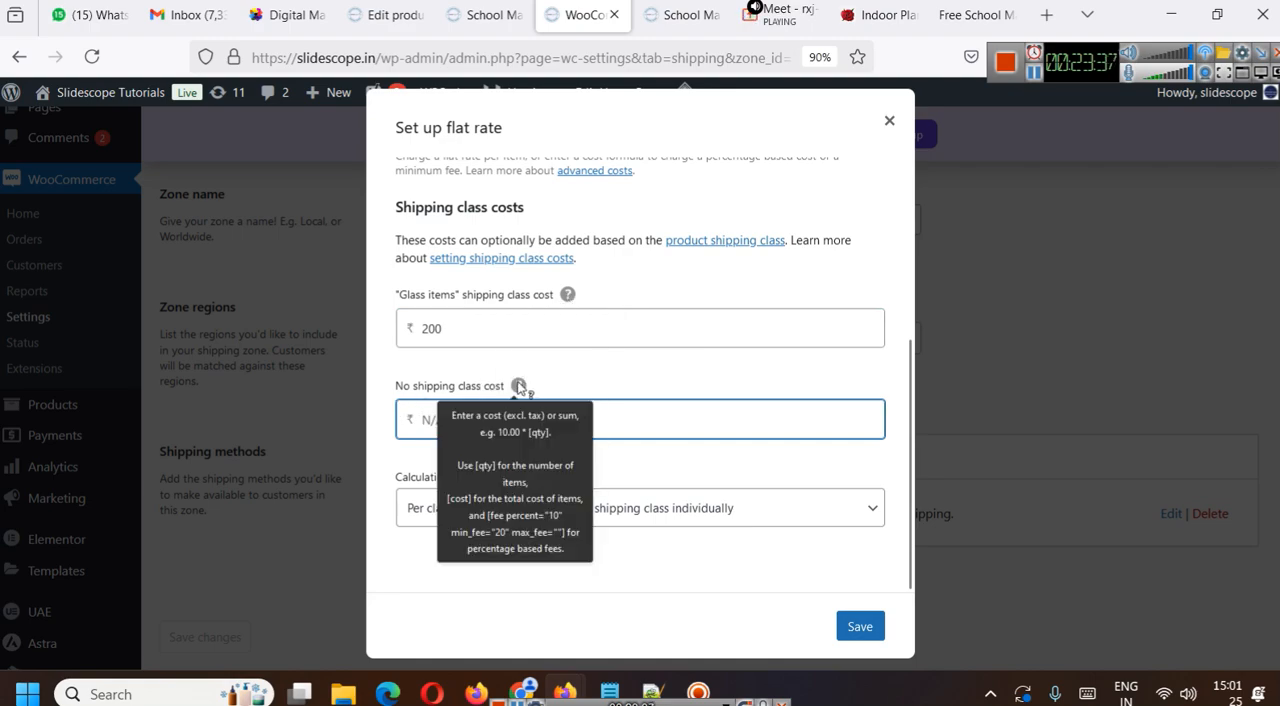
text(100)
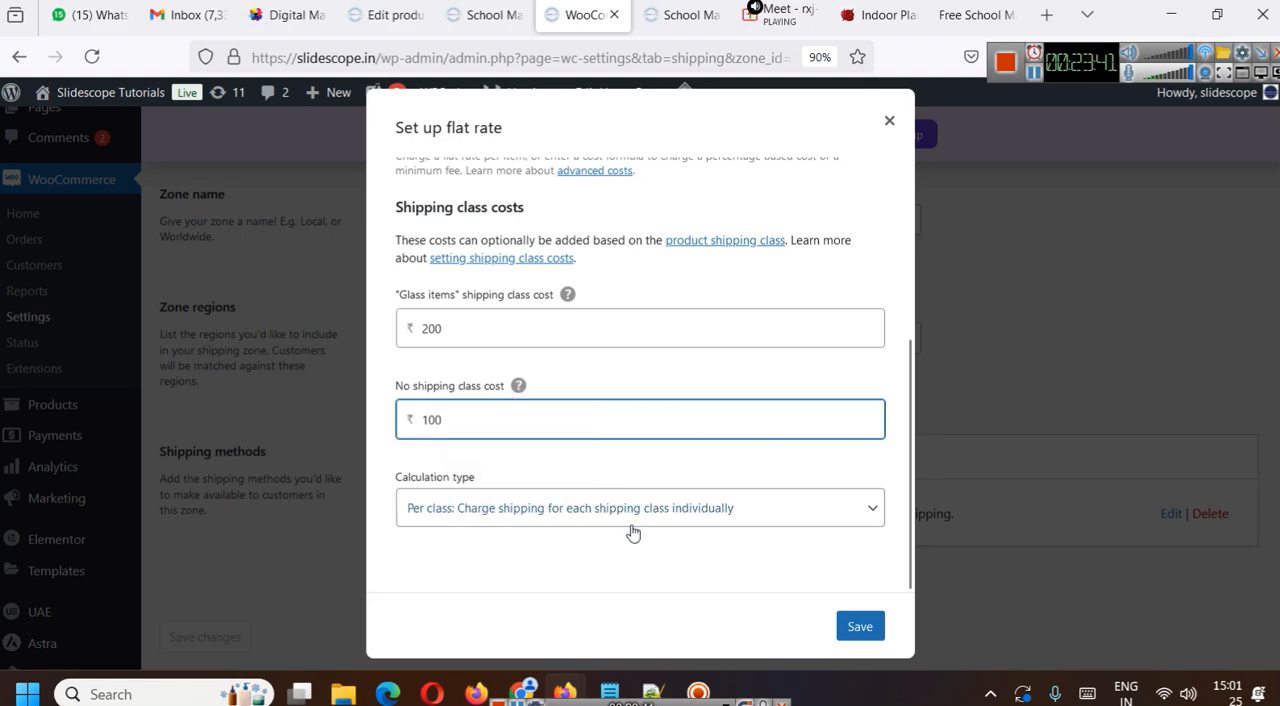
click(588, 510)
click(588, 510)
click(862, 627)
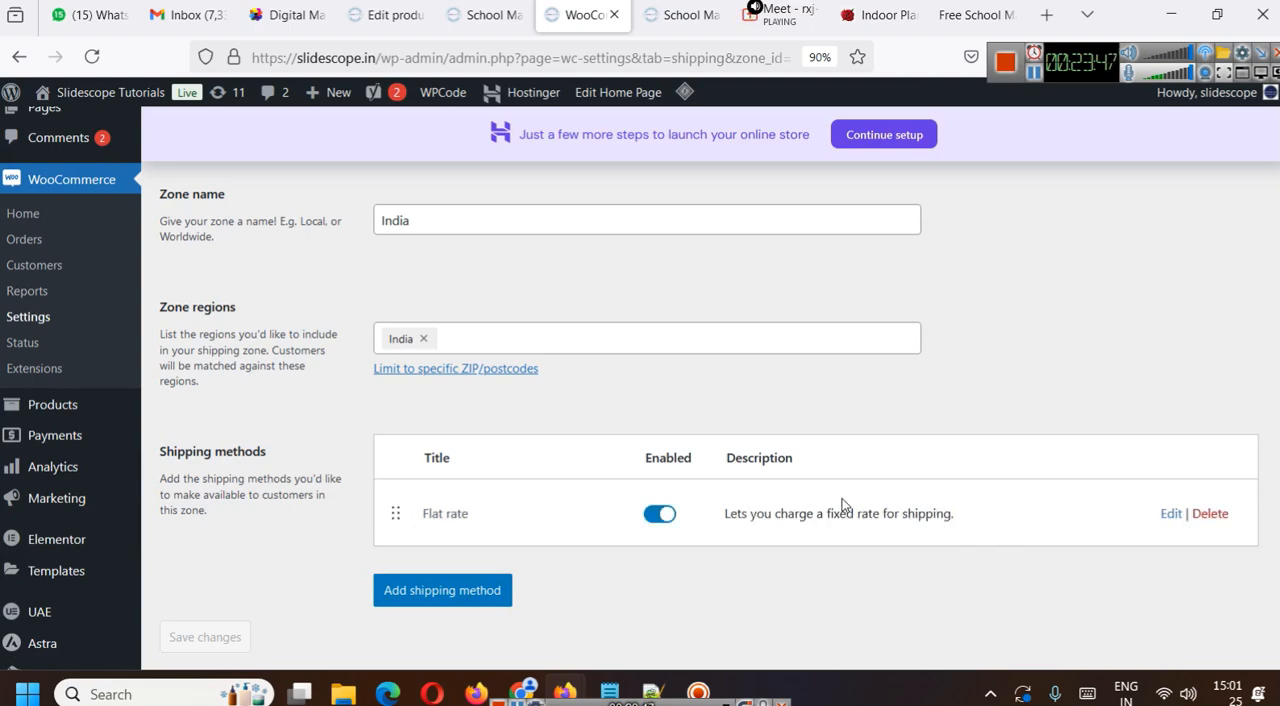
- Reopen the India zone's flat rate method, review its shipping class costs and calculation type options, and close it without changes
scroll(845, 505, down, 3)
click(1166, 320)
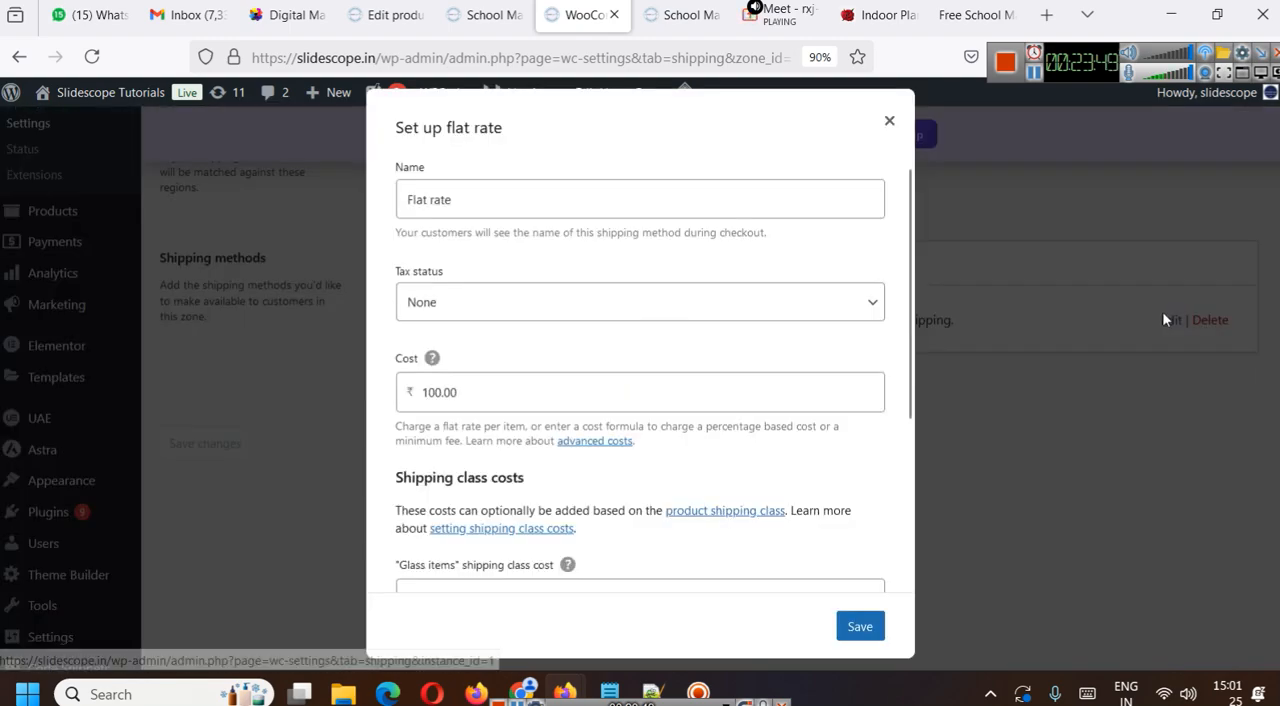
scroll(540, 342, down, 2)
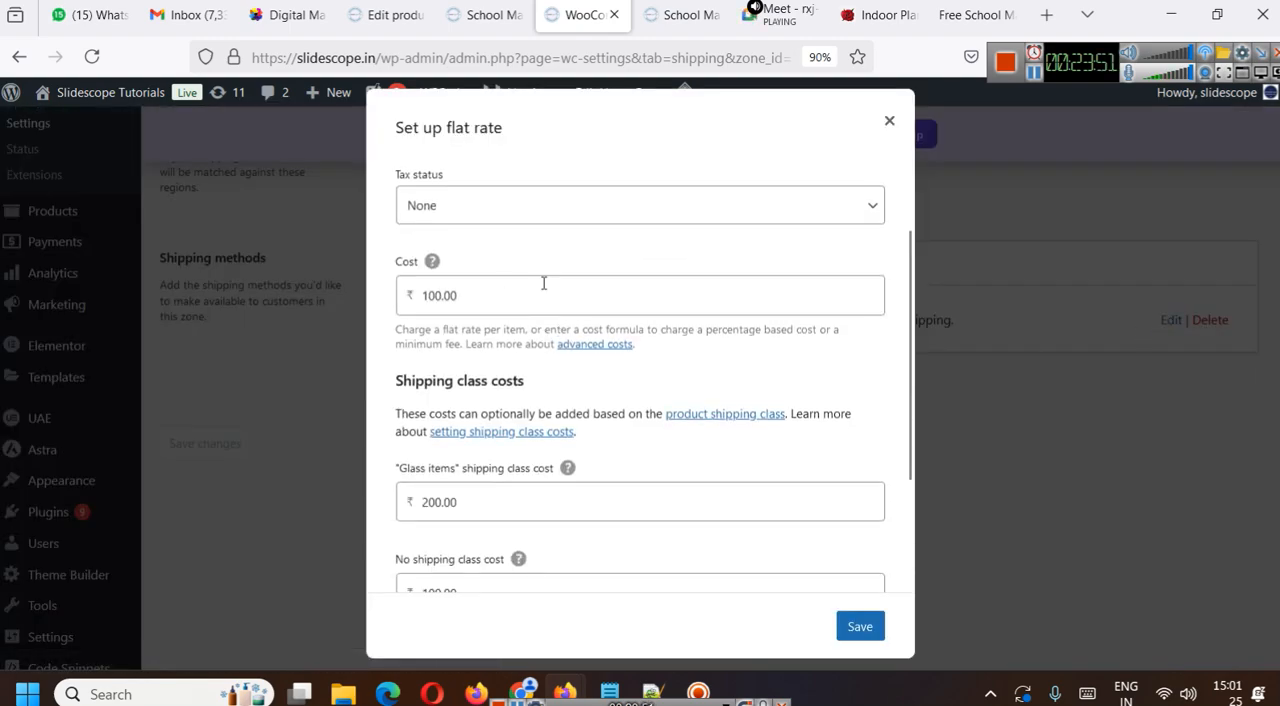
scroll(548, 290, down, 3)
mouse_move(519, 389)
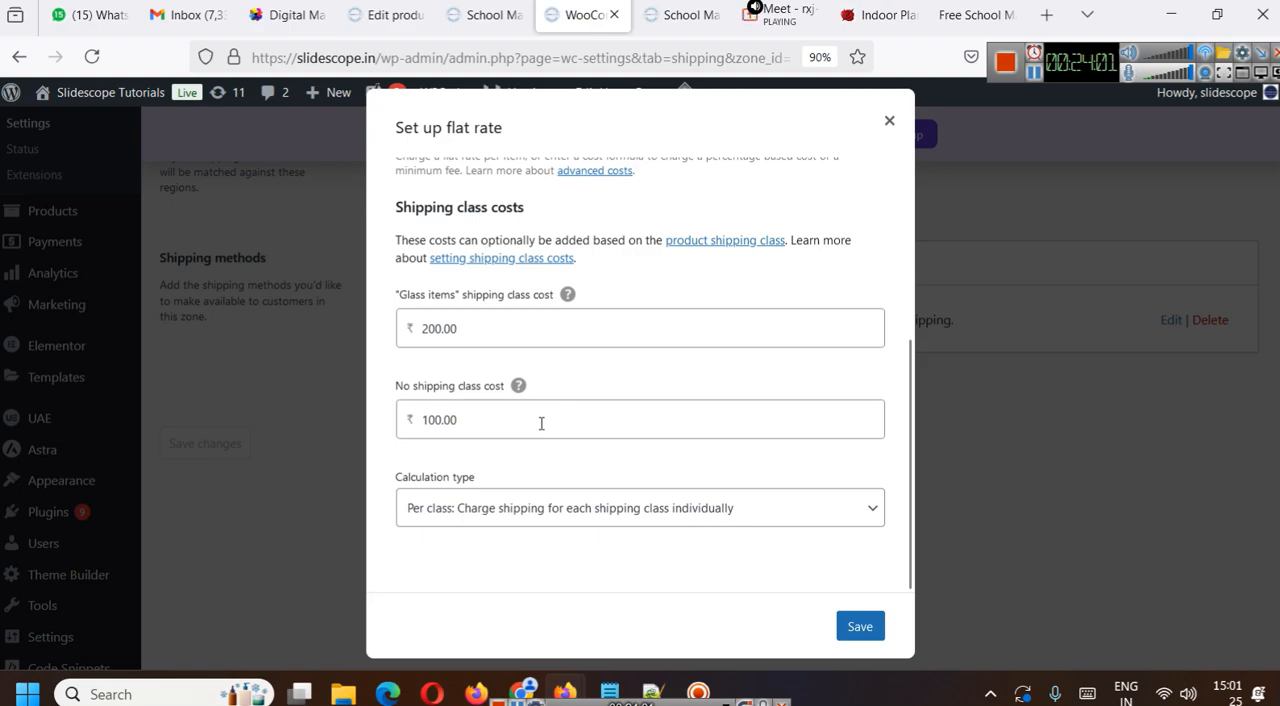
double_click(541, 423)
click(567, 427)
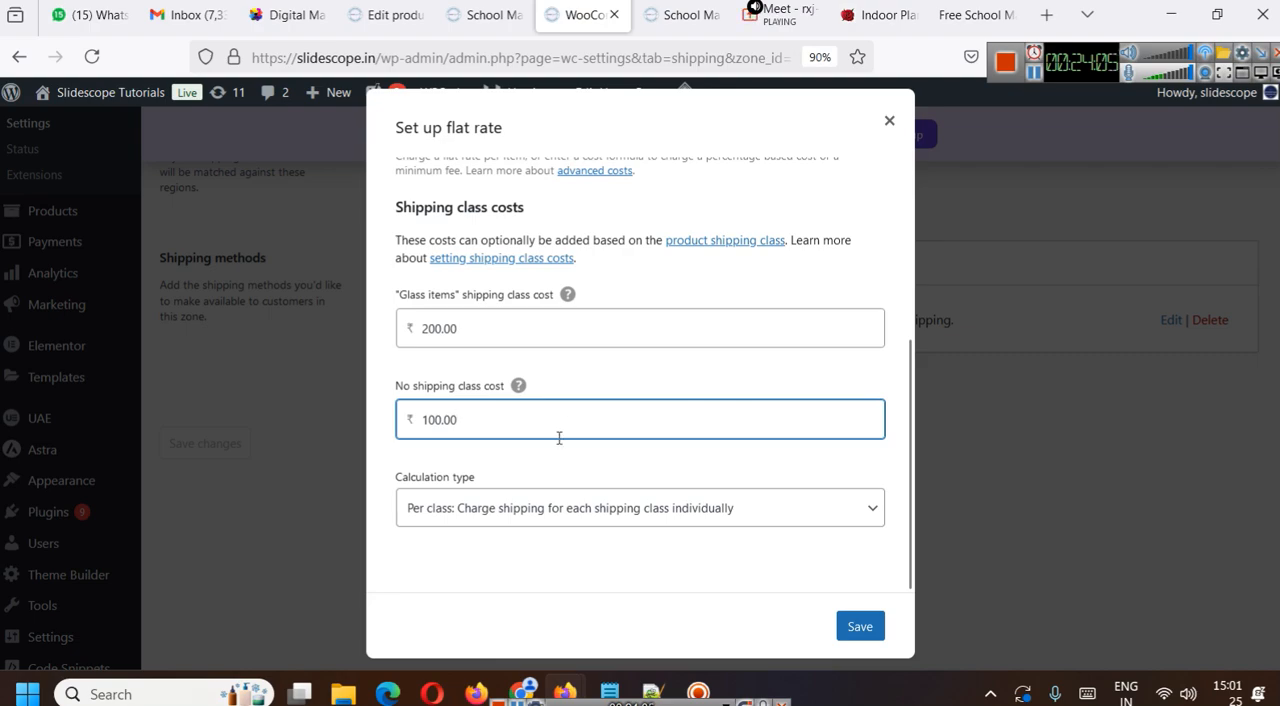
click(643, 516)
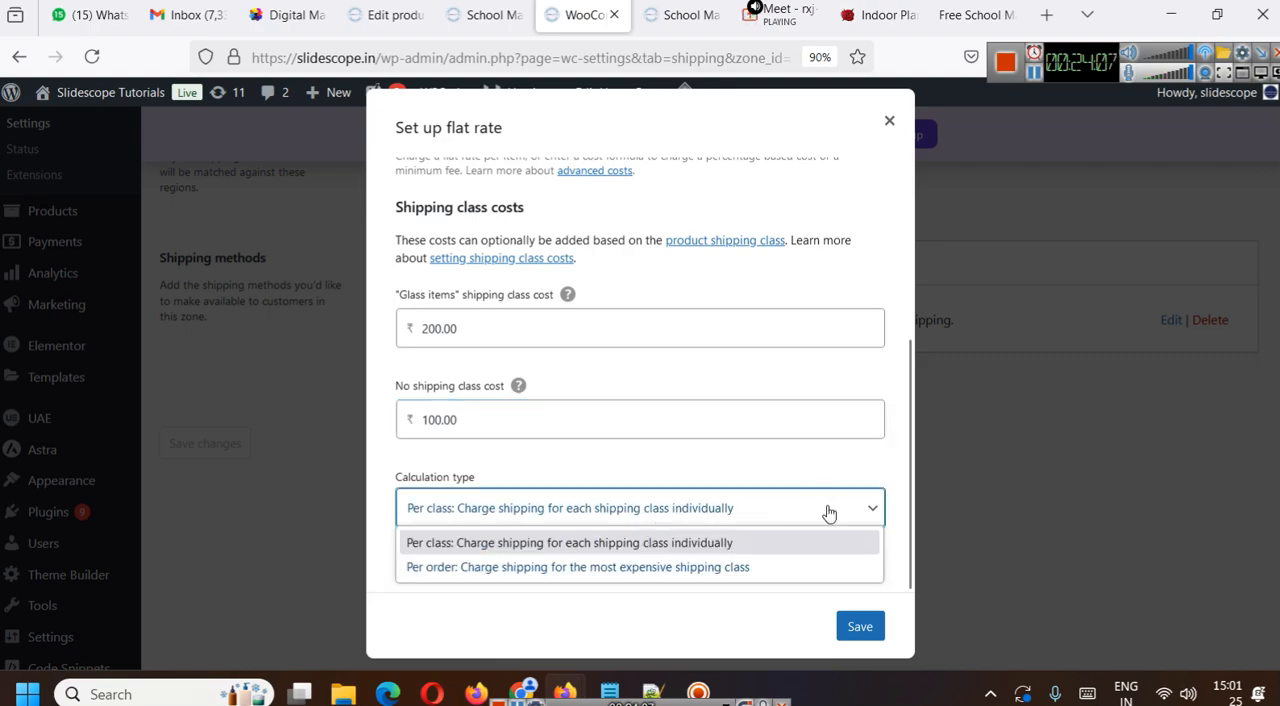
click(889, 121)
- Review the India shipping zone's name, regions and shipping methods
scroll(818, 401, up, 3)
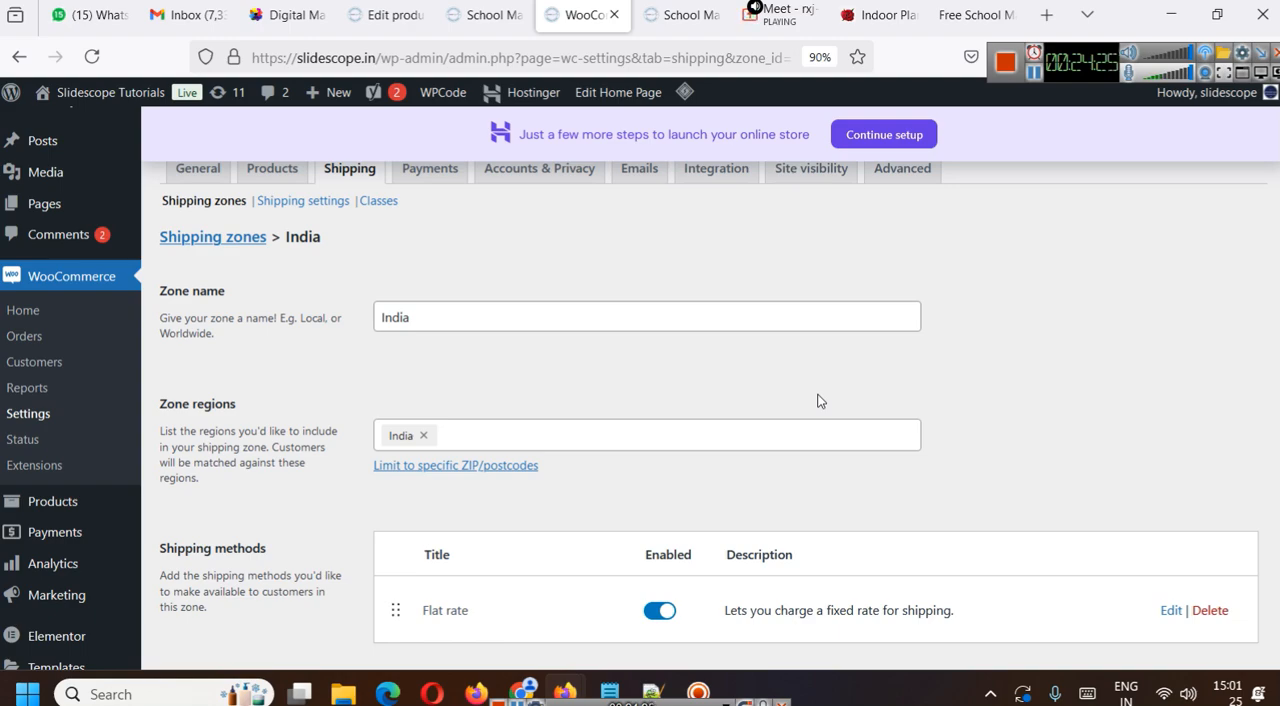
scroll(689, 380, down, 2)
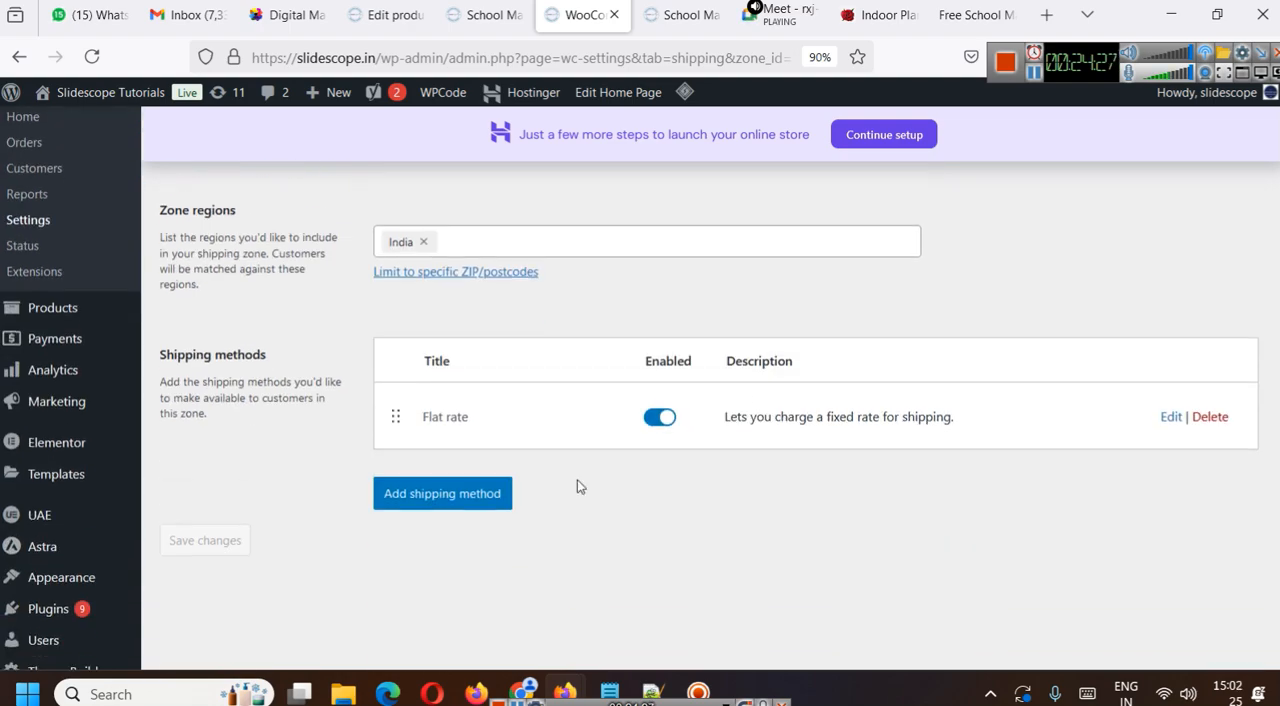
scroll(1089, 472, up, 2)
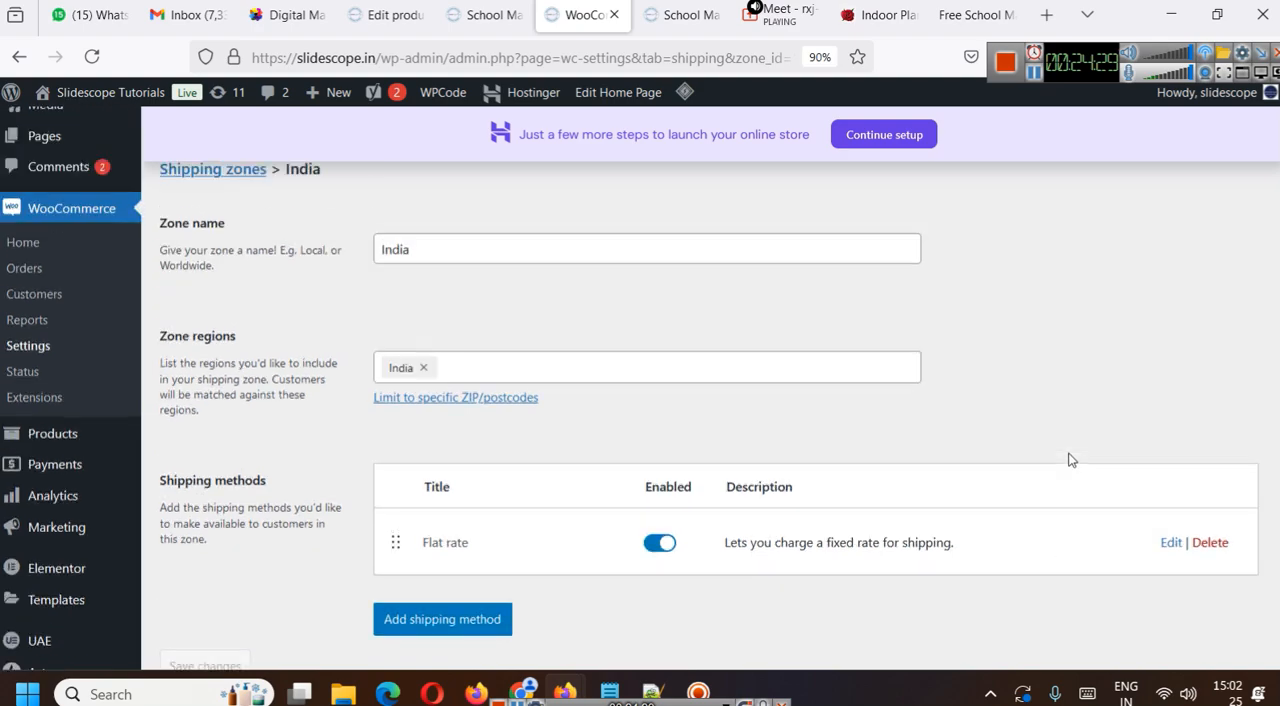
scroll(520, 328, up, 1)
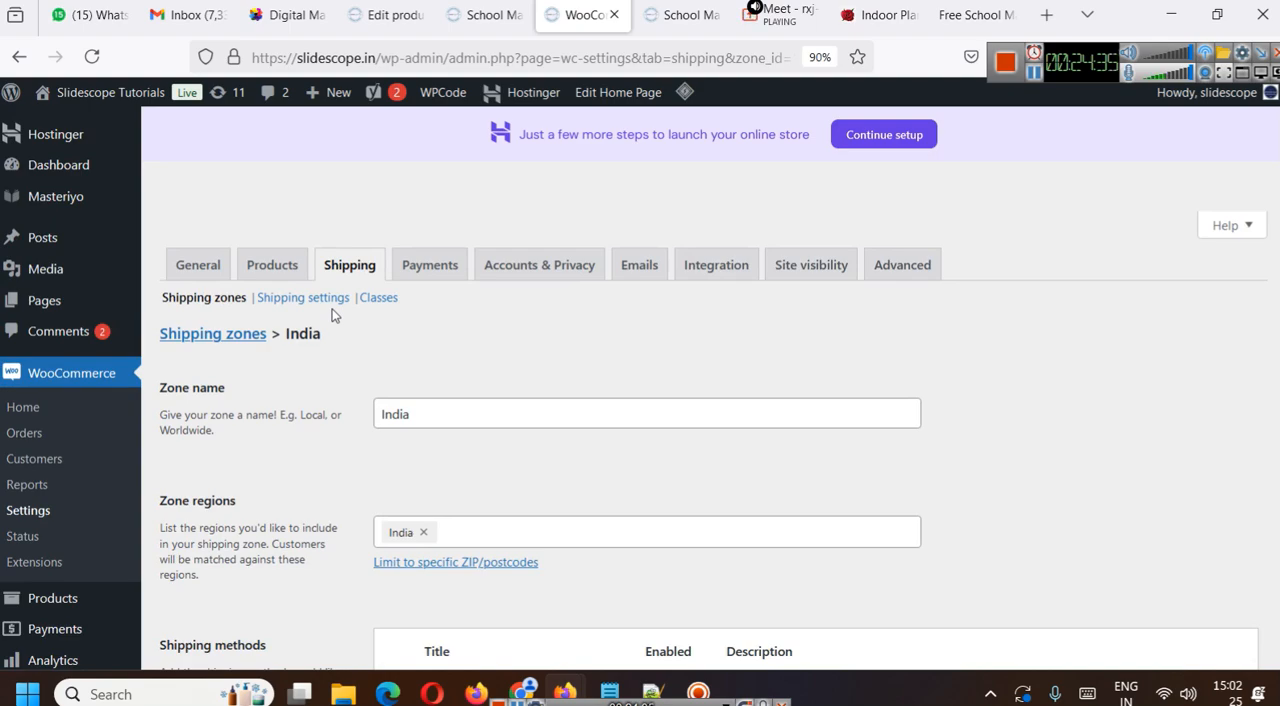
click(382, 297)
scroll(487, 340, down, 4)
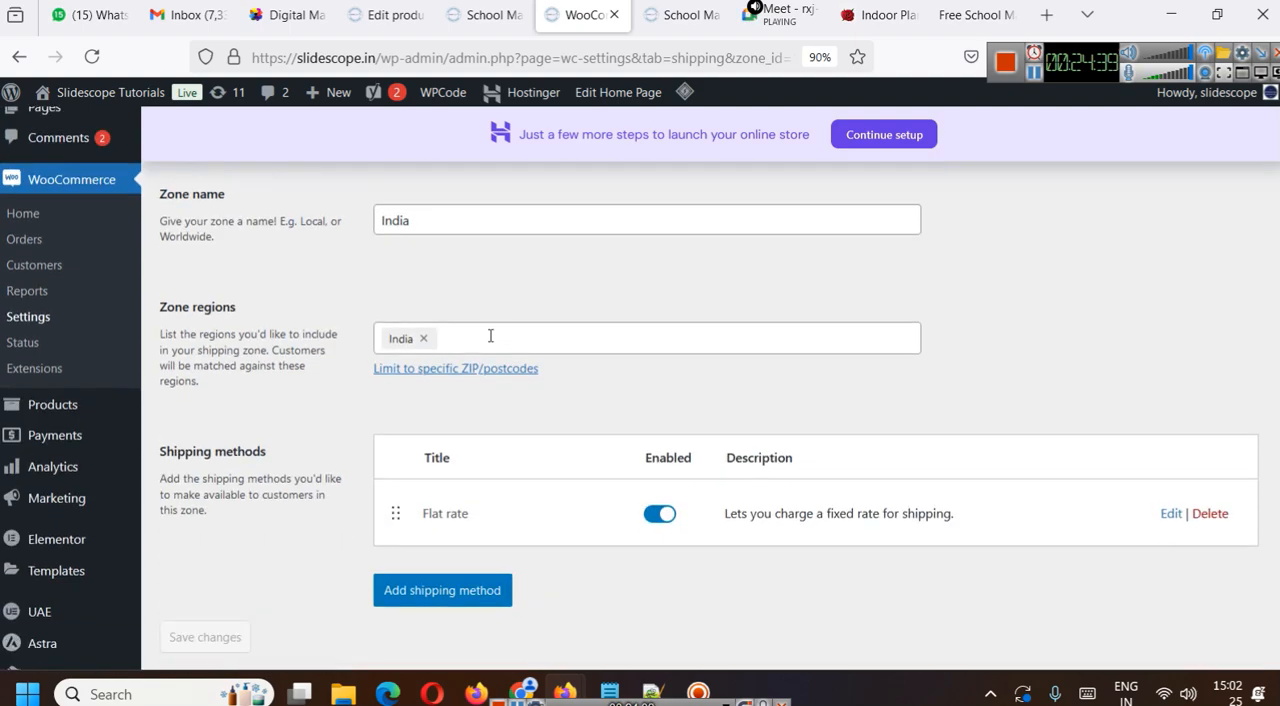
scroll(489, 341, up, 1)
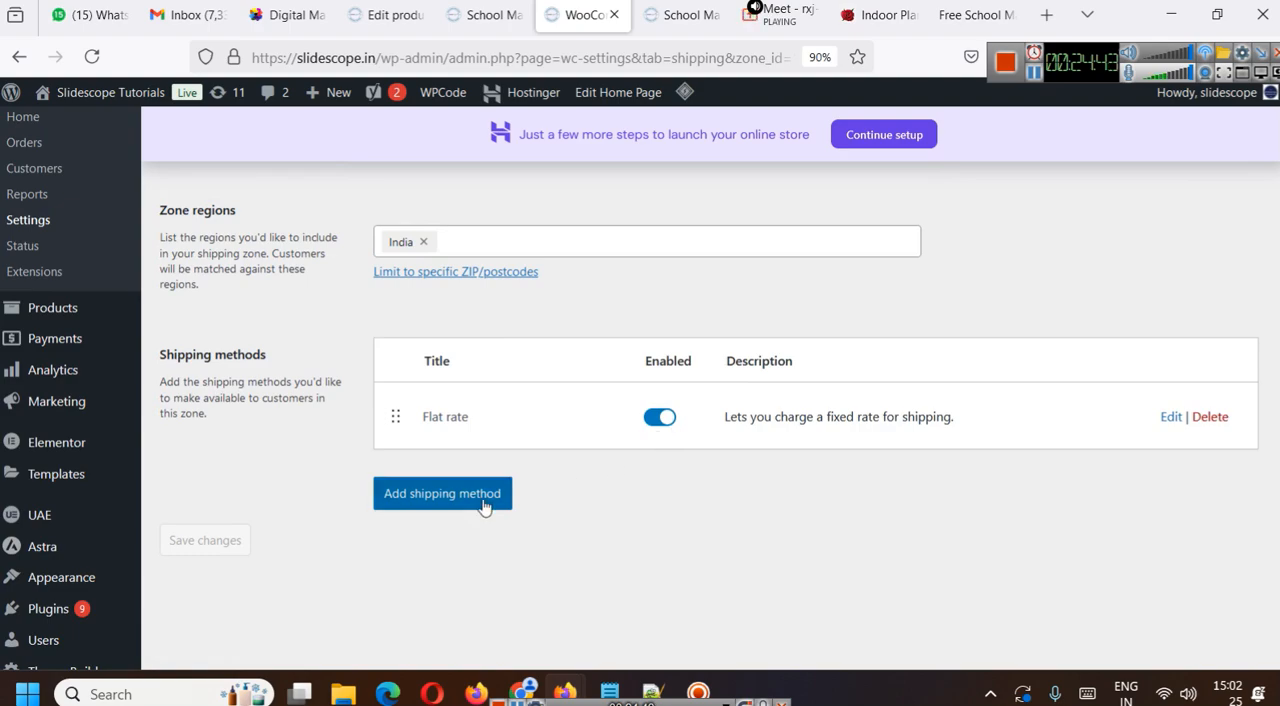
scroll(487, 506, up, 3)
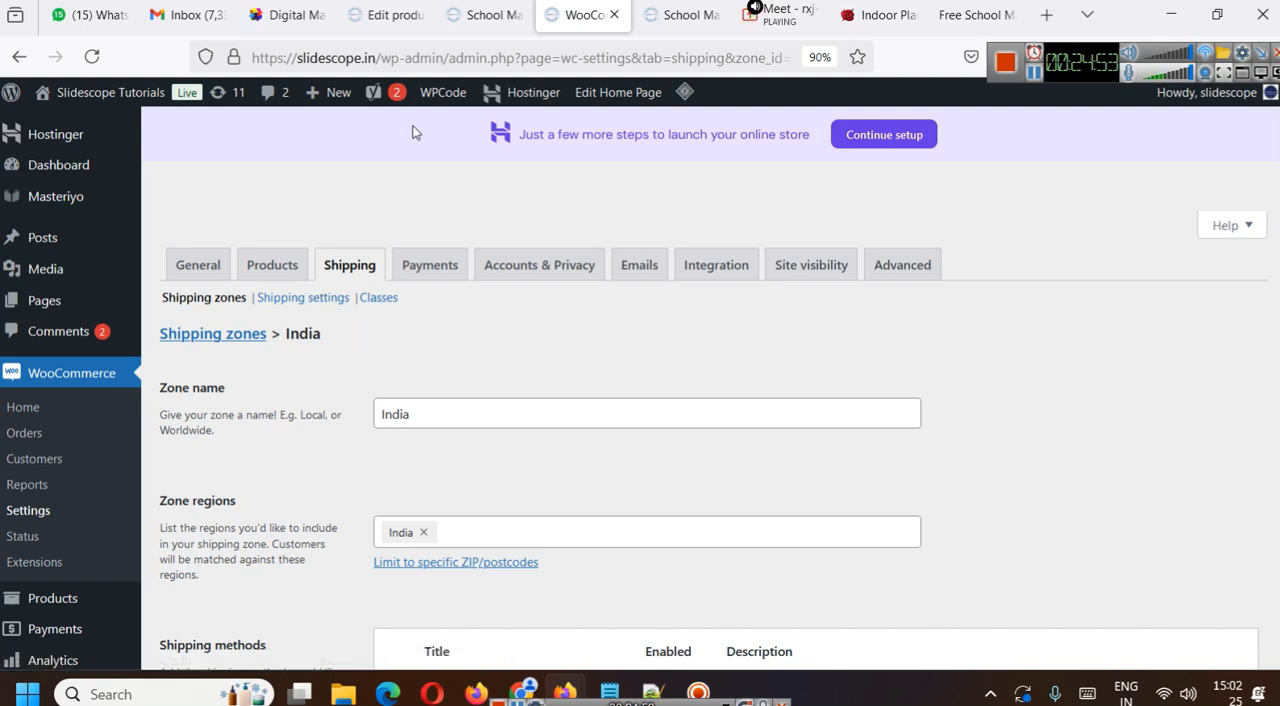
- Switch to the School Management System Pro Plan product's edit page, reload it and dismiss the plugin loading error
click(440, 6)
click(392, 15)
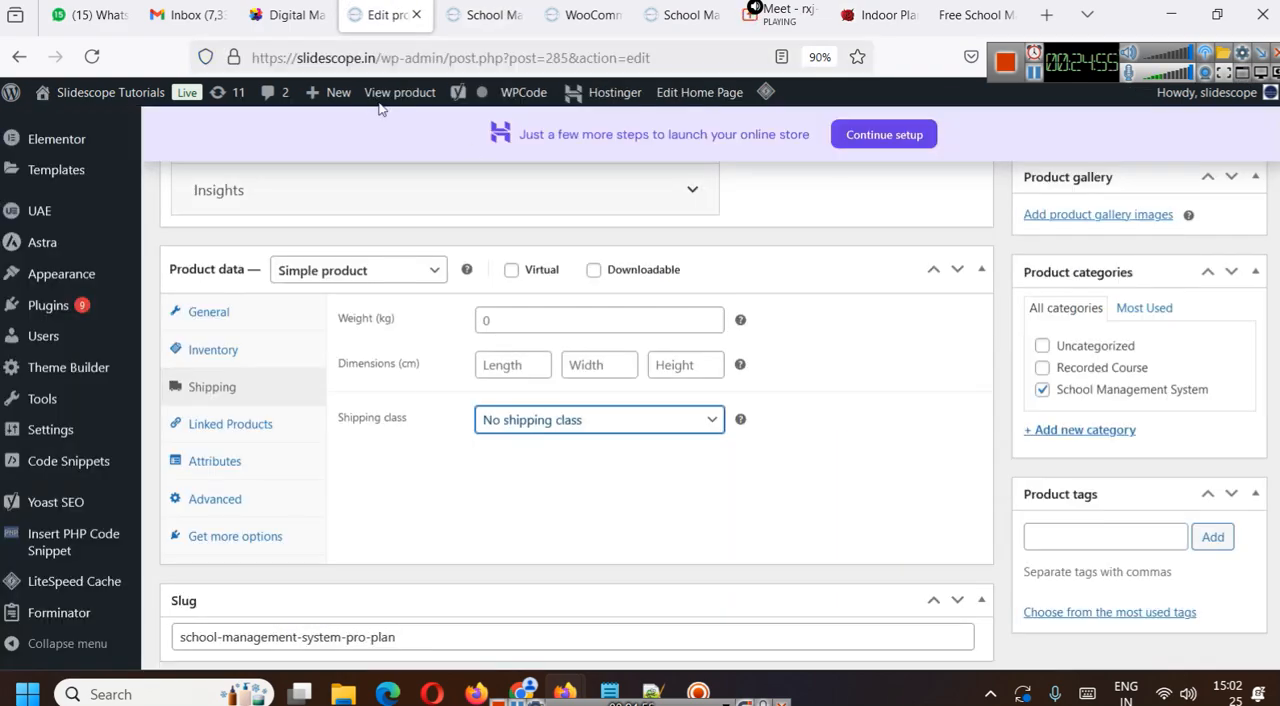
click(380, 58)
key(ctrl+a)
key(Return)
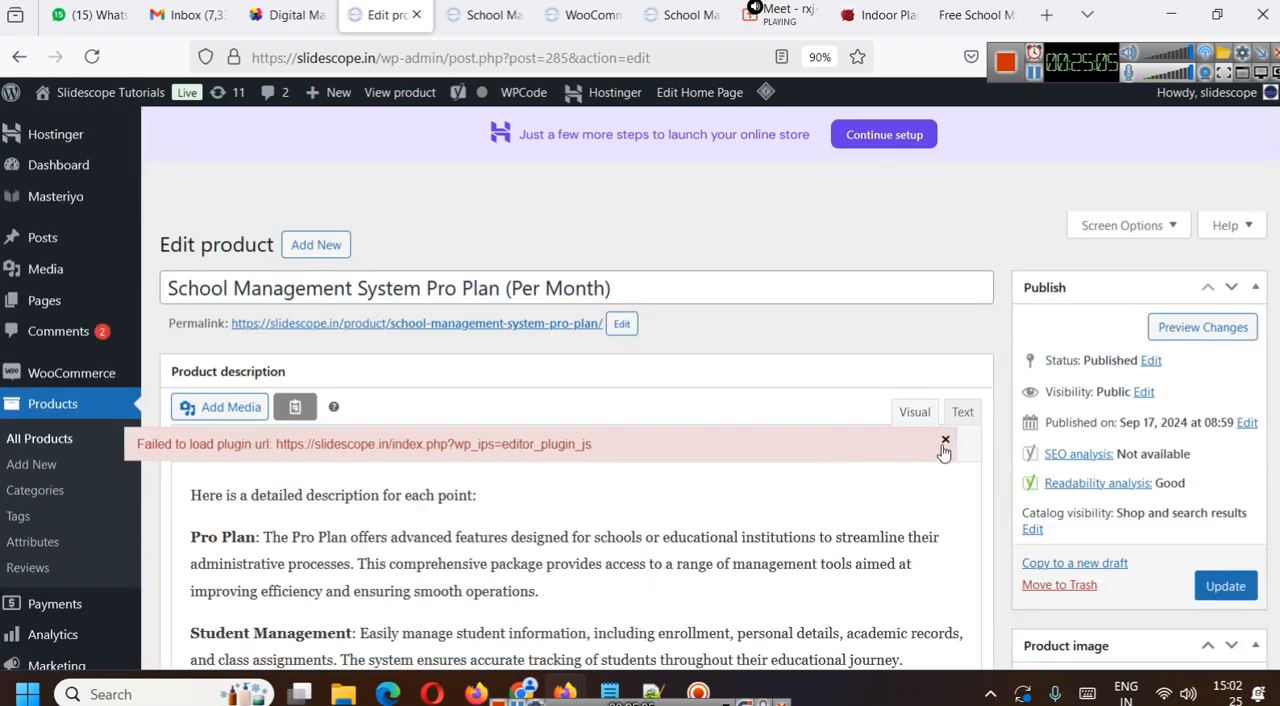
click(947, 440)
- Assign the Glass items shipping class to the product in its shipping data
scroll(825, 506, down, 20)
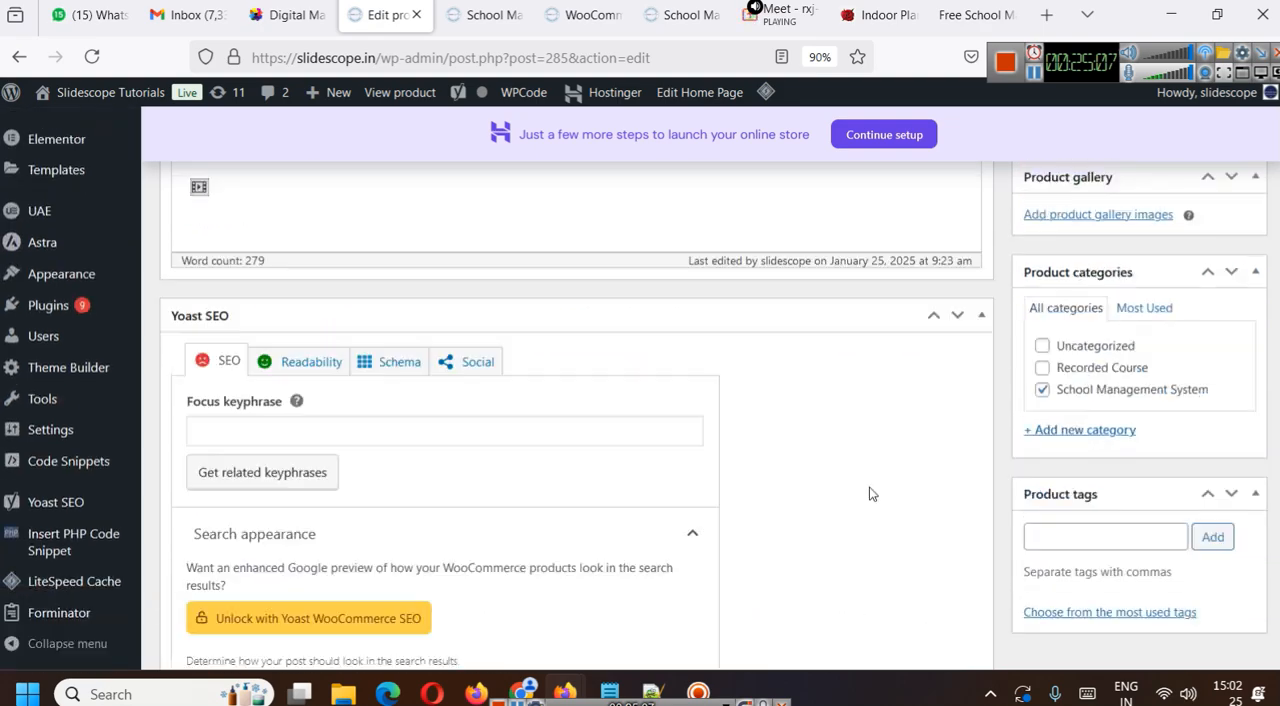
scroll(774, 437, down, 5)
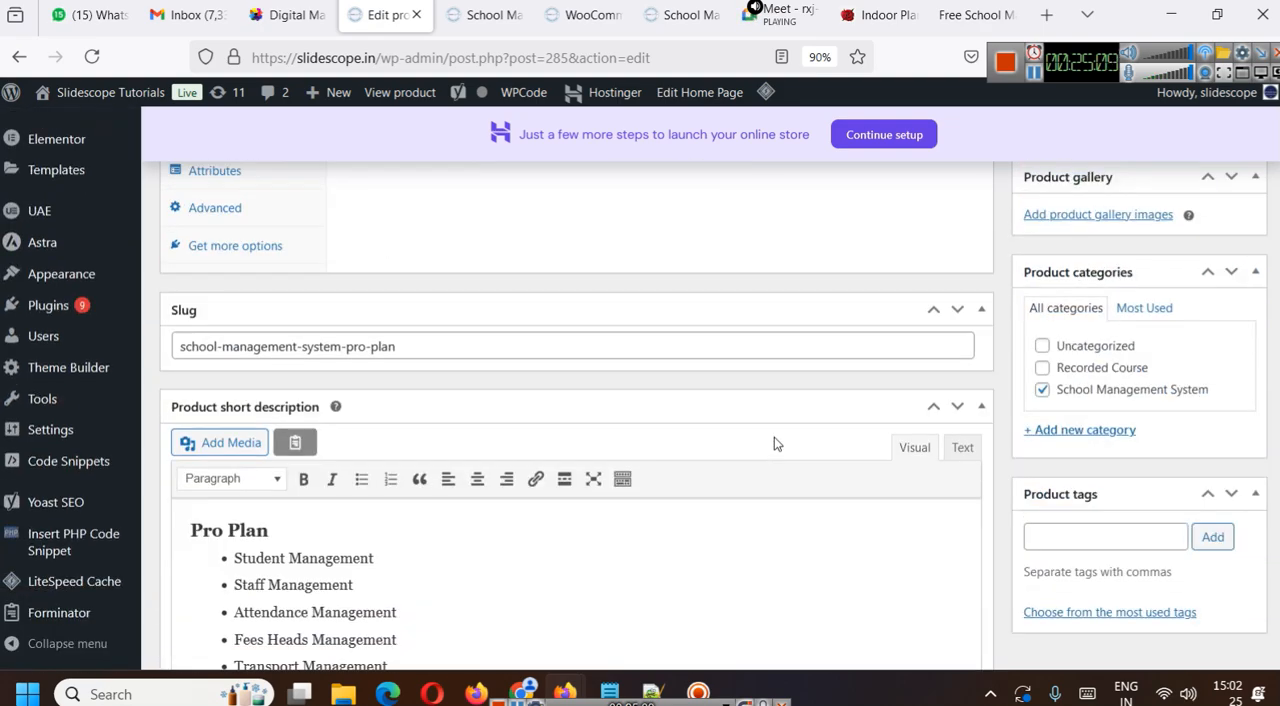
scroll(600, 440, up, 5)
click(224, 396)
click(545, 422)
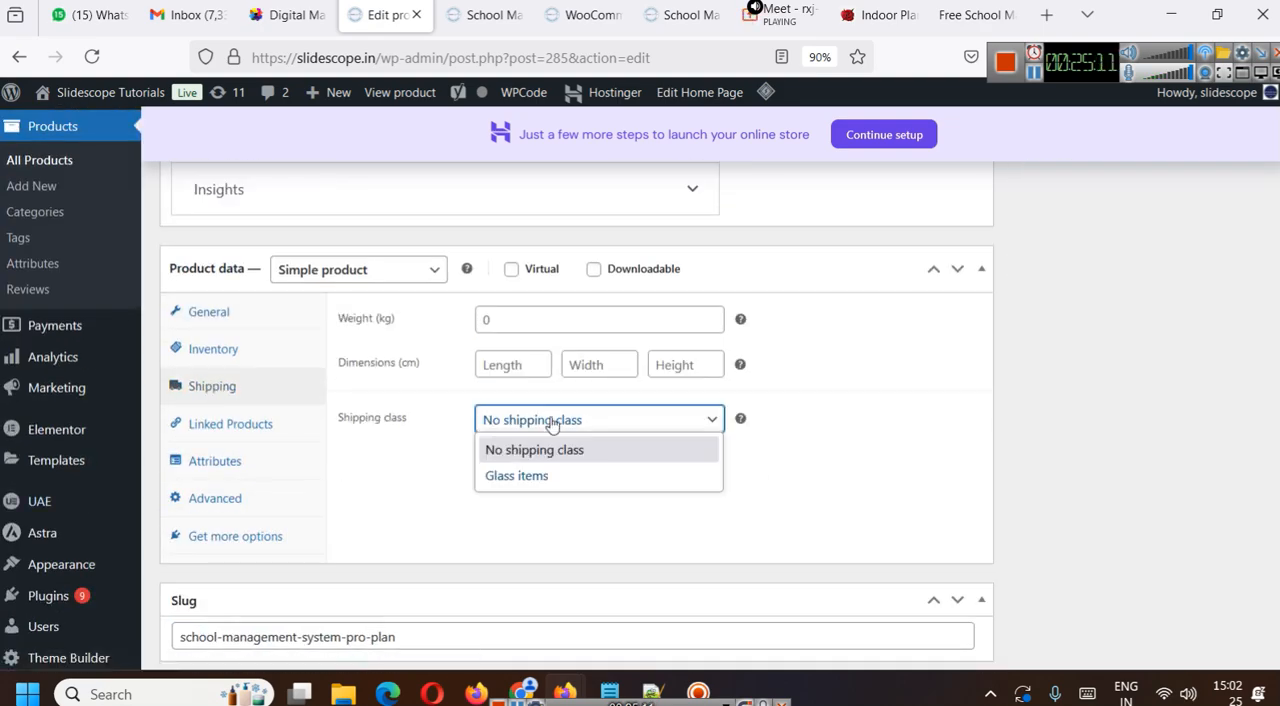
click(530, 477)
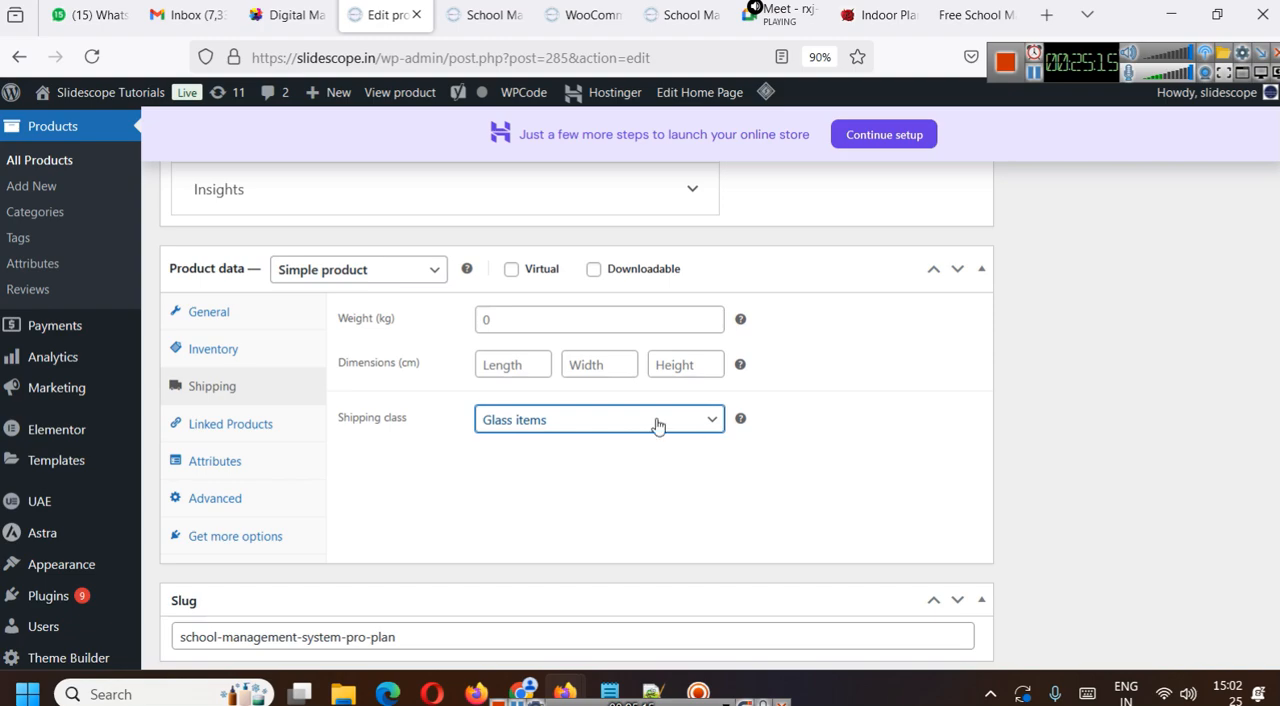
click(634, 418)
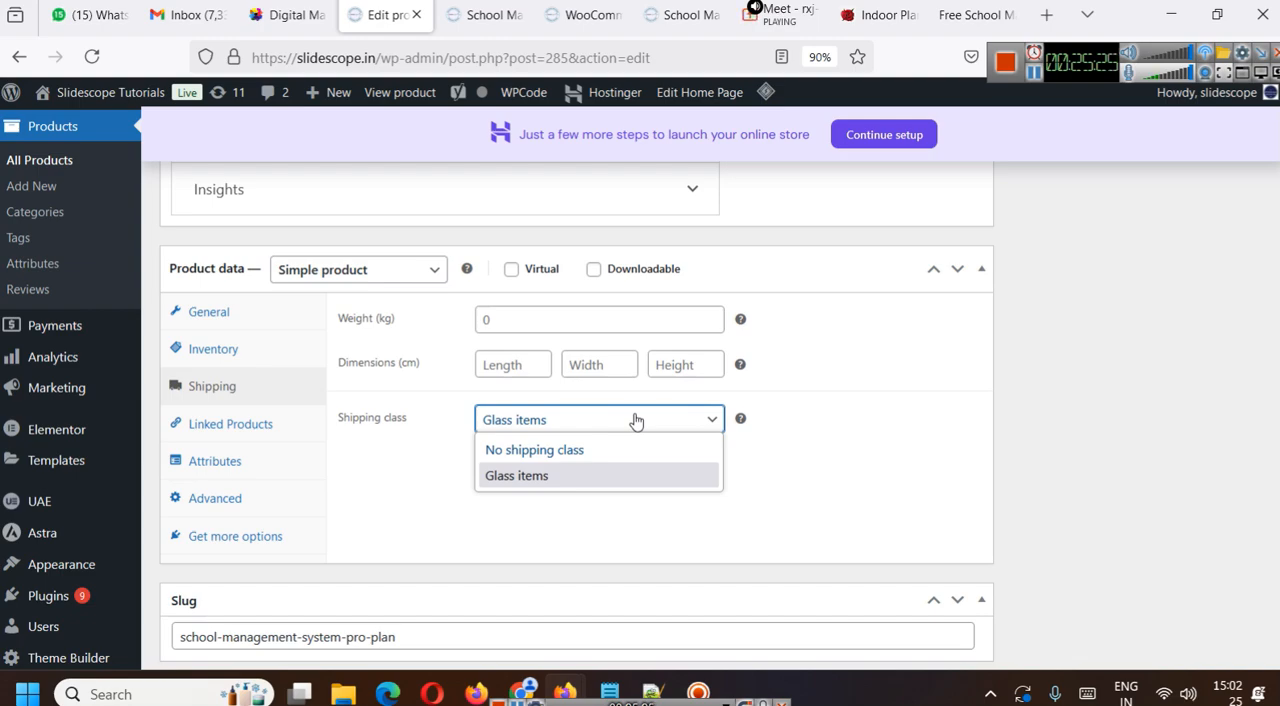
- Mark the product as virtual and update it
click(546, 269)
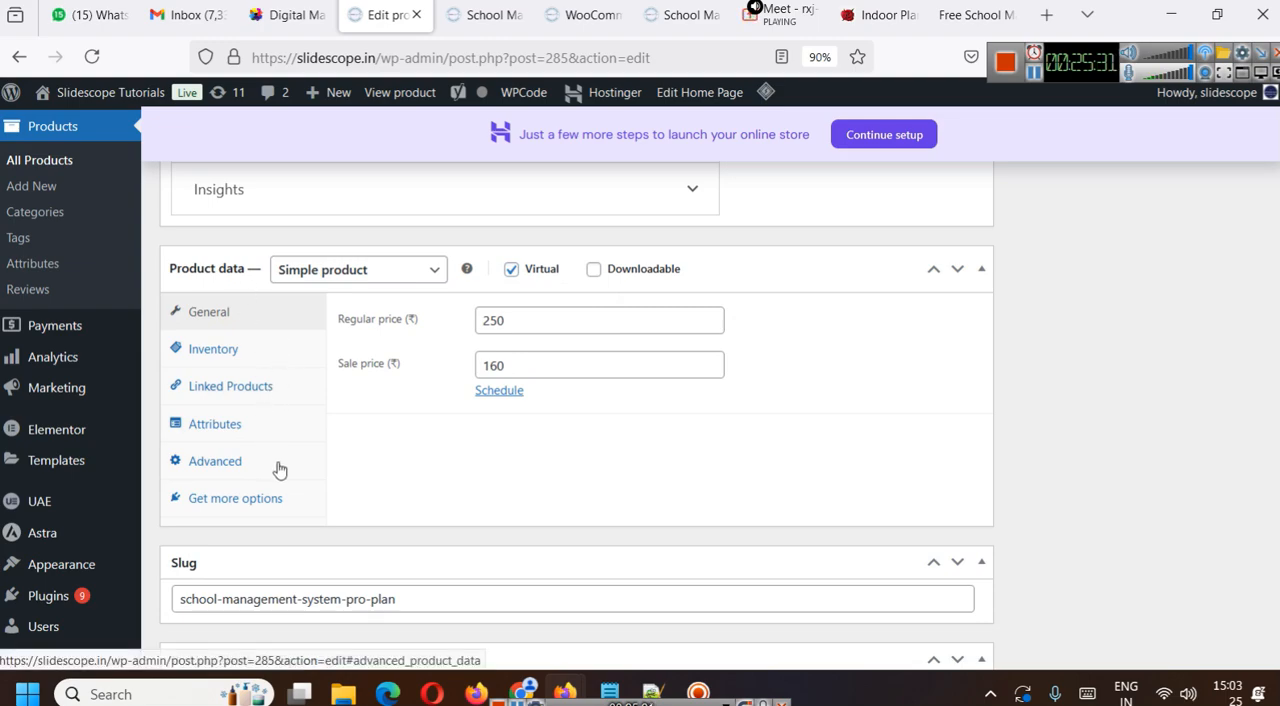
scroll(544, 503, down, 5)
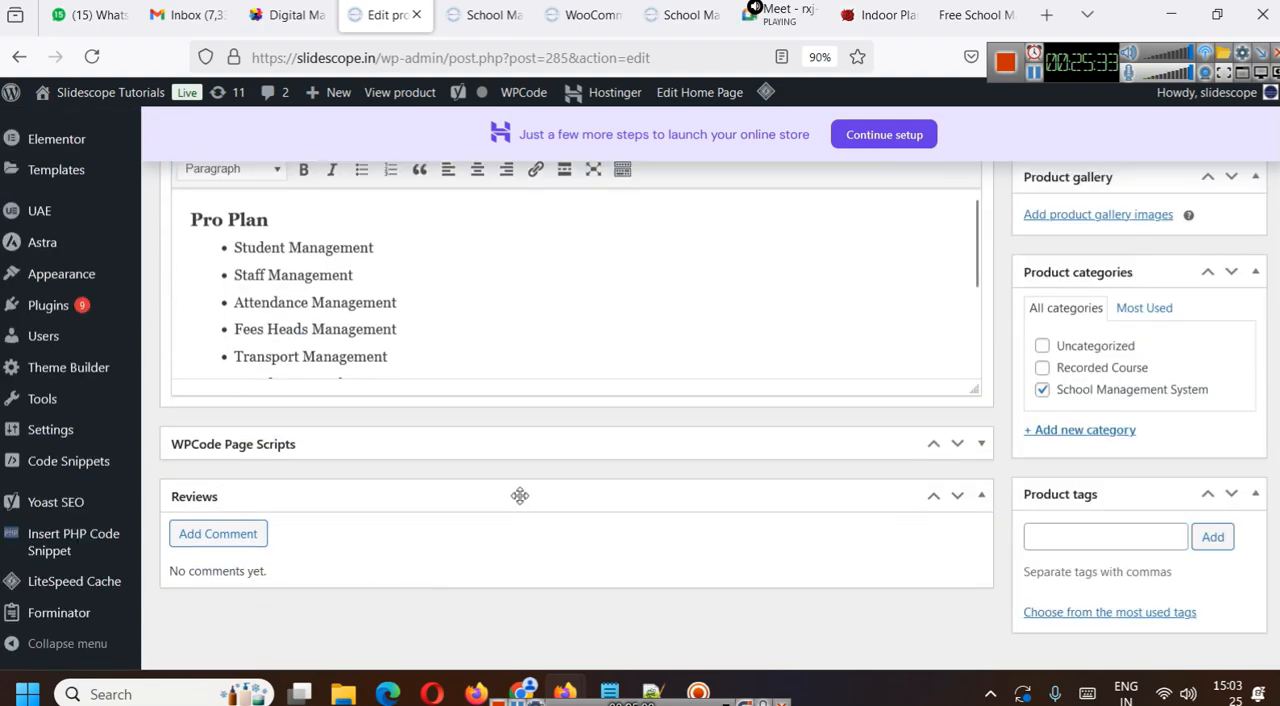
scroll(515, 493, up, 15)
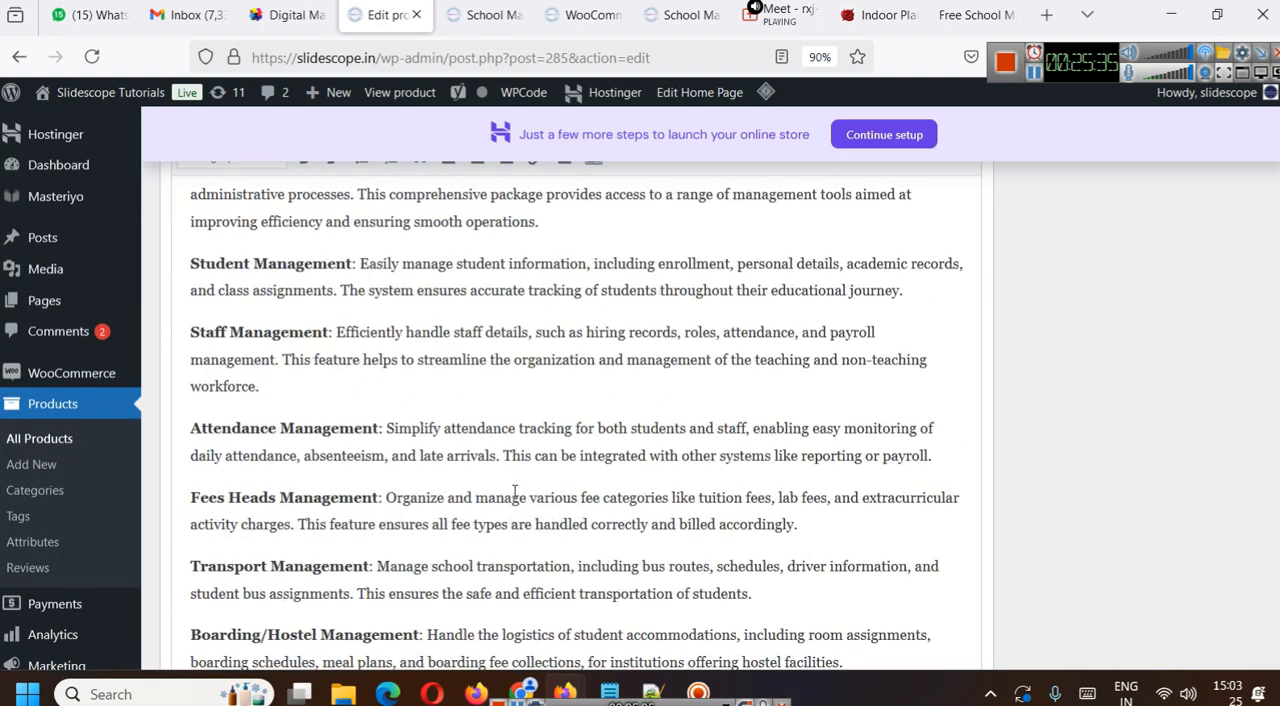
scroll(515, 493, up, 5)
click(1225, 587)
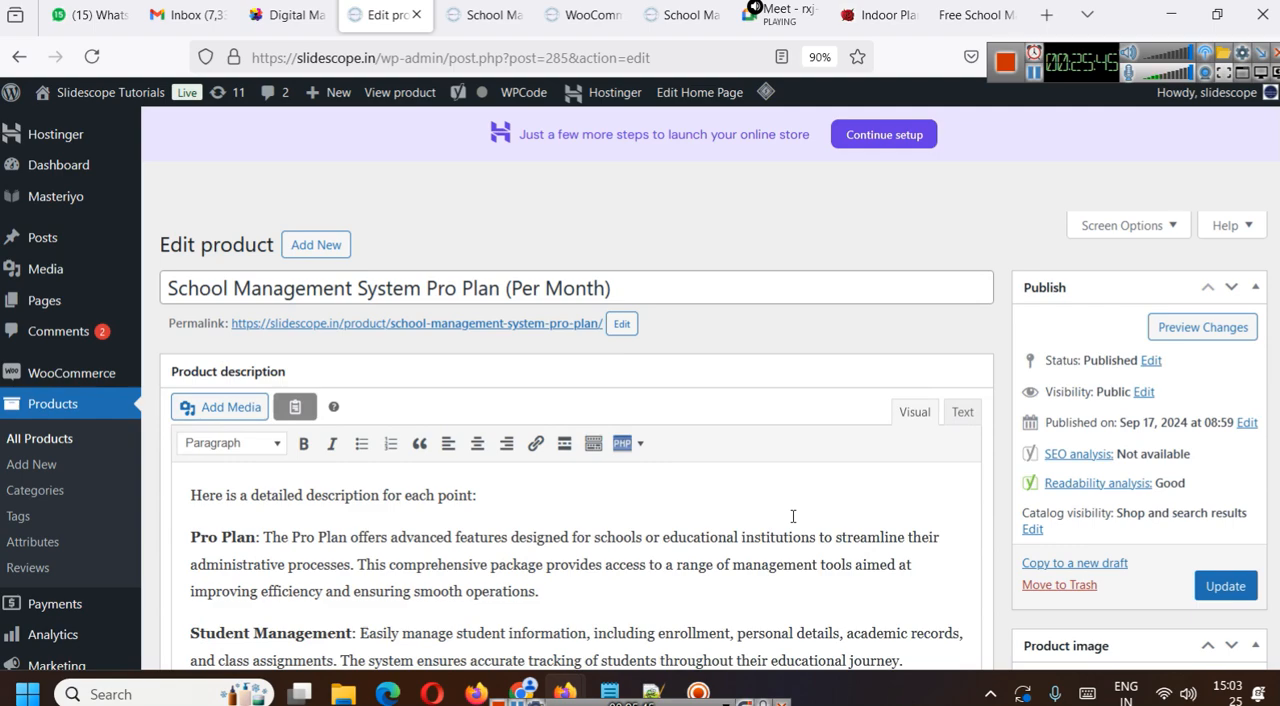
- Copy the address of the product's public page and open Facebook in a new tab
click(478, 326)
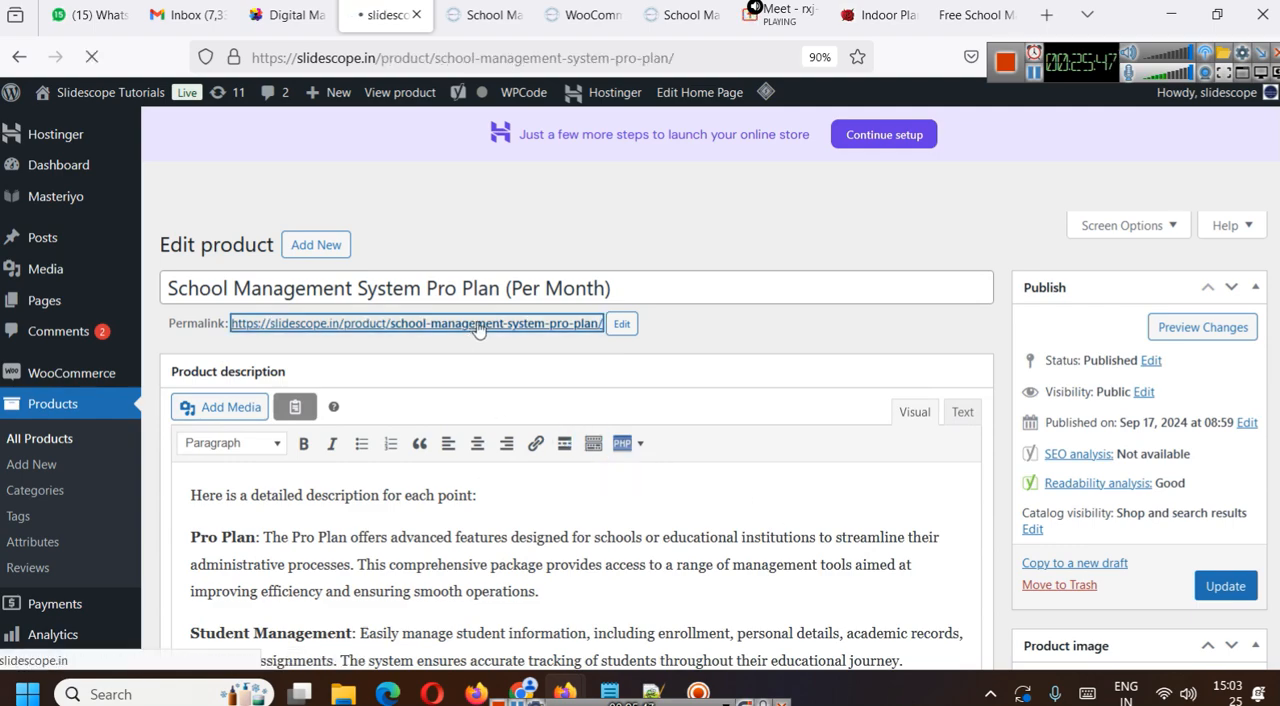
click(562, 60)
key(ctrl+c)
click(1036, 76)
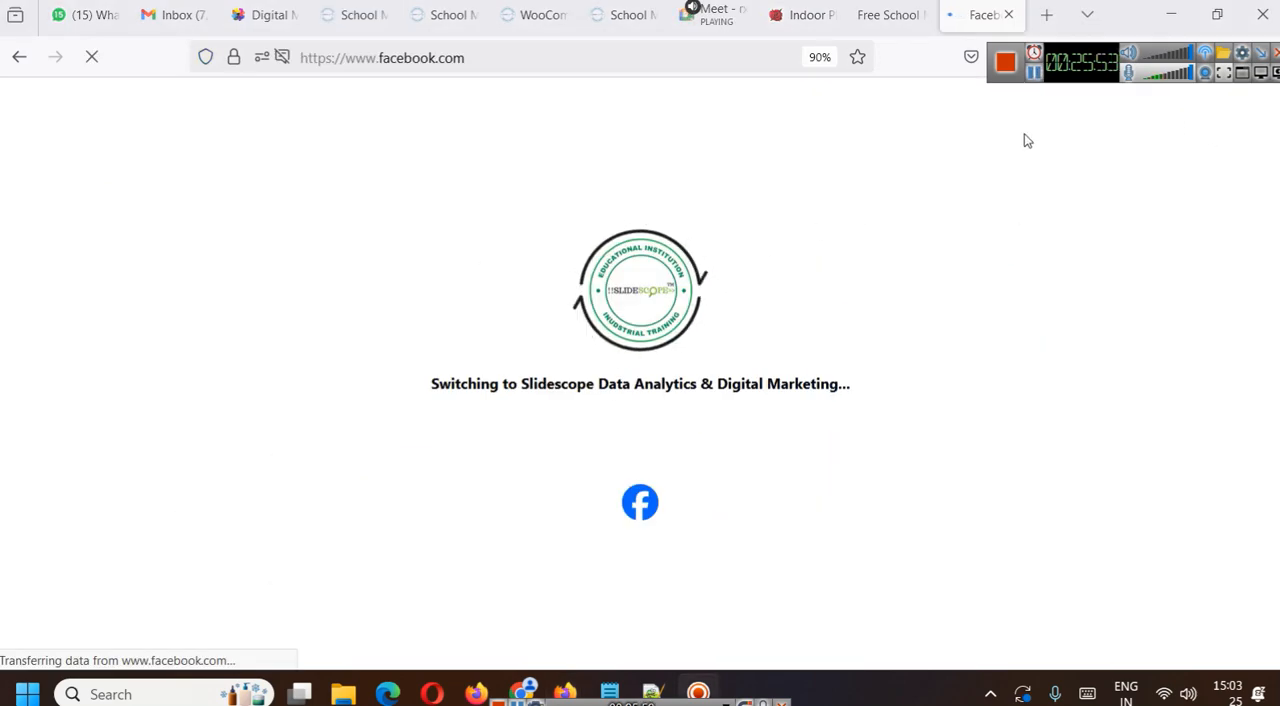
- Create a custom 512 × 512 px design in Canva in another tab and return to Facebook
click(1036, 76)
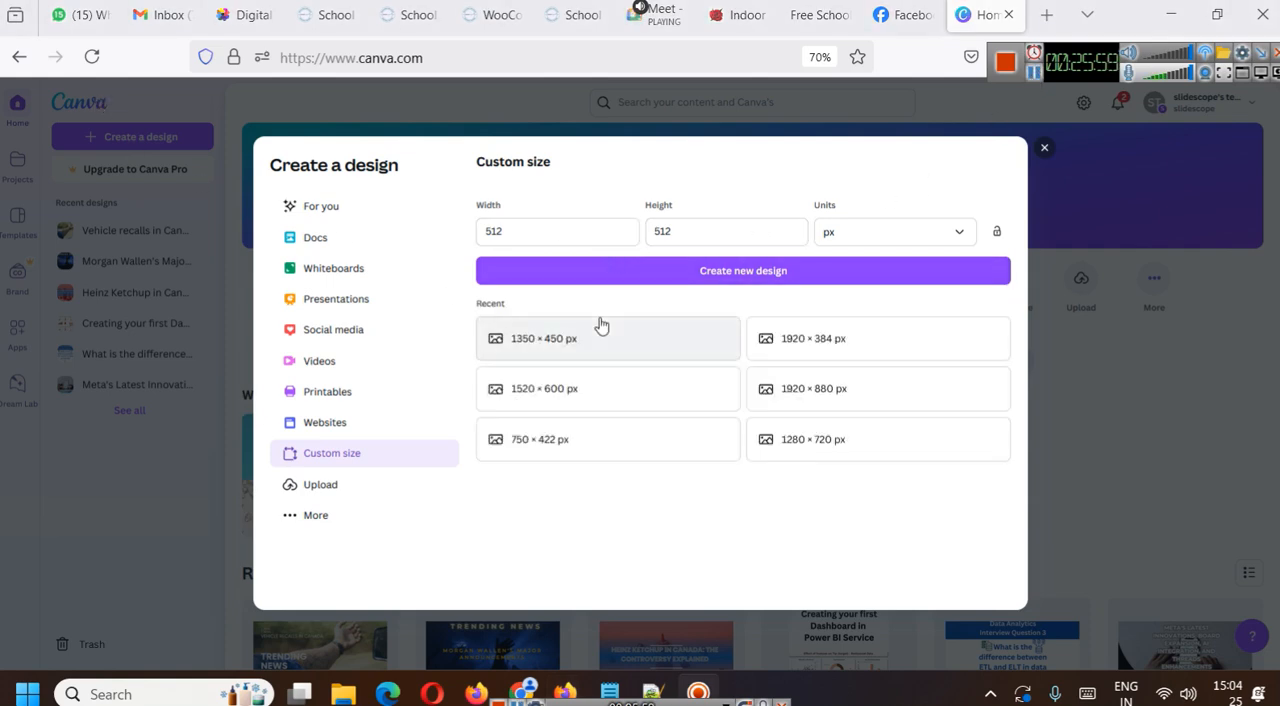
click(680, 270)
key(ctrl+shift+Tab)
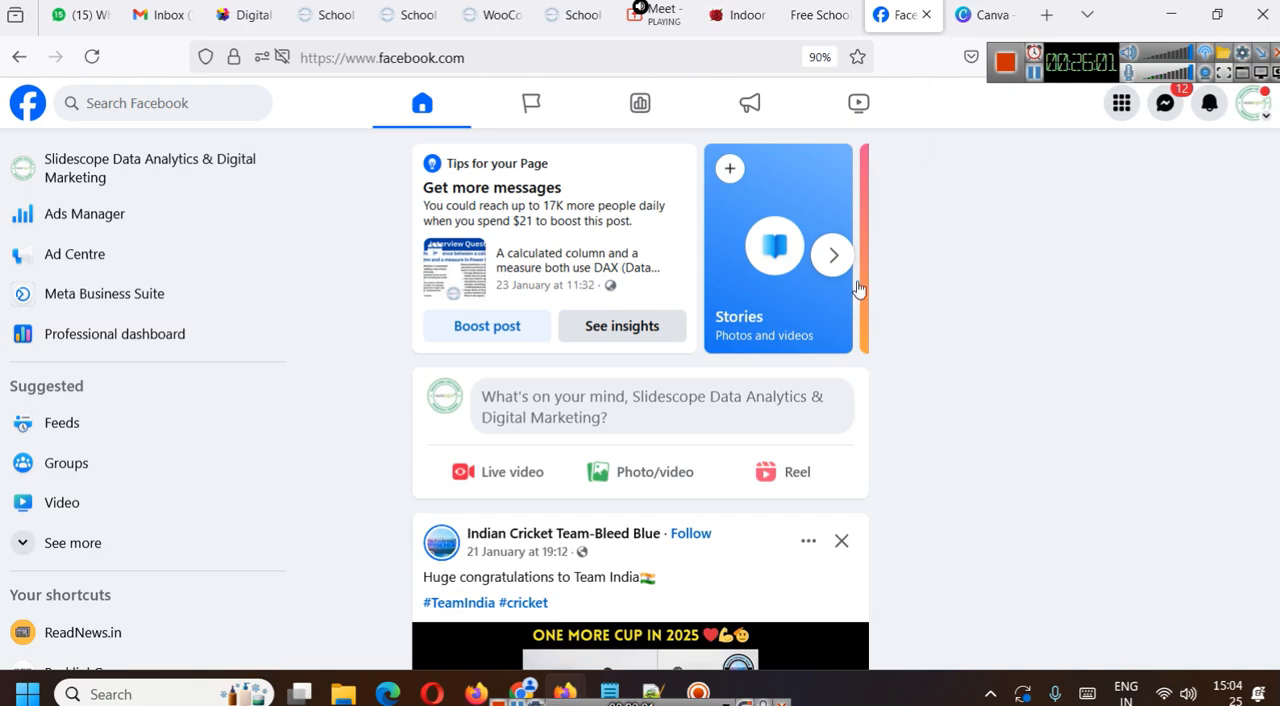
- Publish a public post containing the product page link on the Slidescope Data Analytics & Digital Marketing Facebook page
click(587, 411)
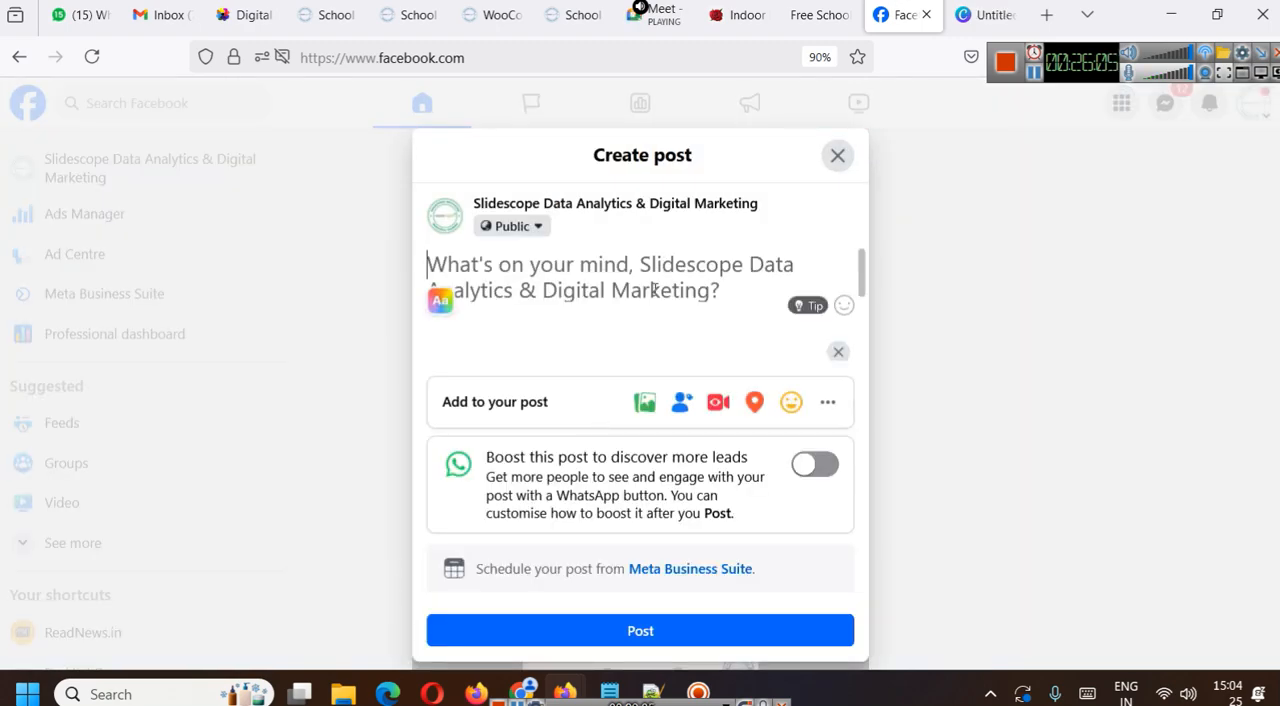
key(ctrl+v)
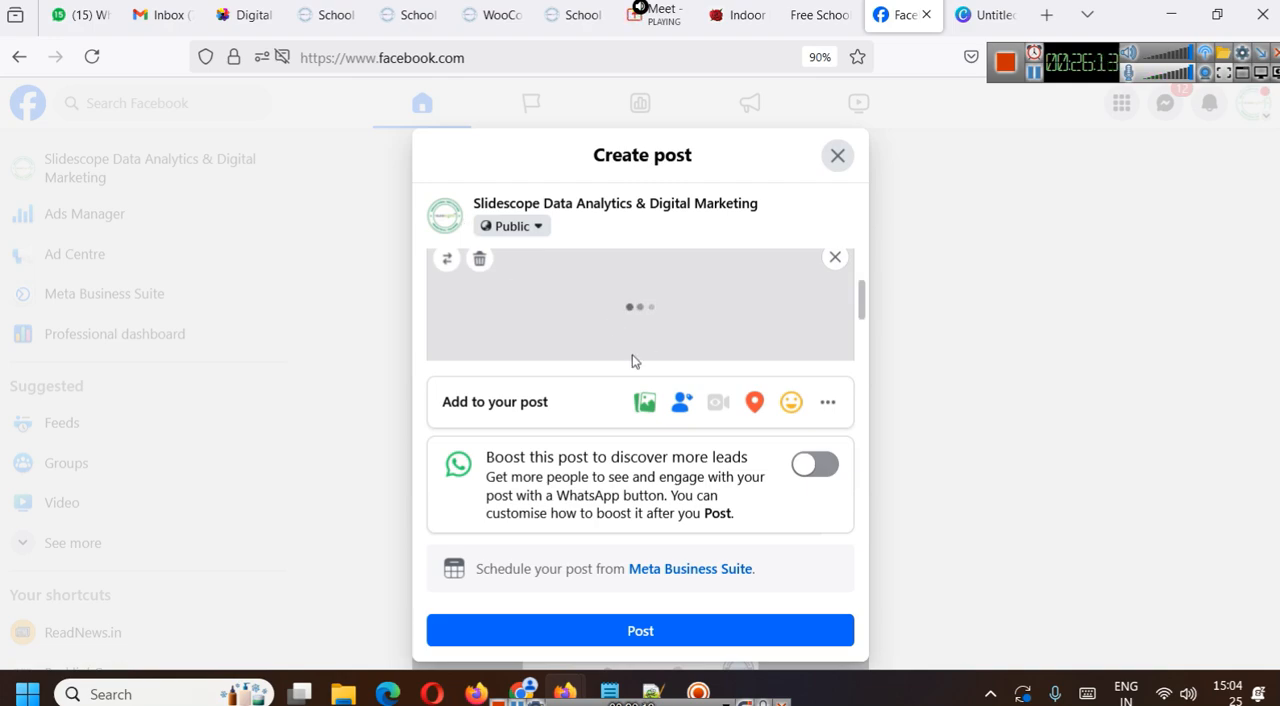
scroll(654, 306, down, 2)
scroll(640, 309, up, 4)
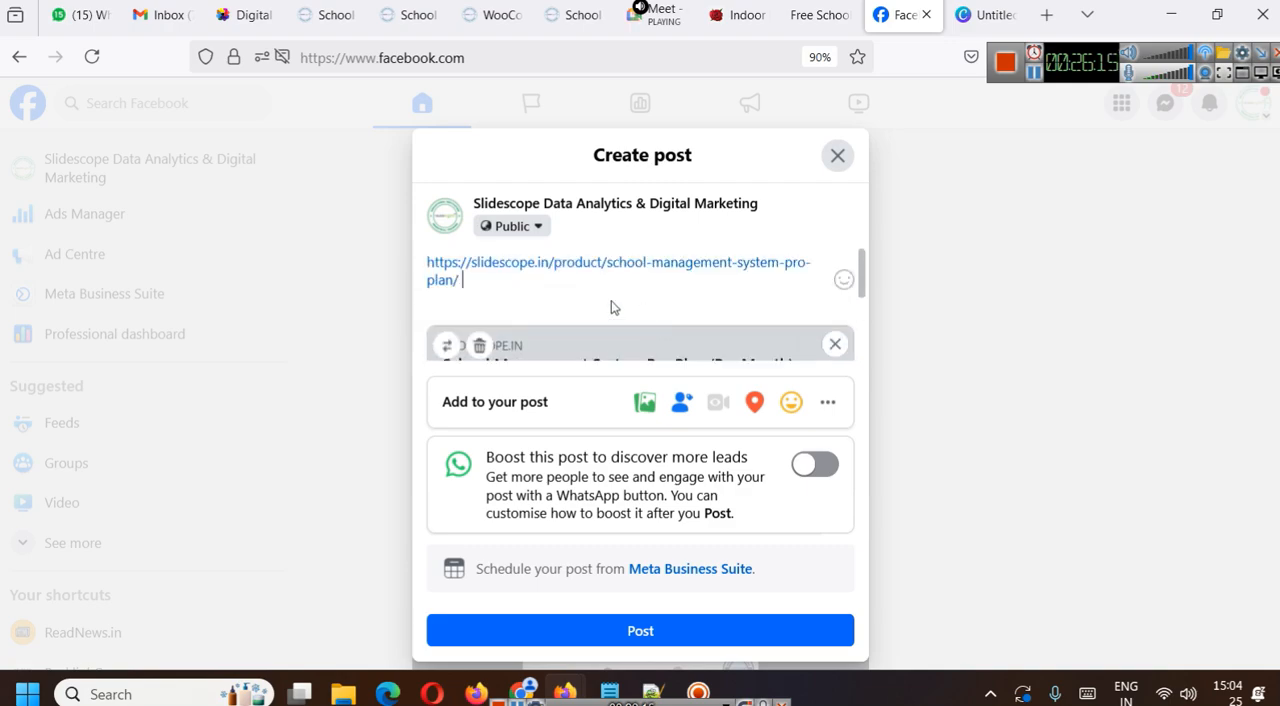
key(ctrl+minus)
key(ctrl+minus)
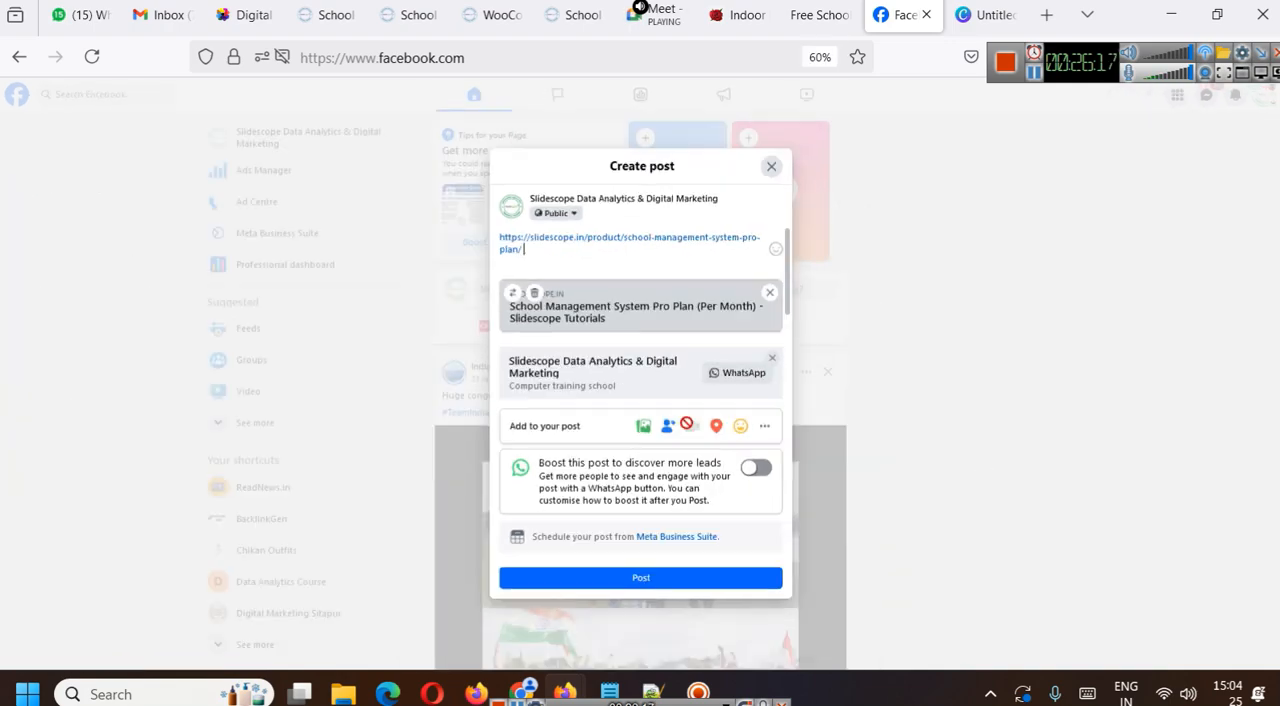
click(660, 583)
key(ctrl+plus)
key(ctrl+plus)
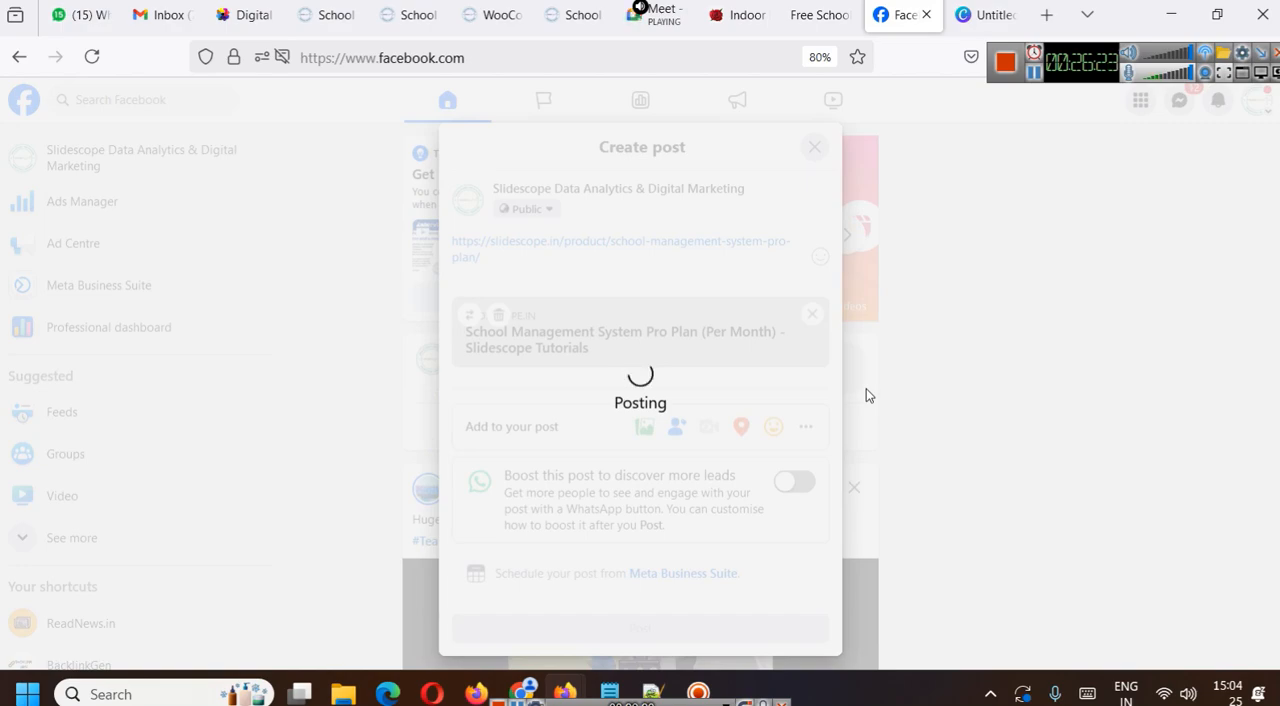
- Move the newly published product link post to the bin
scroll(866, 390, down, 2)
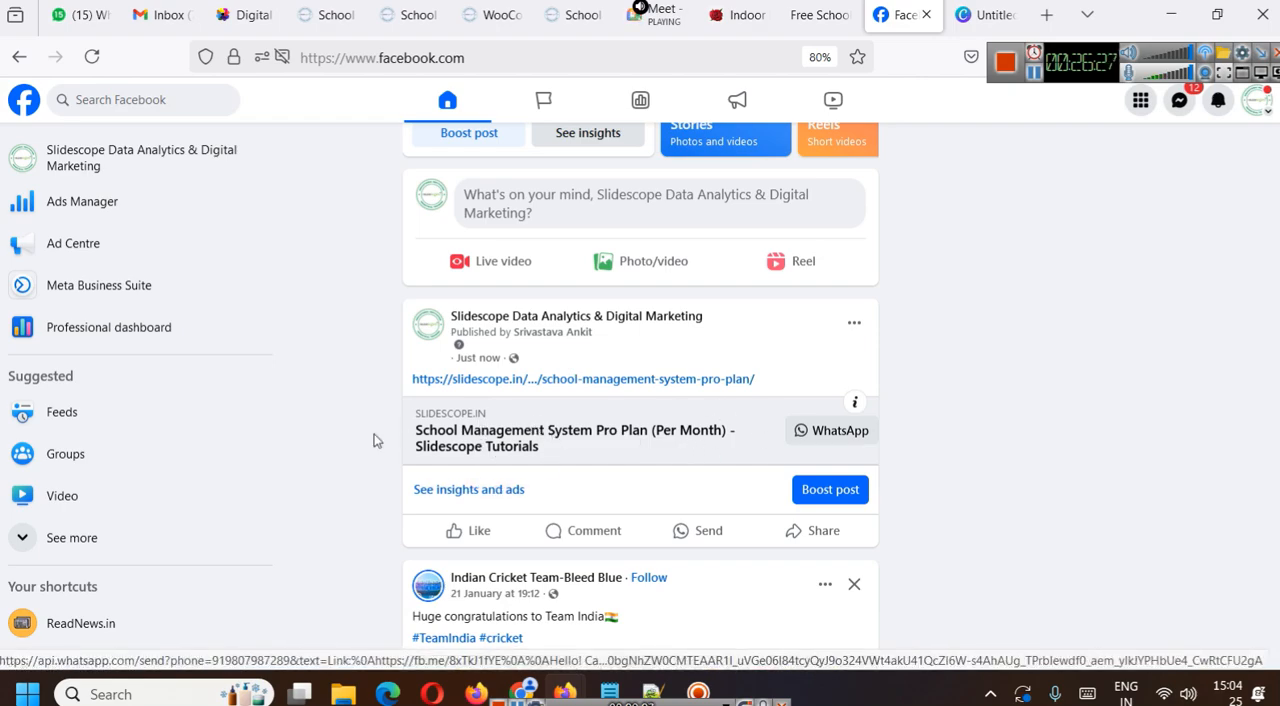
click(854, 324)
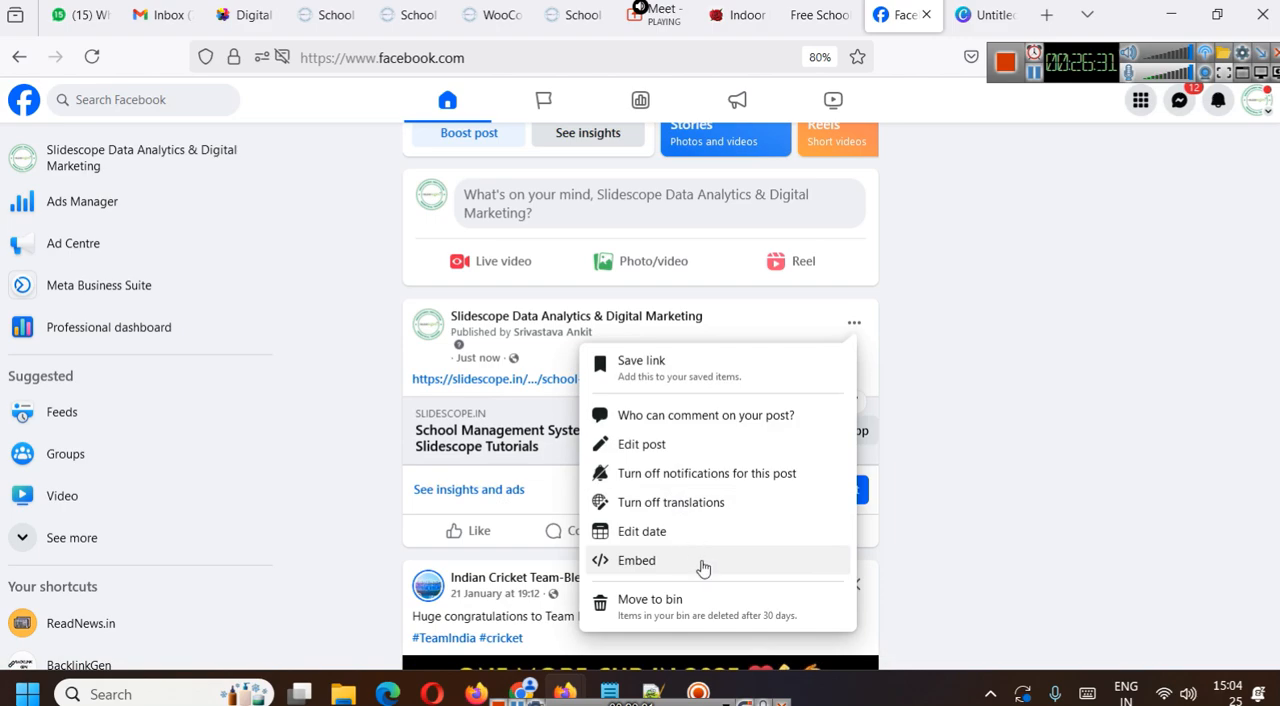
click(686, 602)
click(796, 426)
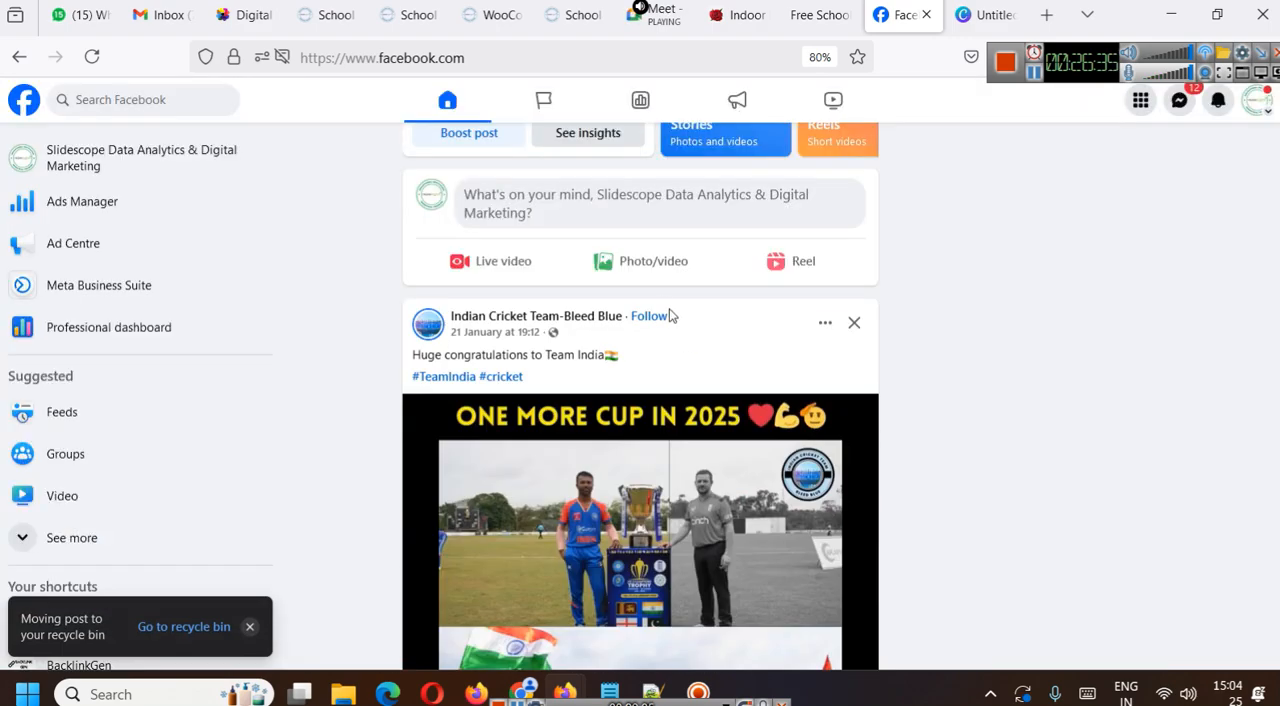
- Switch to the Canva design, search the elements for "school" graphics and add the free blue school building with an orange roof
click(978, 10)
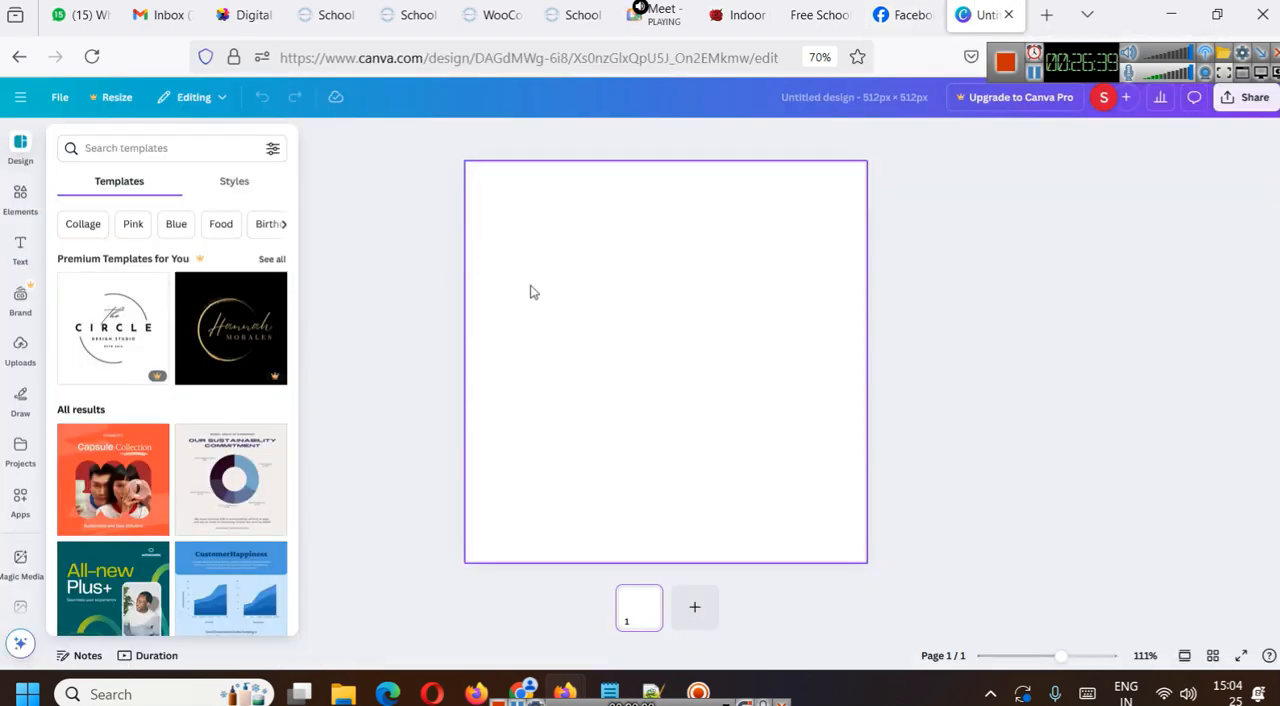
click(20, 198)
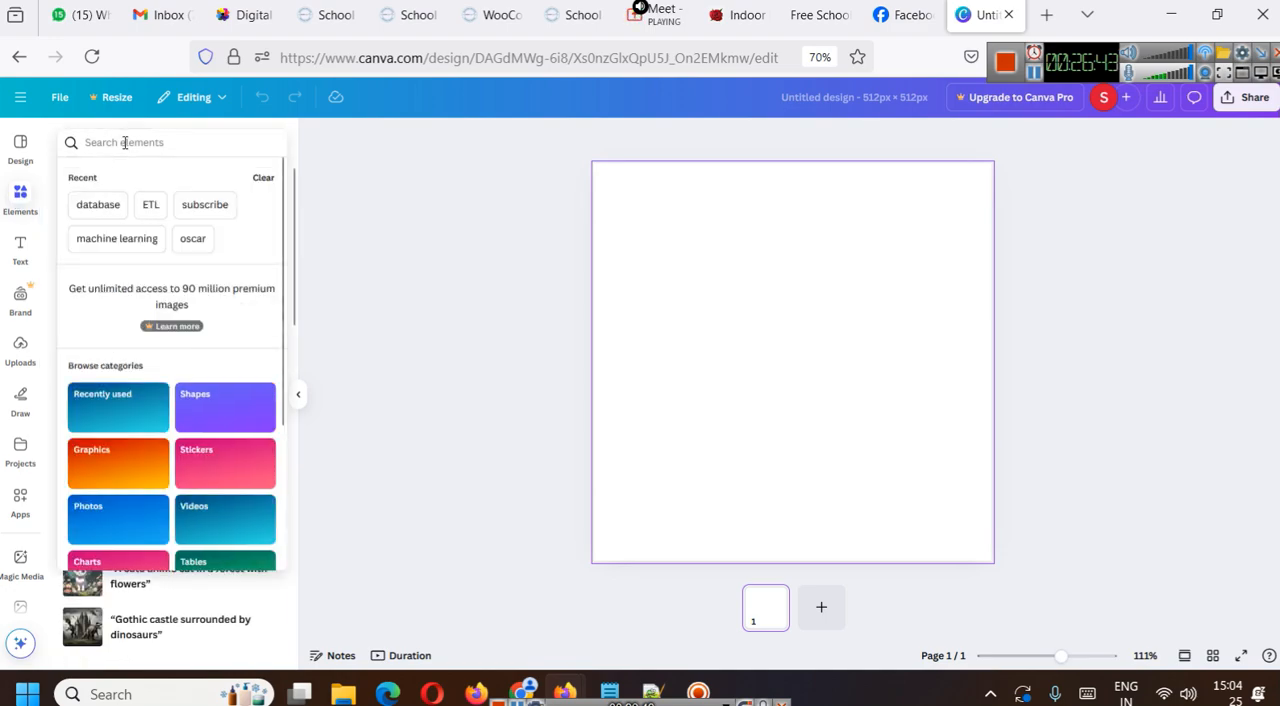
text(school)
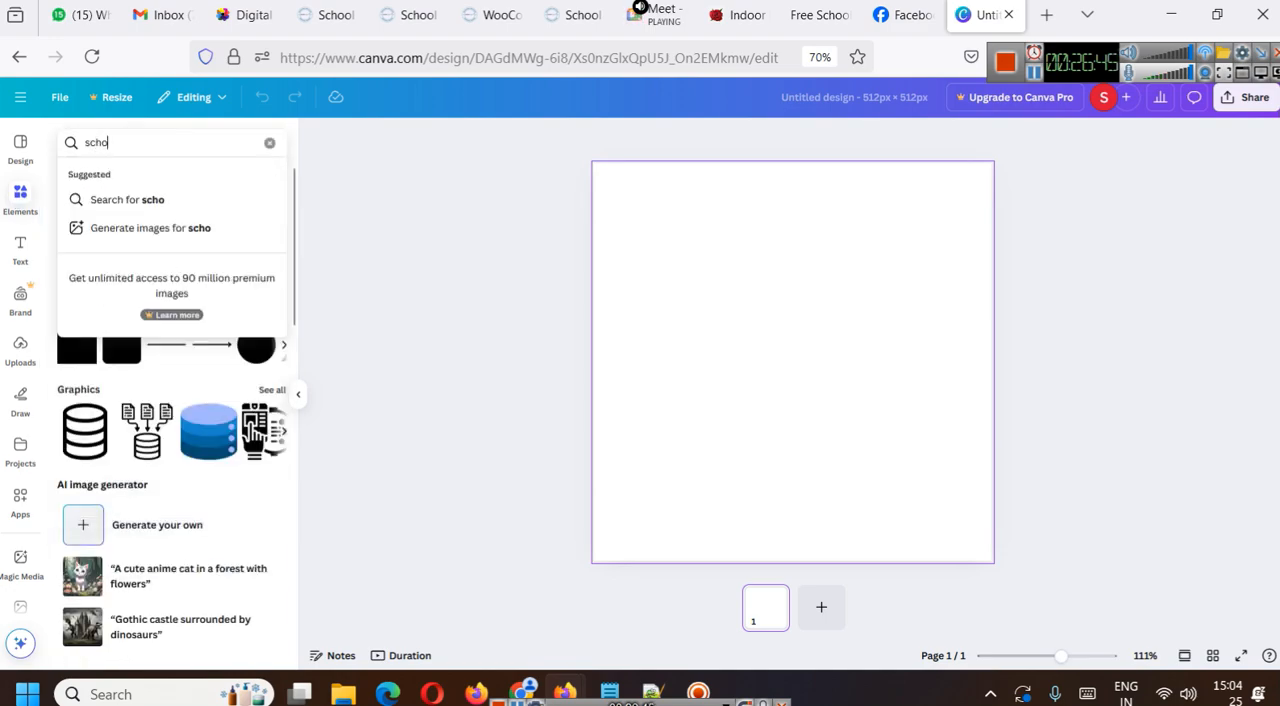
key(Return)
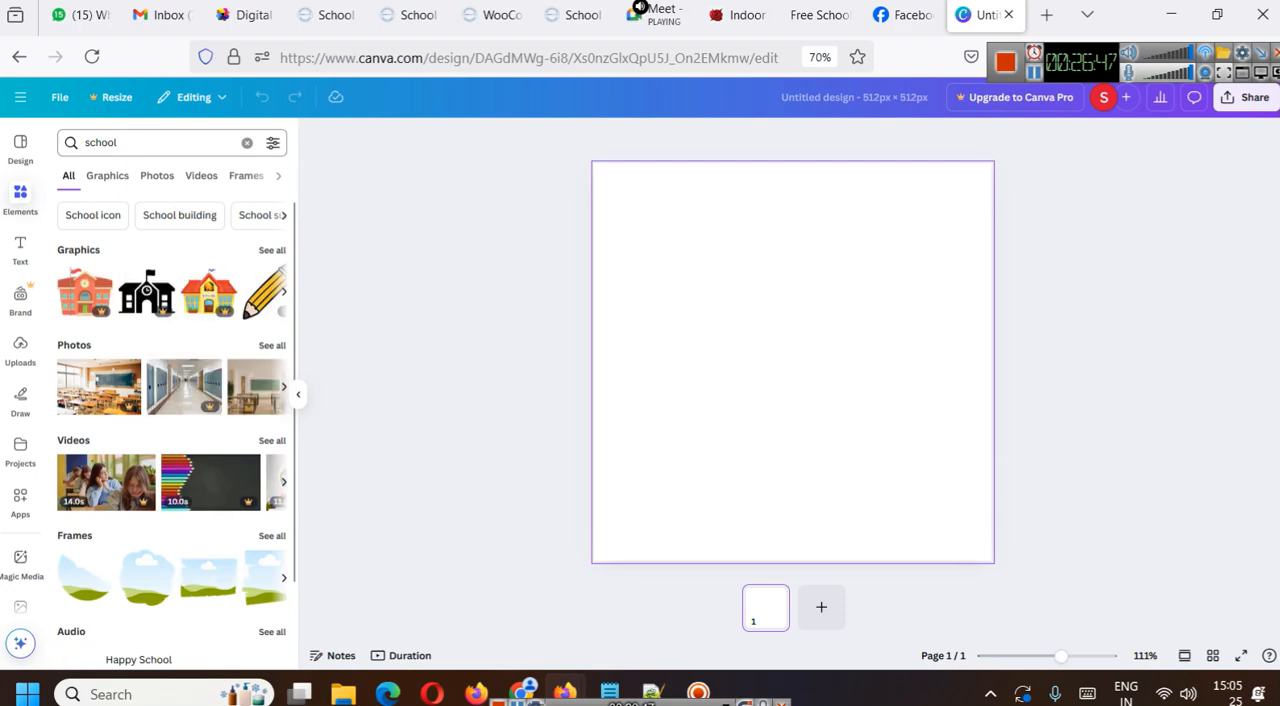
click(270, 250)
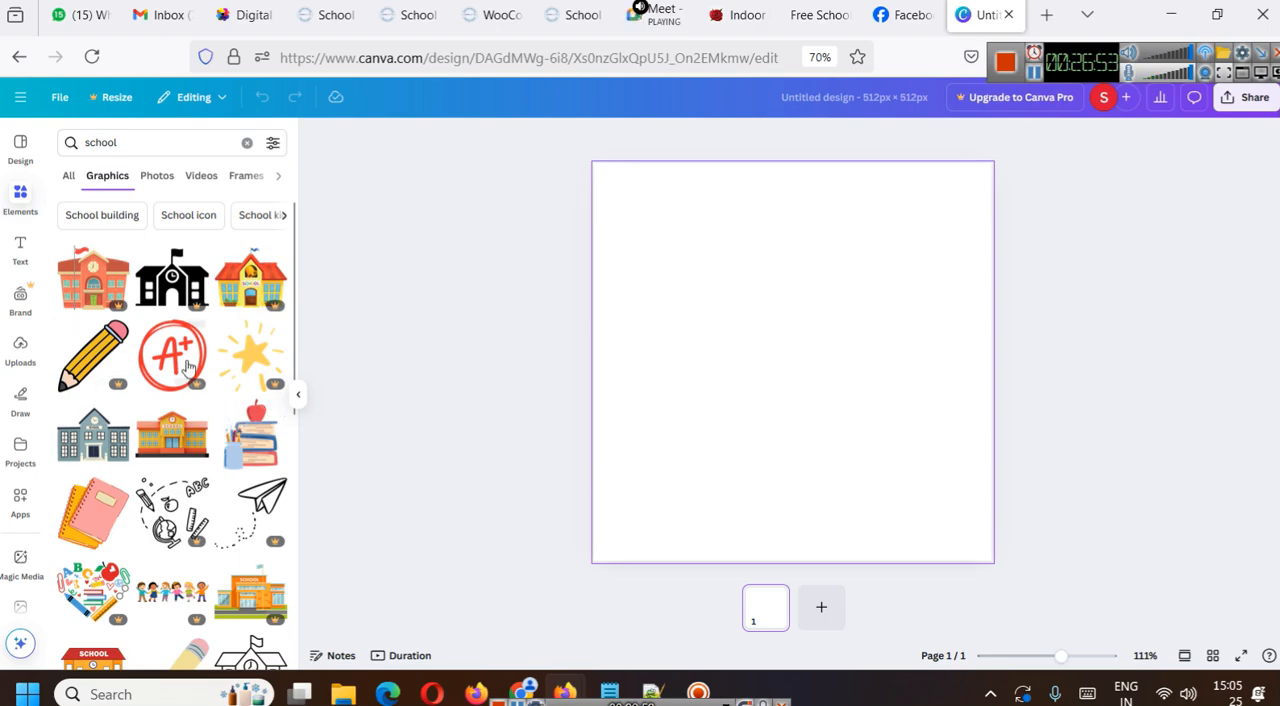
scroll(190, 355, down, 3)
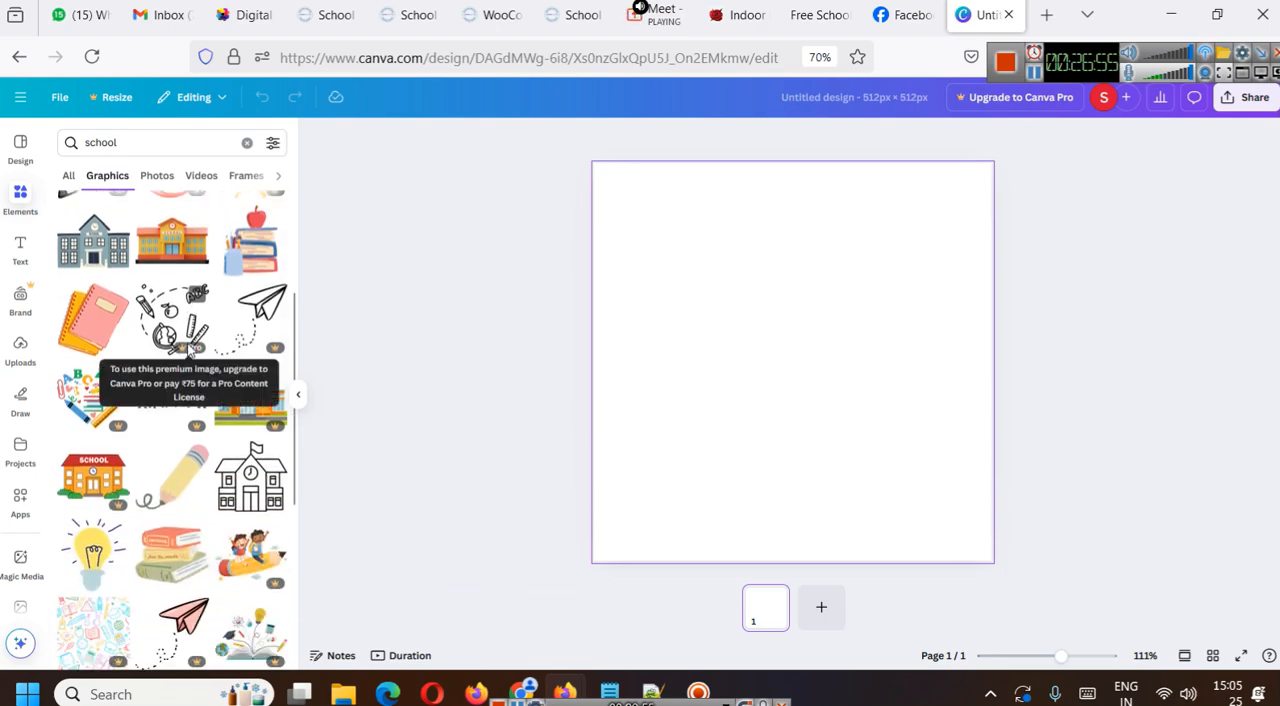
scroll(190, 350, down, 1)
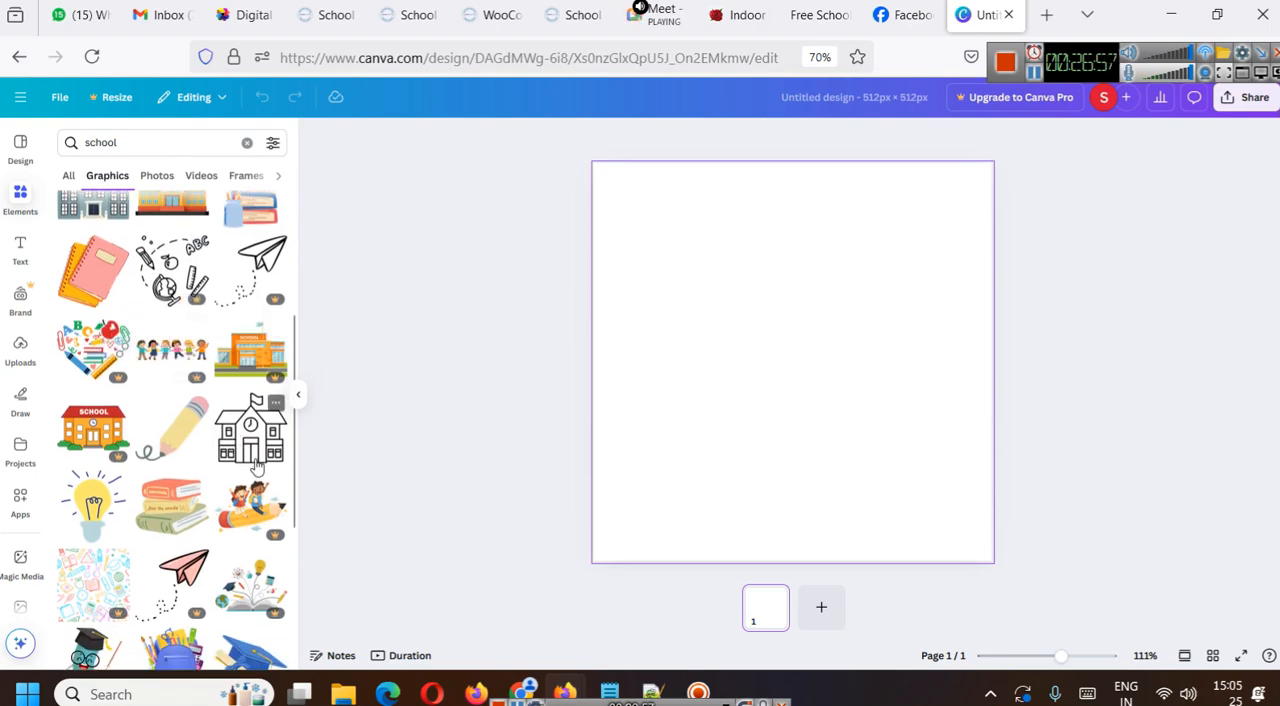
scroll(255, 465, down, 3)
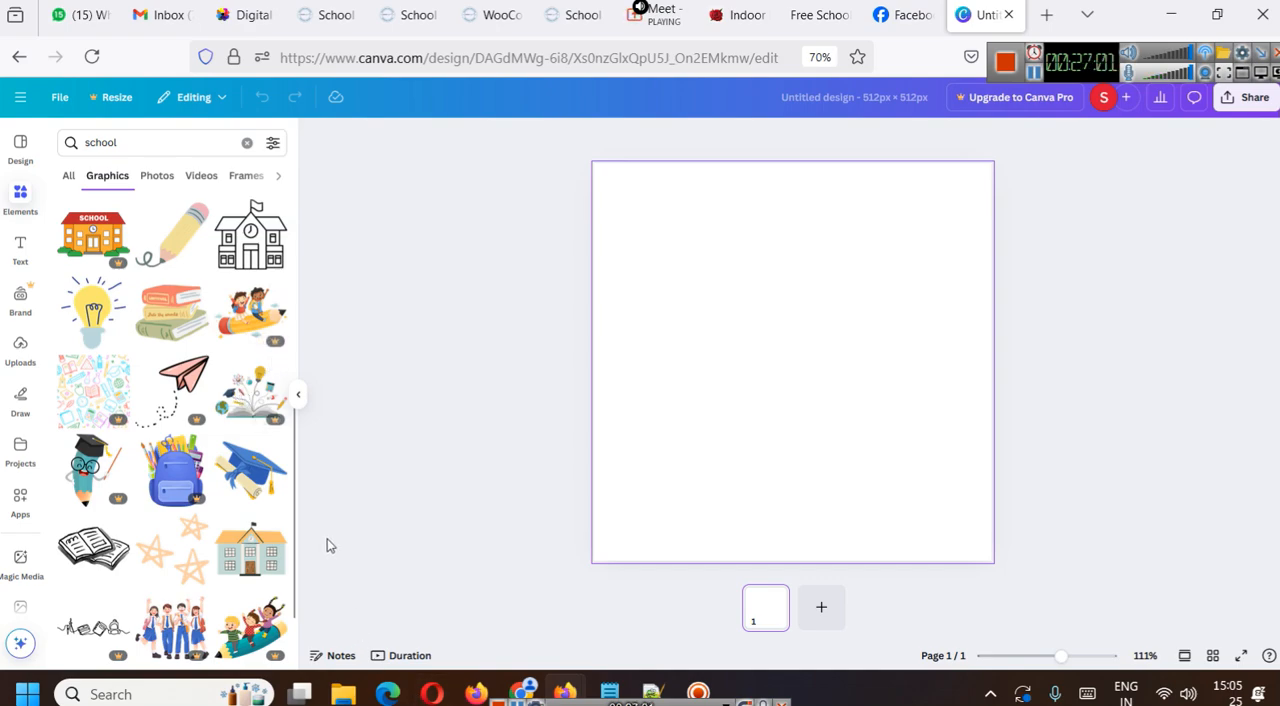
click(249, 560)
- Enlarge the school building graphic and place it across the upper part of the canvas
drag(709, 313, 624, 193)
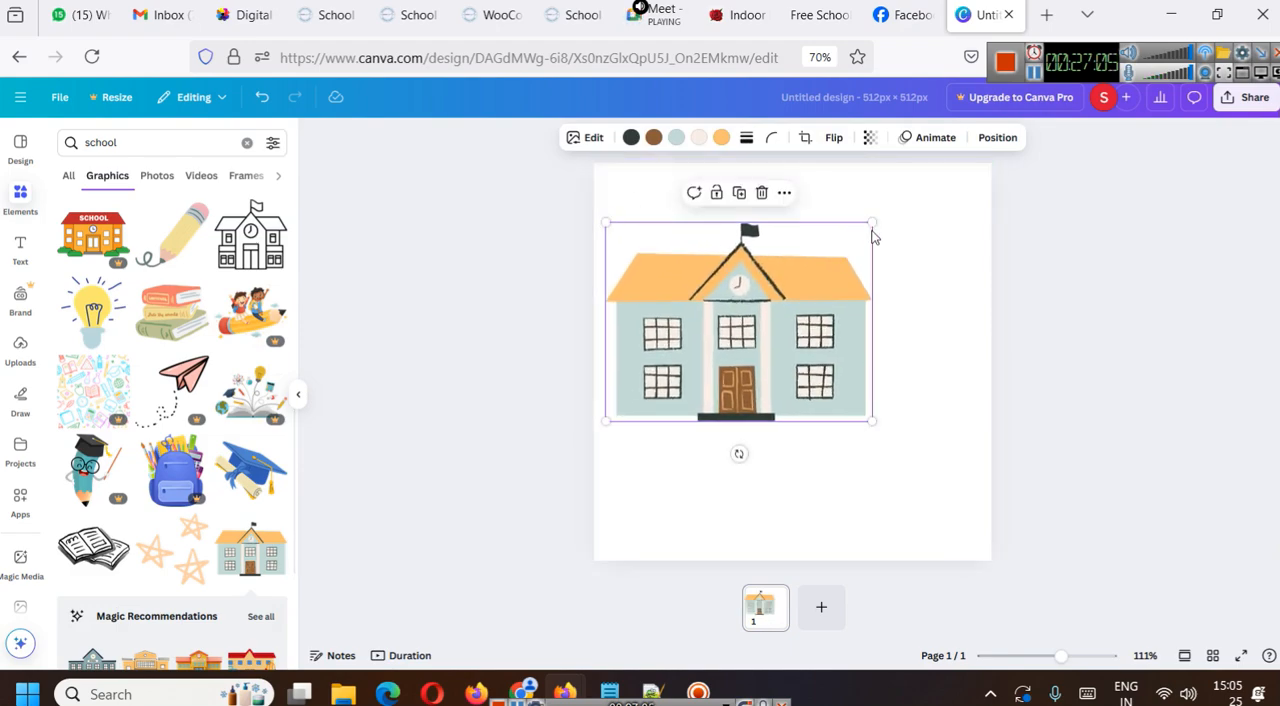
drag(874, 218, 972, 192)
drag(846, 251, 872, 252)
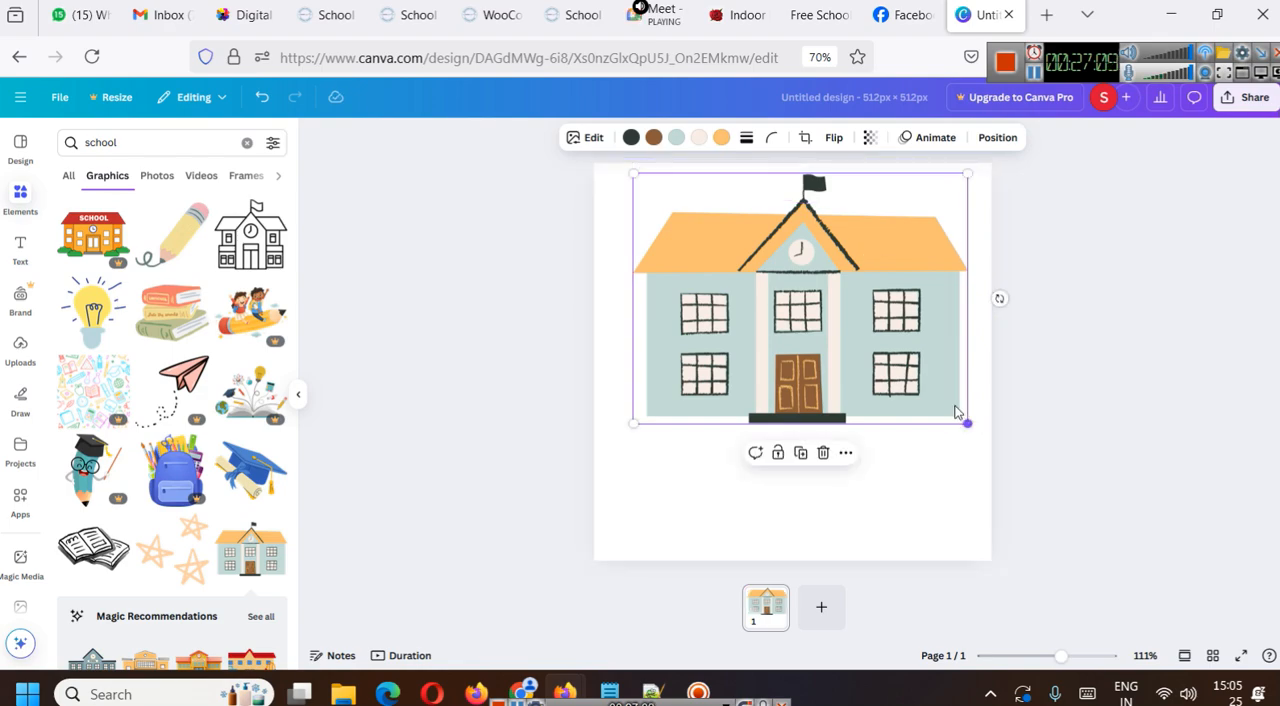
drag(964, 420, 948, 408)
click(1153, 364)
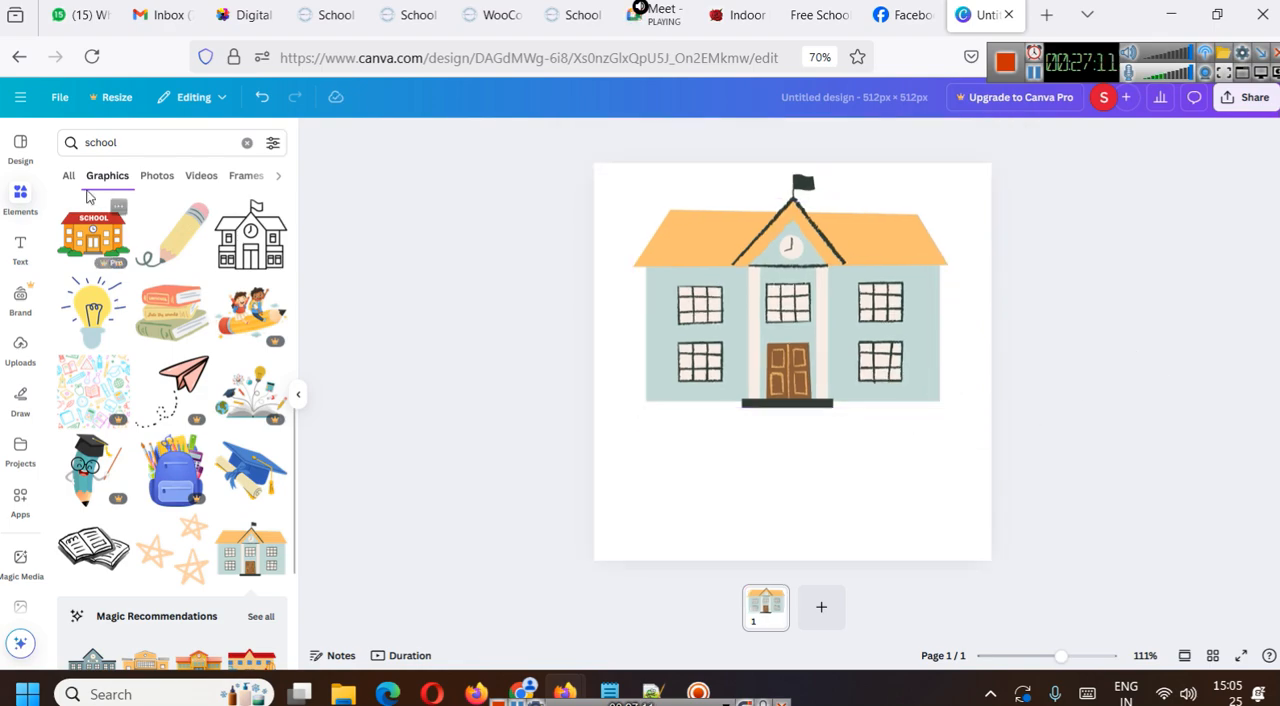
- Search the graphics for "software" and add the laptop illustration with coloured gears and a standing man
click(82, 143)
text(software)
key(Return)
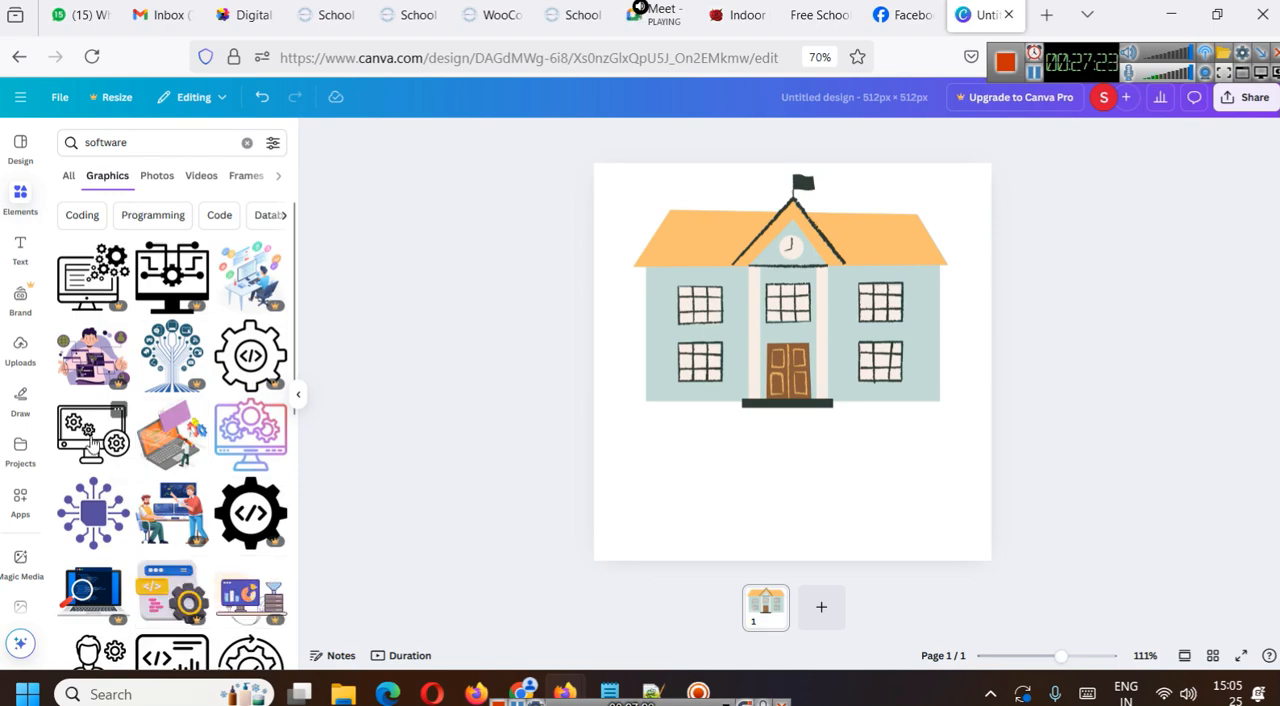
click(170, 465)
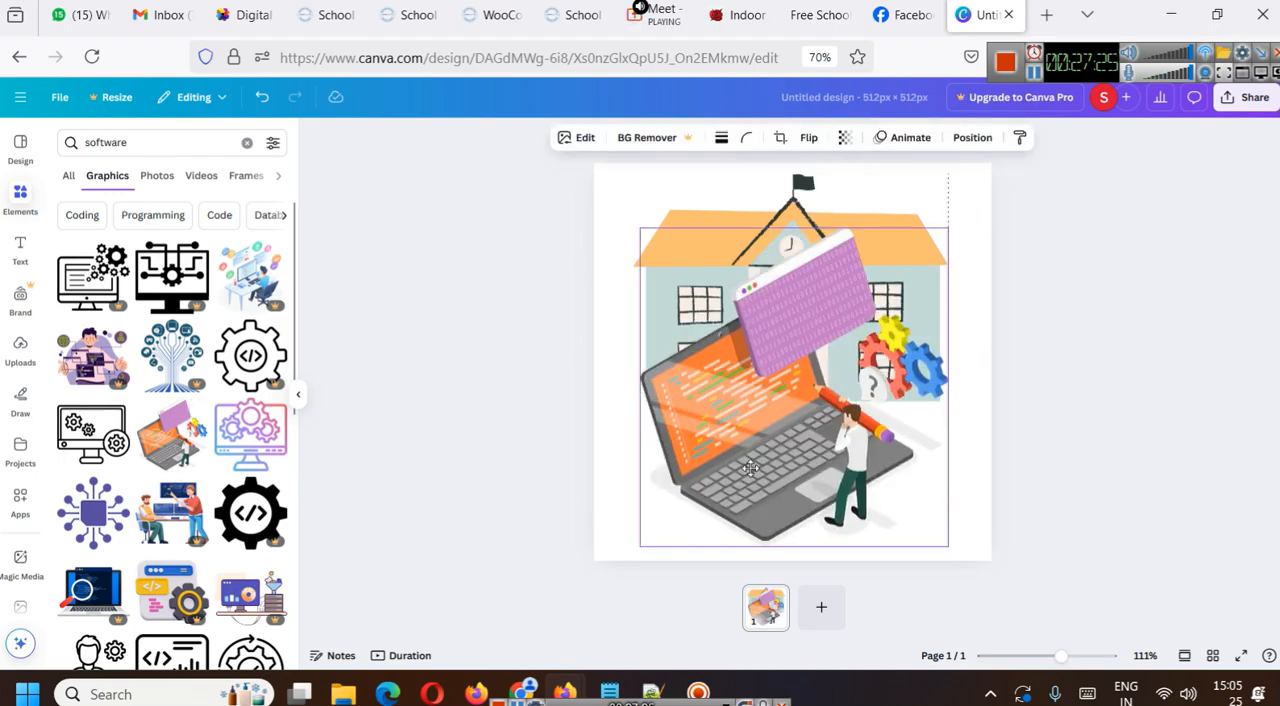
- Shrink the laptop illustration to about half the building's width and place it in front of the school entrance
drag(948, 228, 829, 363)
drag(777, 452, 867, 453)
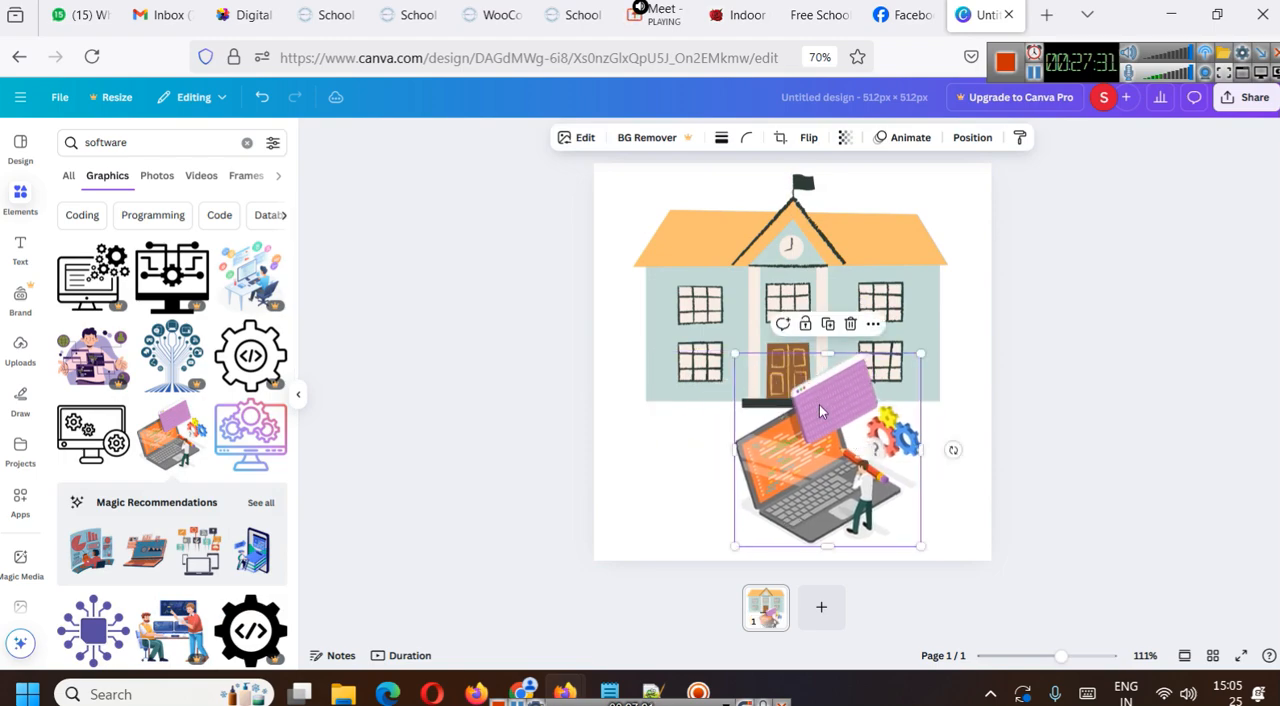
drag(786, 429, 777, 427)
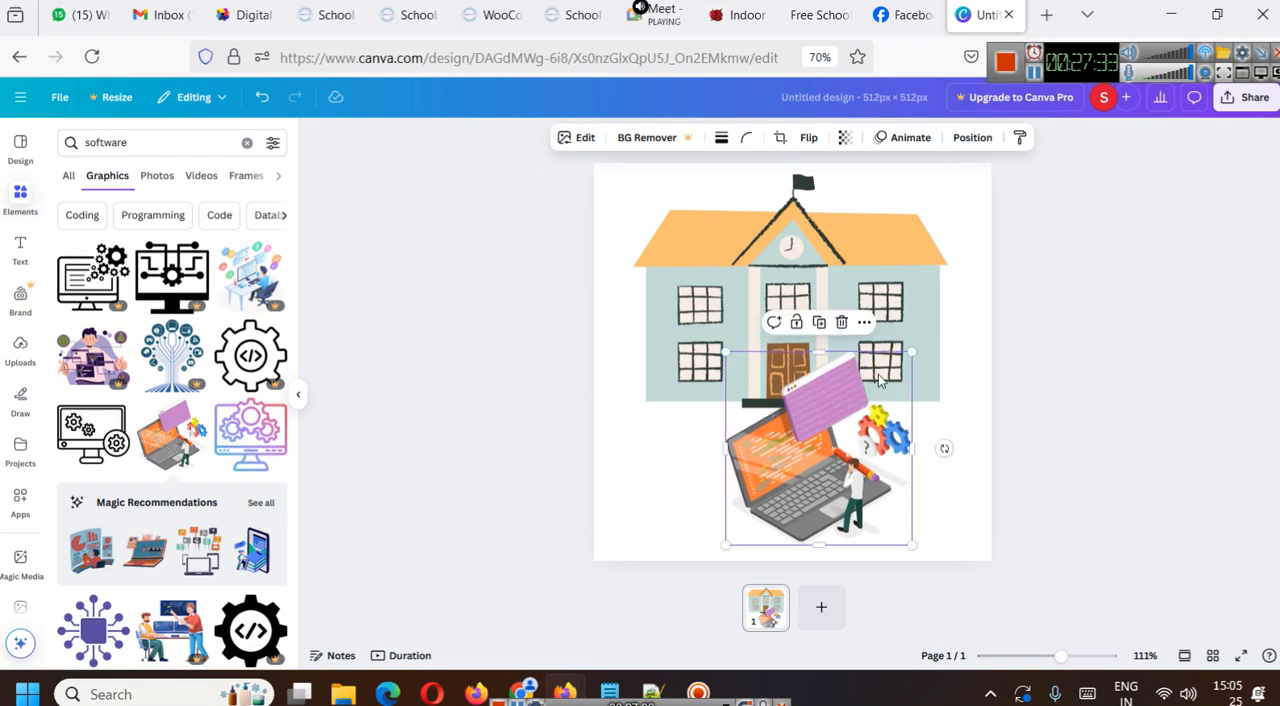
drag(911, 352, 881, 383)
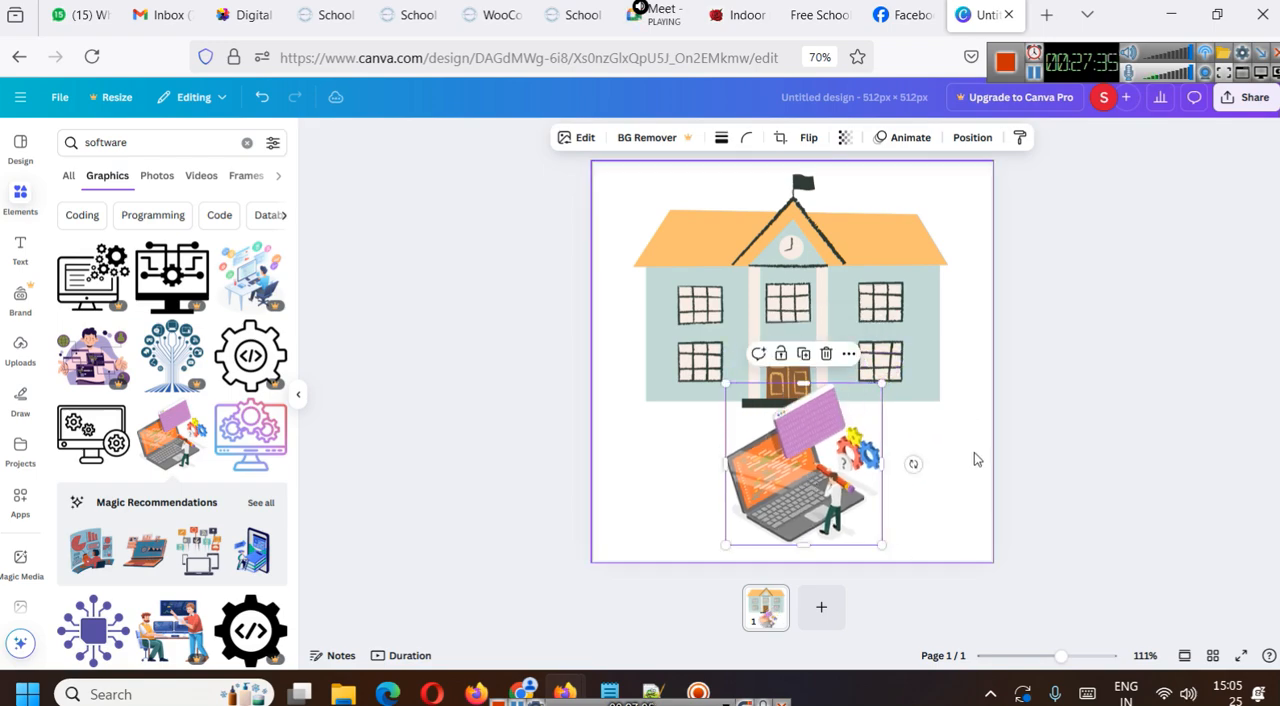
click(1090, 410)
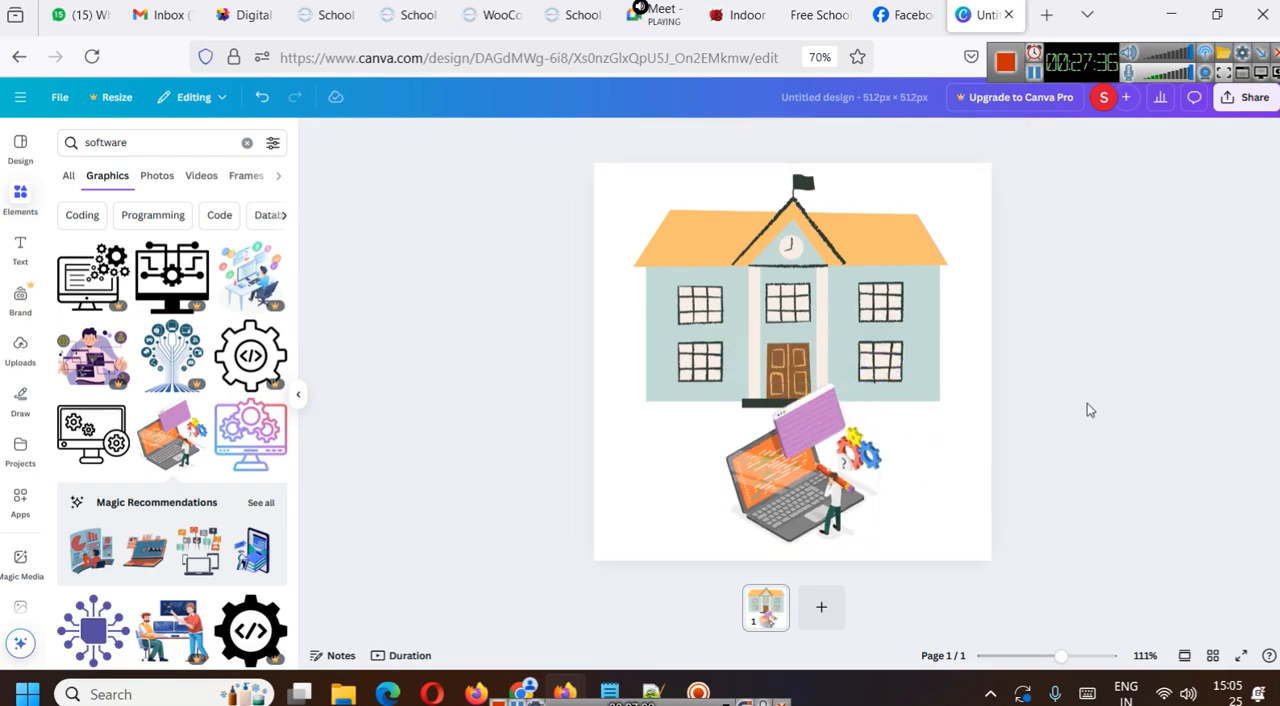
click(855, 403)
mouse_move(881, 383)
mouse_down()
mouse_move(905, 358)
mouse_move(890, 361)
mouse_up()
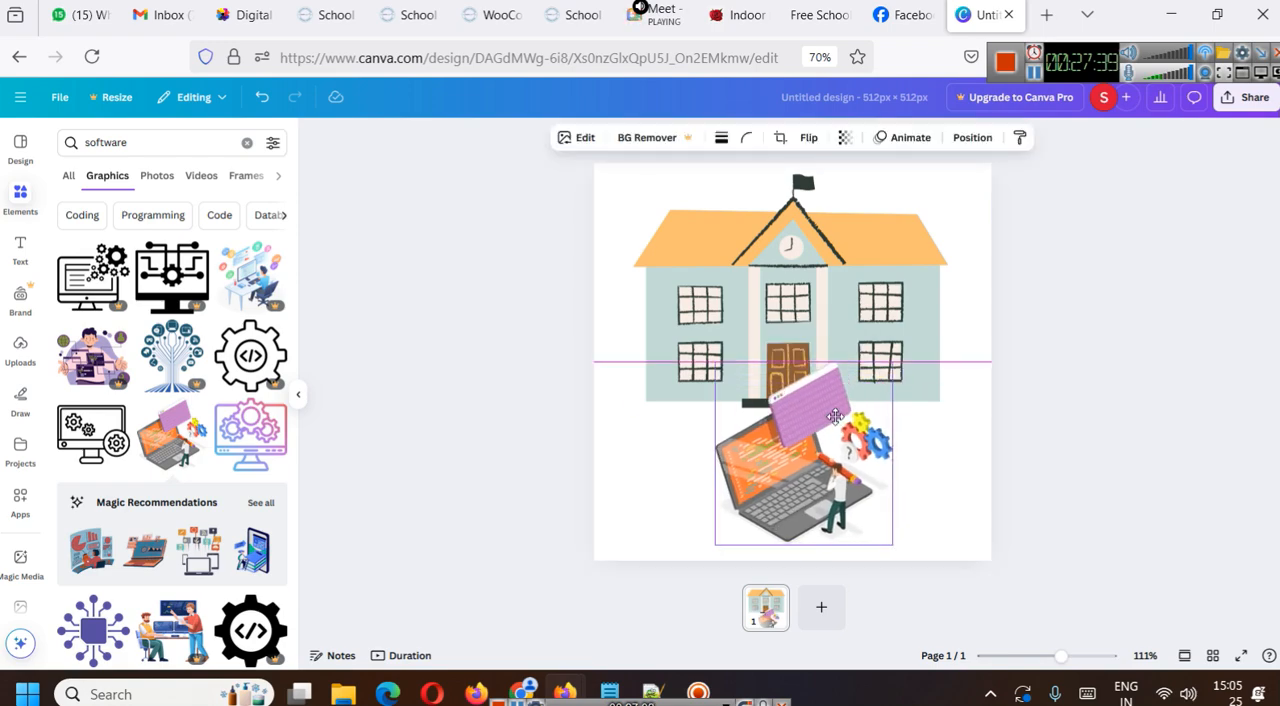
click(985, 410)
- Move the school building slightly lower on the canvas, behind the laptop illustration
click(854, 263)
drag(854, 263, 848, 289)
click(1074, 284)
- Check the plan name in the product title on the Slidescope product page and return to the Canva design
click(340, 12)
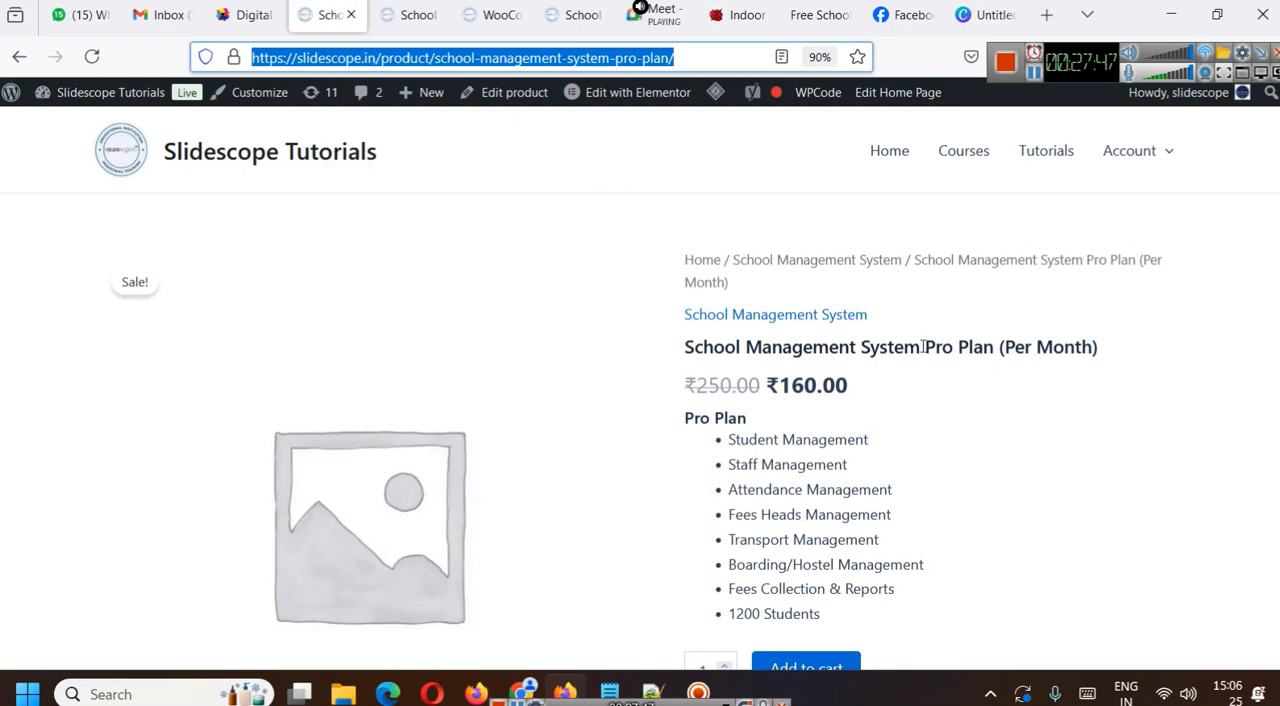
drag(920, 346, 988, 346)
click(985, 14)
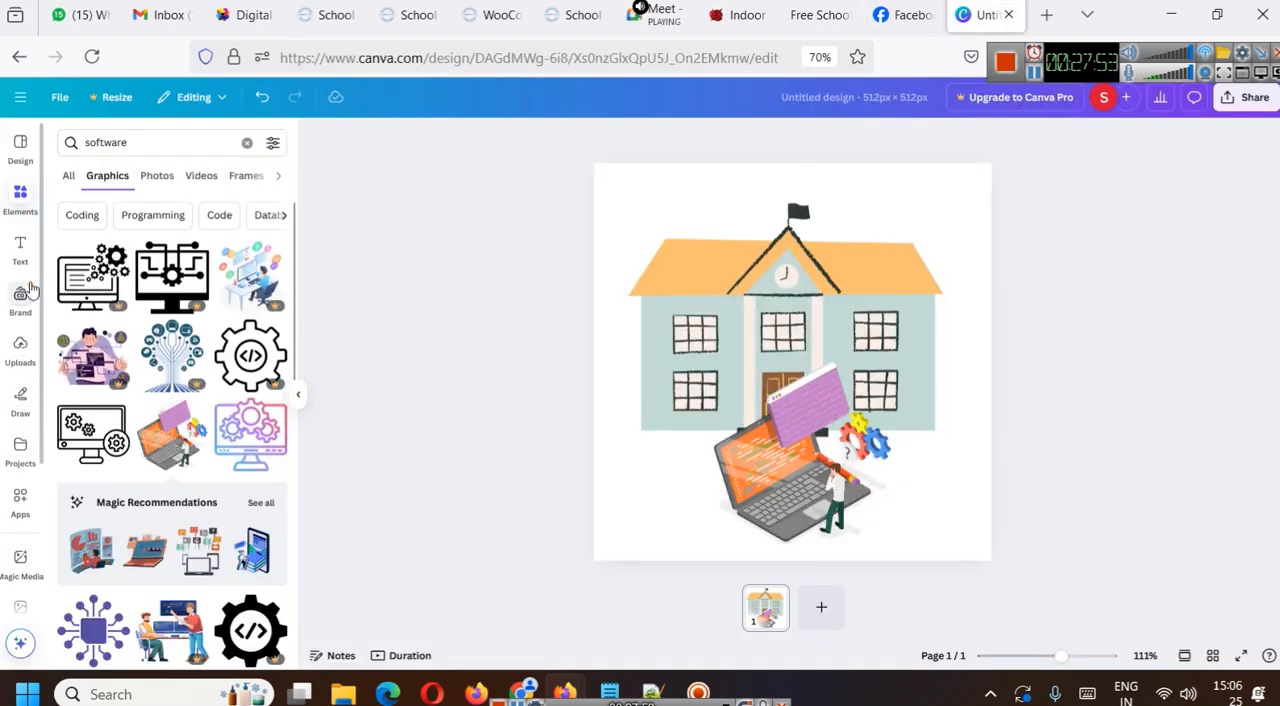
- Add a brown square shape, rotate it diagonally and reshape it into a narrow band near the canvas's upper-left corner
click(28, 200)
click(247, 148)
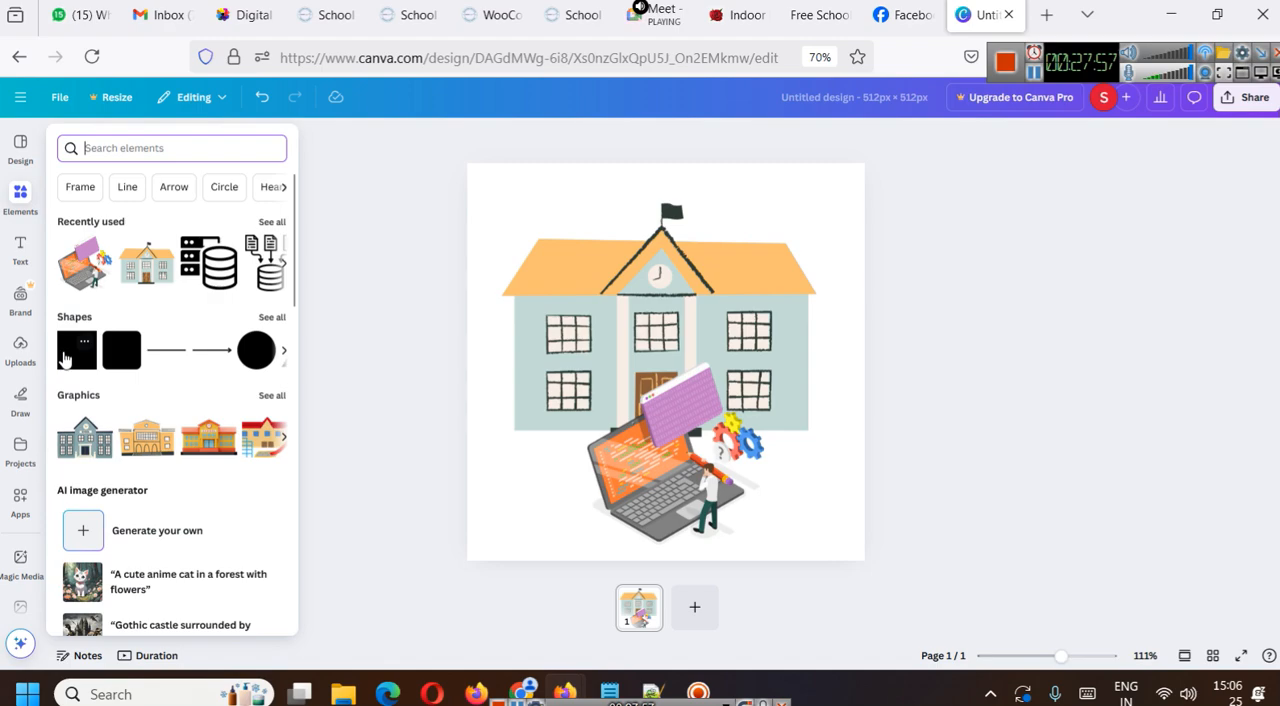
click(63, 358)
drag(661, 355, 552, 272)
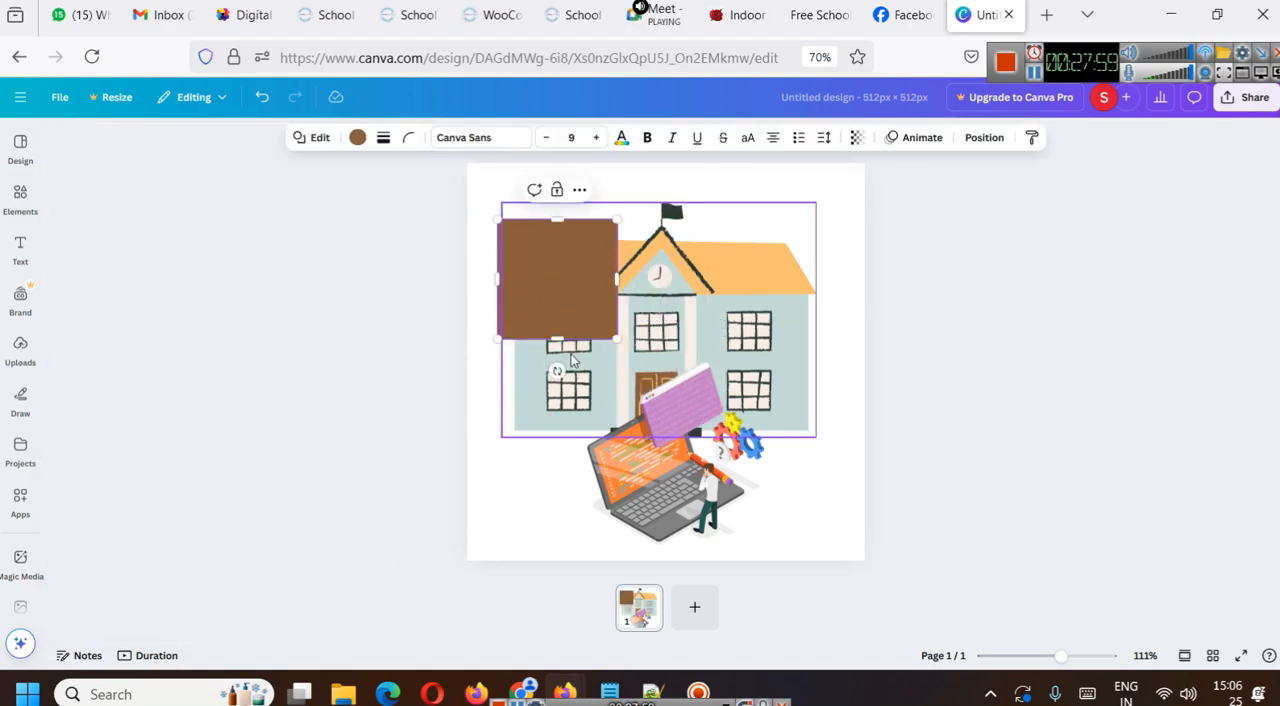
drag(557, 371, 542, 260)
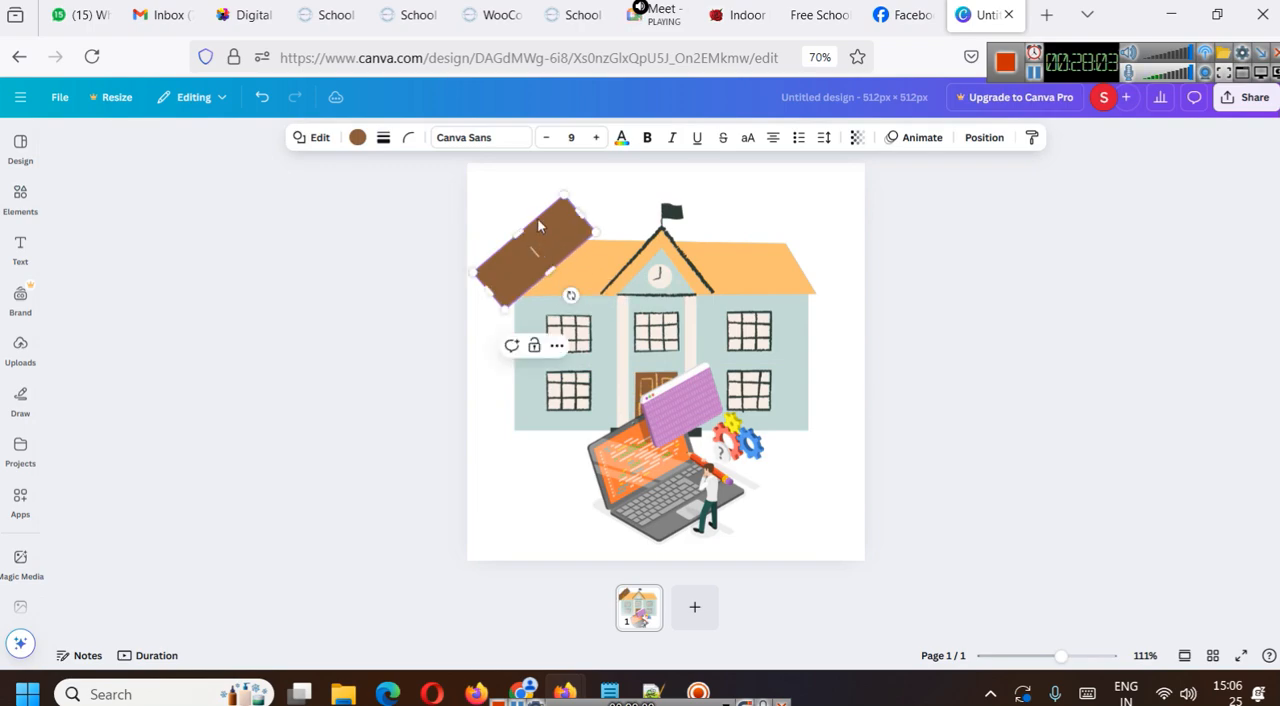
drag(578, 211, 612, 200)
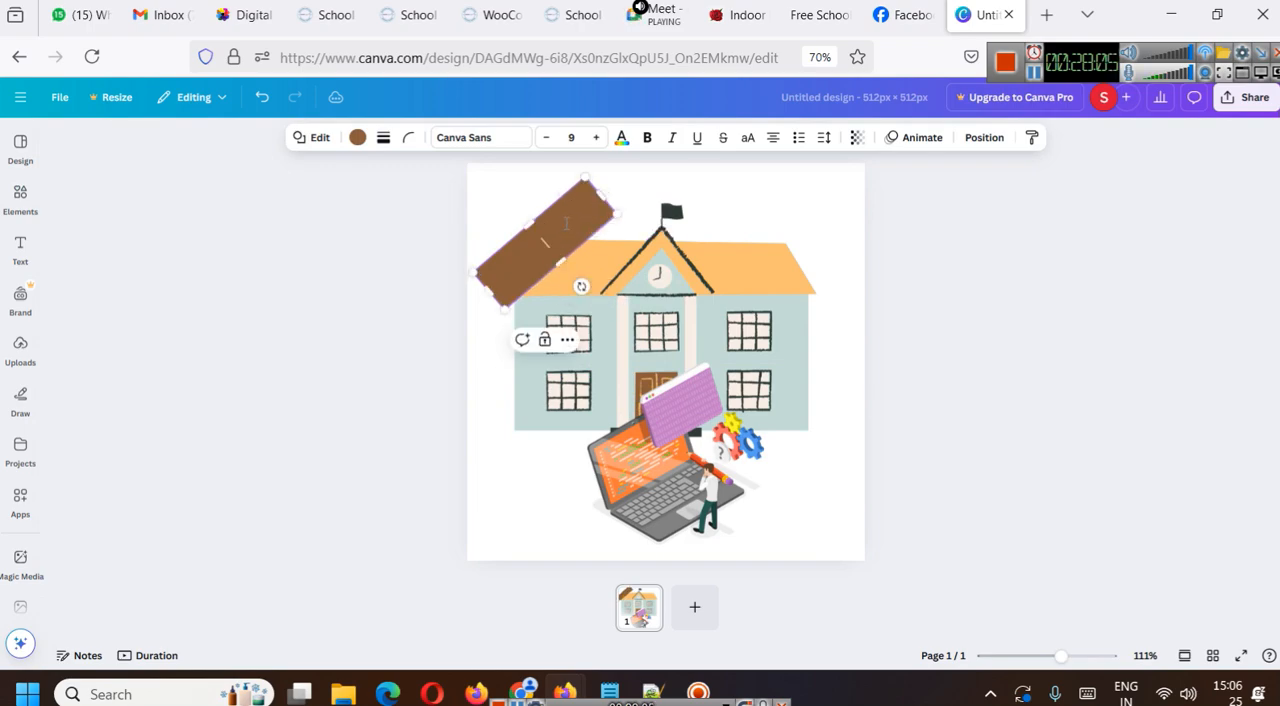
- Move and lengthen the brown band so it crosses the canvas's upper-left corner as a ribbon running past both edges
click(661, 233)
mouse_move(532, 237)
mouse_down()
mouse_move(510, 211)
mouse_move(527, 231)
mouse_up()
click(574, 190)
drag(570, 205, 590, 158)
drag(452, 260, 440, 280)
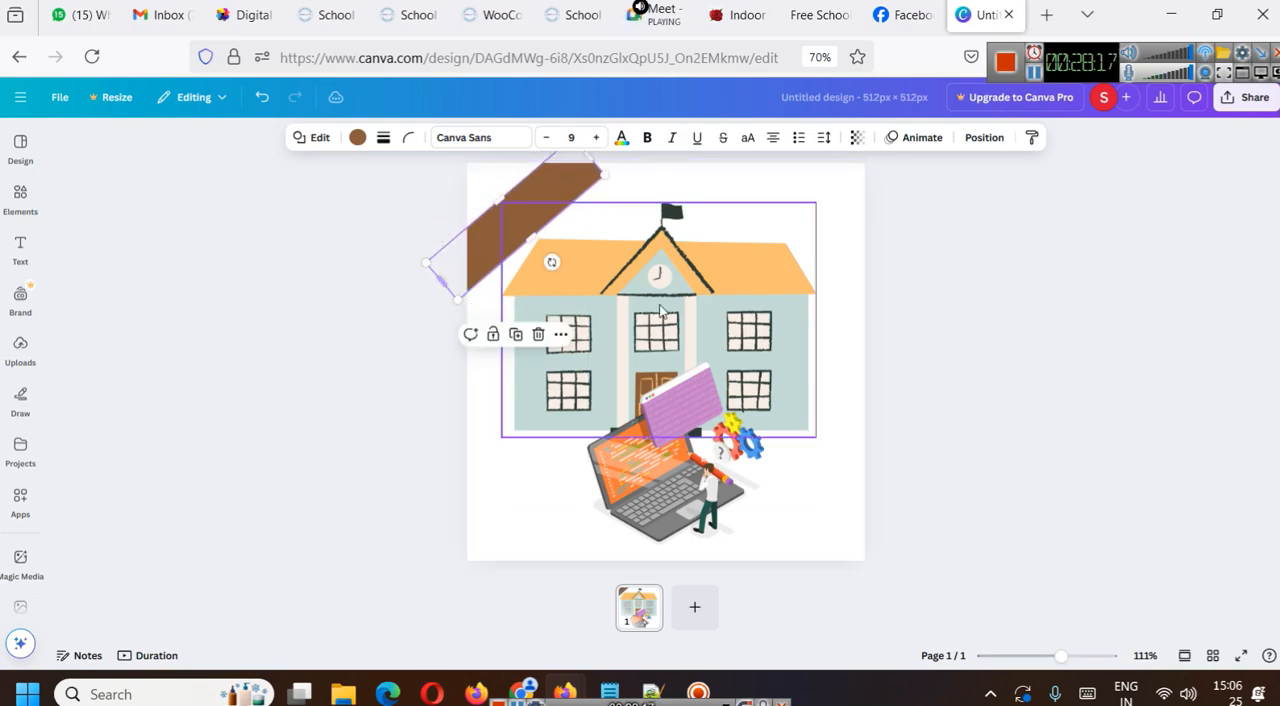
click(937, 329)
click(554, 181)
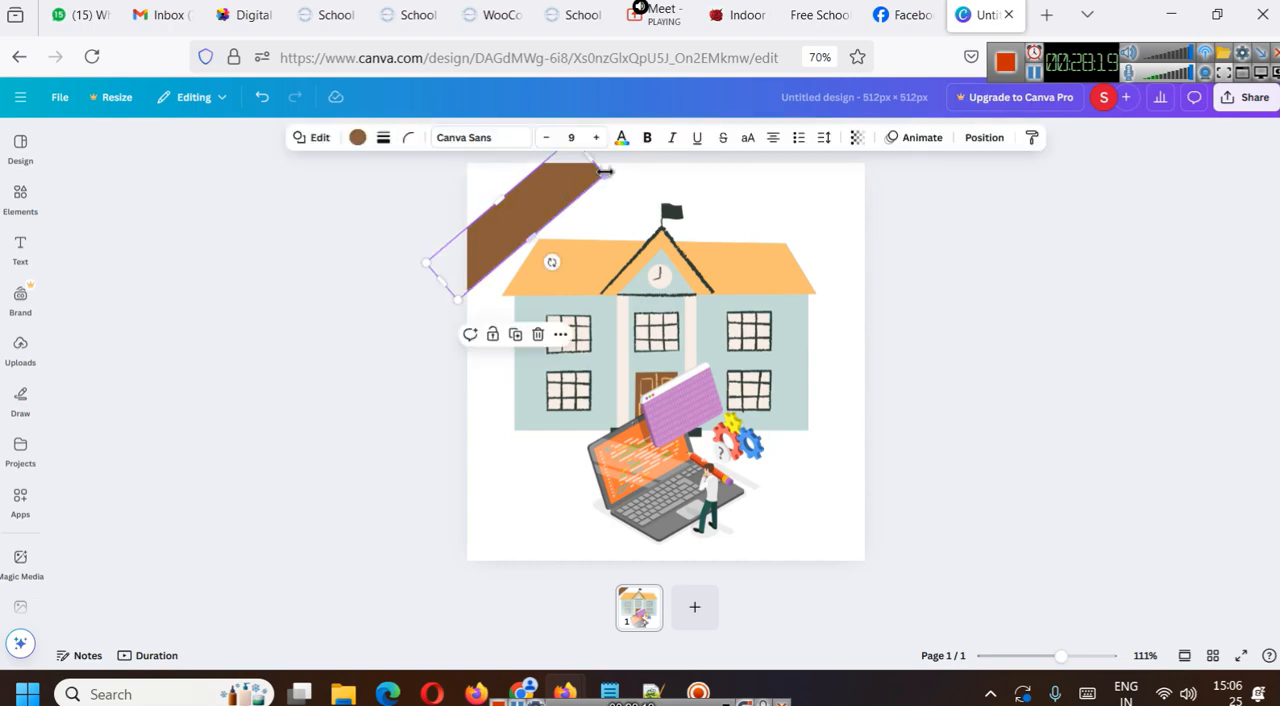
drag(590, 158, 612, 142)
click(920, 260)
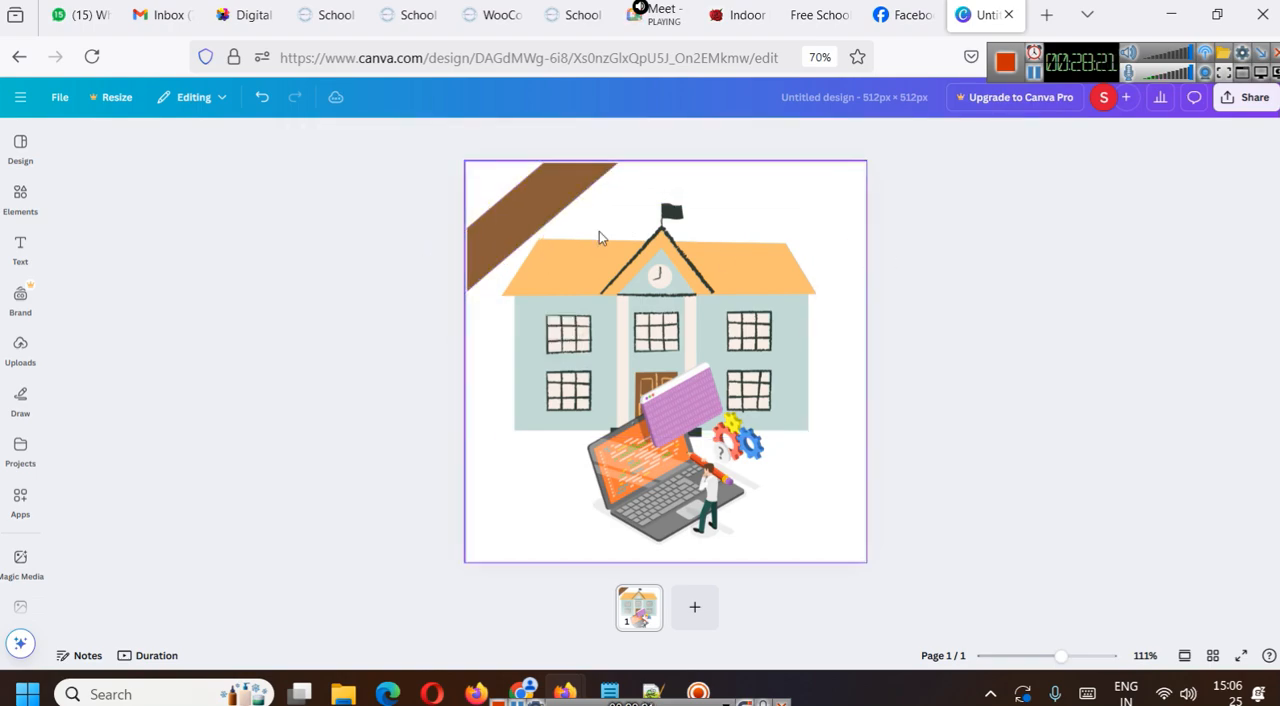
- Label the brown corner ribbon "PRO PLAN" in bold text at size 17
click(538, 205)
text(PRO PLAN)
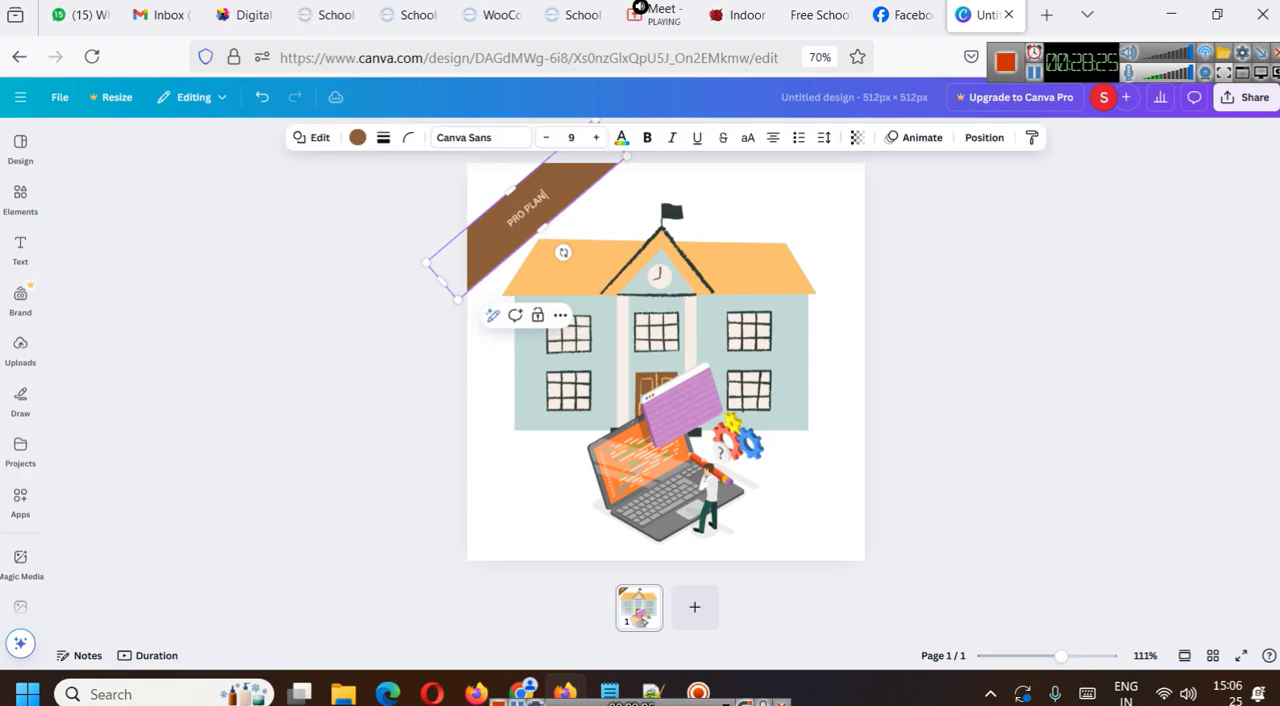
key(ctrl+a)
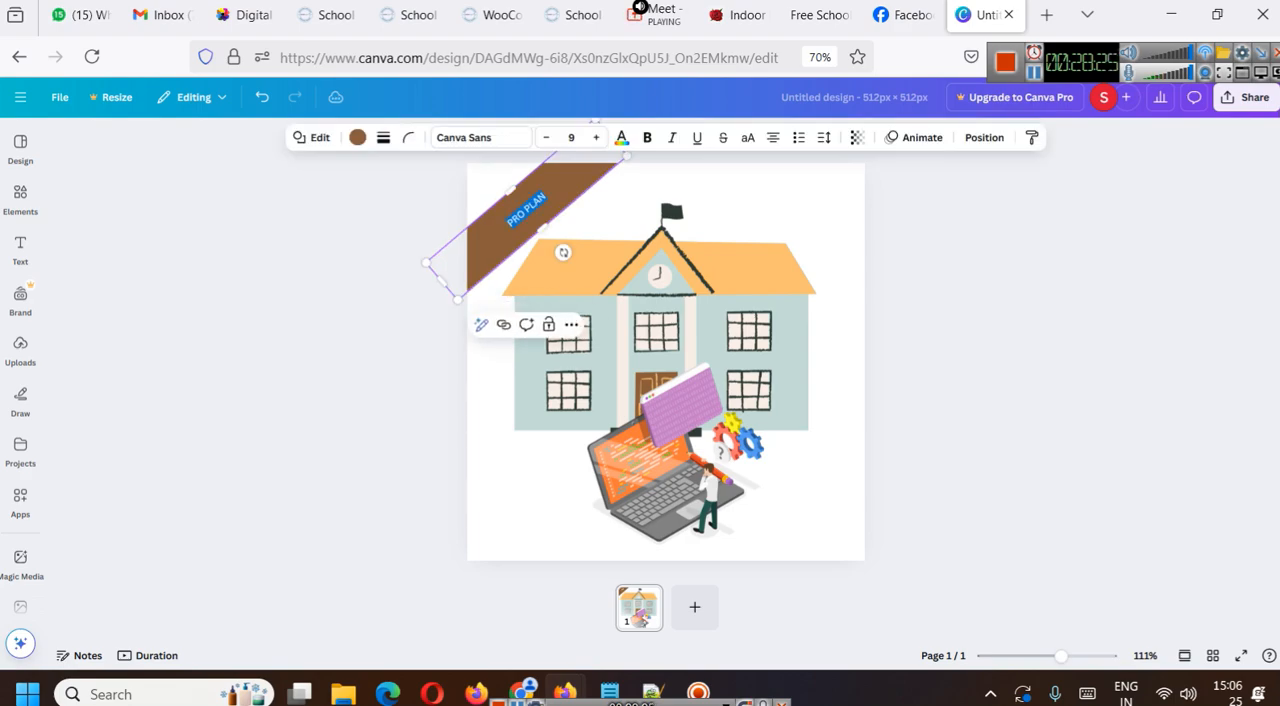
key(ctrl+shift+period)
key(ctrl+shift+period)
key(ctrl+shift+period)
key(ctrl+shift+period)
key(ctrl+shift+period)
key(ctrl+shift+period)
key(ctrl+shift+period)
key(ctrl+shift+period)
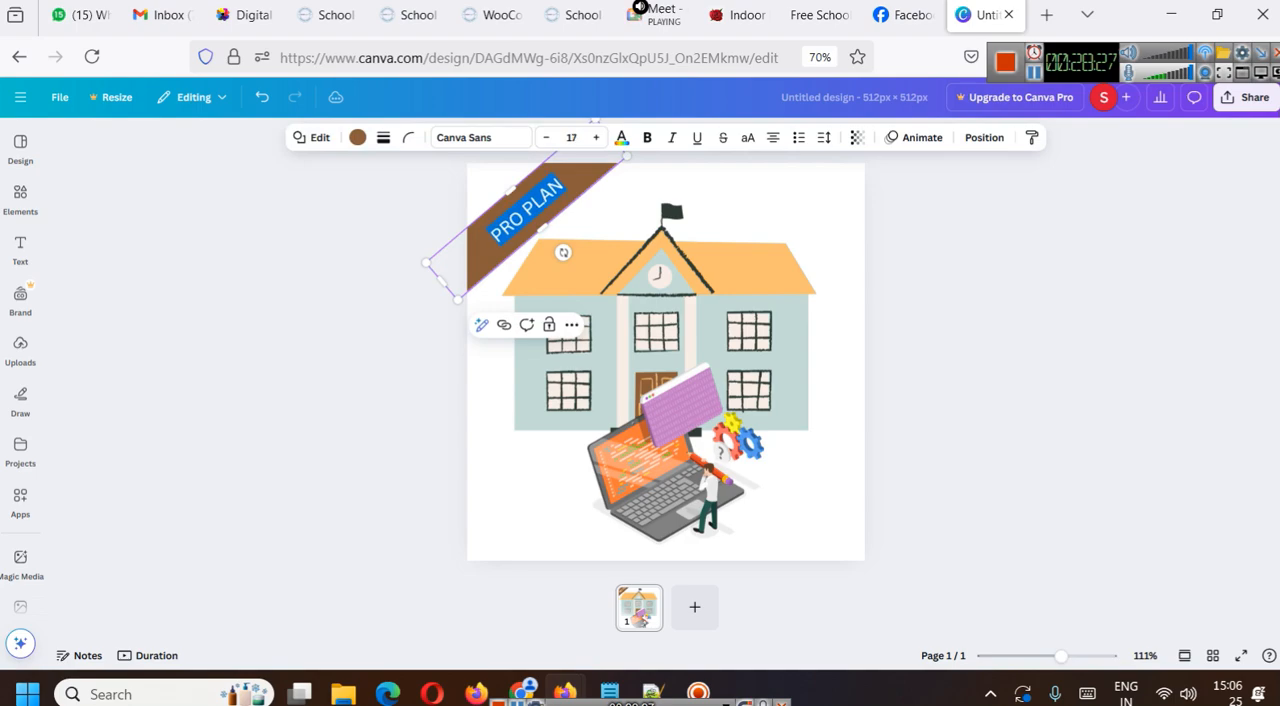
click(911, 321)
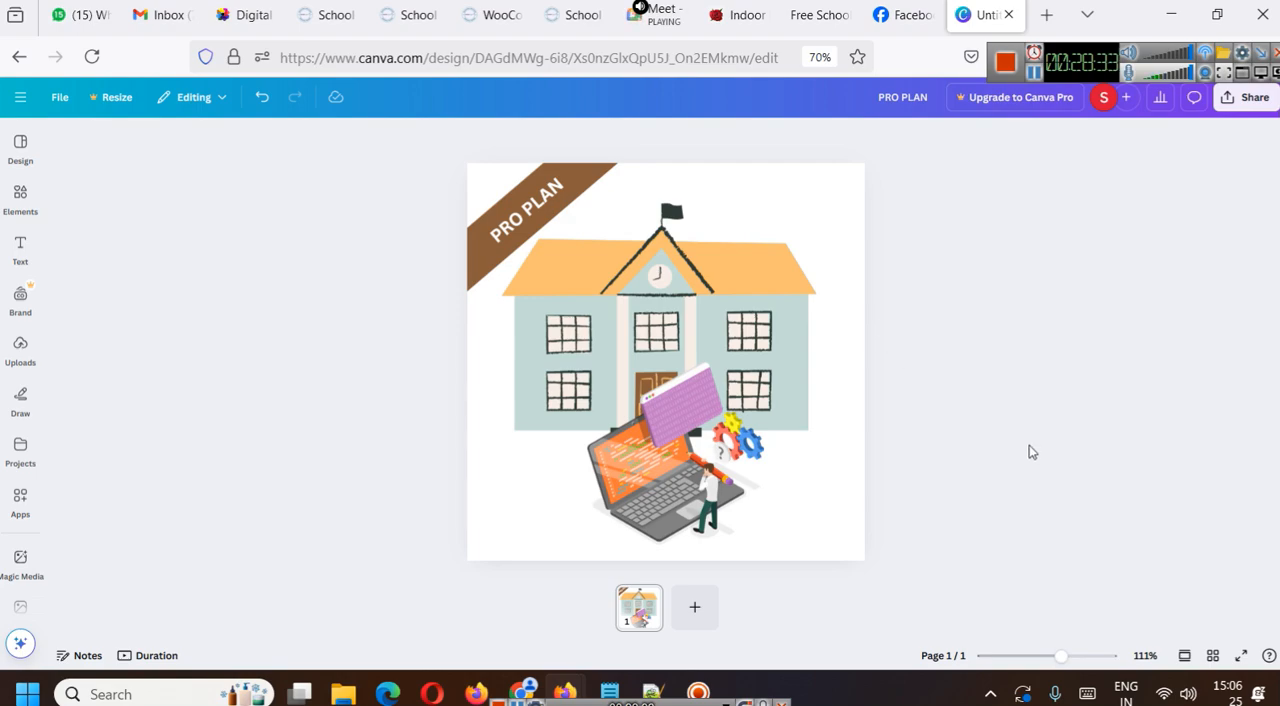
- Change the page background to the light cream document colour
click(858, 510)
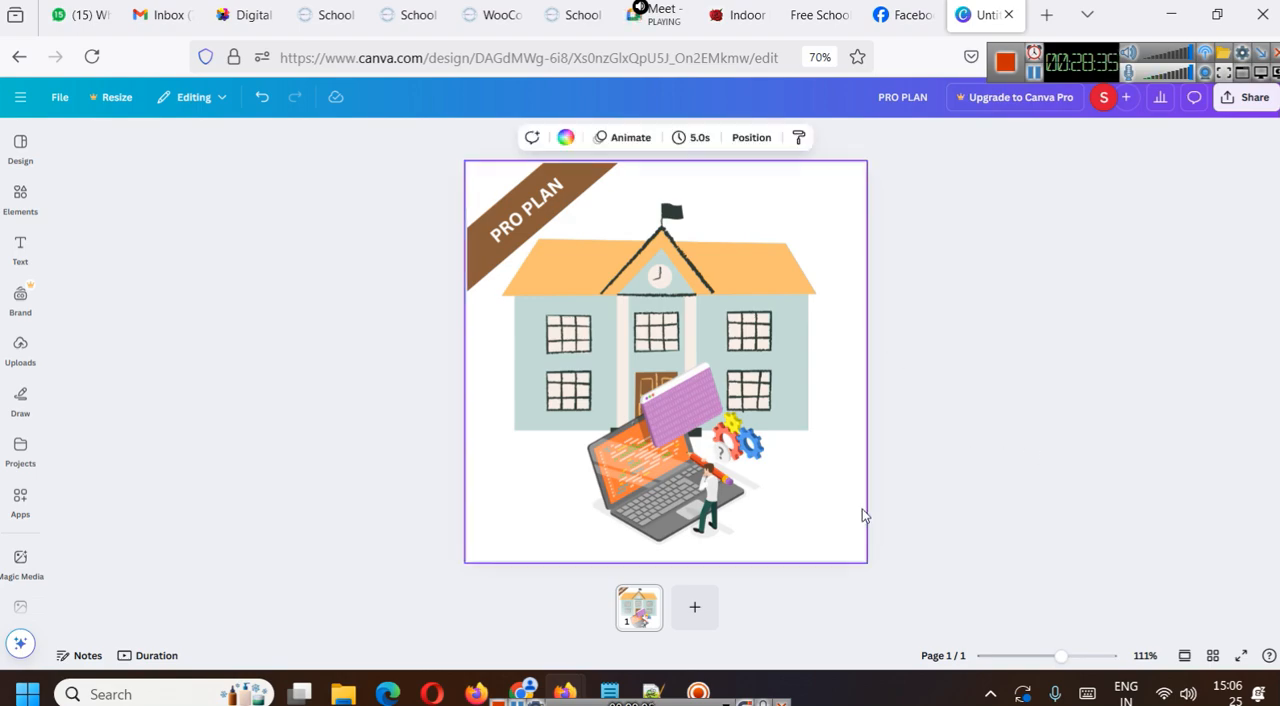
click(566, 140)
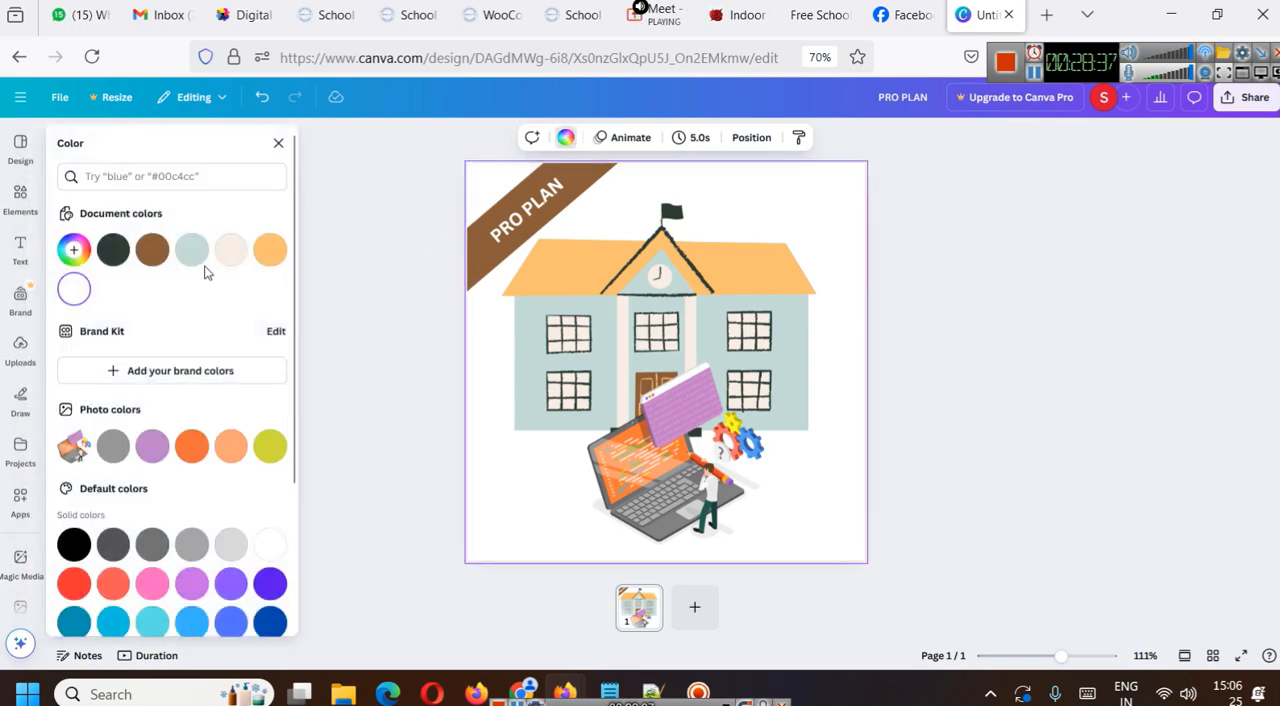
click(230, 250)
click(1087, 328)
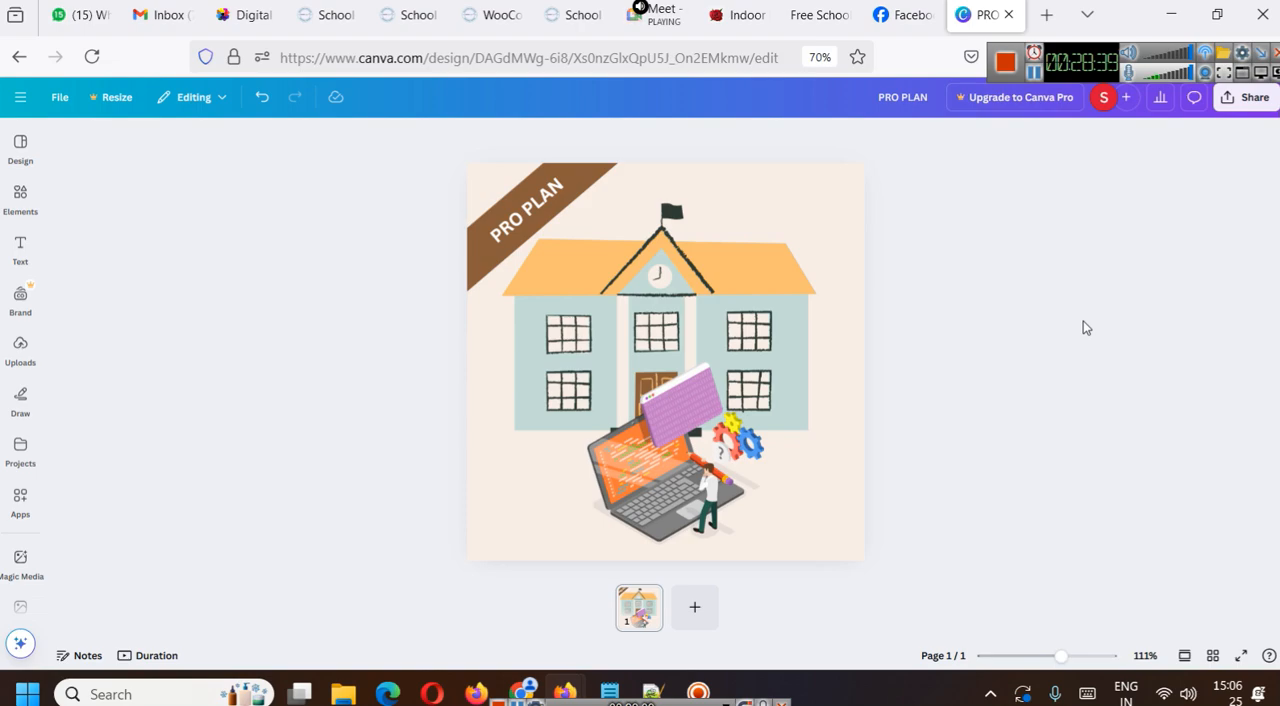
- Reposition the laptop illustration in the canvas's lower-right area, clear of the round Slidescope logo
click(600, 413)
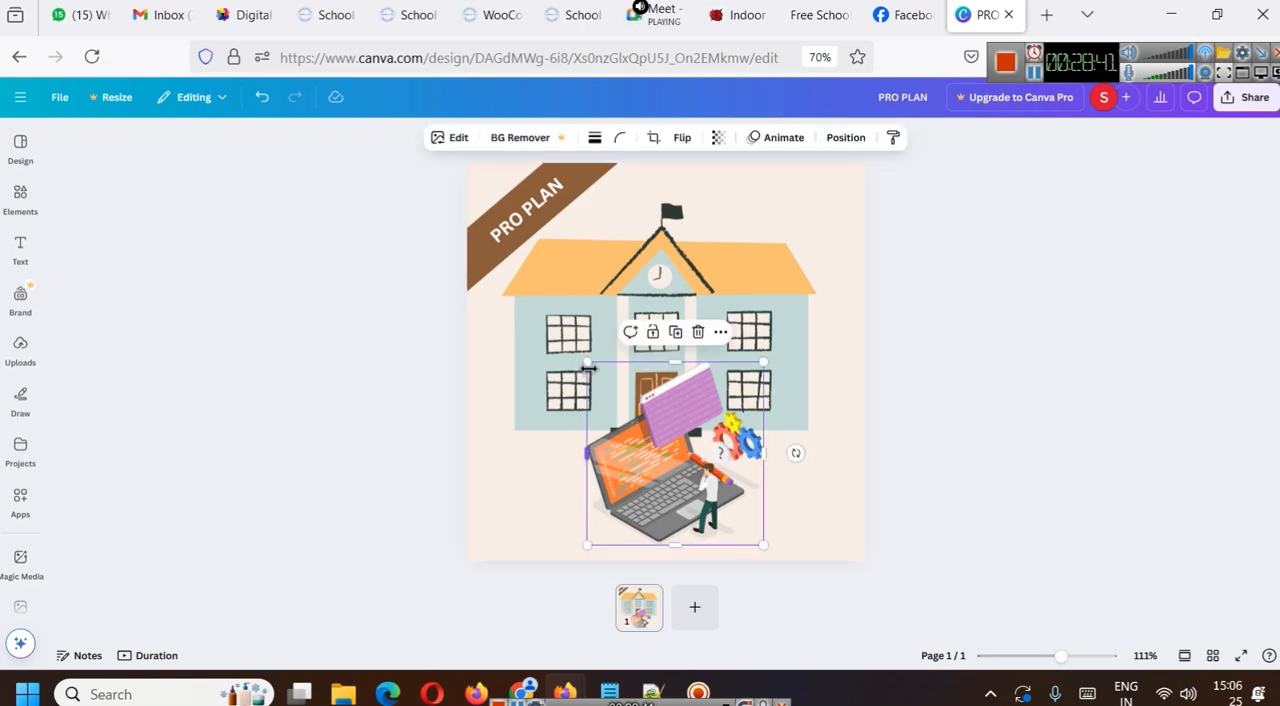
mouse_move(605, 410)
mouse_down()
mouse_move(575, 410)
mouse_move(588, 410)
mouse_up()
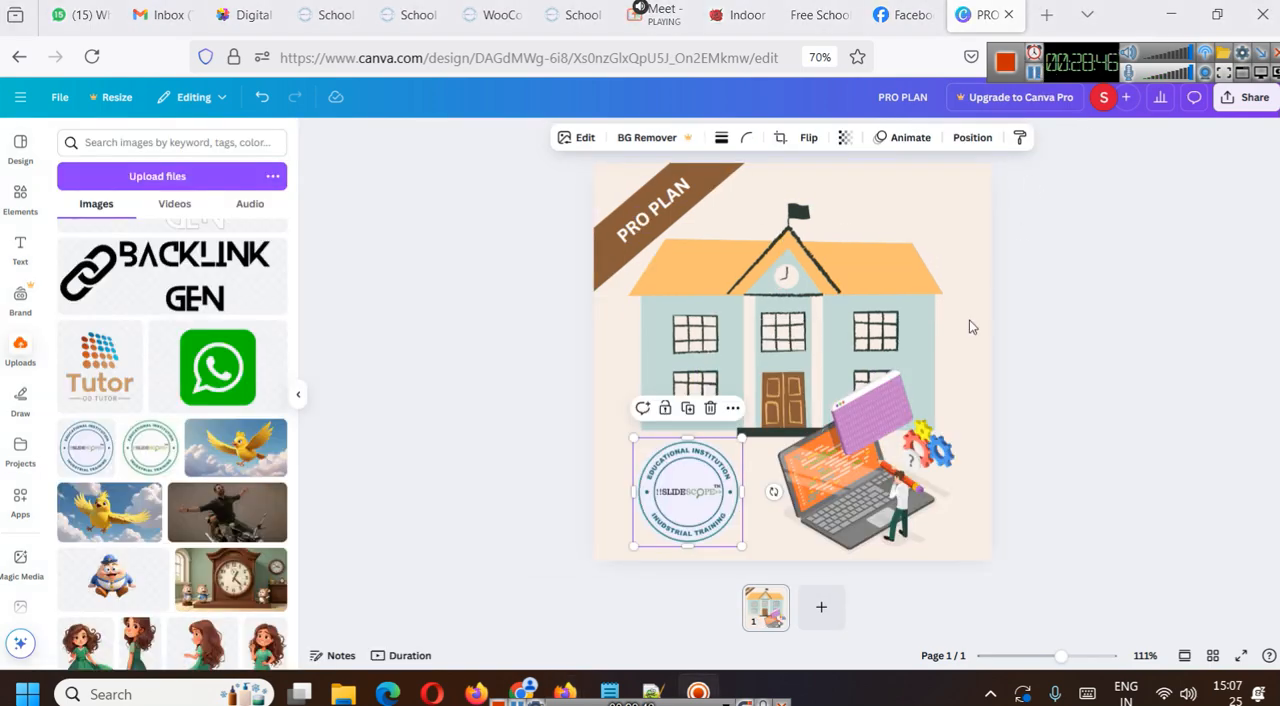
click(1046, 351)
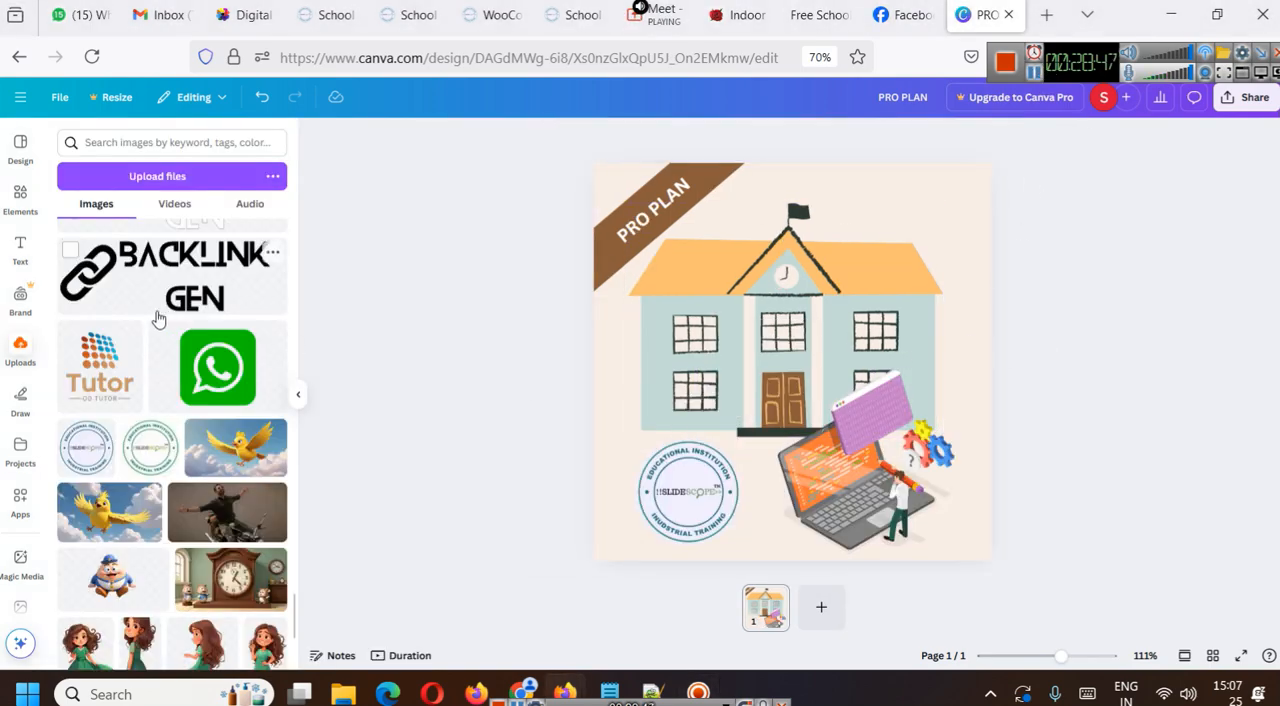
click(22, 196)
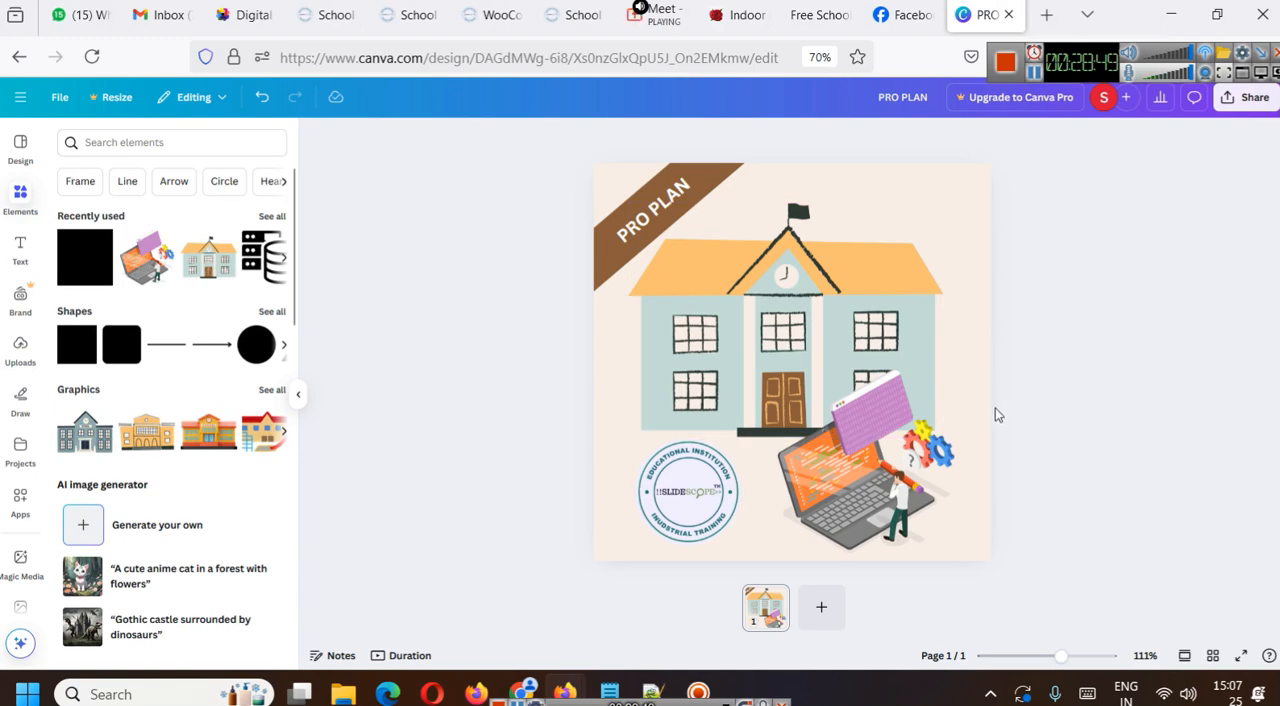
drag(883, 450, 892, 450)
click(1141, 343)
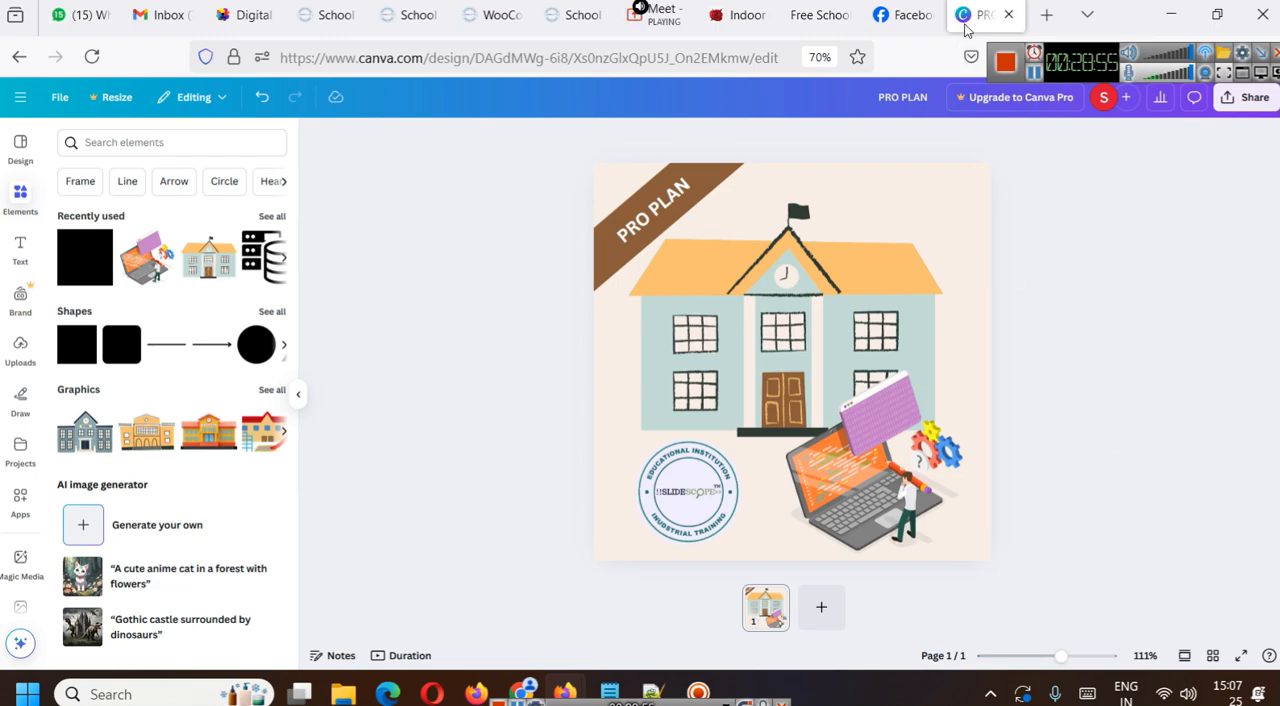
- Enlarge the school building illustration to nearly the canvas width and recentre it below the ribbon
click(935, 210)
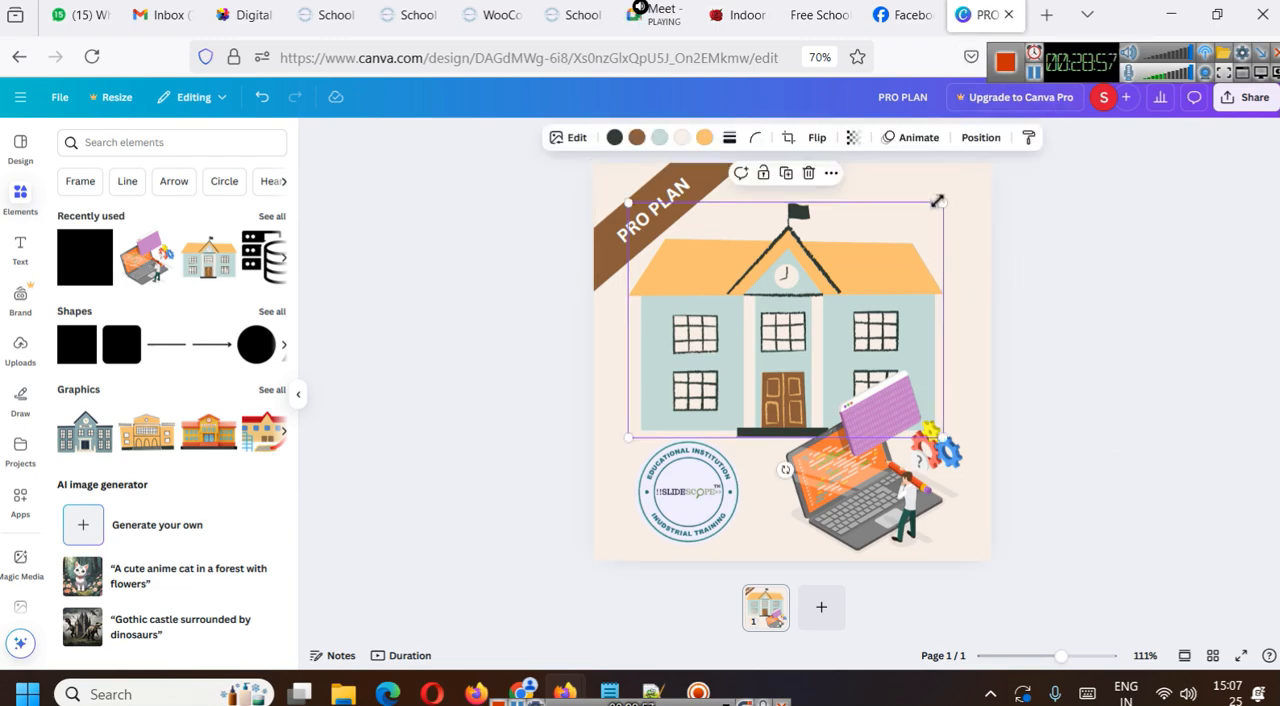
drag(936, 201, 996, 163)
drag(818, 238, 792, 279)
click(1154, 297)
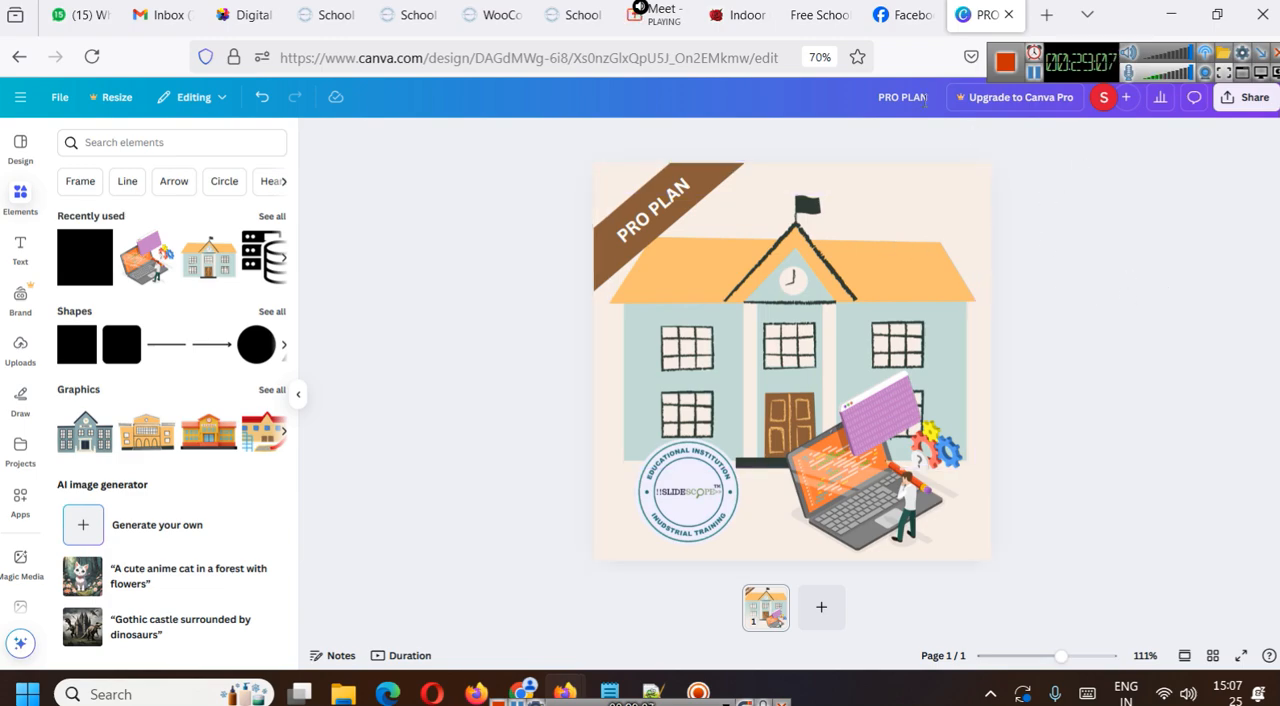
- Rename the design as "School Management System Pro Plan"
text(SMS)
key(BackSpace)
key(BackSpace)
key(BackSpace)
text(s)
key(BackSpace)
key(BackSpace)
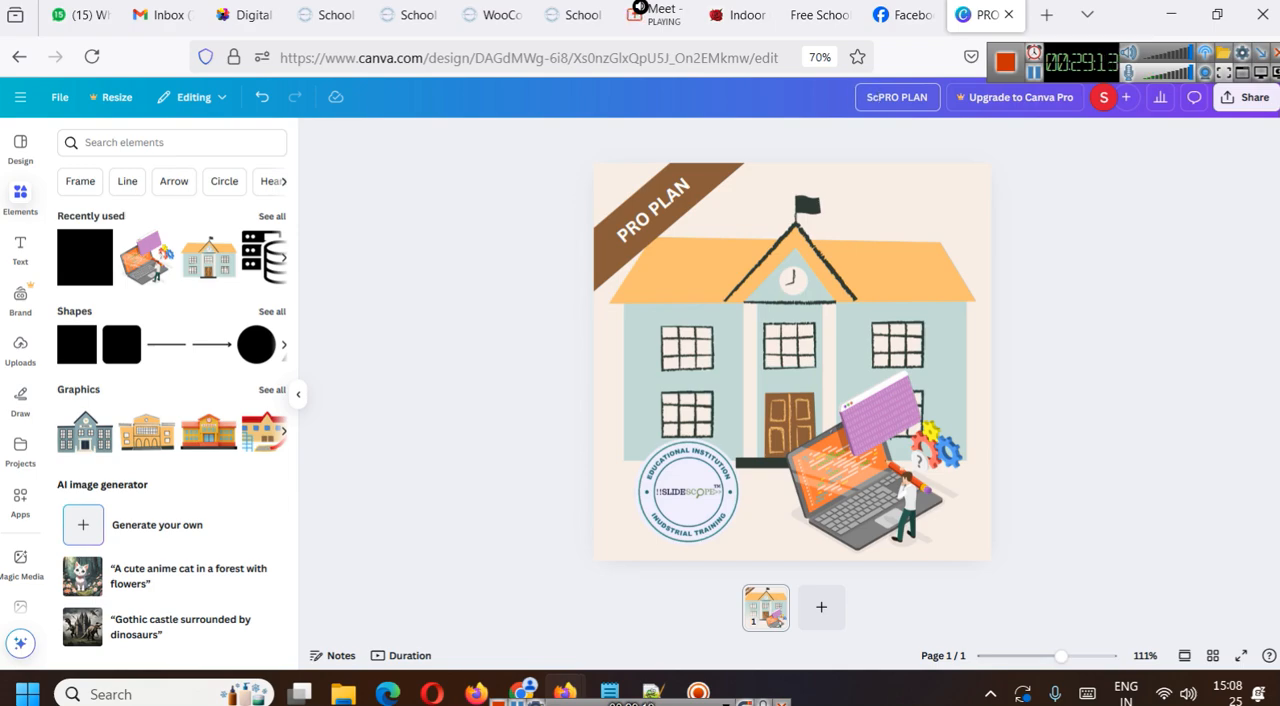
key(BackSpace)
key(BackSpace)
key(BackSpace)
text(hool Management S)
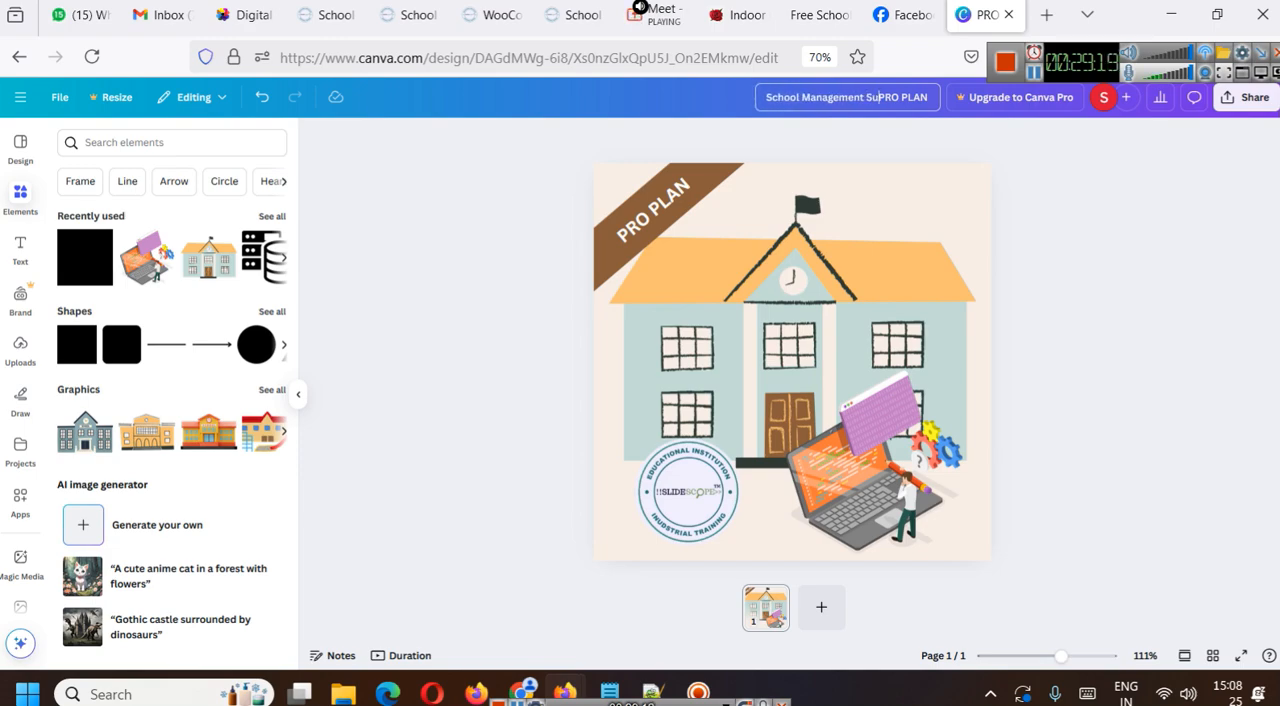
text(ystem)
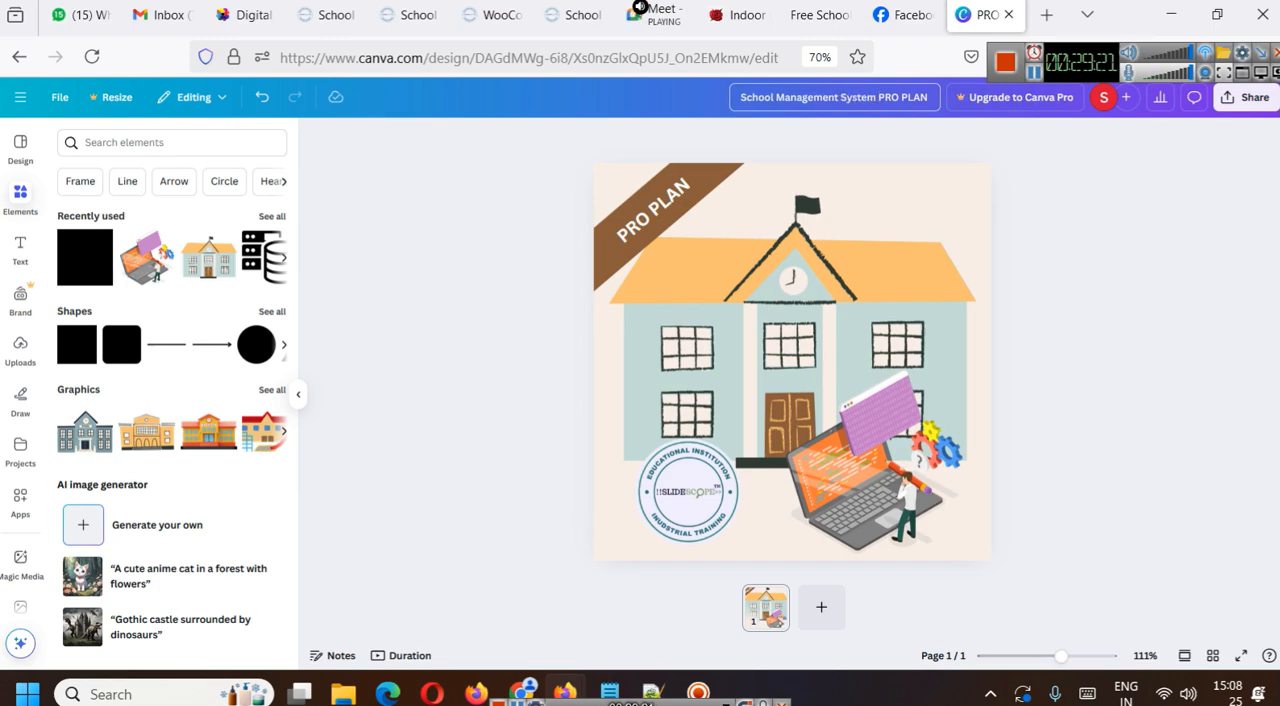
key(Delete)
text(Pro)
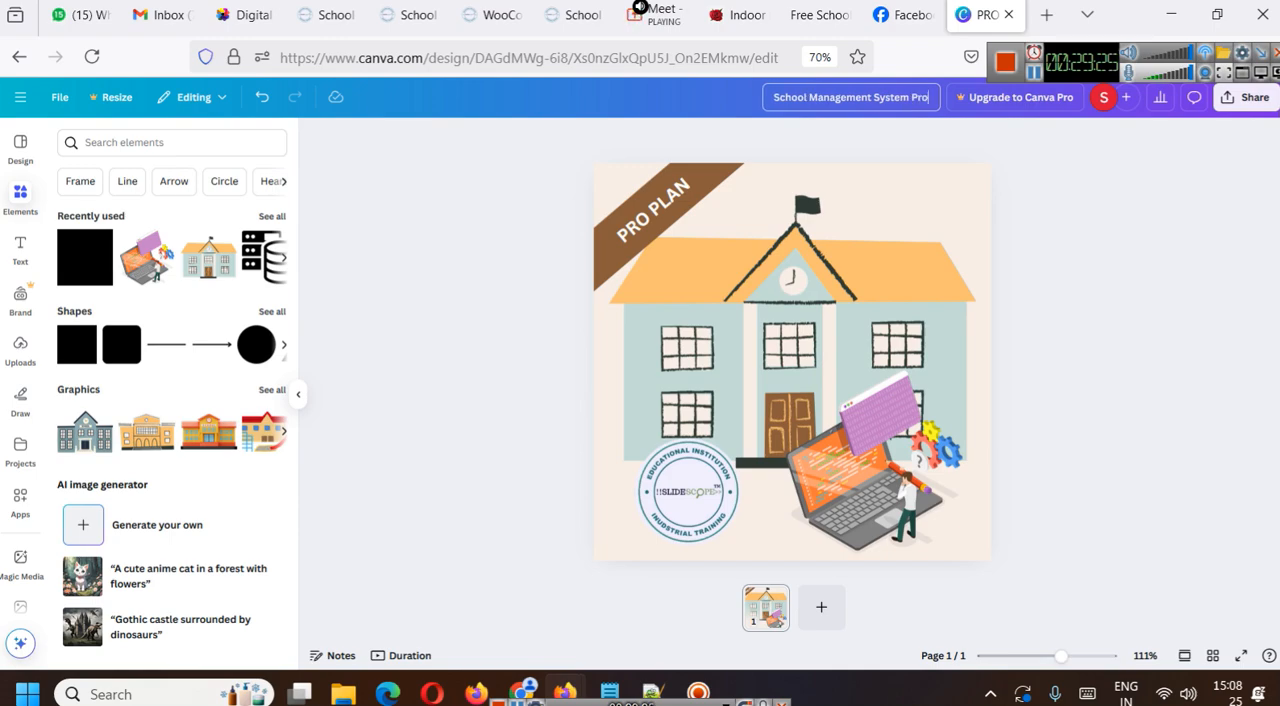
text( Plam)
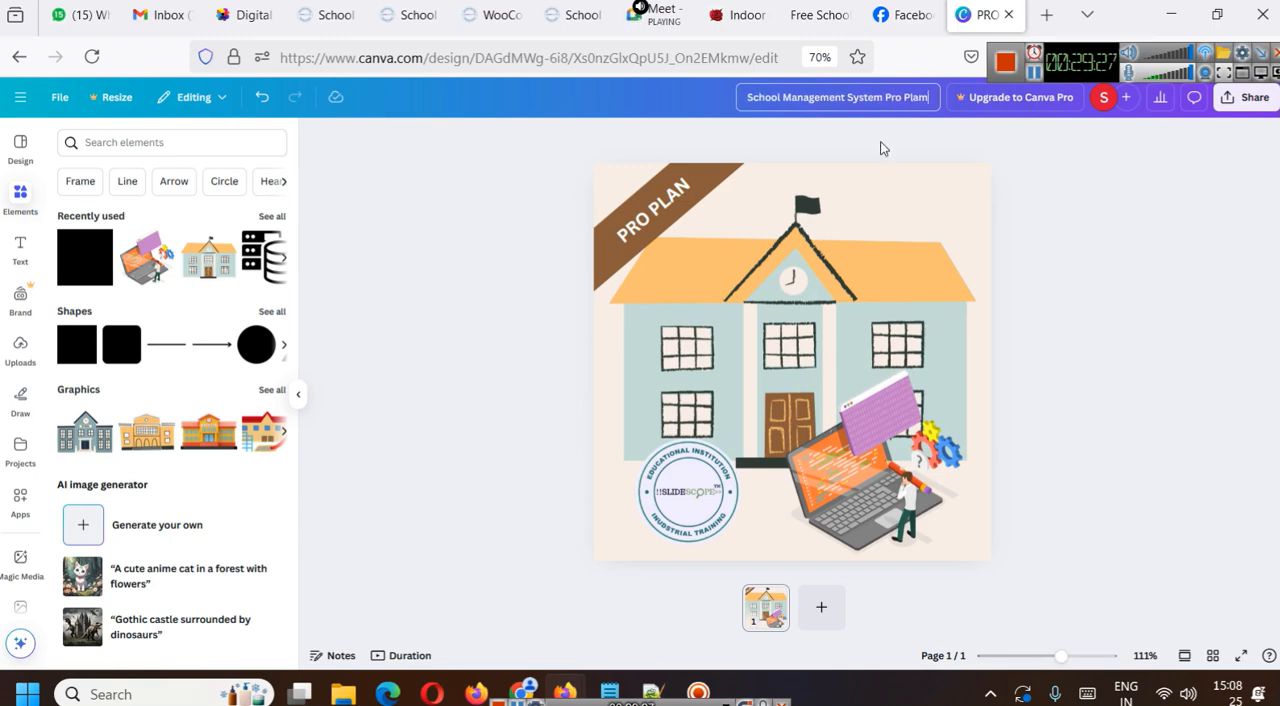
key(BackSpace)
text(n)
key(Return)
- Download the Pro Plan design as a JPG image
click(1243, 115)
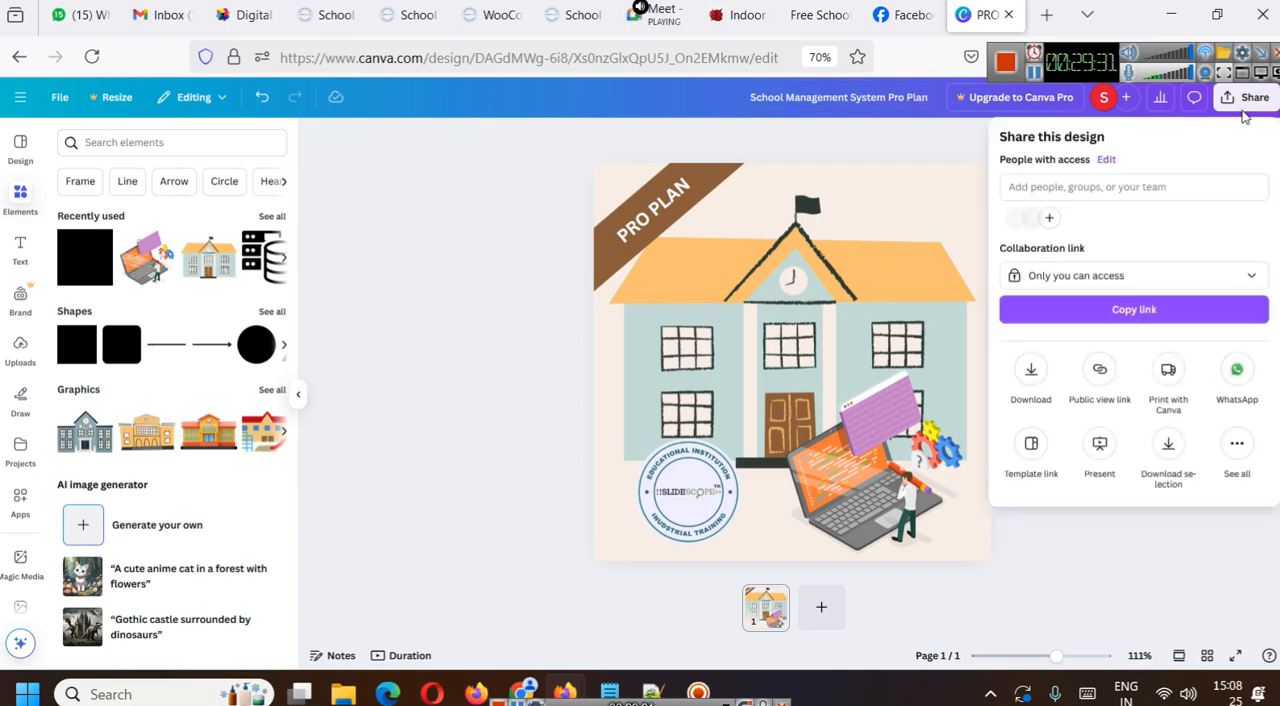
click(1044, 368)
click(1094, 203)
click(1047, 240)
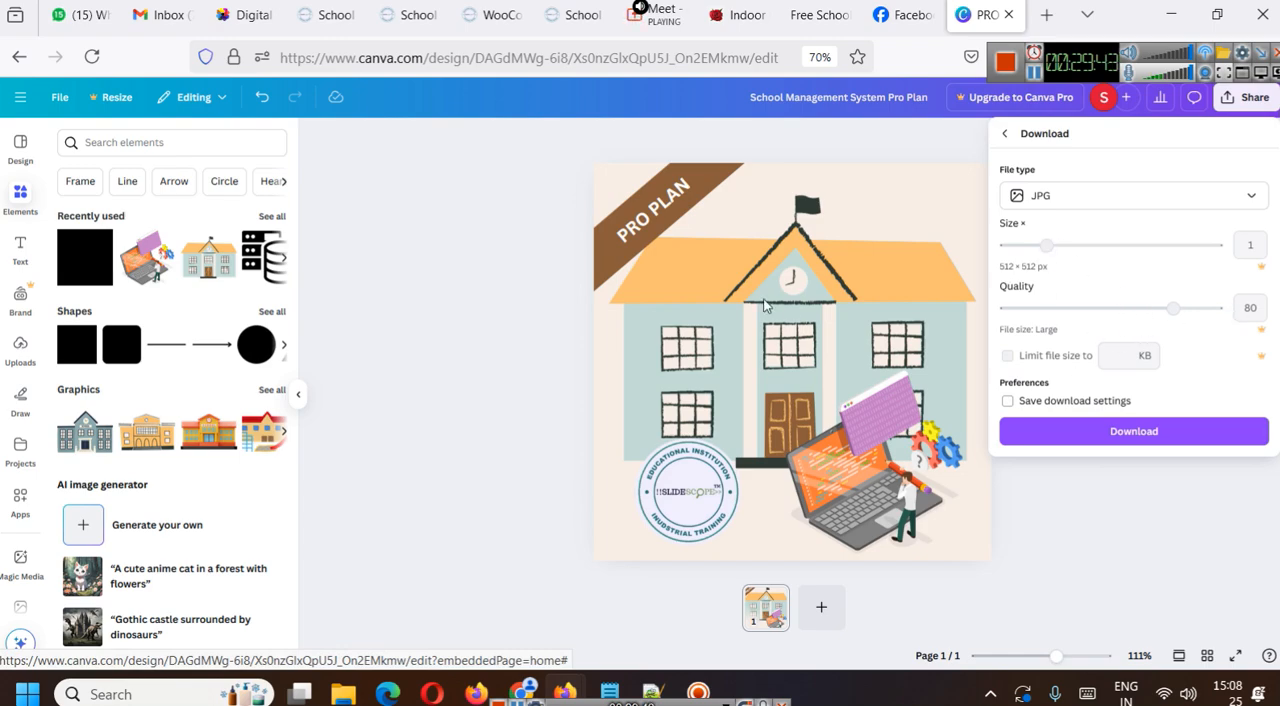
click(1150, 431)
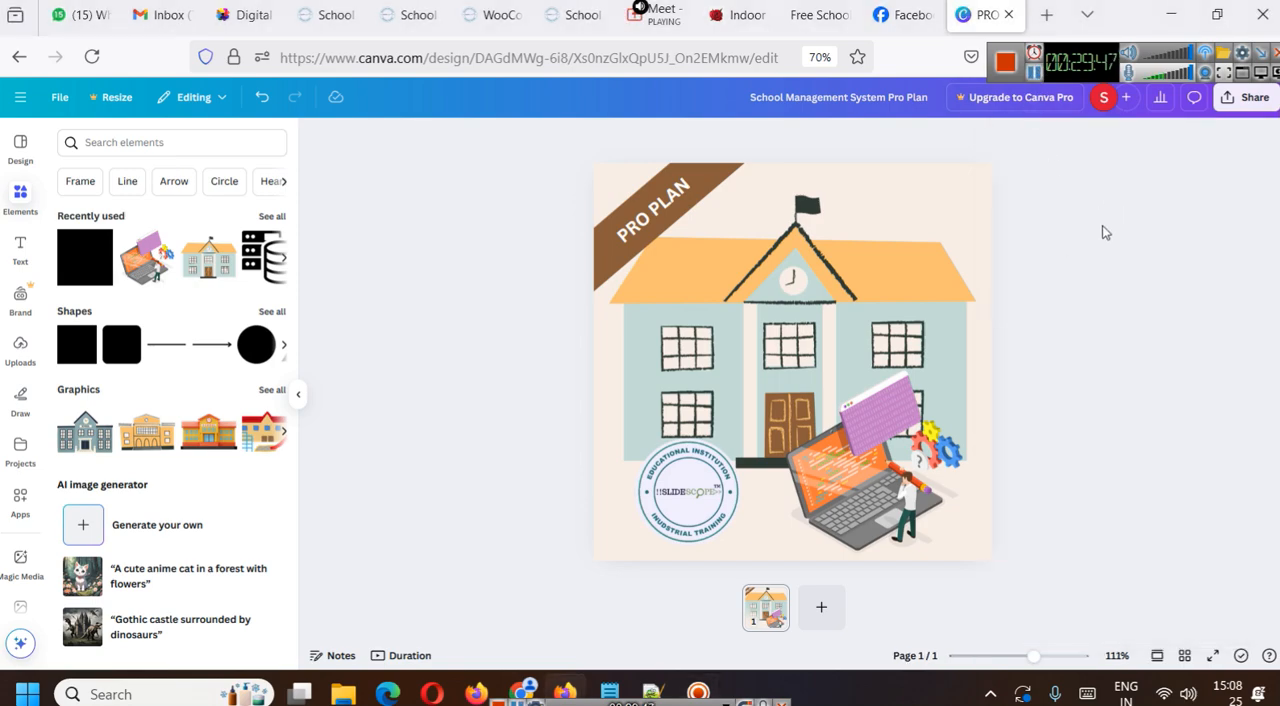
- Switch to the Slidescope Premium Plan product page and copy "Premium Plan" from the product title
click(384, 6)
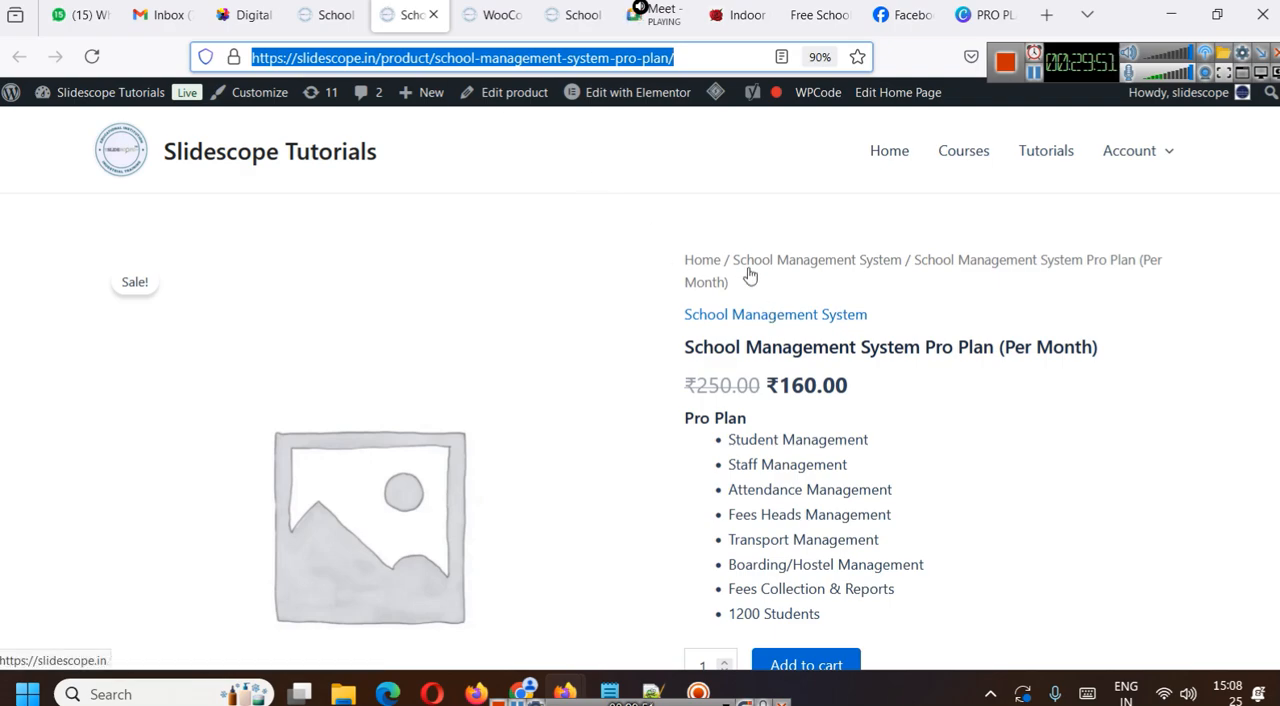
click(495, 12)
click(550, 6)
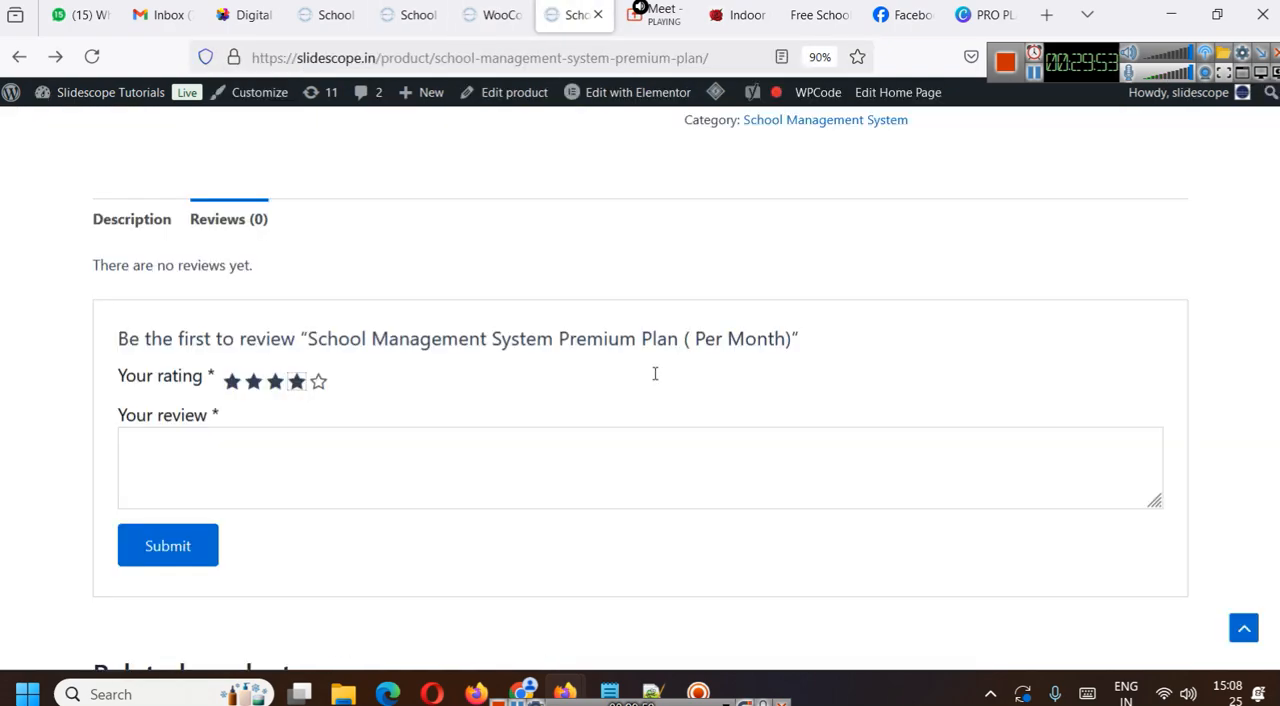
scroll(657, 378, up, 10)
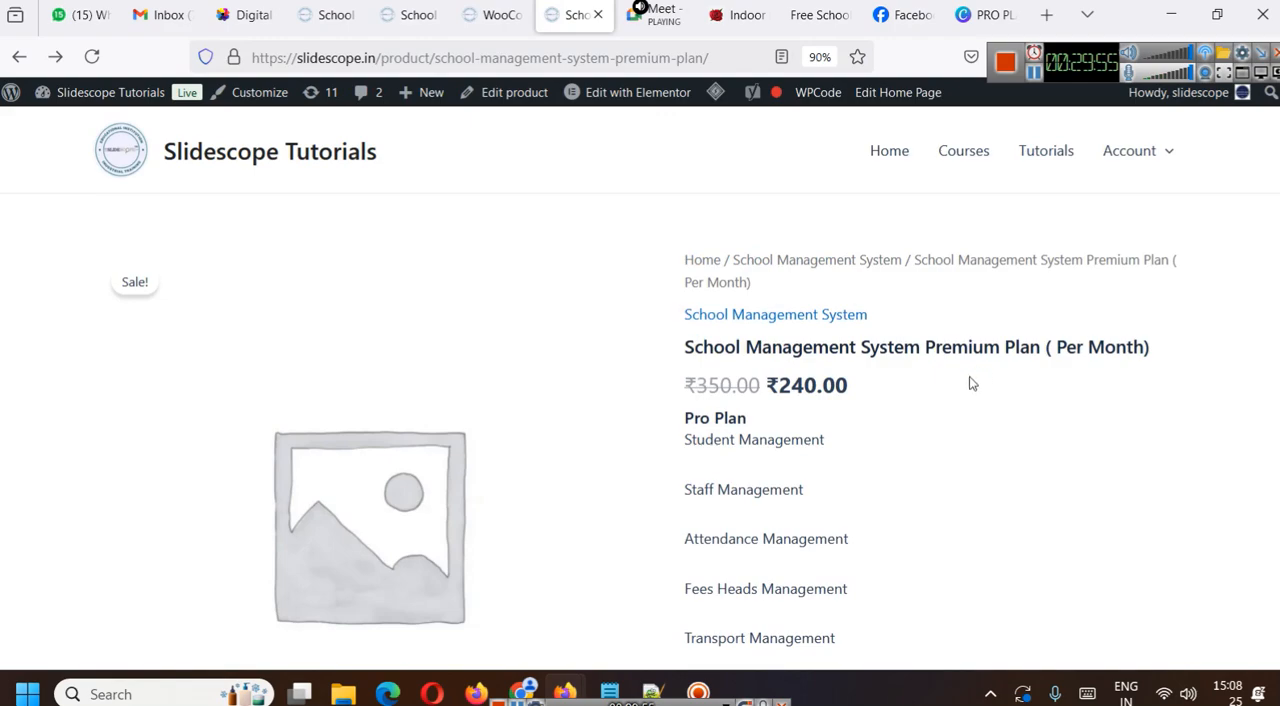
drag(922, 344, 1029, 347)
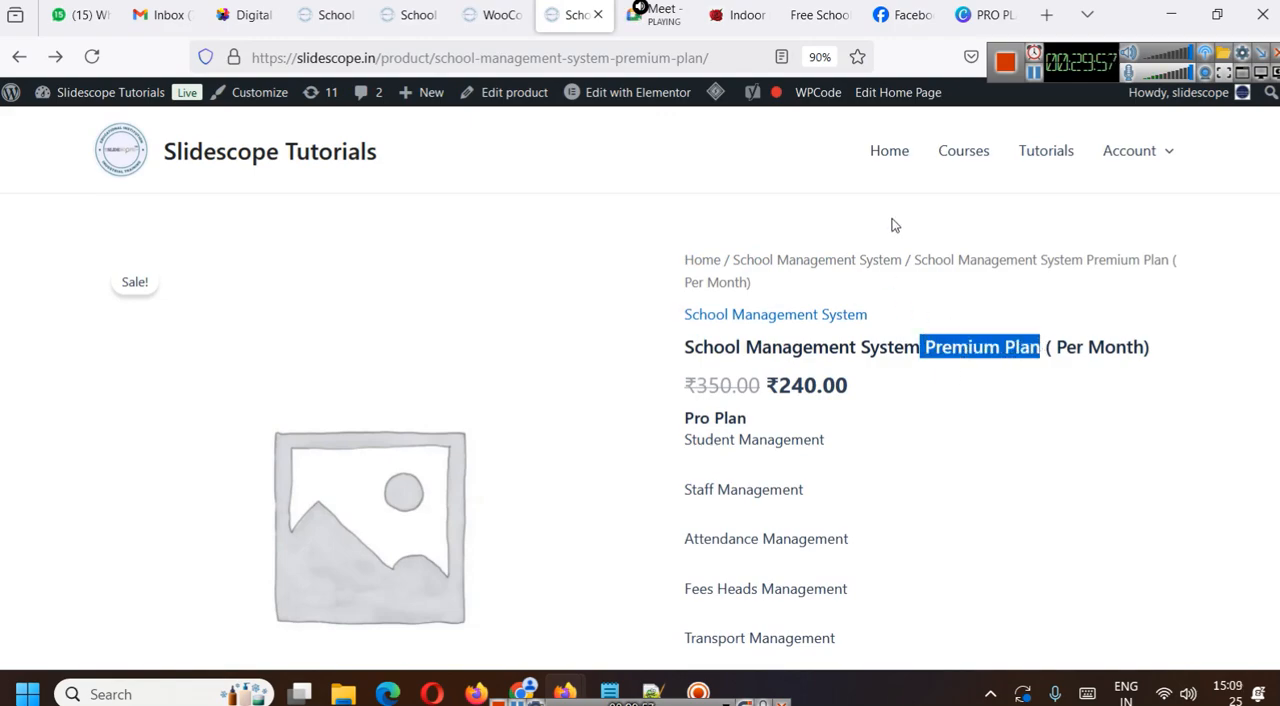
- Return to the Canva design and change its title to "School Management System Premium Plan"
click(985, 14)
drag(887, 97, 932, 98)
text(Premium Plan)
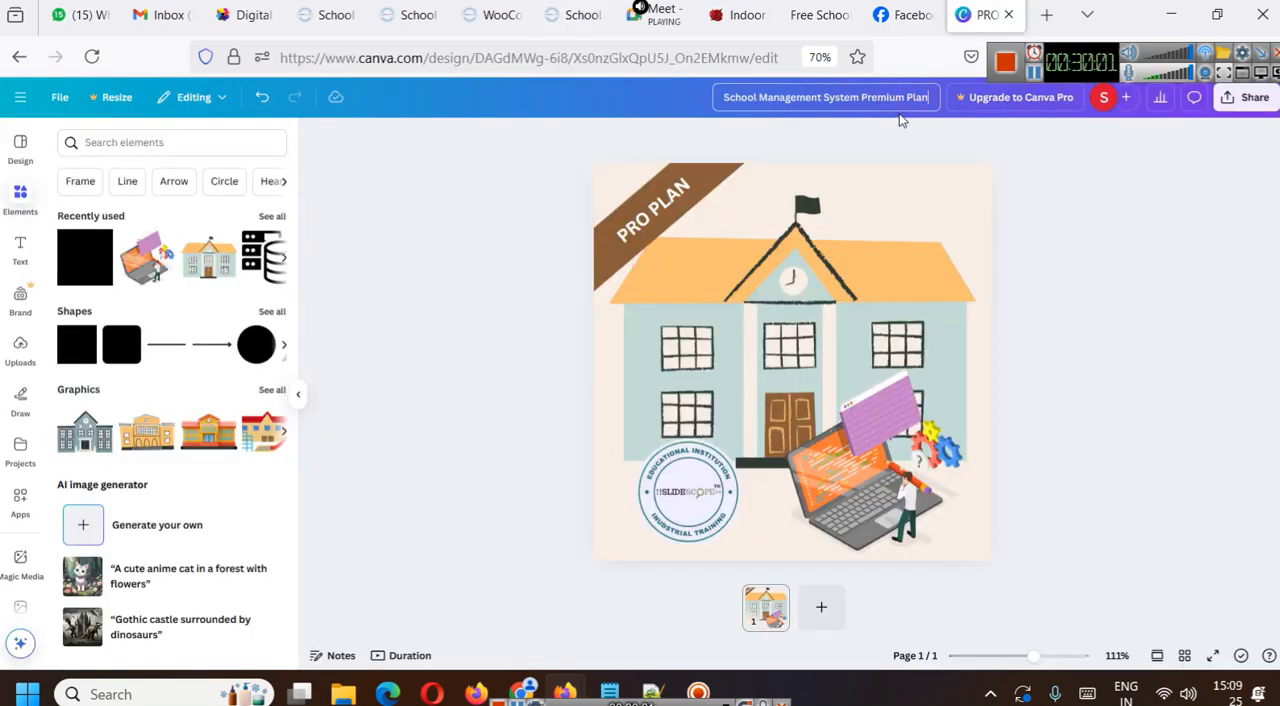
- Replace the corner ribbon's label with the copied text "Premium Plan"
click(655, 230)
click(655, 230)
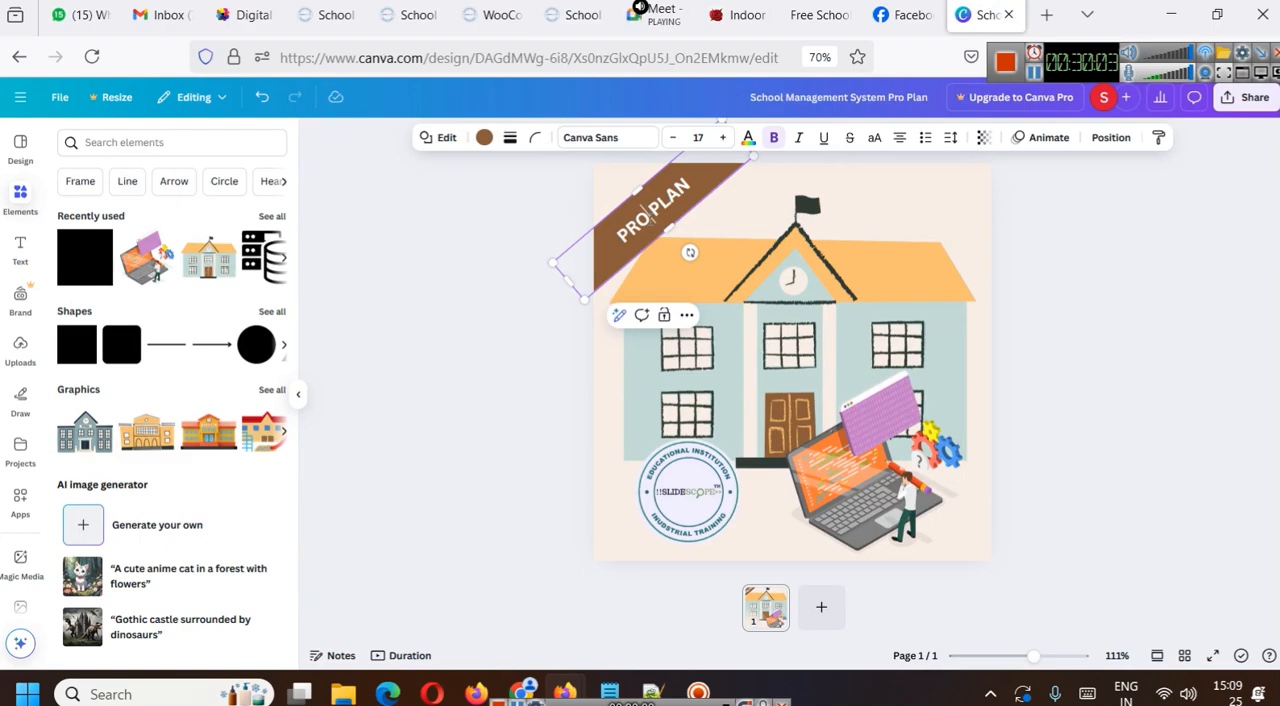
text(Premium Plan)
click(1097, 277)
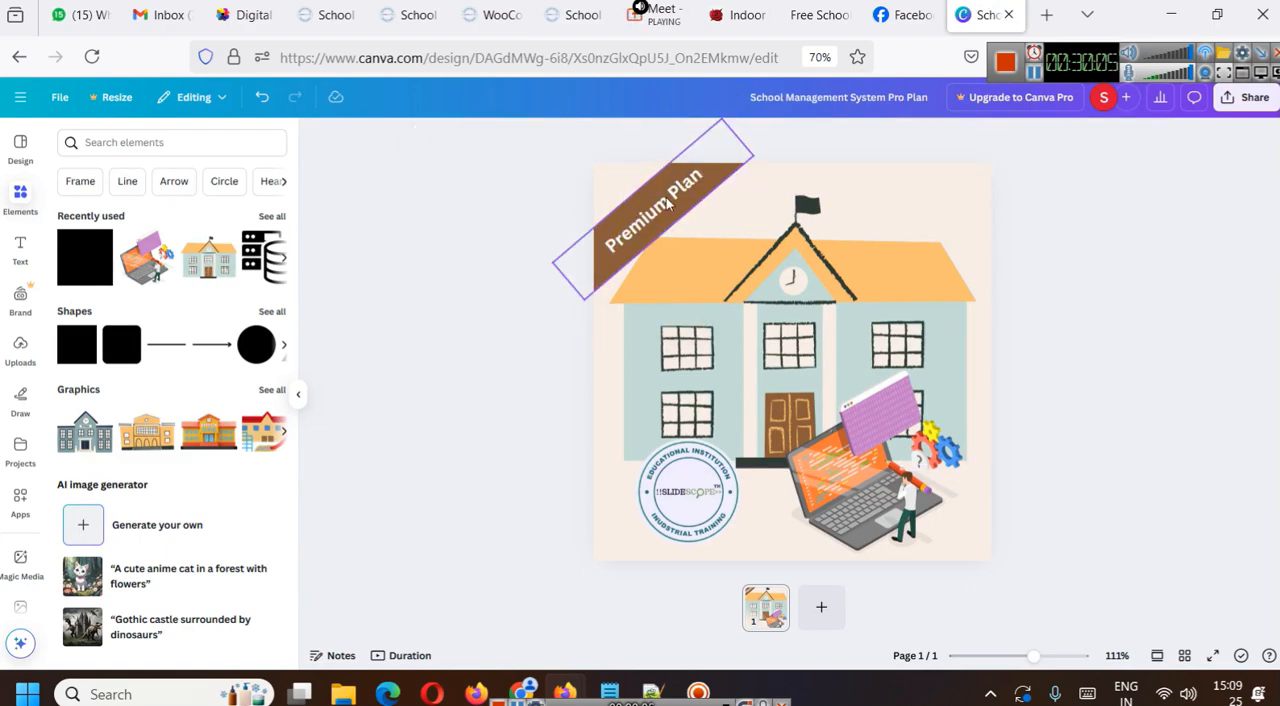
- Recolour the corner ribbon with the dark teal photo colour taken from the logo
click(643, 188)
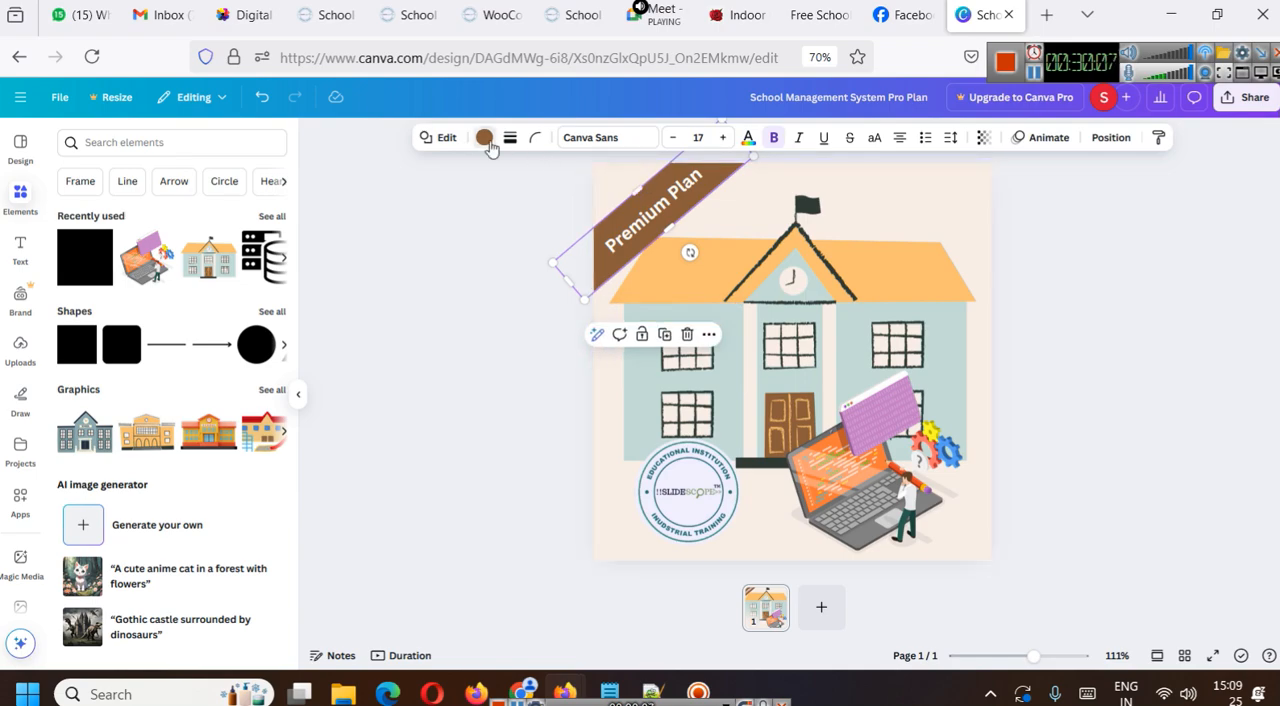
click(486, 140)
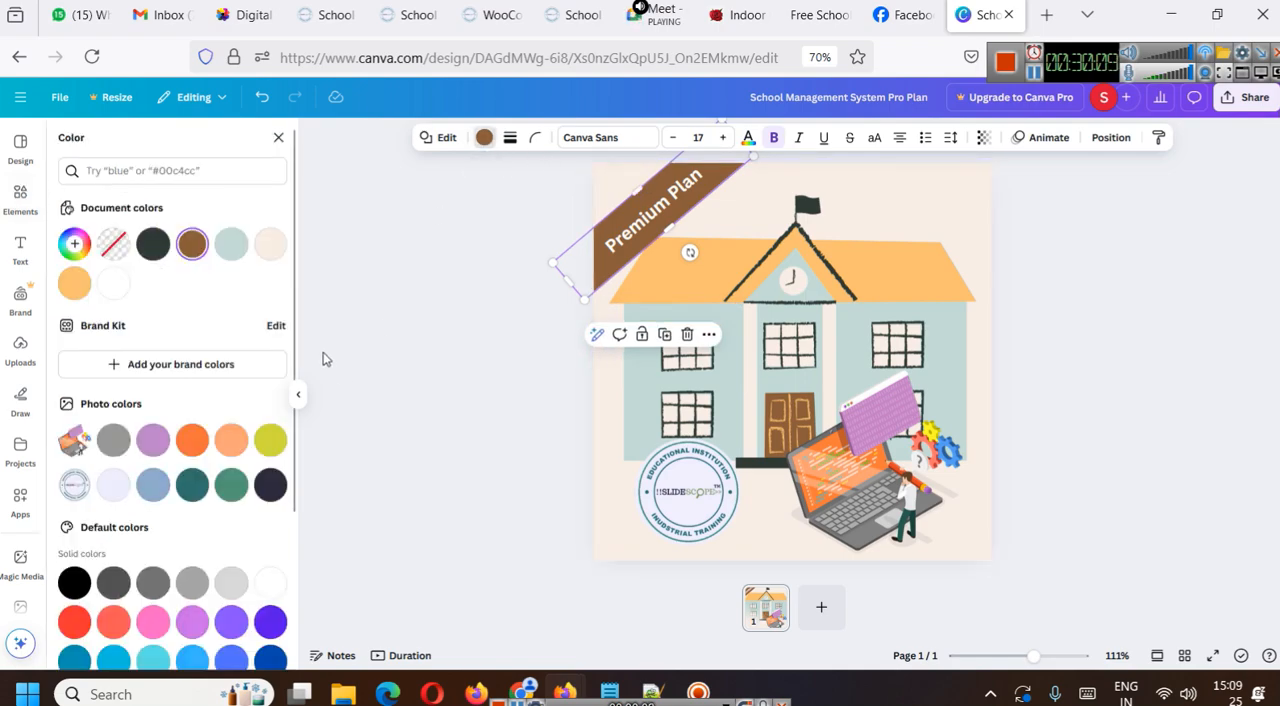
click(192, 484)
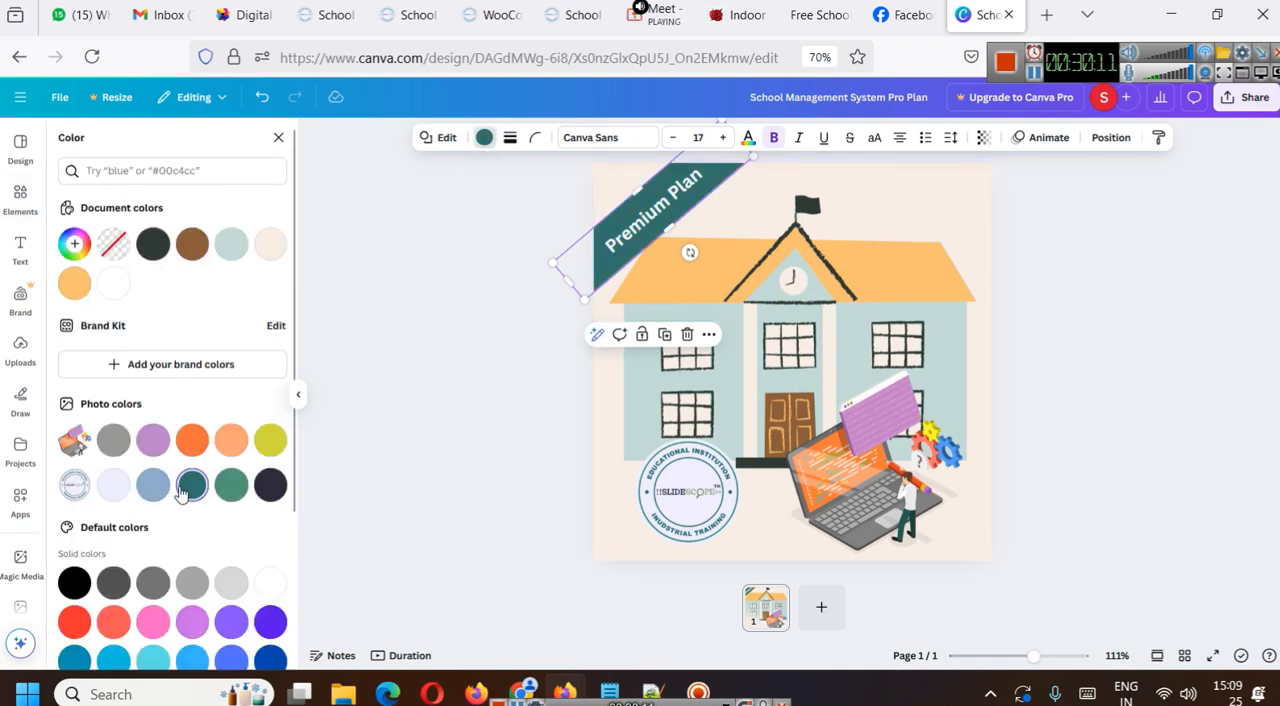
- Change the school building's light blue-green walls to the dark blue default solid colour
click(950, 296)
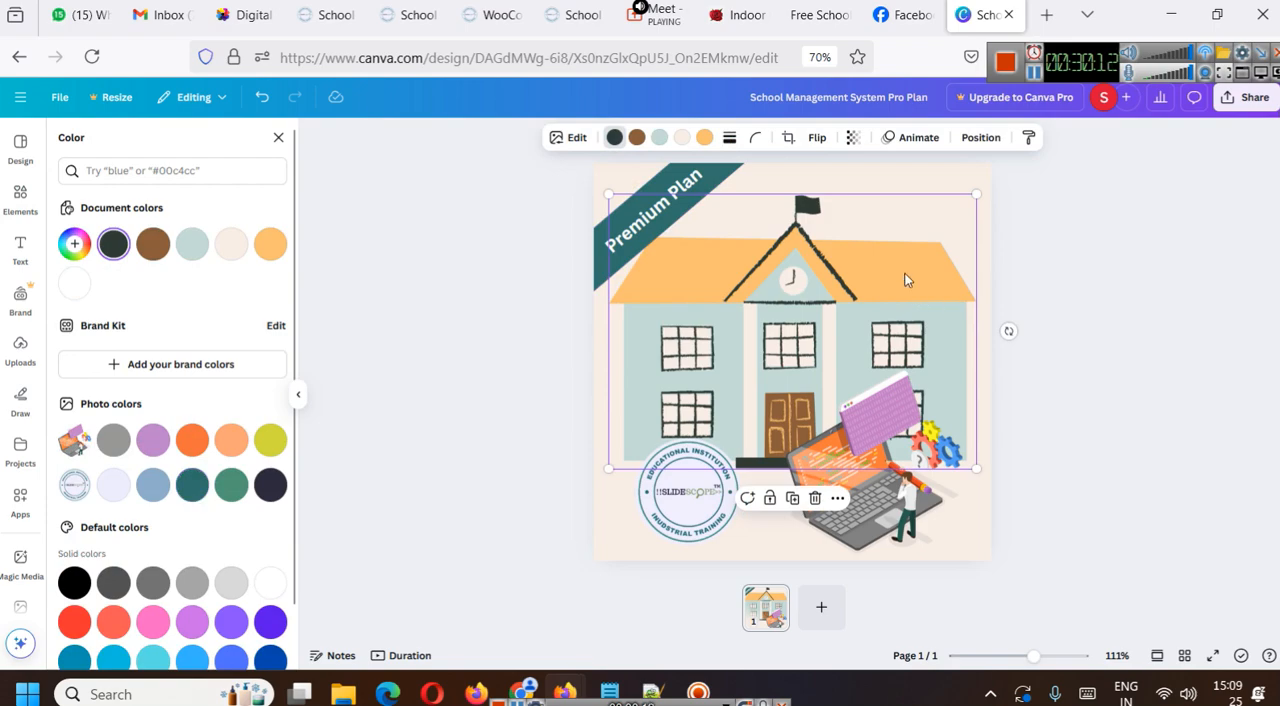
click(660, 140)
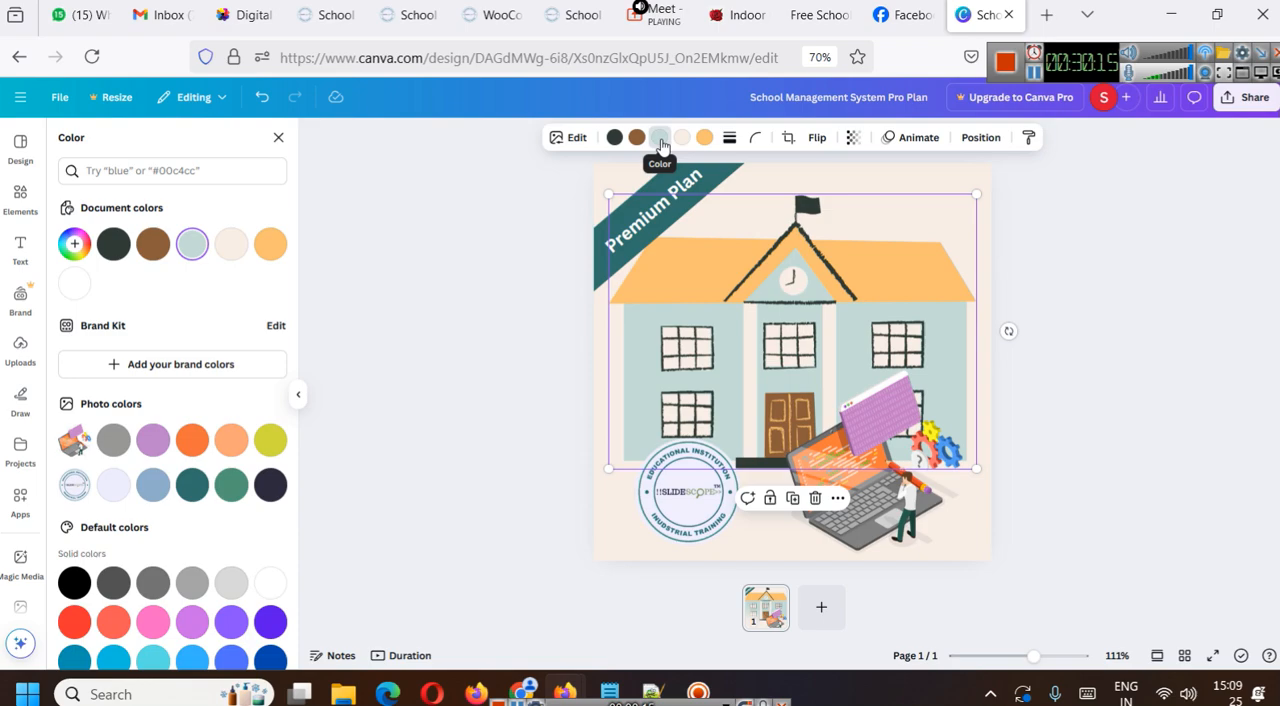
click(270, 658)
click(1081, 421)
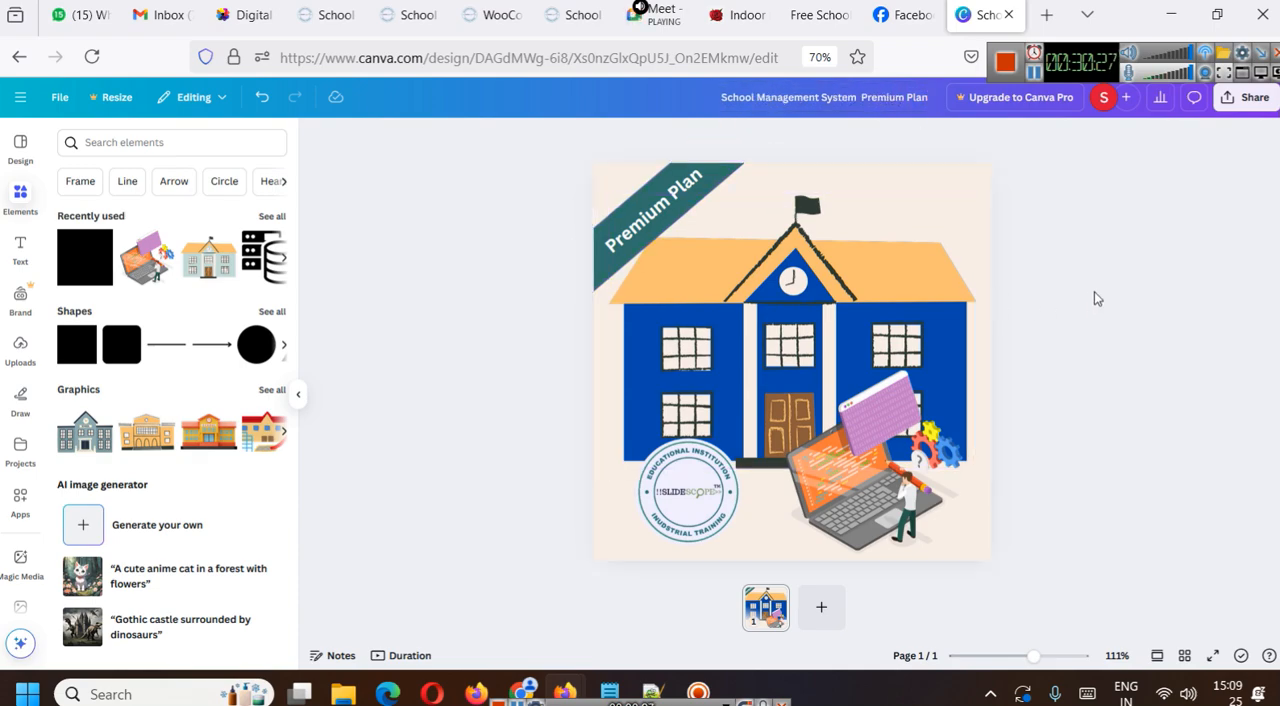
- Download the Premium Plan design as a JPG image
click(1245, 97)
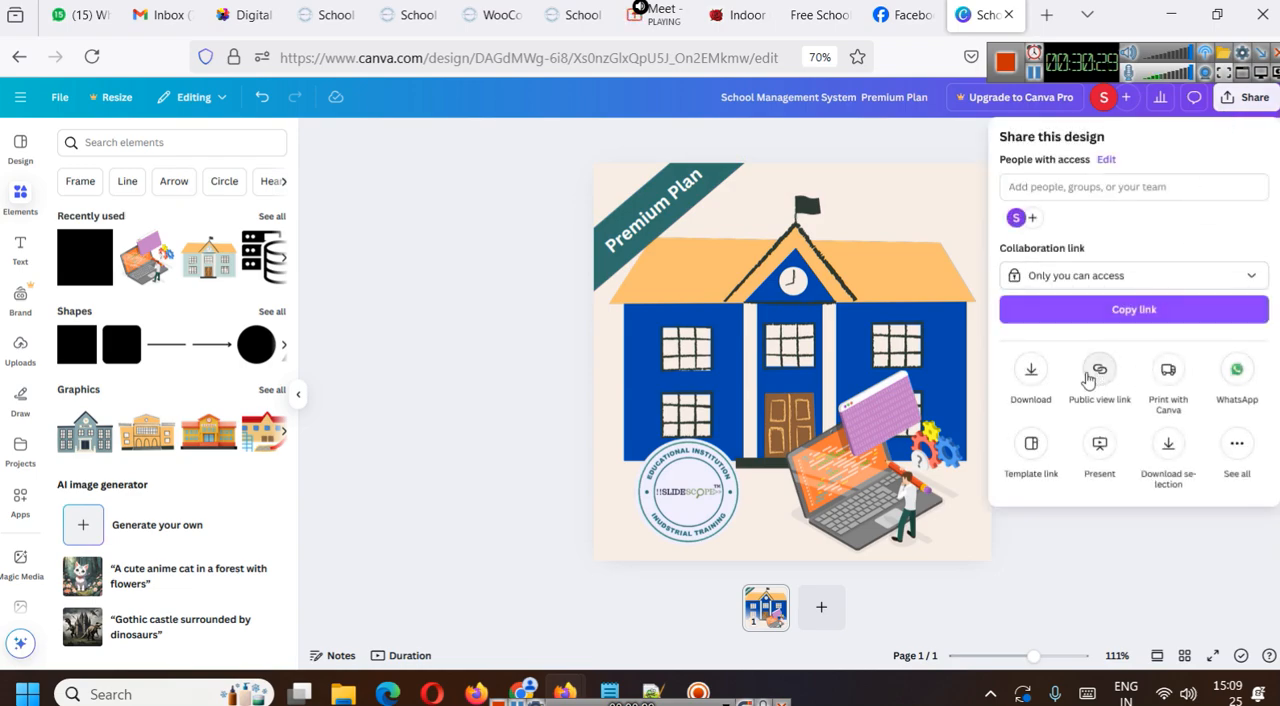
click(1030, 370)
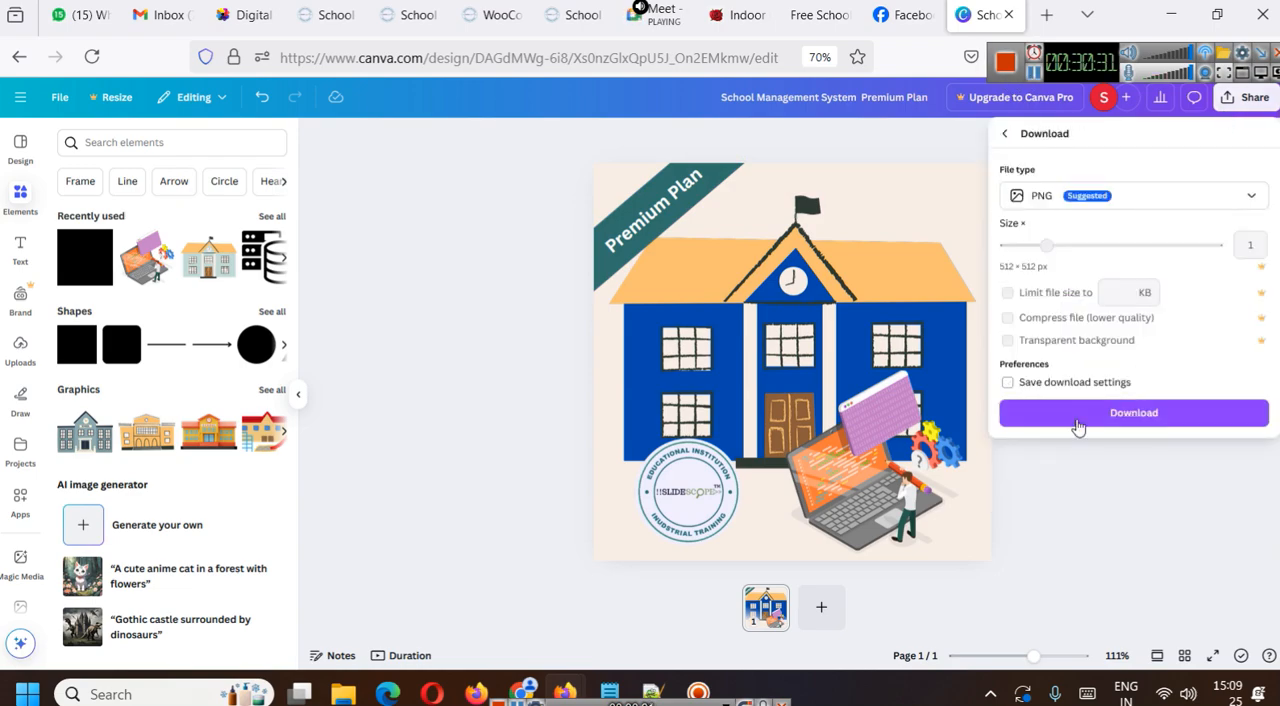
click(1043, 195)
click(1023, 243)
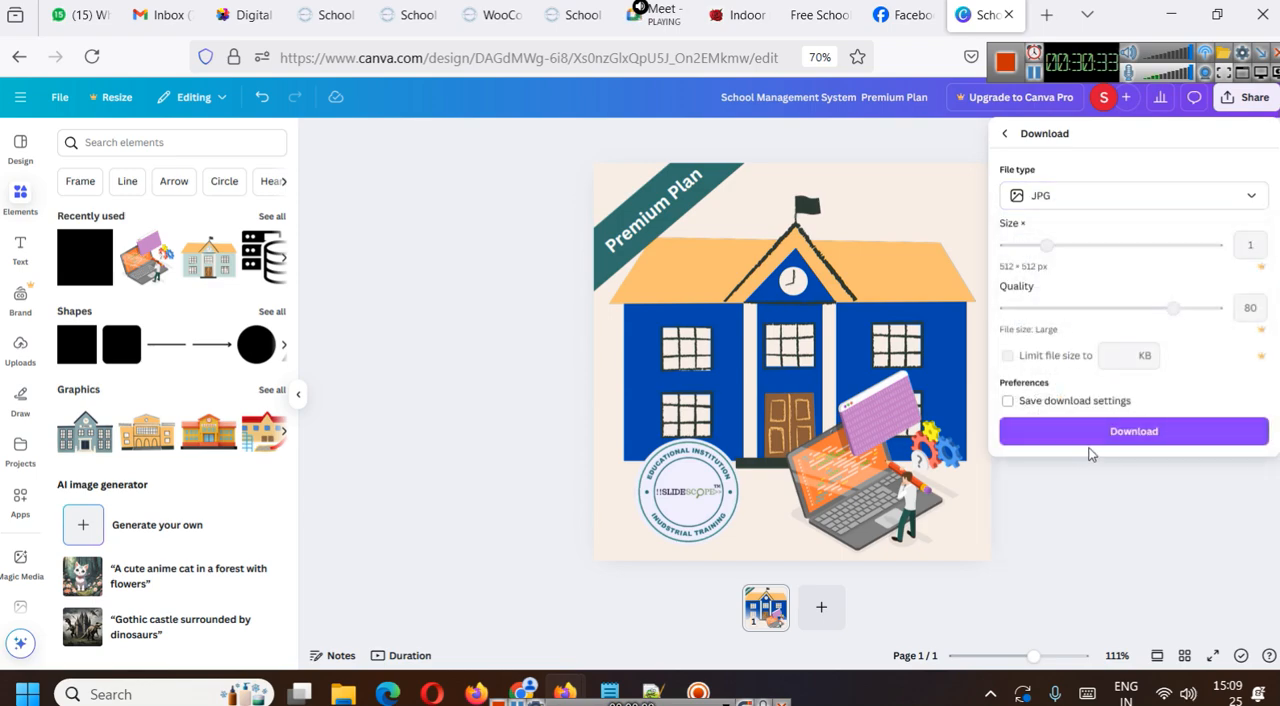
click(1090, 450)
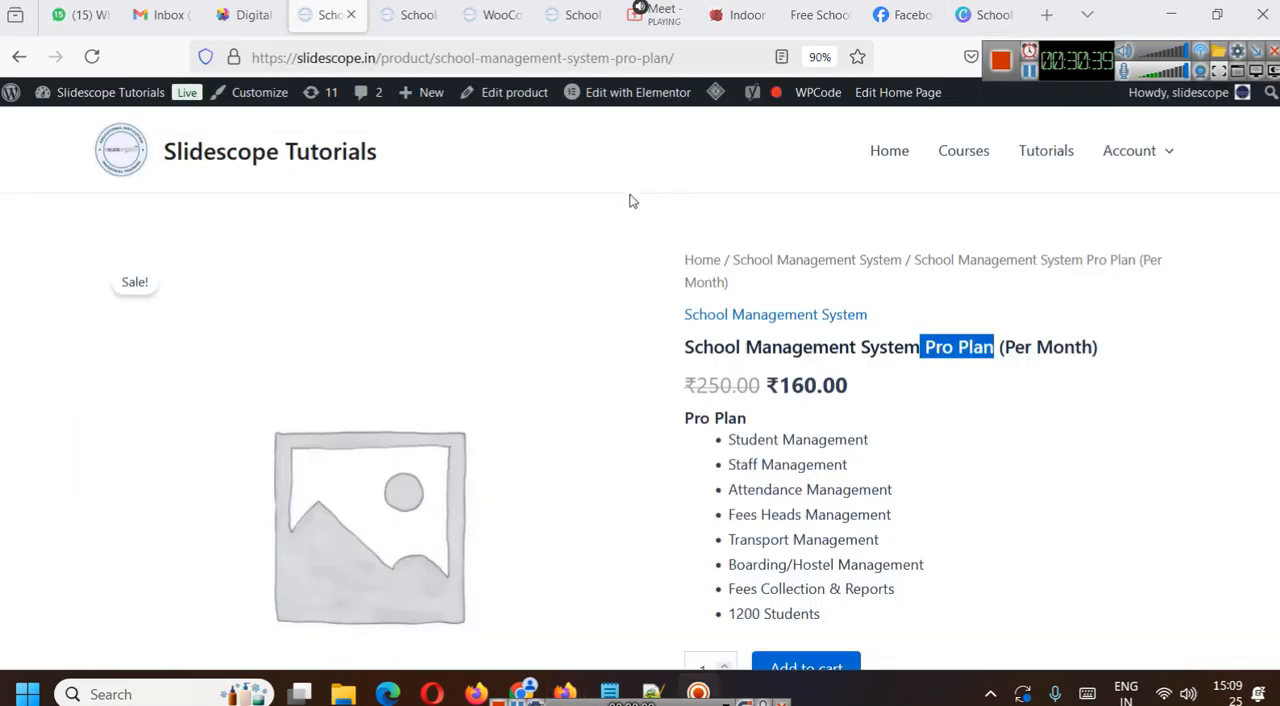
- Open the School Management System Pro Plan product on the Slidescope site for editing and bring up its product image section
click(492, 92)
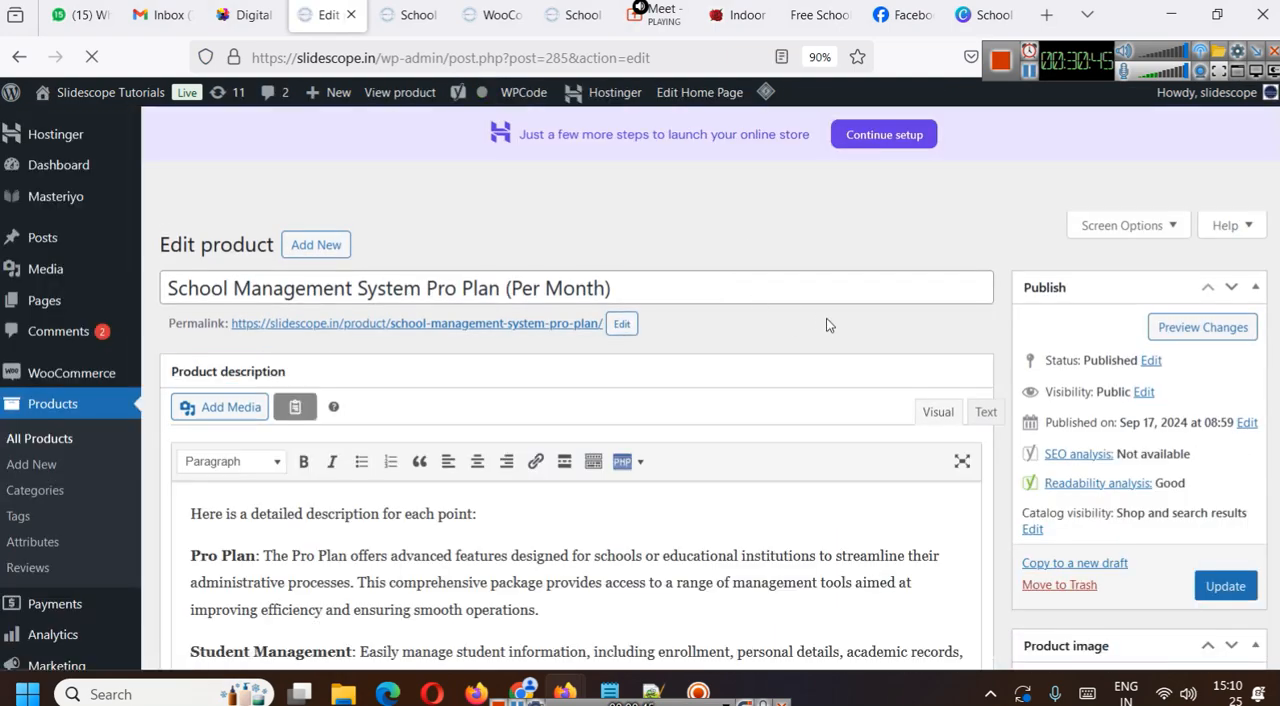
scroll(863, 403, down, 10)
scroll(1185, 470, down, 3)
scroll(1160, 506, up, 12)
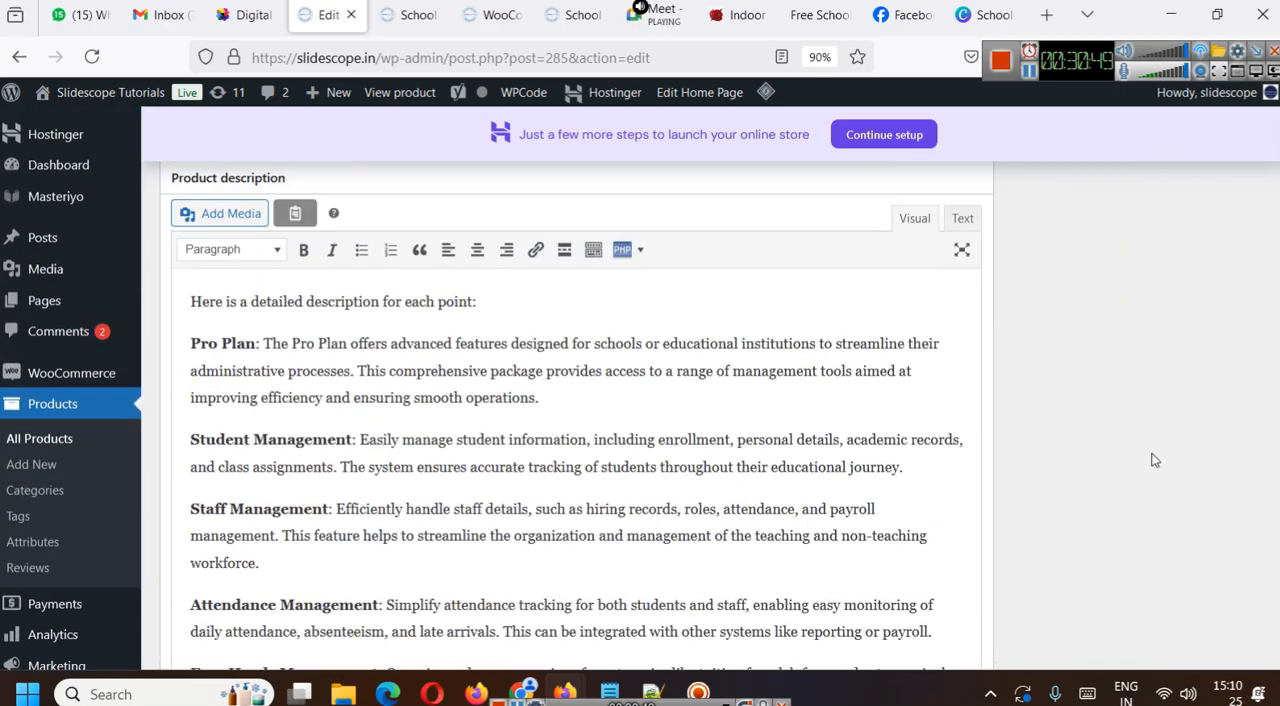
scroll(1152, 460, down, 3)
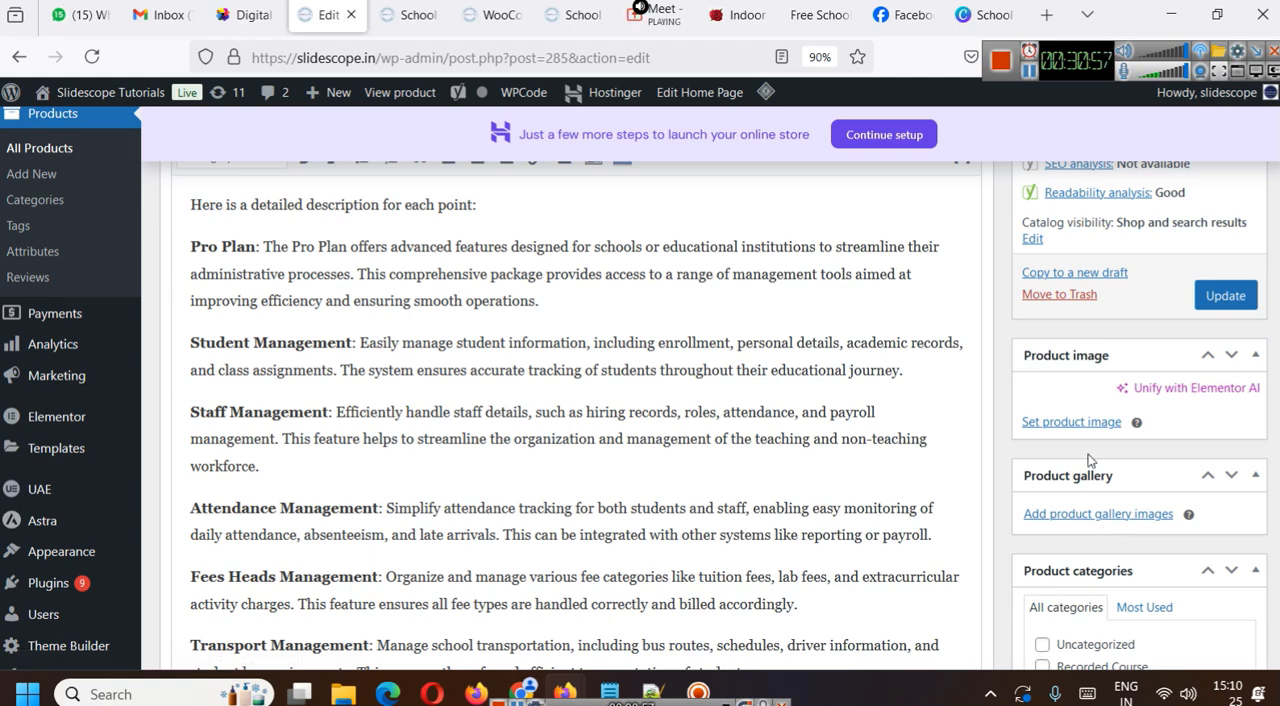
- Upload the Pro Plan, Premium Plan and school-man-screen-shot images to the site's Media Library
scroll(652, 209, up, 3)
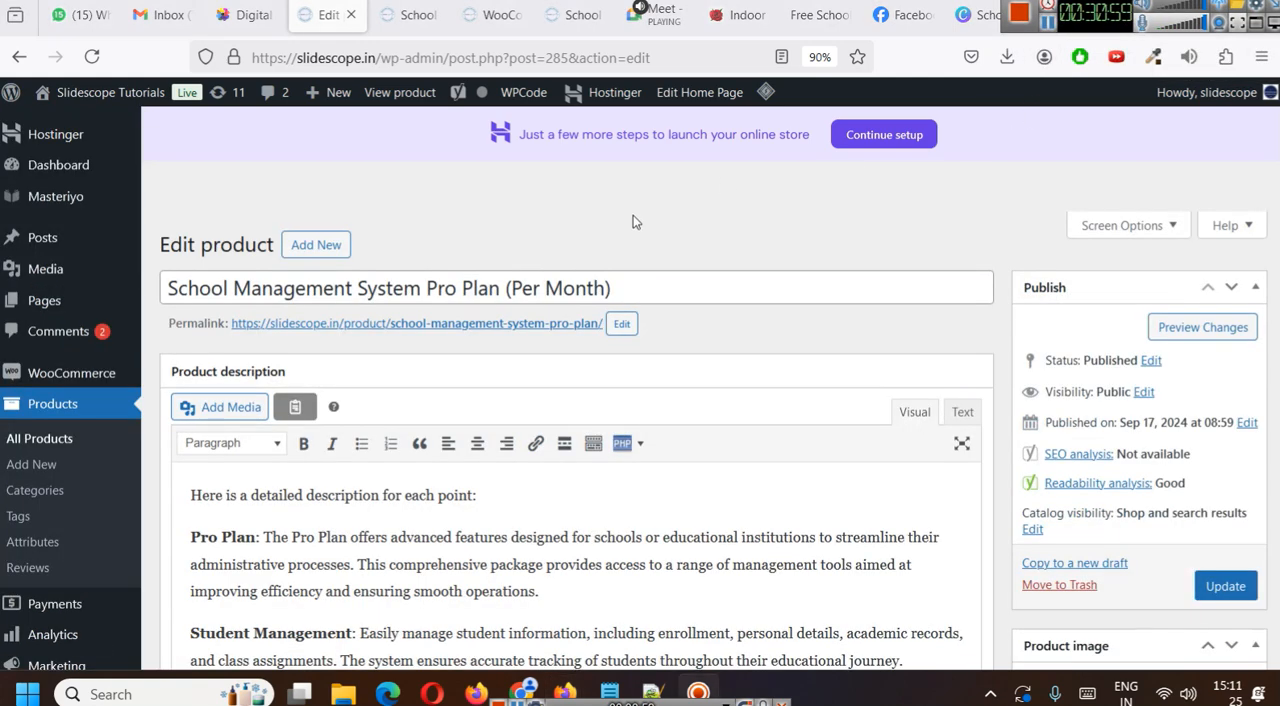
click(57, 262)
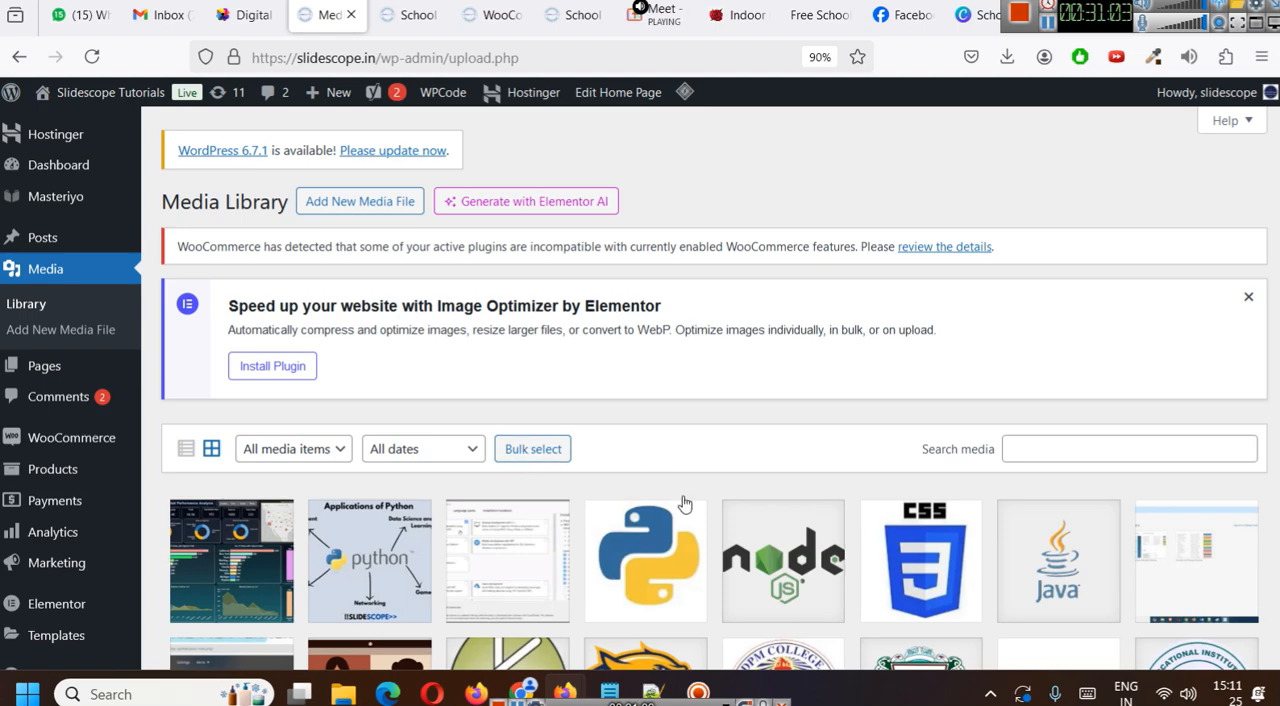
click(360, 203)
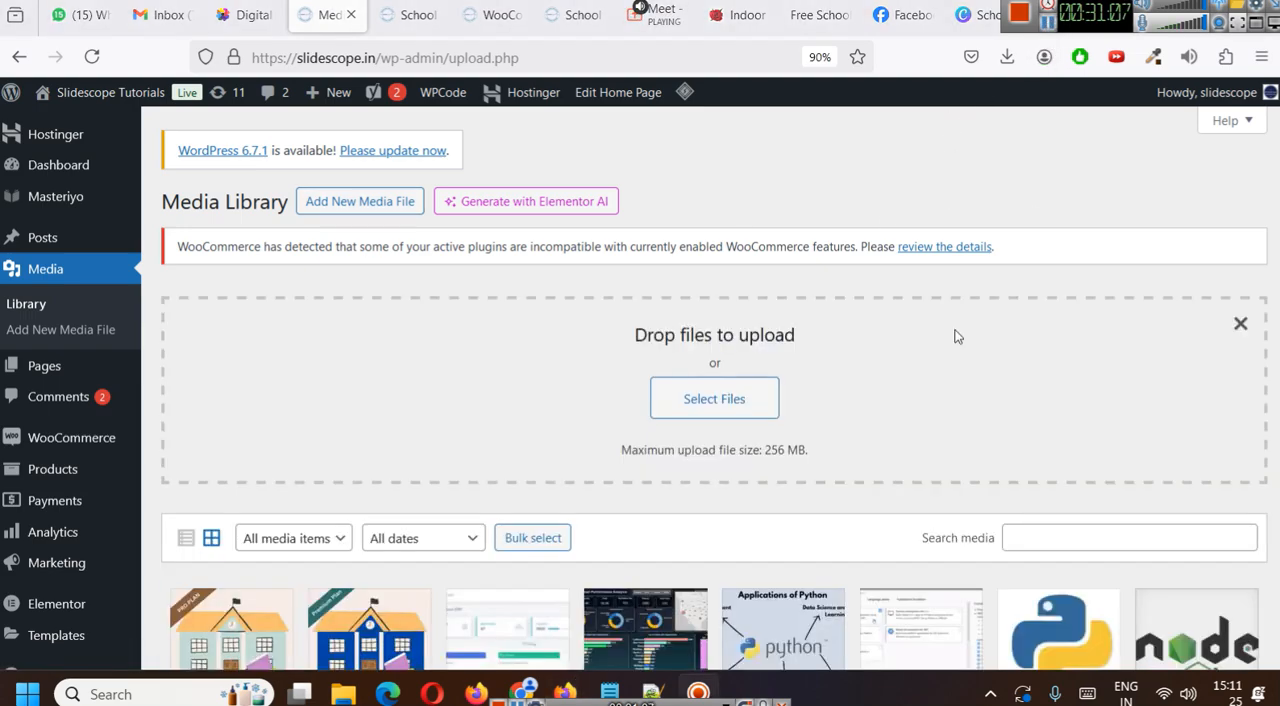
- Check the attachment details of the uploaded school-man-screen-shot and Premium Plan images
scroll(537, 577, down, 2)
click(537, 577)
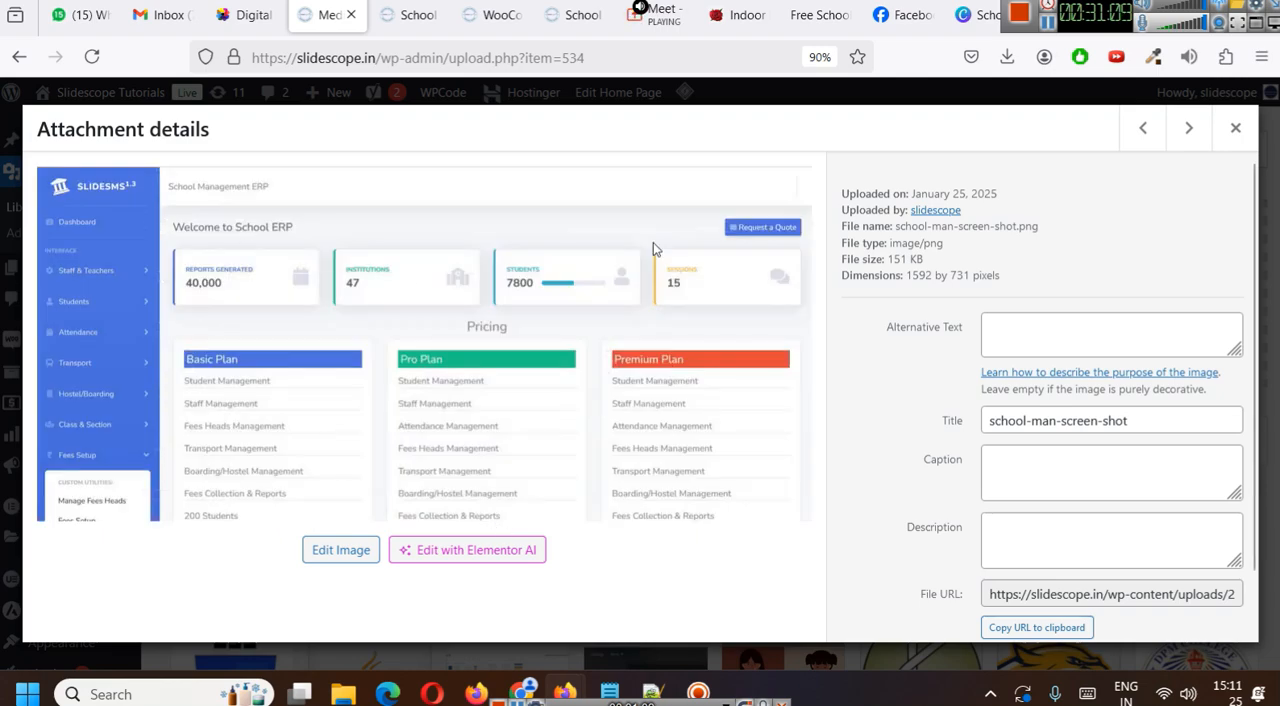
click(1235, 128)
click(390, 588)
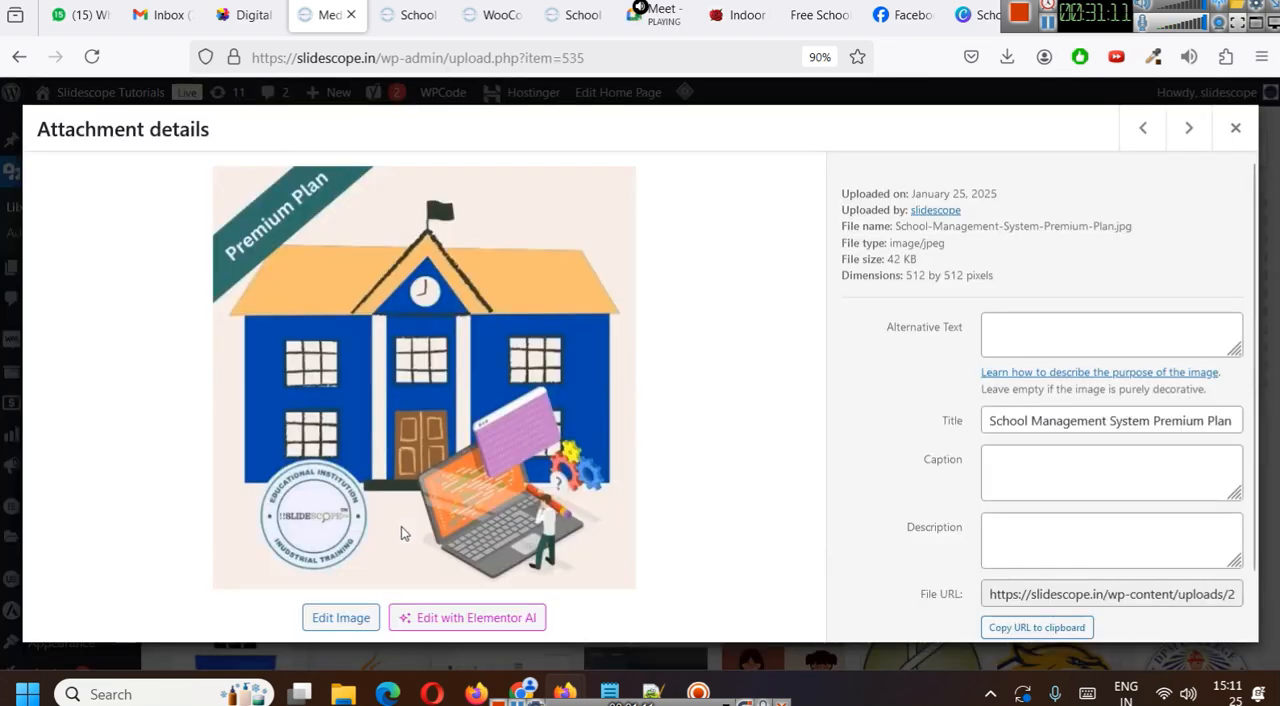
click(1235, 128)
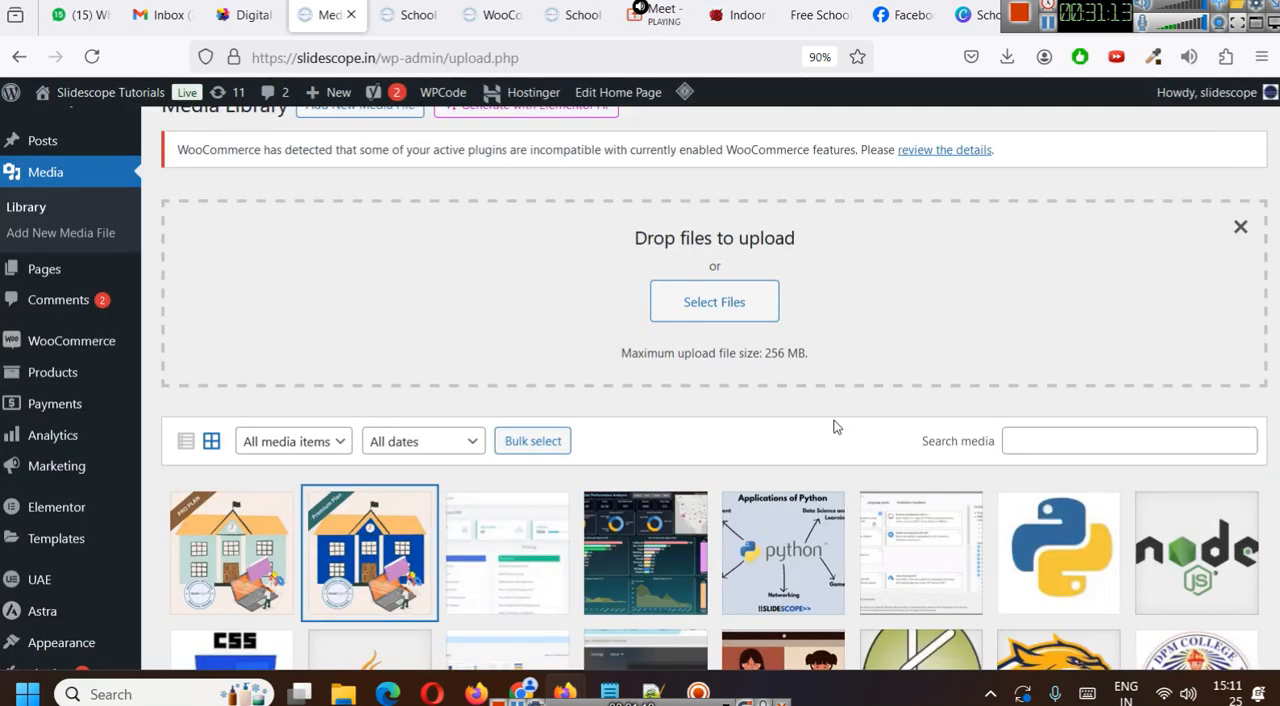
- Return to the product list and open School Management System Pro Plan (Per Month) for editing
scroll(428, 456, up, 2)
click(62, 480)
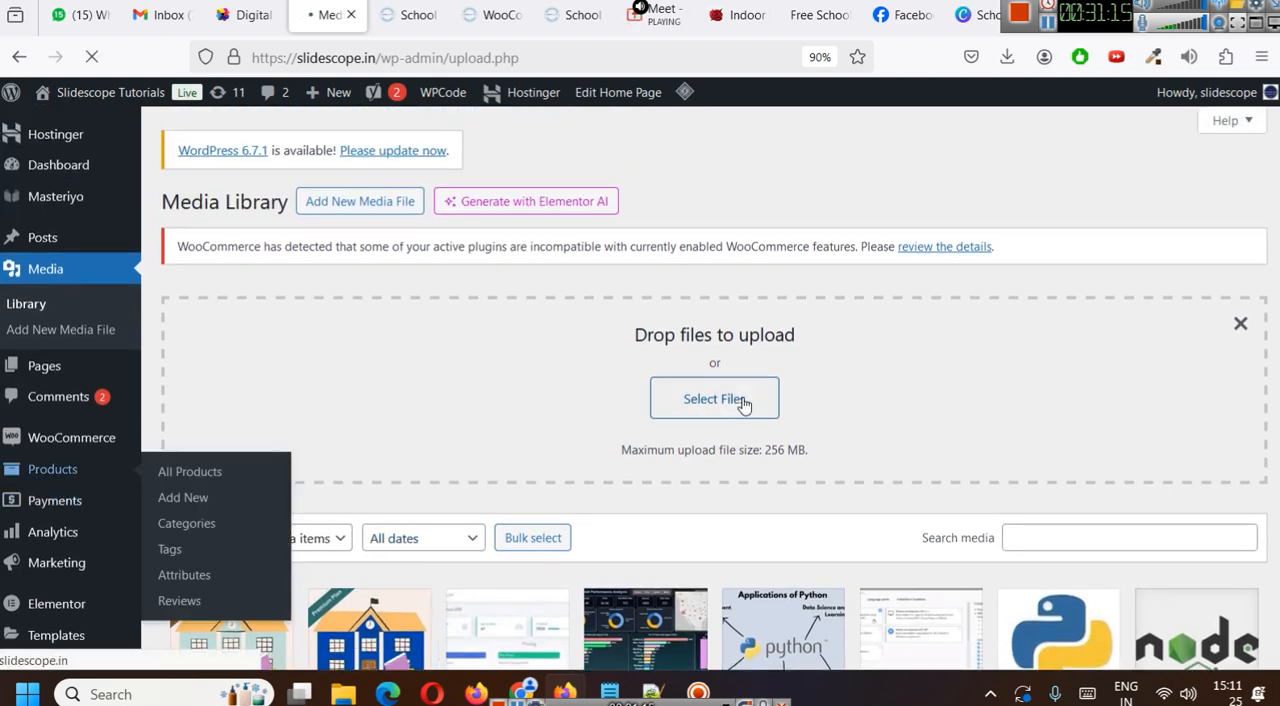
scroll(307, 421, down, 2)
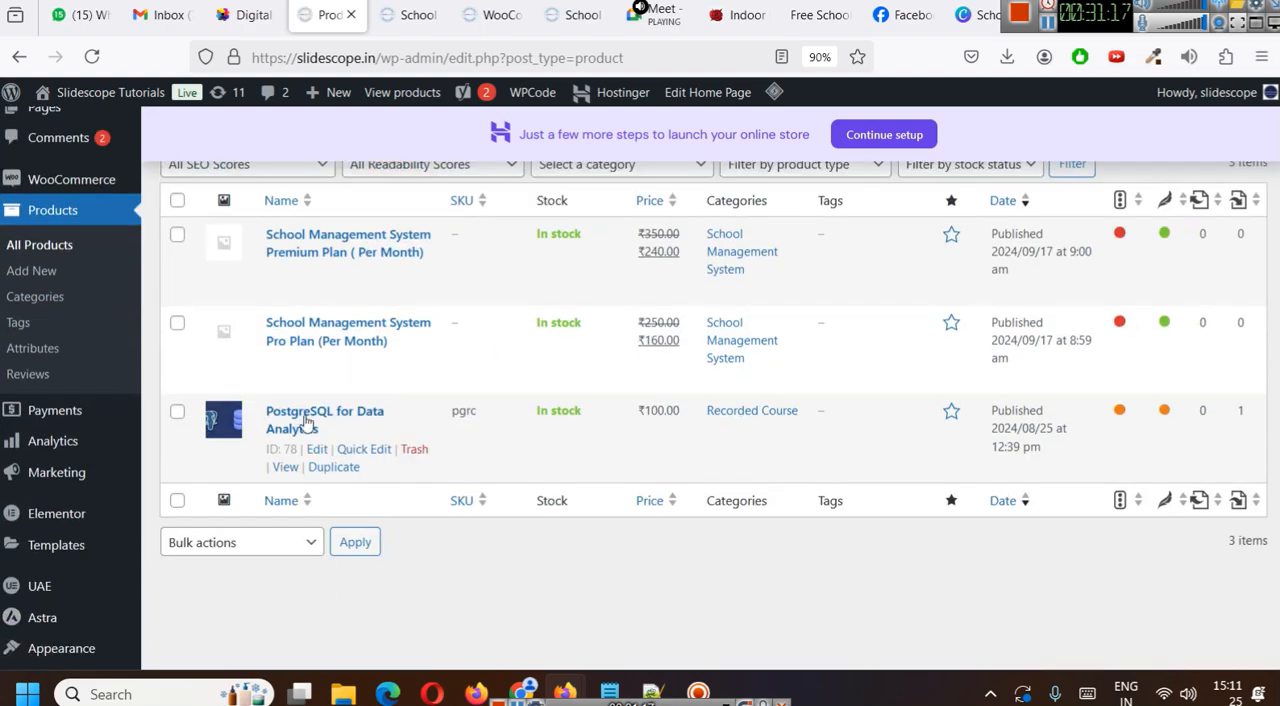
click(323, 360)
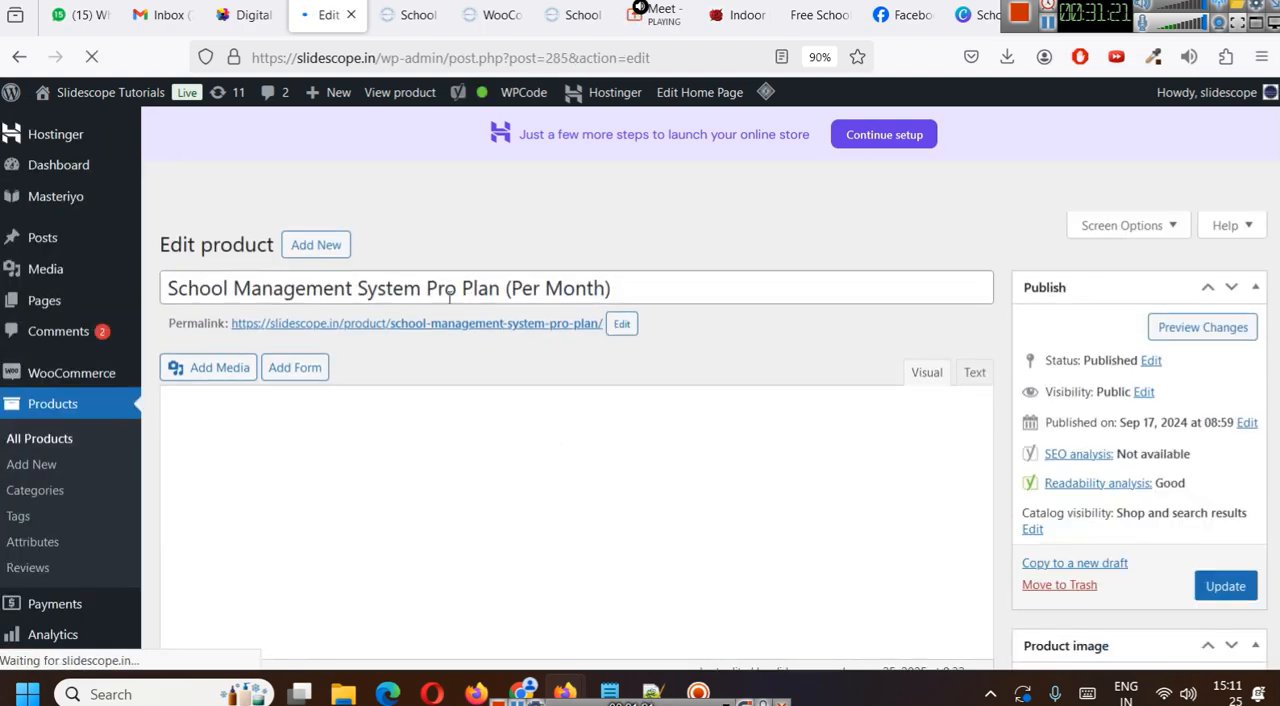
- Set the Pro Plan school image as the product image, with the alt text "School Management System Pro Plan"
scroll(1046, 397, down, 5)
click(1066, 332)
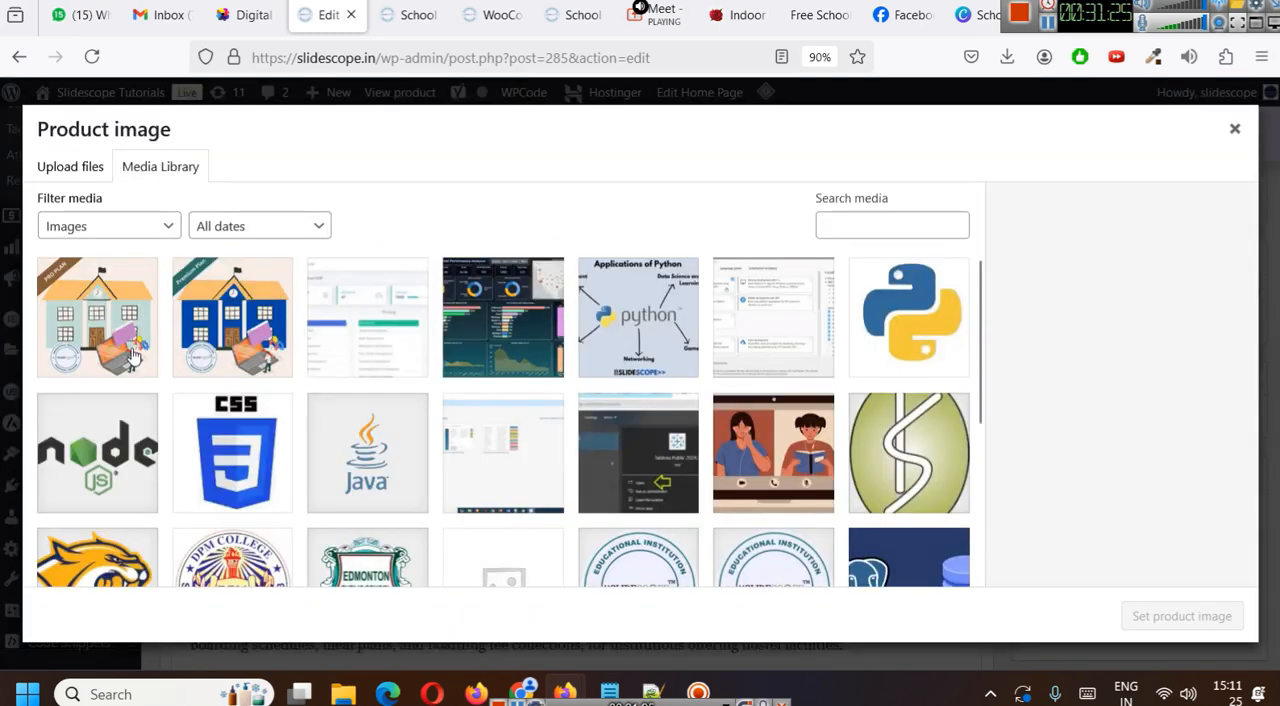
click(104, 336)
scroll(1196, 511, down, 1)
click(1139, 420)
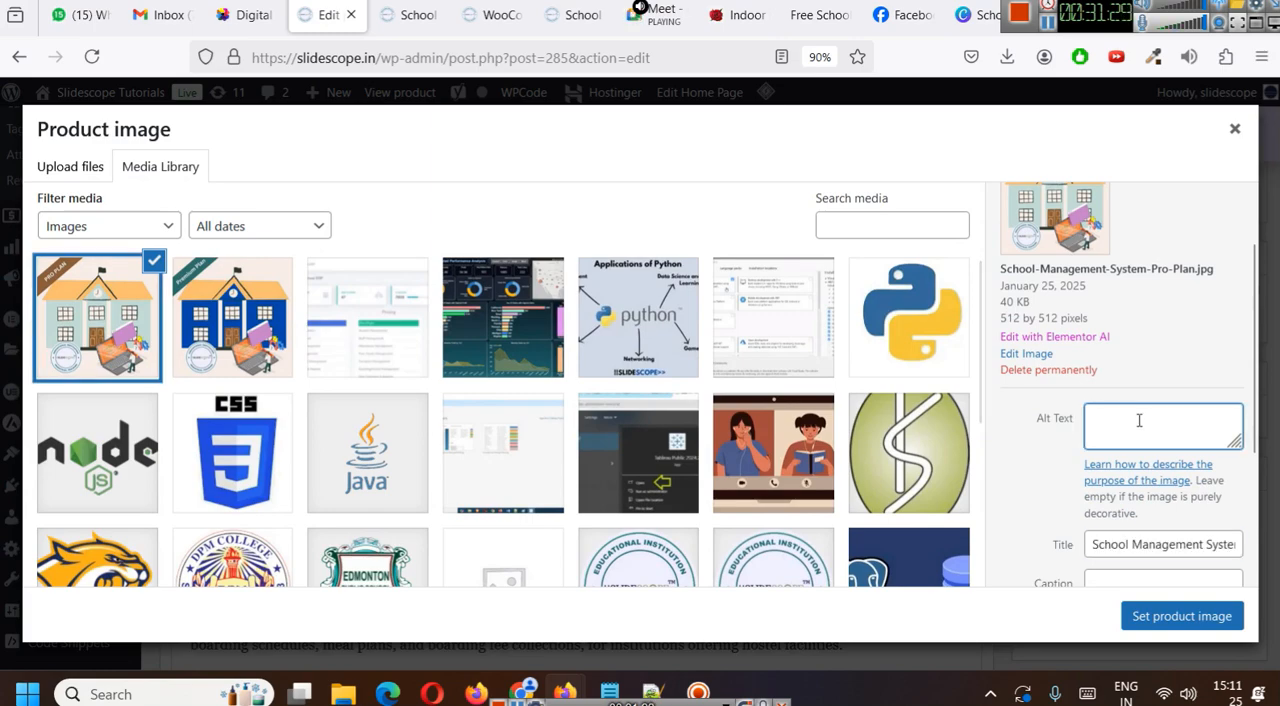
text(School Management System Pro Plan)
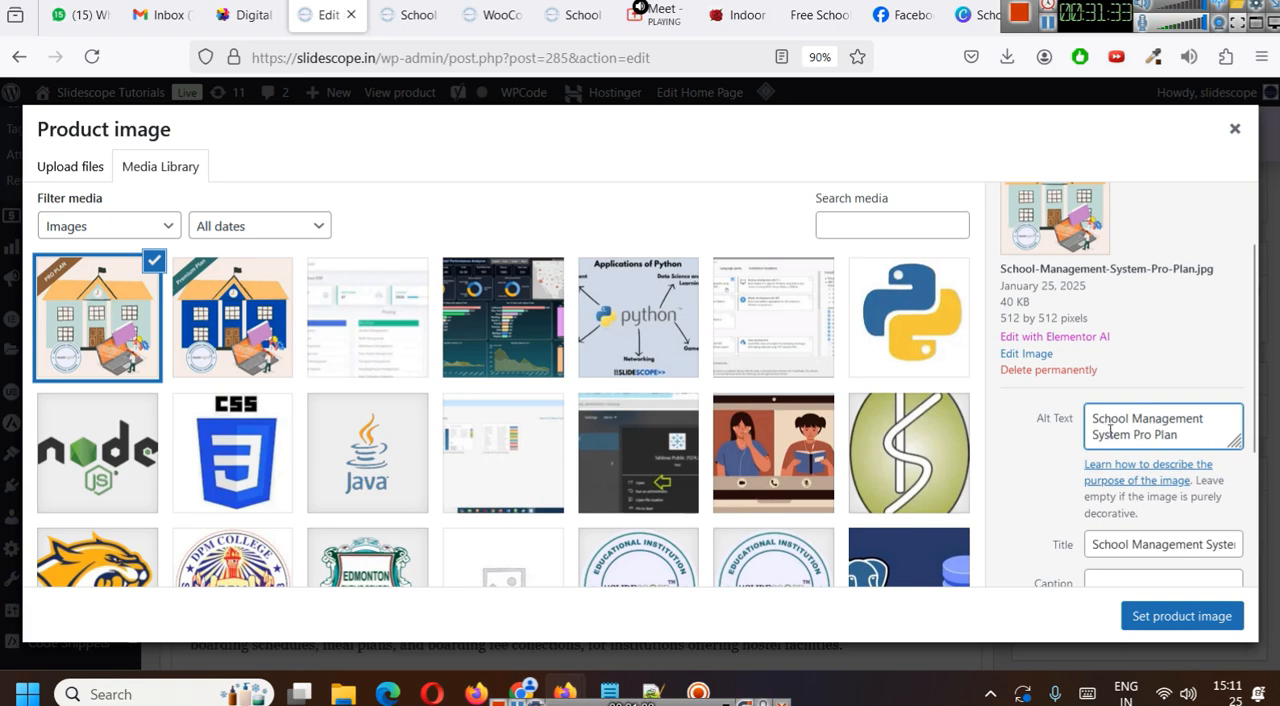
click(1166, 618)
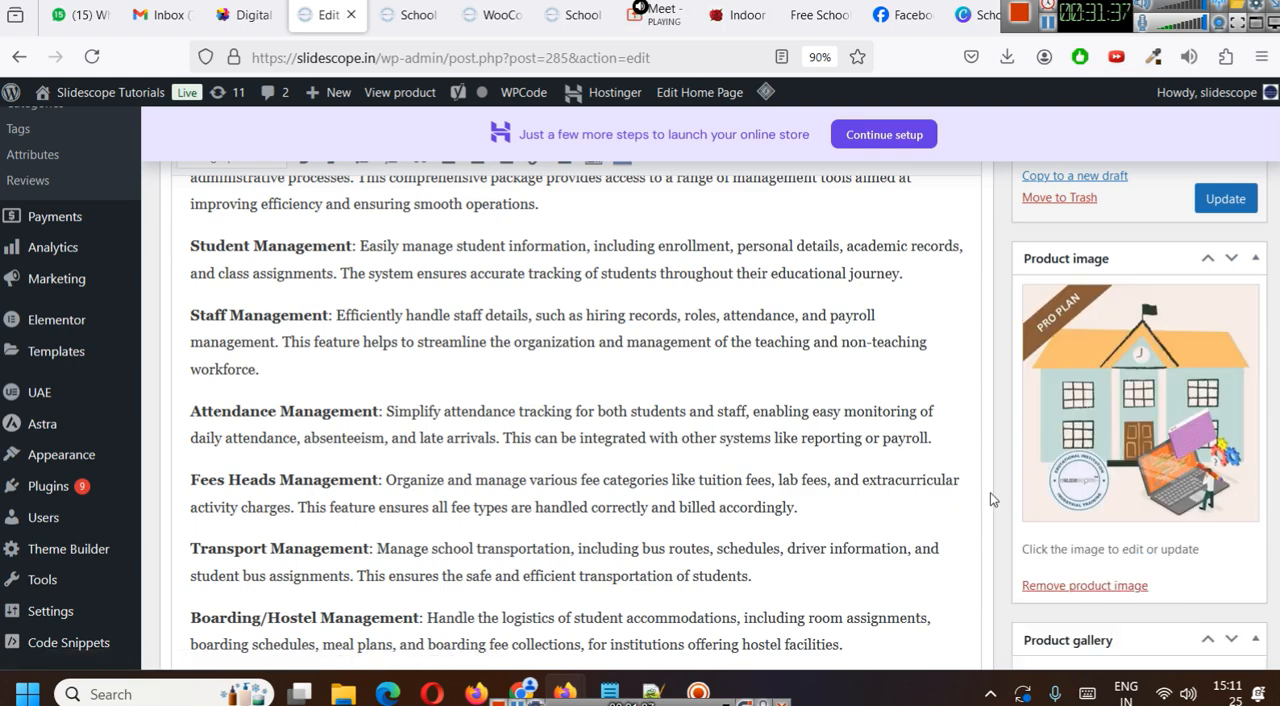
- Set the Yoast SEO focus keyphrase to "School Management System Pro Plan"
scroll(583, 450, down, 10)
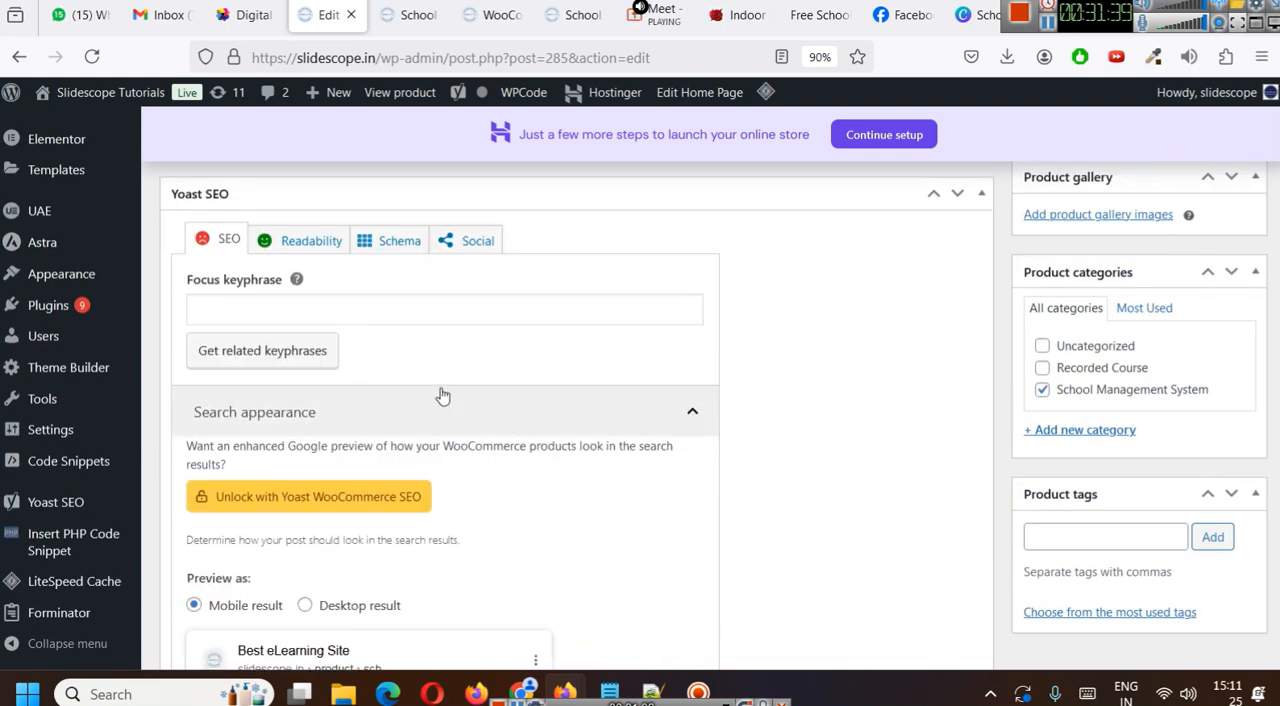
click(327, 309)
text(School Management System Pro Plan)
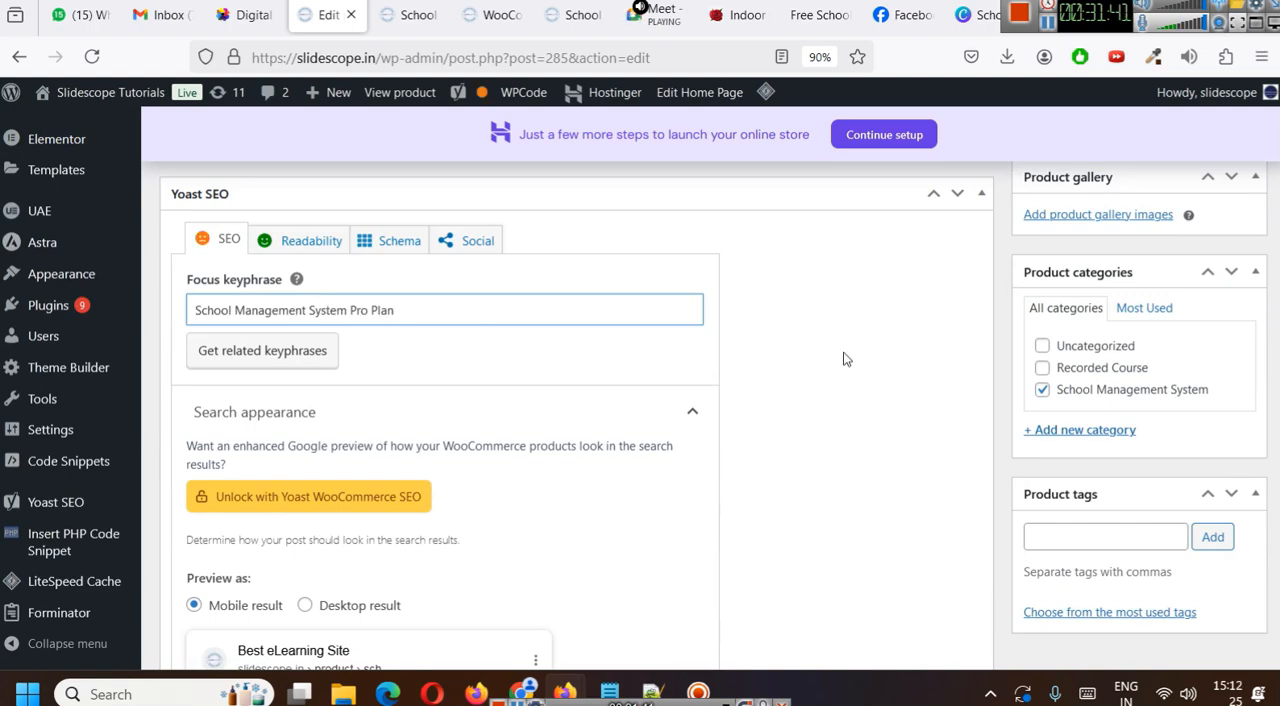
- Start the meta description with "In the School Management System Pro Plan you will get features to manage operations of"
scroll(623, 360, down, 5)
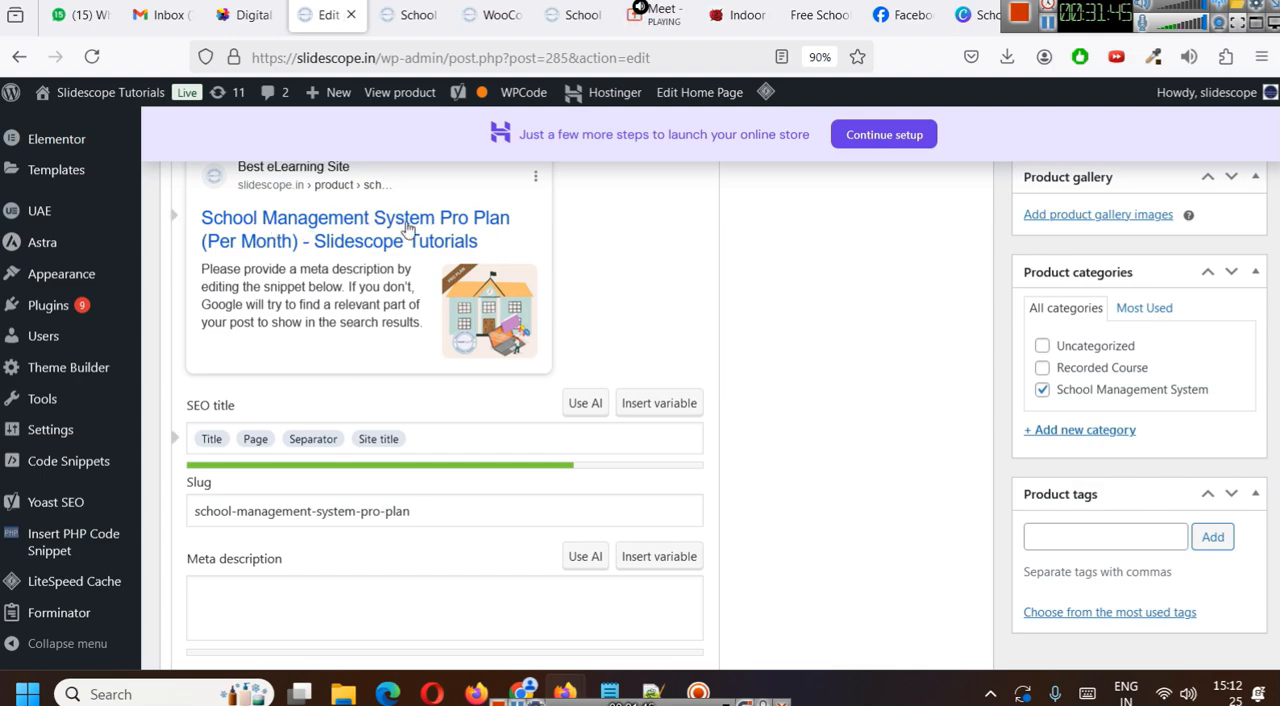
scroll(449, 535, down, 1)
click(380, 531)
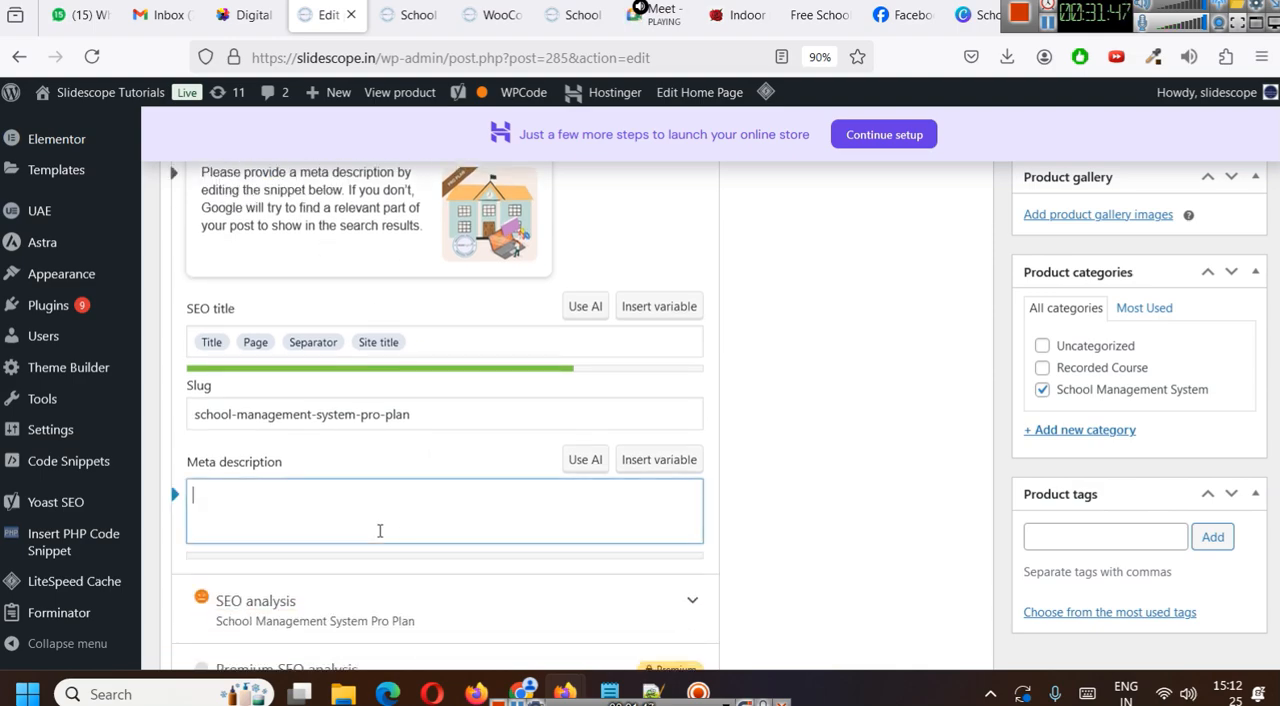
text(In the)
text(School Management System Pro Plan)
text(School Management System Pro Plan)
key(ctrl+z)
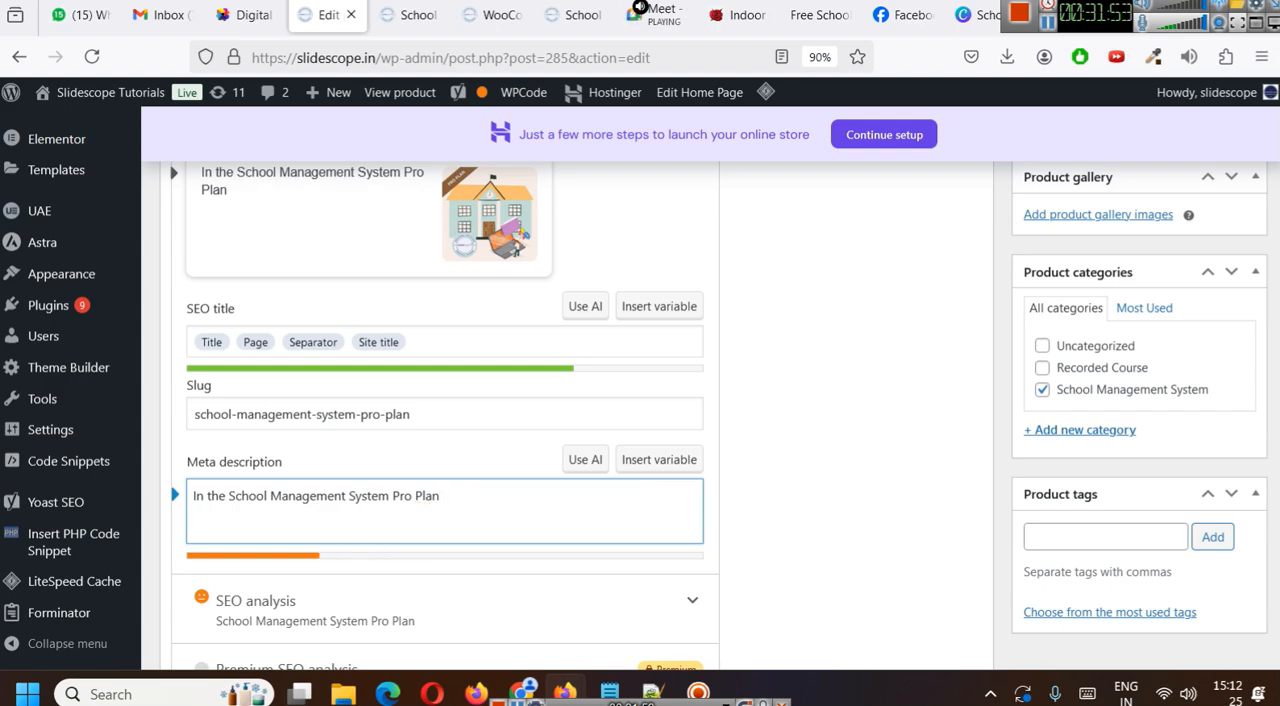
text(you will get feature)
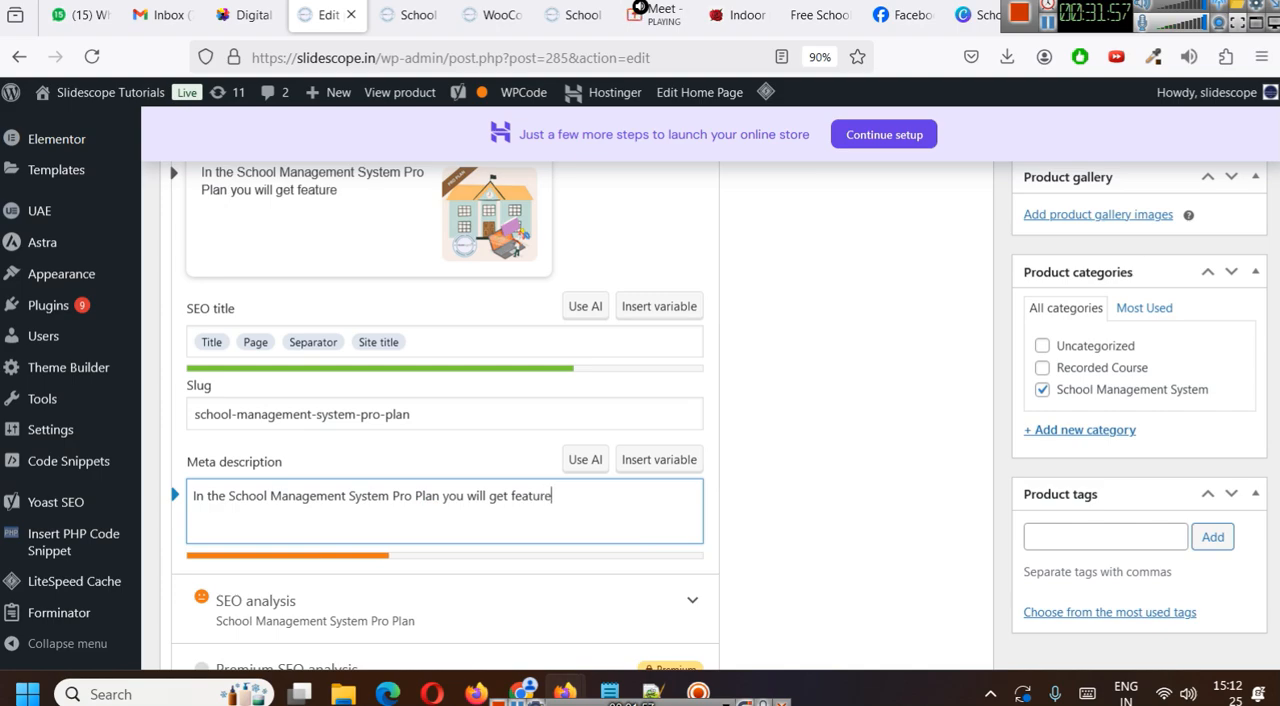
text(s to mana)
text(ge ope)
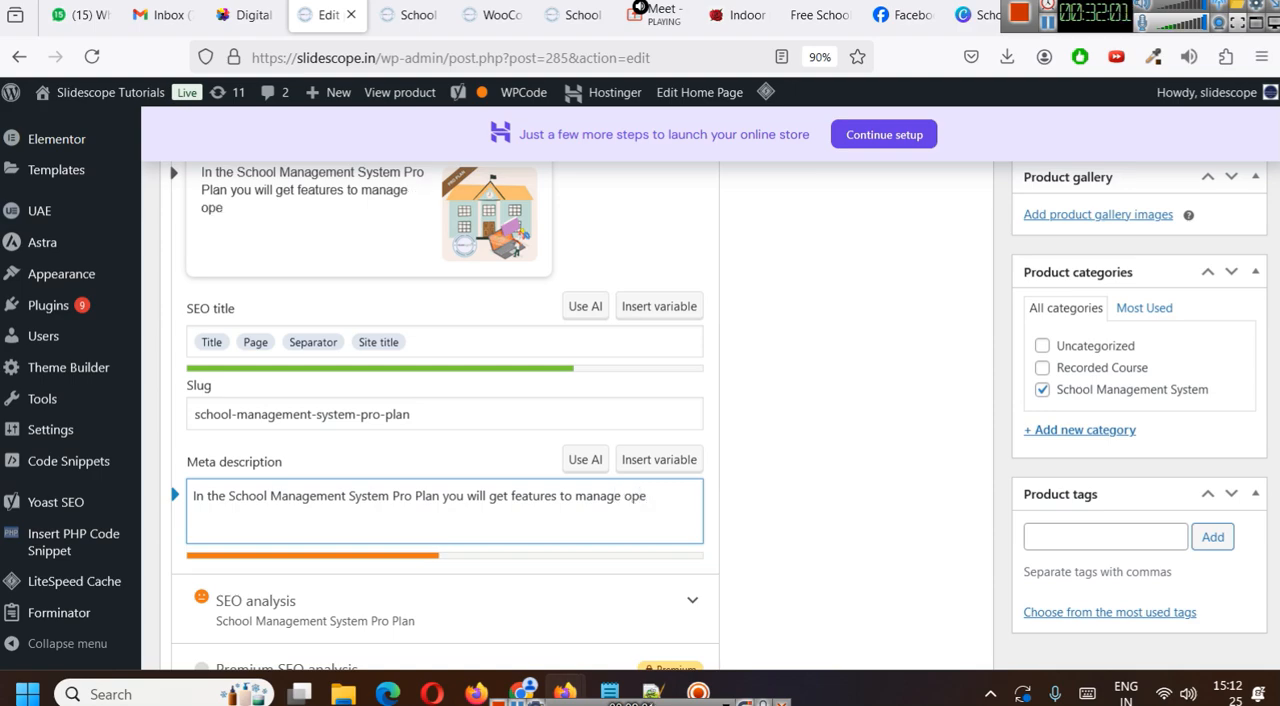
text(rations of)
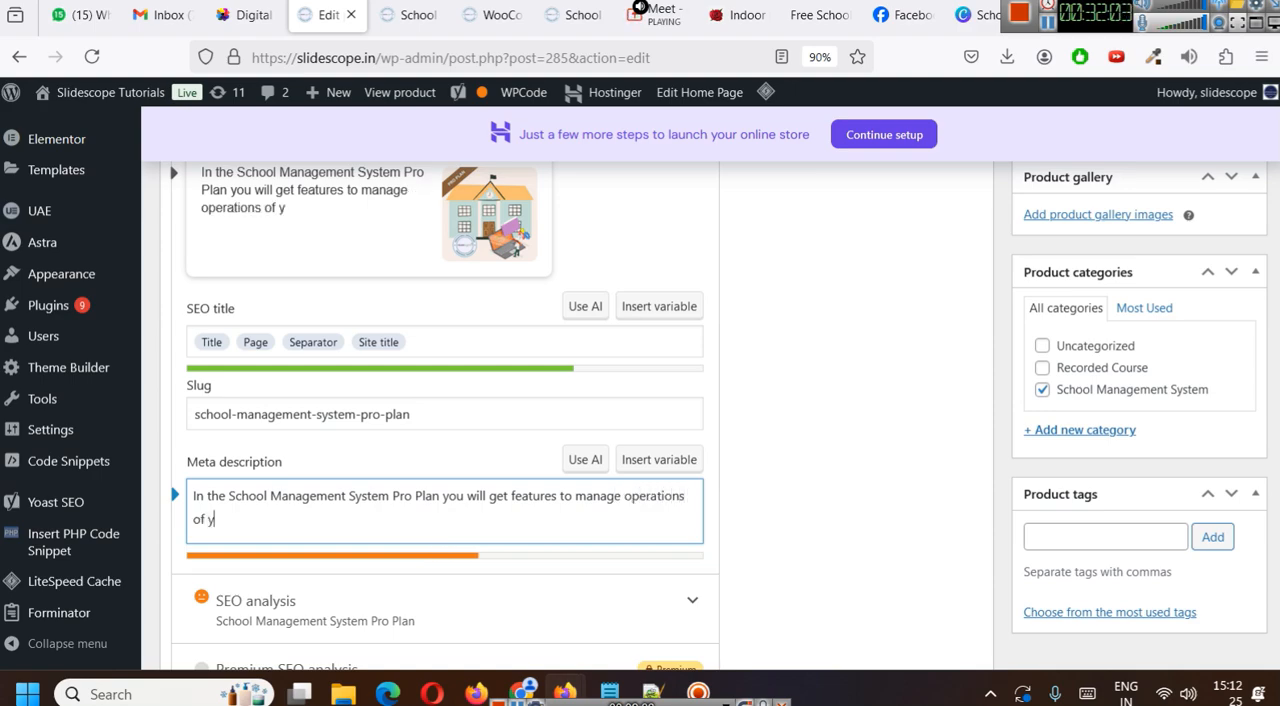
text( your schoo)
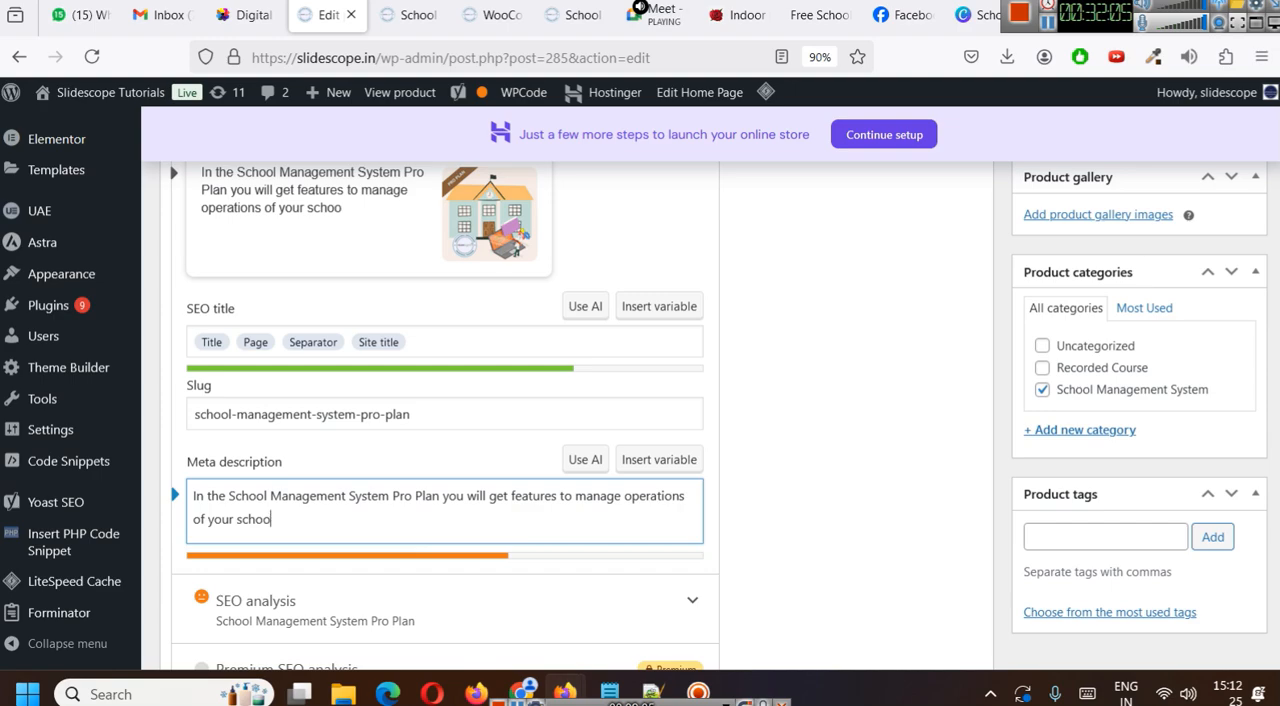
text(l in an efficient way)
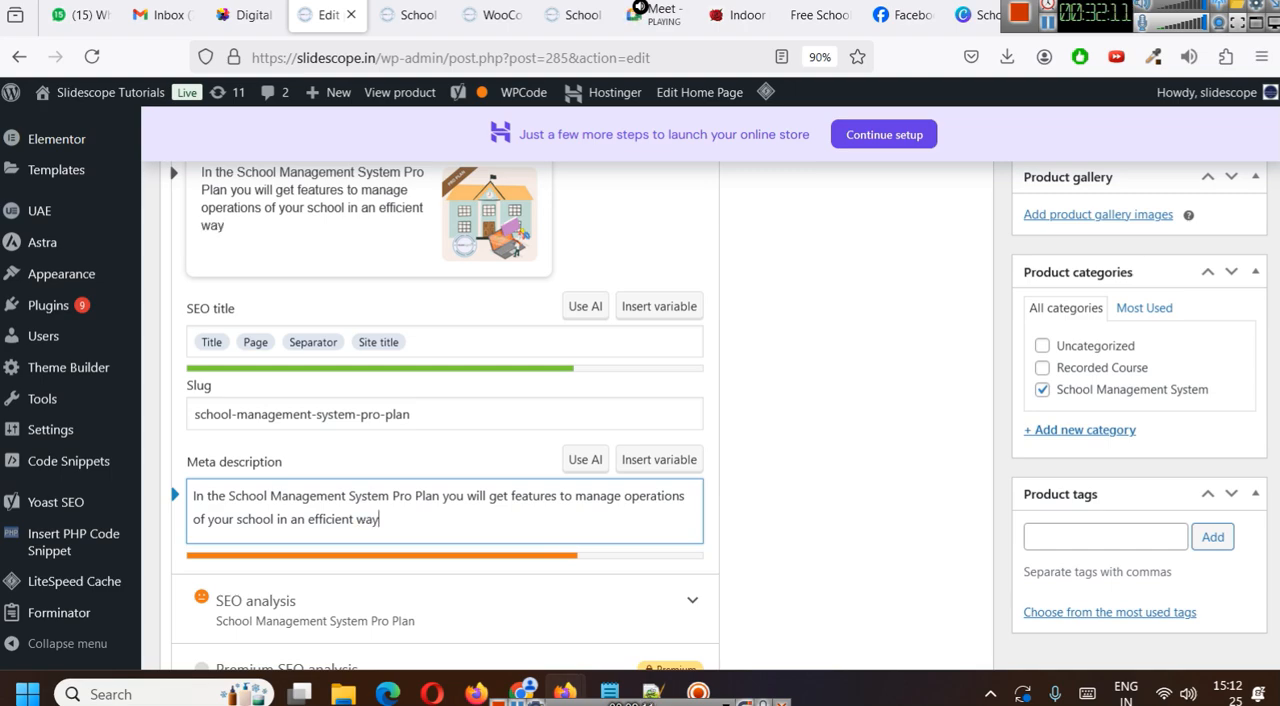
- Complete the meta description with "your school in an efficient way, Check the demo today!"
text(, Check)
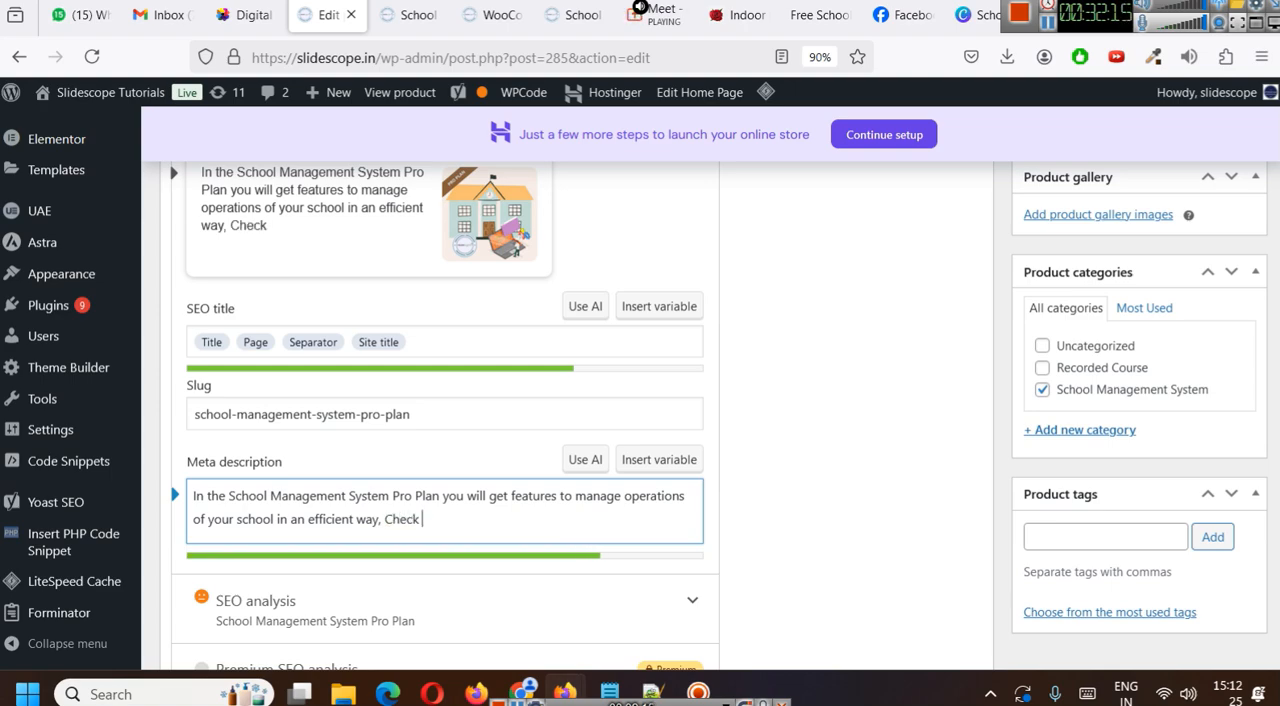
text(ldem)
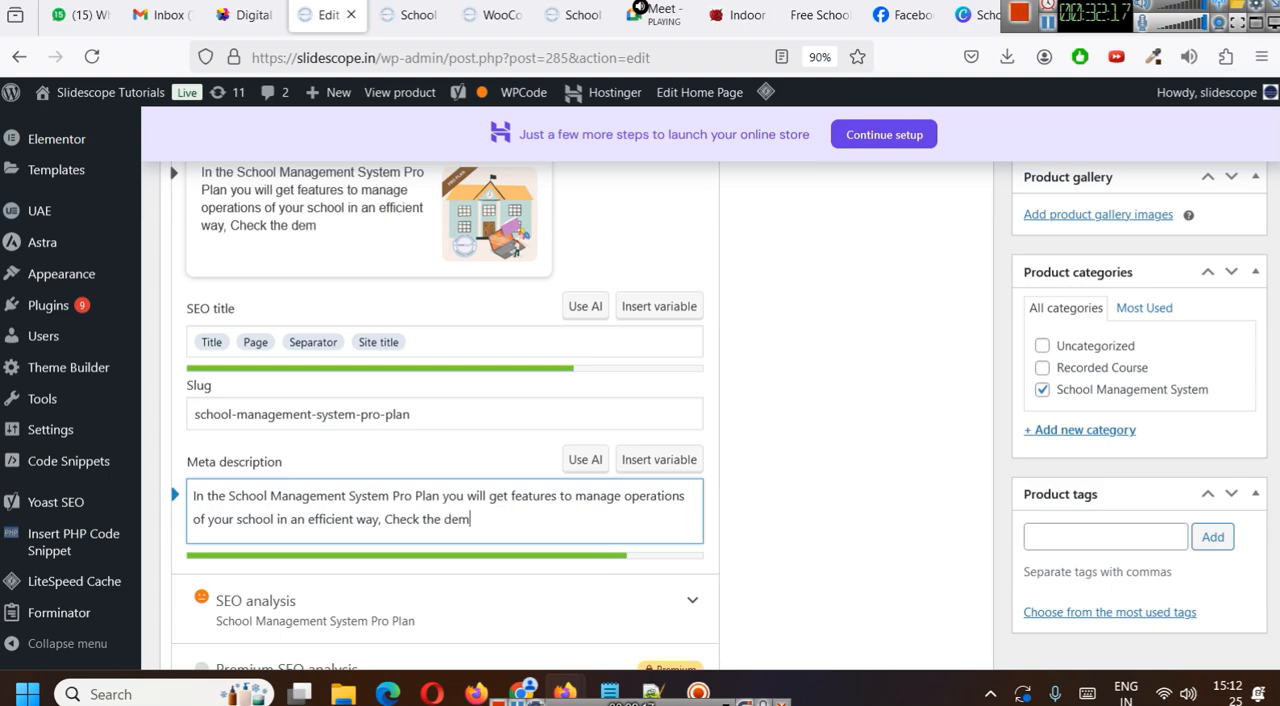
text(o today!)
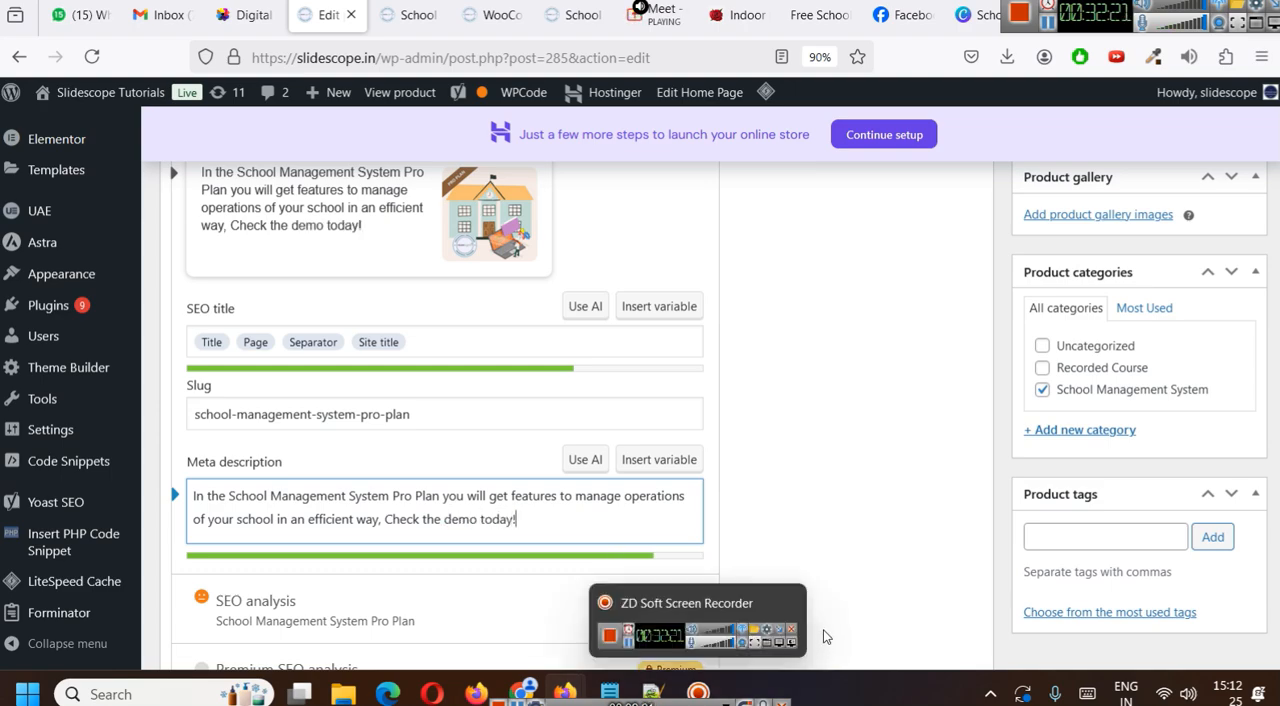
click(846, 508)
- Add "(Note : Please watch the demo before making any purchase)" below the Pro Plan heading in the product short description
scroll(823, 504, up, 15)
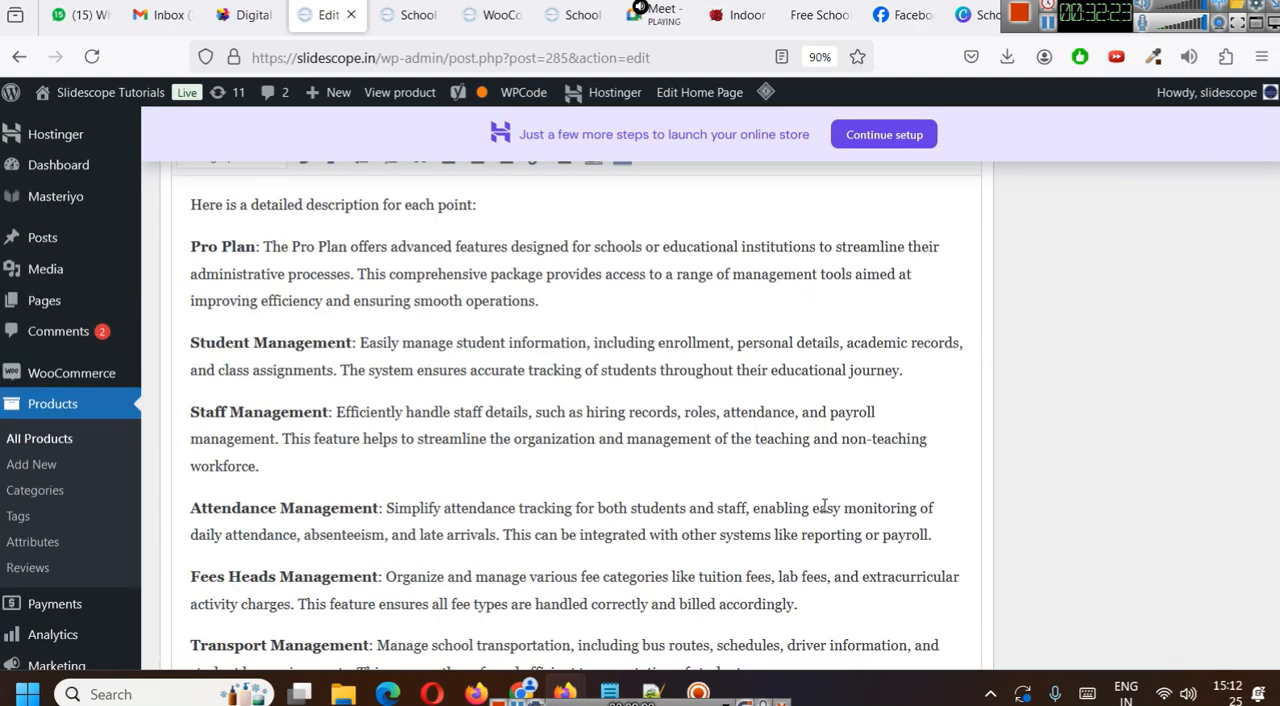
scroll(823, 507, down, 10)
scroll(823, 510, down, 20)
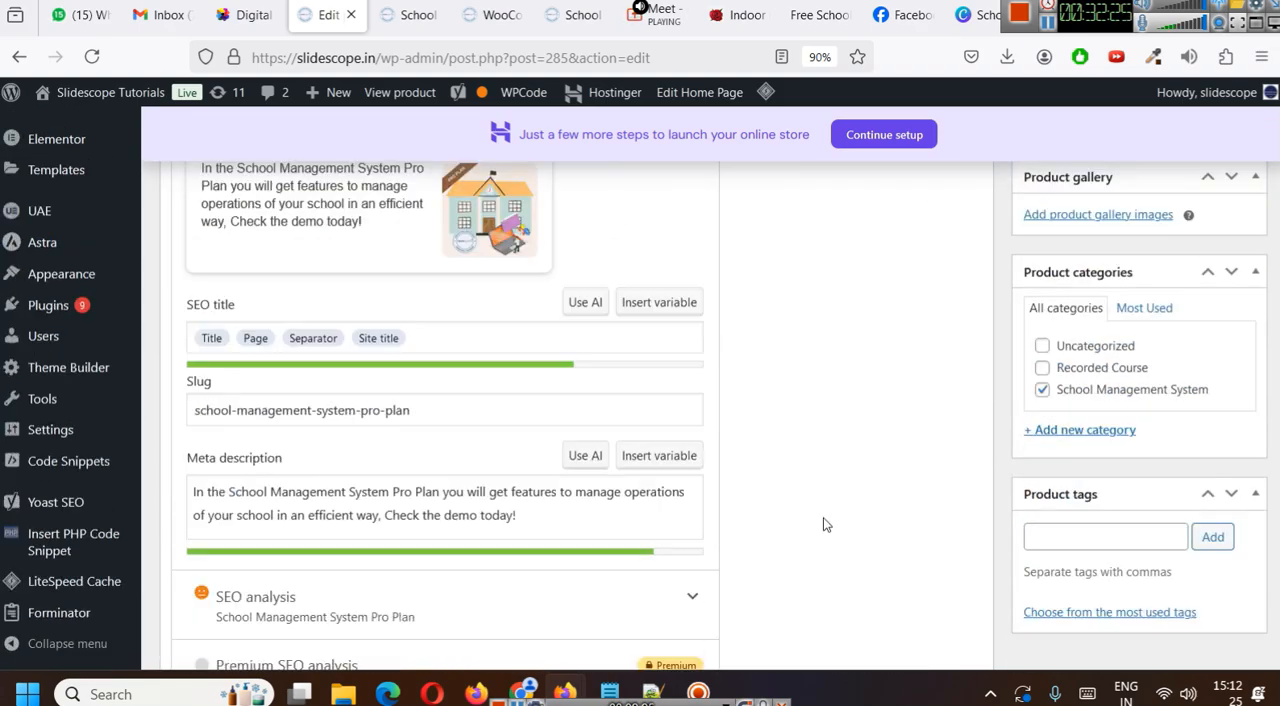
scroll(820, 540, down, 3)
click(359, 317)
key(Return)
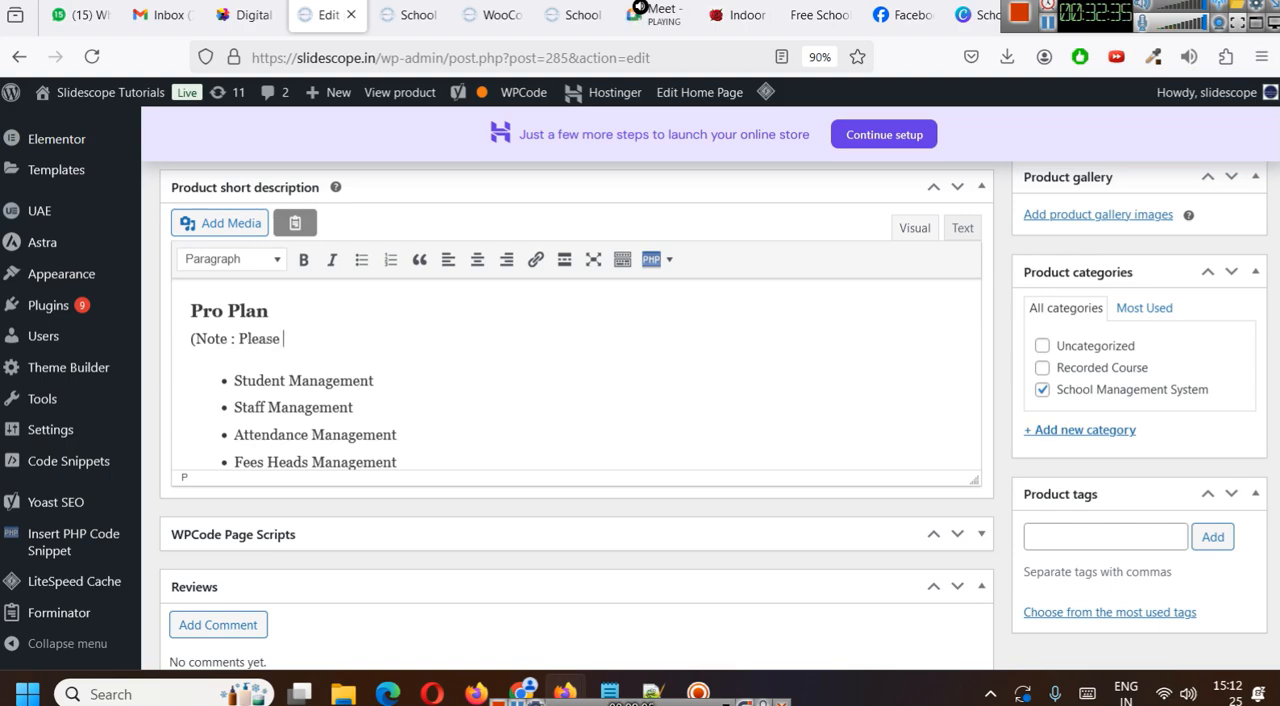
text(emo before making any purchase)
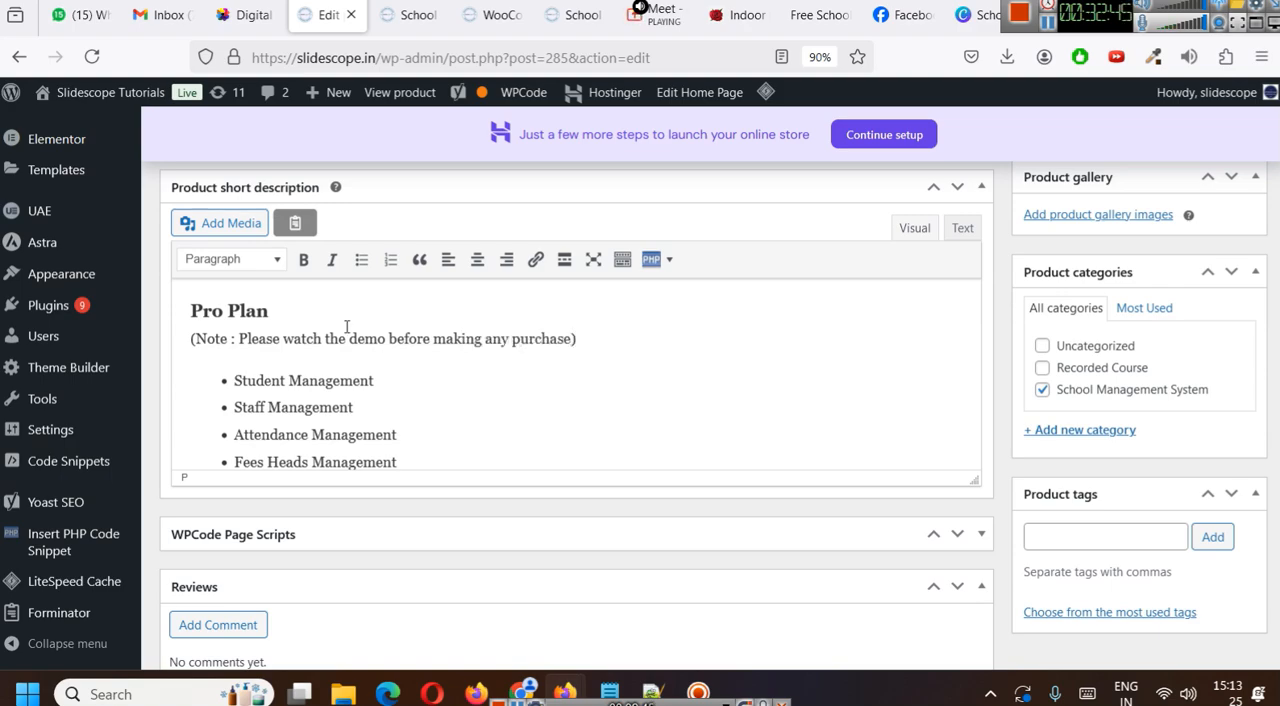
drag(330, 338, 384, 343)
click(370, 381)
click(820, 14)
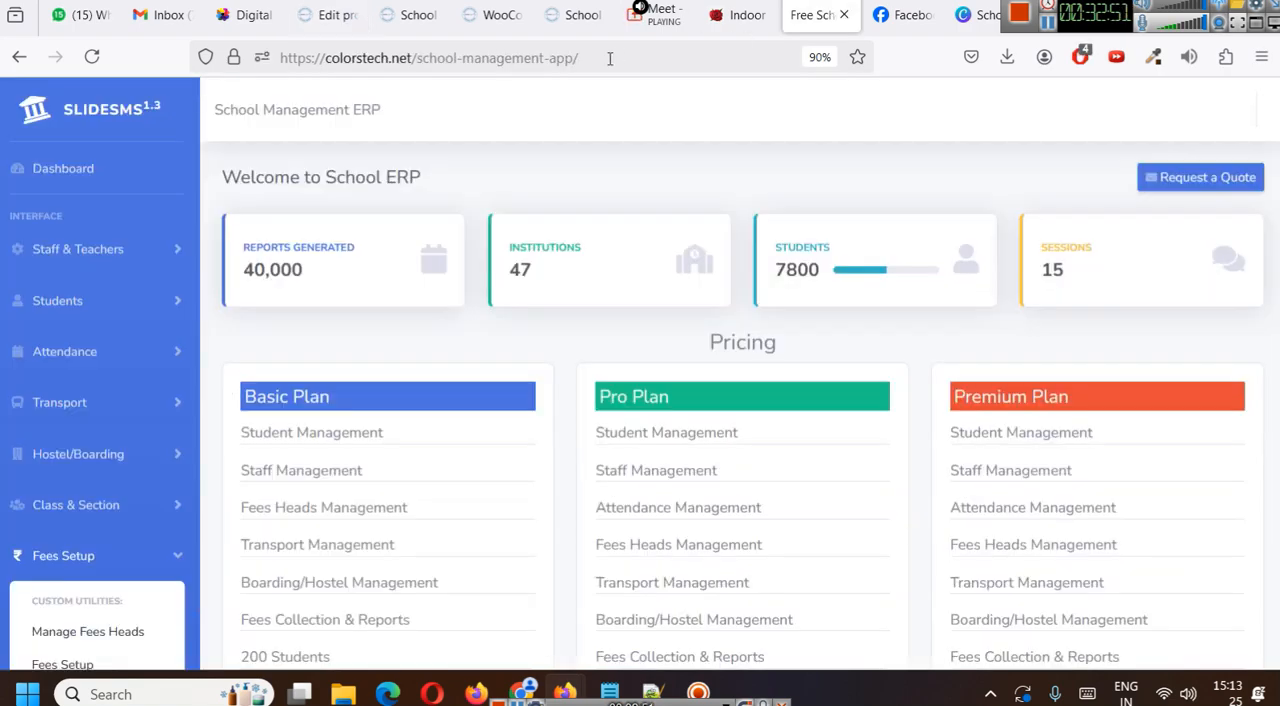
click(430, 57)
key(ctrl+c)
click(358, 12)
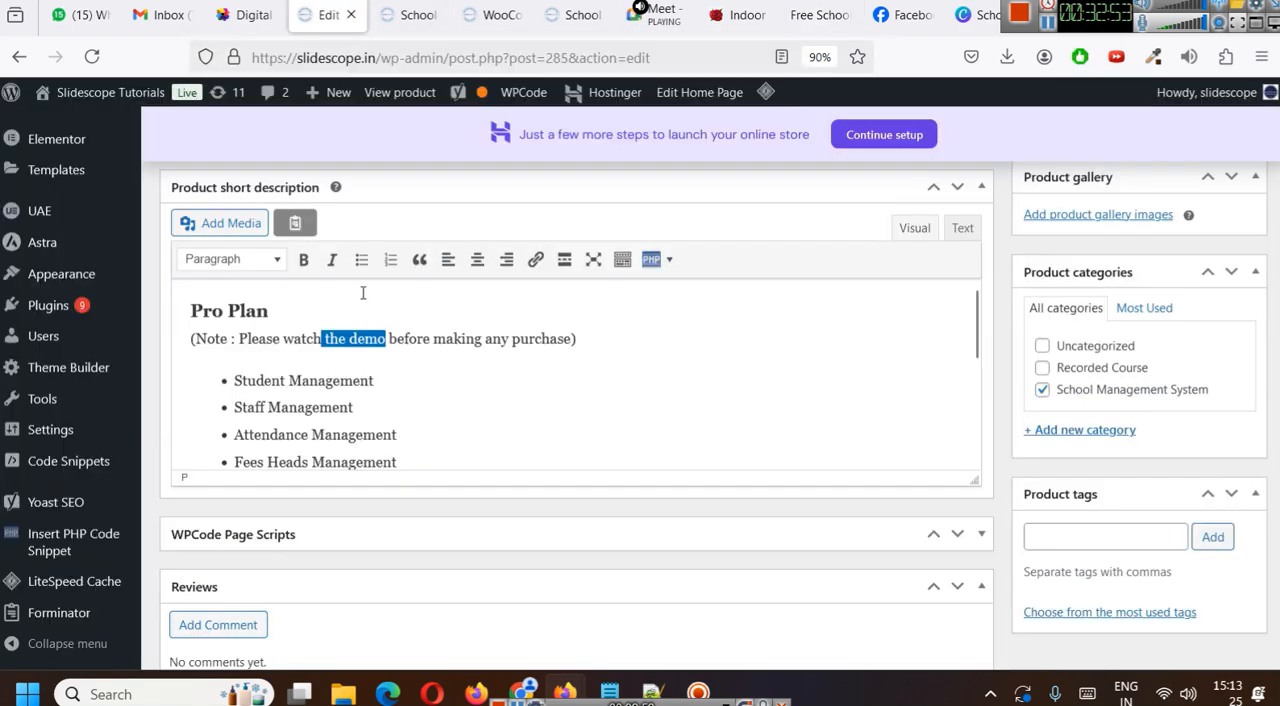
click(535, 259)
key(ctrl+v)
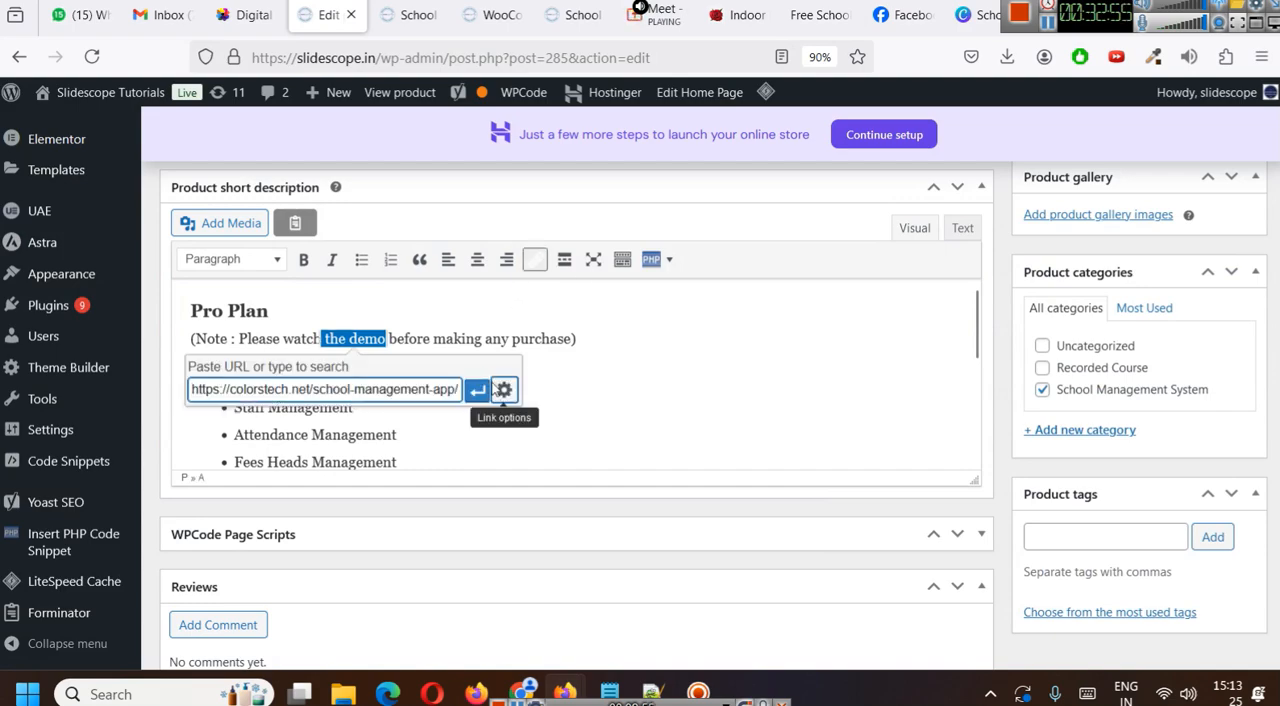
click(486, 386)
click(674, 319)
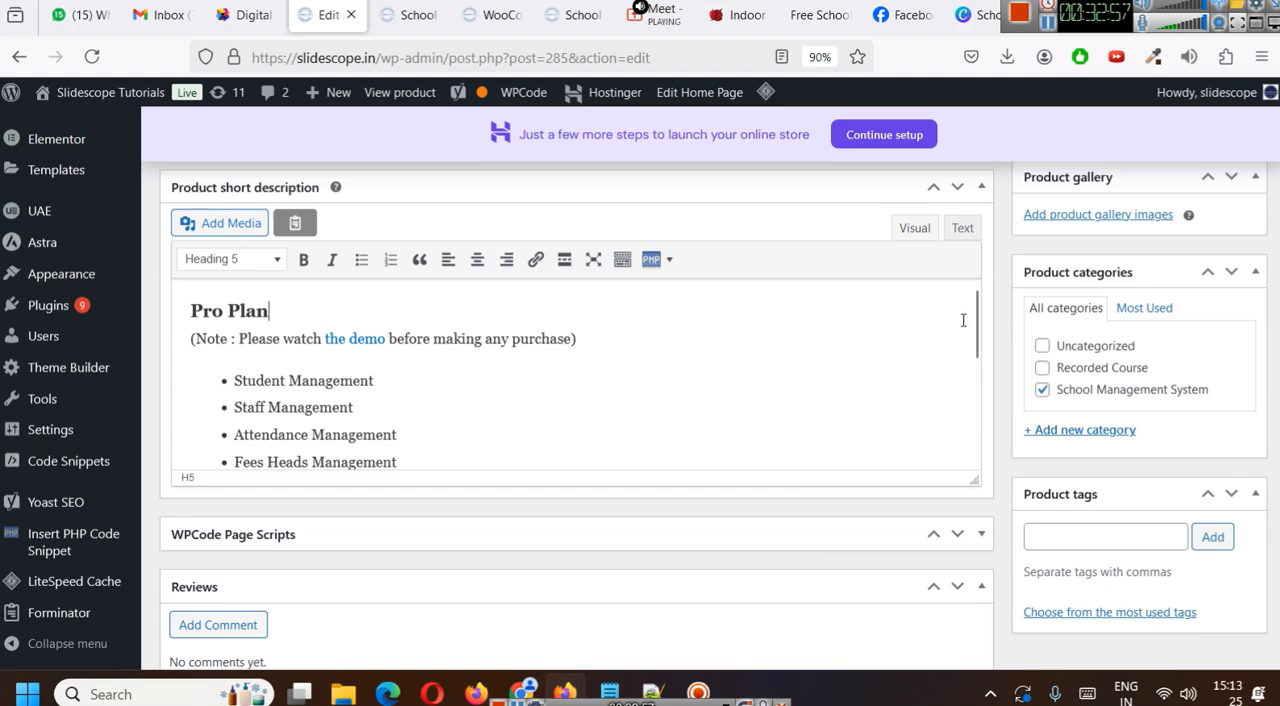
scroll(1153, 423, up, 20)
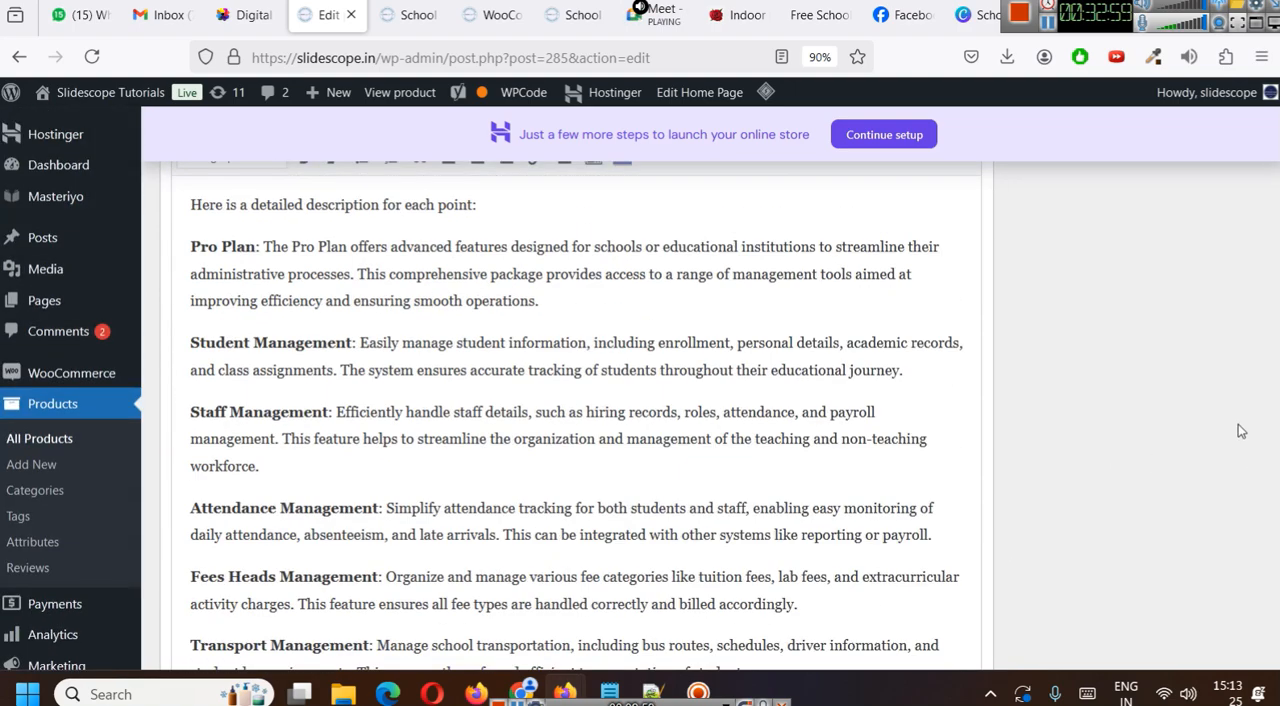
- Update the Pro Plan product to save the short description with its linked demo note
scroll(1238, 430, up, 3)
click(1226, 585)
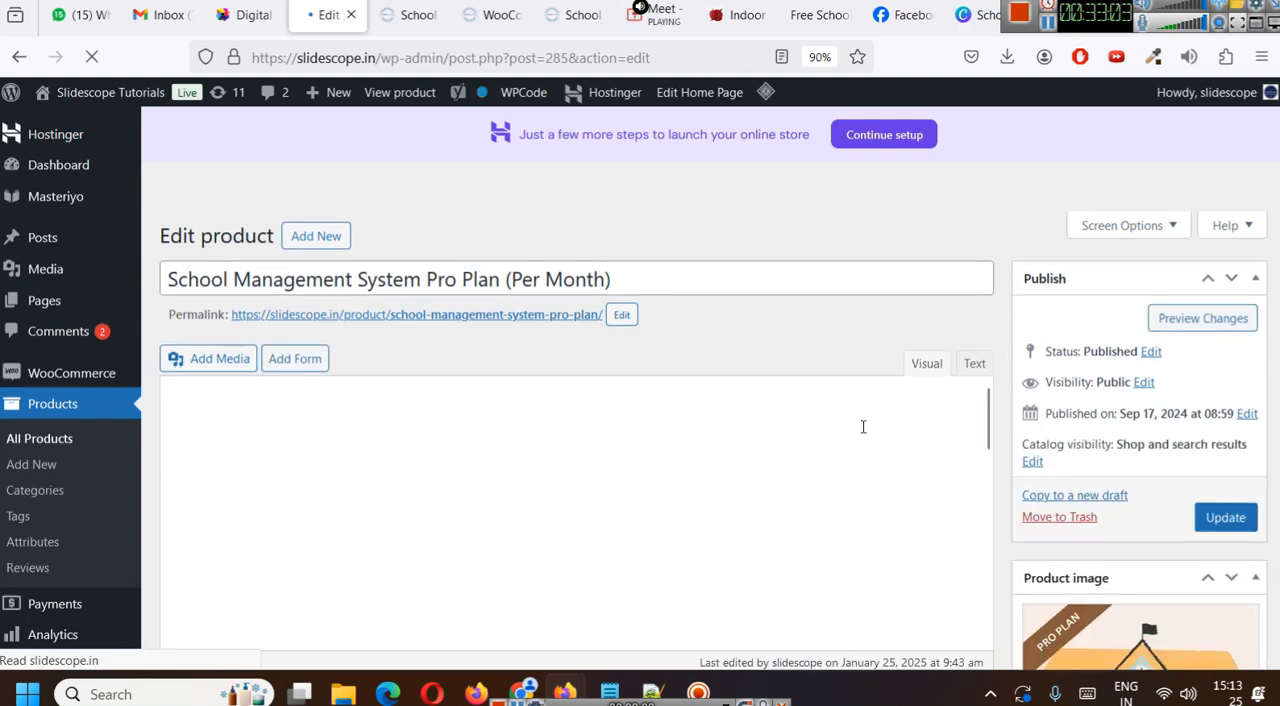
- Copy the note "(Note : Please watch the demo before making any purchase)" from the short description to the end of the product description
scroll(745, 399, down, 3)
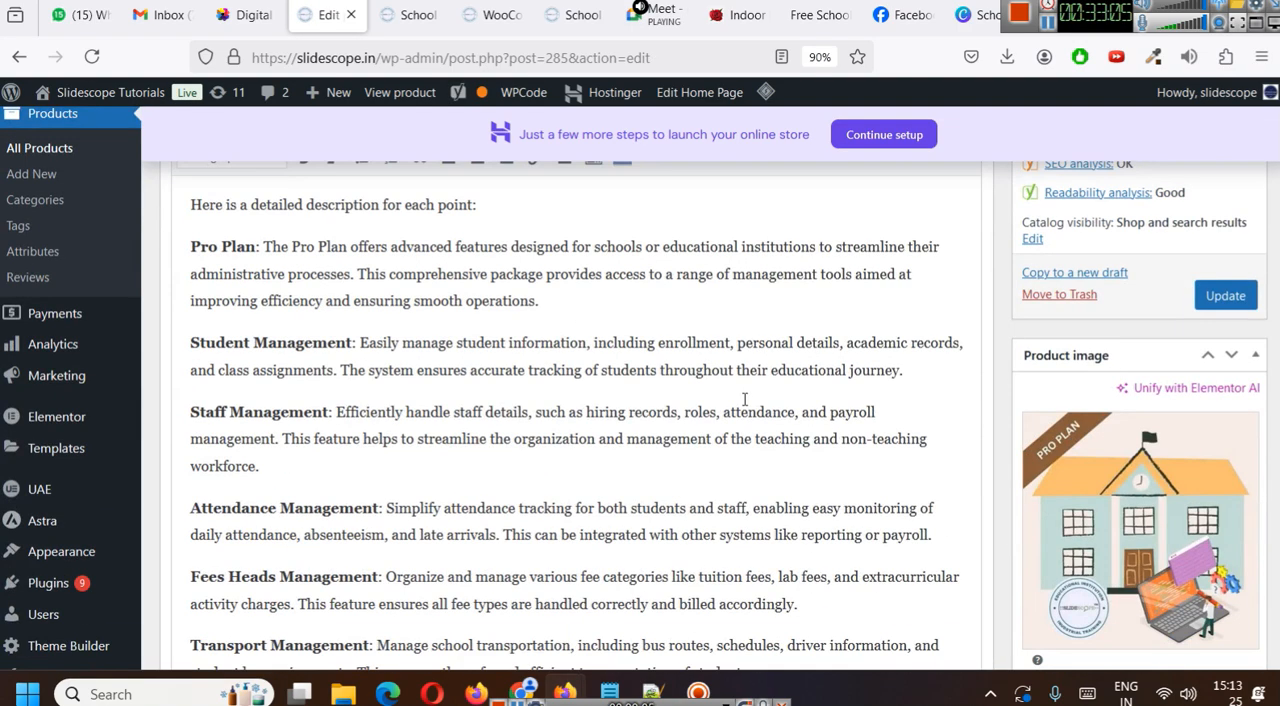
scroll(745, 399, down, 15)
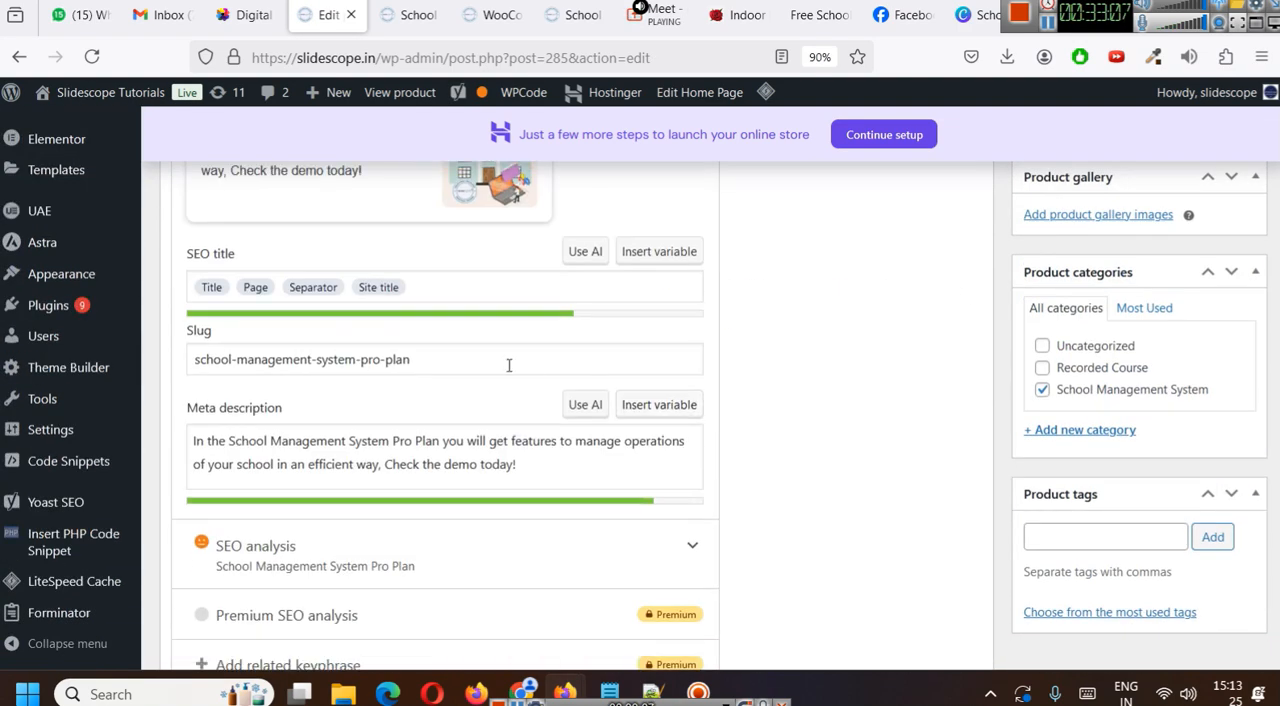
scroll(503, 365, down, 12)
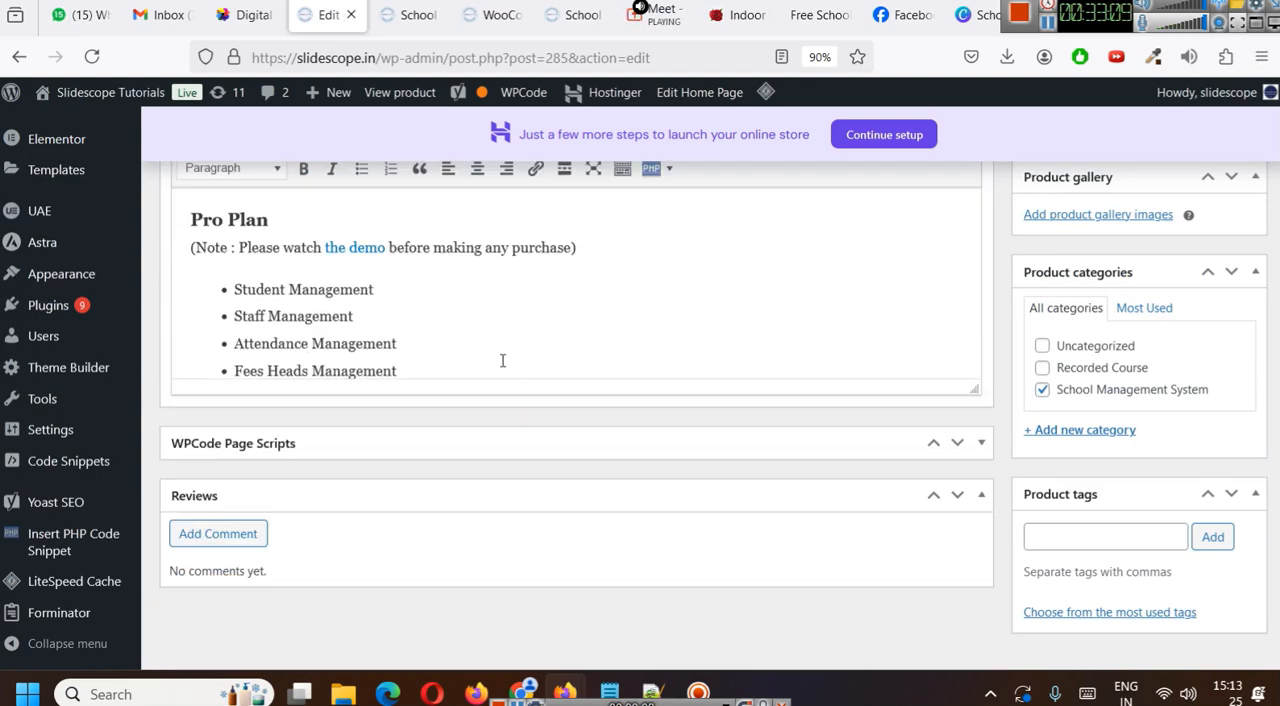
scroll(325, 347, up, 2)
drag(191, 345, 638, 348)
key(ctrl+c)
scroll(638, 348, up, 20)
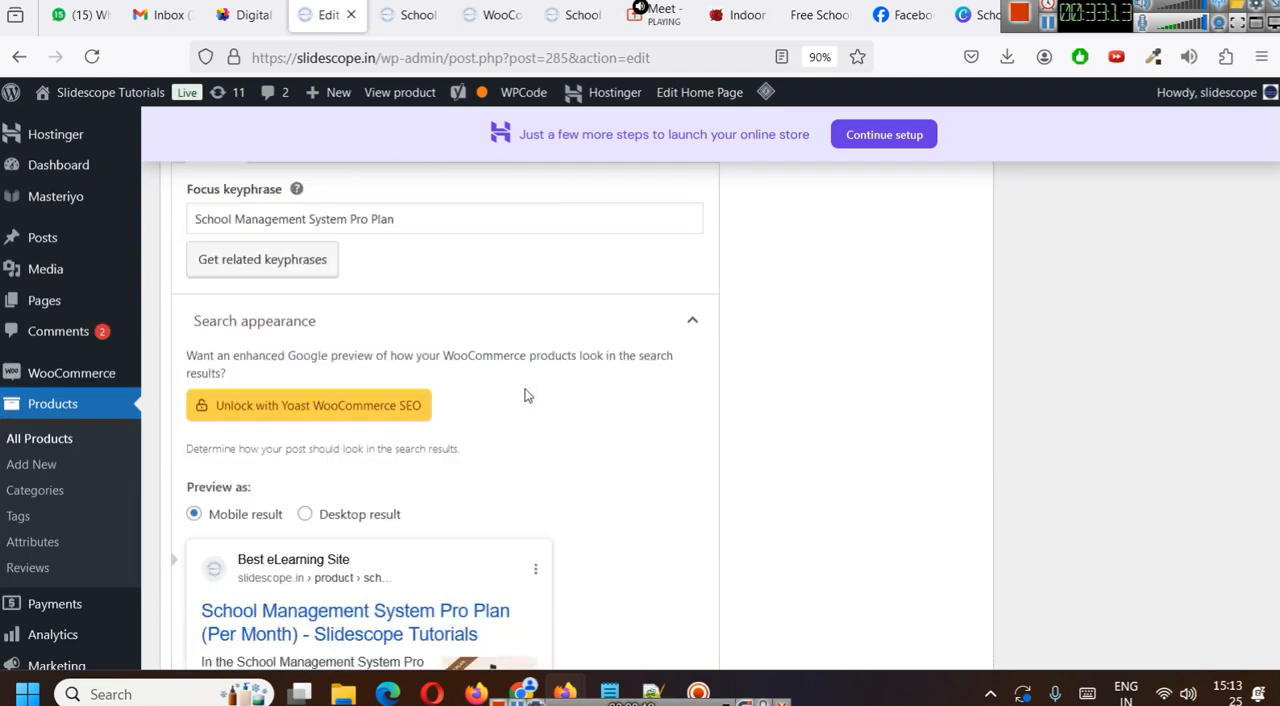
scroll(538, 391, up, 5)
scroll(359, 467, down, 4)
drag(212, 560, 191, 321)
key(BackSpace)
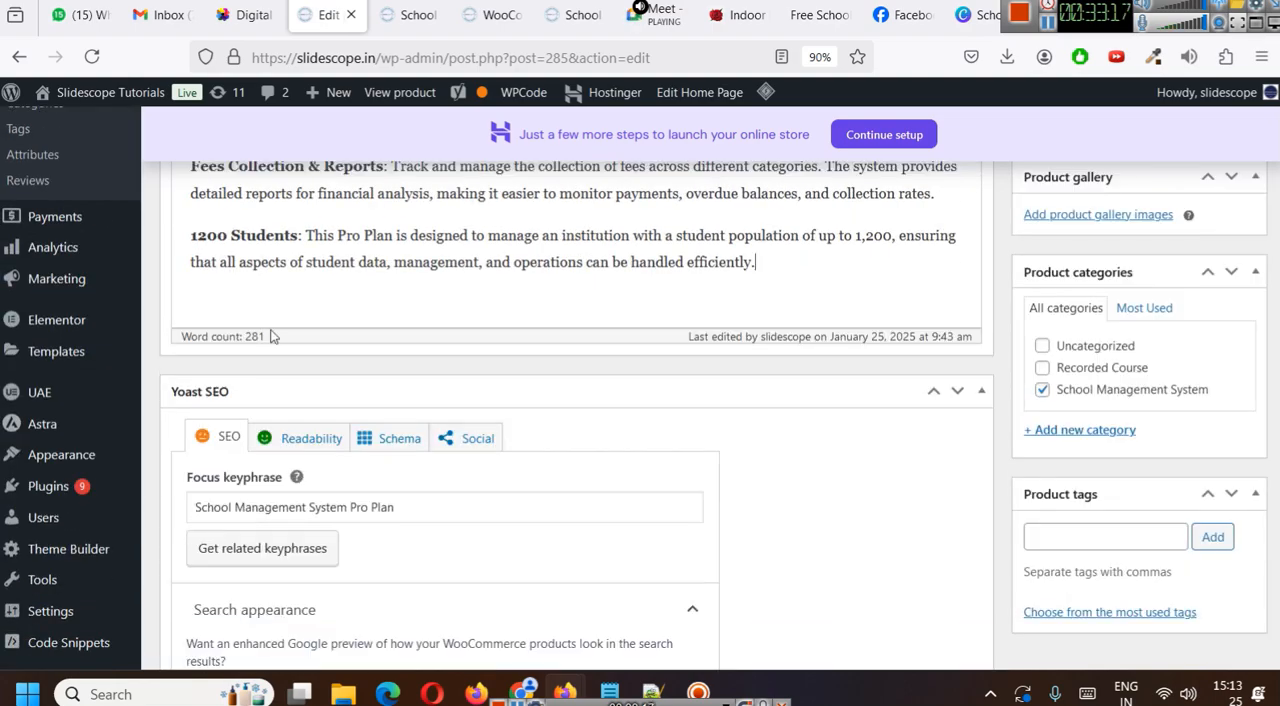
scroll(478, 338, up, 2)
key(Return)
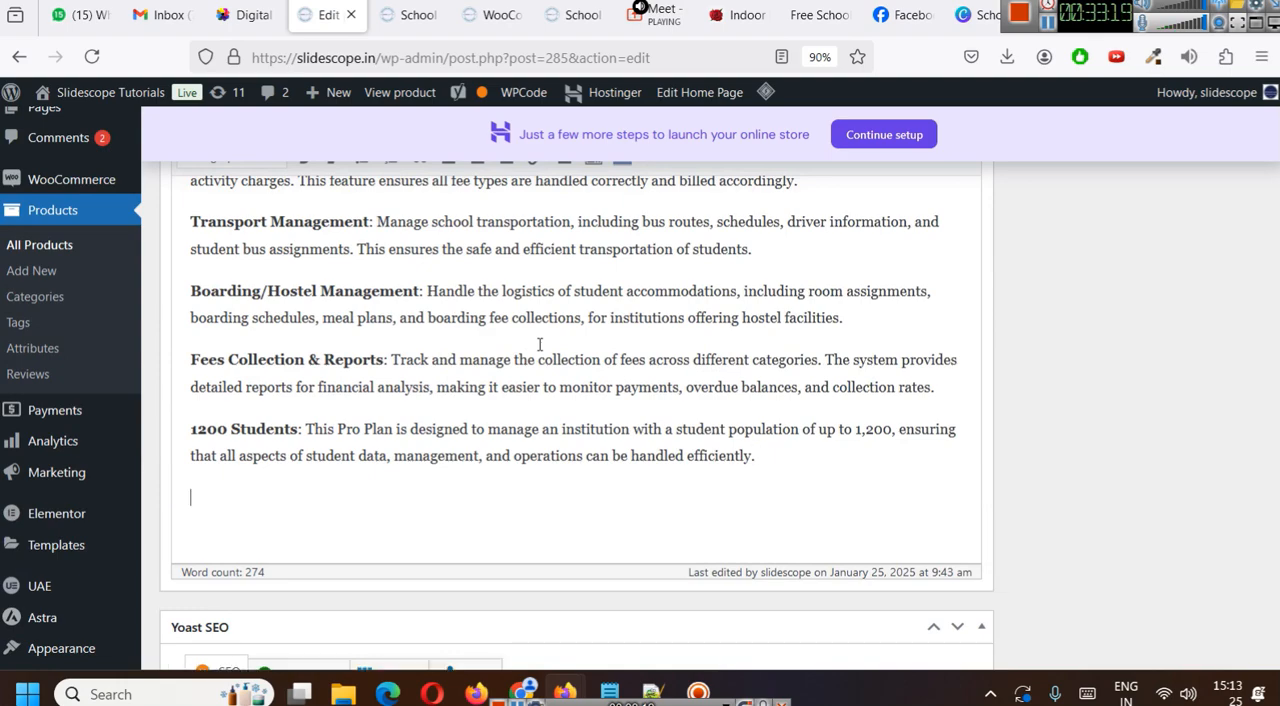
key(ctrl+v)
scroll(789, 461, down, 2)
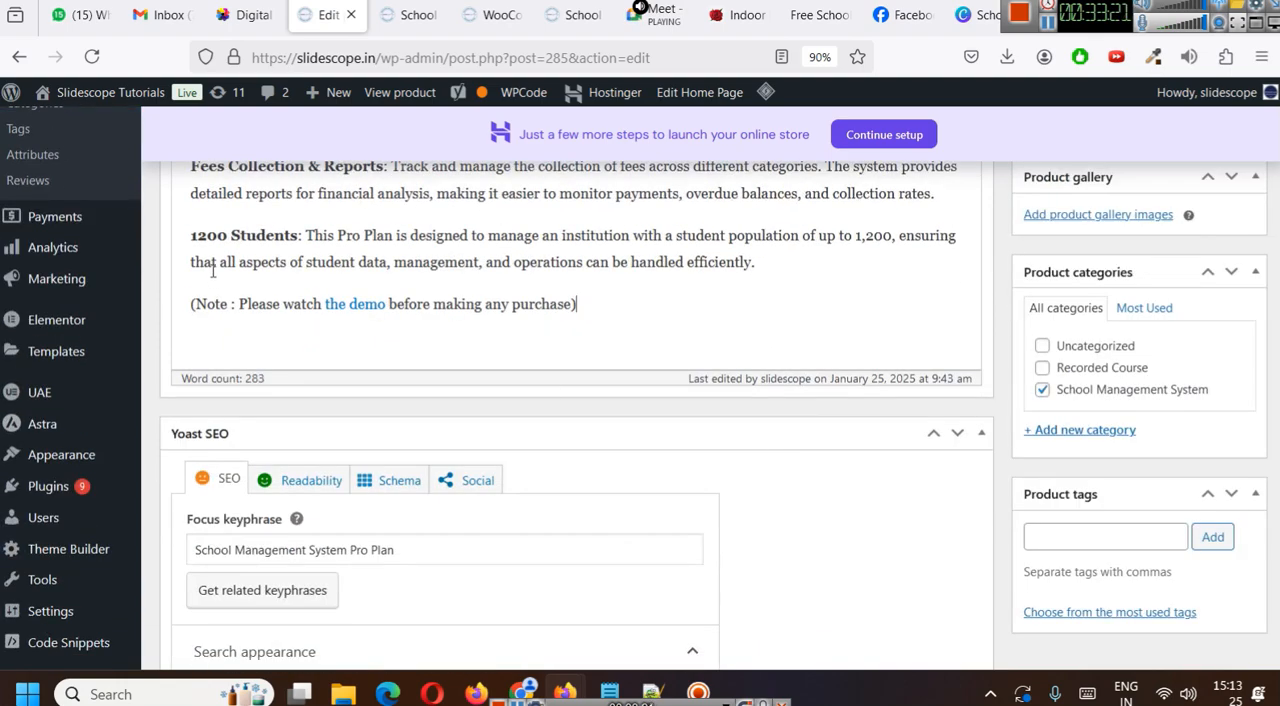
- Set the demo link in the product description's note to open in a new tab and update the product
click(340, 307)
click(456, 334)
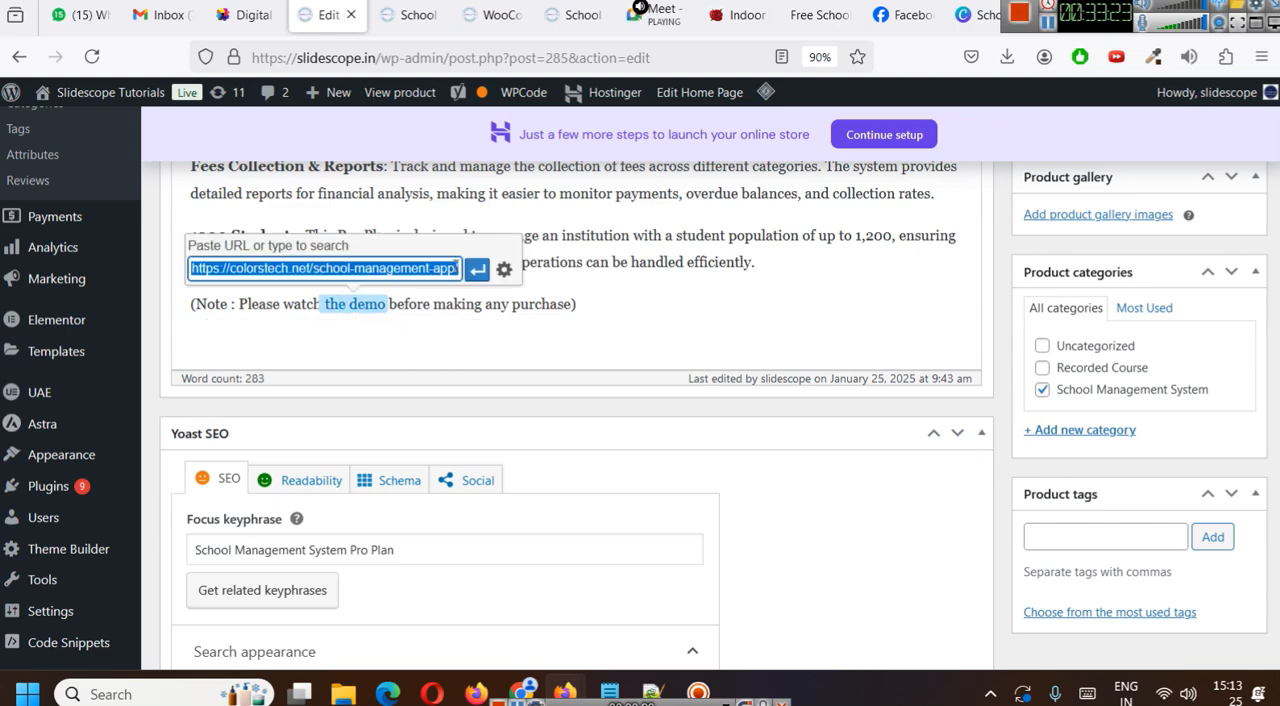
click(503, 270)
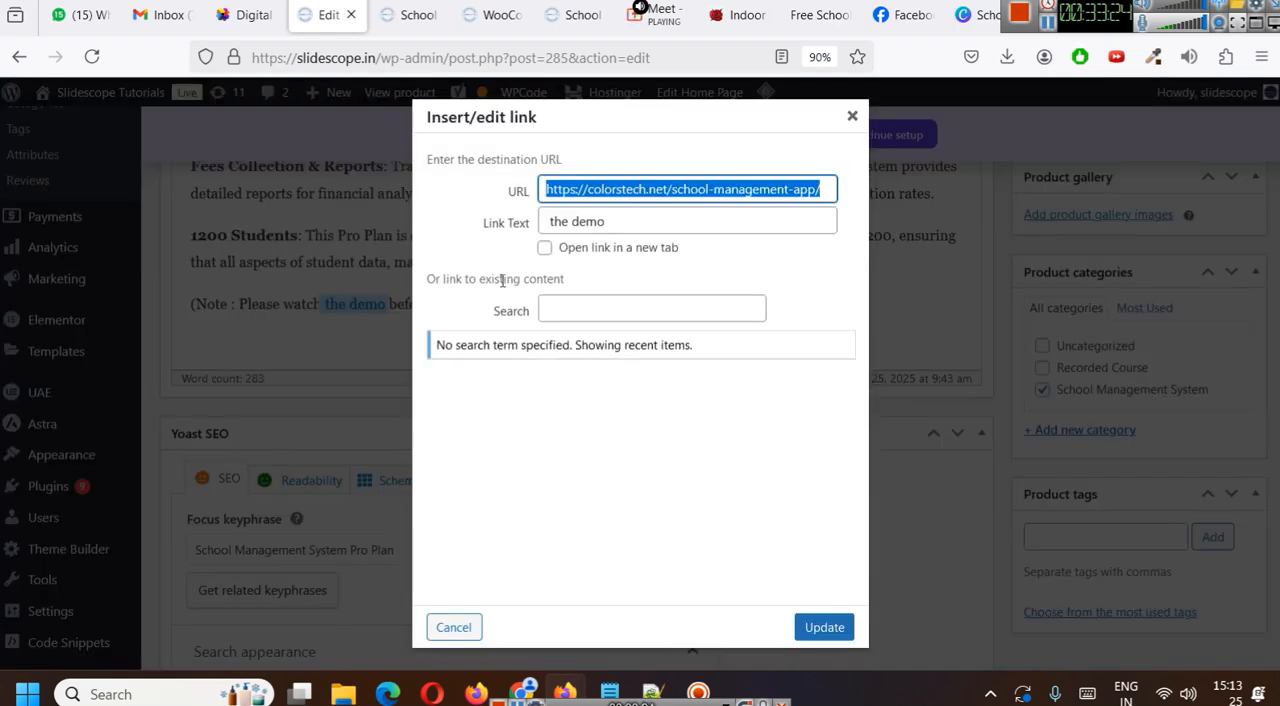
click(580, 250)
click(826, 630)
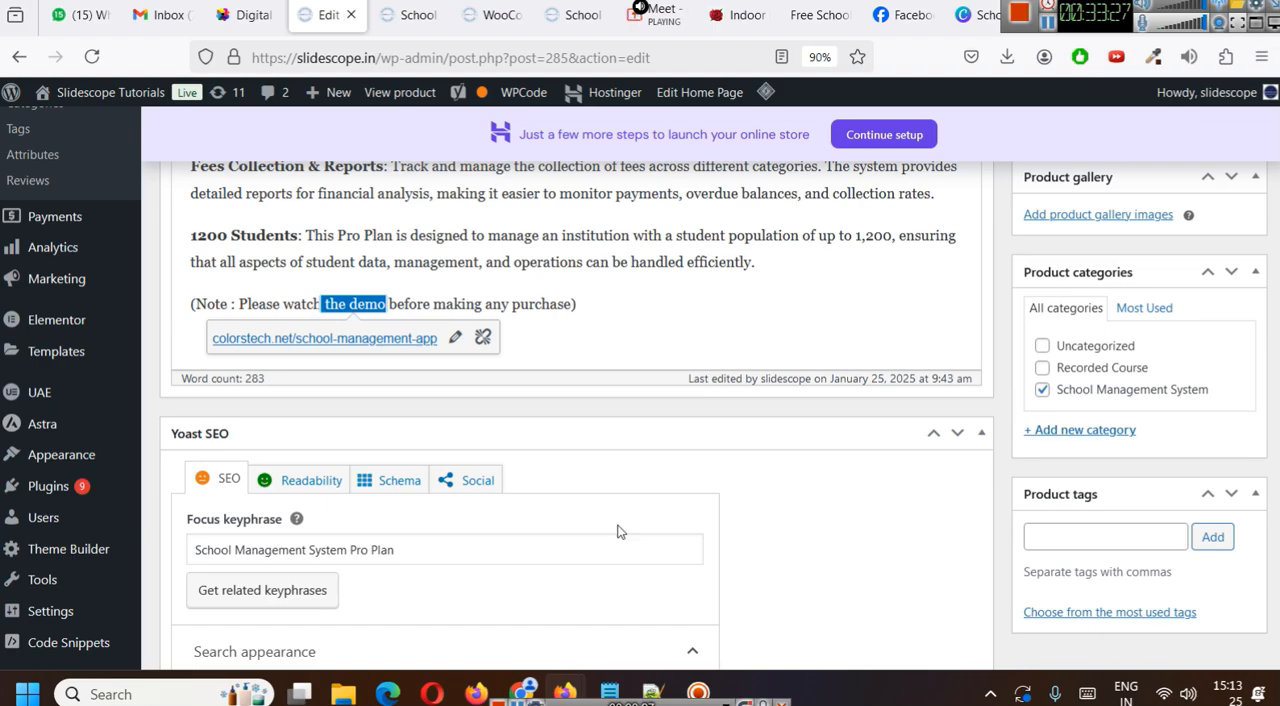
click(657, 315)
scroll(1198, 451, up, 4)
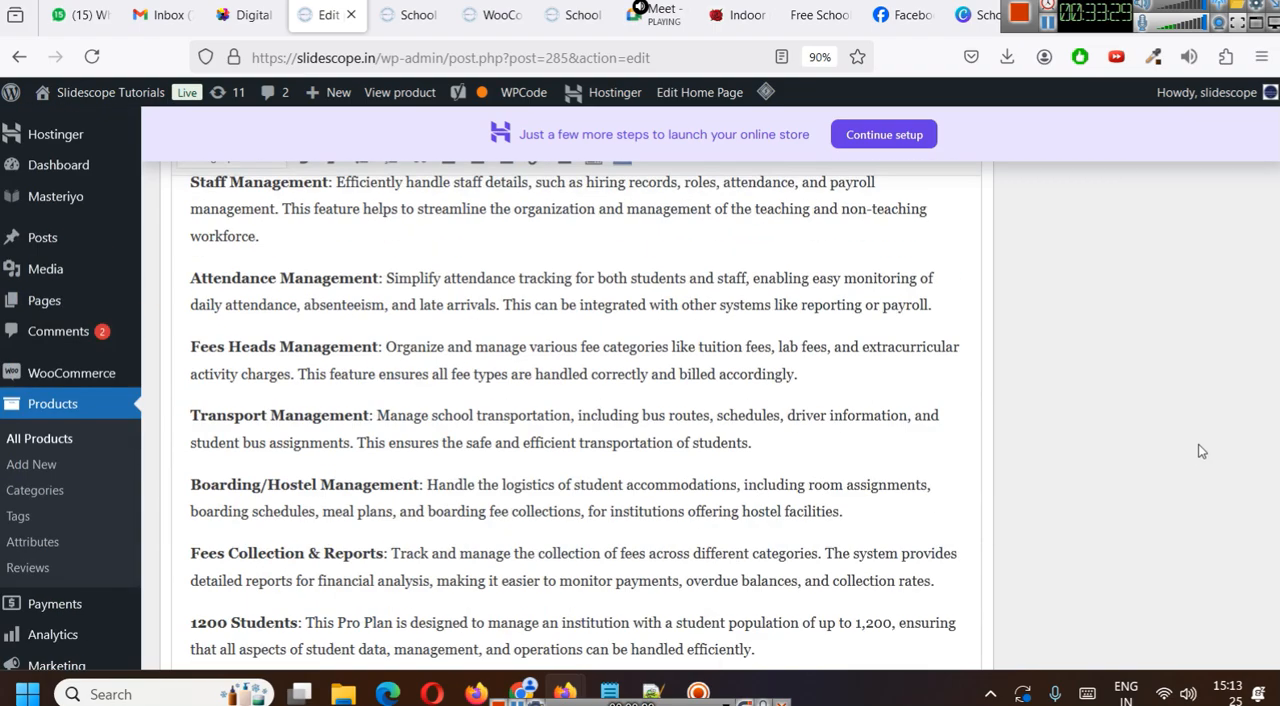
scroll(1201, 451, up, 6)
click(1244, 589)
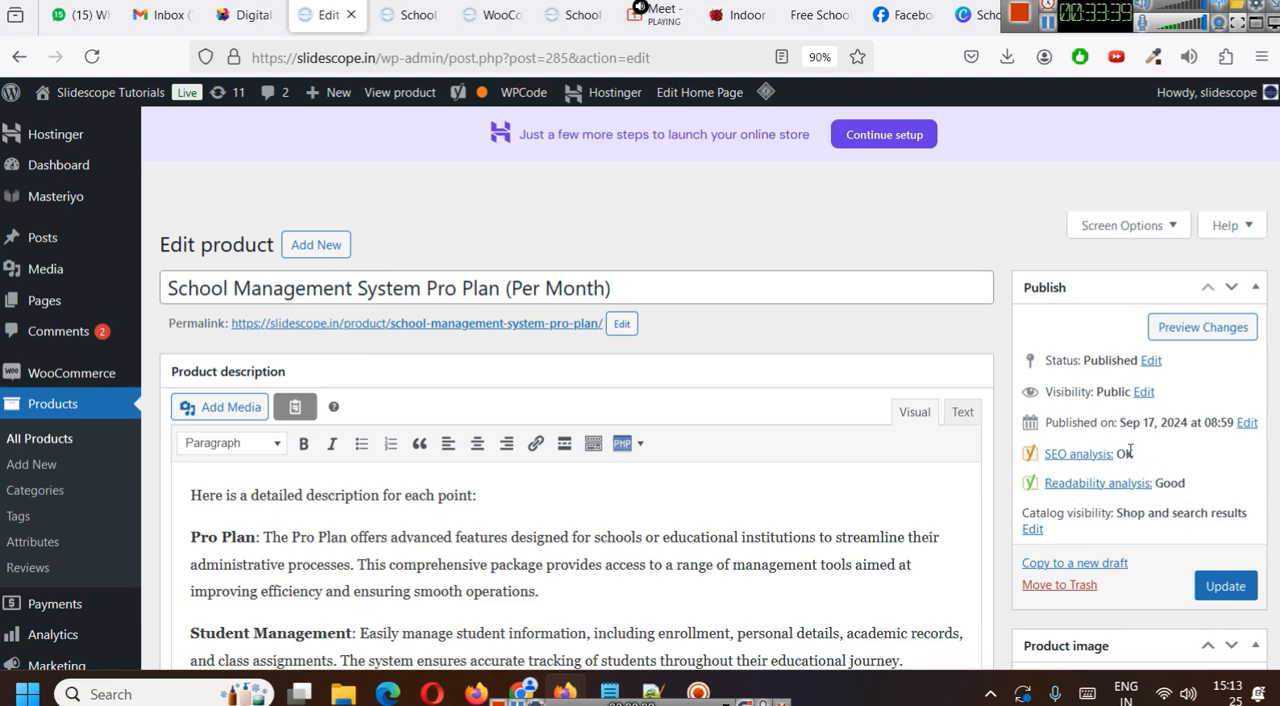
- Expand the product's SEO analysis and review the listed problems and improvements
scroll(766, 462, down, 10)
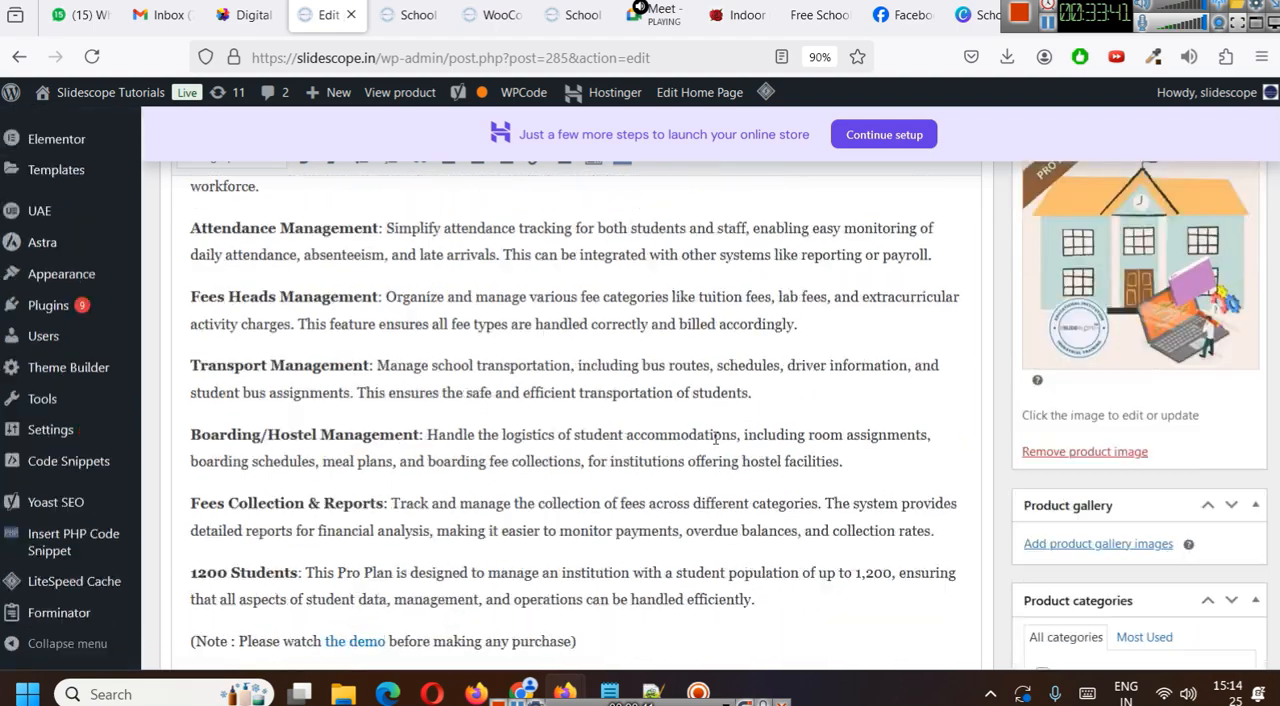
scroll(715, 435, down, 10)
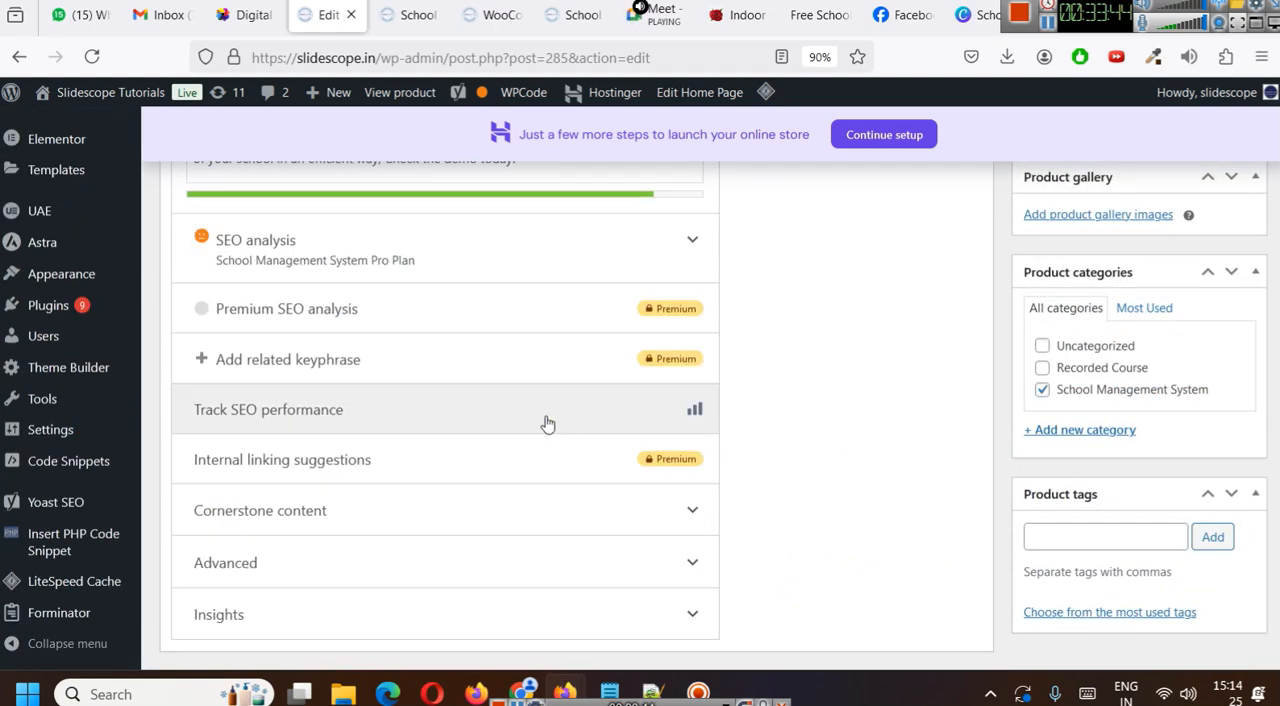
click(628, 262)
scroll(631, 354, down, 1)
scroll(631, 354, down, 2)
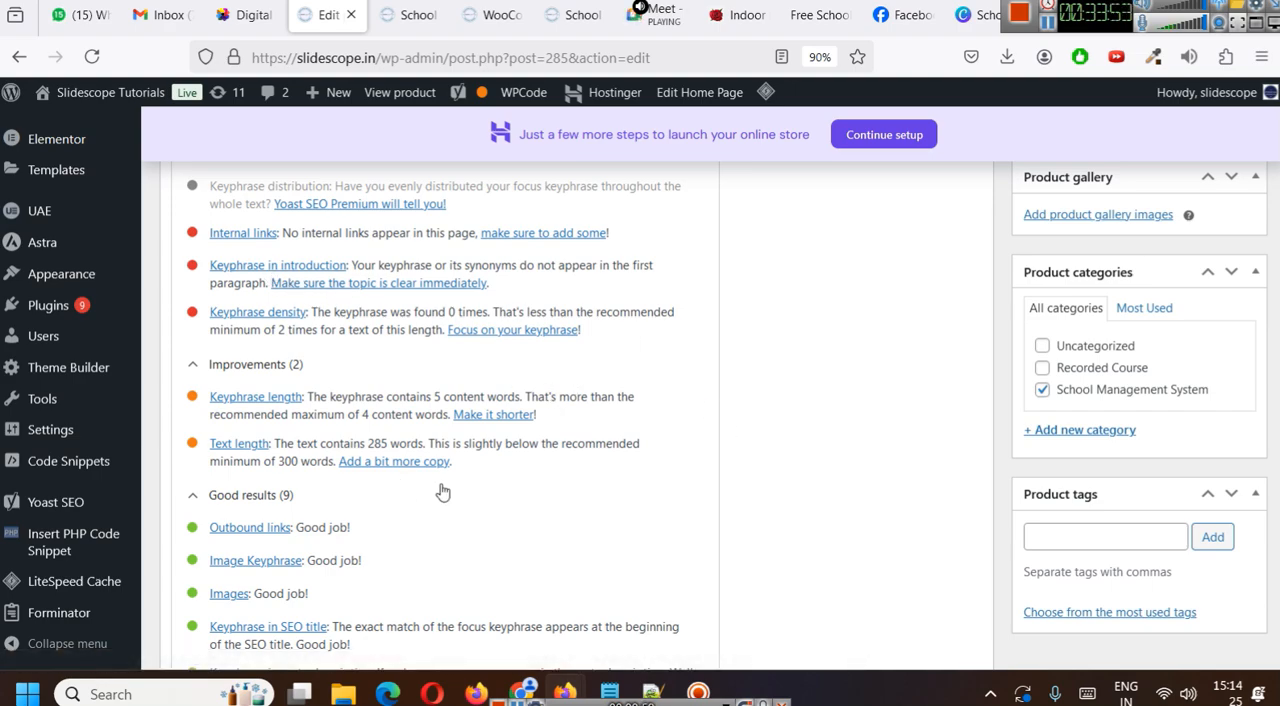
- Change the product description's opening line to "Here is a detailed description of features for School Management System Pro Plan (Per Month):"
scroll(443, 492, up, 15)
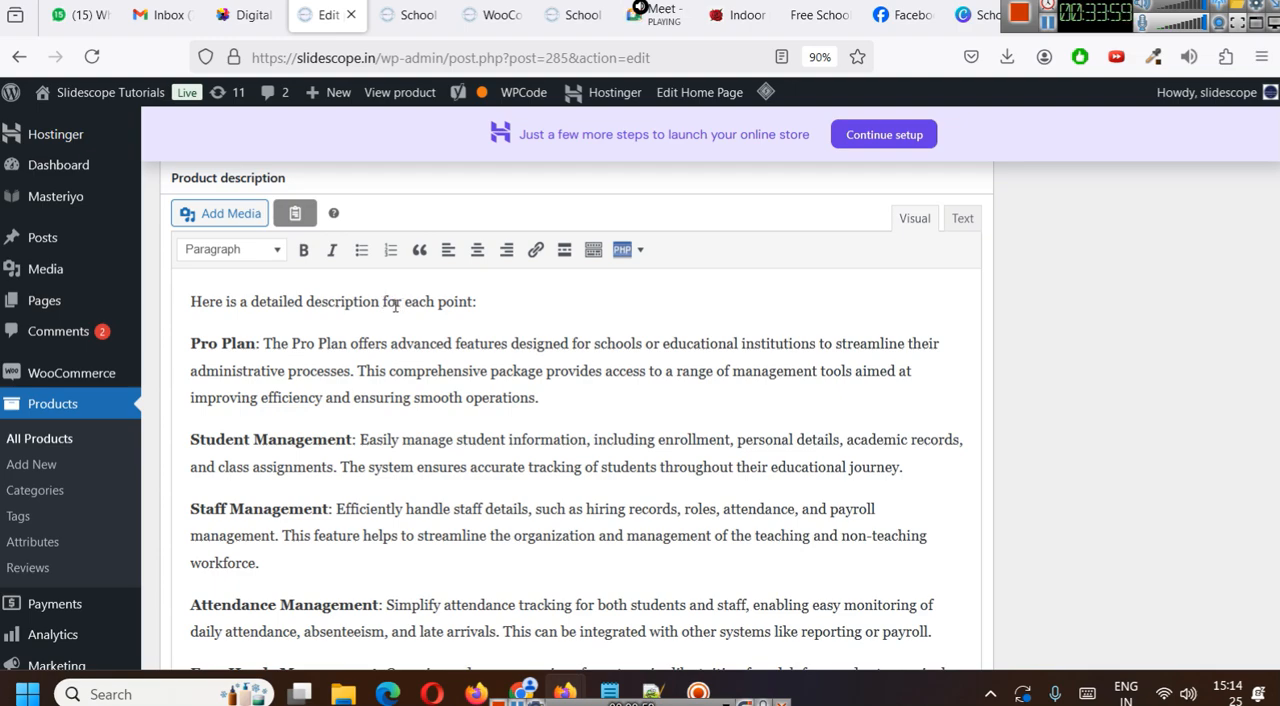
drag(382, 302, 482, 307)
text(of features)
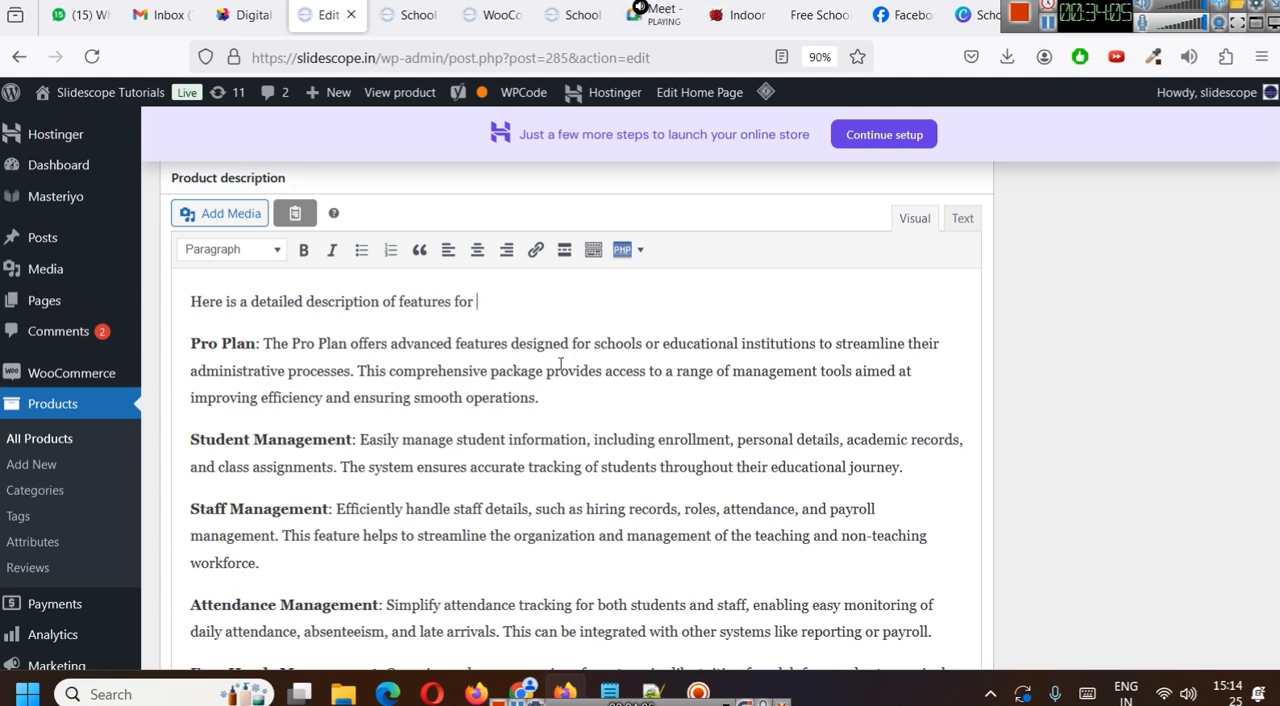
scroll(560, 364, up, 2)
click(251, 288)
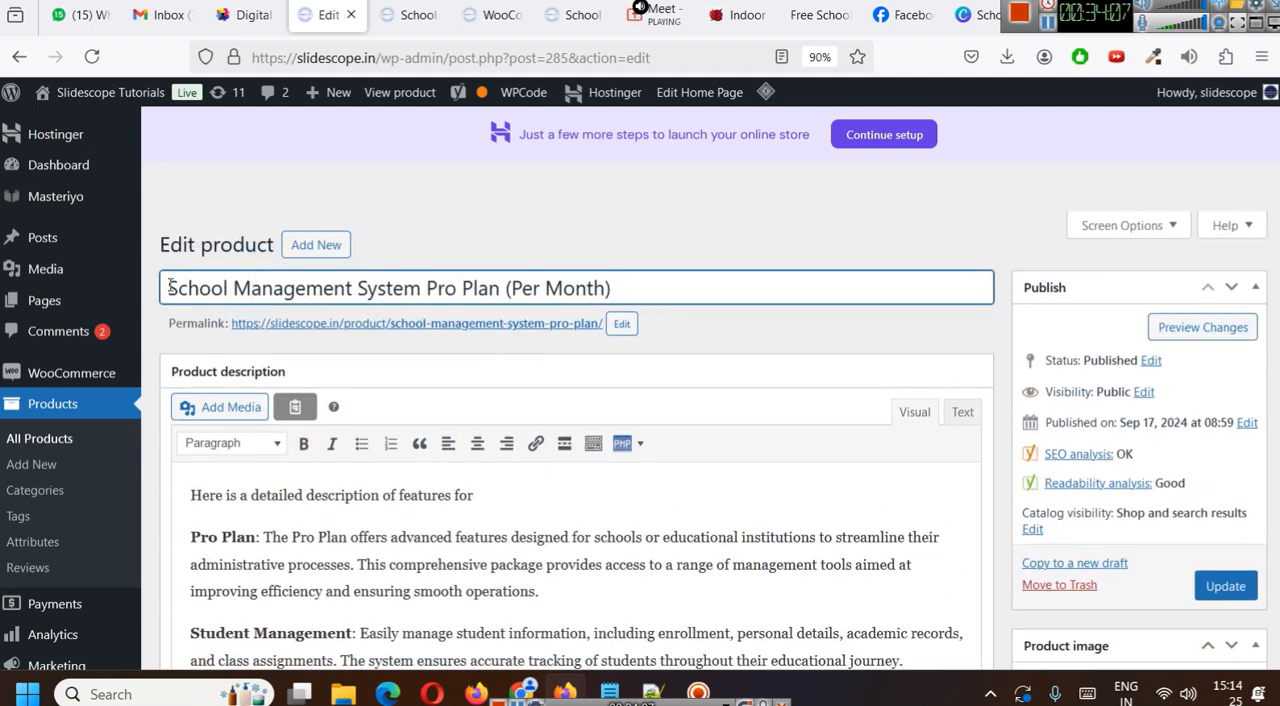
drag(170, 286, 802, 285)
key(ctrl+c)
click(520, 502)
key(ctrl+v)
- Review the product's SEO rating, search result preview, product image details and remaining SEO analysis results
scroll(520, 502, down, 2)
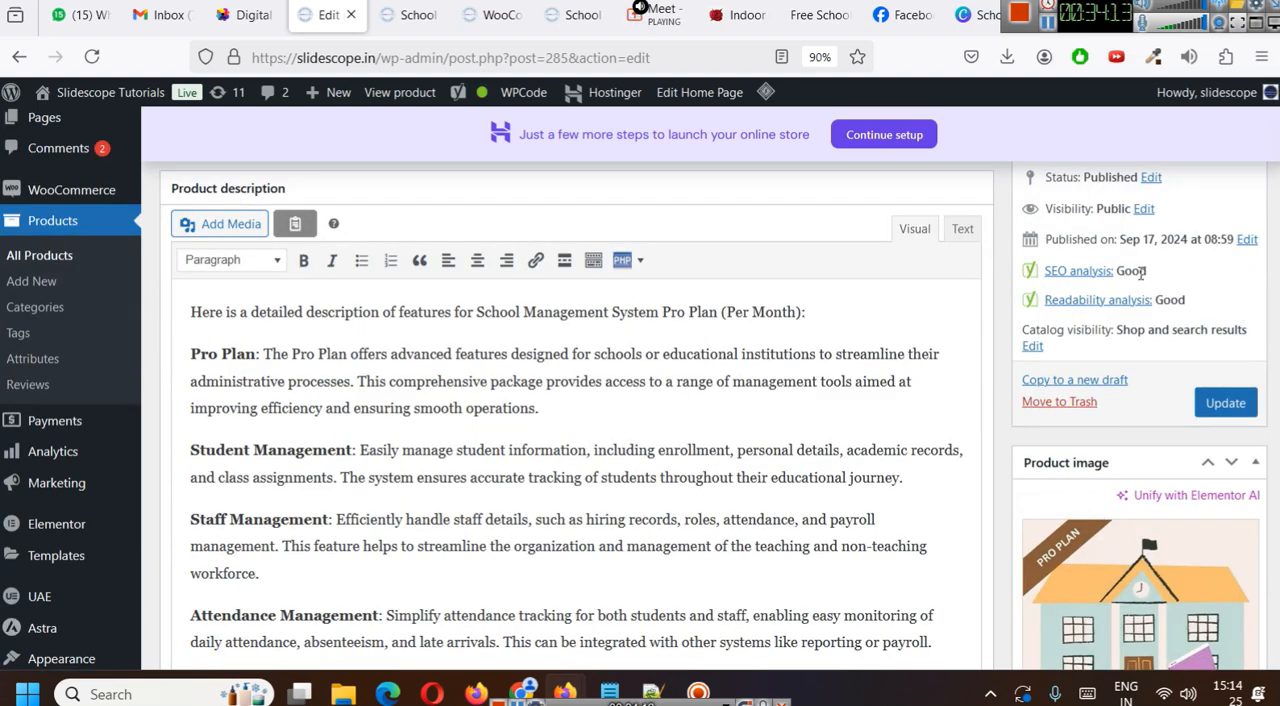
scroll(1139, 273, down, 5)
scroll(674, 353, up, 6)
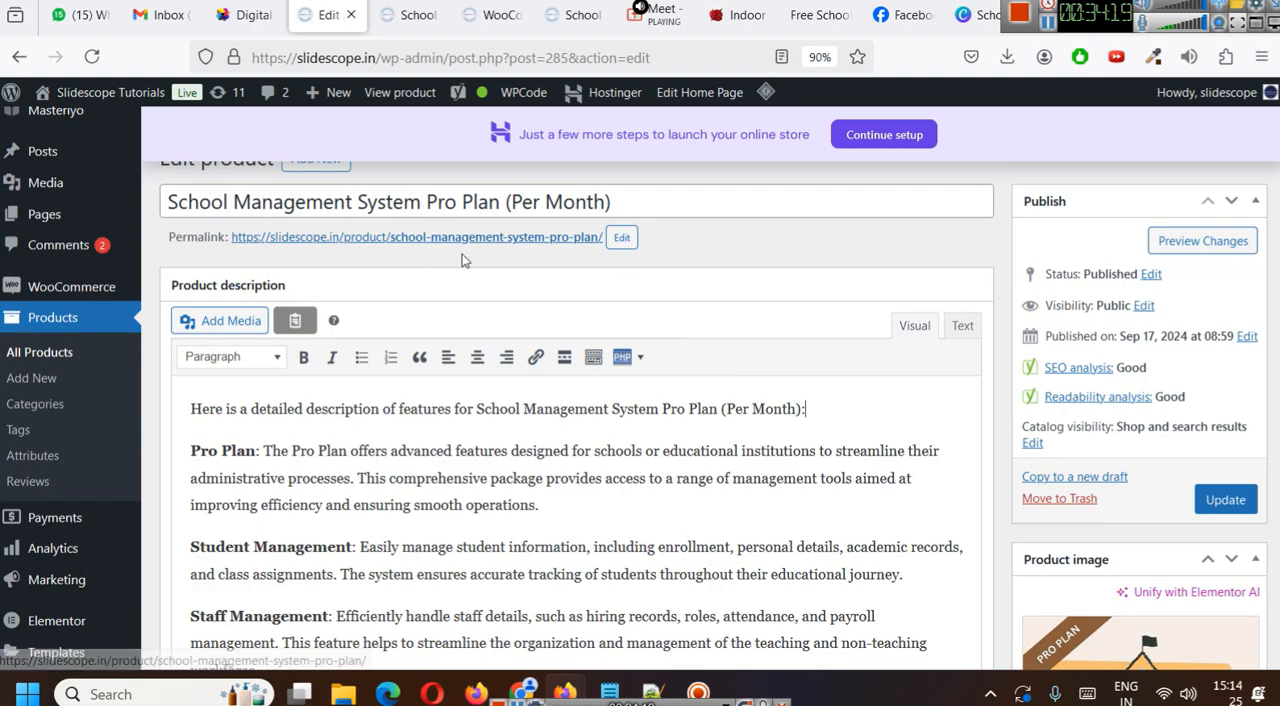
scroll(662, 448, down, 10)
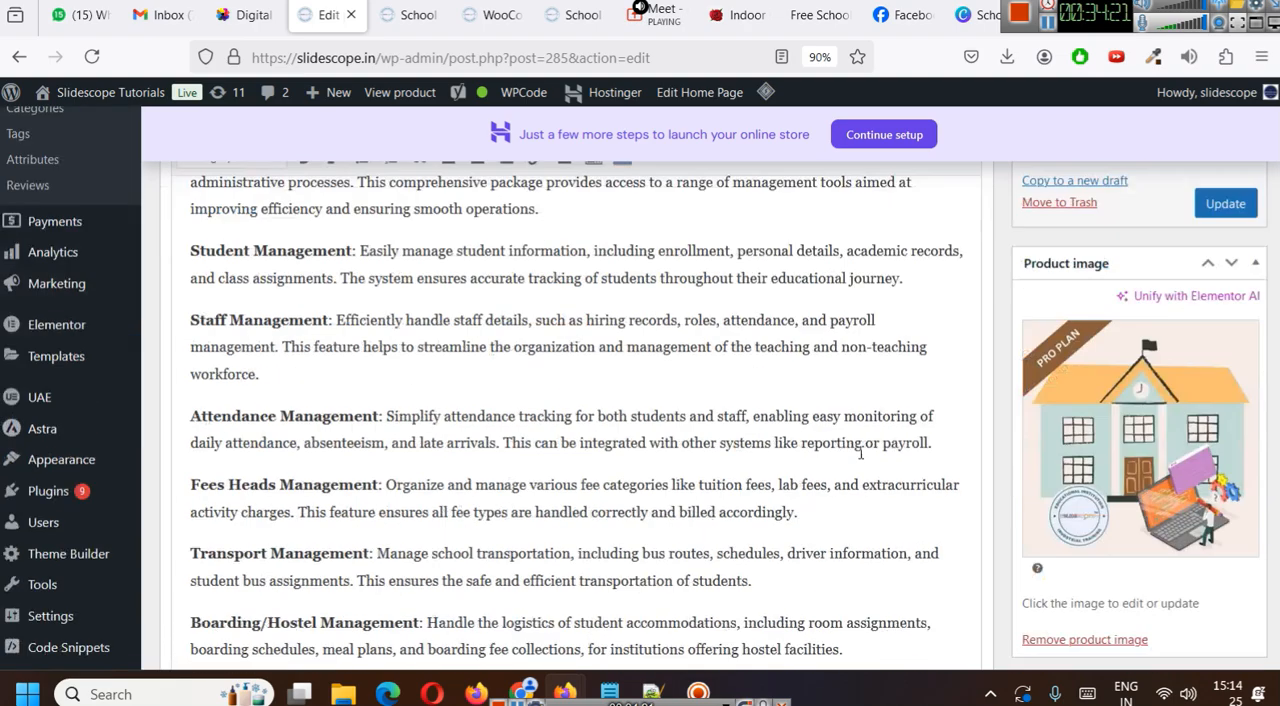
scroll(662, 448, down, 5)
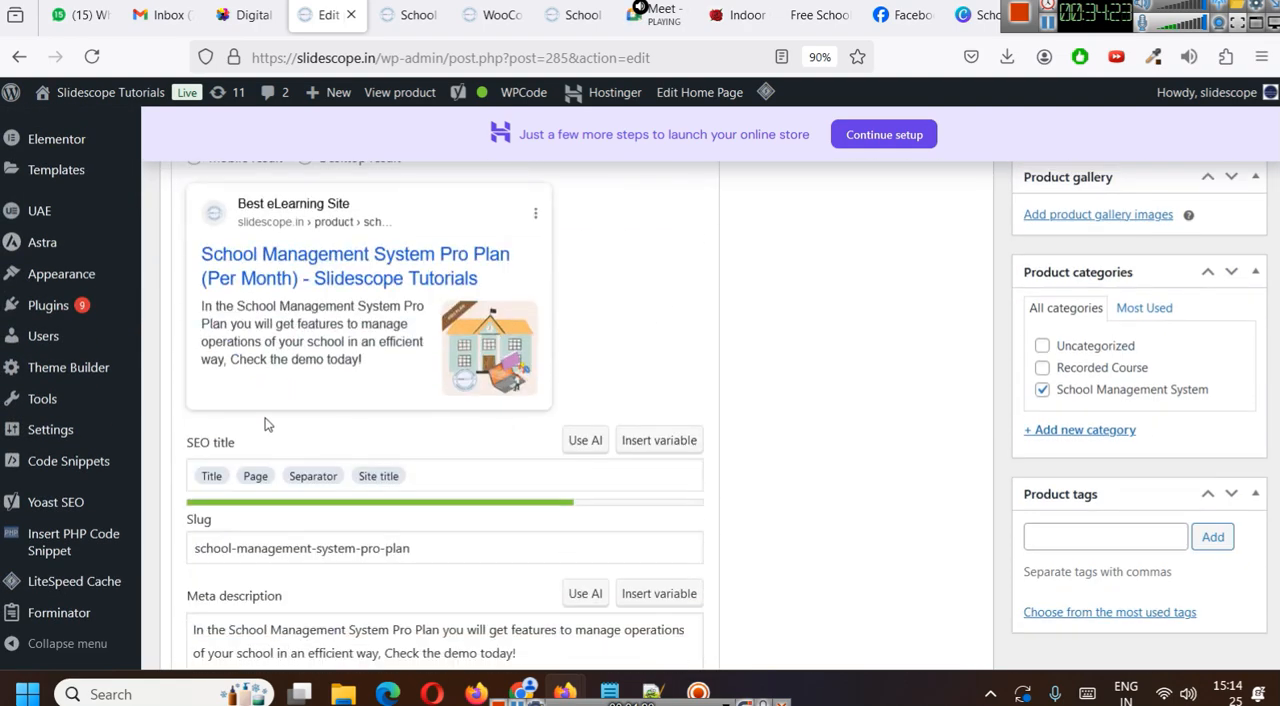
scroll(1000, 430, up, 15)
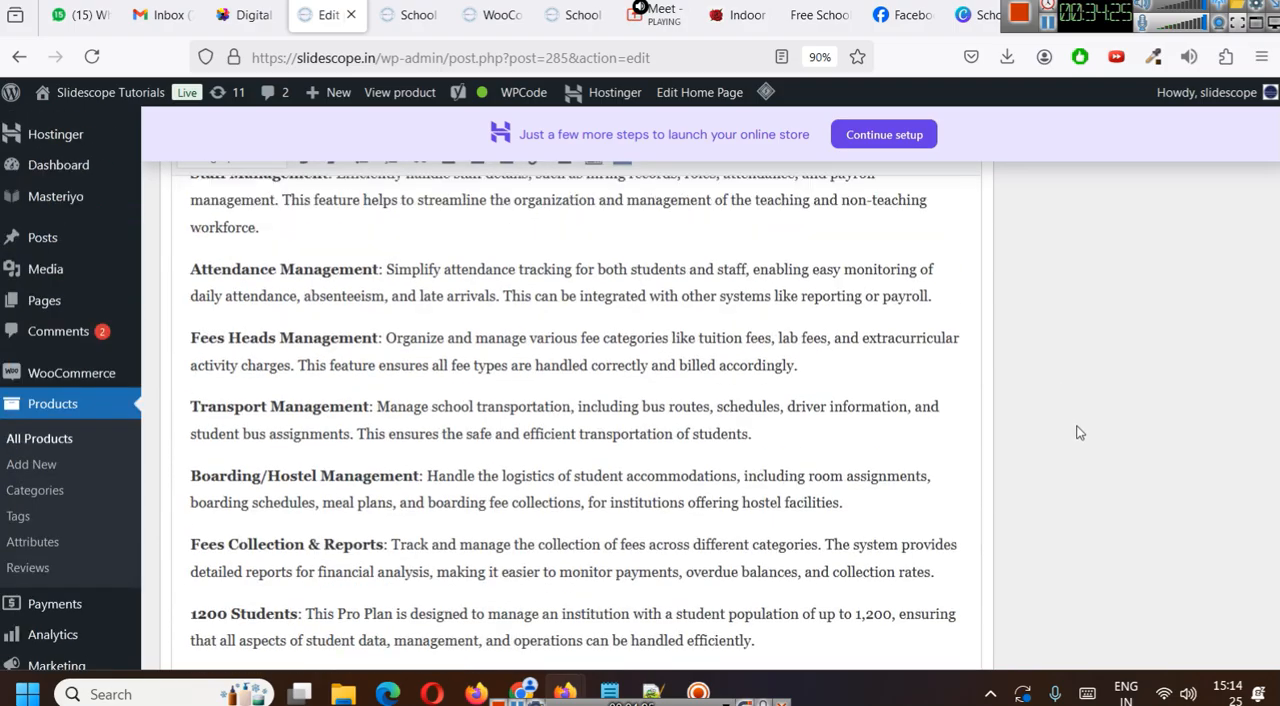
scroll(1080, 425, down, 6)
scroll(1110, 400, up, 2)
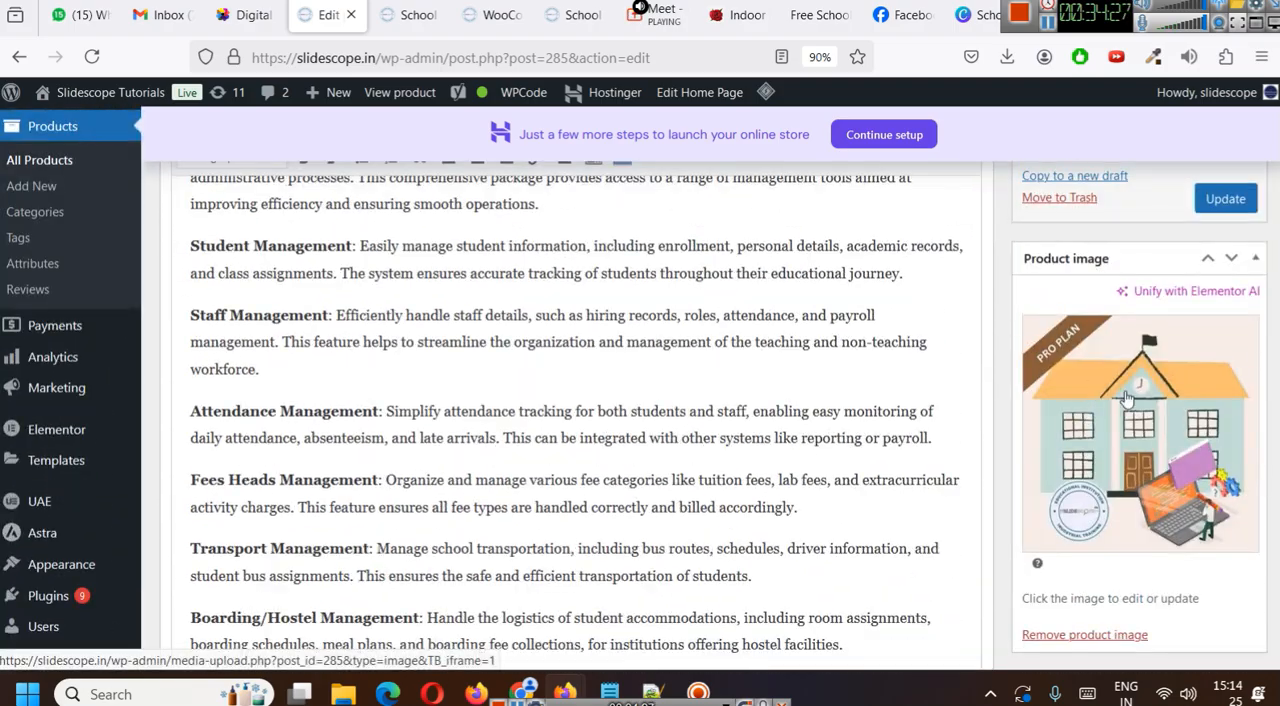
click(1126, 391)
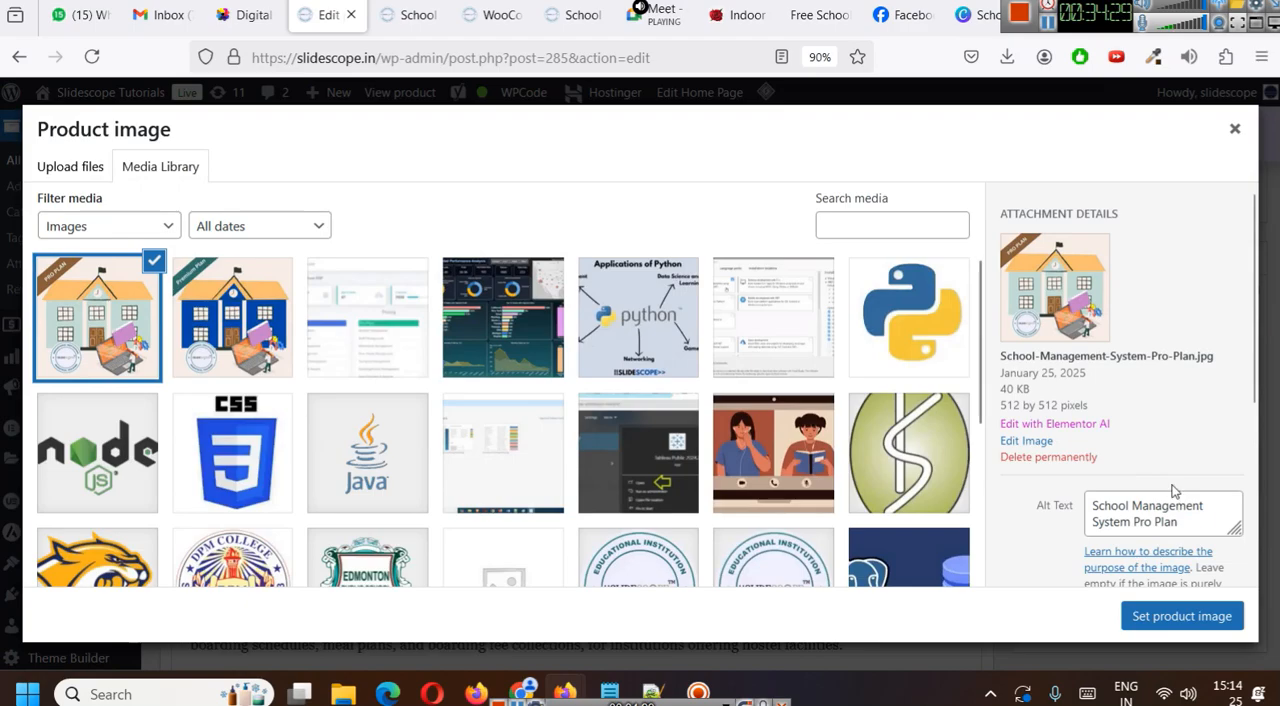
click(1235, 129)
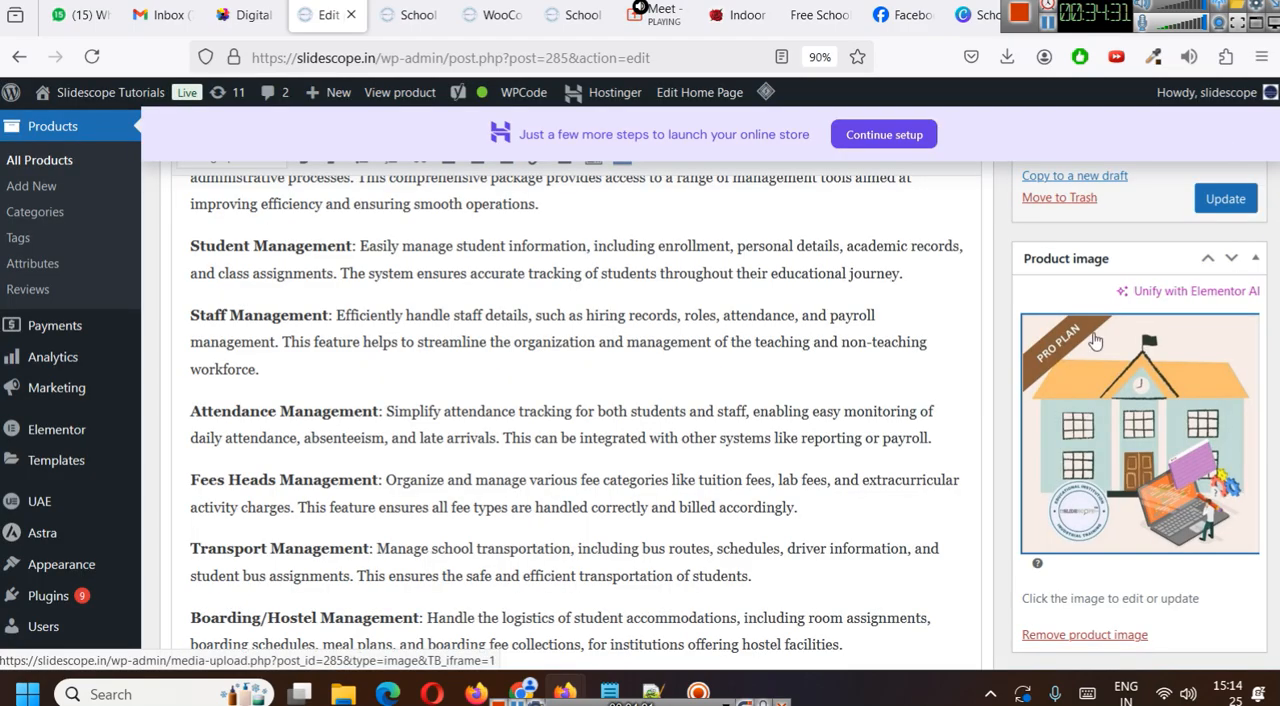
scroll(766, 414, down, 10)
scroll(430, 380, down, 3)
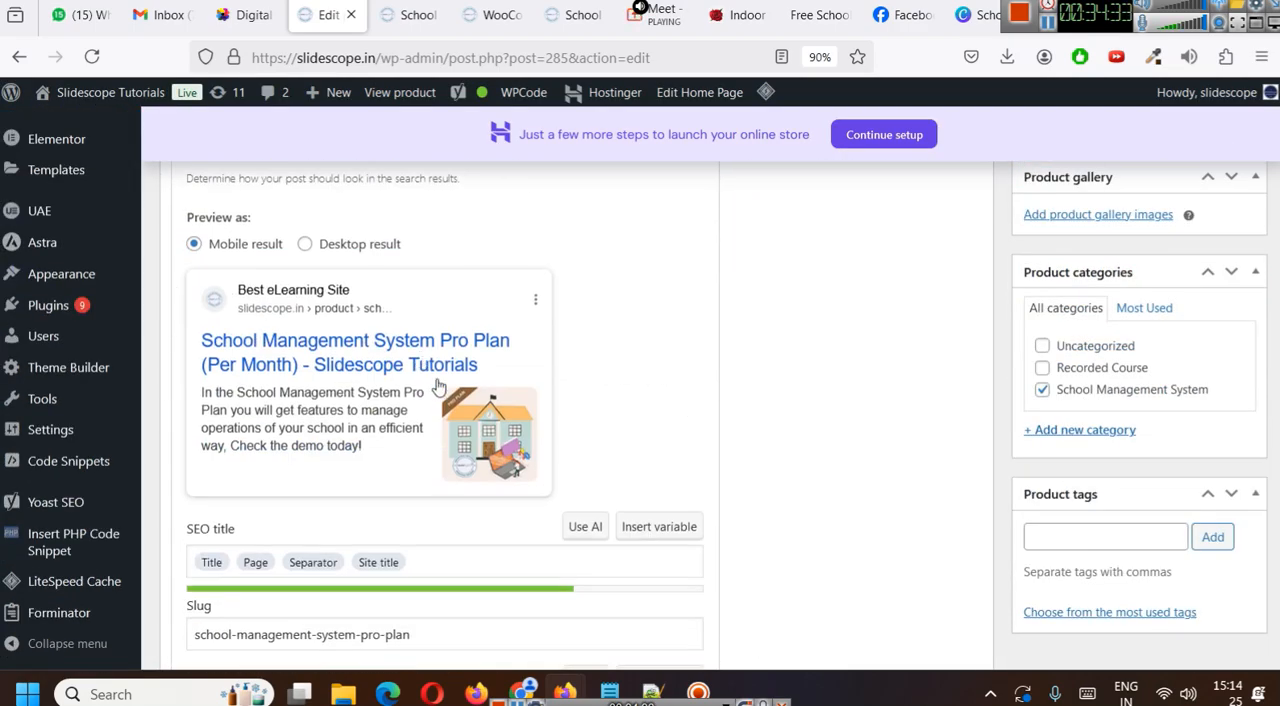
scroll(437, 374, down, 4)
scroll(438, 386, down, 1)
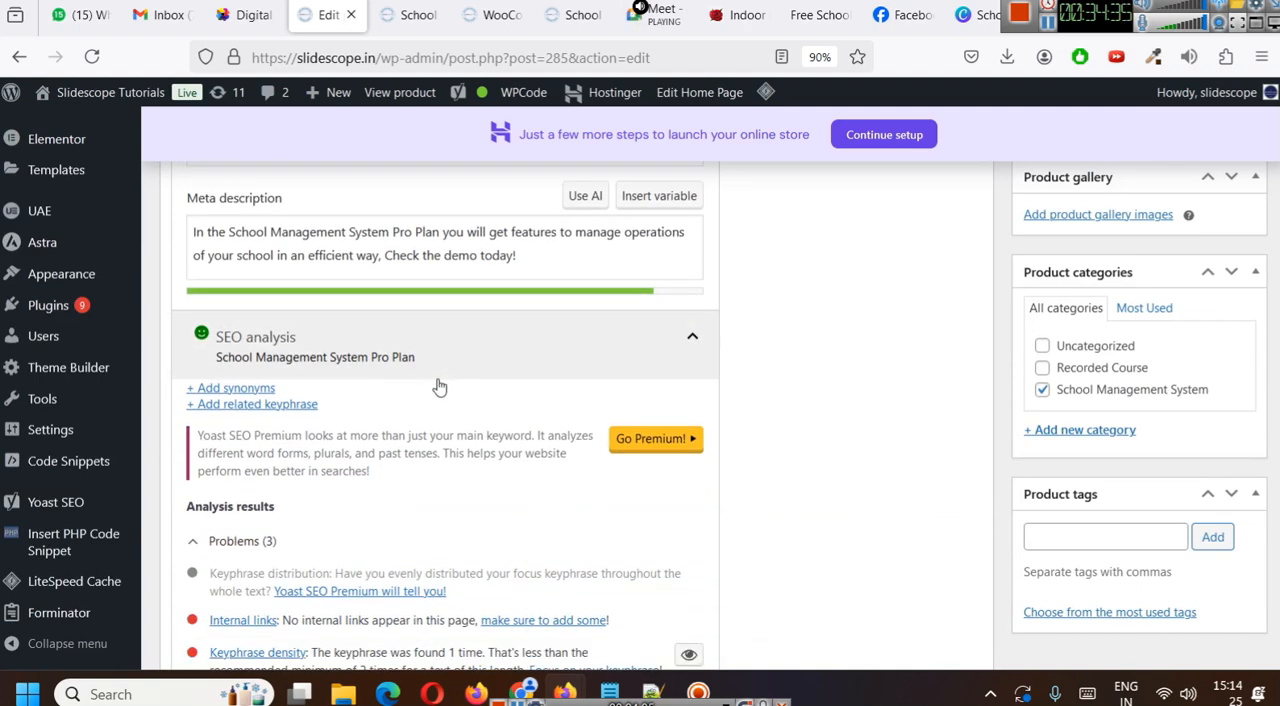
scroll(464, 400, down, 2)
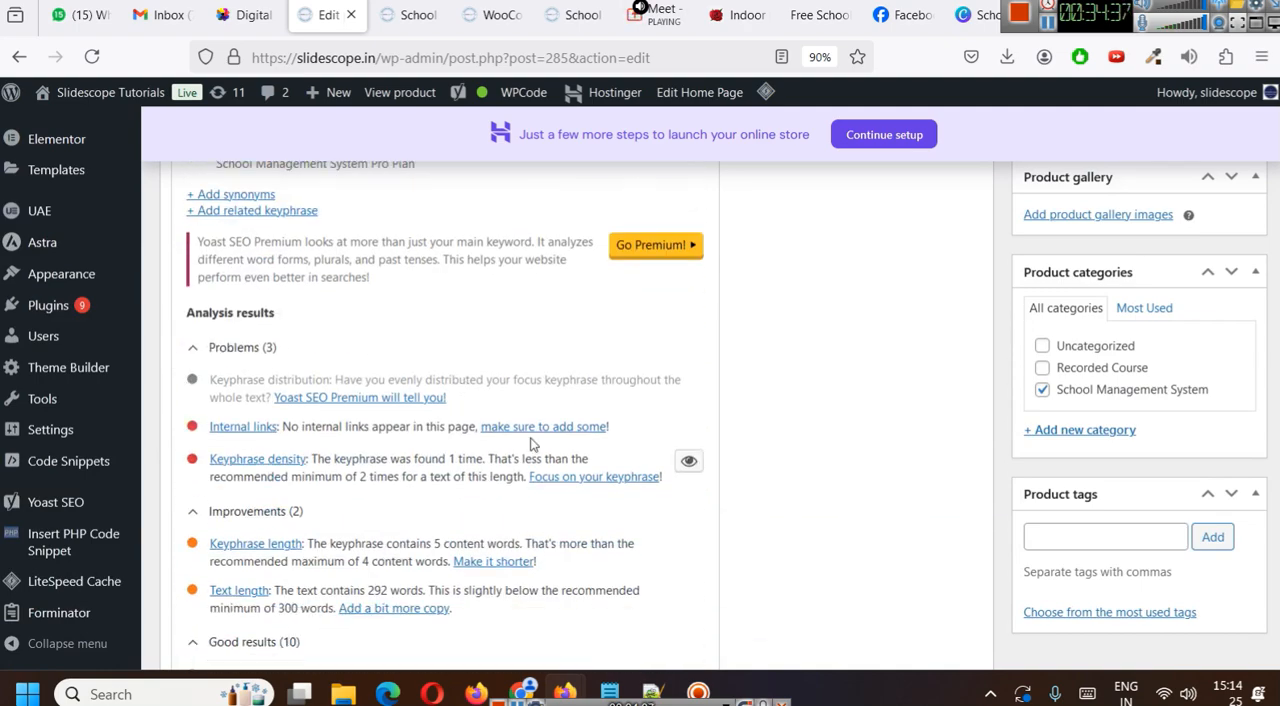
- Update the product and open its public page in a new tab to check the image, demo note and description
scroll(210, 410, up, 15)
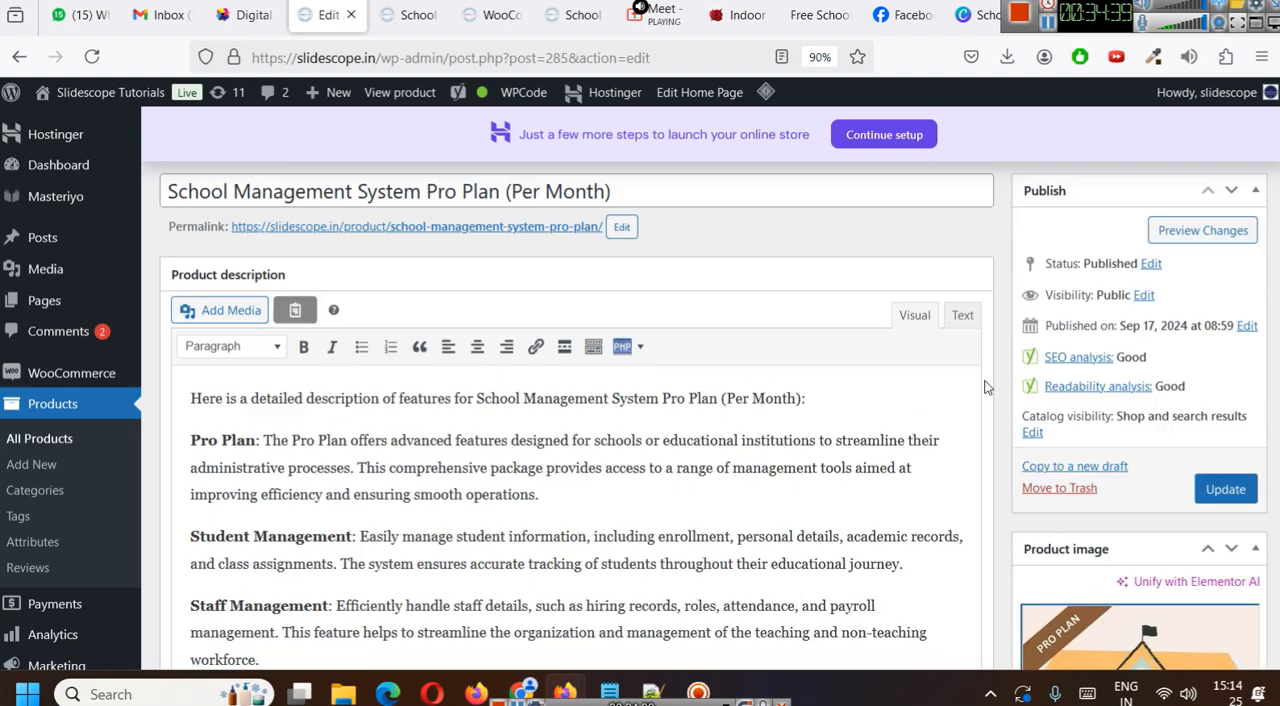
click(1226, 488)
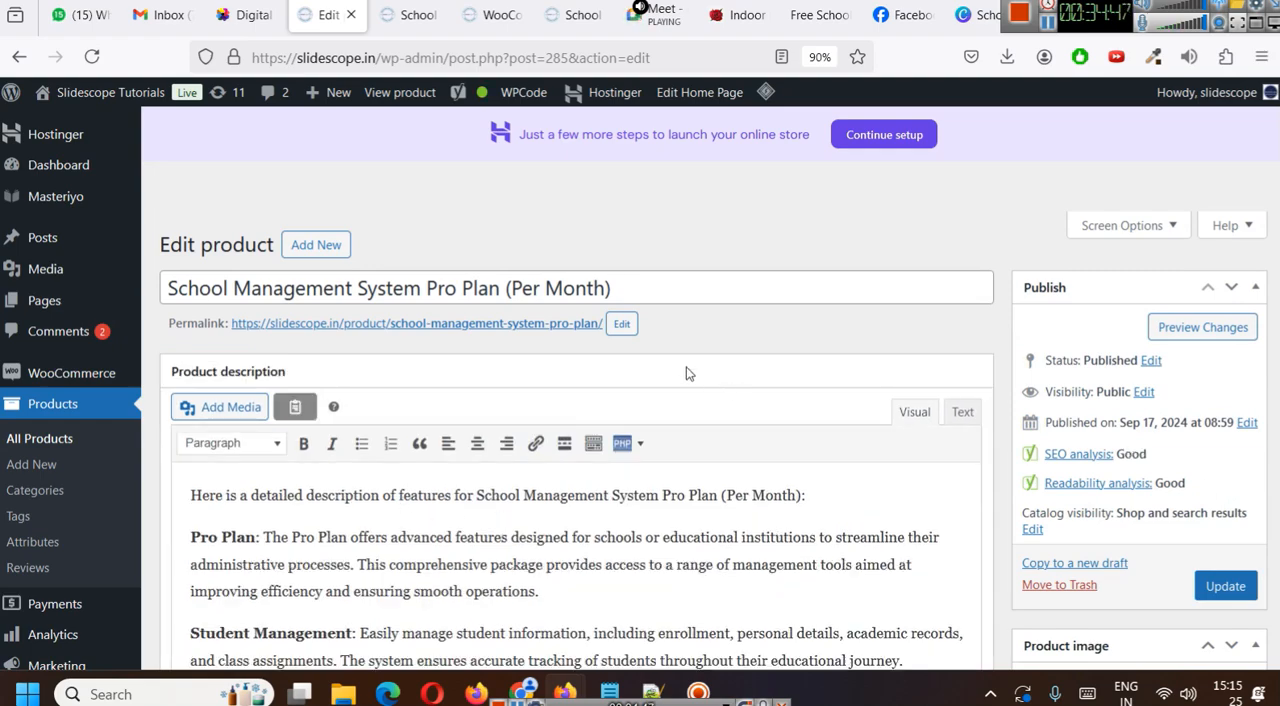
middle_click(585, 334)
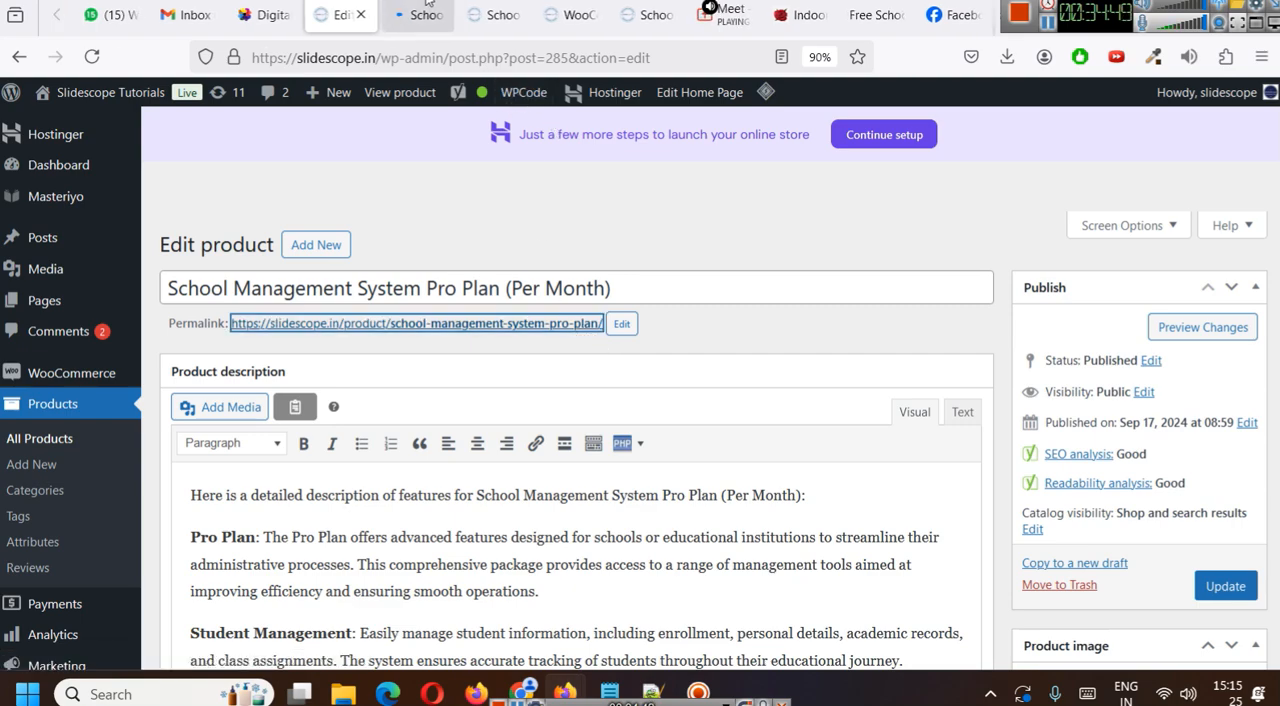
click(413, 18)
scroll(909, 366, down, 3)
scroll(757, 420, up, 3)
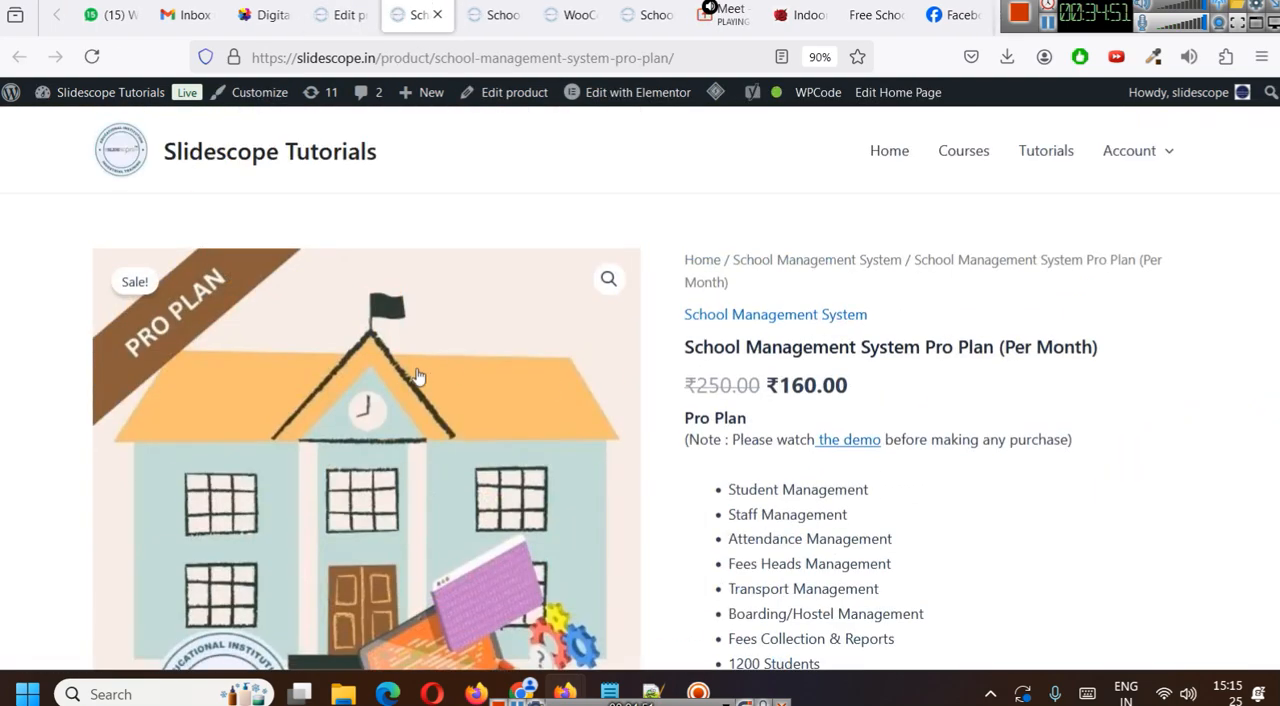
scroll(390, 380, down, 3)
scroll(263, 350, down, 1)
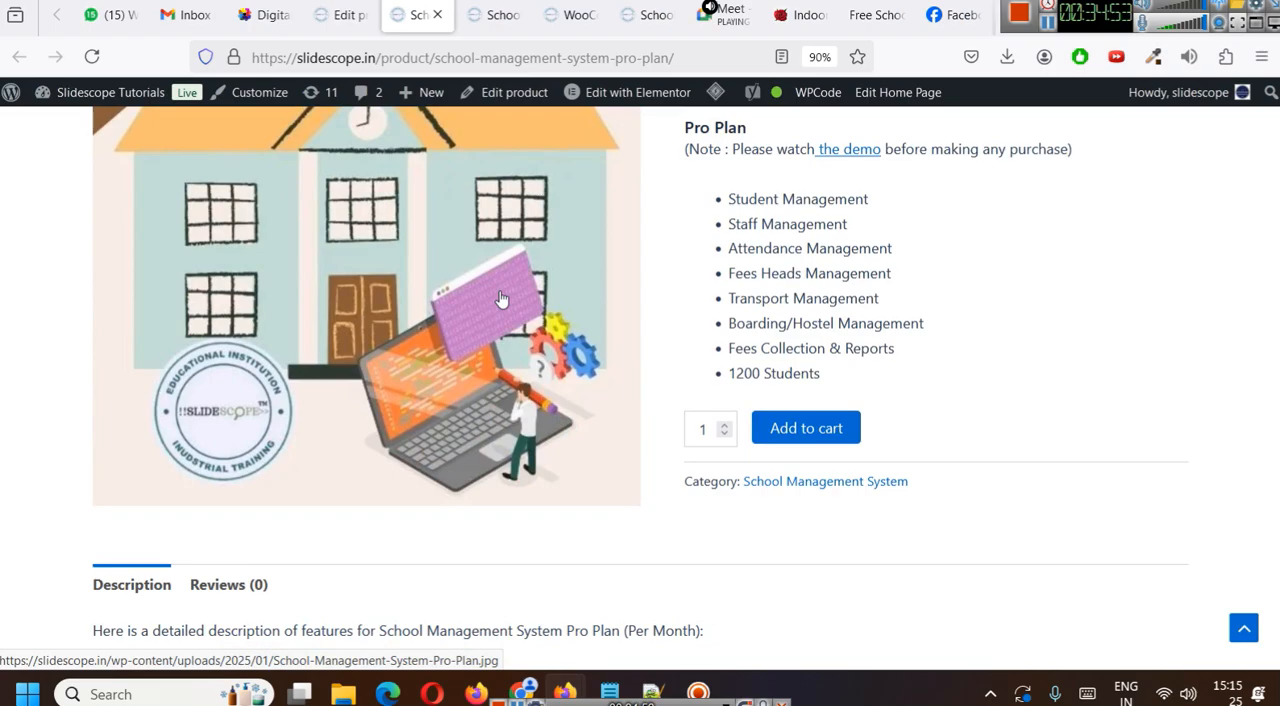
- Return to the Pro Plan product editor and select school-man-screen-shot.png from the media library for the product gallery
scroll(495, 302, down, 3)
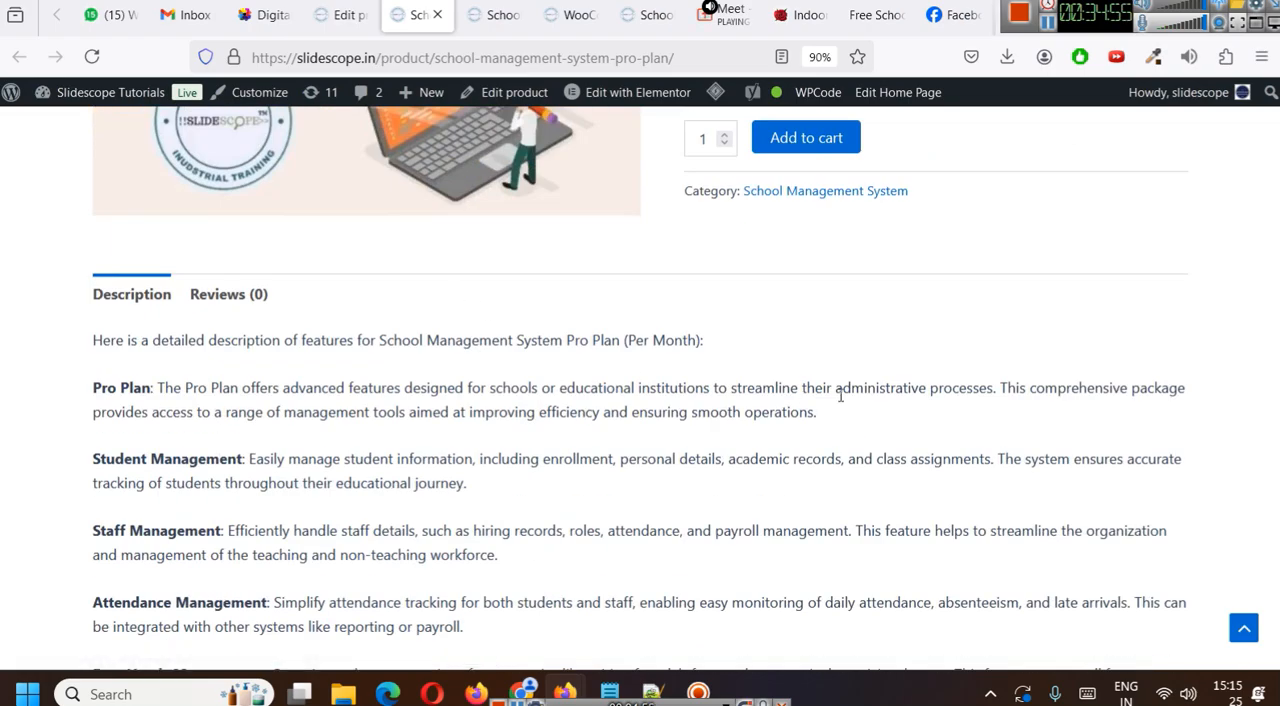
scroll(838, 393, up, 6)
scroll(773, 355, down, 3)
click(340, 14)
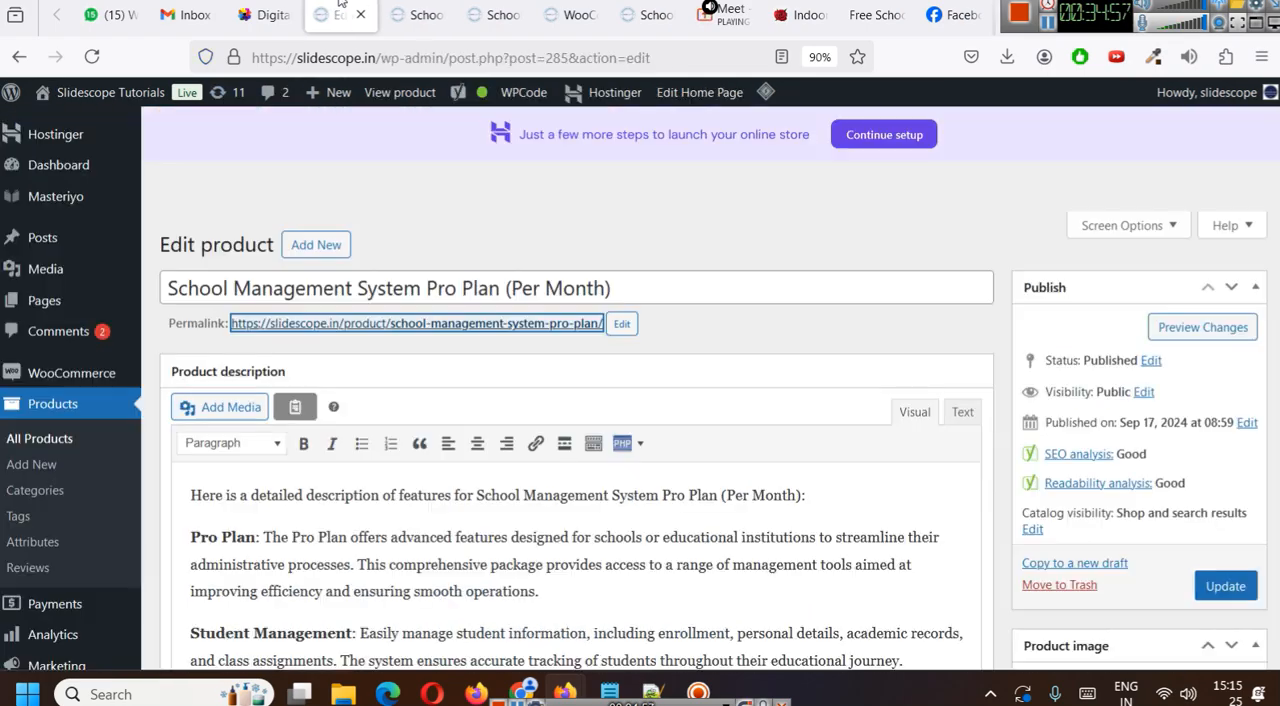
scroll(1153, 541, down, 5)
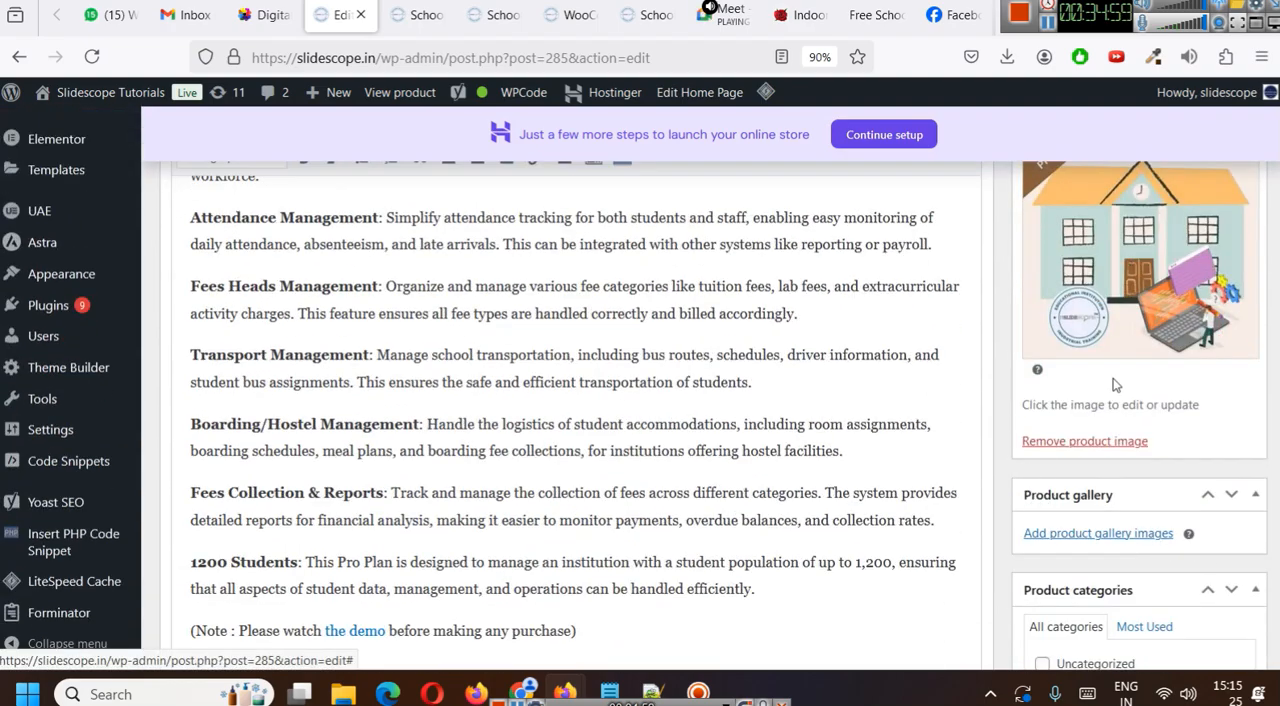
click(1082, 535)
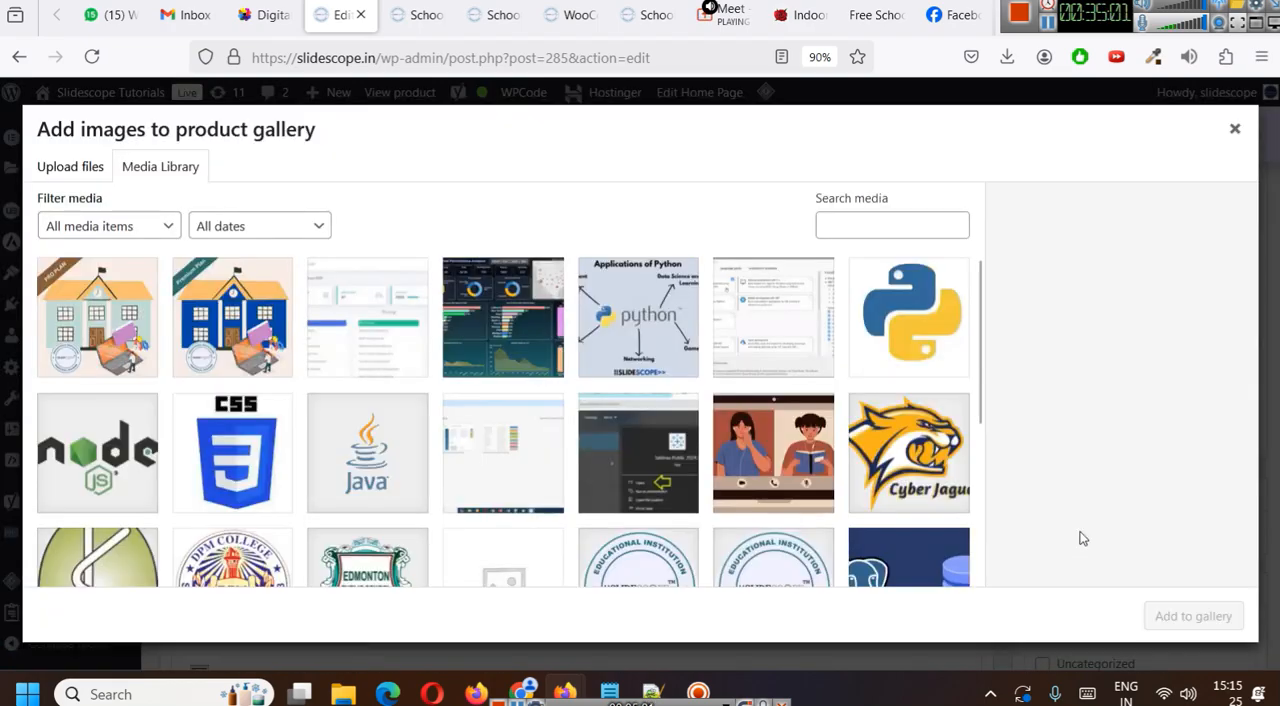
click(390, 300)
- Copy the screenshot's title into its alt text as "school-man-screen-shot" and add the image to the product gallery
click(1197, 576)
key(ctrl+a)
key(ctrl+c)
click(1163, 455)
key(ctrl+v)
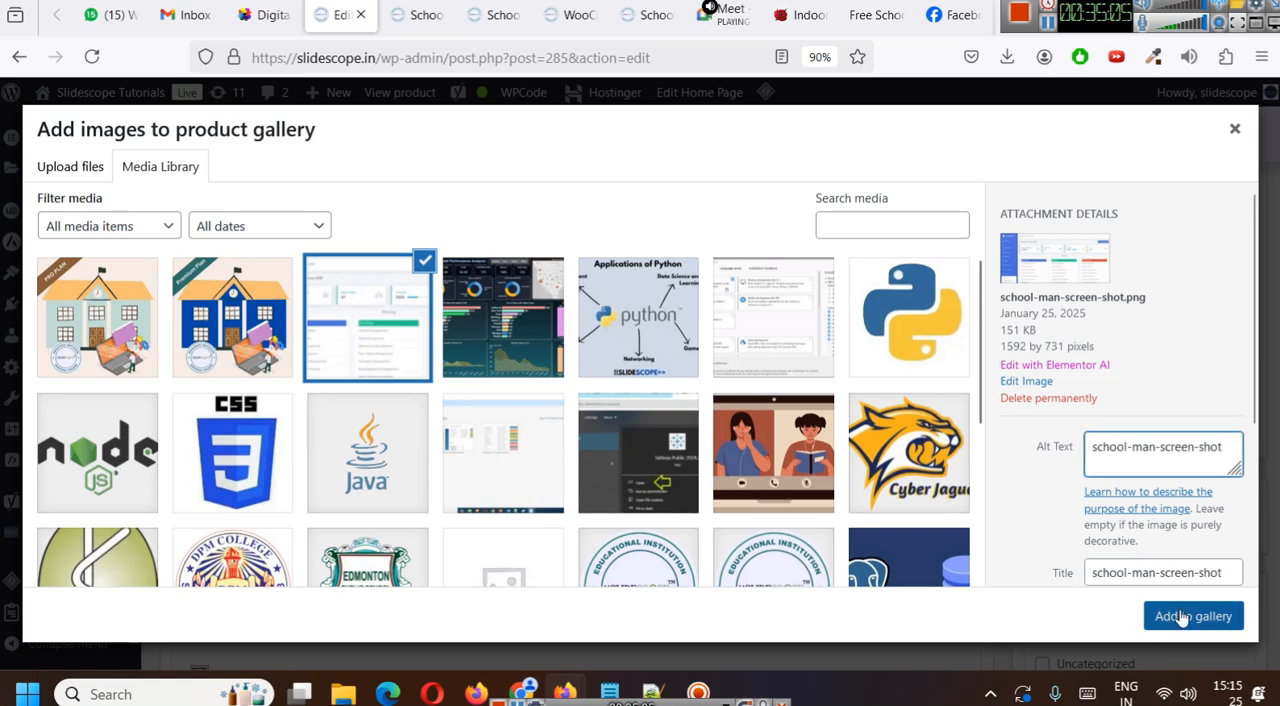
click(1190, 616)
- Update the Pro Plan product and open its public page through the permalink
scroll(1175, 591, up, 4)
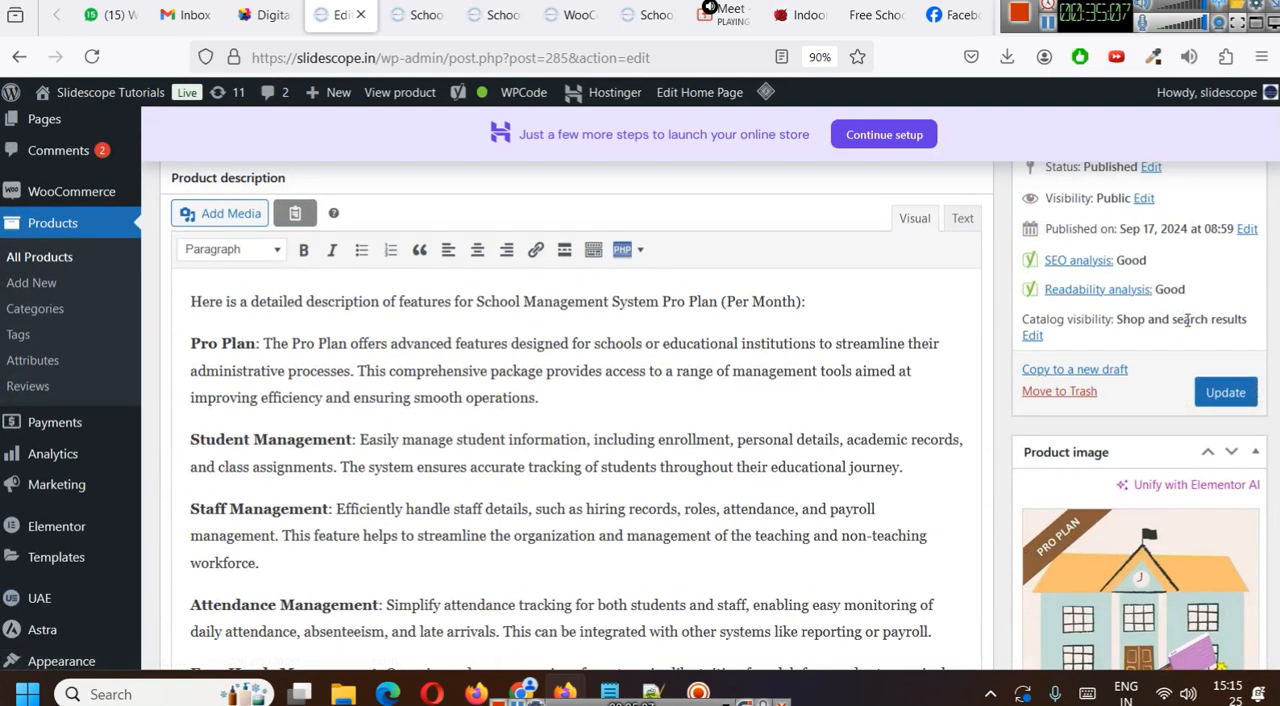
click(1226, 394)
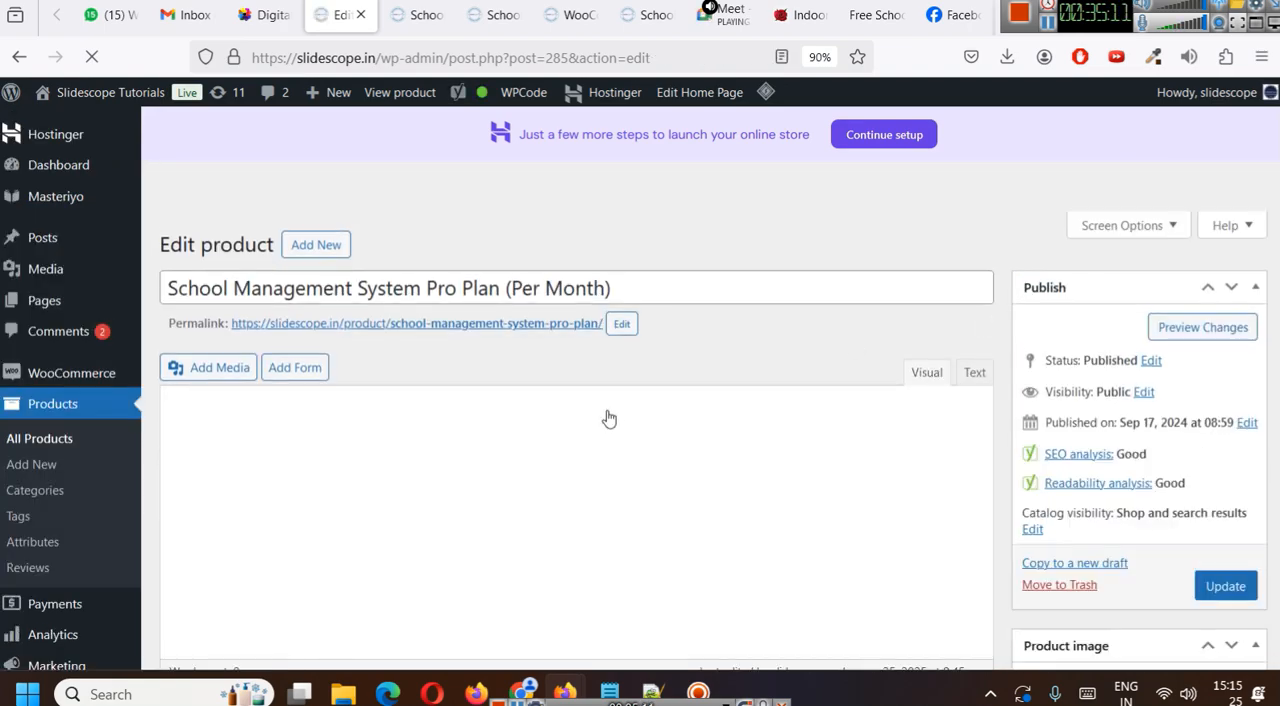
click(390, 324)
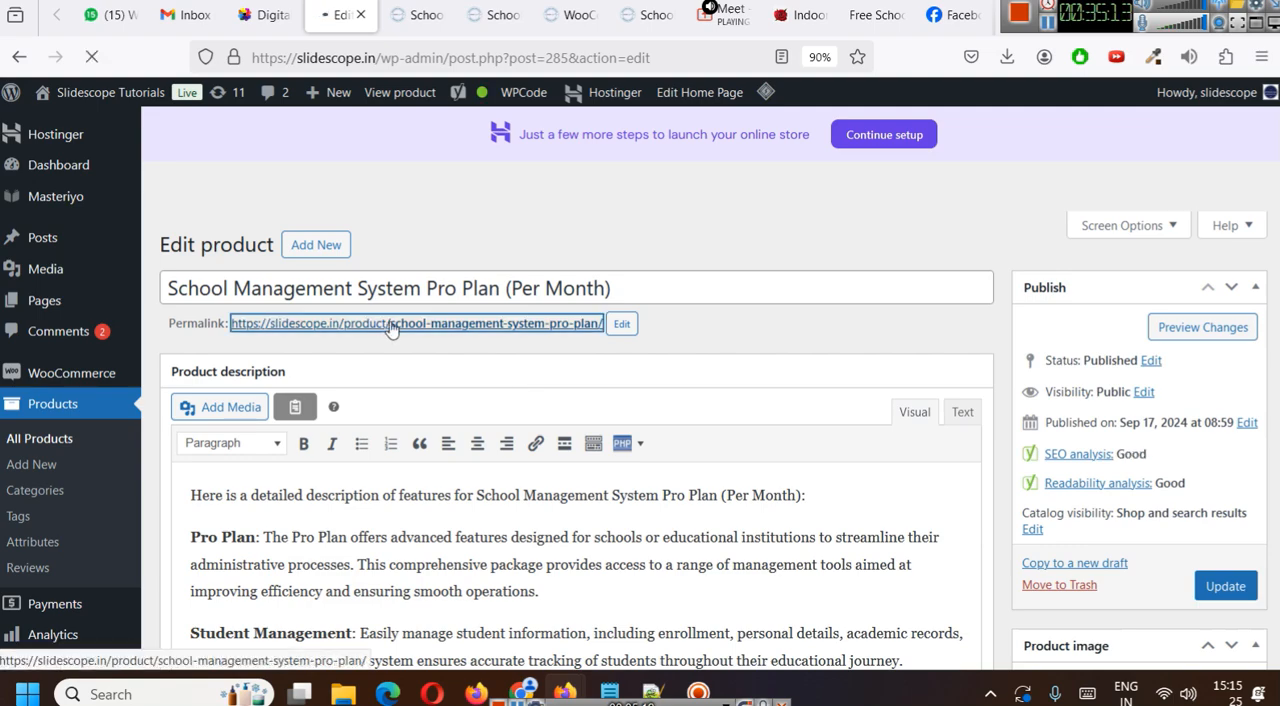
- Switch between the two gallery images on the public page and view the dashboard screenshot enlarged
scroll(628, 360, down, 5)
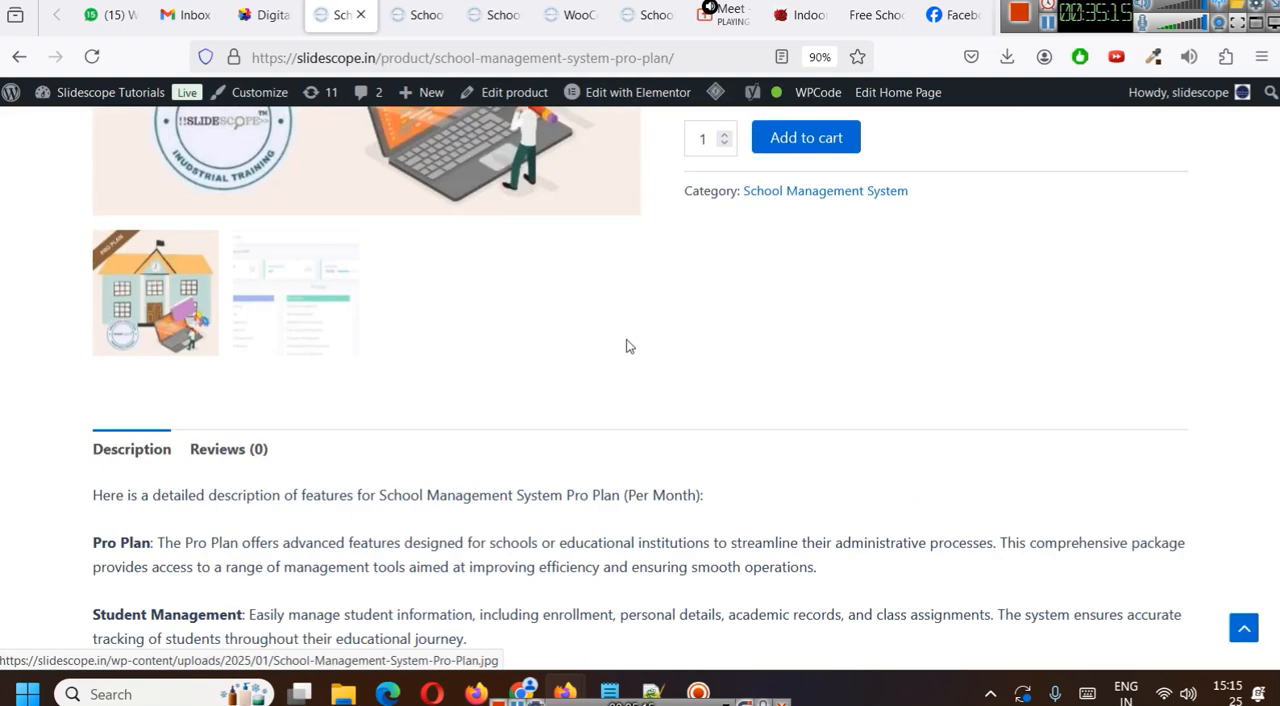
scroll(628, 343, up, 2)
click(270, 497)
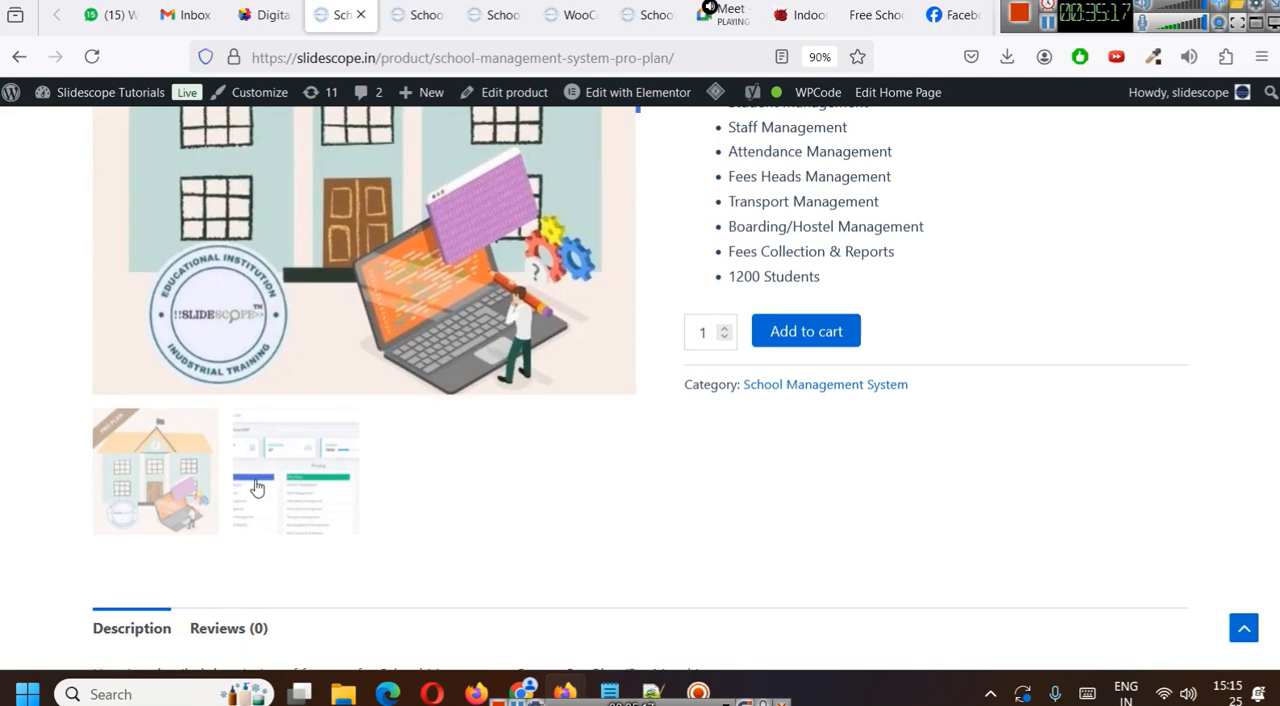
scroll(403, 451, up, 4)
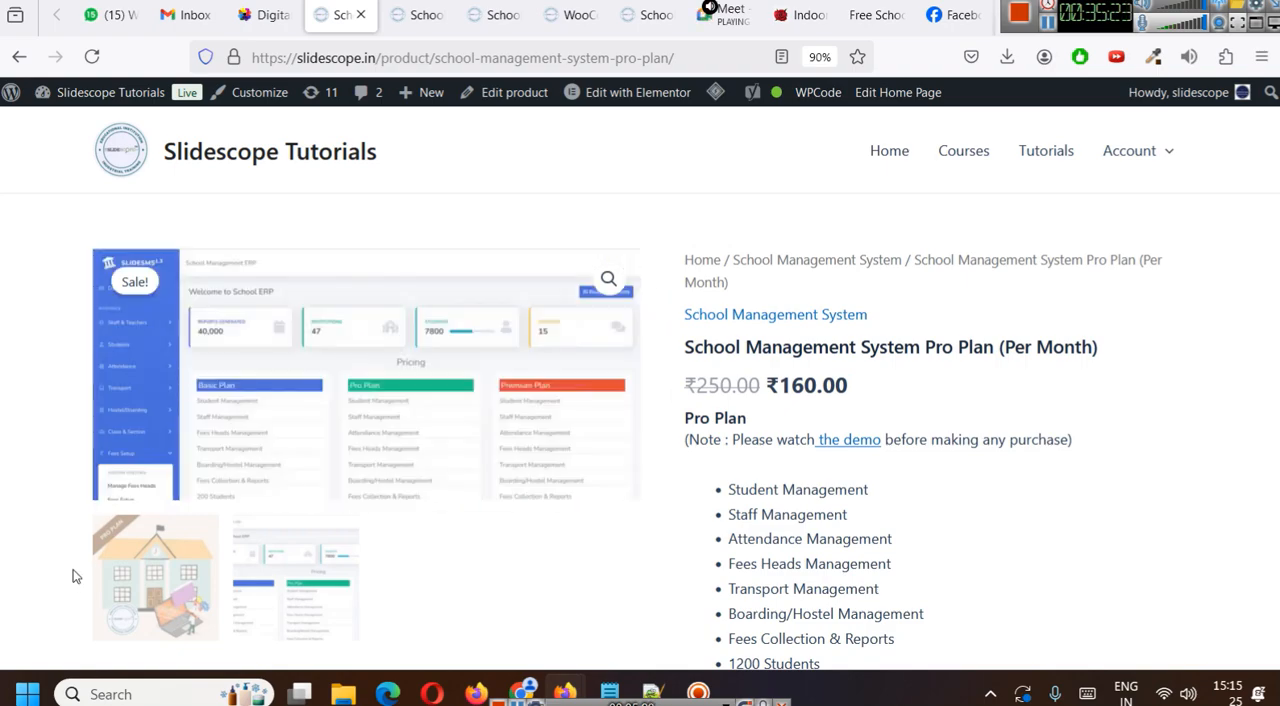
click(117, 578)
scroll(386, 333, down, 4)
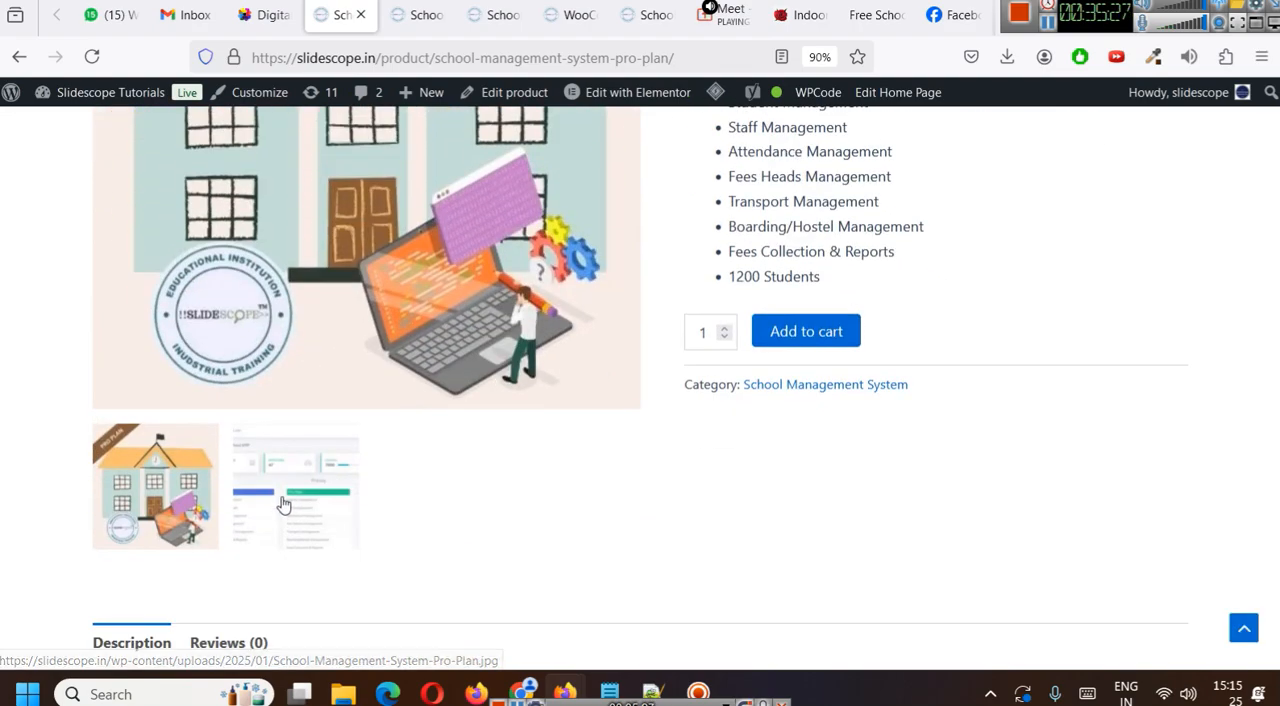
click(286, 503)
scroll(508, 391, up, 4)
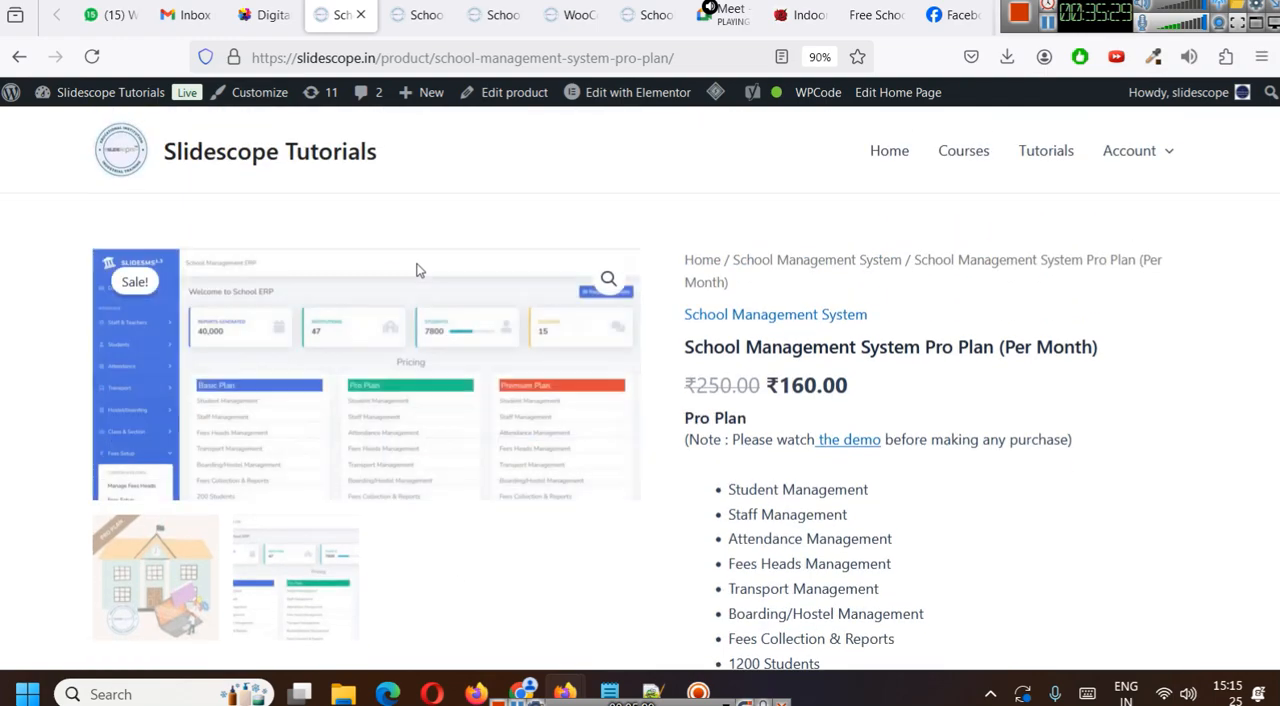
click(608, 279)
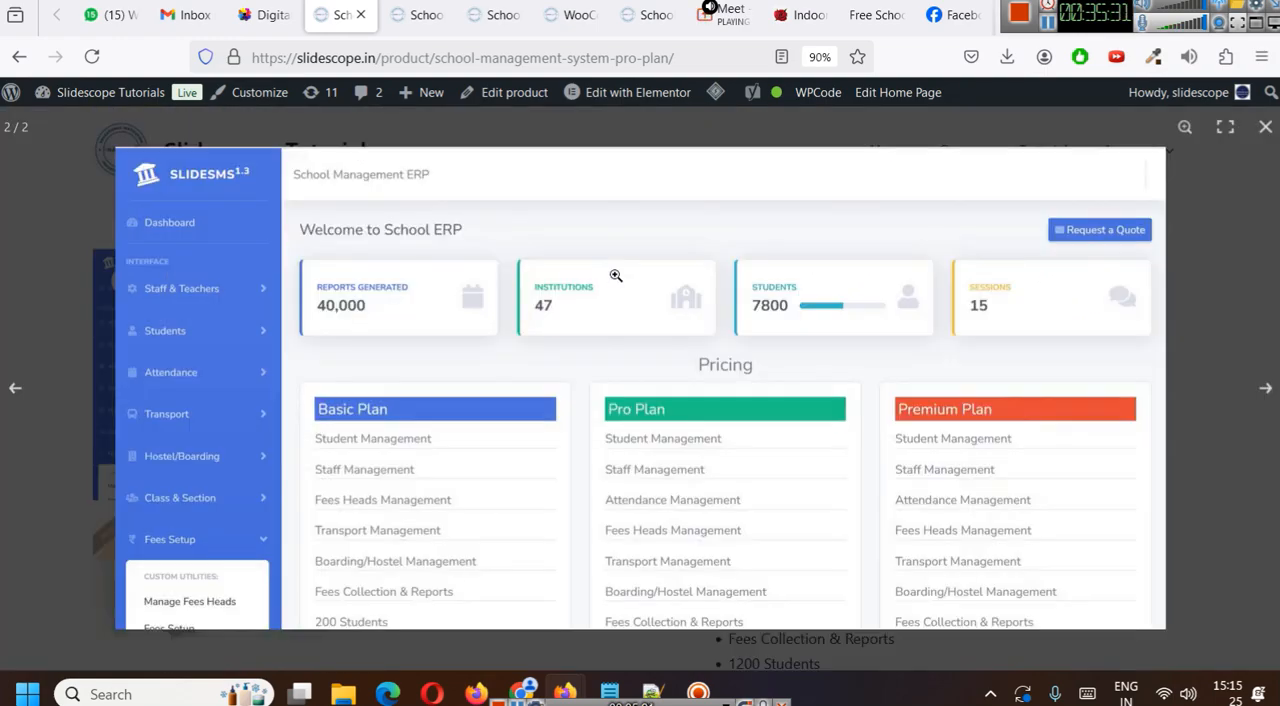
click(1265, 388)
click(886, 355)
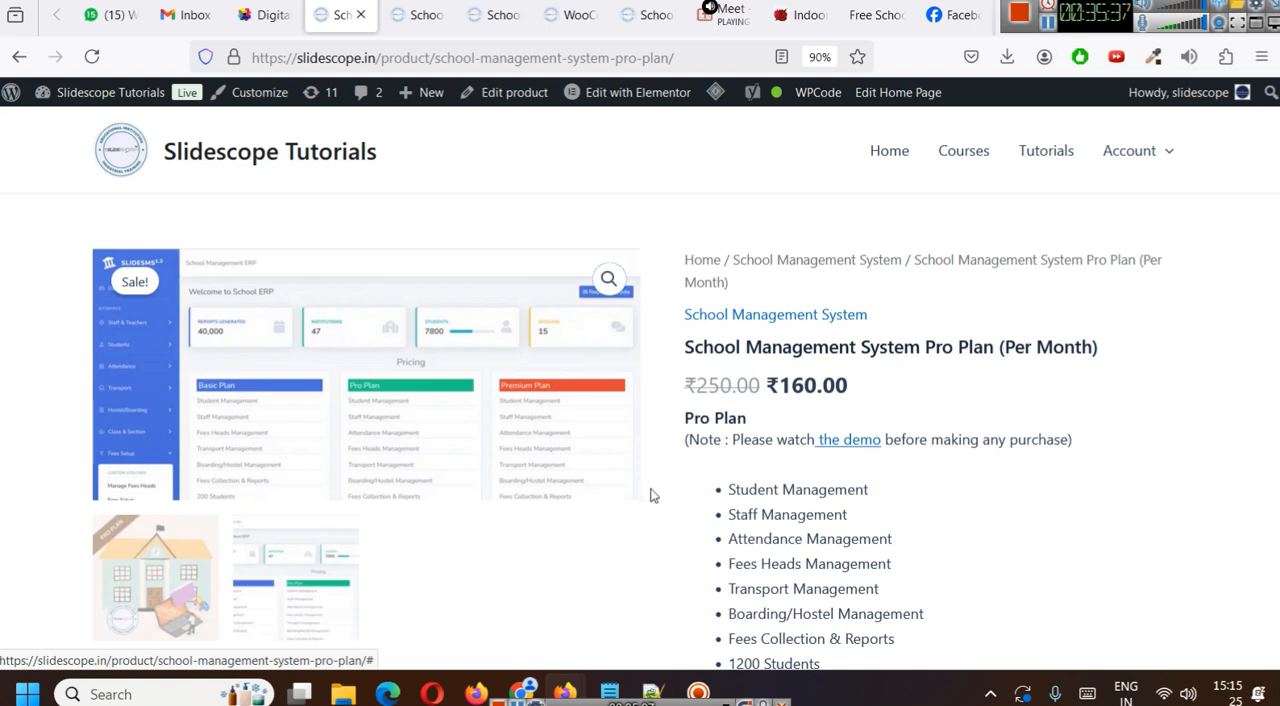
- Show the Pro Plan picture in the gallery again and review the product's price, demo note and feature list
scroll(457, 443, down, 2)
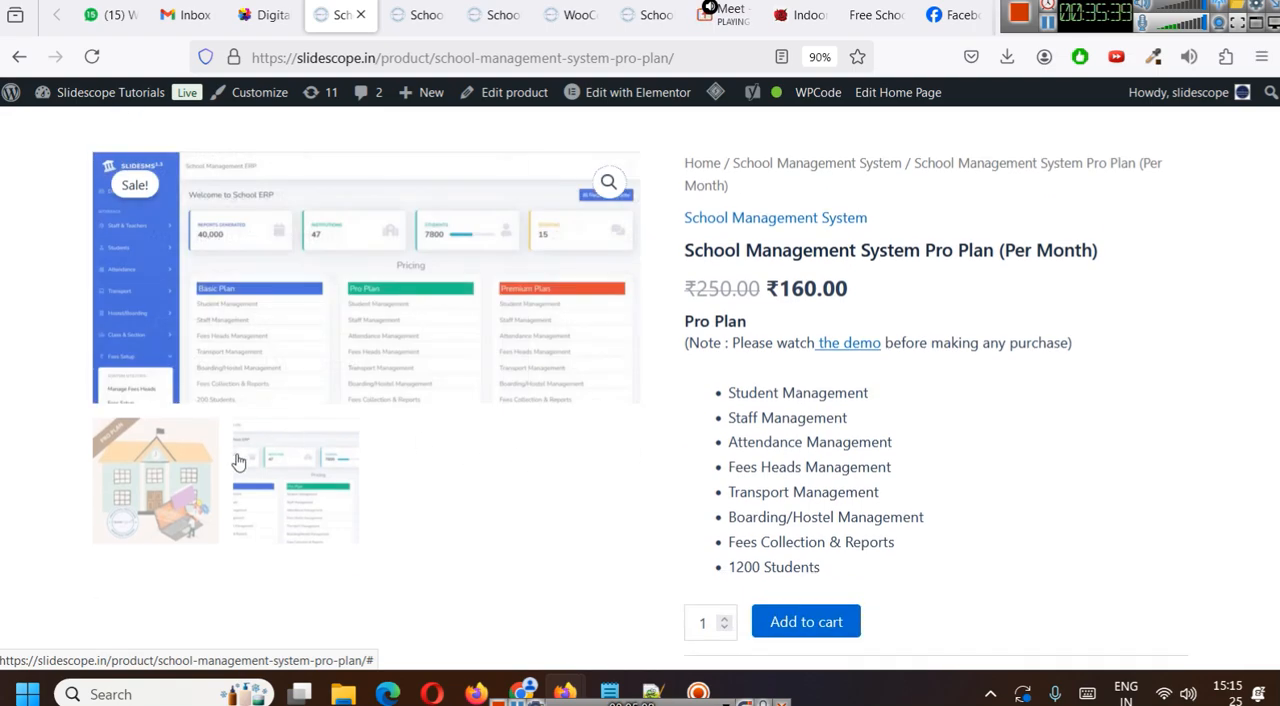
click(180, 466)
scroll(476, 443, down, 4)
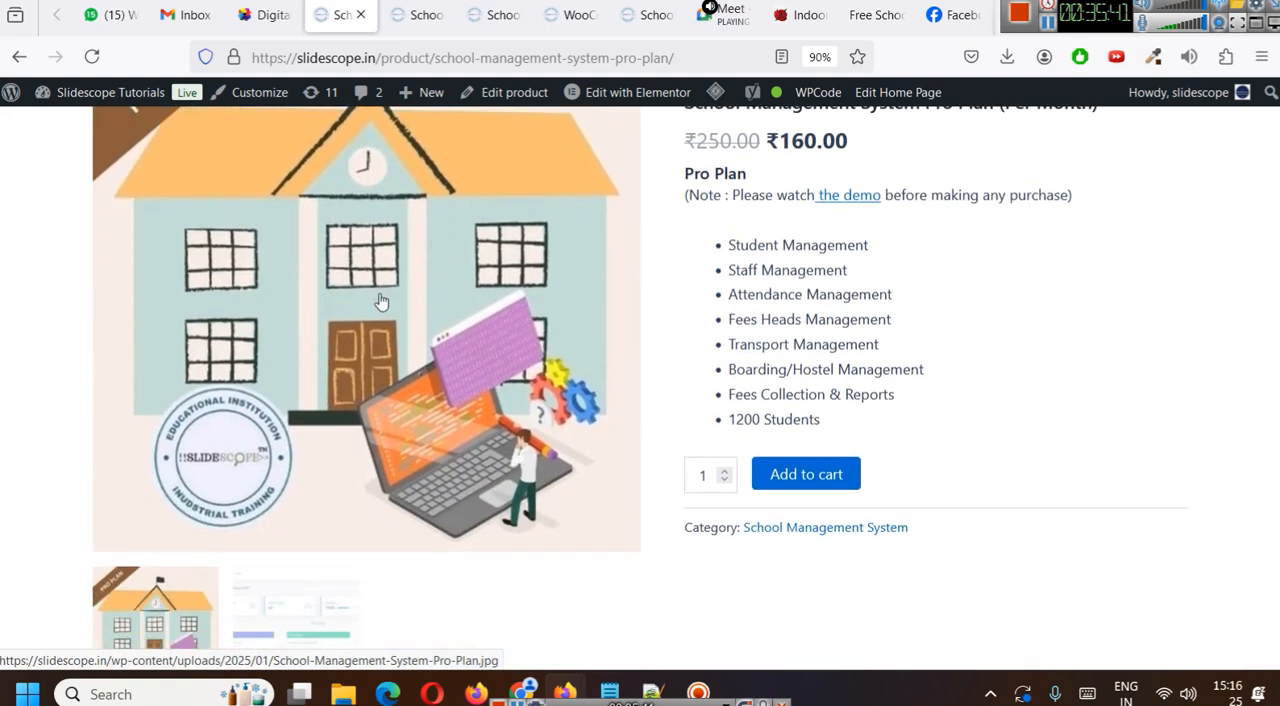
scroll(367, 298, up, 3)
scroll(367, 298, up, 1)
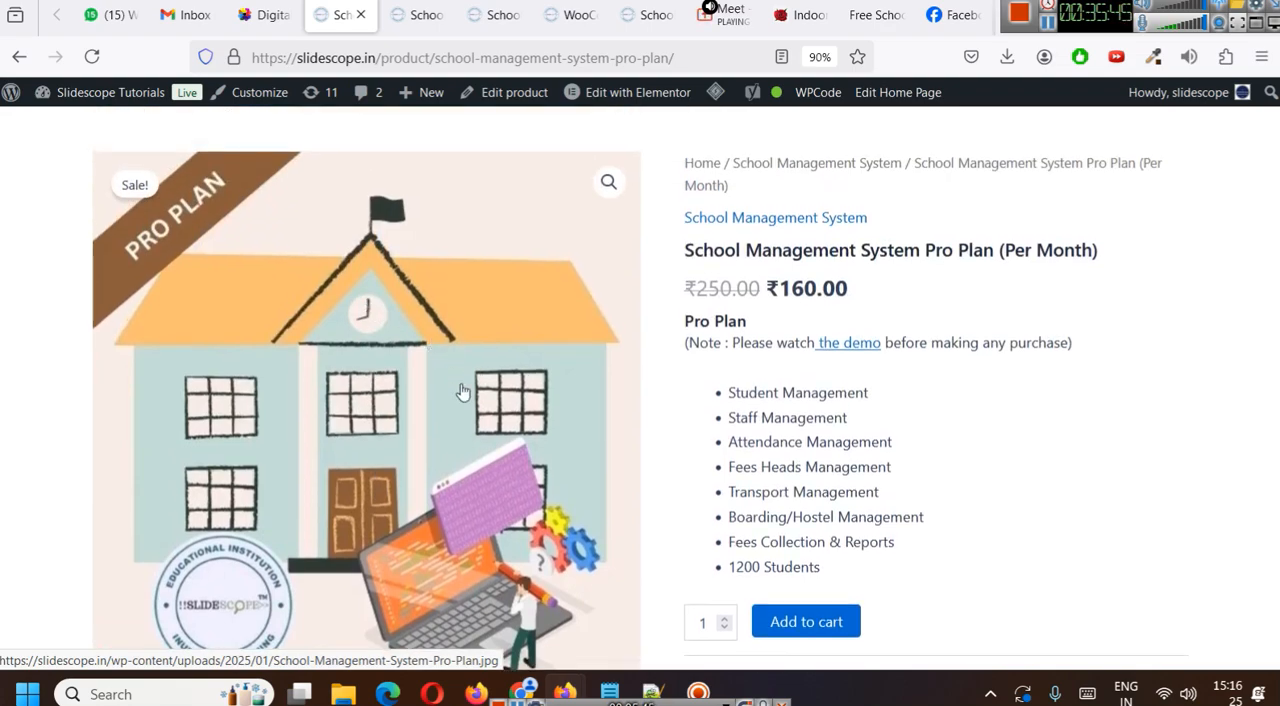
scroll(463, 391, down, 6)
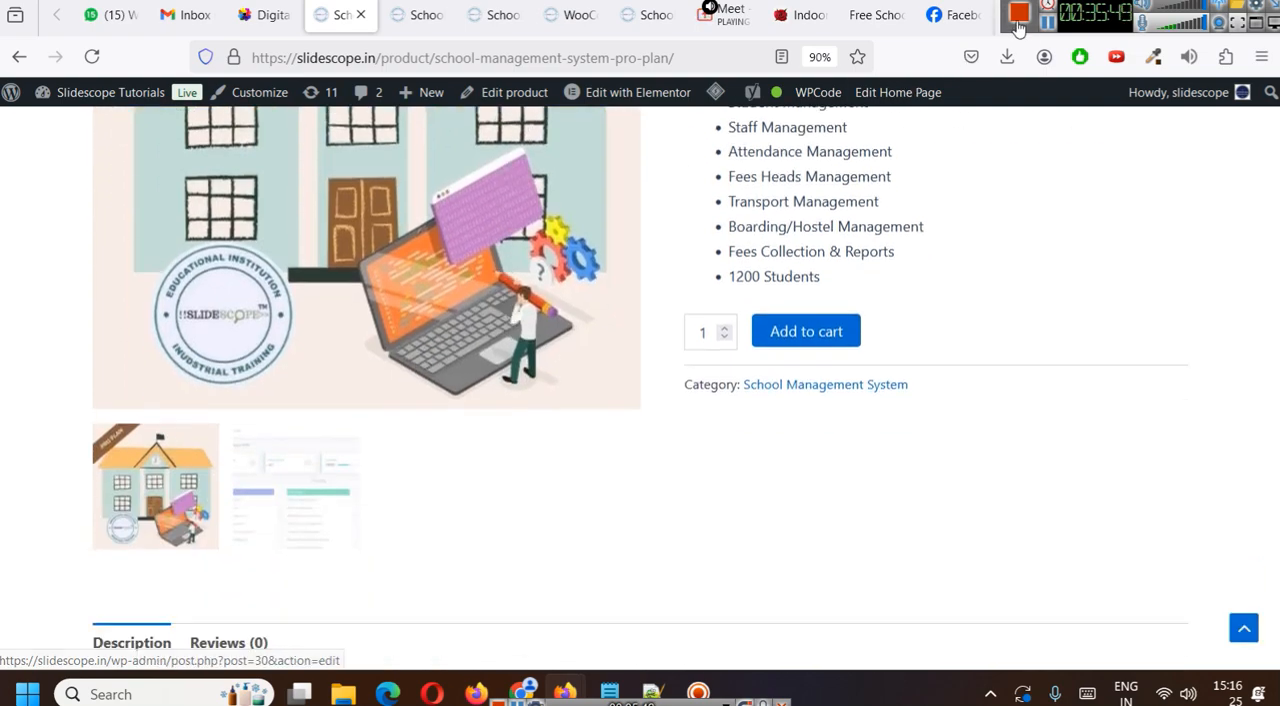
drag(1083, 31, 1083, 80)
scroll(398, 228, up, 8)
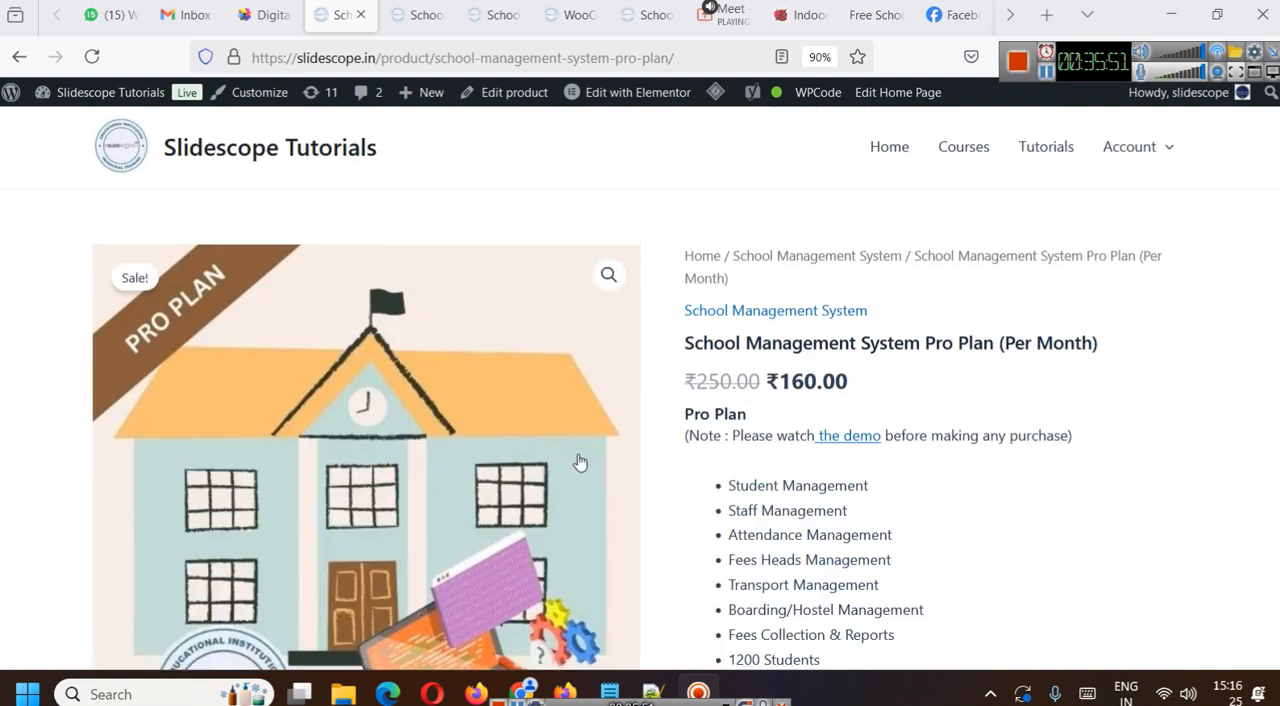
click(612, 58)
click(834, 408)
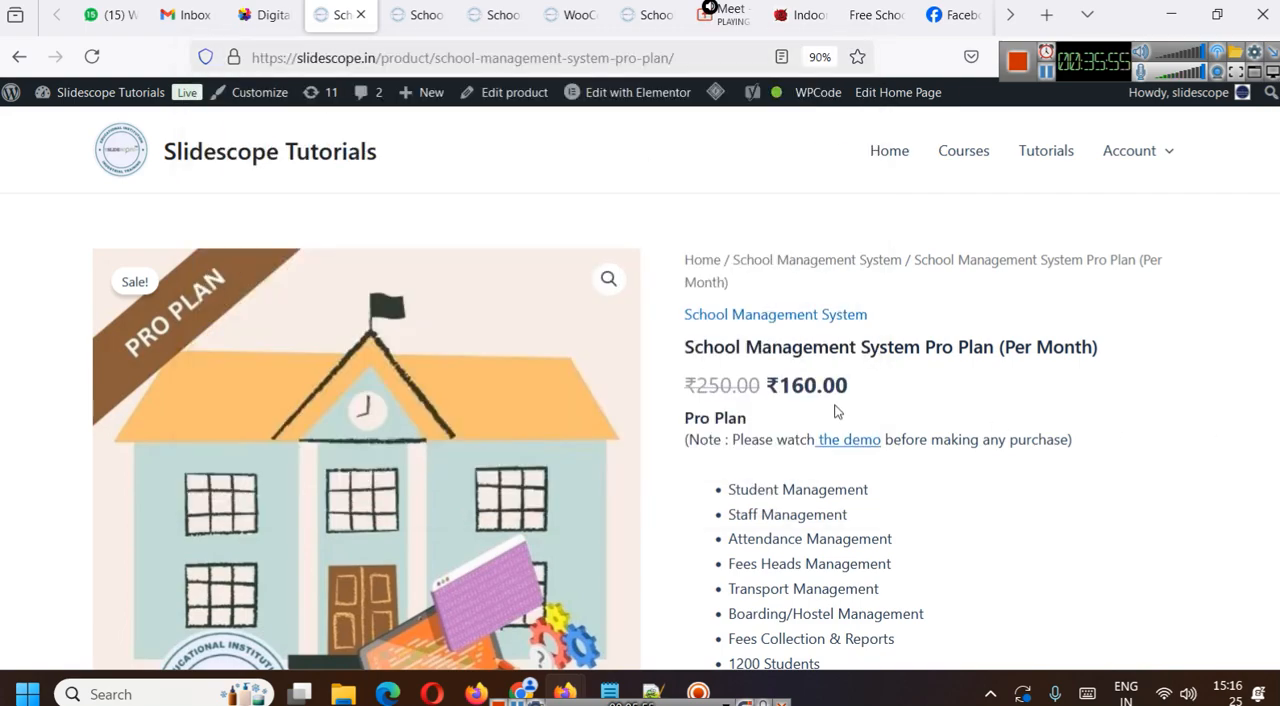
scroll(883, 408, down, 4)
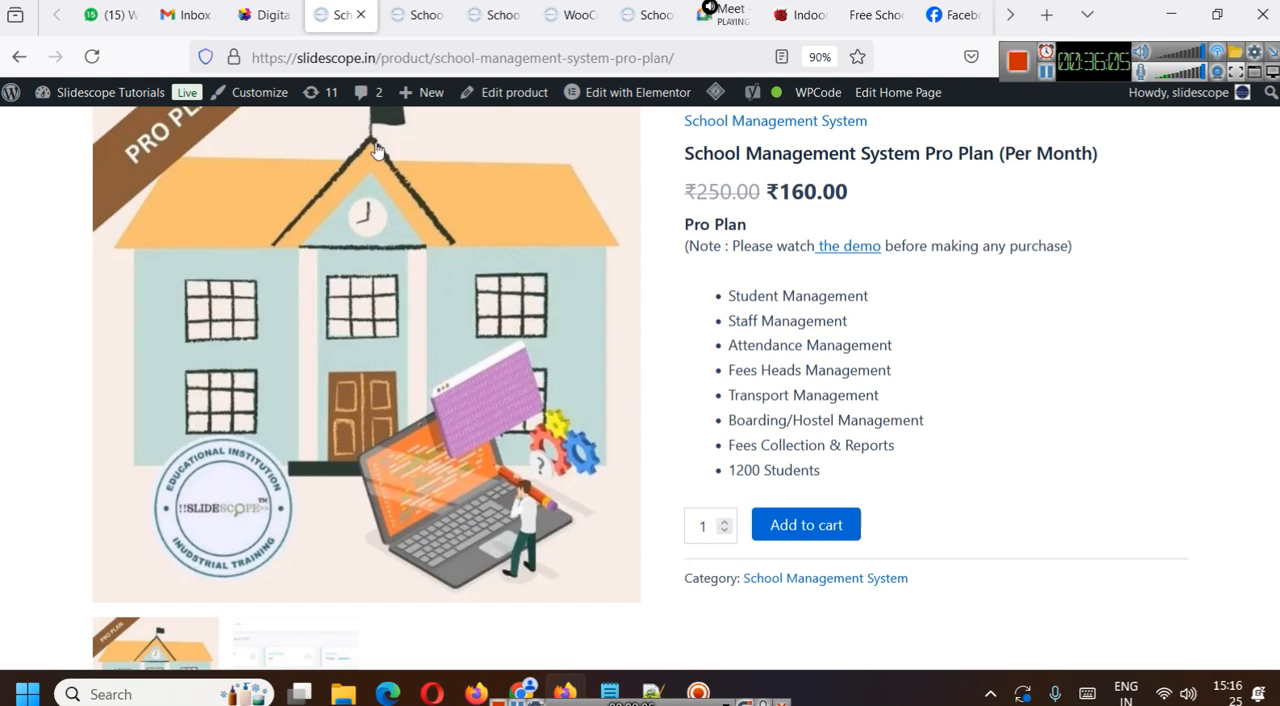
- Reopen the Pro Plan product for editing and examine its inventory settings, including the limit of 1 item per order
click(506, 92)
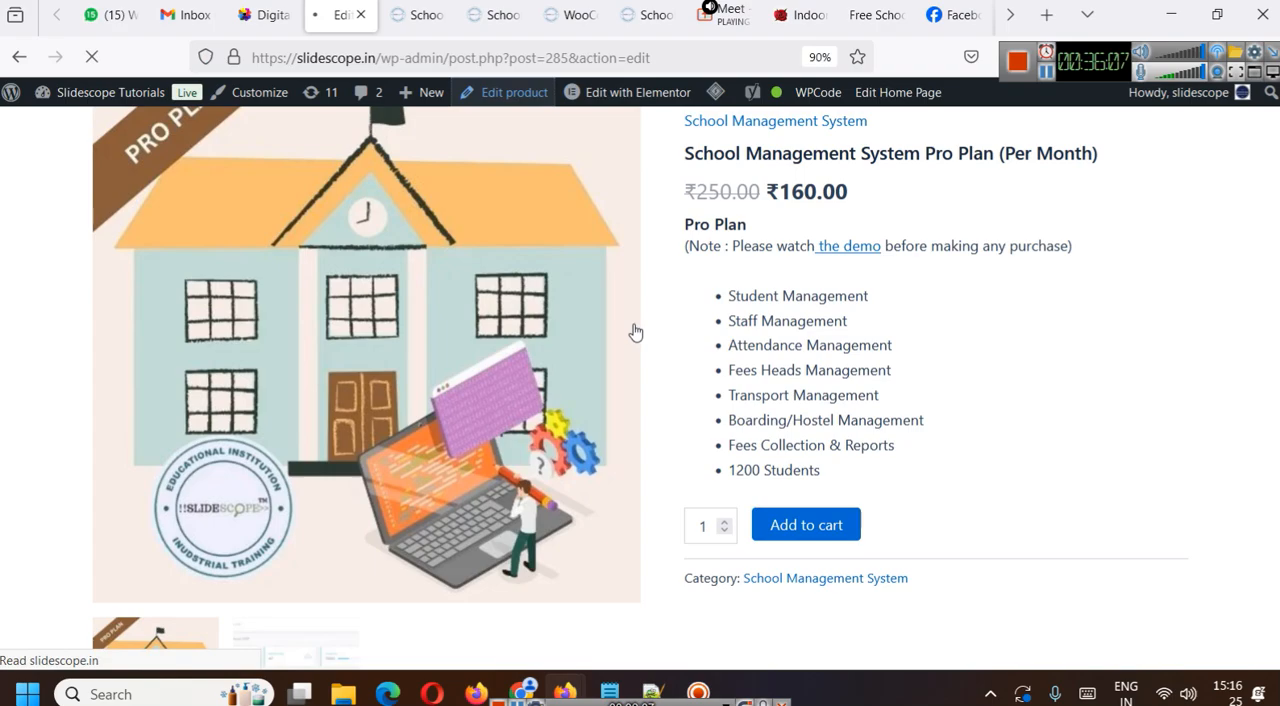
scroll(907, 350, down, 10)
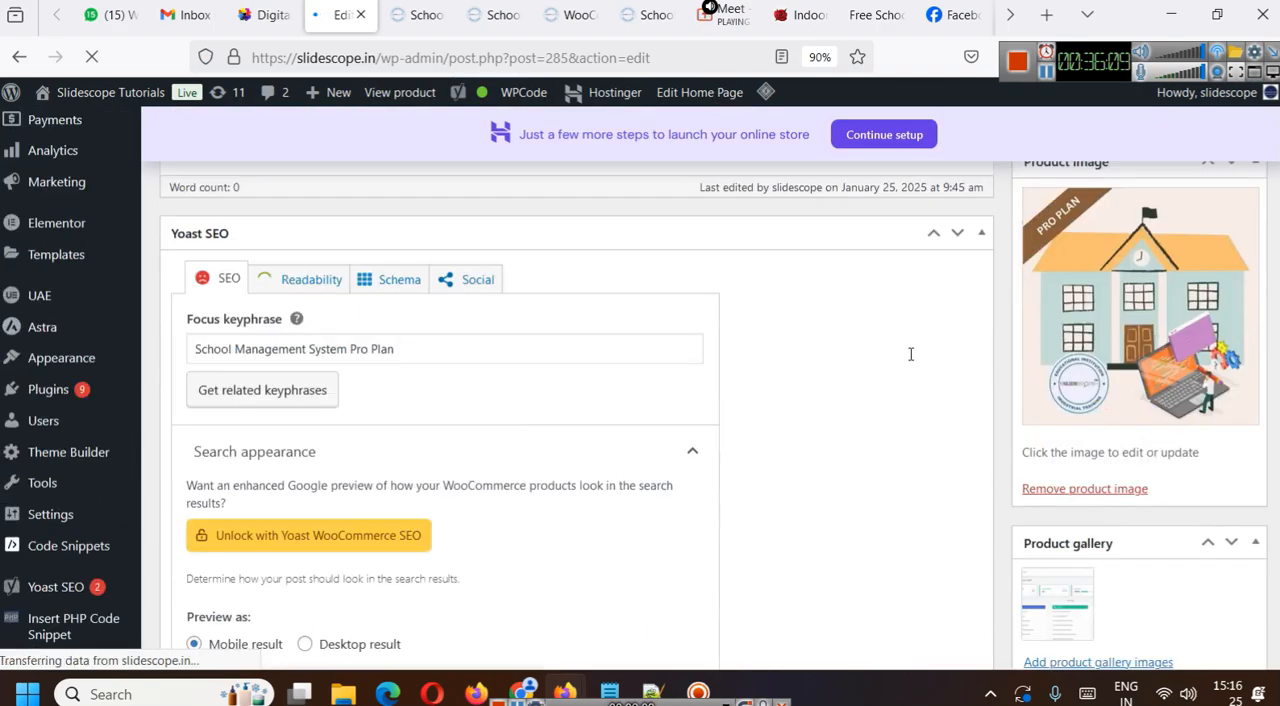
scroll(900, 345, down, 4)
scroll(846, 360, down, 10)
scroll(839, 384, down, 15)
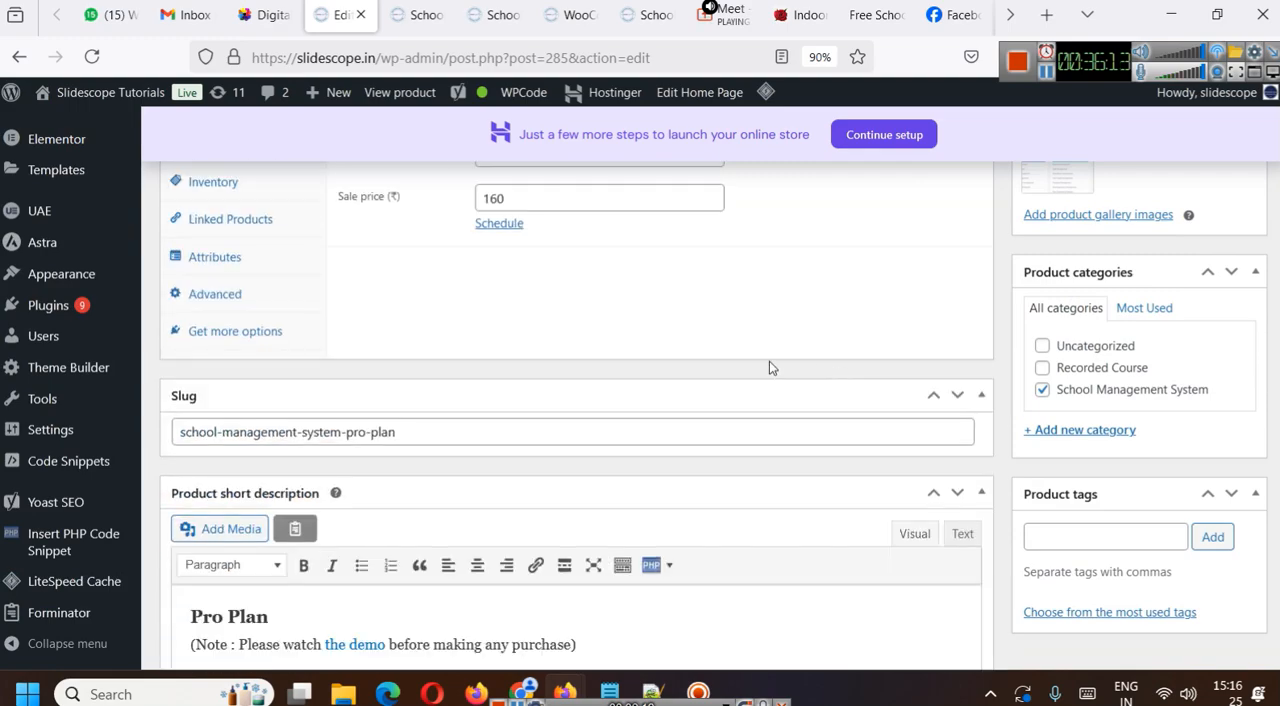
scroll(680, 400, up, 2)
click(215, 376)
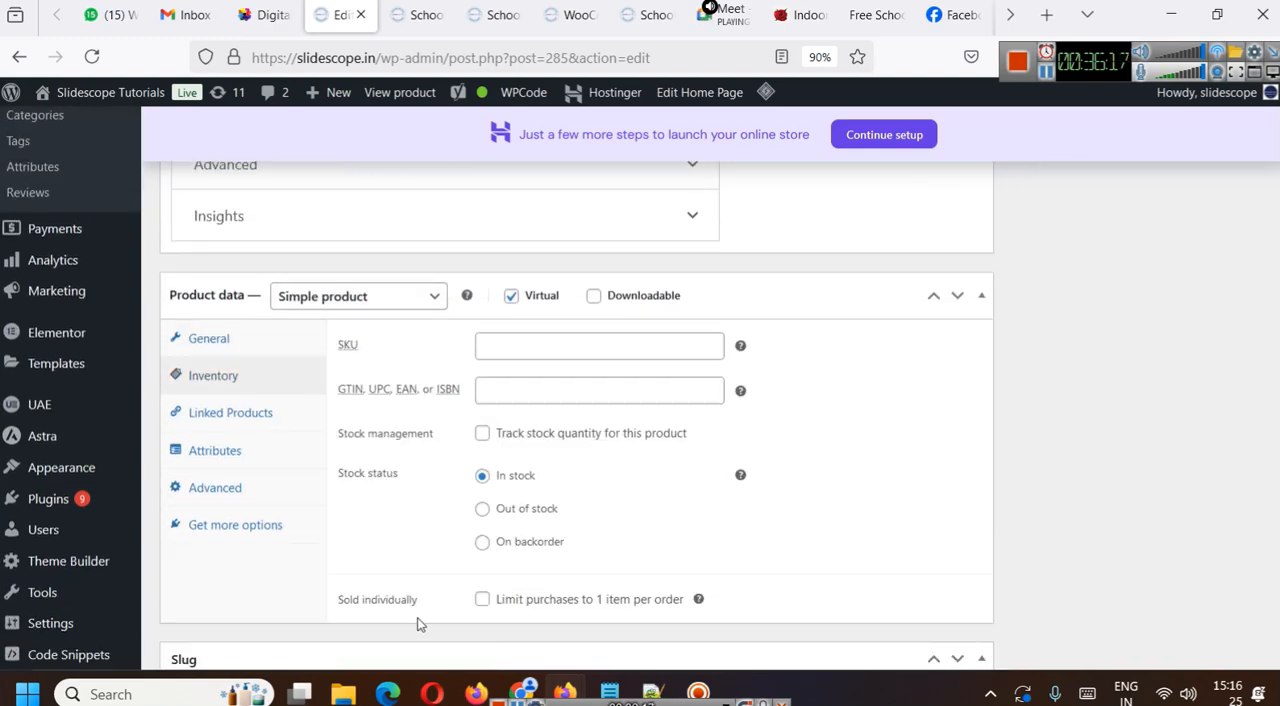
scroll(484, 601, up, 1)
scroll(500, 592, down, 1)
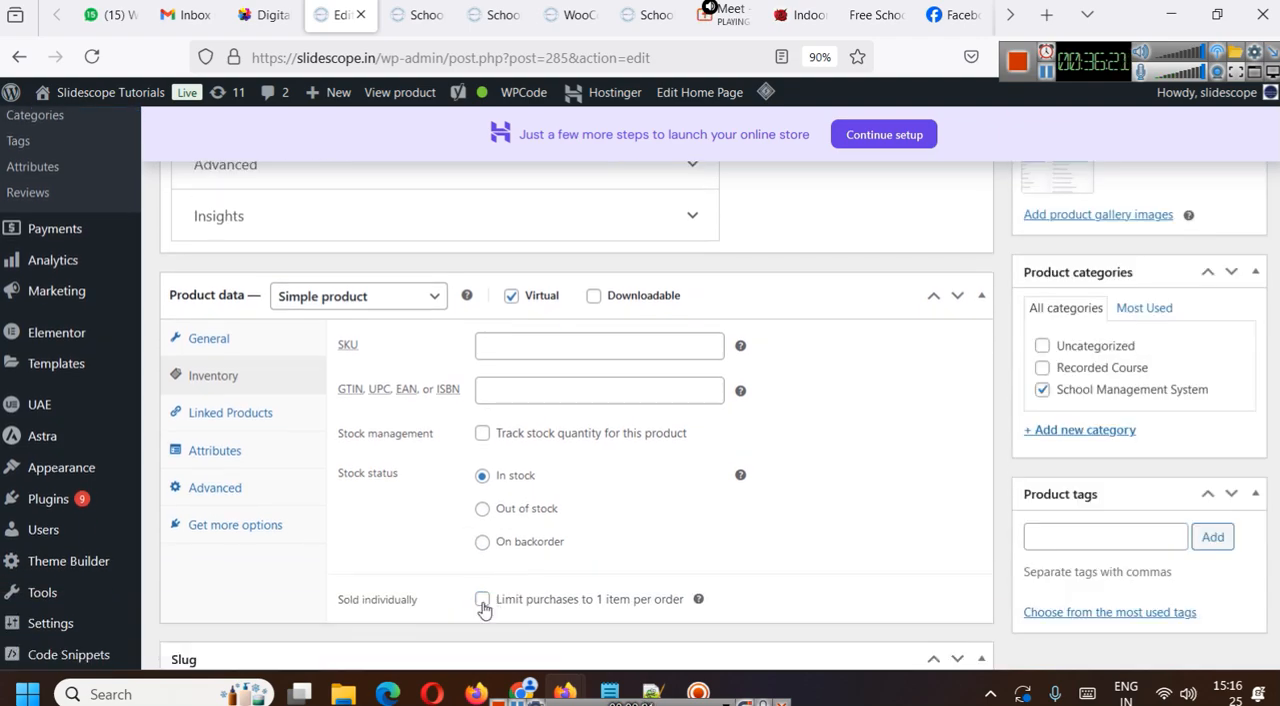
- Save the Pro Plan product again and reload its public page from the permalink
scroll(1173, 436, up, 20)
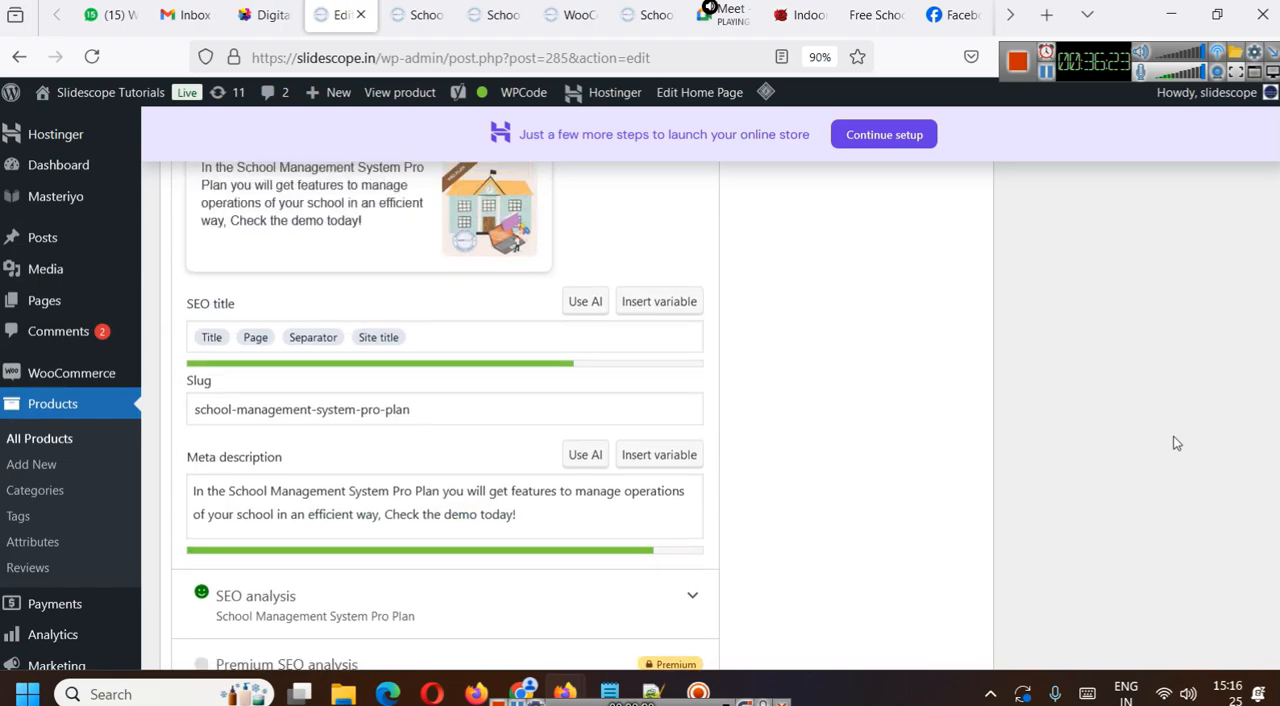
scroll(1176, 443, up, 5)
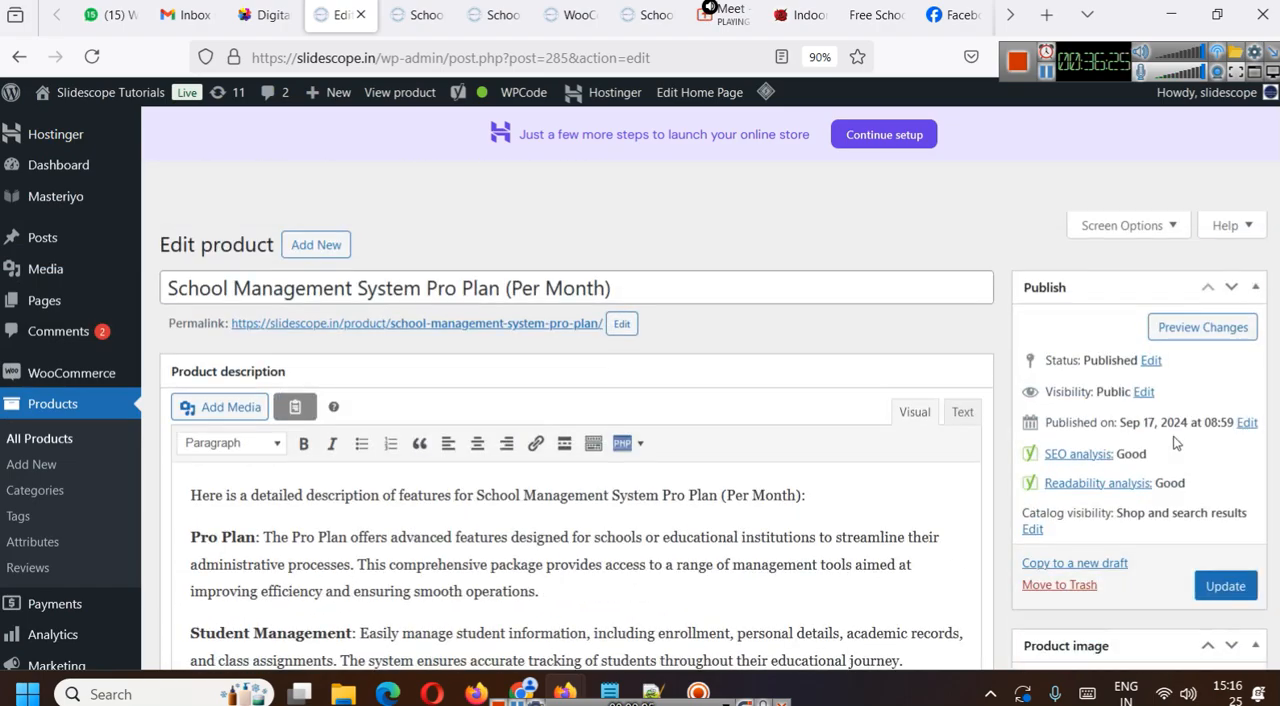
click(1225, 586)
click(543, 324)
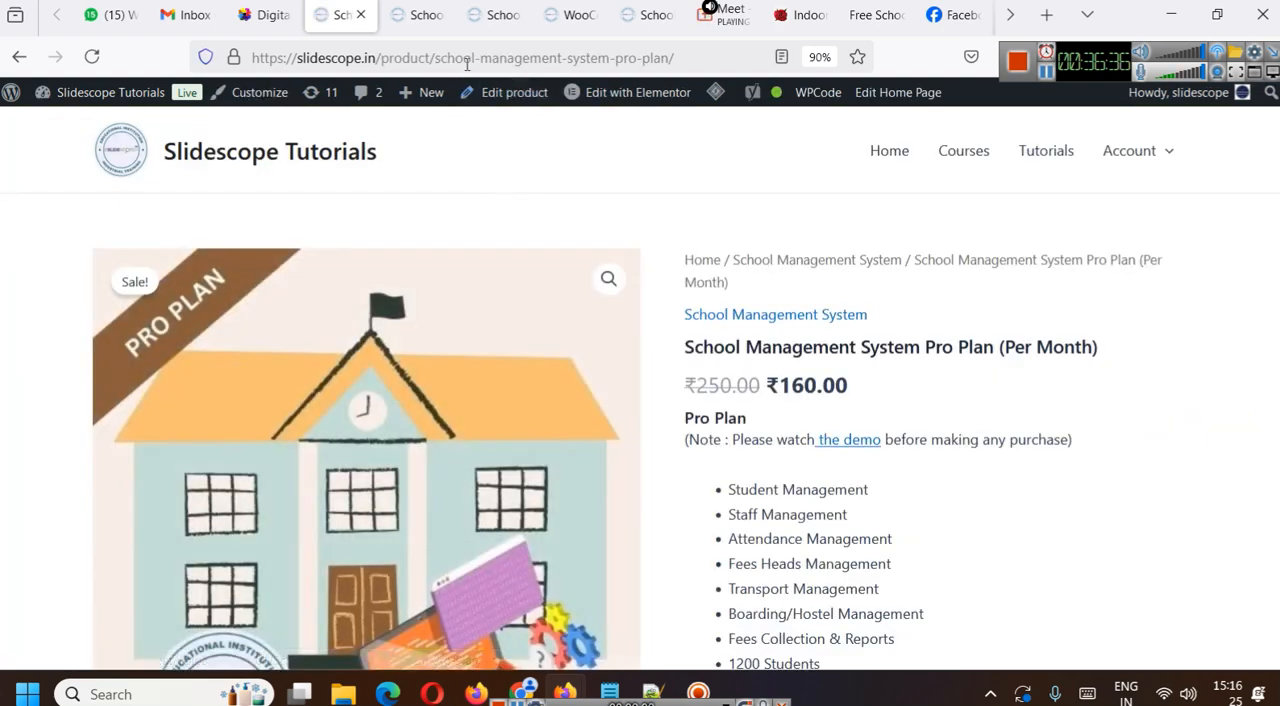
- Copy the product page's address, switch to Facebook and paste it into a new post for the Slidescope page
click(466, 57)
key(ctrl+c)
click(806, 204)
scroll(760, 336, up, 2)
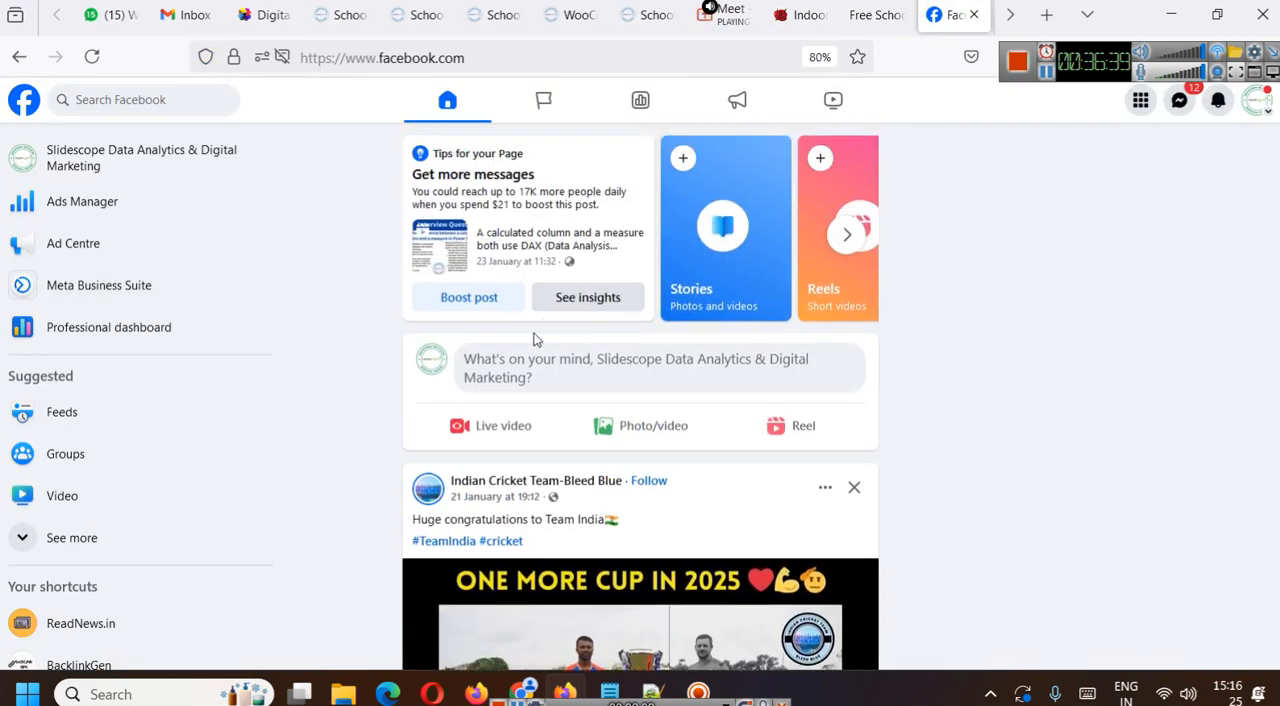
click(490, 376)
key(ctrl+v)
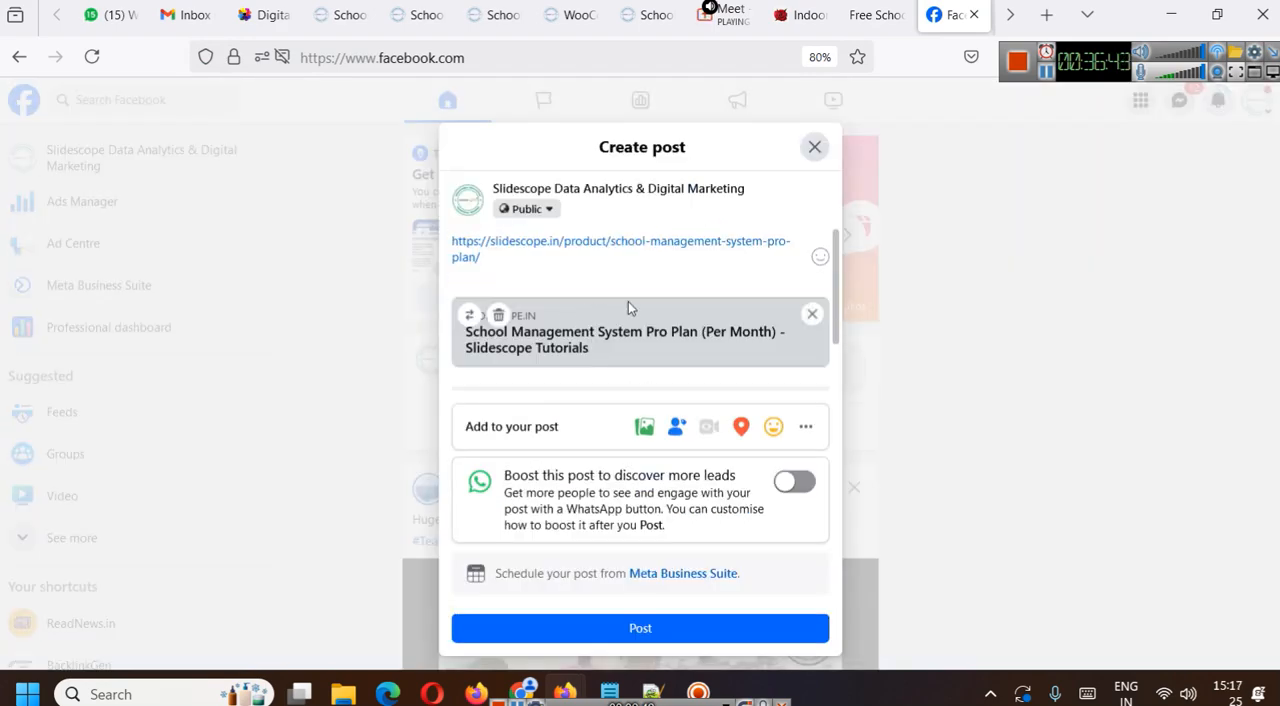
- Check the link preview choices for the Facebook post, keep the existing one and publish the post
click(469, 315)
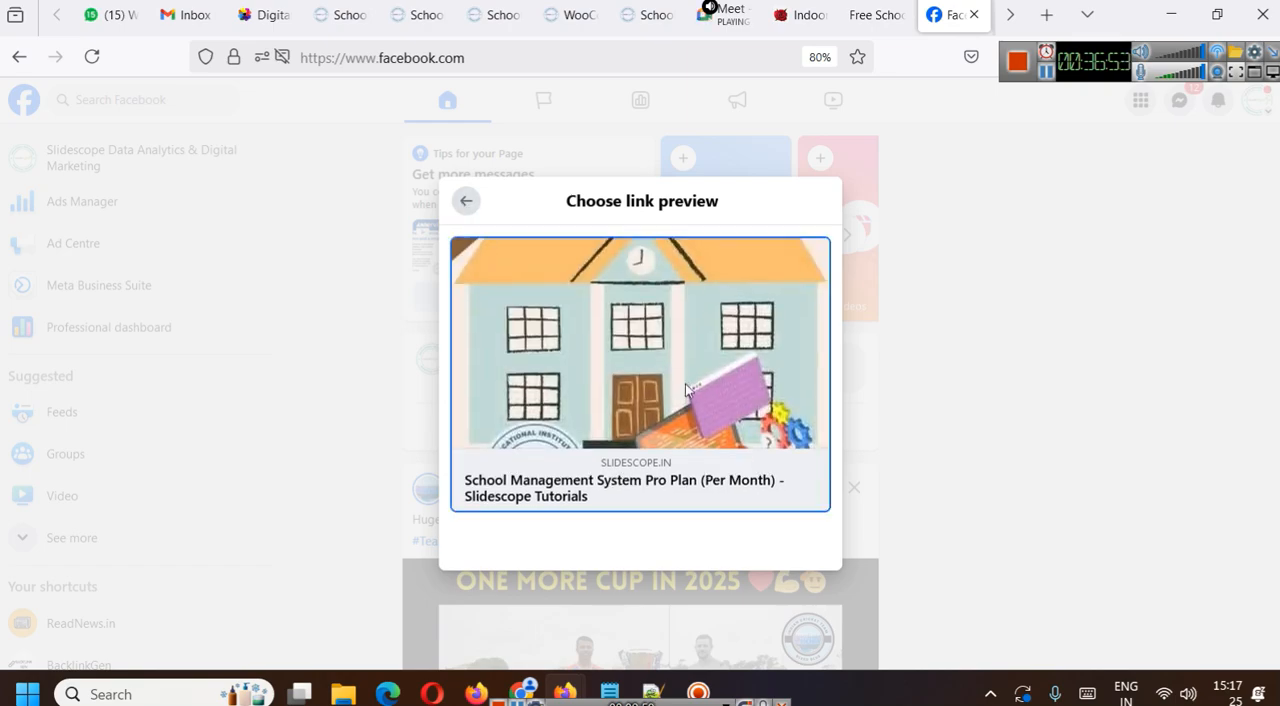
click(467, 203)
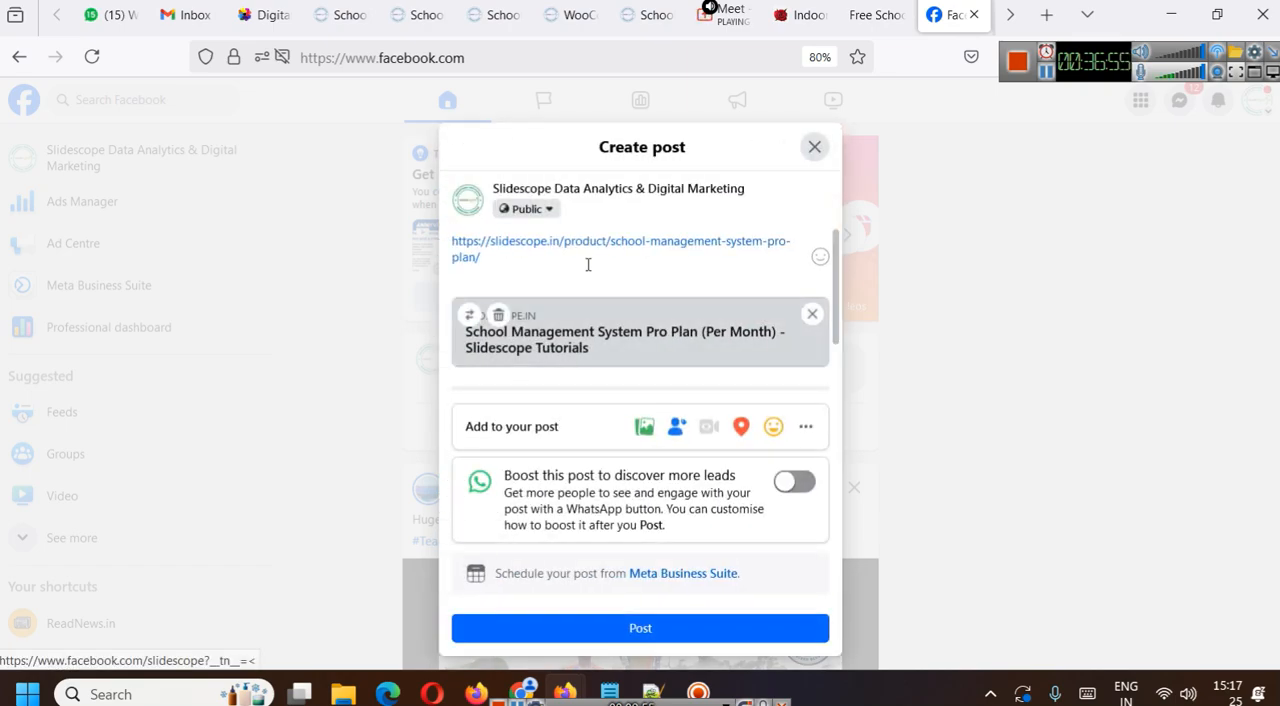
click(677, 629)
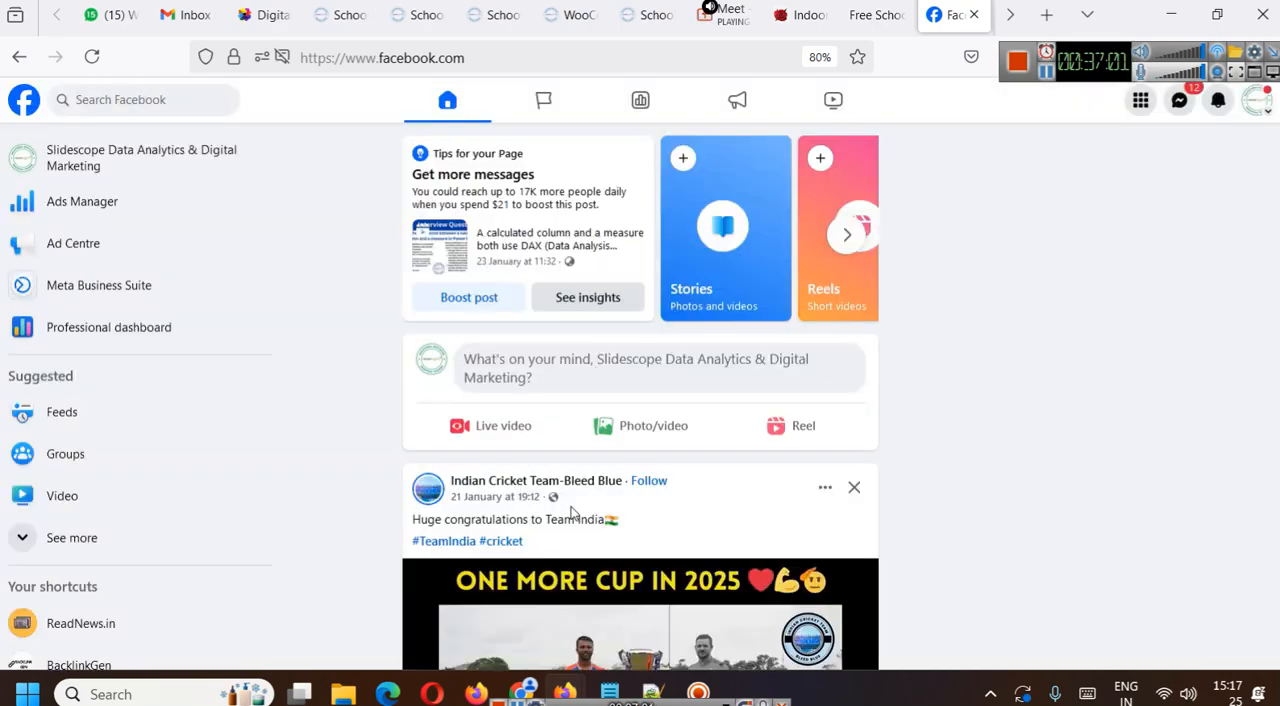
- Move the newly published Pro Plan link post from the Facebook feed to the bin
scroll(812, 463, down, 2)
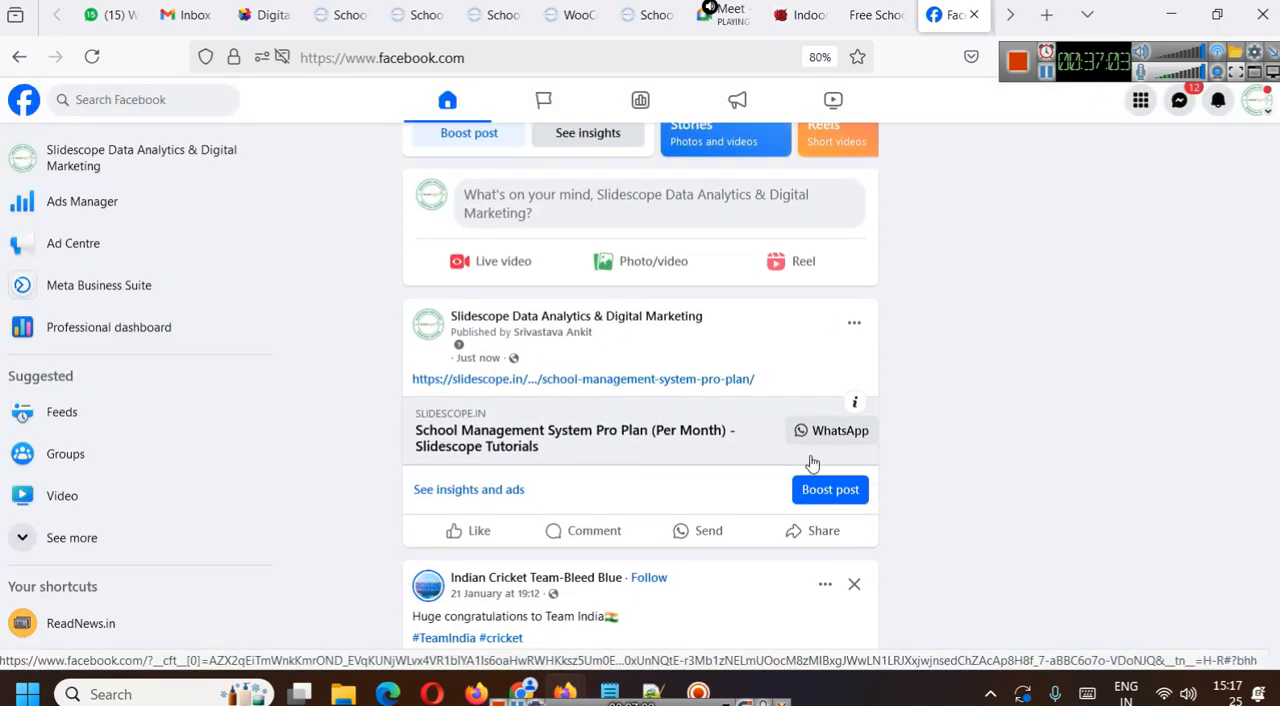
click(854, 322)
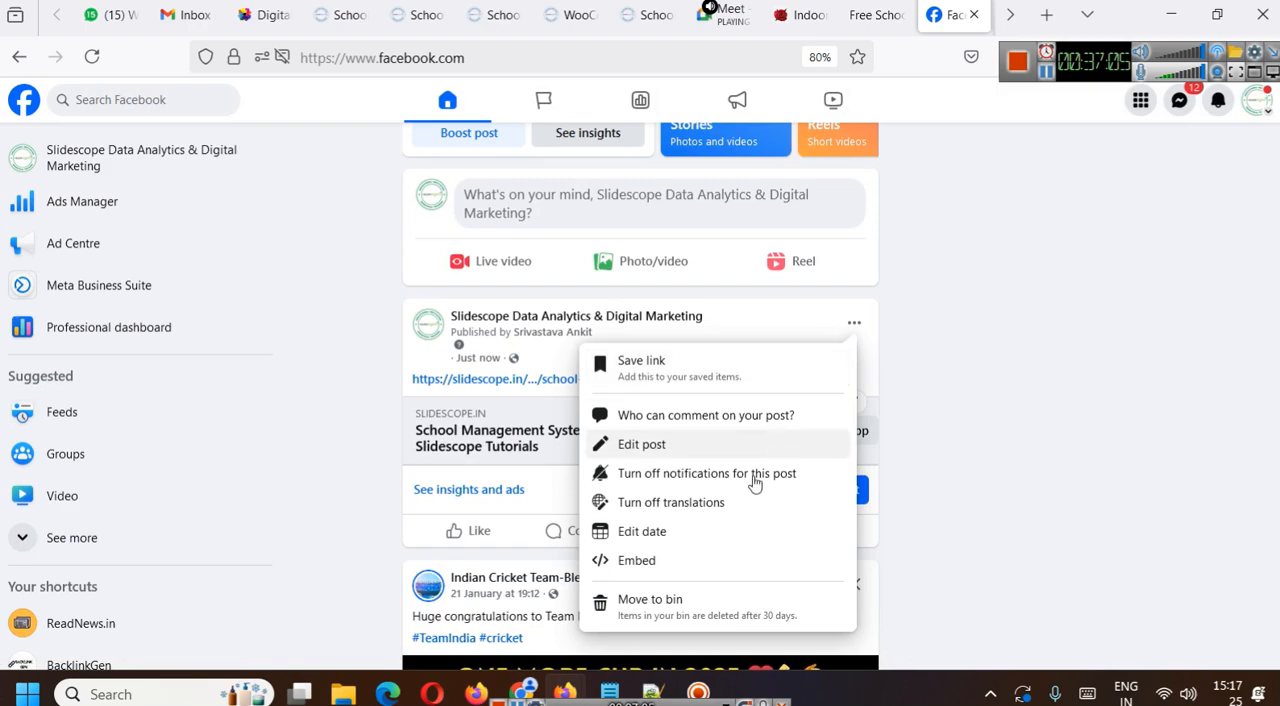
click(648, 604)
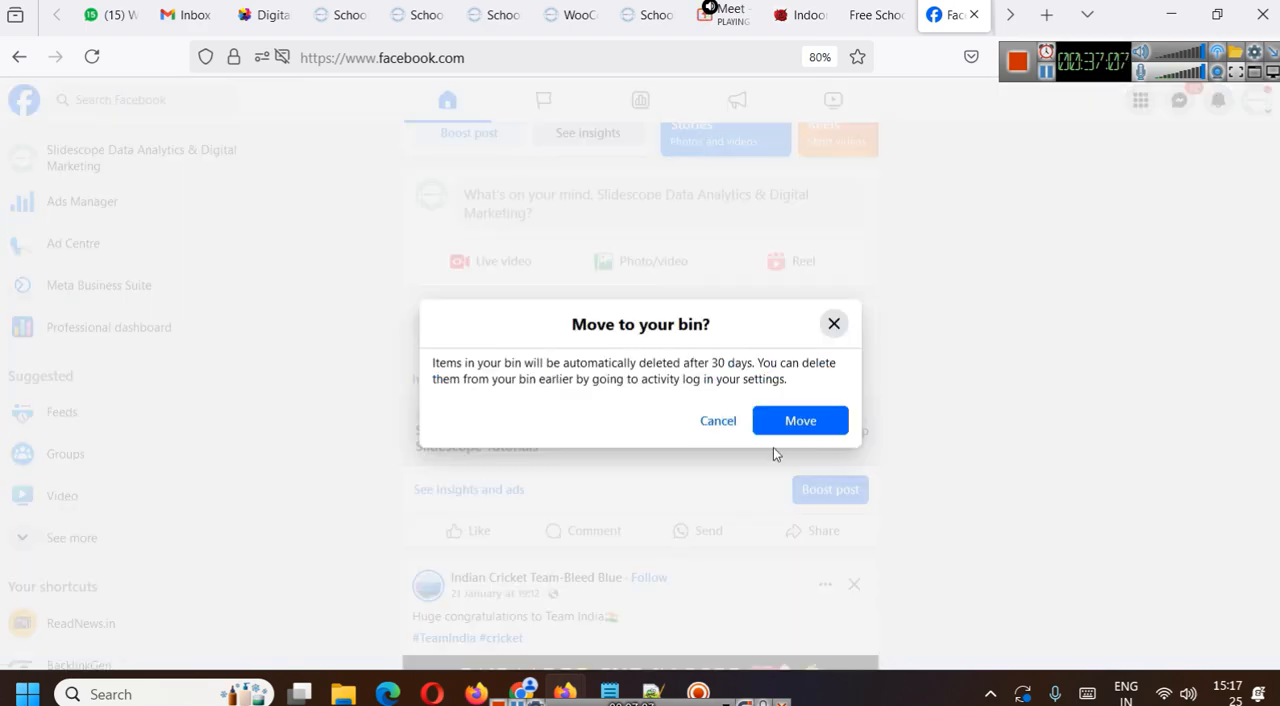
click(785, 421)
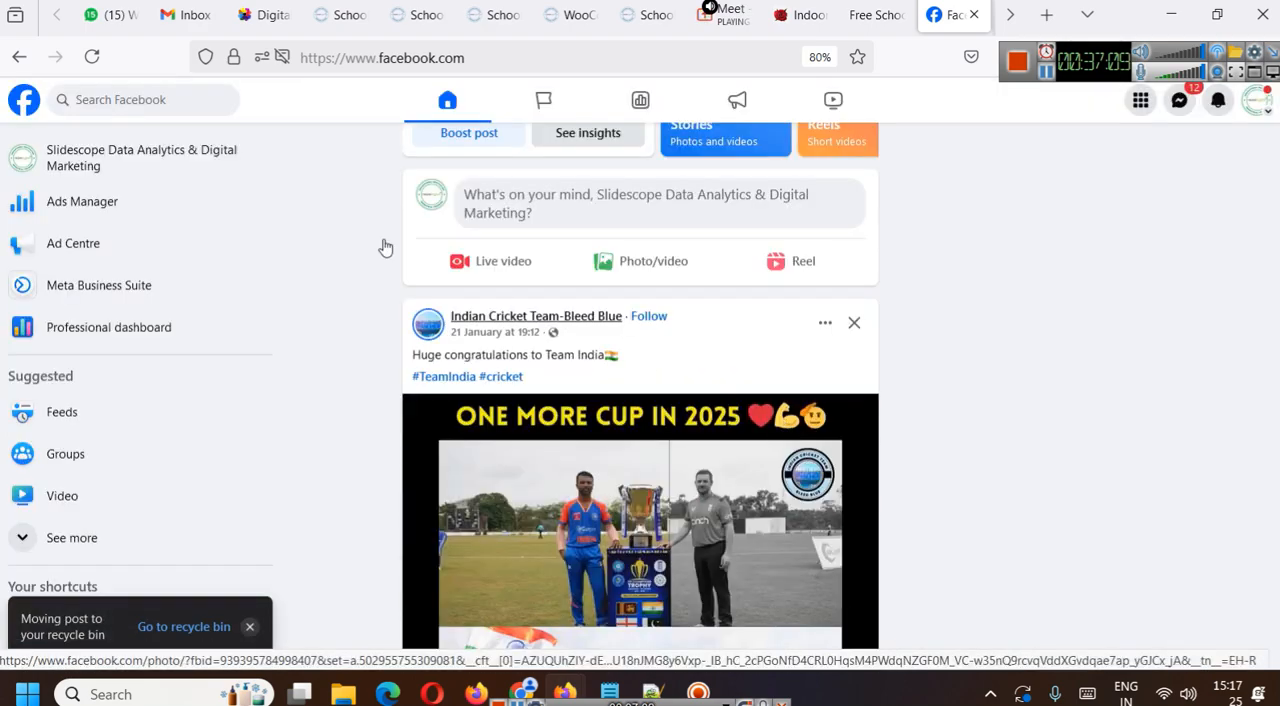
- Open the Slidescope page, paste the Pro Plan product address into a new post, check its link preview choices and publish it
click(166, 145)
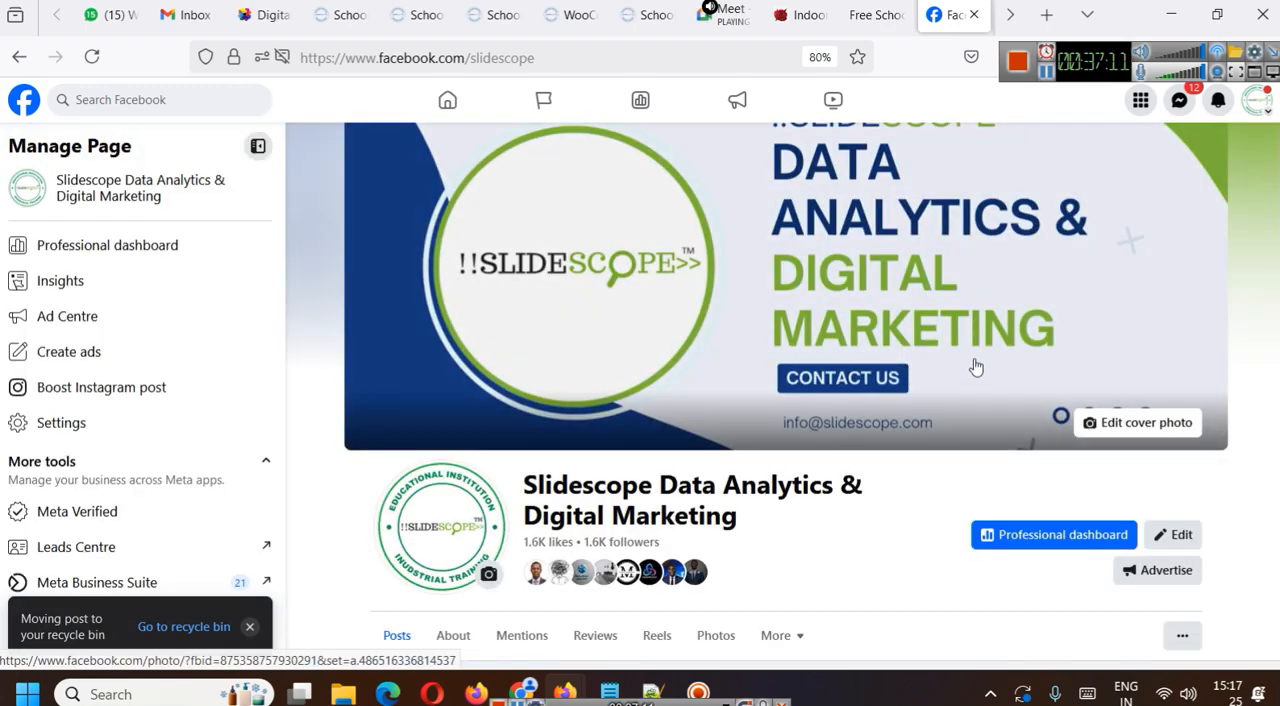
scroll(978, 365, down, 2)
click(916, 450)
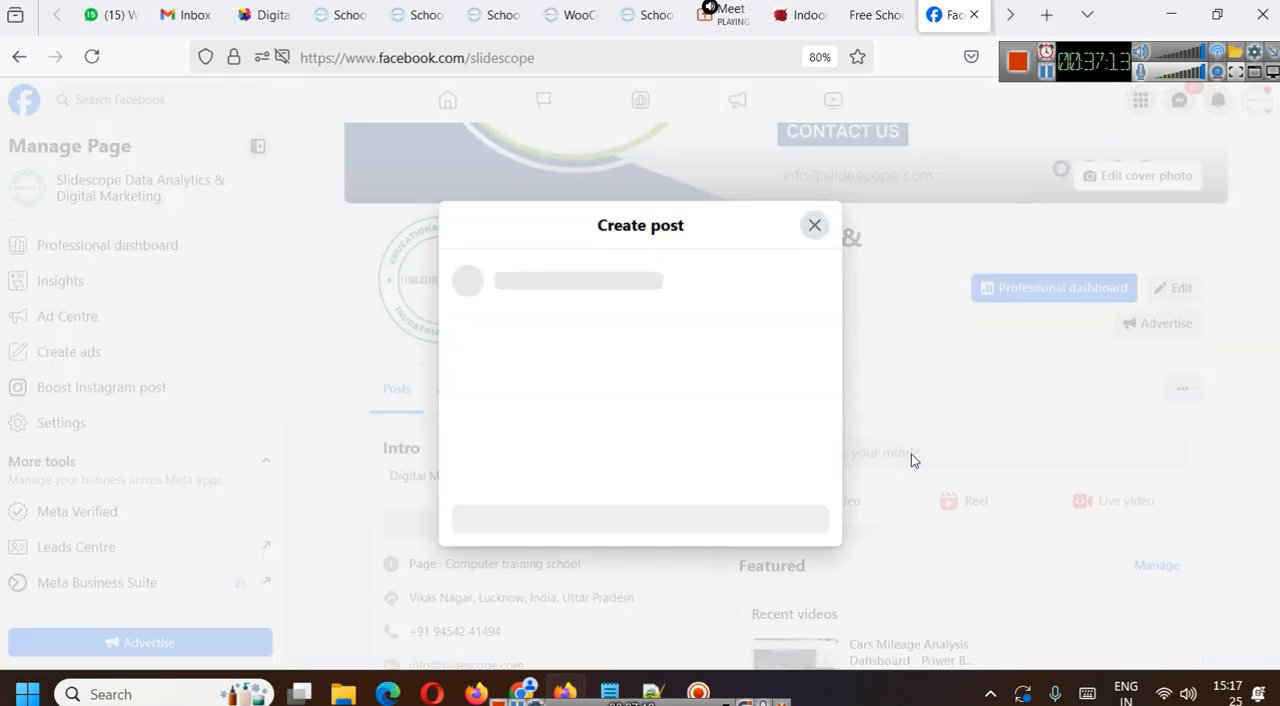
key(ctrl+v)
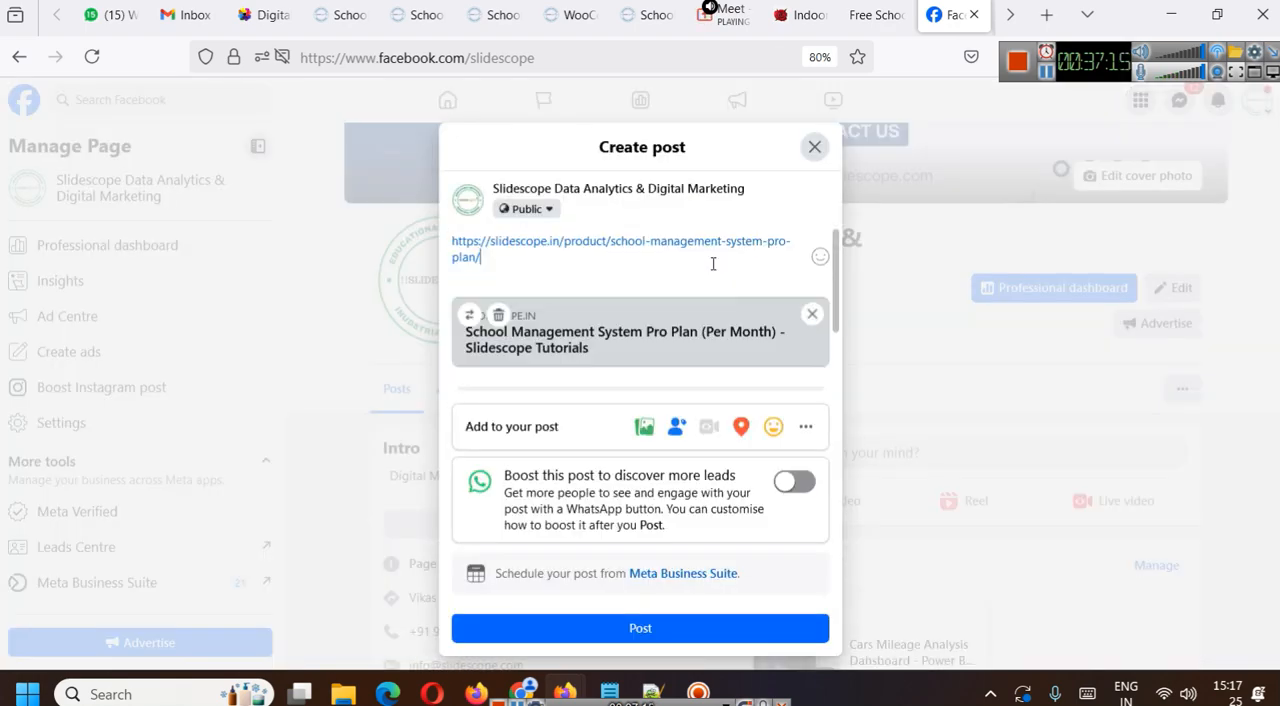
click(469, 315)
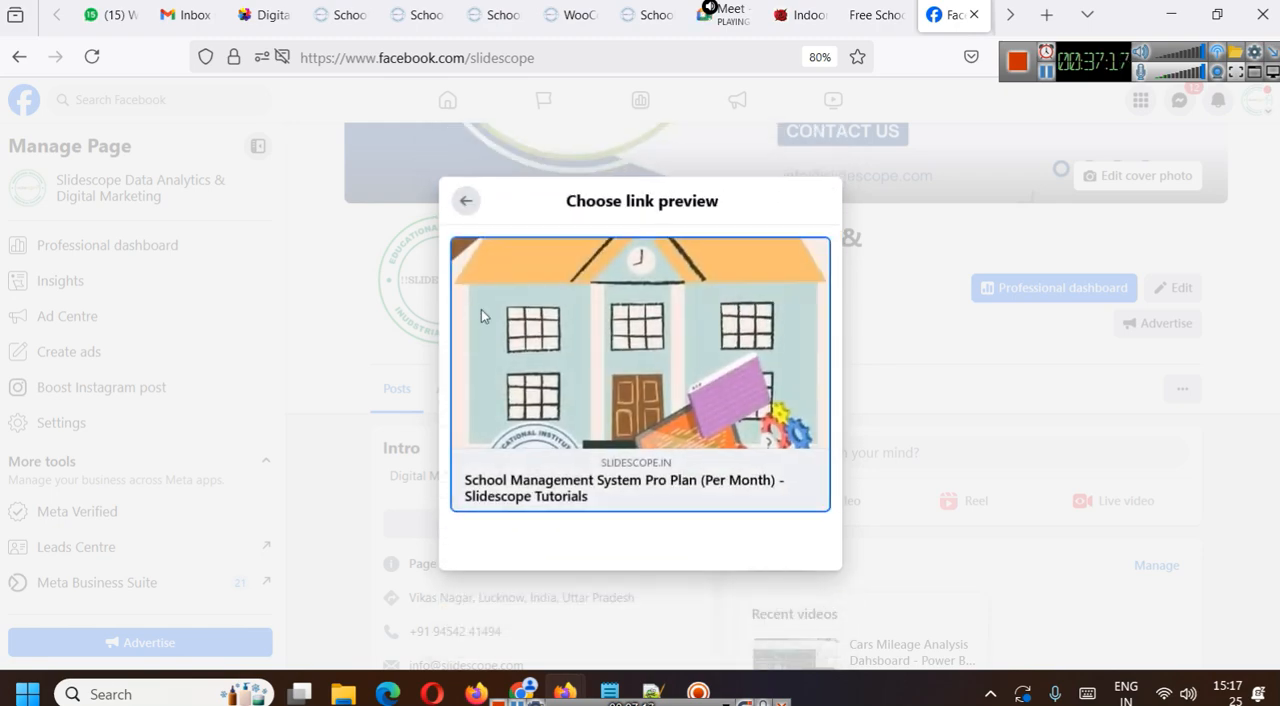
click(466, 201)
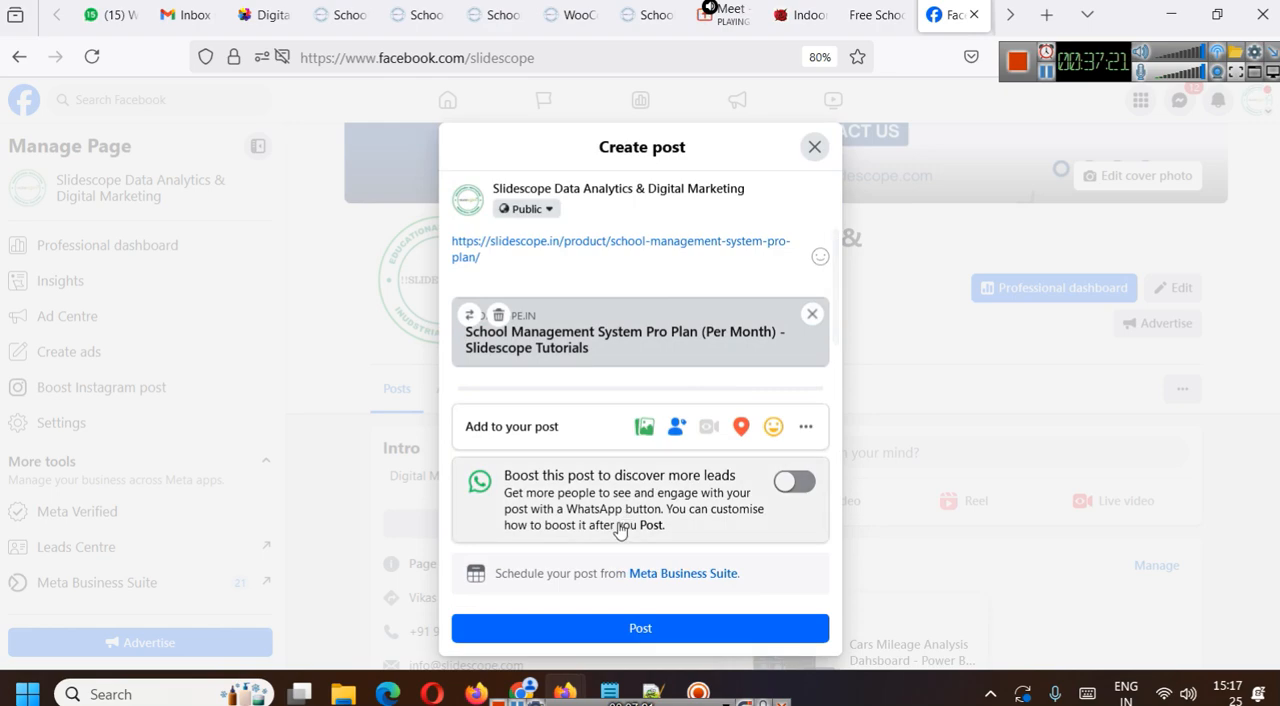
click(640, 628)
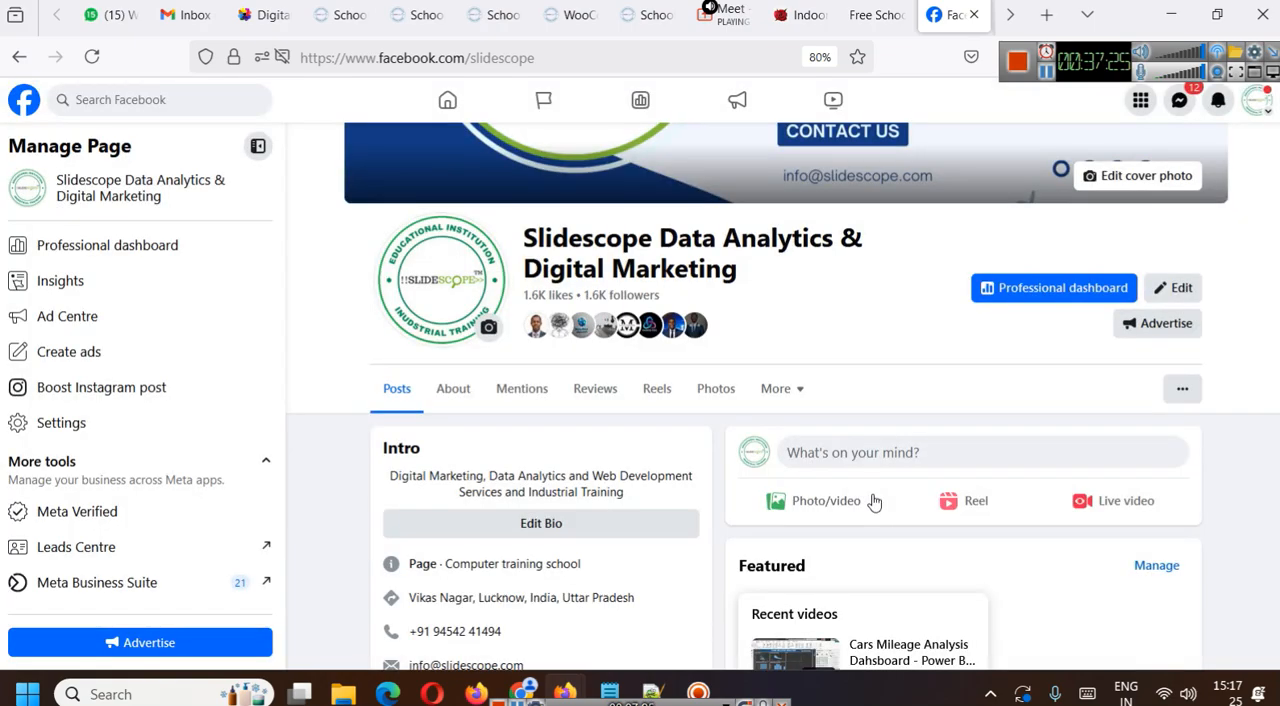
- Move the Pro Plan link post in the Slidescope page's posts list to the bin
scroll(871, 500, down, 5)
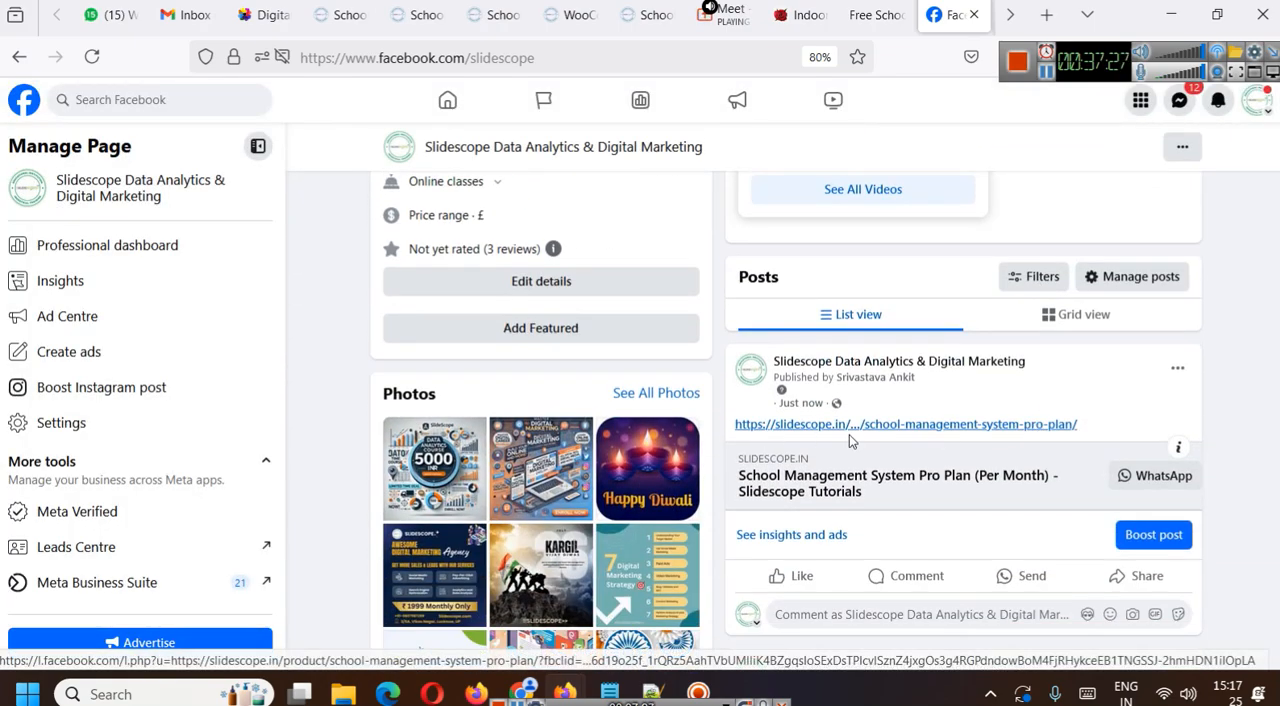
click(1178, 368)
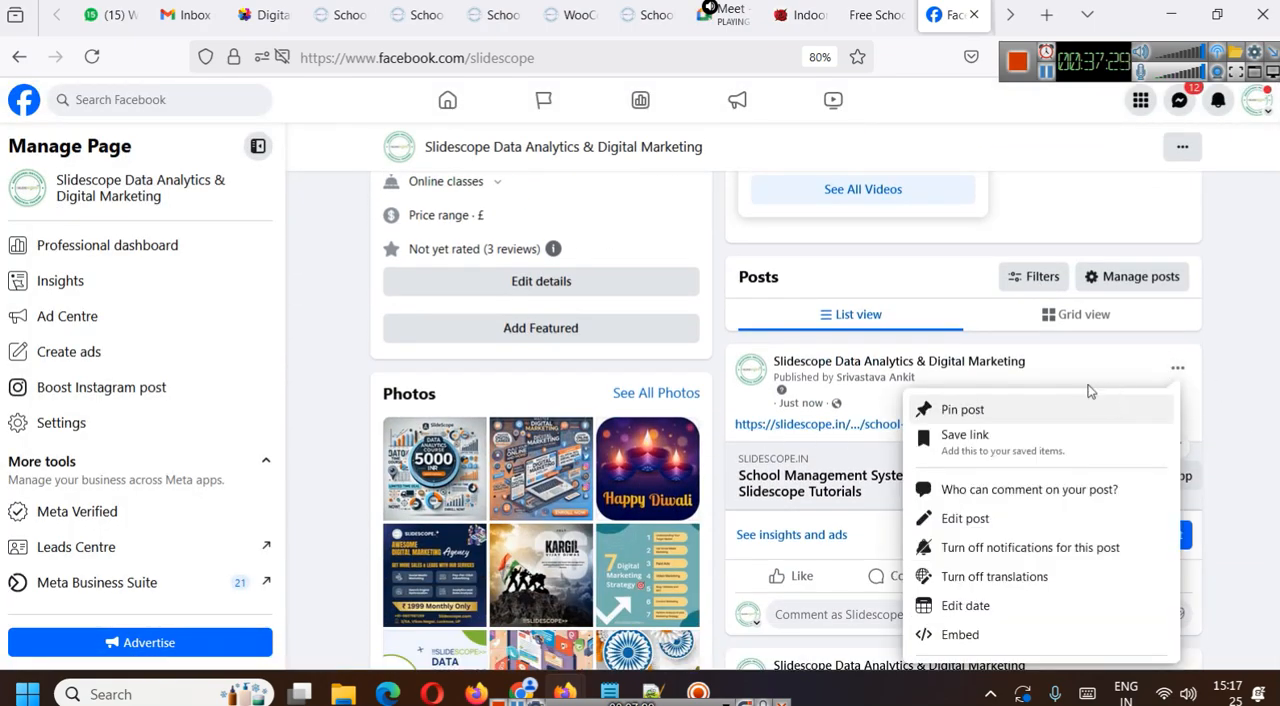
scroll(974, 640, down, 1)
click(978, 636)
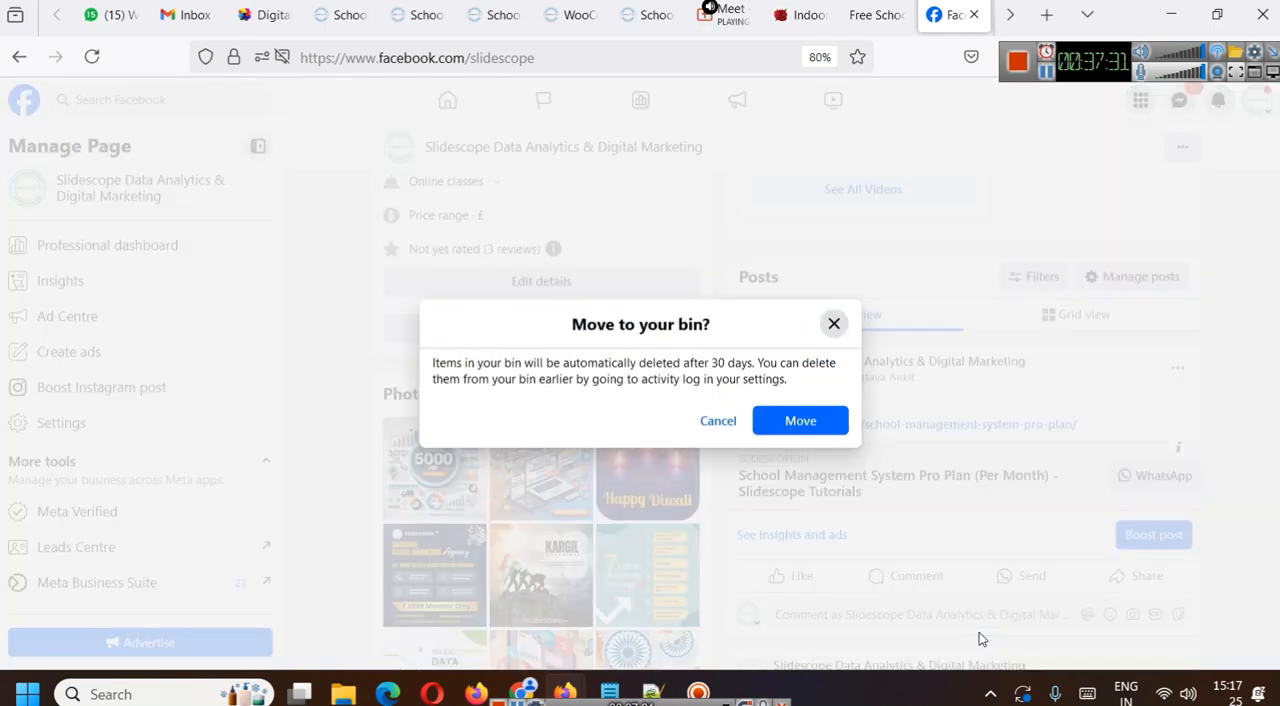
click(802, 426)
- Open Google in a new tab and search for "facebook og debugger"
click(1036, 16)
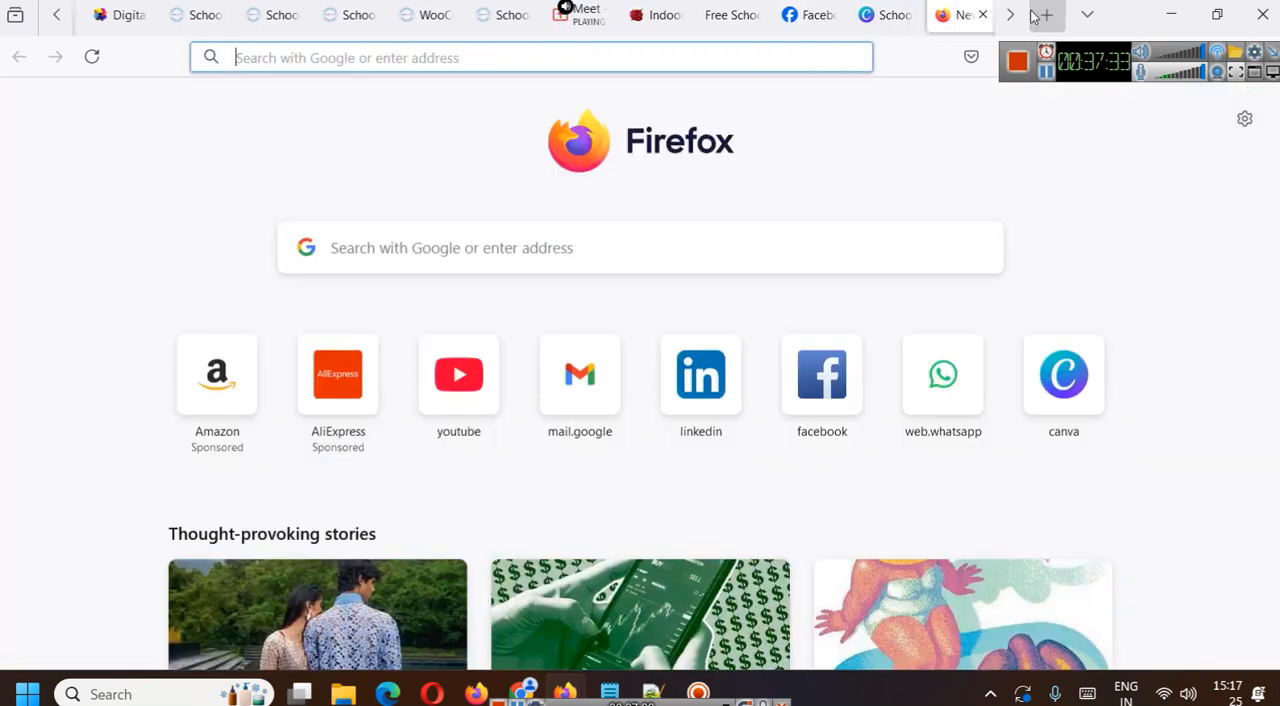
text(google.com/)
key(Return)
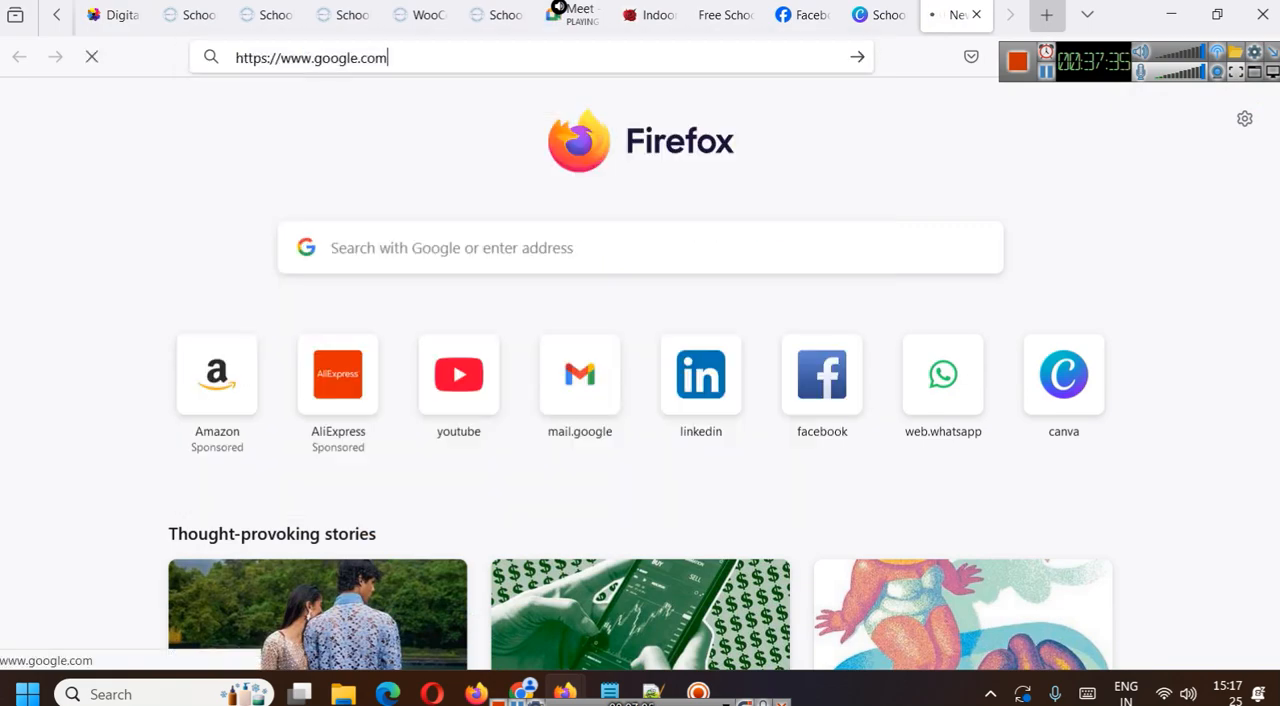
text(face)
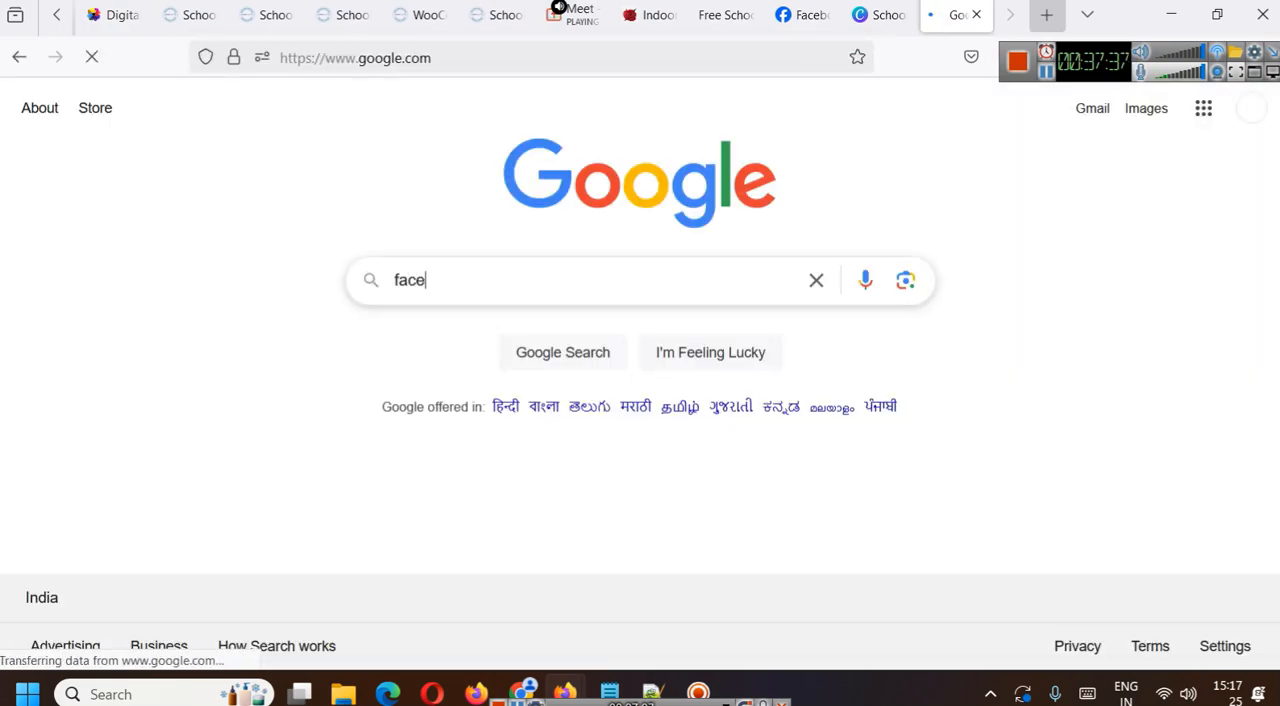
text(book og)
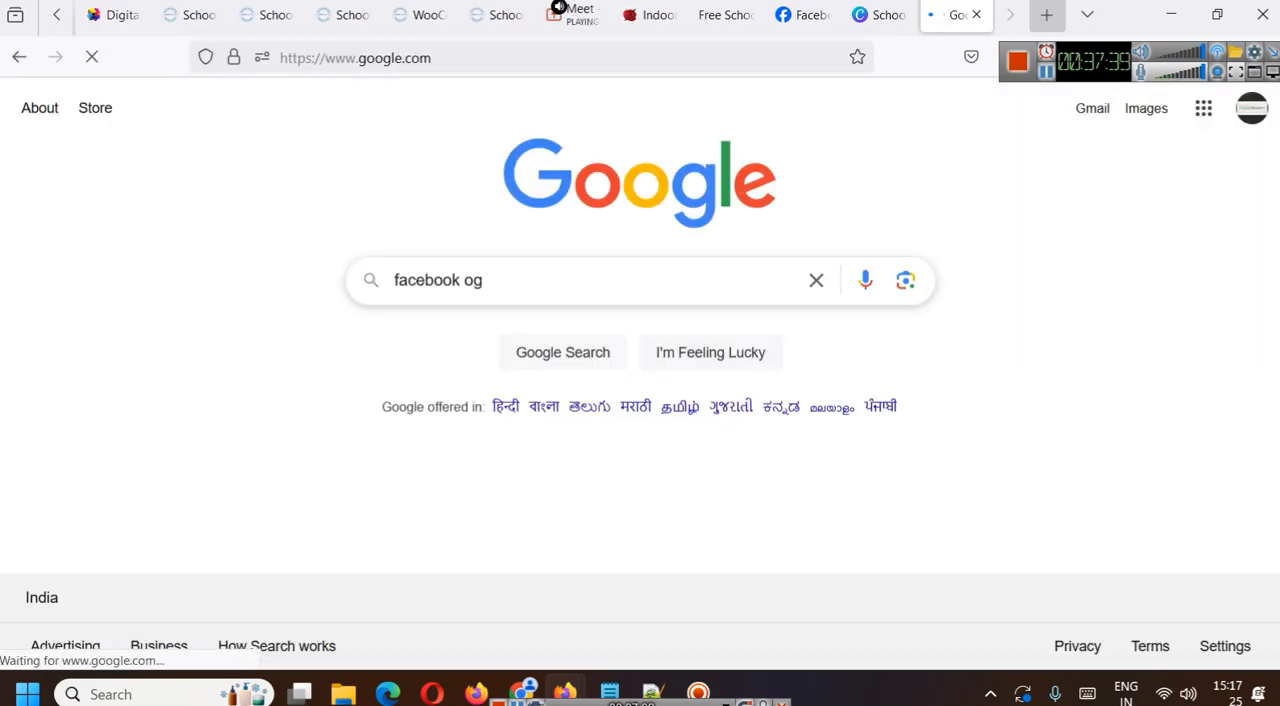
text( debugger)
key(Return)
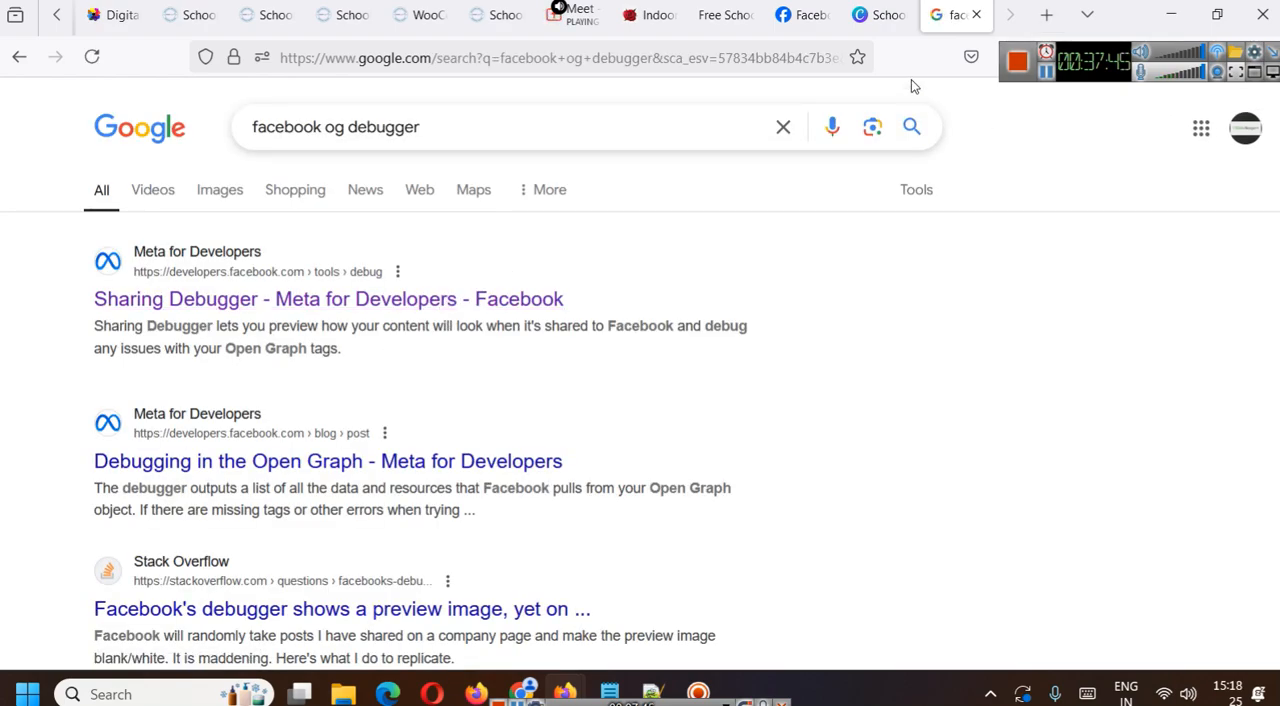
- Return to the Slidescope Facebook page, draft a post with the Pro Plan product address and check its link preview choices
click(803, 16)
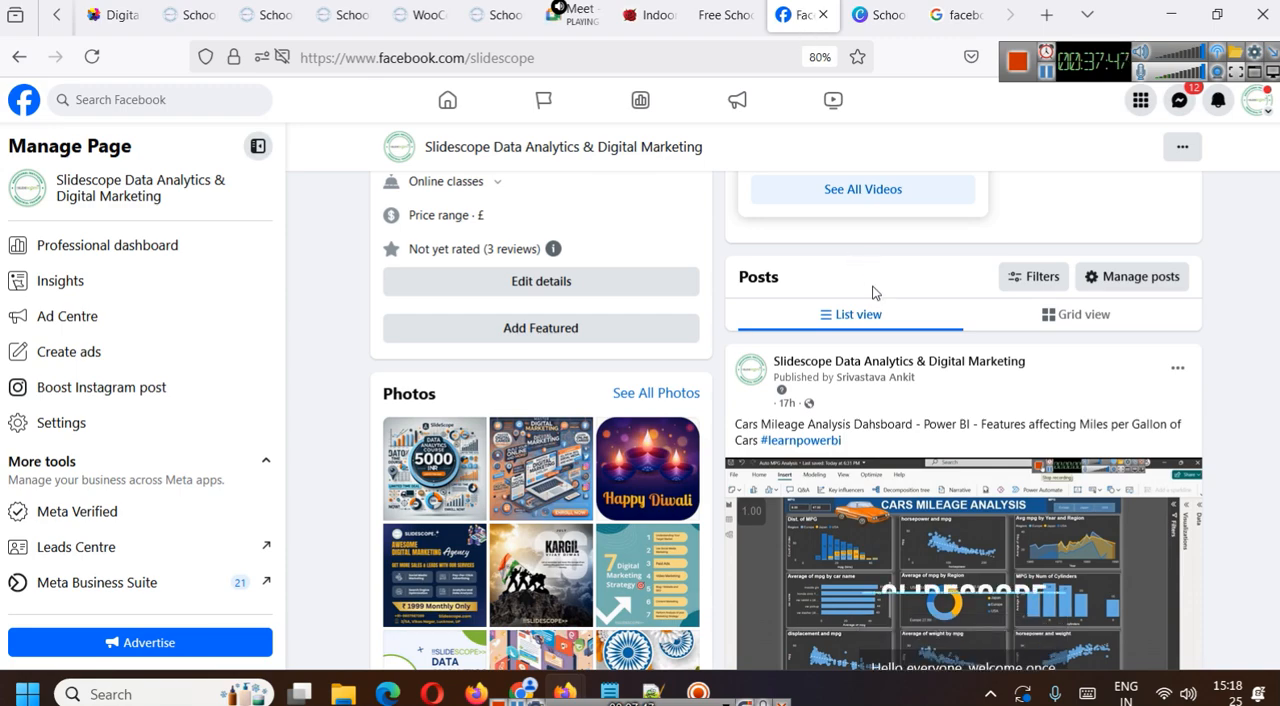
scroll(871, 286, up, 5)
click(870, 286)
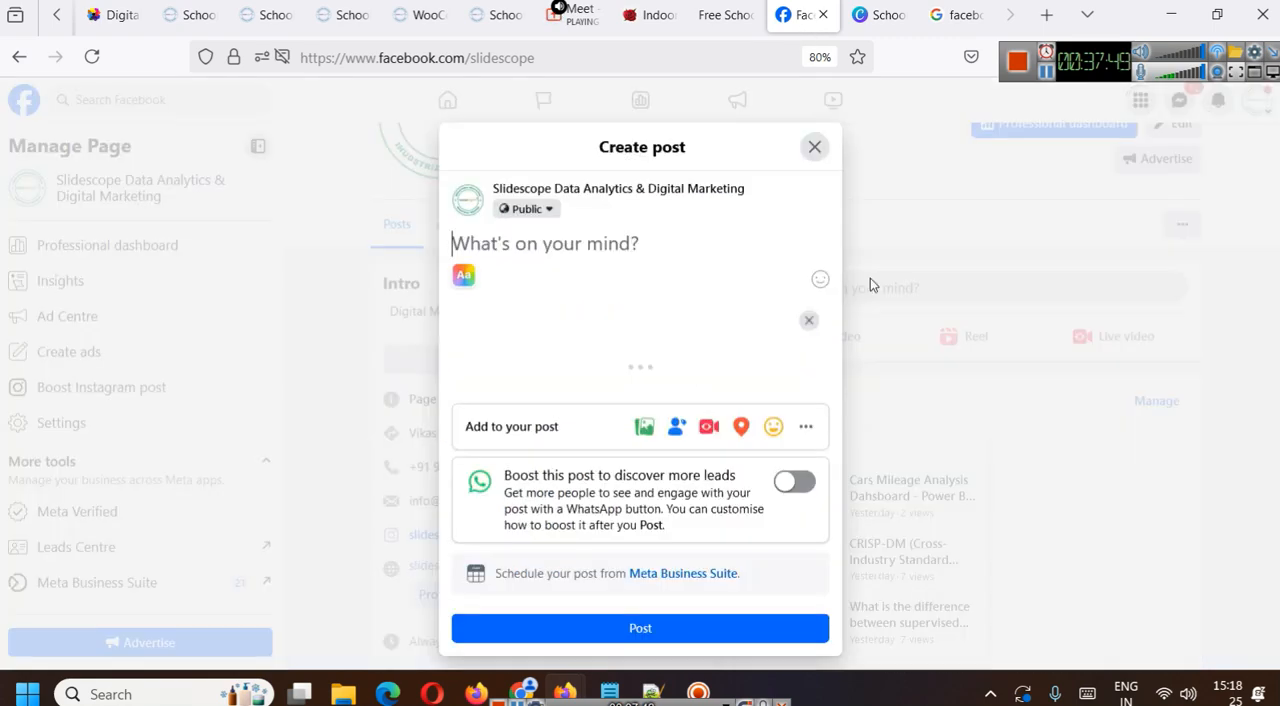
text(https://slidescope.in/product/school-management-system-pro-plan/)
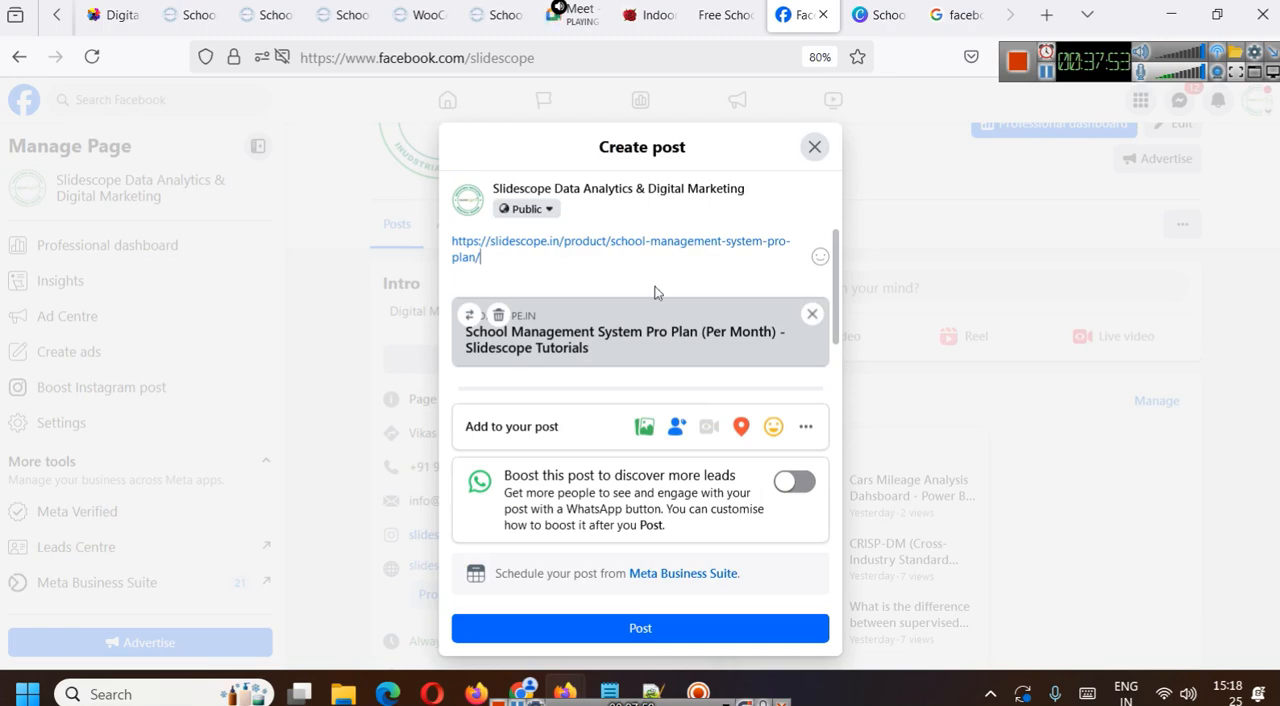
scroll(547, 294, up, 1)
click(469, 315)
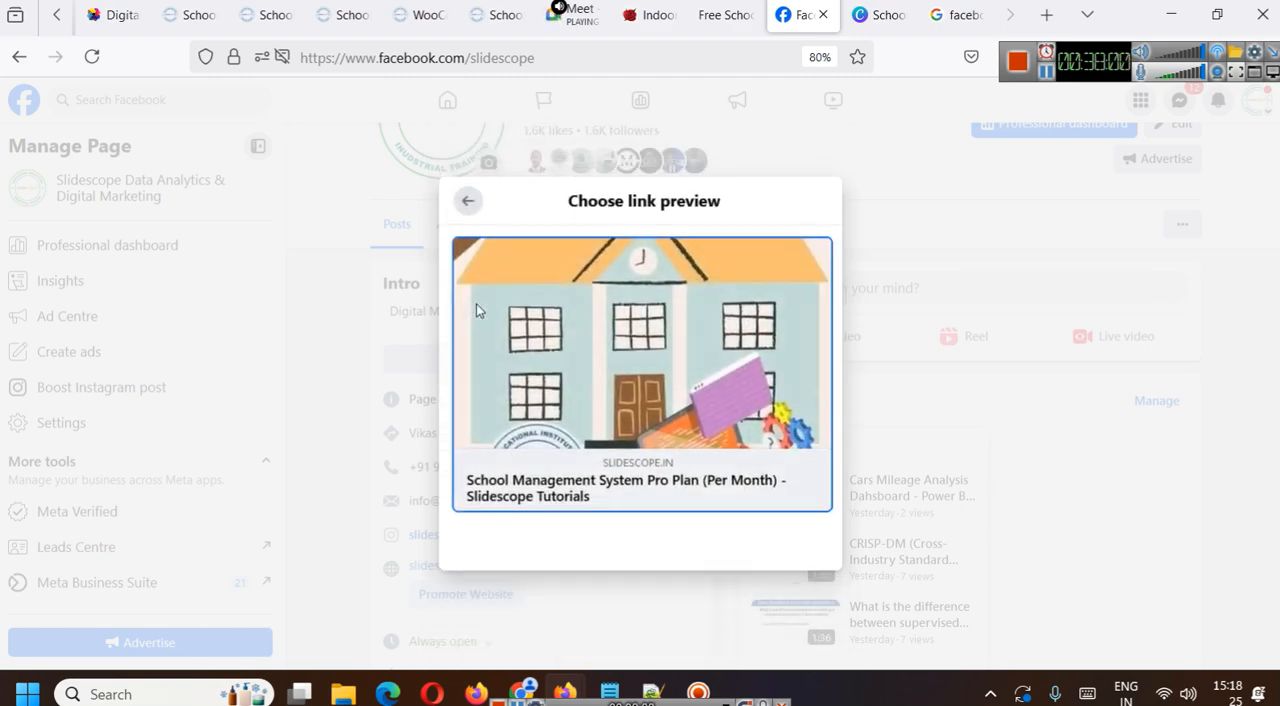
click(464, 203)
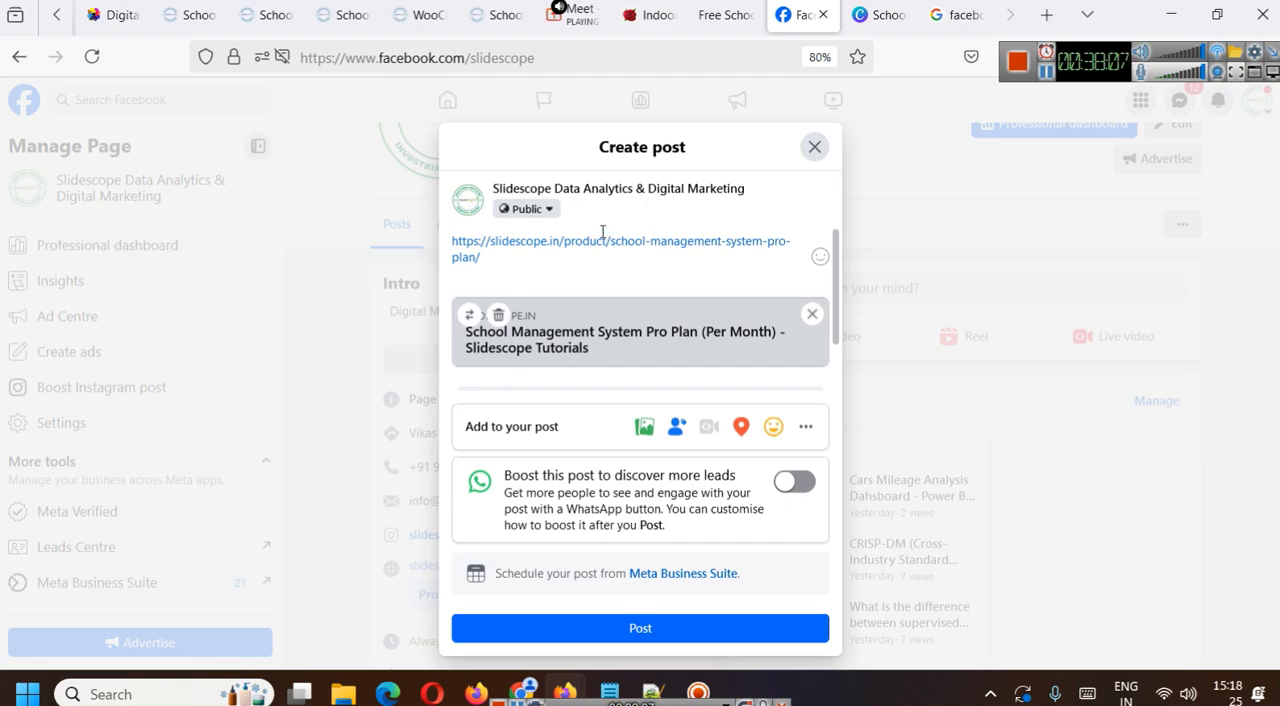
- Open metagen.slidescope.com in a new tab, go to the OG Tags Generator and generate the tags with all fields empty
click(1058, 8)
text(meta)
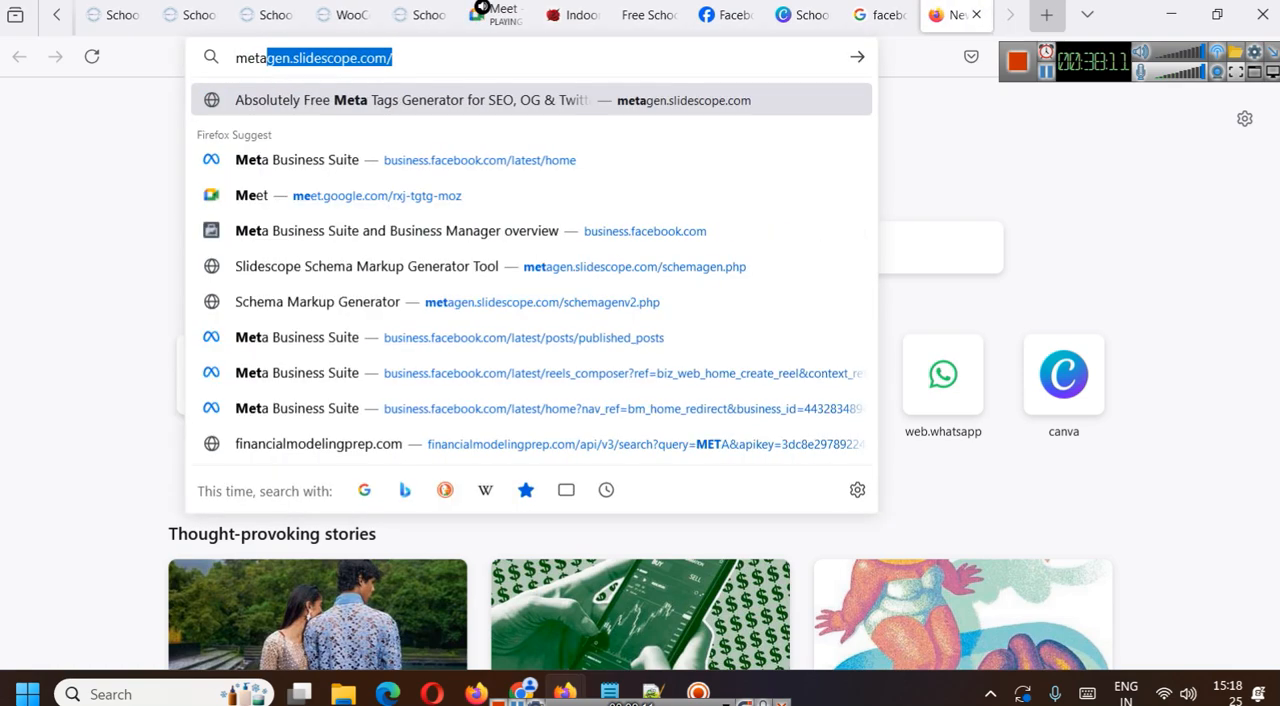
key(Return)
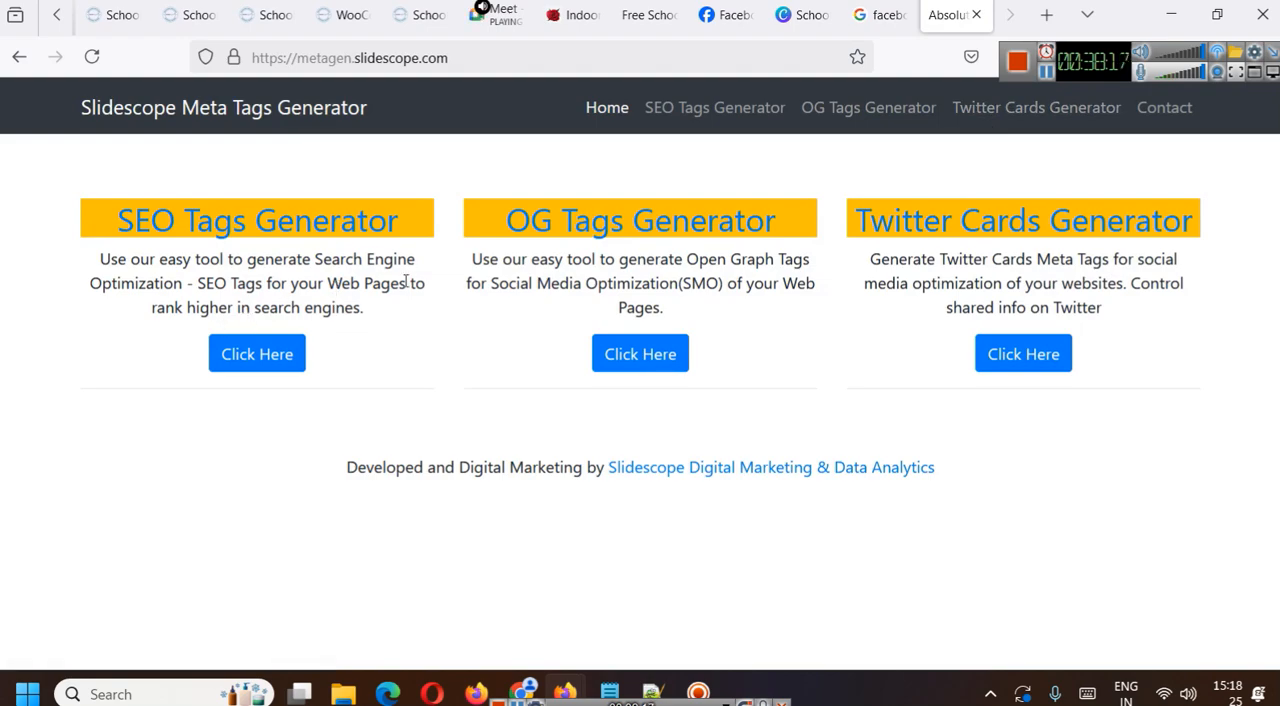
click(556, 222)
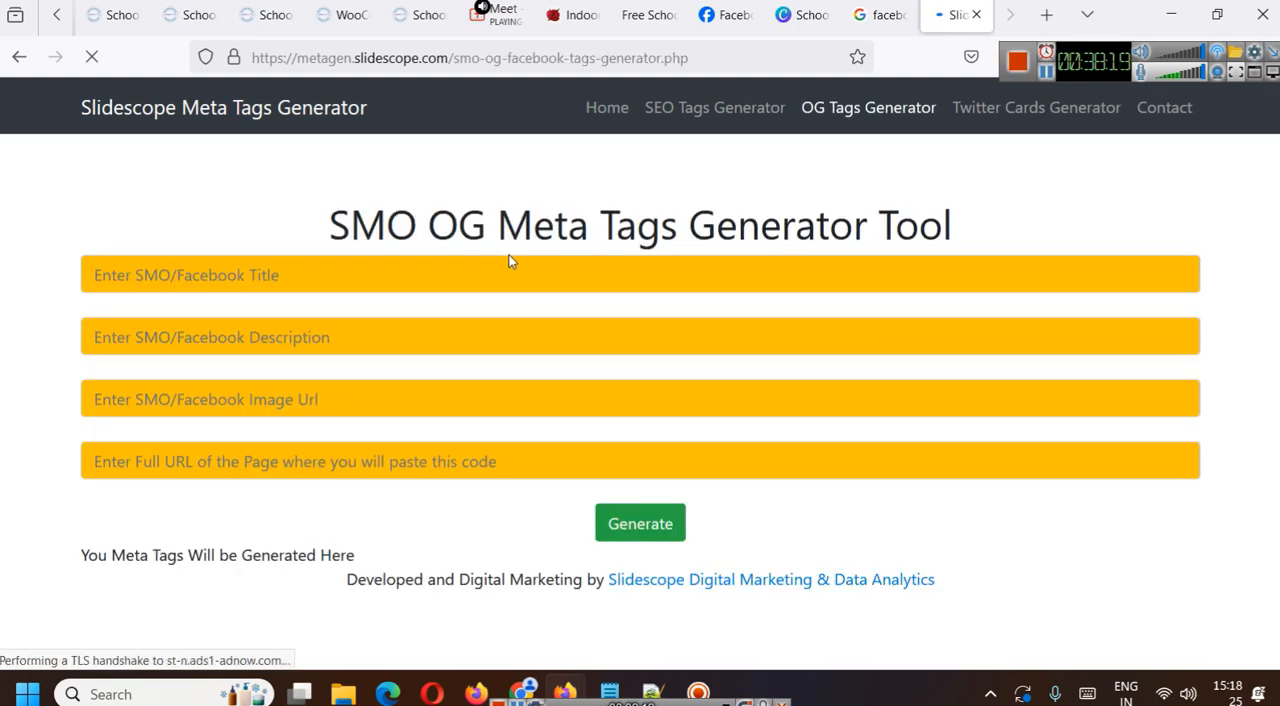
click(630, 523)
scroll(608, 401, down, 1)
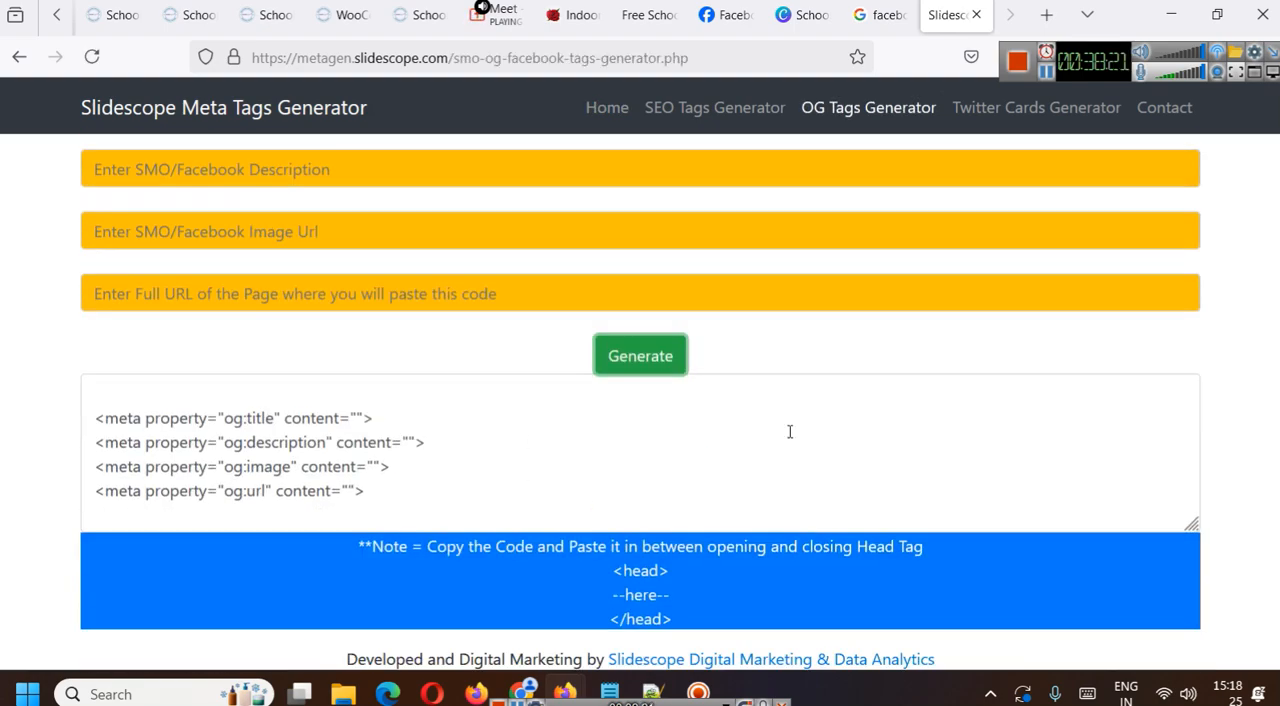
- Enlarge the page and examine the generated og:title, og:description, og:image and og:url meta tags
key(ctrl+plus)
key(ctrl+plus)
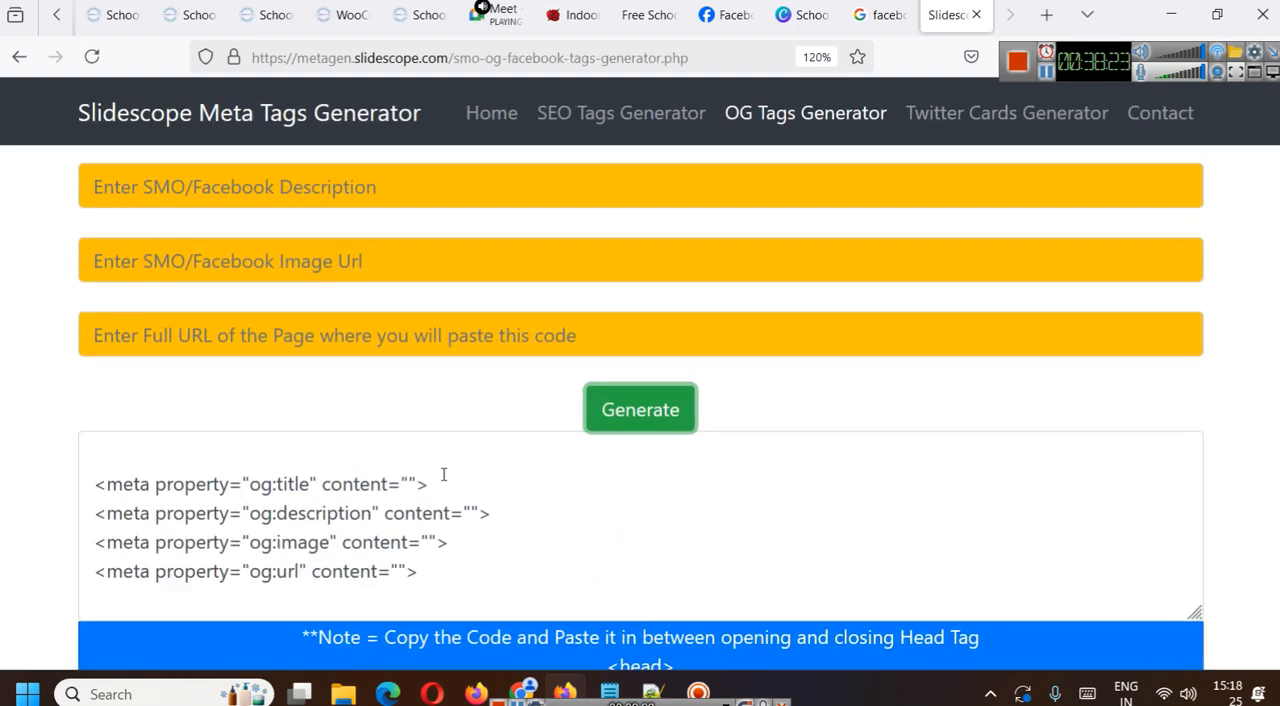
drag(263, 484, 328, 467)
click(328, 475)
drag(220, 513, 521, 518)
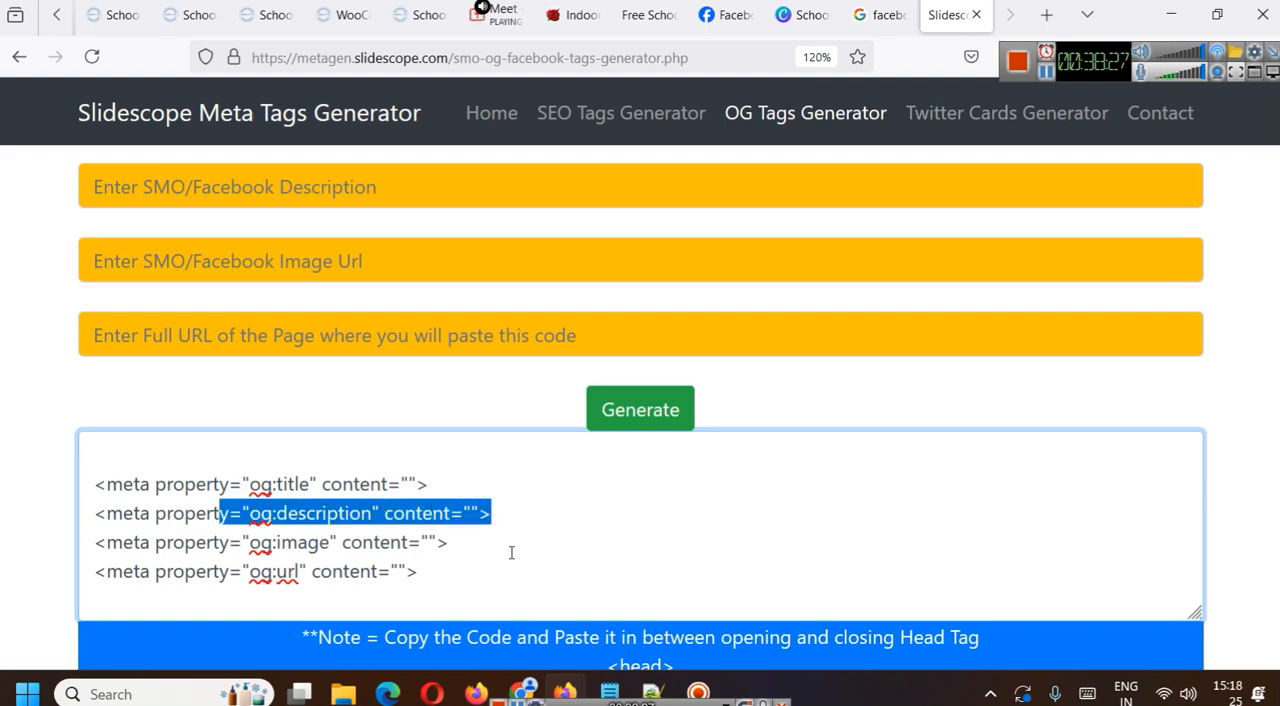
drag(185, 542, 674, 591)
click(451, 584)
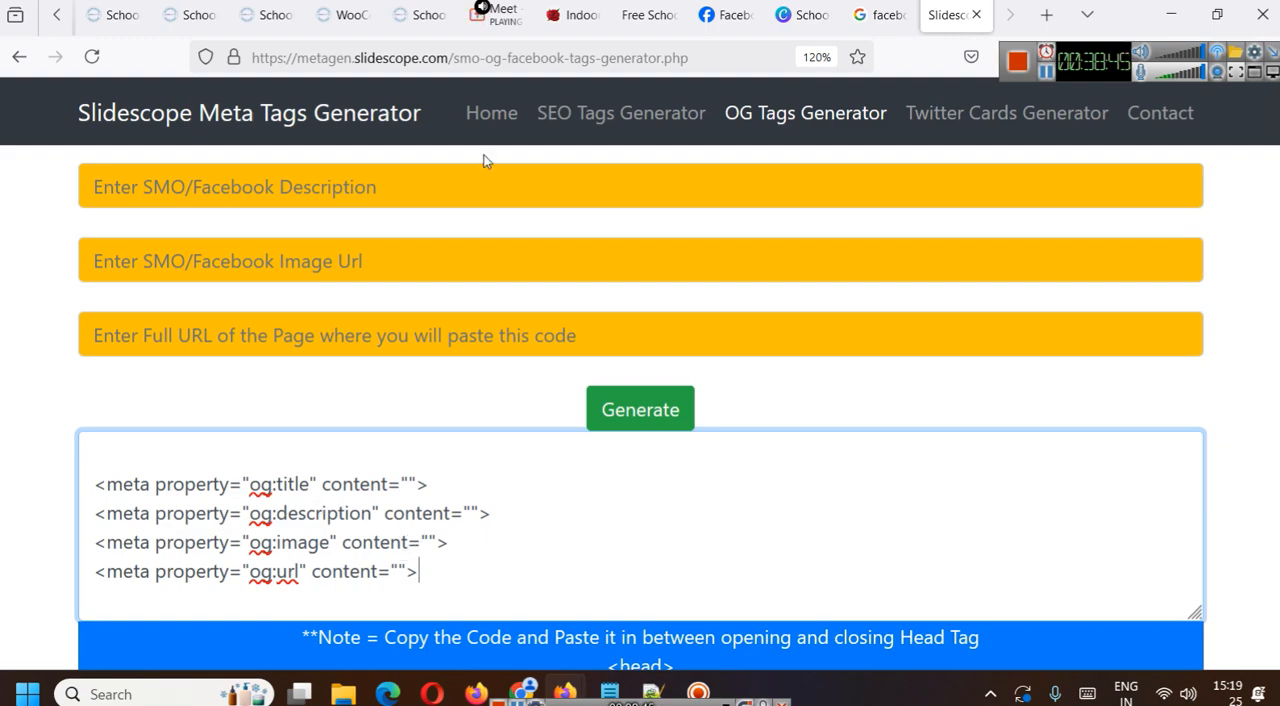
- Close the draft post on Facebook and examine how earlier posts on the Slidescope page display their images and link previews
click(722, 15)
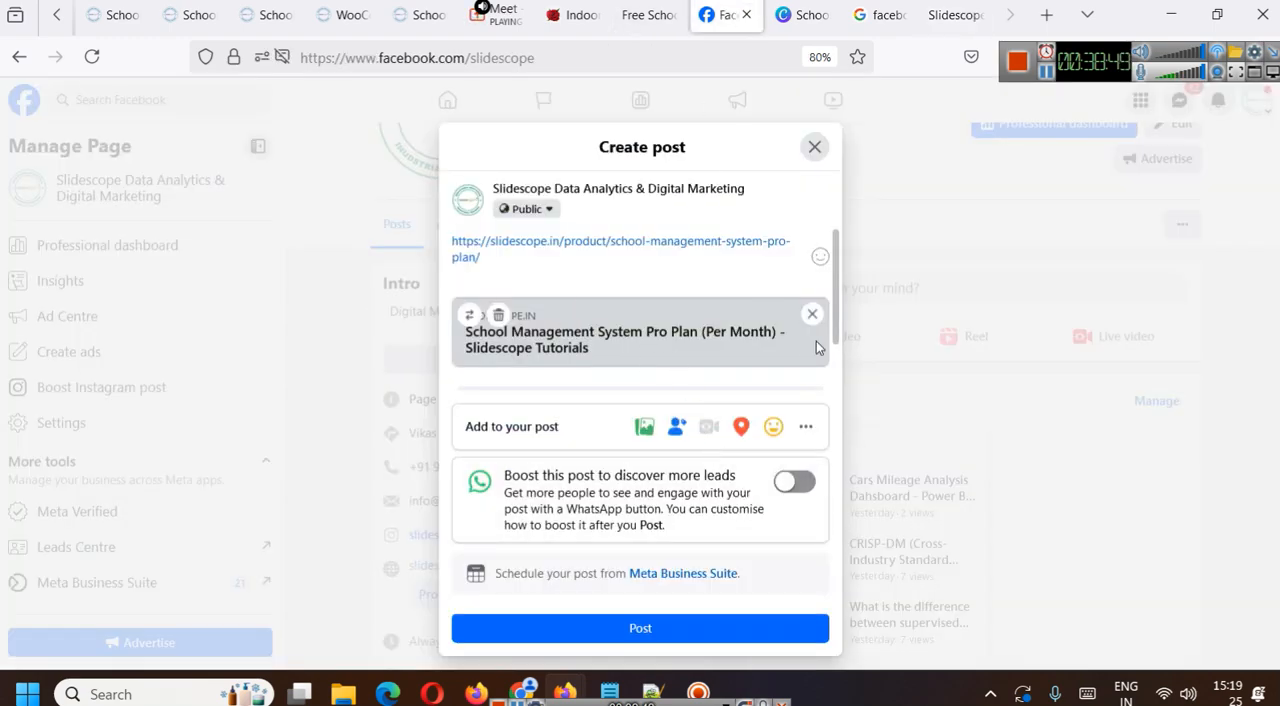
click(814, 147)
scroll(1077, 414, down, 5)
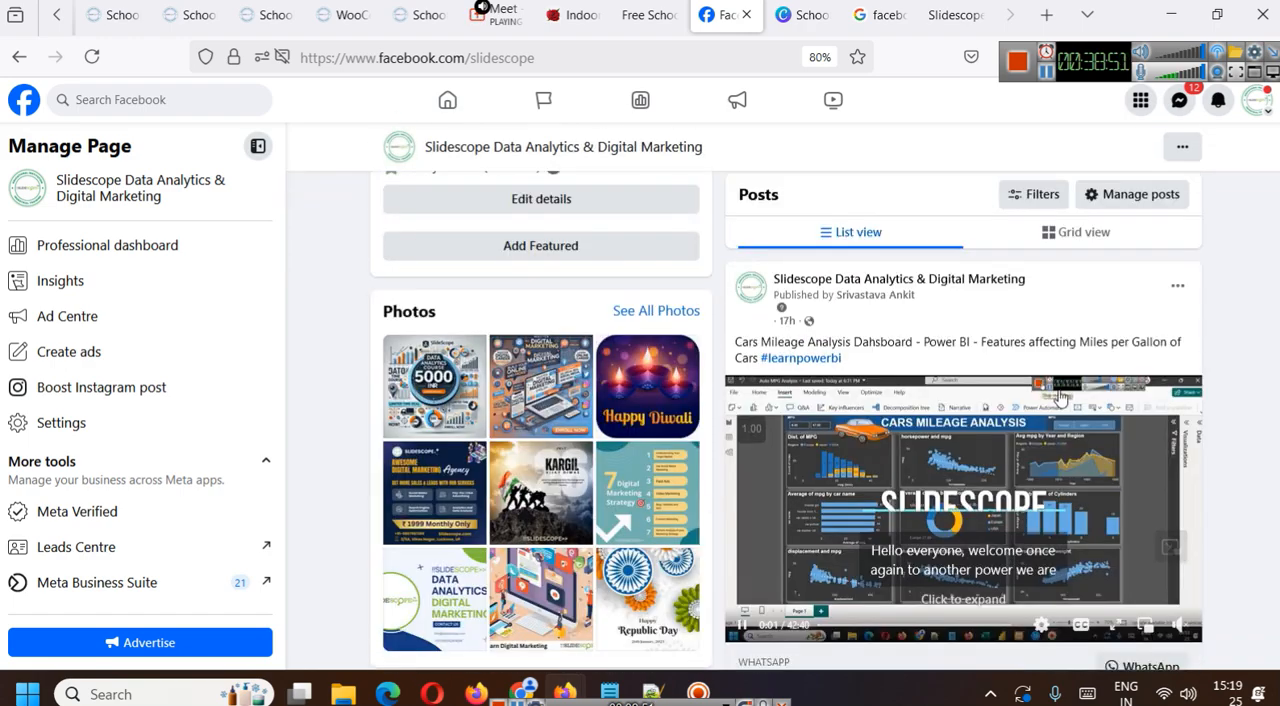
scroll(1062, 400, down, 2)
scroll(1054, 398, up, 1)
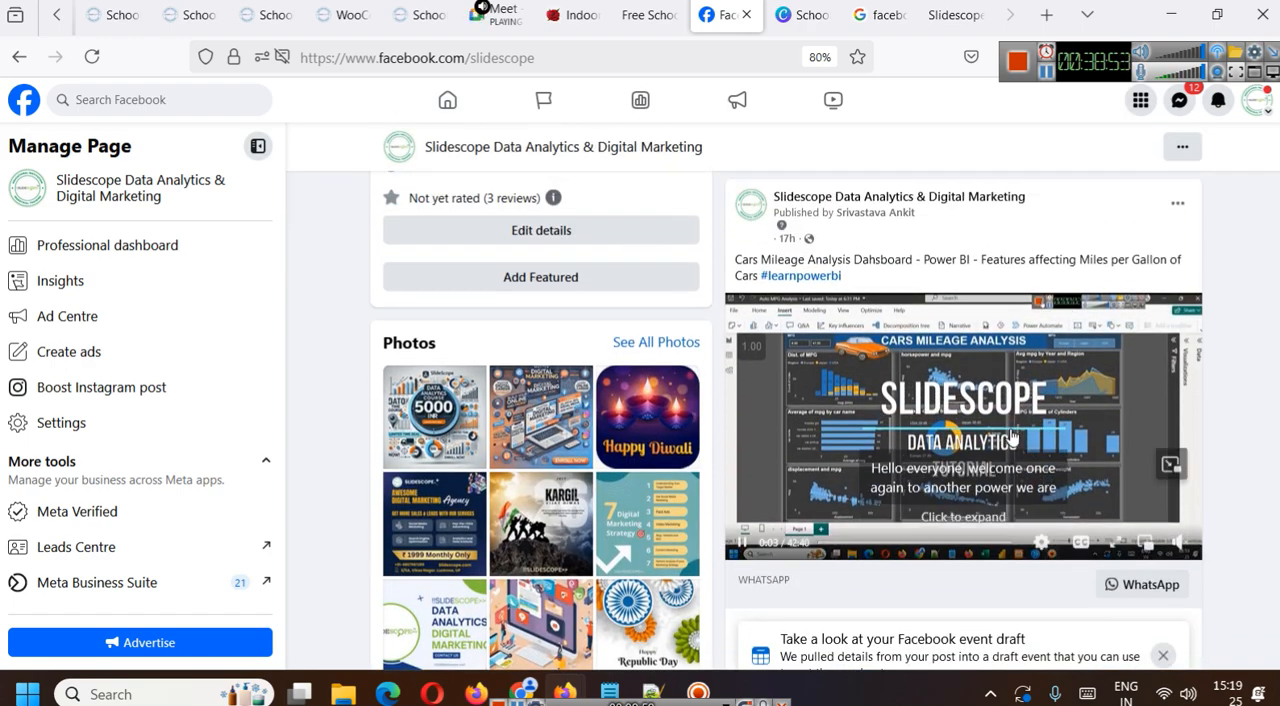
scroll(1066, 367, down, 5)
scroll(1067, 370, down, 8)
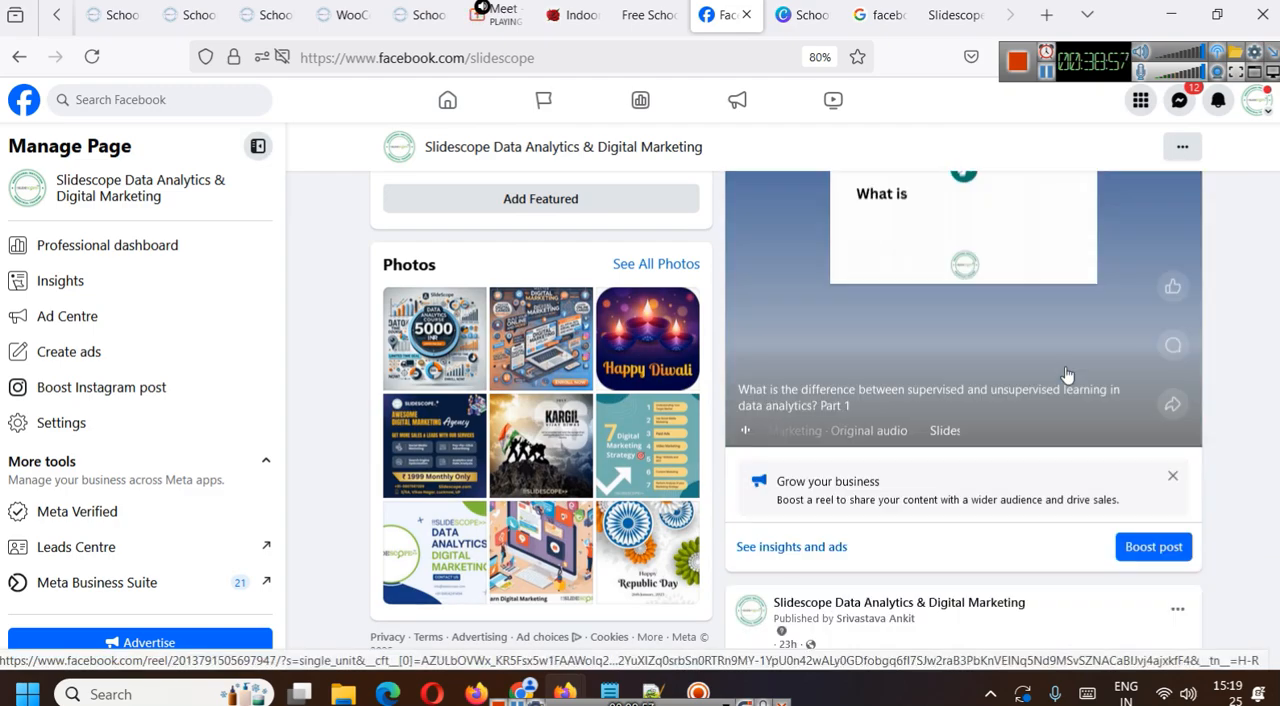
scroll(1067, 373, down, 15)
scroll(1067, 375, down, 15)
scroll(1067, 375, down, 12)
scroll(1065, 366, up, 3)
scroll(1019, 445, down, 2)
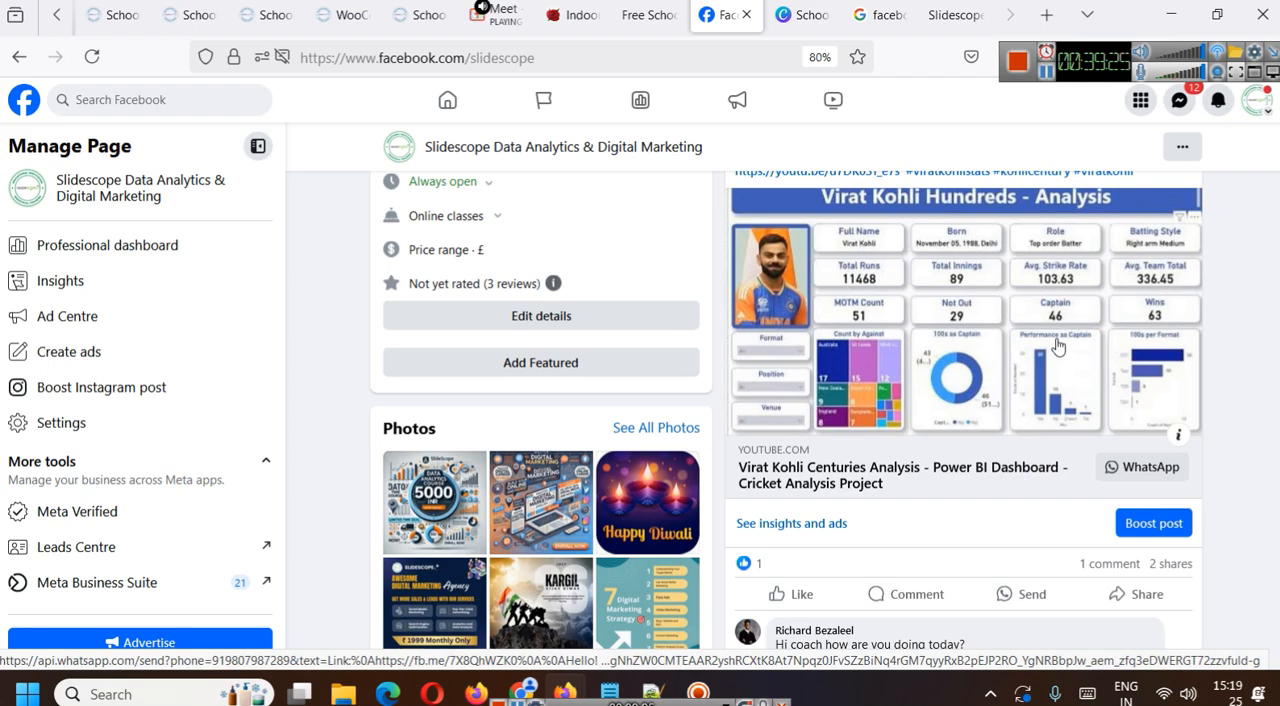
- View the source code of the School Management System Premium Plan product page, enlarge it and highlight its Open Graph meta tags
scroll(1058, 345, up, 2)
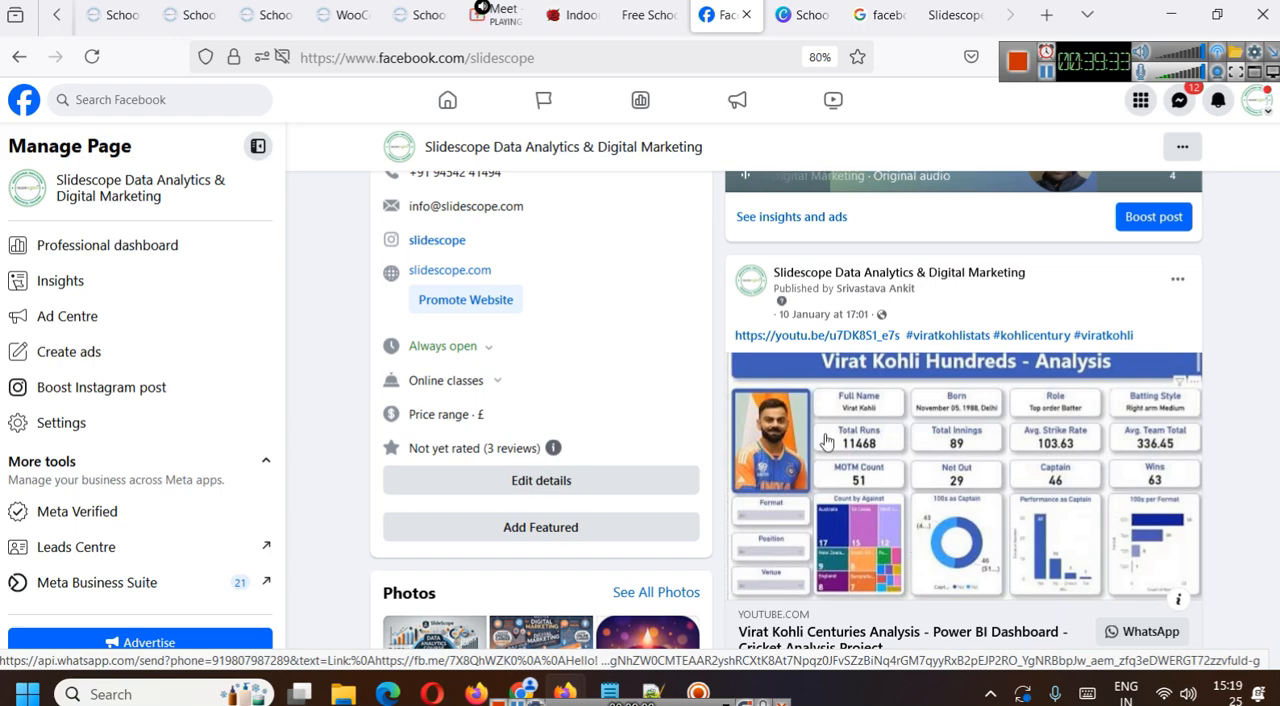
click(953, 16)
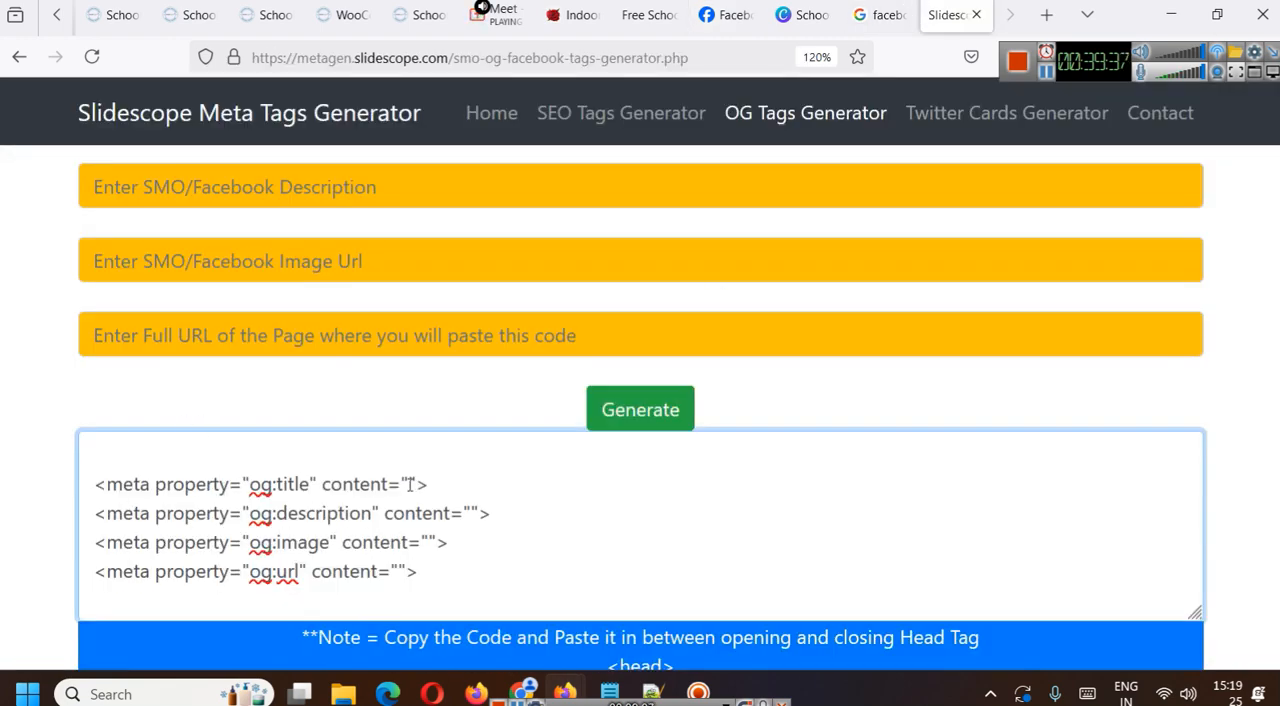
click(415, 15)
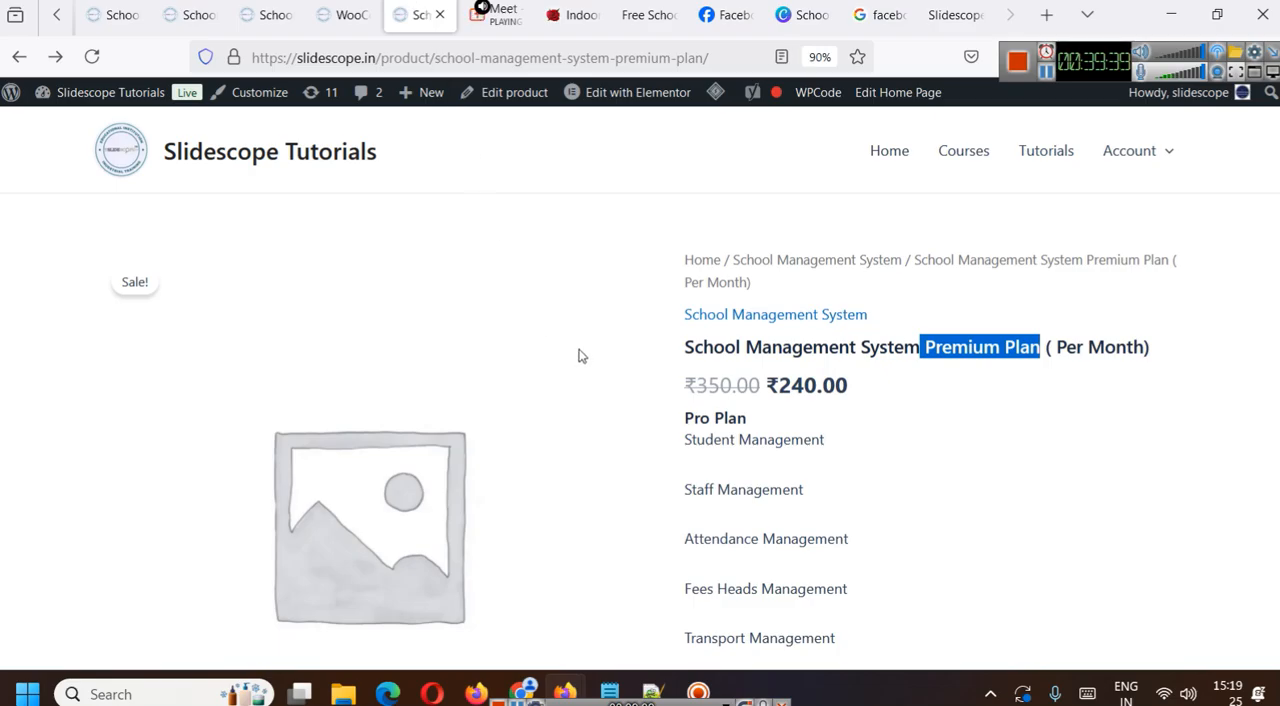
key(ctrl+u)
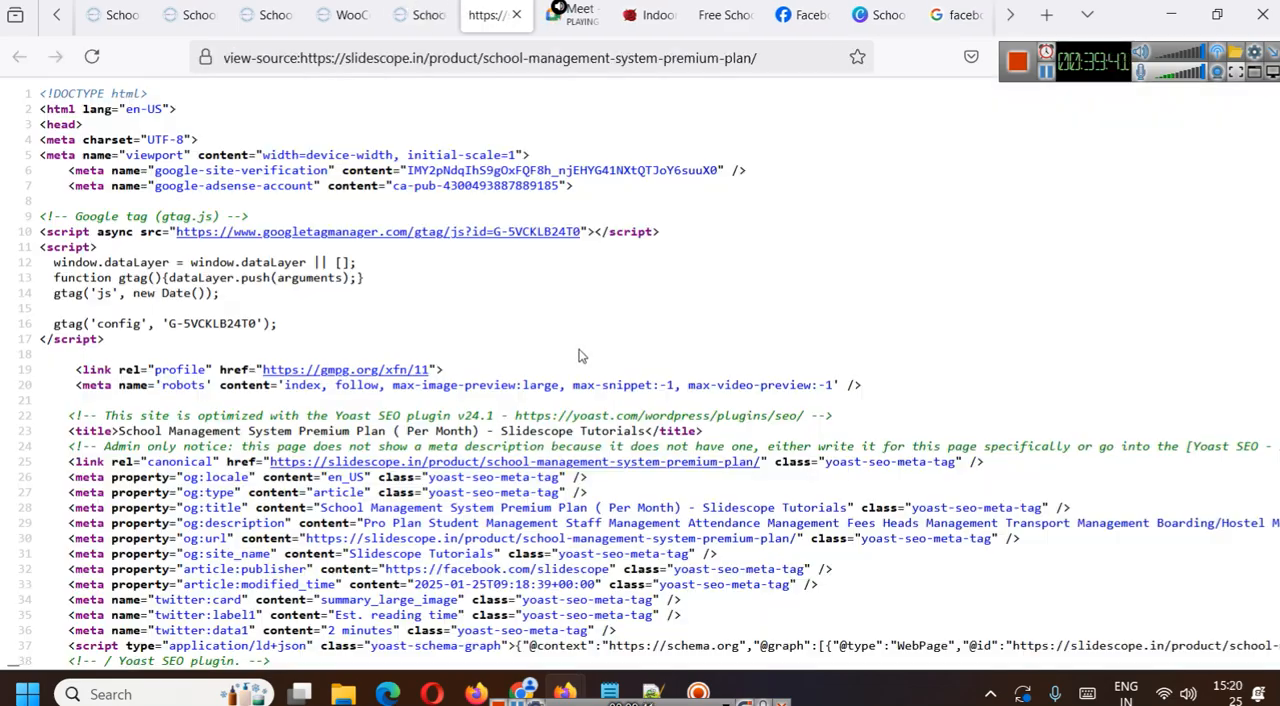
scroll(578, 356, down, 5)
key(ctrl+plus)
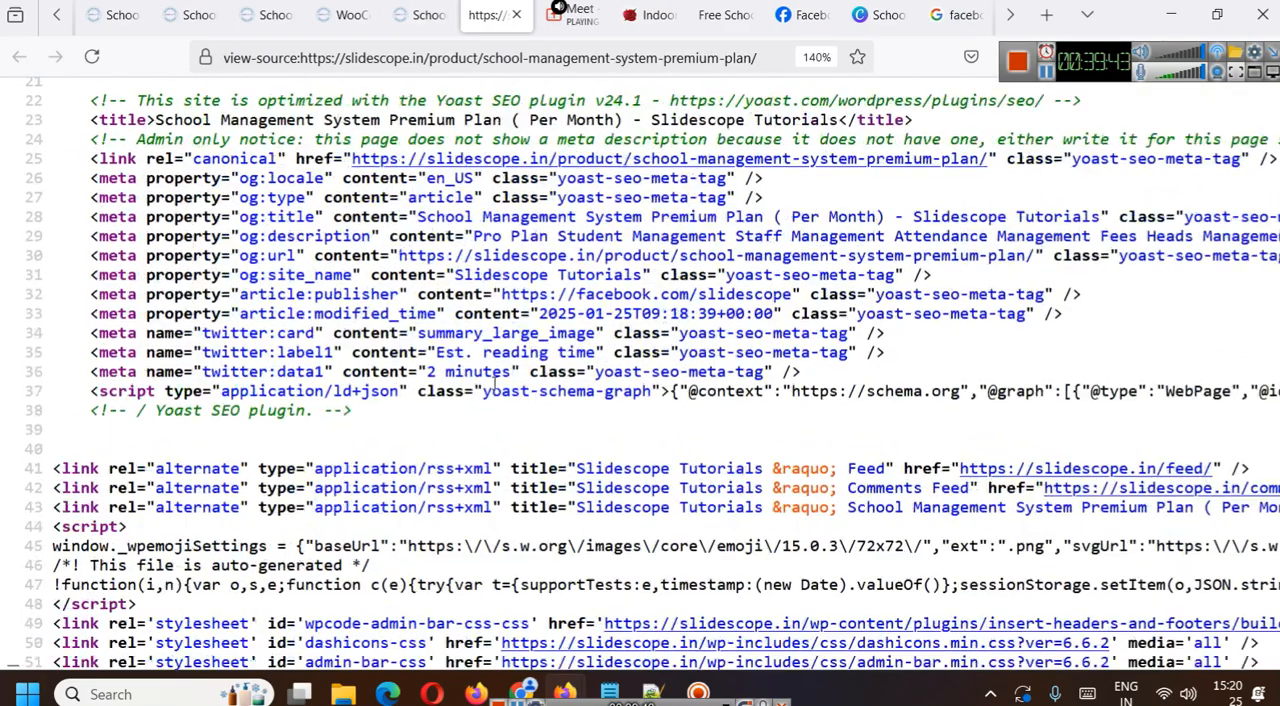
drag(100, 192, 1062, 322)
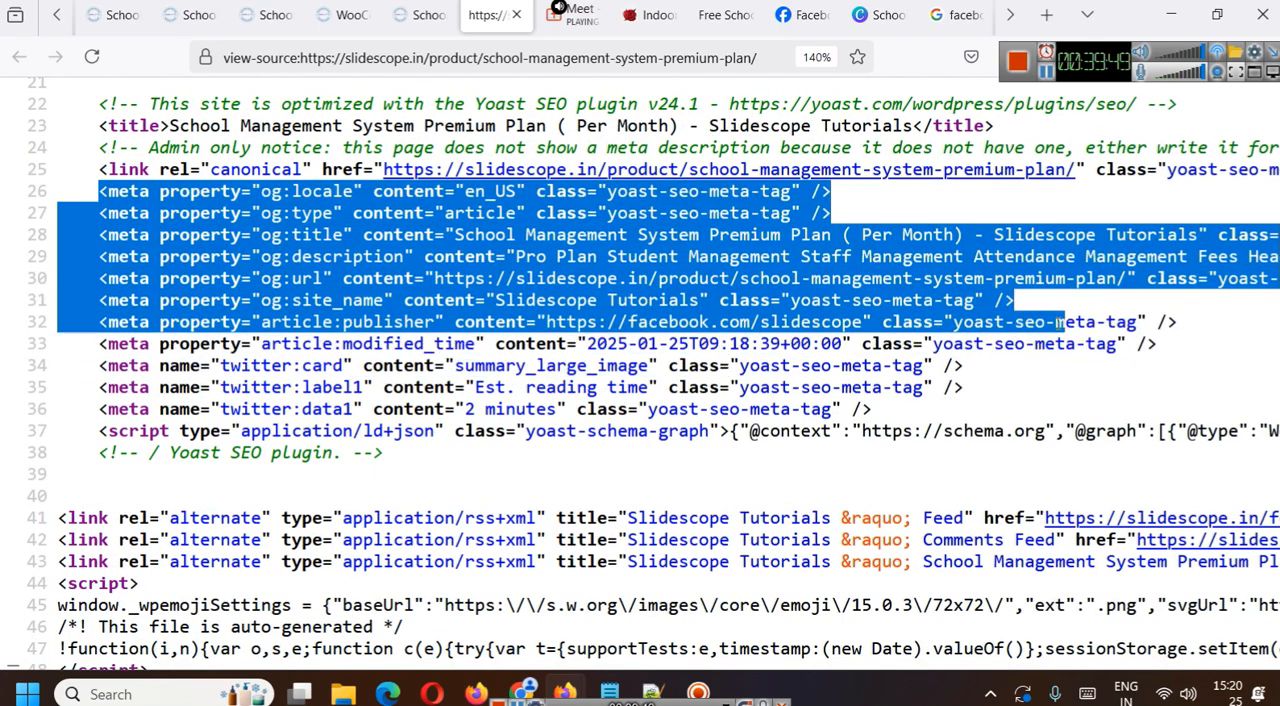
- Examine the Yoast SEO comment and title tag in the page source, and close the source view
scroll(615, 425, up, 5)
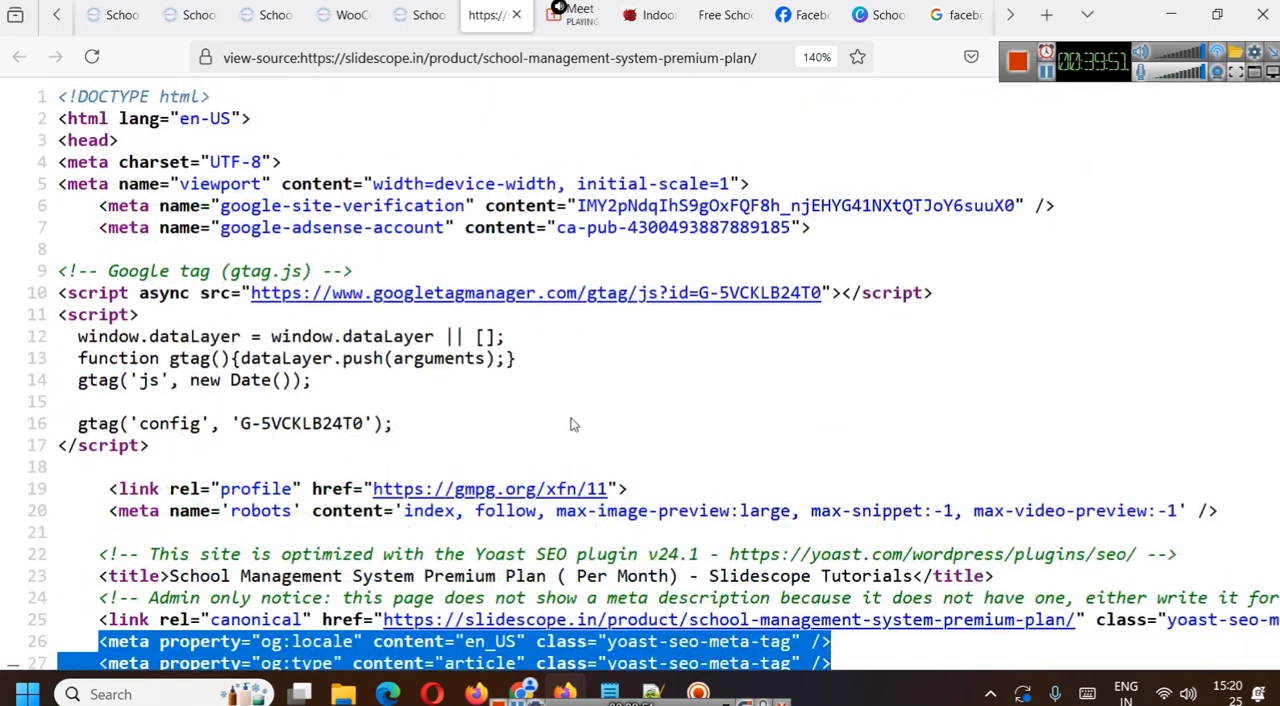
scroll(273, 513, down, 2)
drag(196, 404, 541, 427)
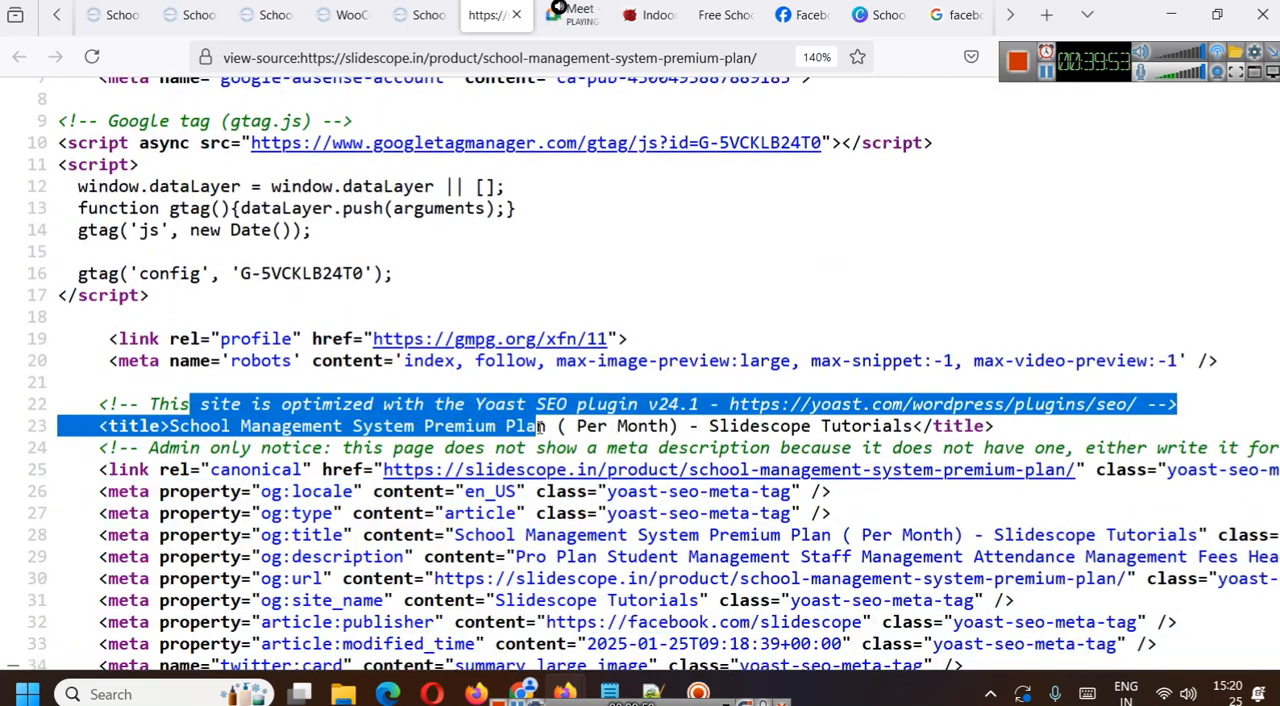
click(516, 14)
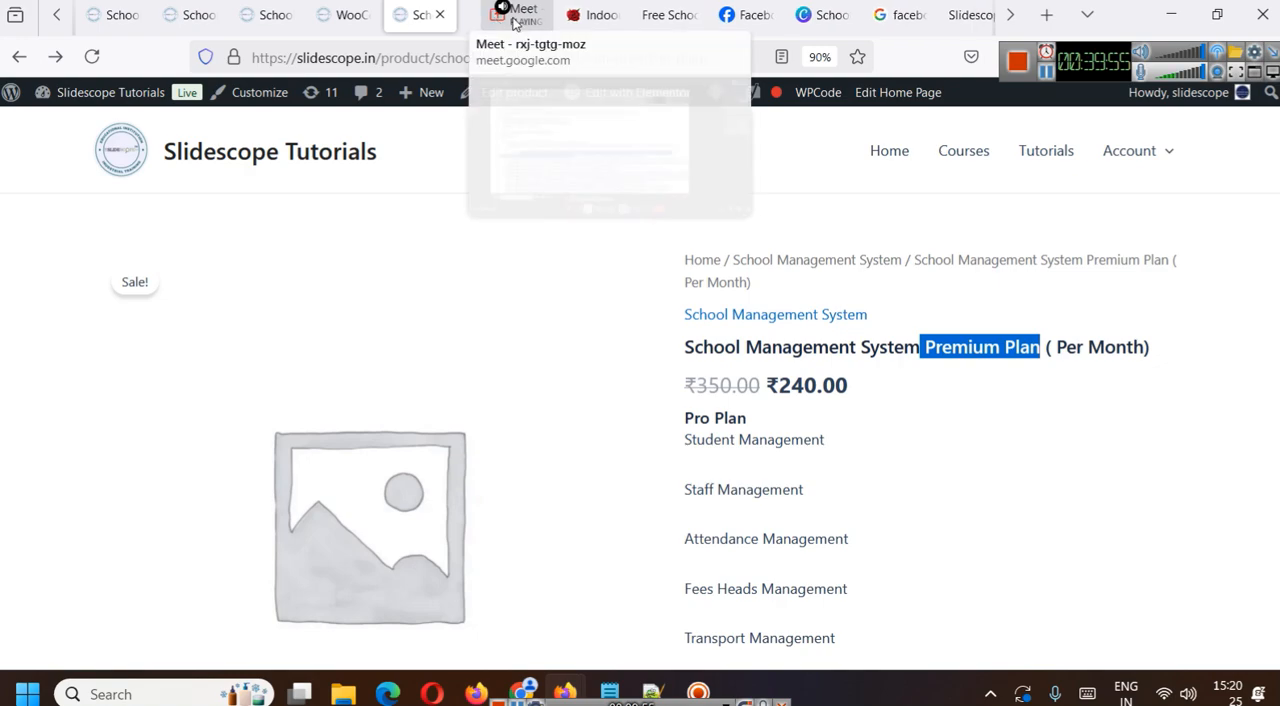
- Close the Premium Plan product page and open the School Management System Pro Plan product for editing
click(374, 8)
click(418, 10)
click(440, 15)
click(282, 9)
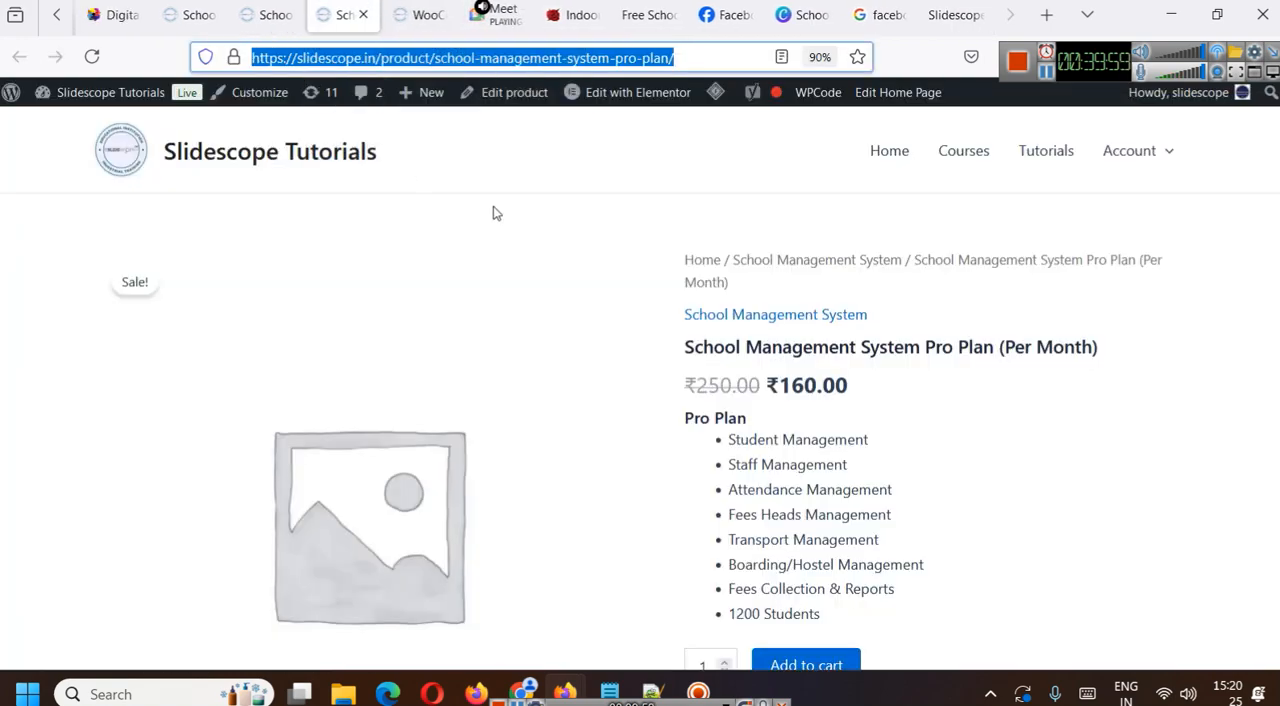
click(277, 8)
scroll(368, 258, up, 3)
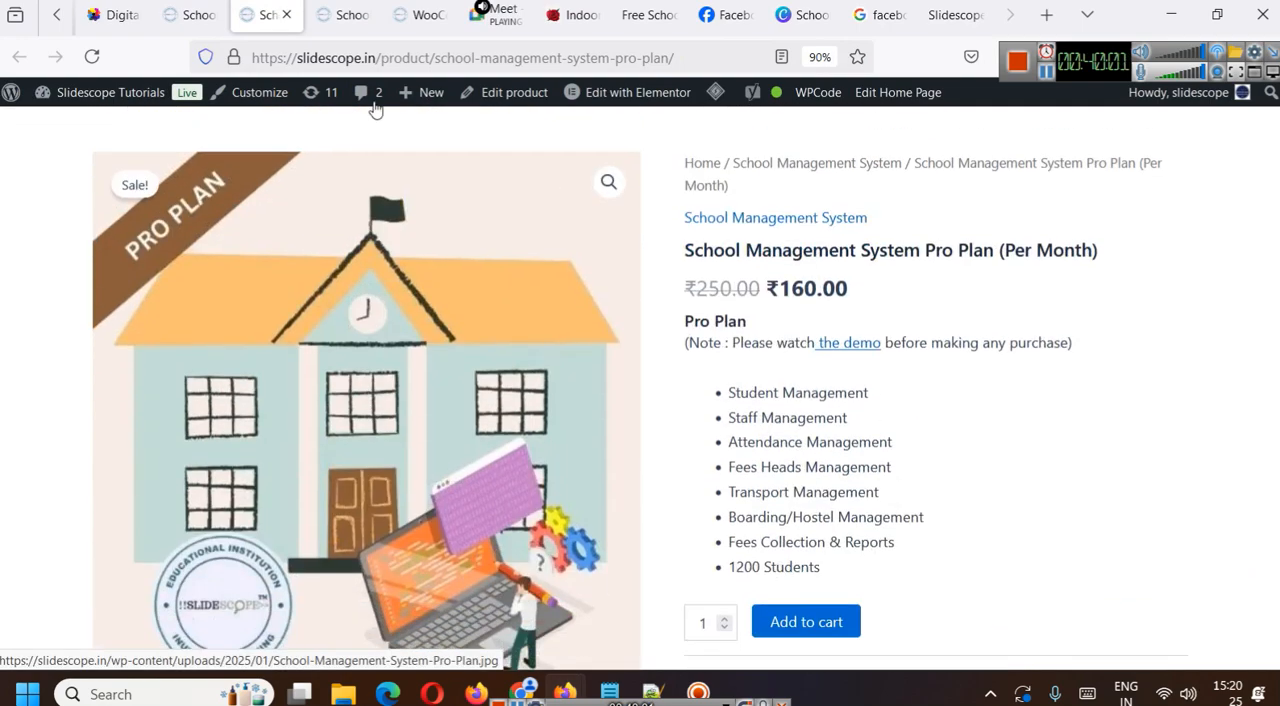
click(510, 92)
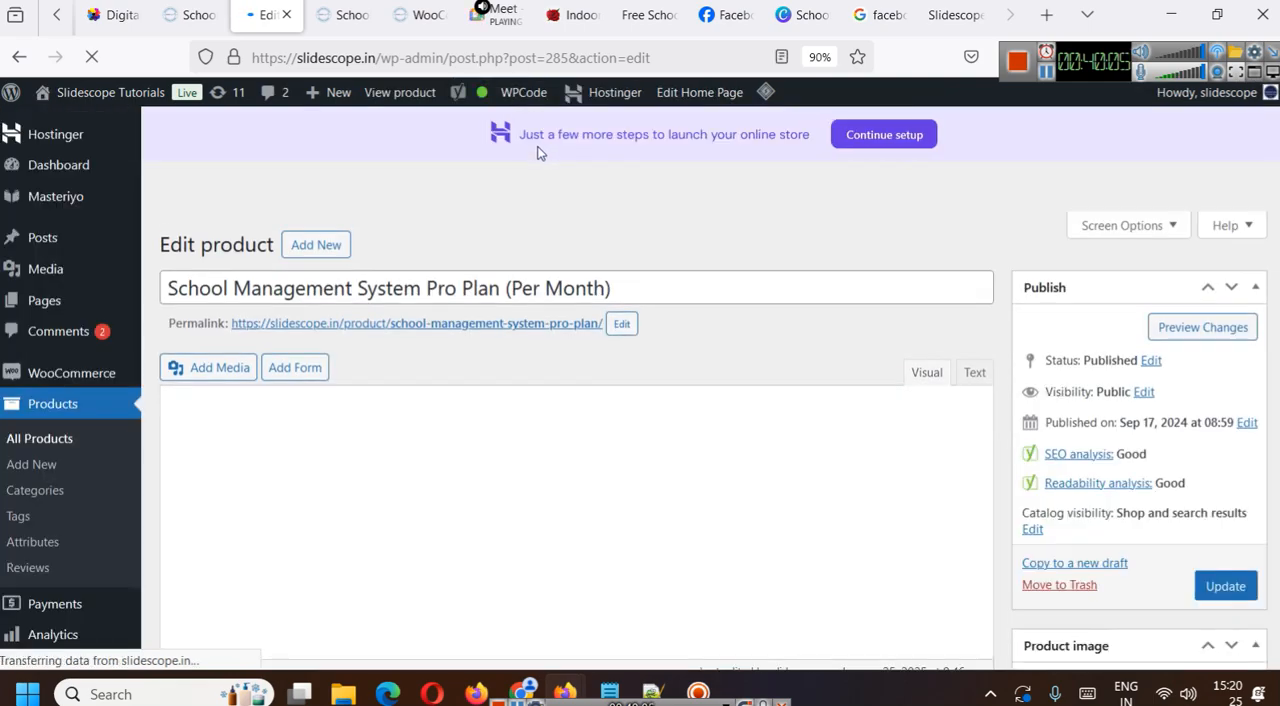
- Examine the Pro Plan product's Yoast SEO focus keyphrase settings and its readability analysis
scroll(531, 406, down, 4)
scroll(743, 370, down, 3)
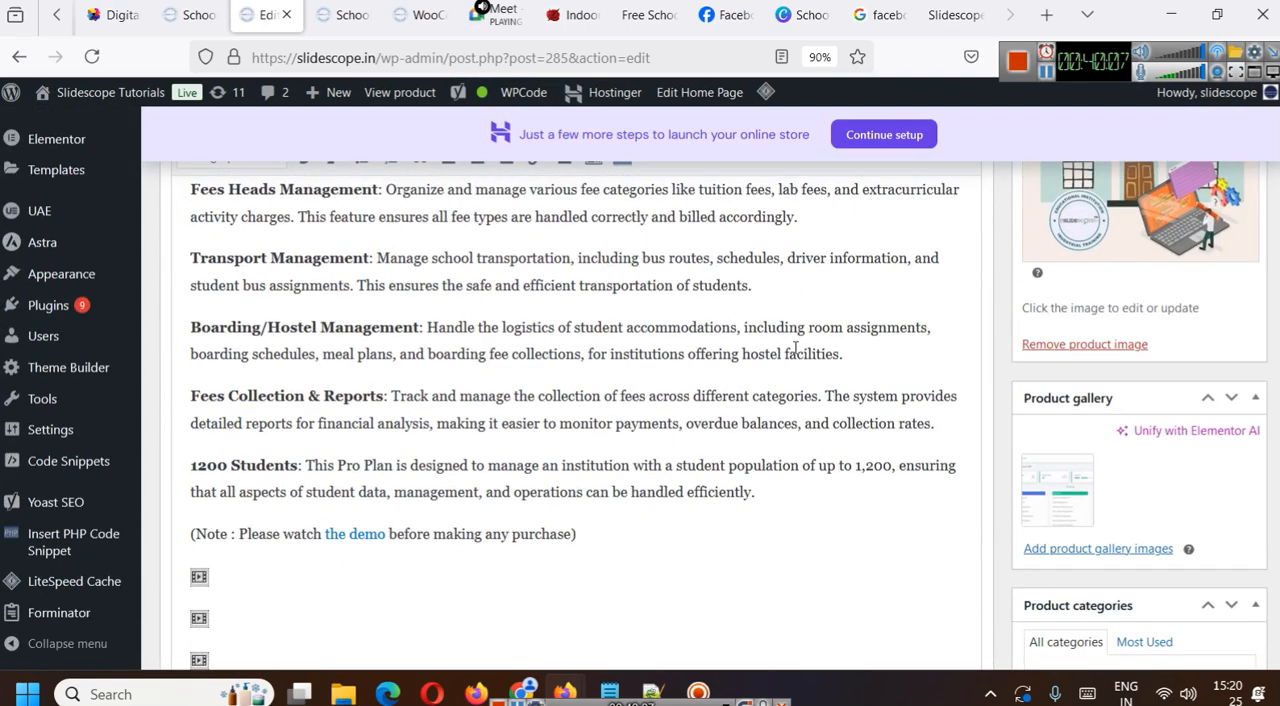
scroll(790, 352, down, 4)
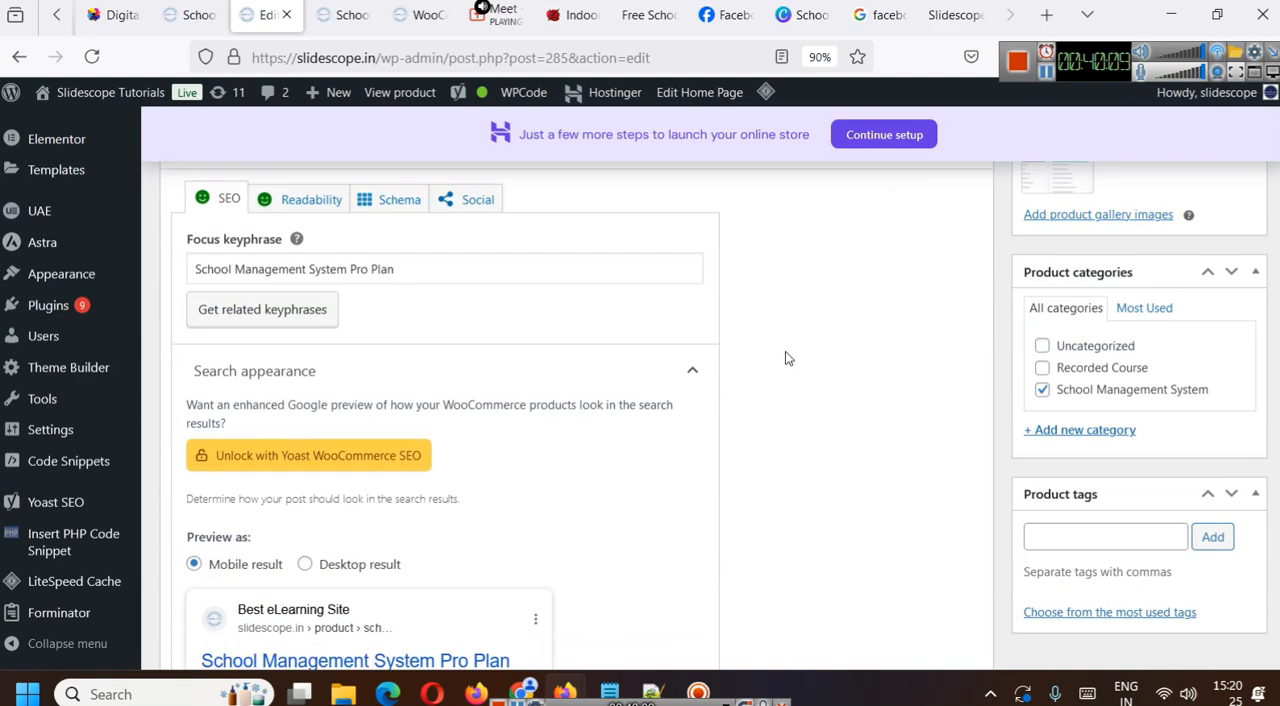
scroll(785, 358, up, 1)
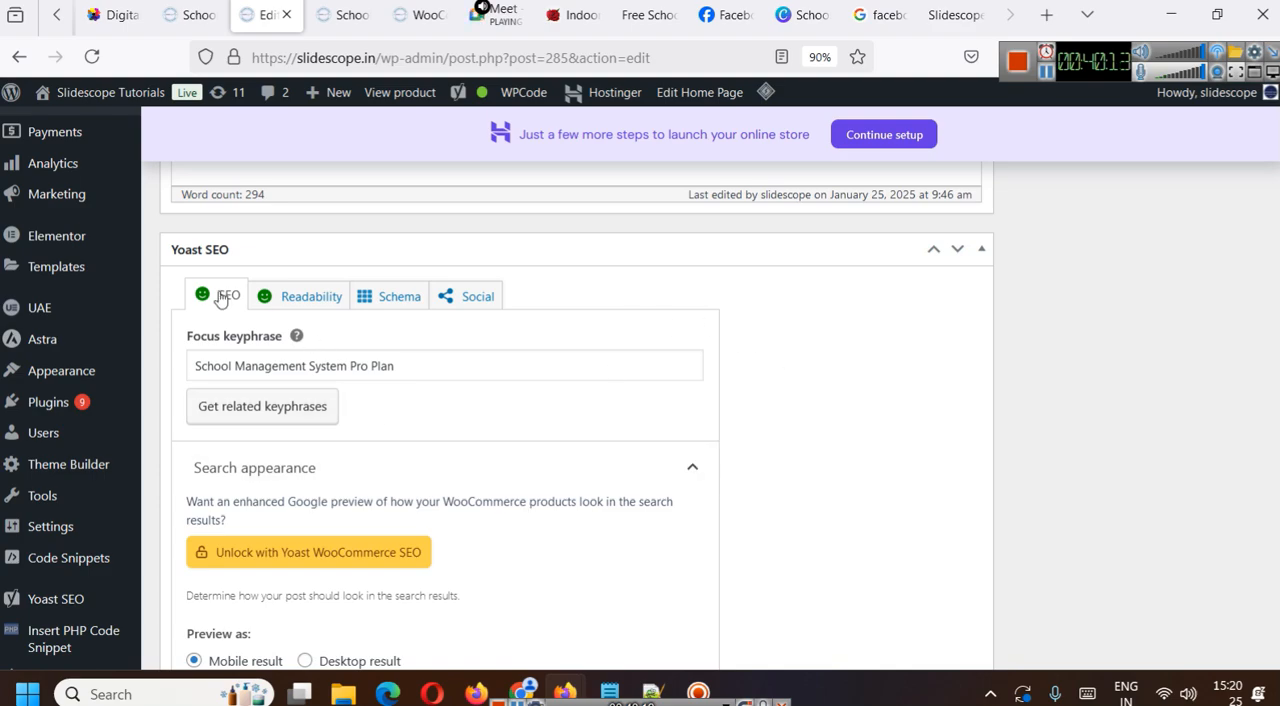
click(288, 296)
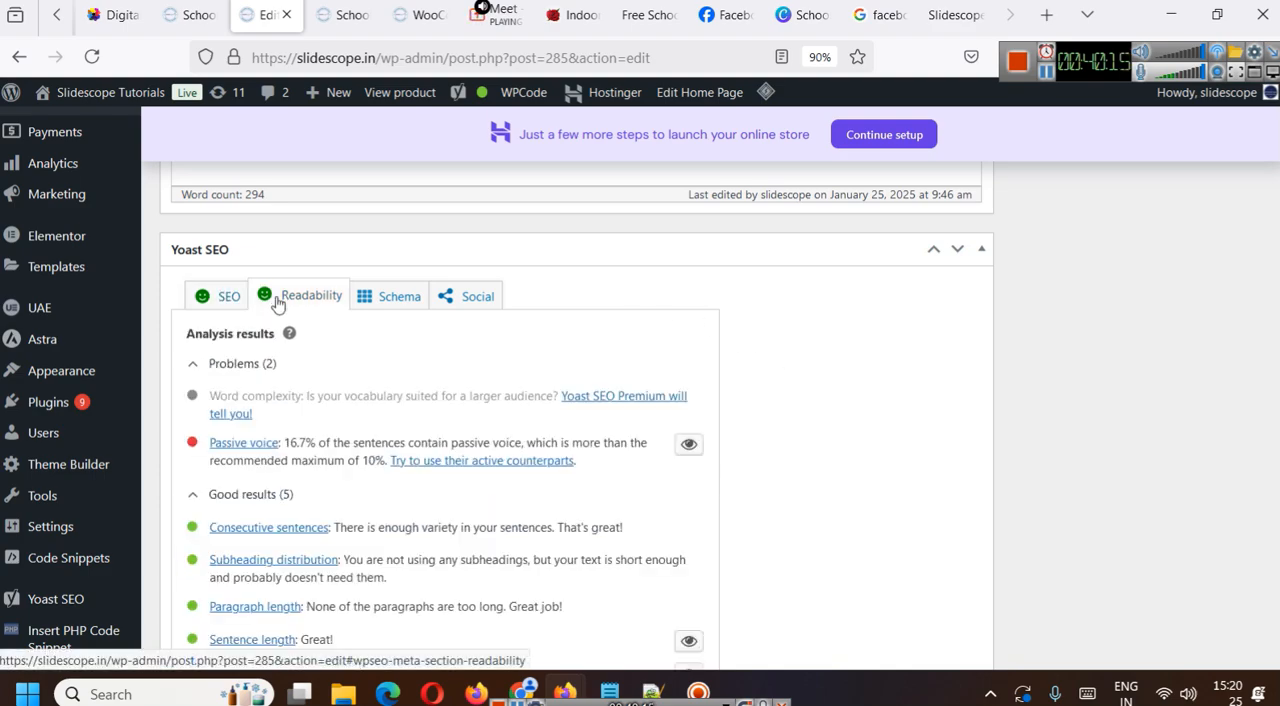
scroll(320, 440, down, 3)
scroll(365, 474, up, 2)
scroll(365, 474, up, 3)
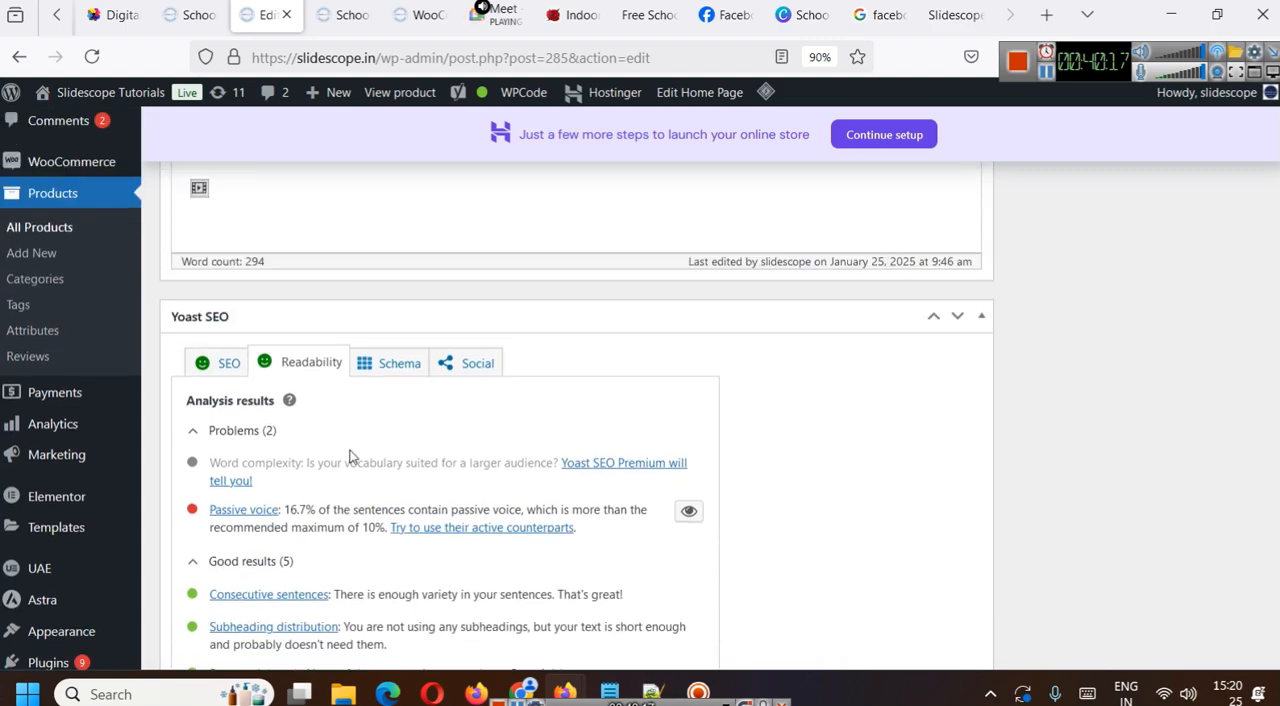
- Examine the Yoast schema page types available for the product and keep Default for Products (Web Page)
click(383, 300)
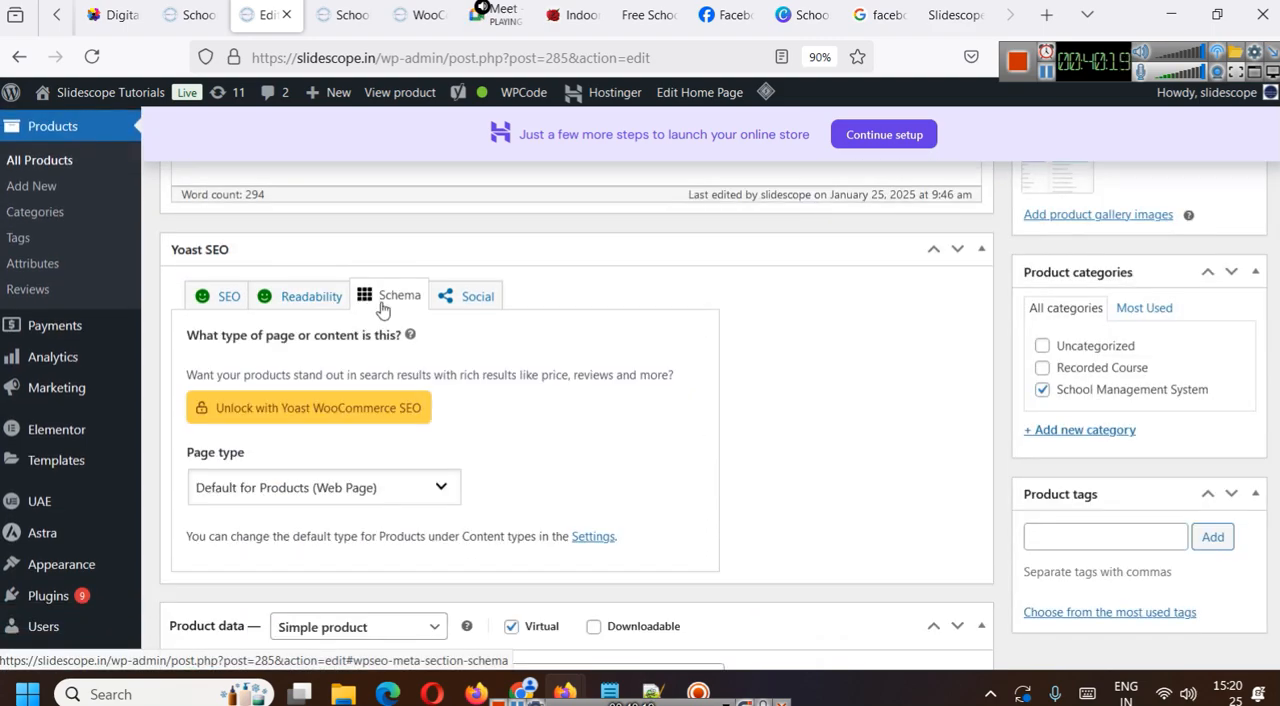
scroll(548, 420, down, 2)
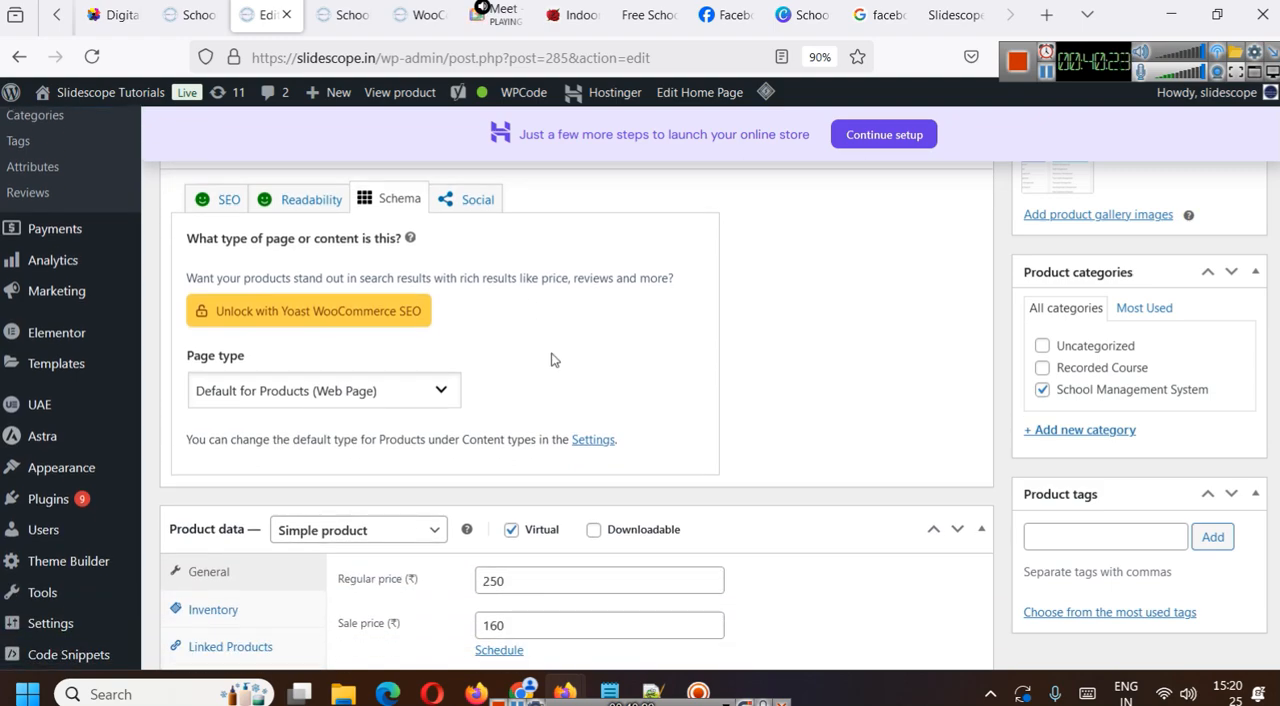
drag(193, 243, 515, 272)
click(497, 244)
click(280, 401)
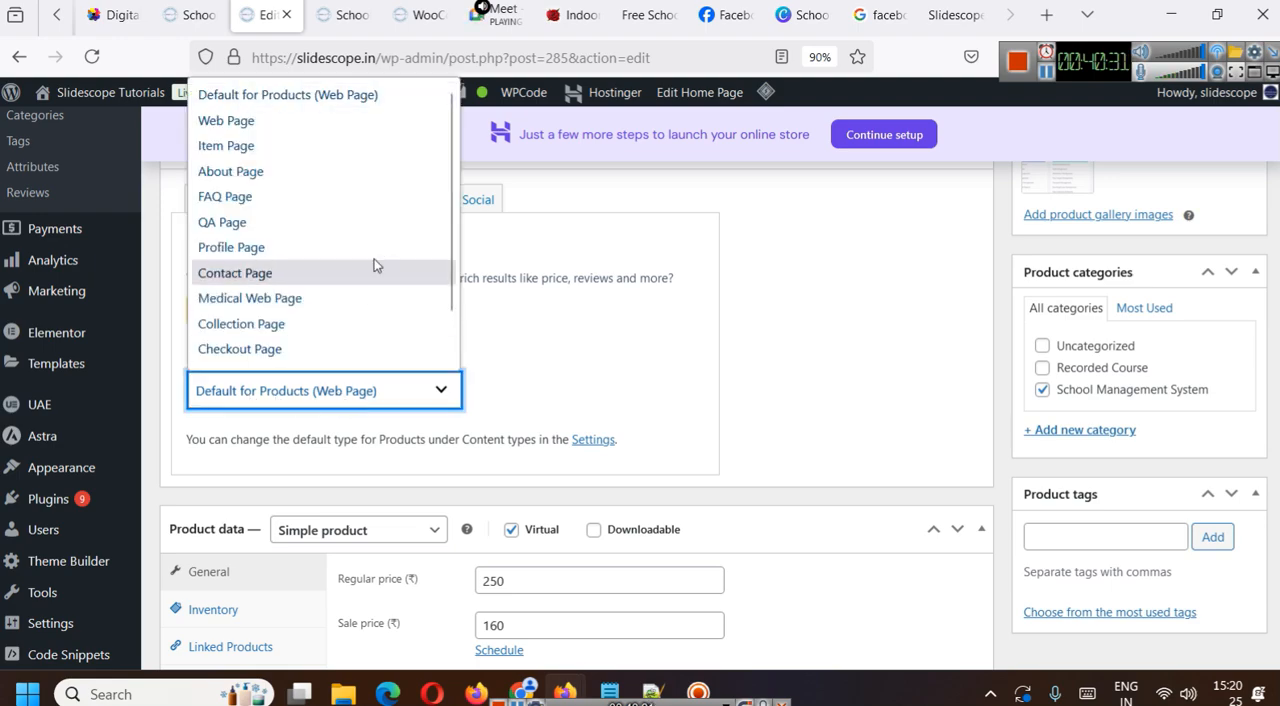
scroll(322, 190, down, 1)
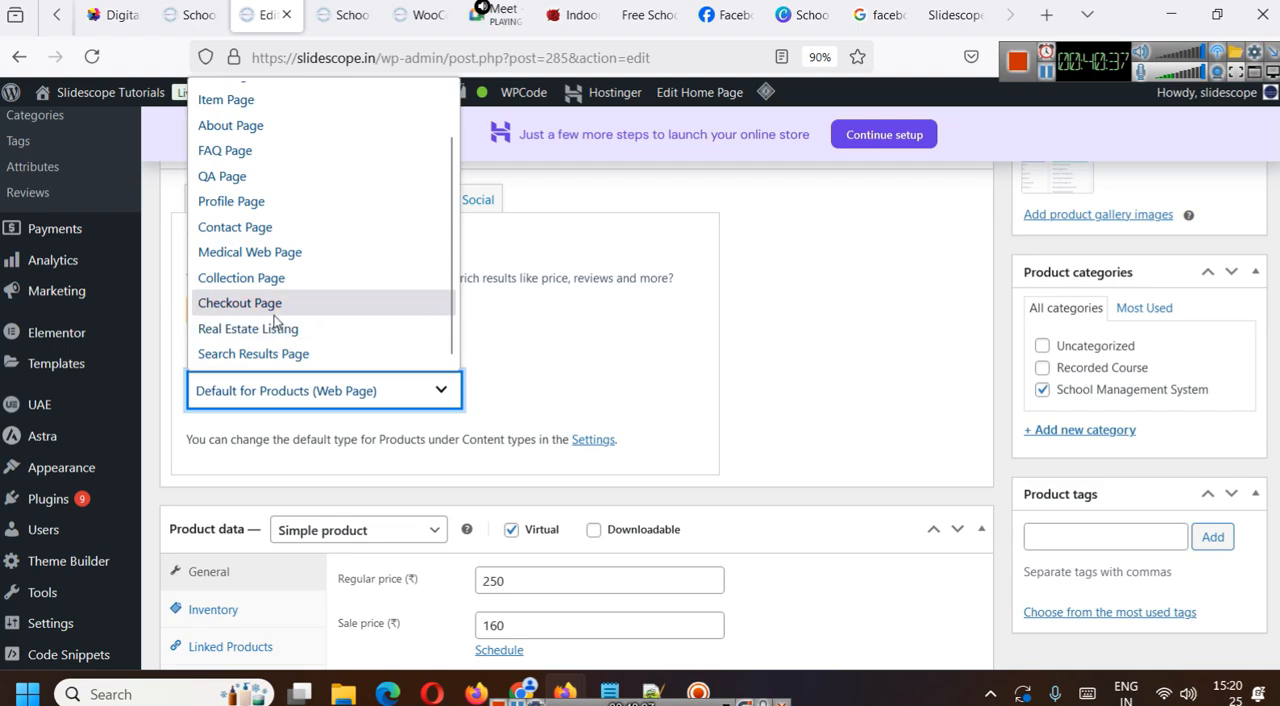
scroll(275, 315, up, 1)
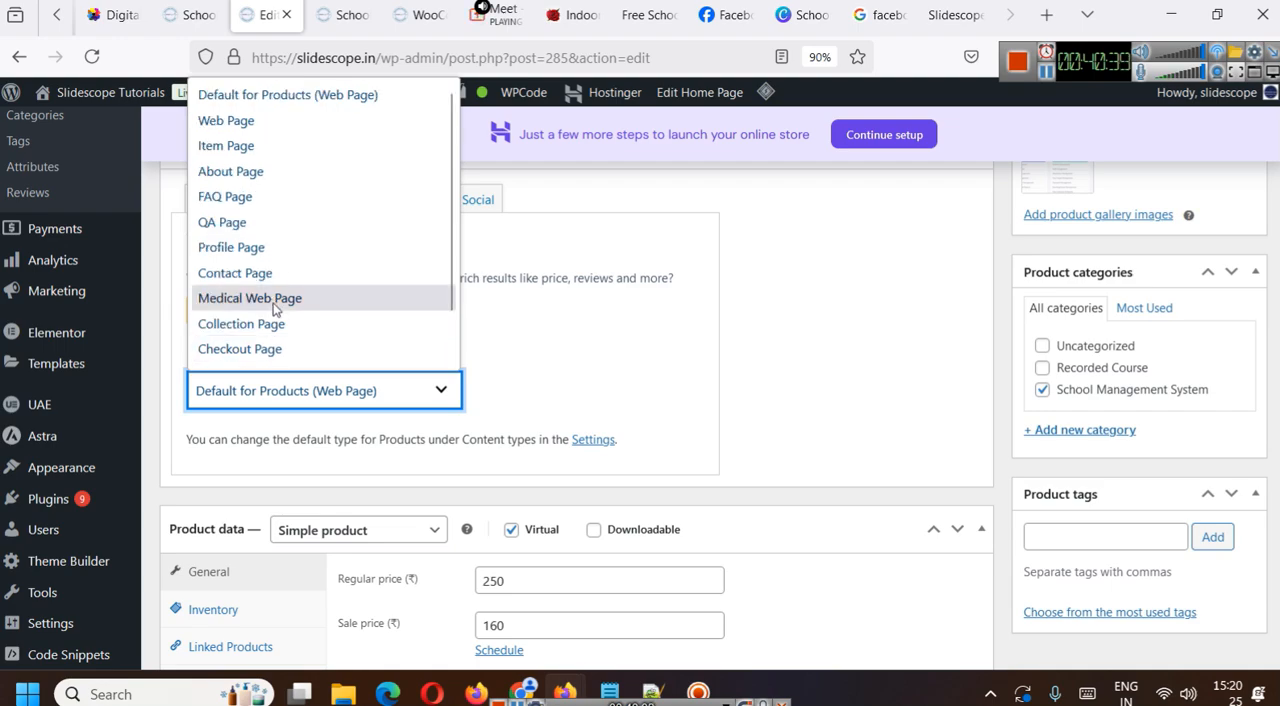
click(350, 96)
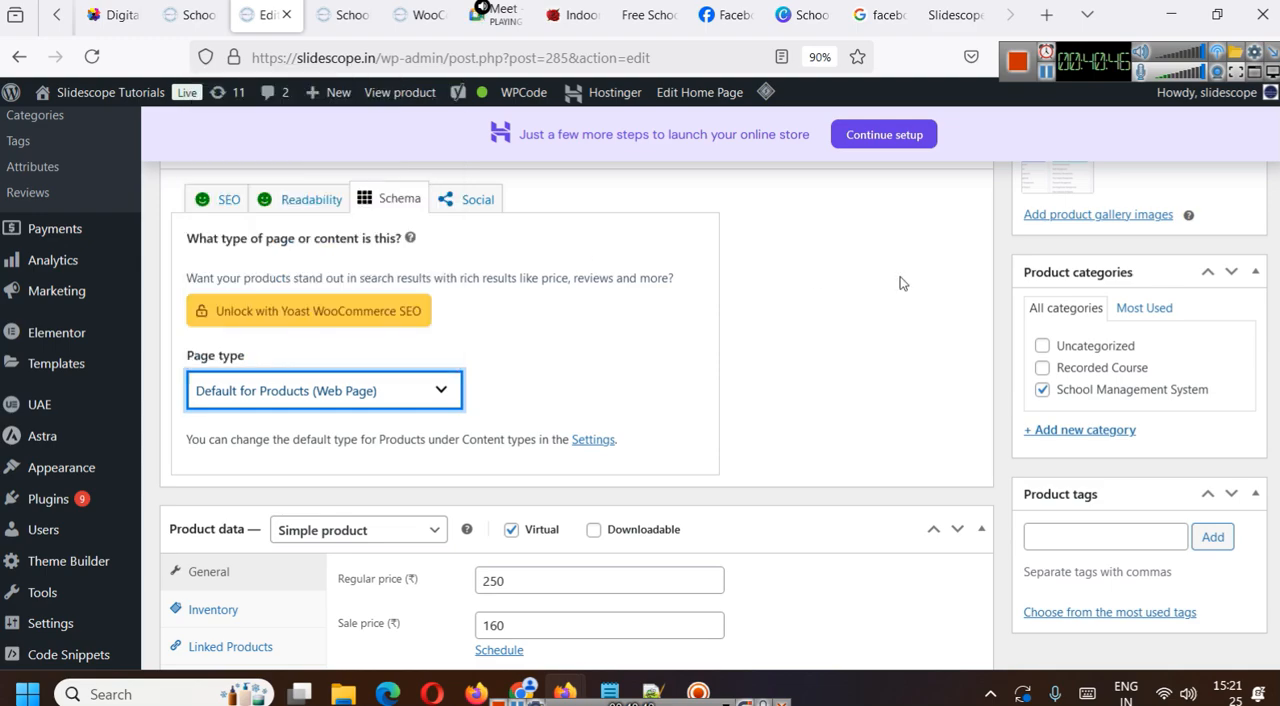
- Open the Yoast social appearance settings and copy the product title "School Management System Pro Plan (Per Month)" into the Social title
click(490, 212)
scroll(903, 277, down, 5)
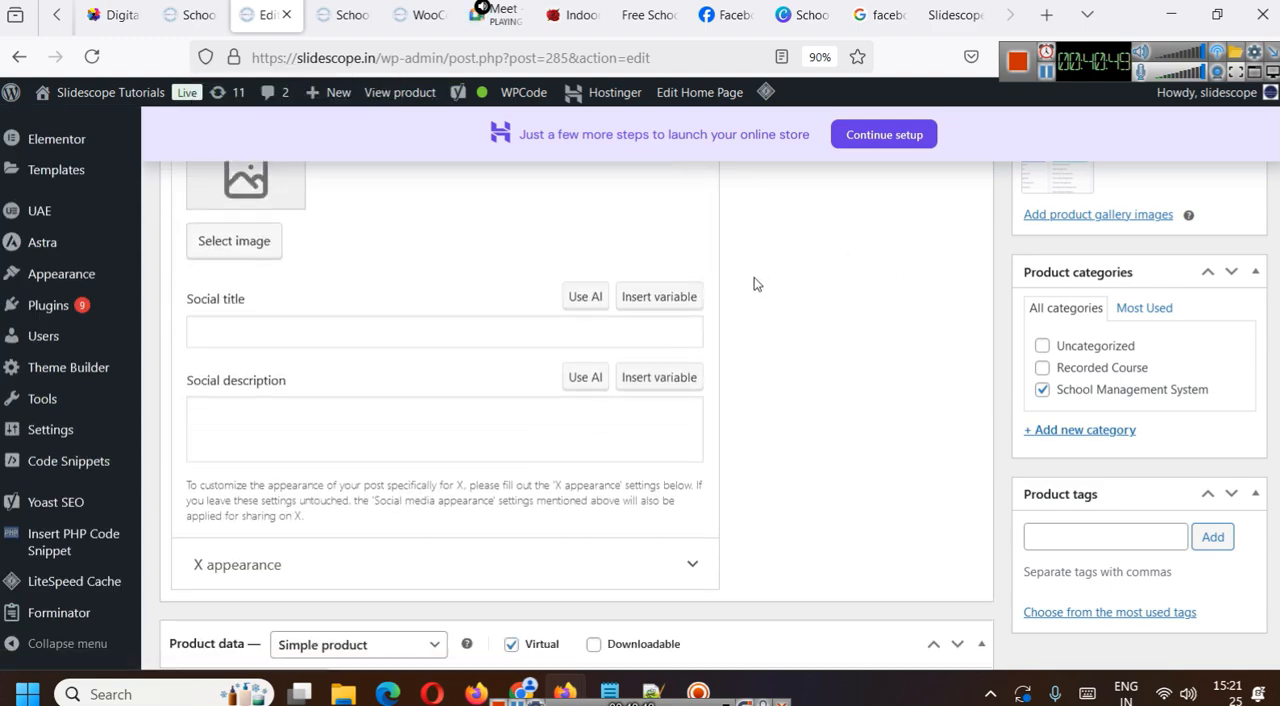
scroll(268, 357, up, 2)
scroll(337, 380, up, 2)
scroll(349, 371, down, 3)
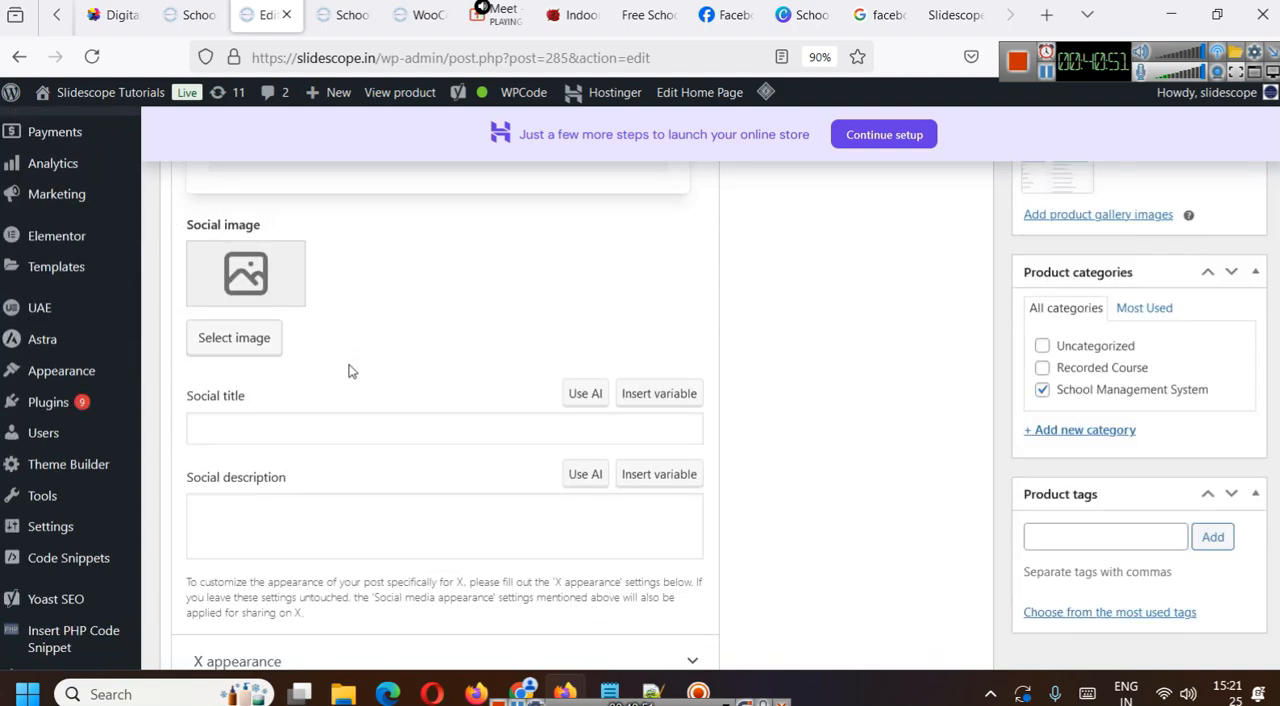
click(311, 428)
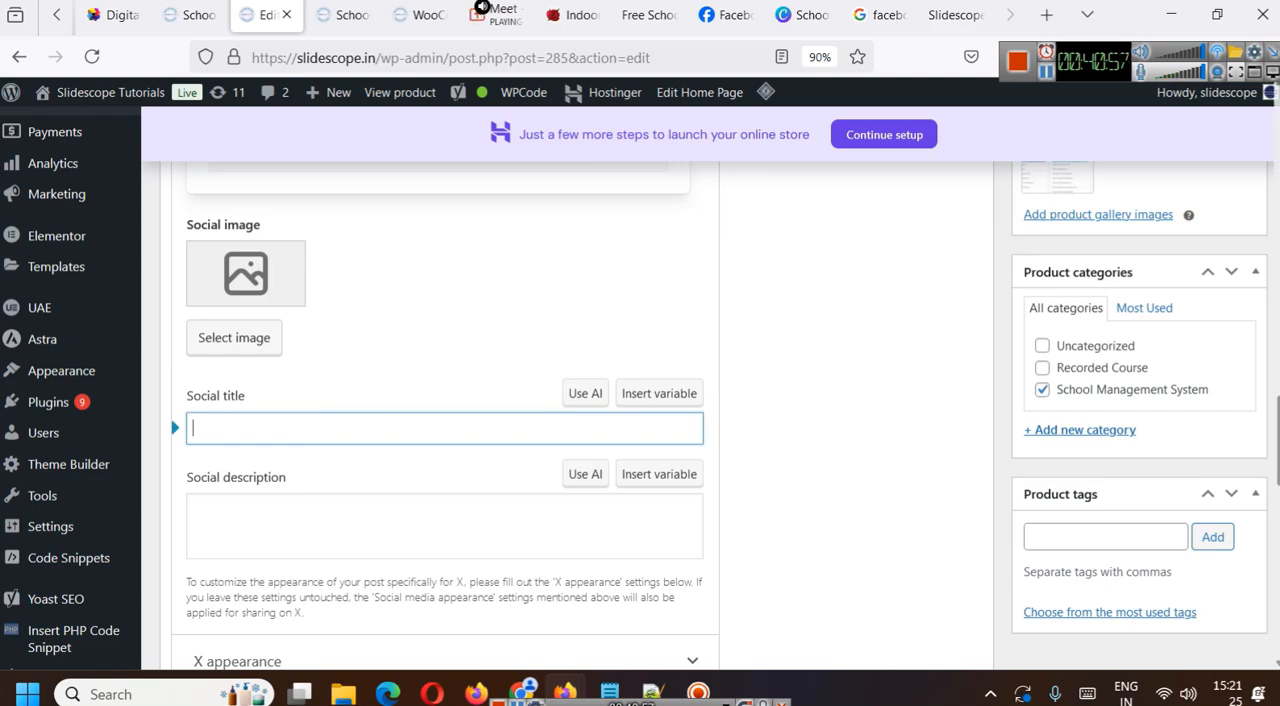
scroll(864, 442, up, 15)
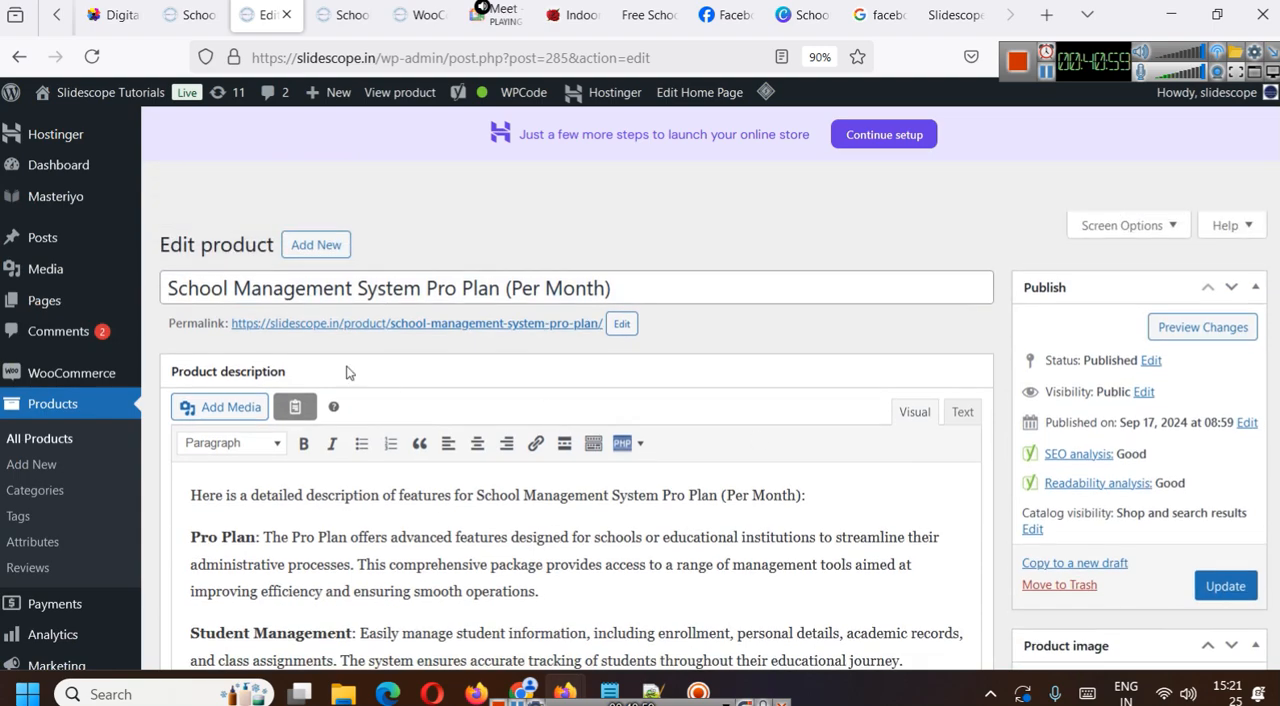
drag(617, 288, 111, 318)
key(ctrl+c)
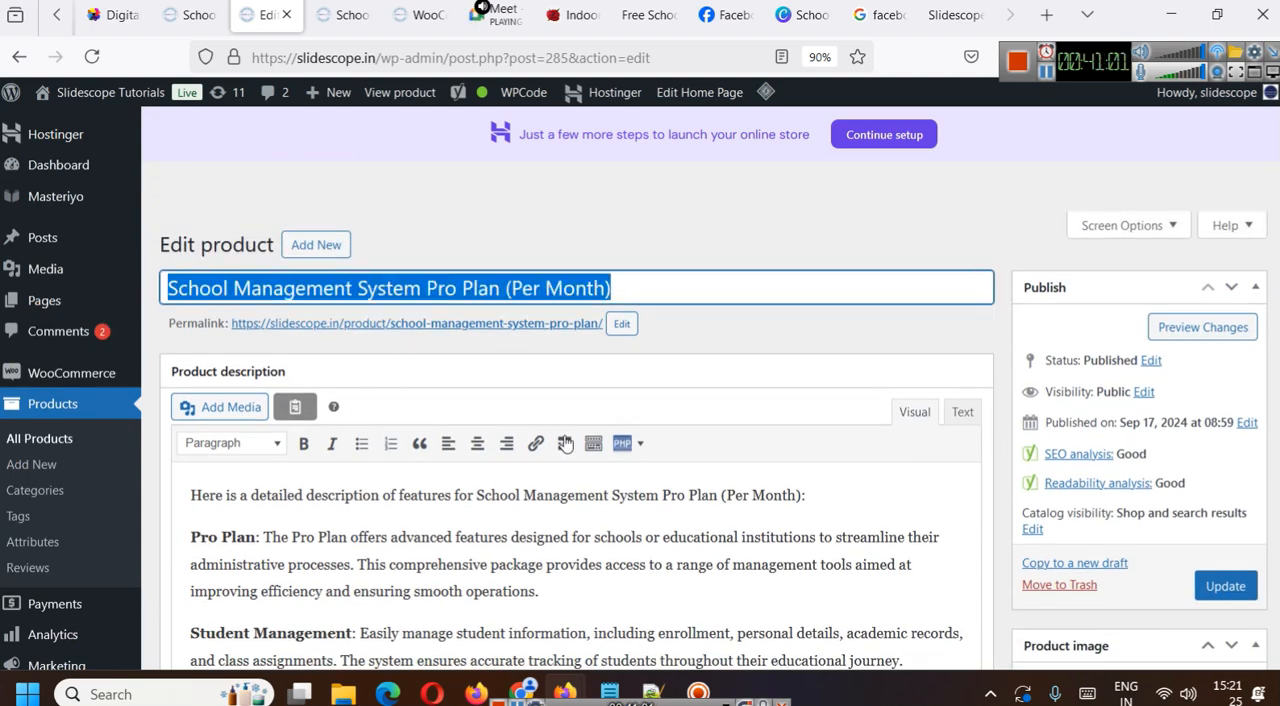
scroll(552, 432, down, 15)
scroll(560, 470, up, 3)
click(254, 432)
key(ctrl+v)
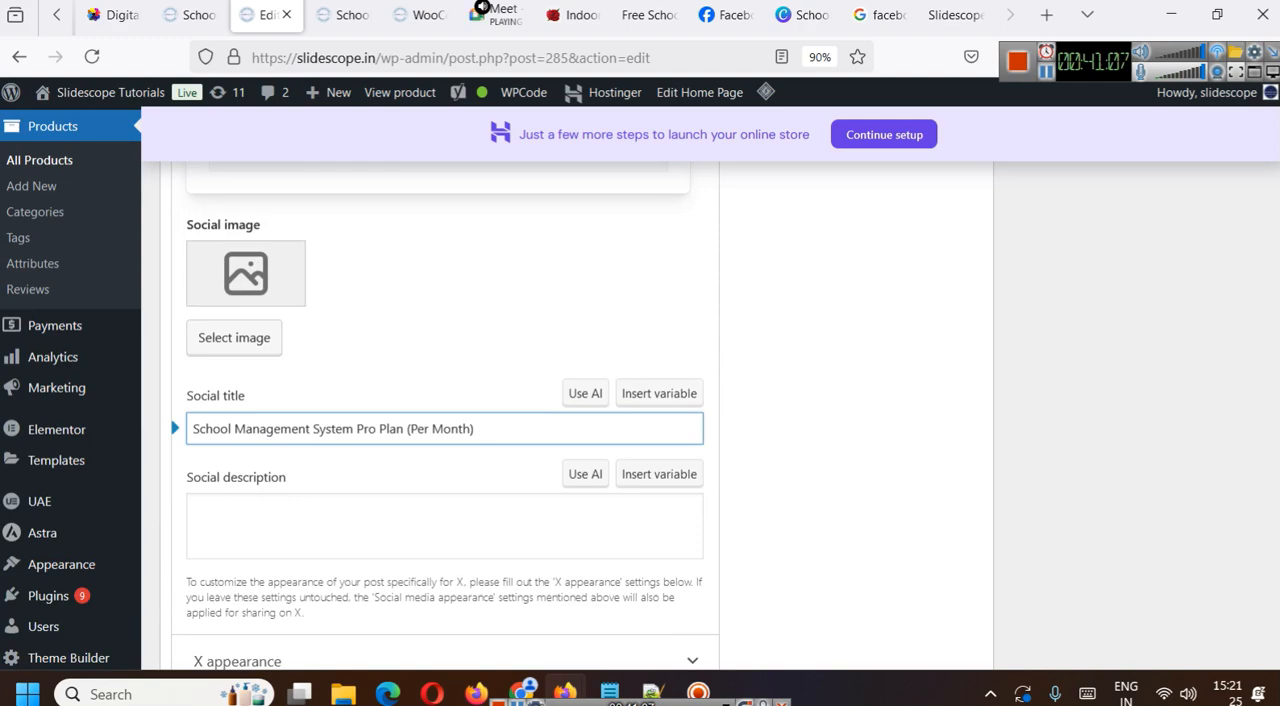
- Change the Social title to "Get the School Management System Pro Plan Today"
key(Home)
text(Get the)
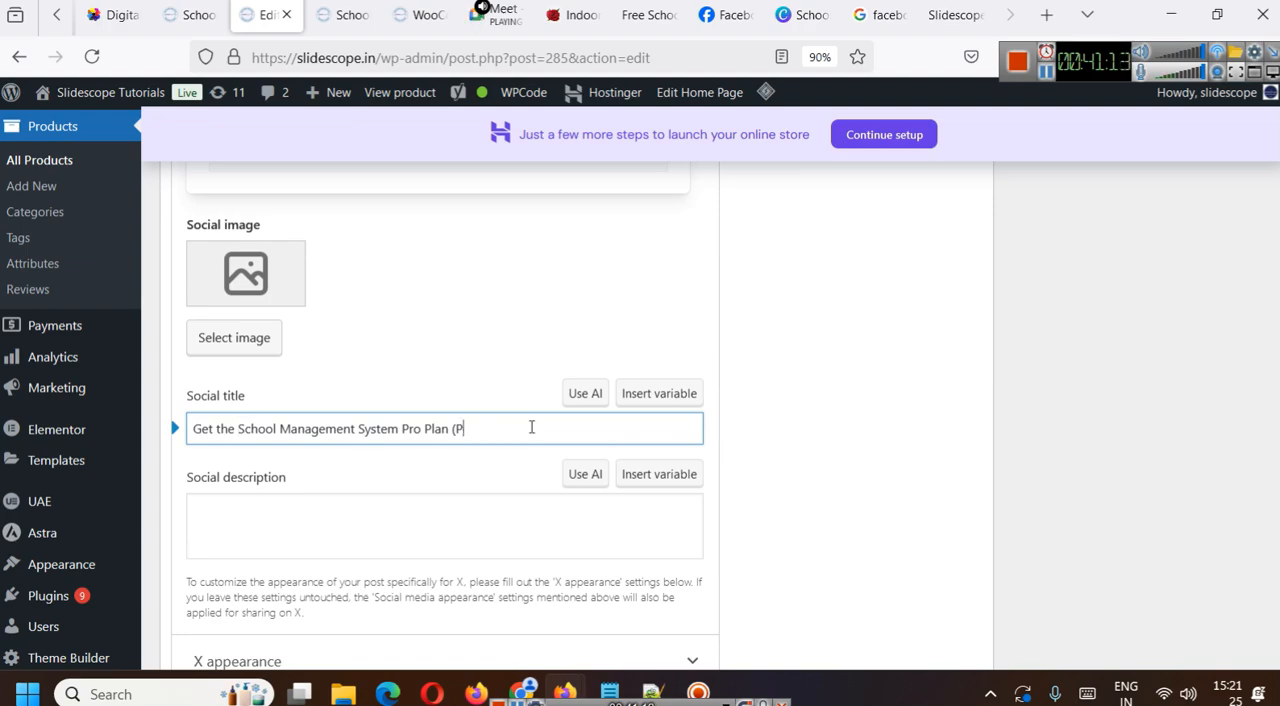
key(ctrl+z)
key(BackSpace)
key(BackSpace)
key(BackSpace)
key(BackSpace)
key(BackSpace)
key(BackSpace)
text(Today)
- Reword the Social title as "Get the School Management System Pro Plan for your School Today"
click(425, 429)
text(for your )
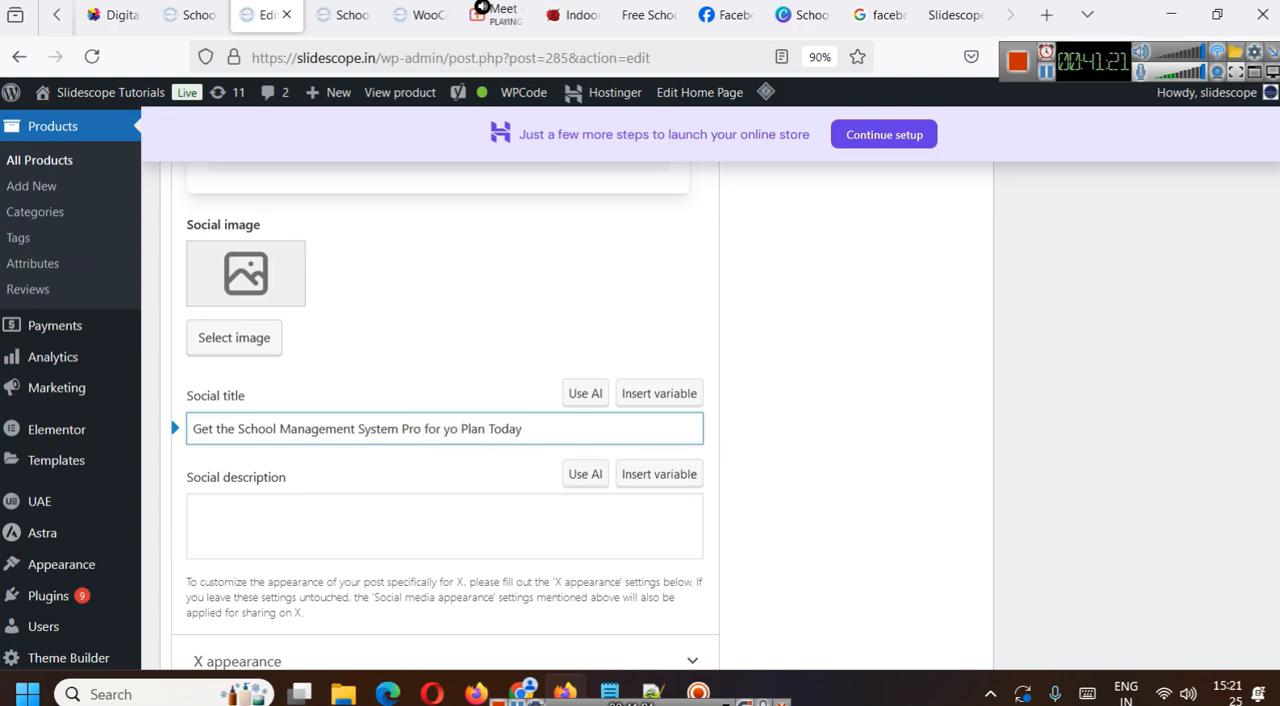
text(School)
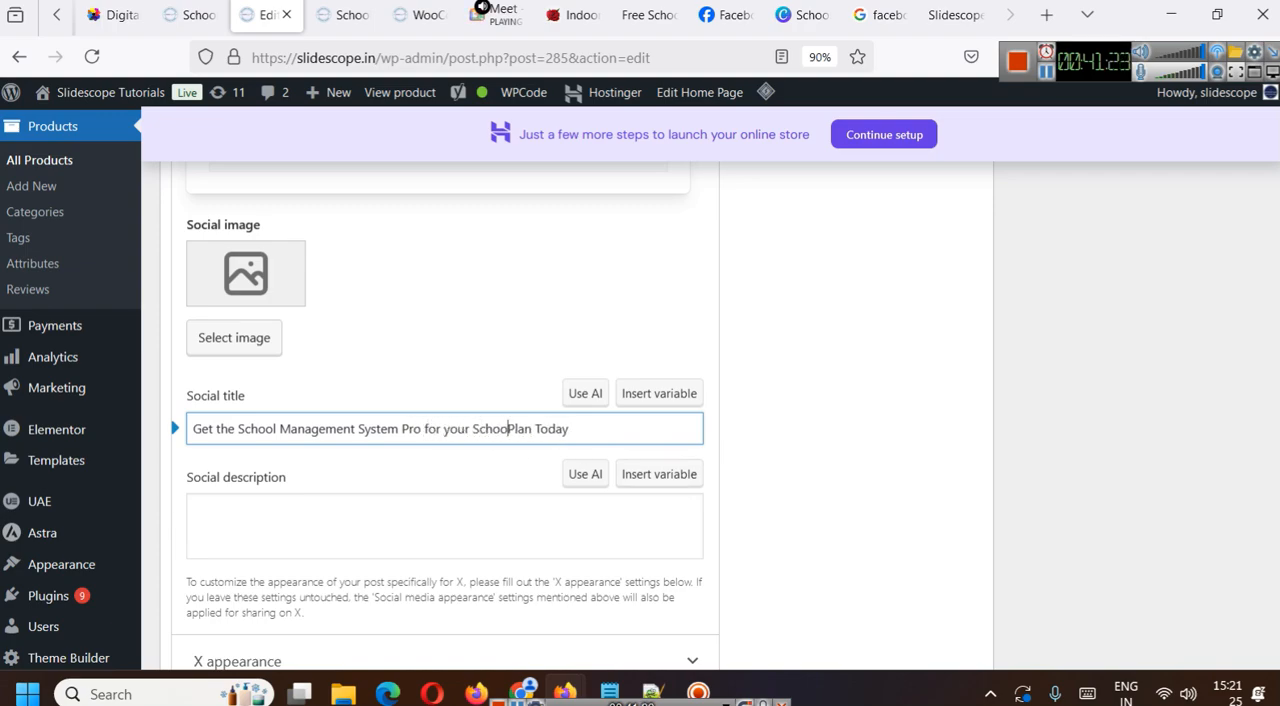
triple_click(523, 420)
double_click(525, 428)
key(BackSpace)
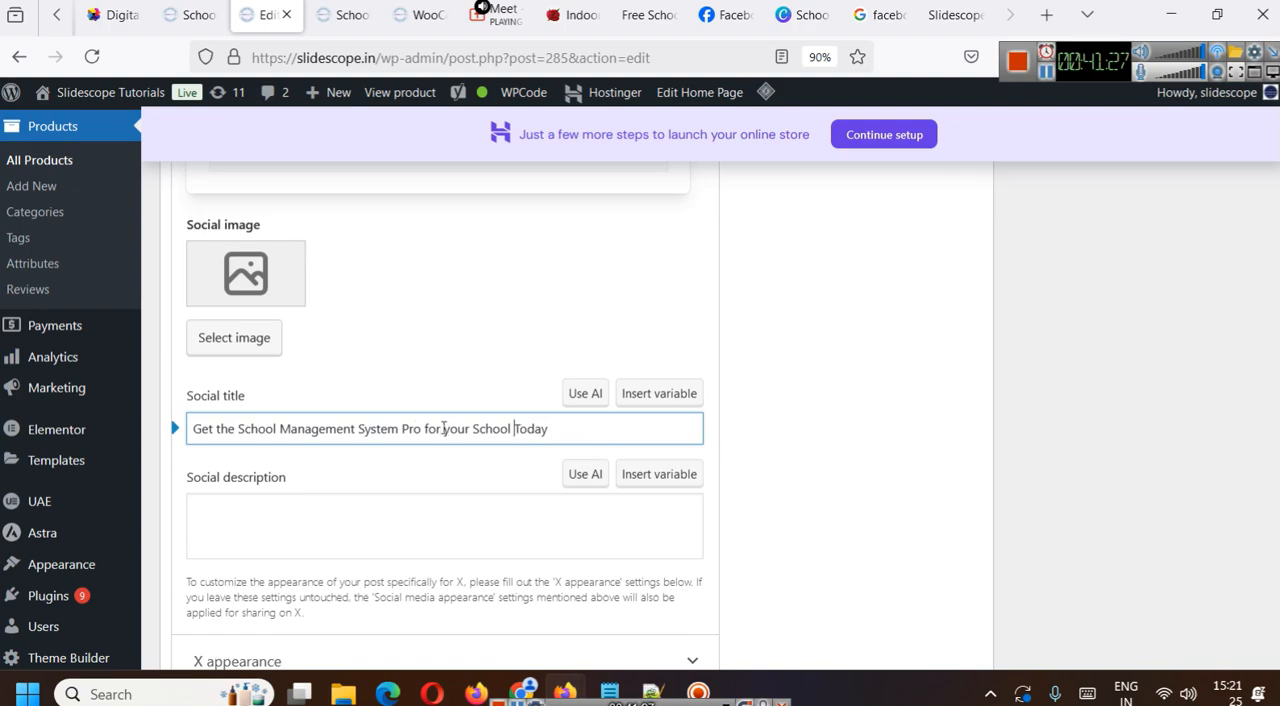
click(424, 429)
text(Plan)
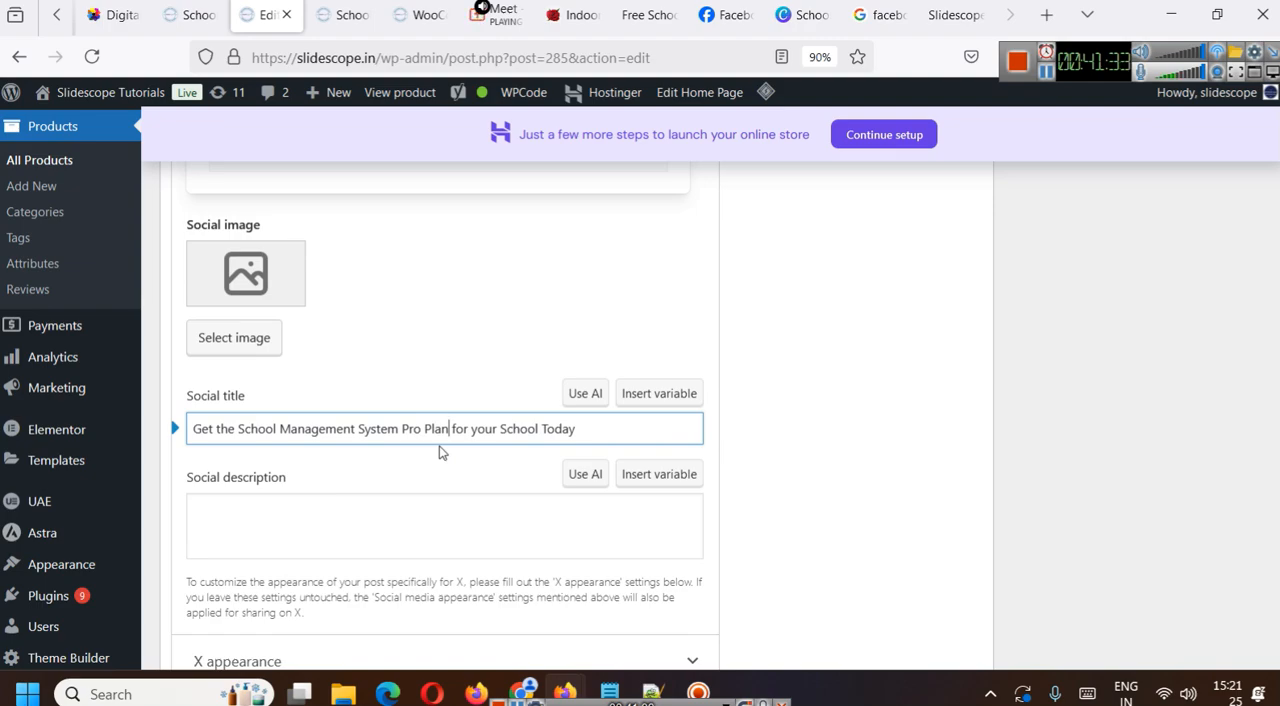
click(1047, 78)
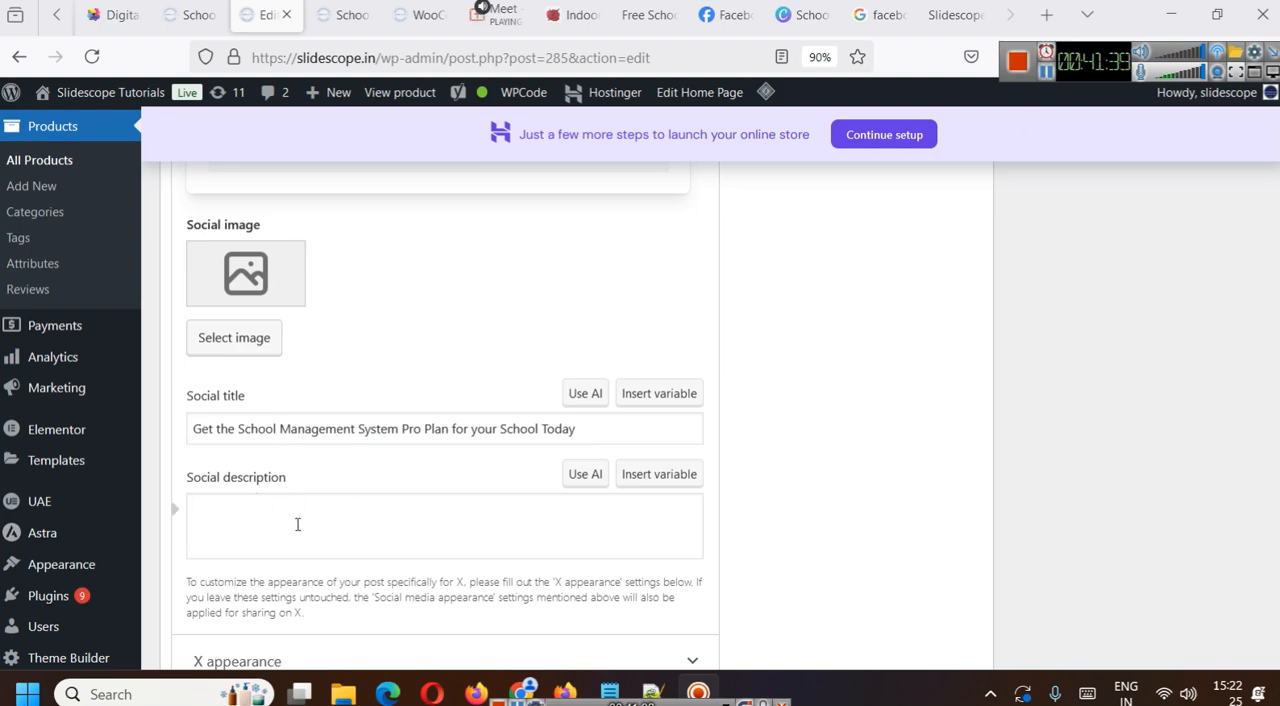
- Set school-man-screen-shot.png from the media library as the Social image and update the product
click(228, 336)
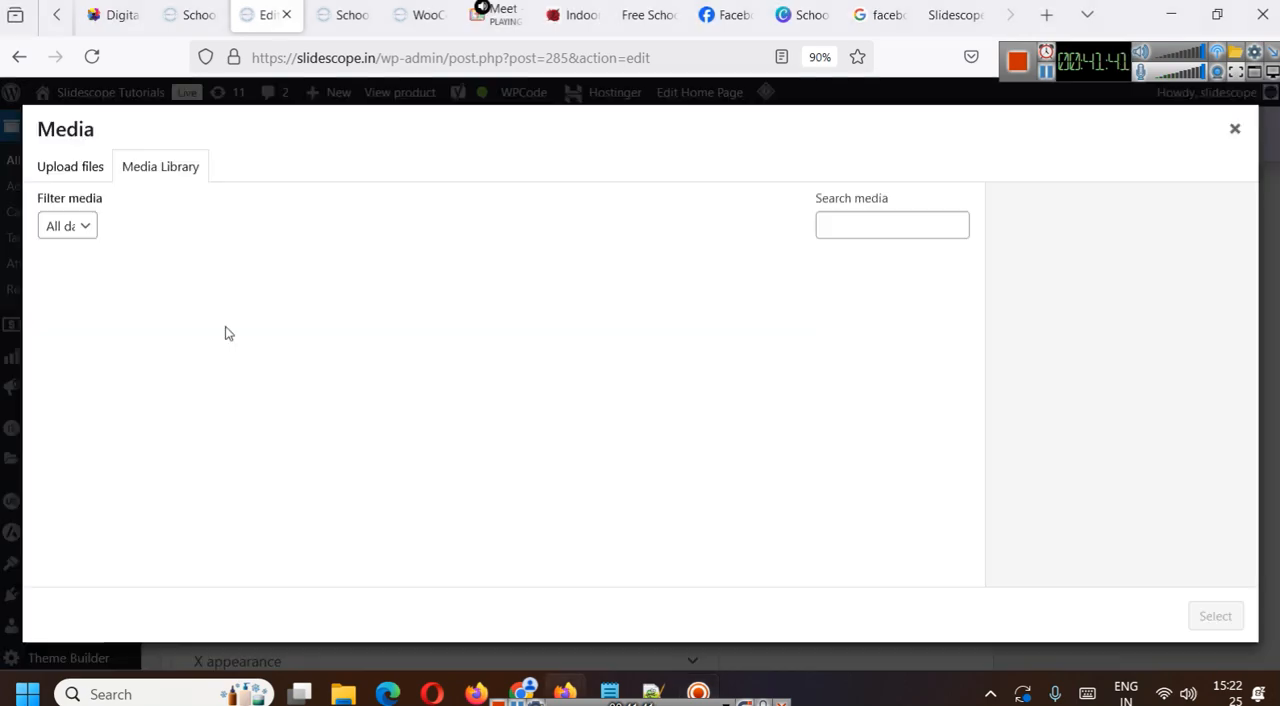
click(369, 318)
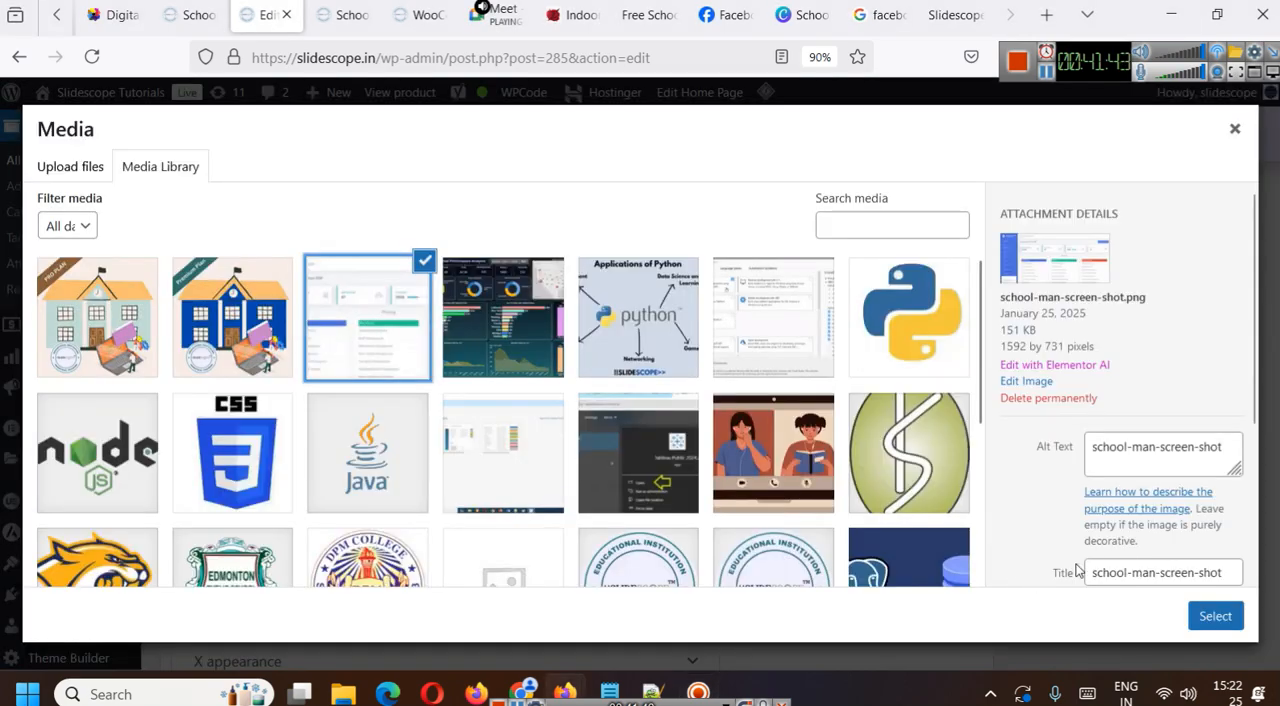
click(1196, 616)
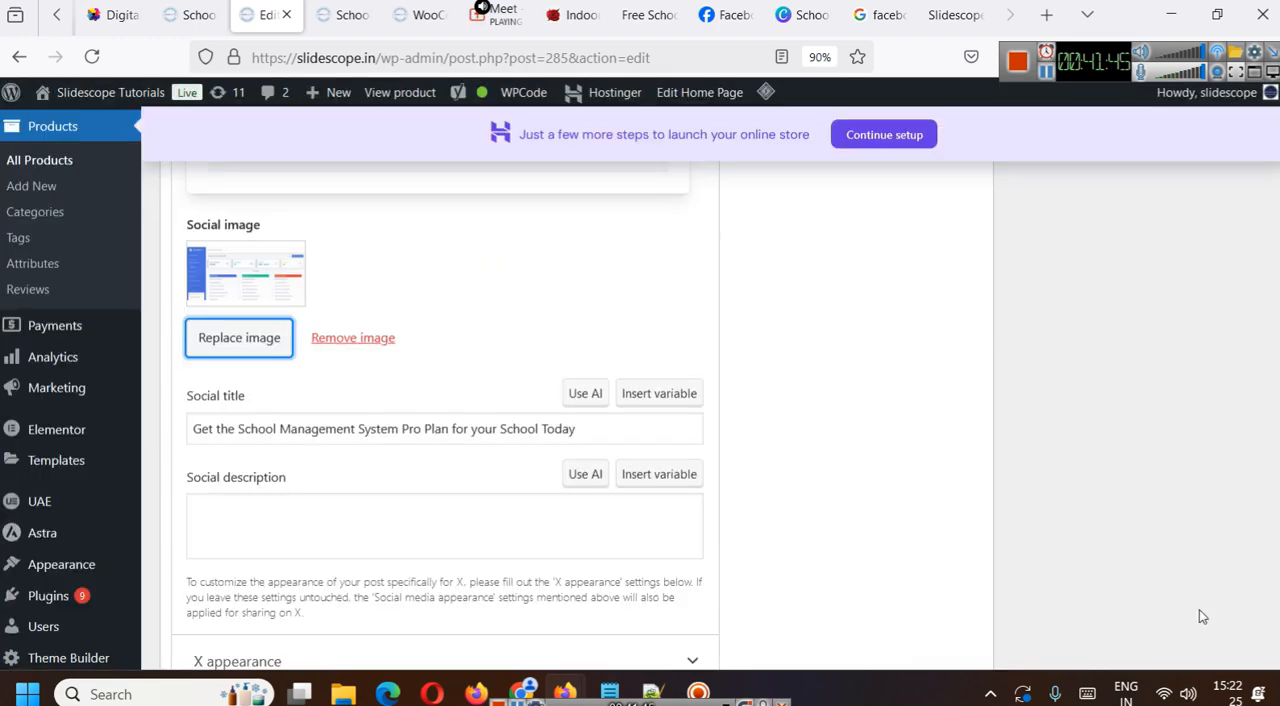
scroll(338, 452, up, 3)
scroll(501, 510, up, 3)
scroll(560, 500, down, 5)
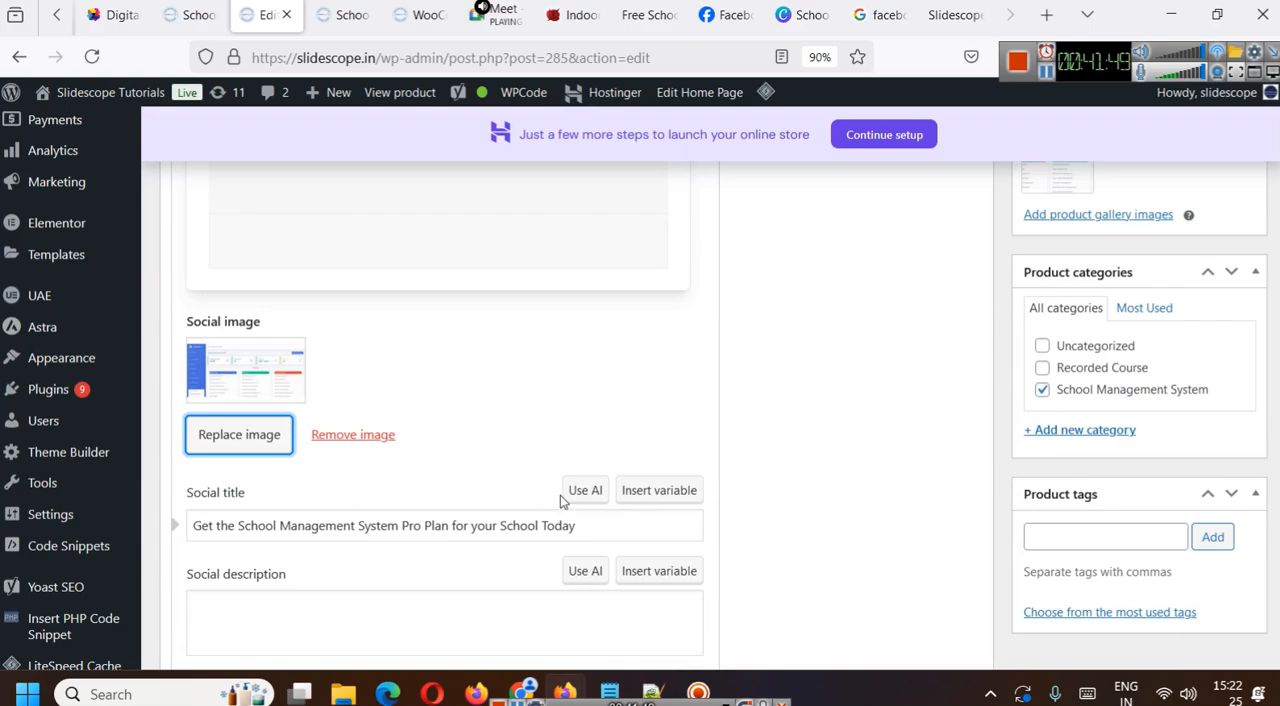
scroll(1143, 486, up, 20)
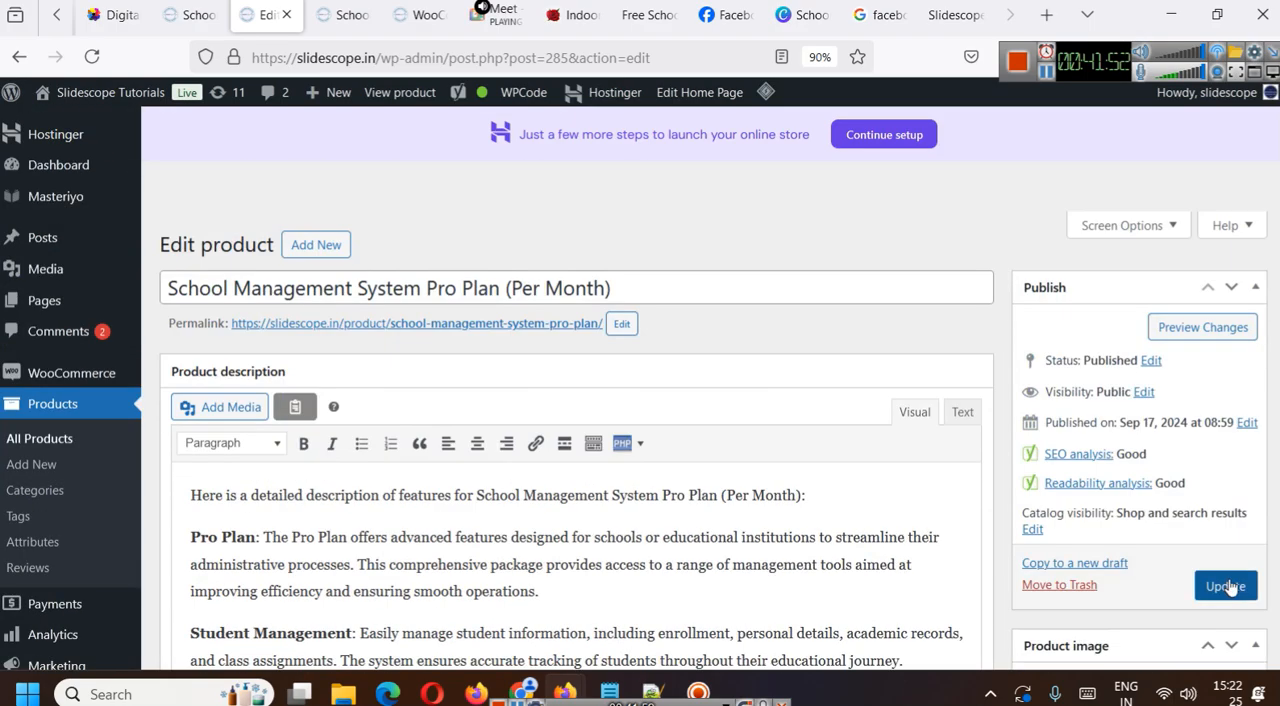
click(1226, 586)
- Reopen the product's Yoast social appearance settings and check the saved Social image, title and description
scroll(629, 500, down, 15)
scroll(629, 540, down, 4)
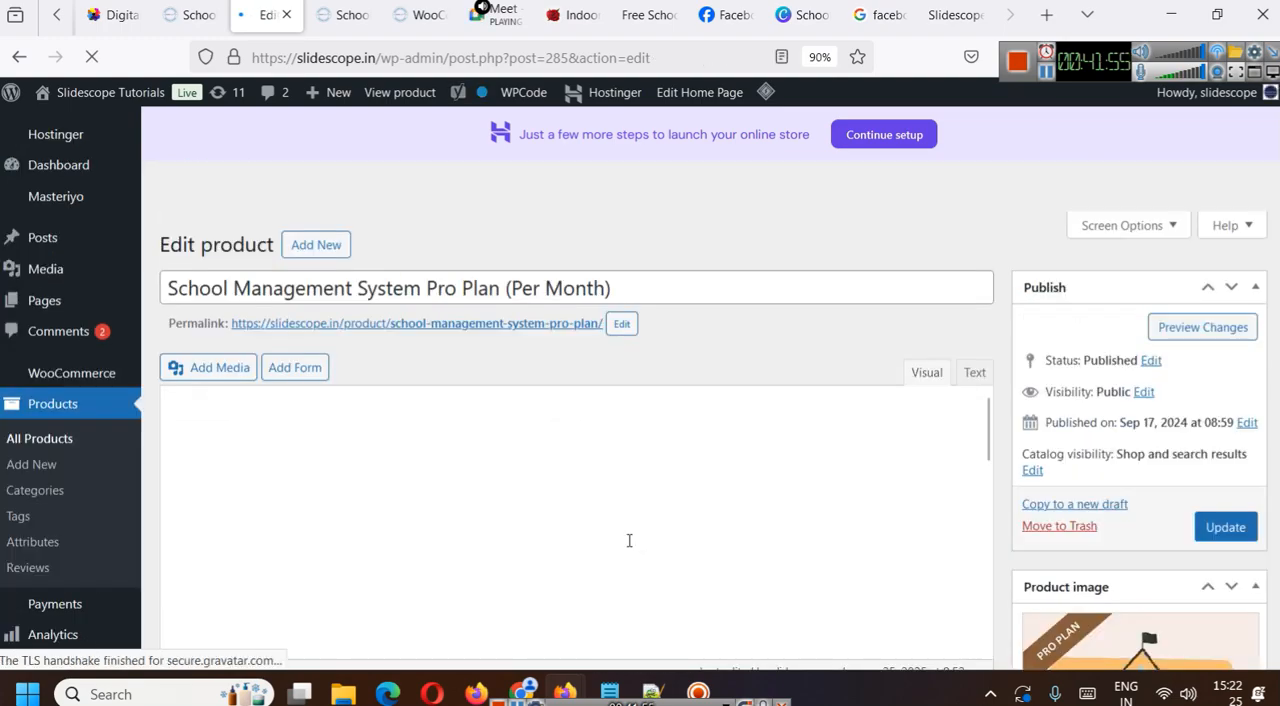
scroll(629, 541, down, 8)
scroll(629, 541, up, 10)
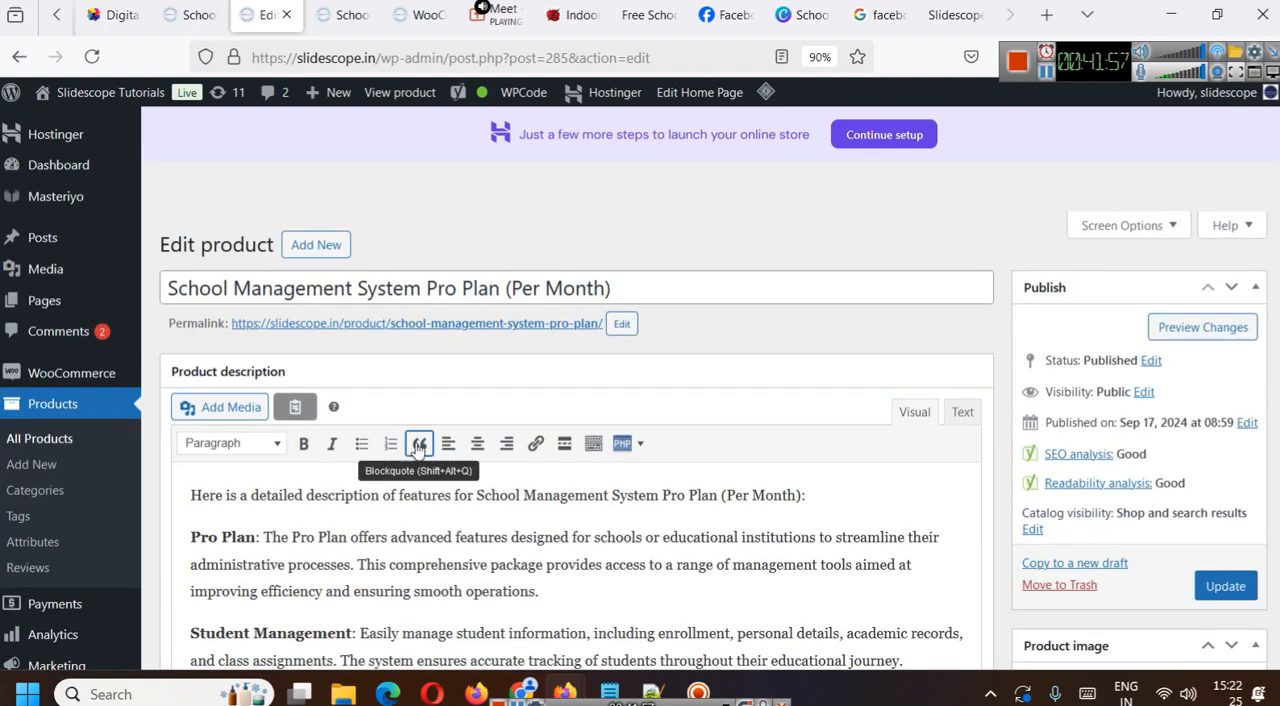
scroll(515, 510, down, 9)
scroll(518, 547, down, 4)
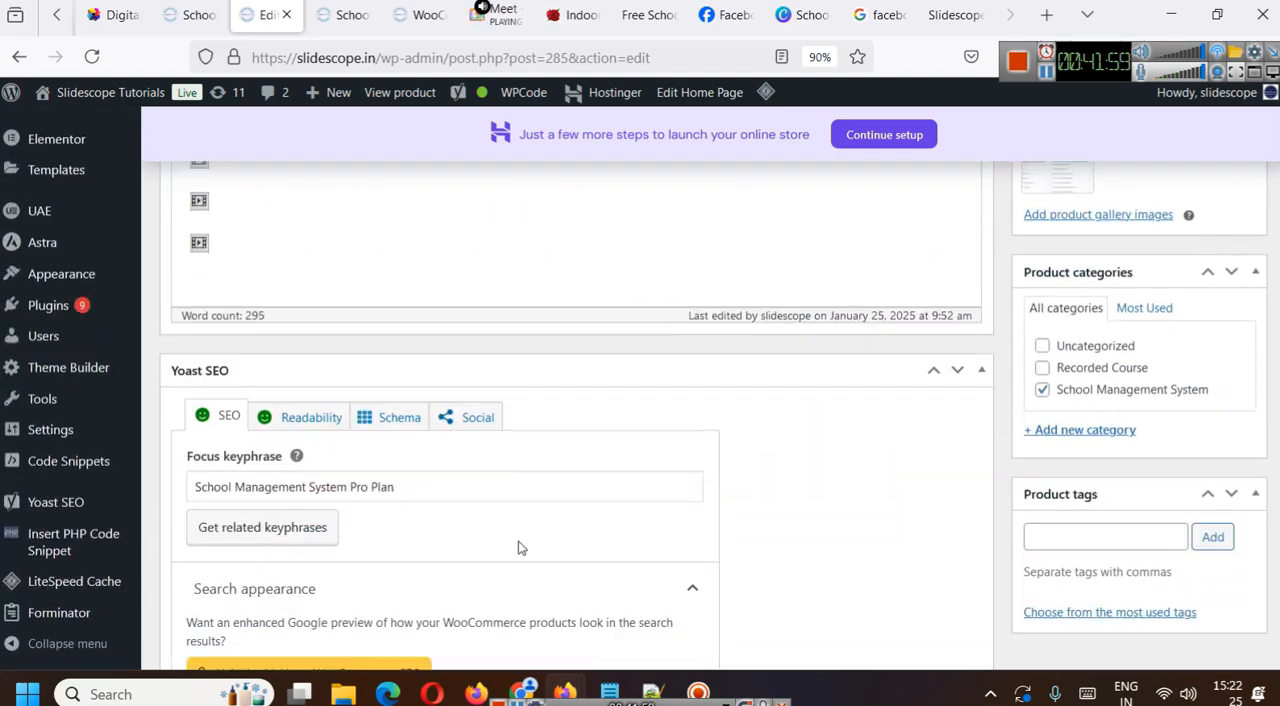
scroll(518, 544, up, 5)
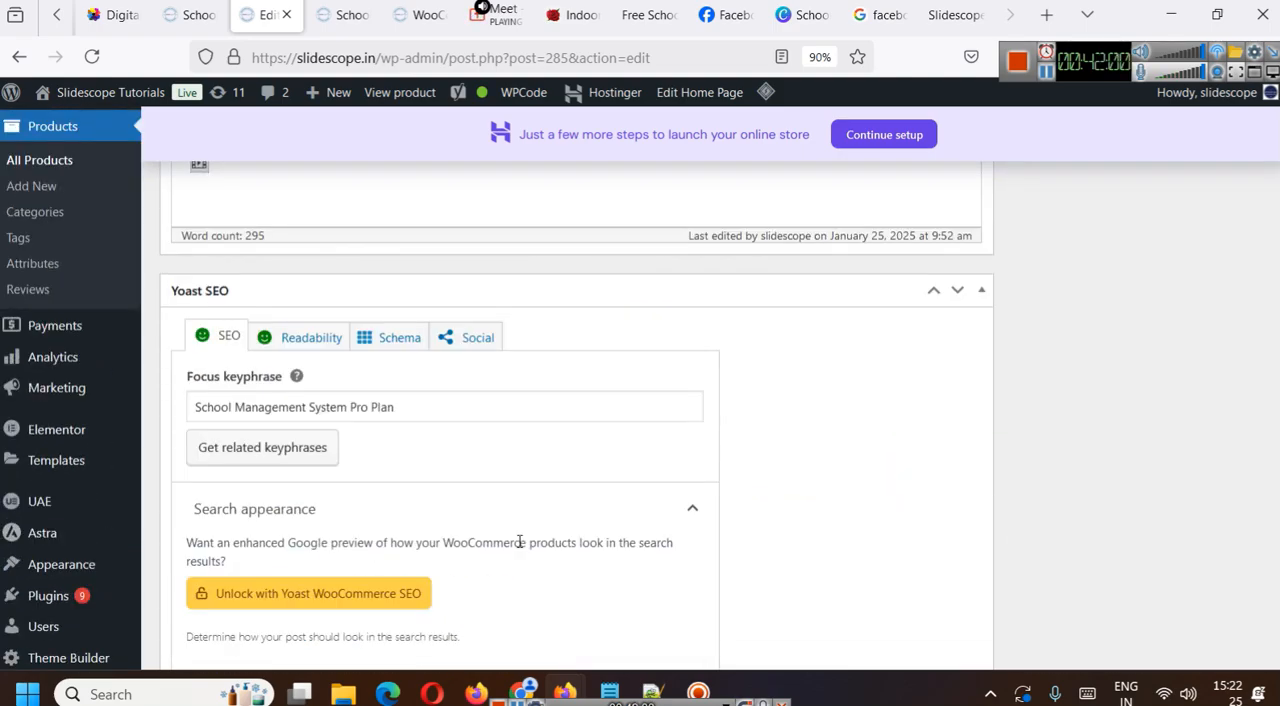
click(479, 340)
scroll(508, 523, down, 5)
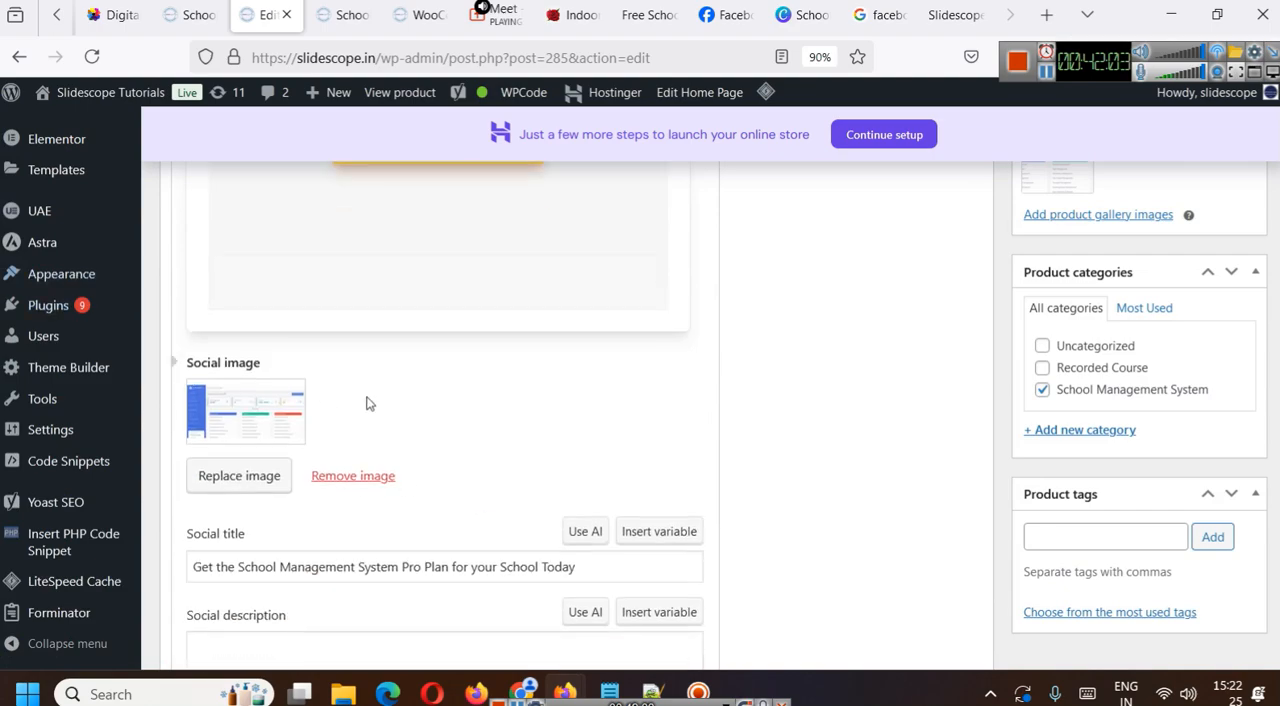
scroll(506, 478, down, 3)
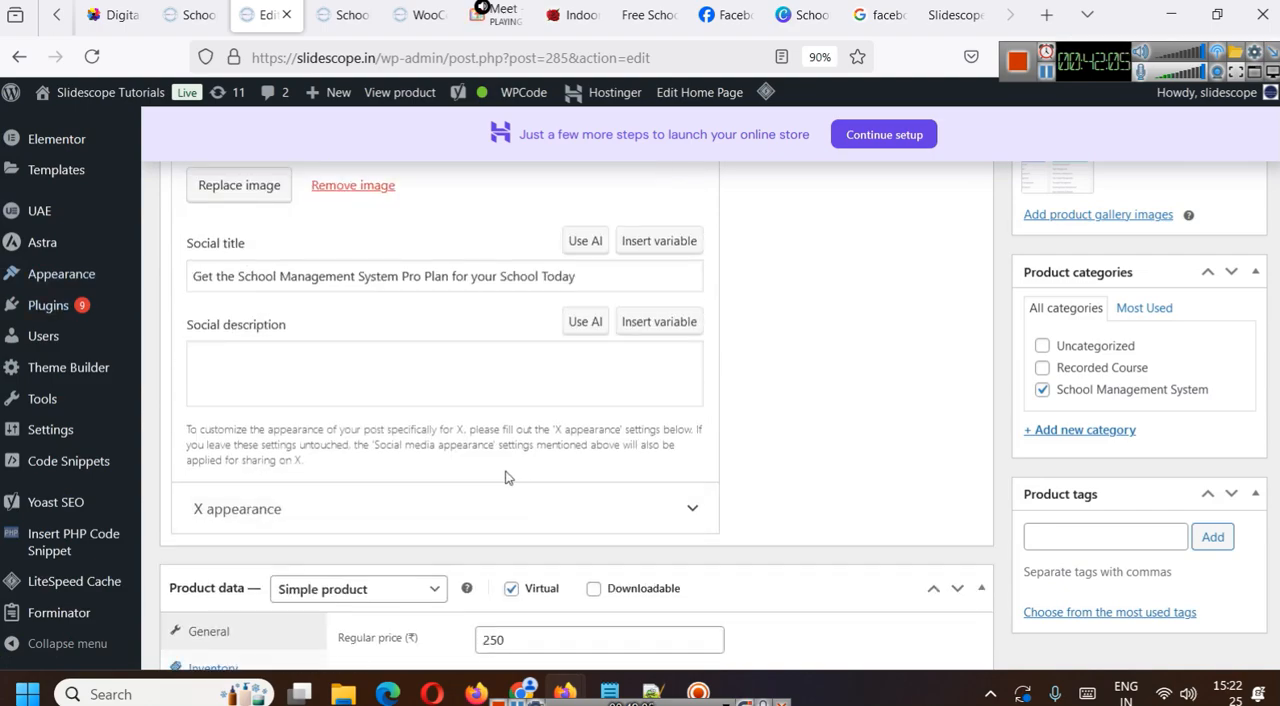
scroll(491, 503, up, 10)
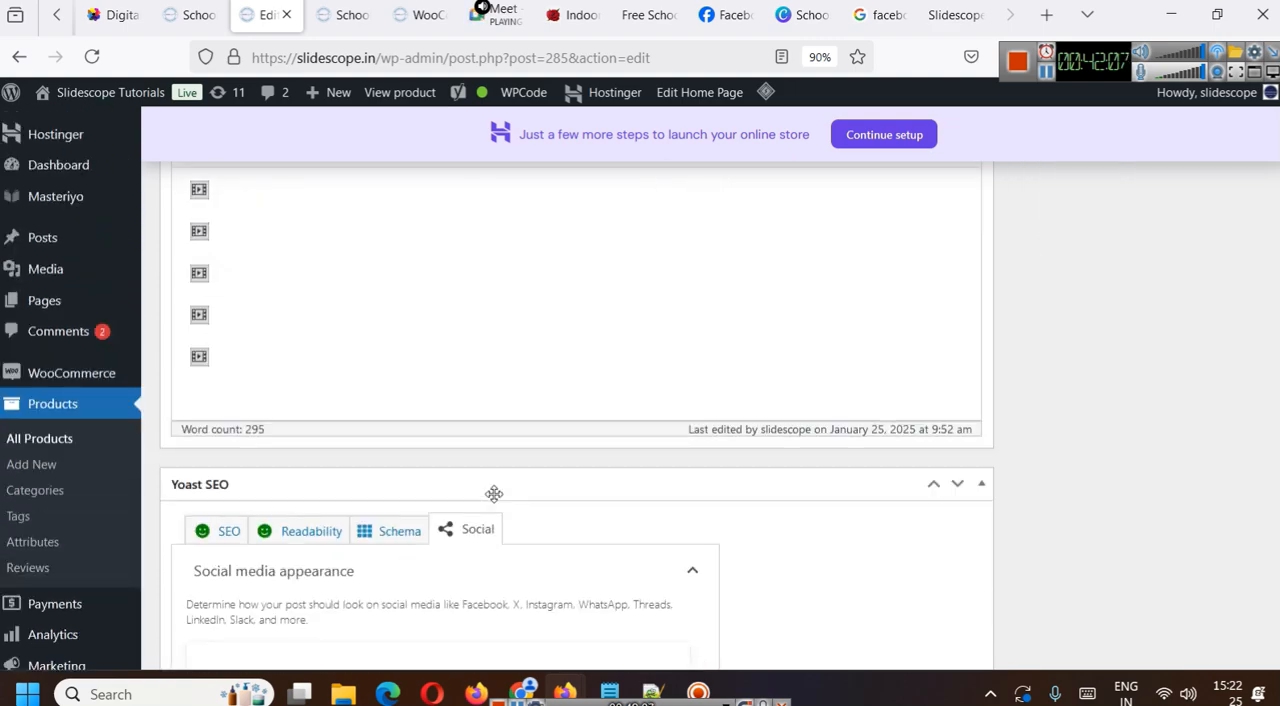
scroll(494, 500, down, 1)
scroll(494, 500, down, 5)
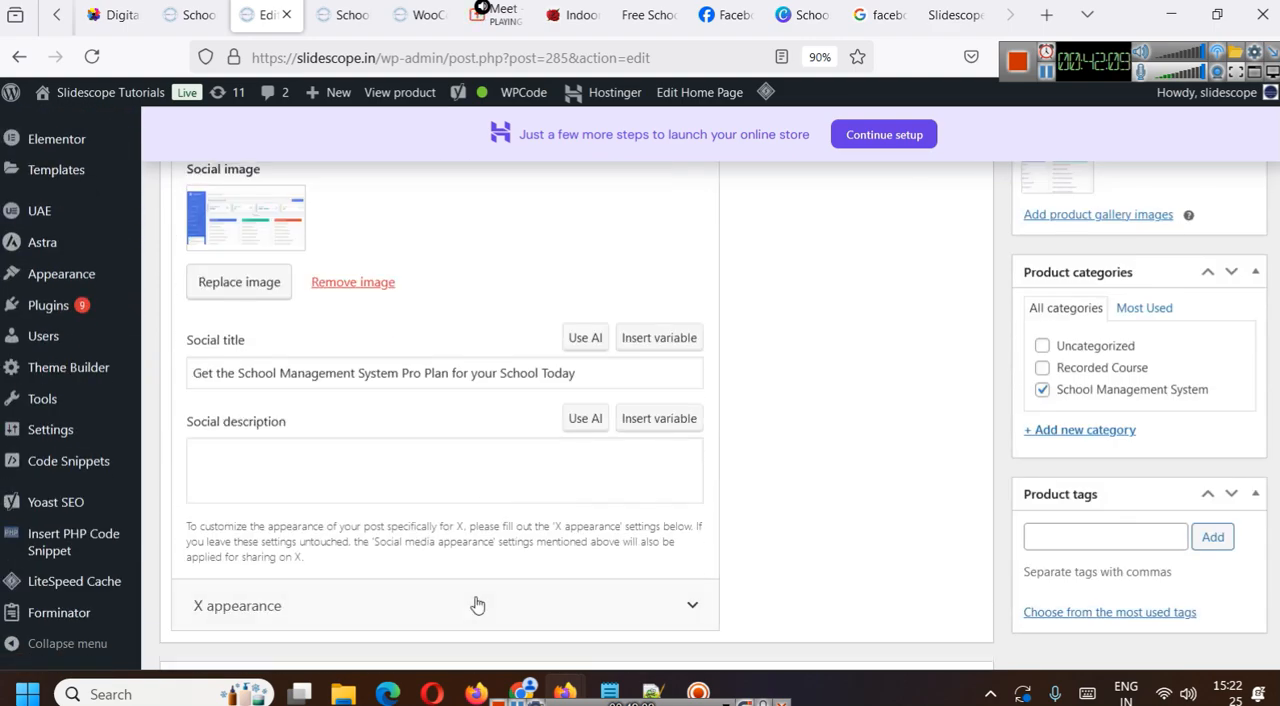
- Expand the X appearance settings and examine the X image, title and description fields
click(478, 605)
scroll(478, 605, down, 6)
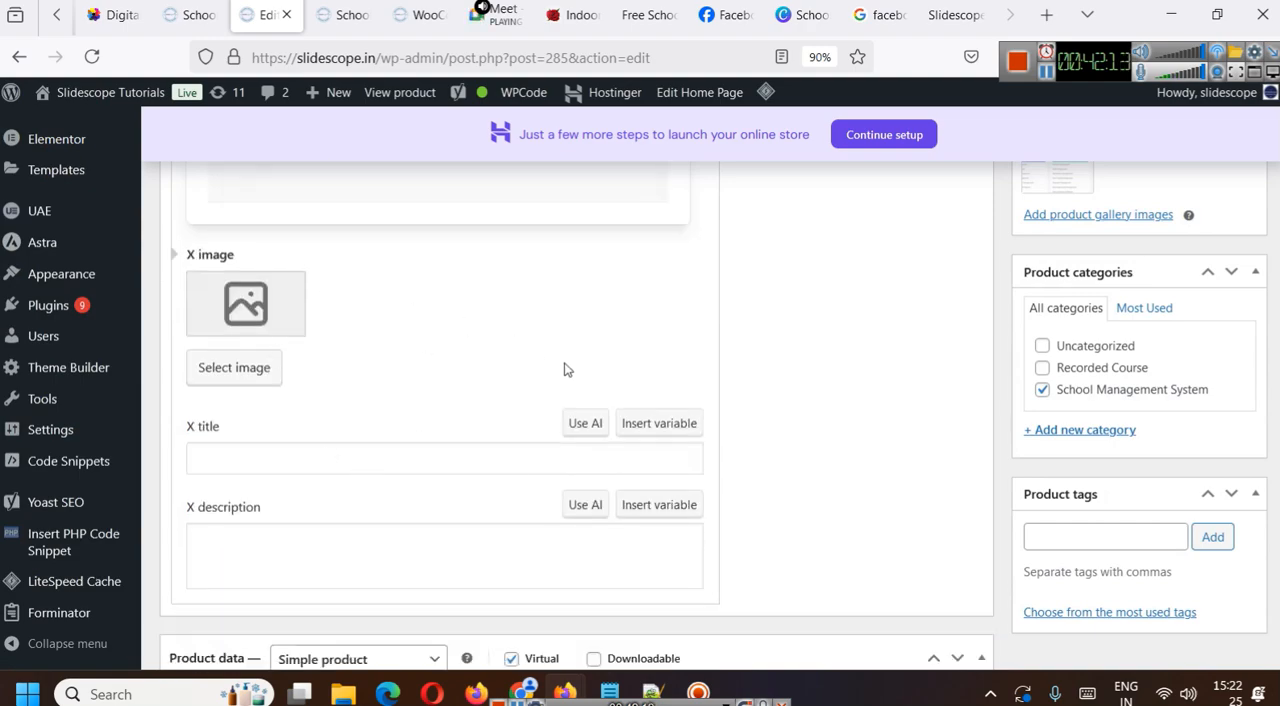
scroll(620, 371, up, 20)
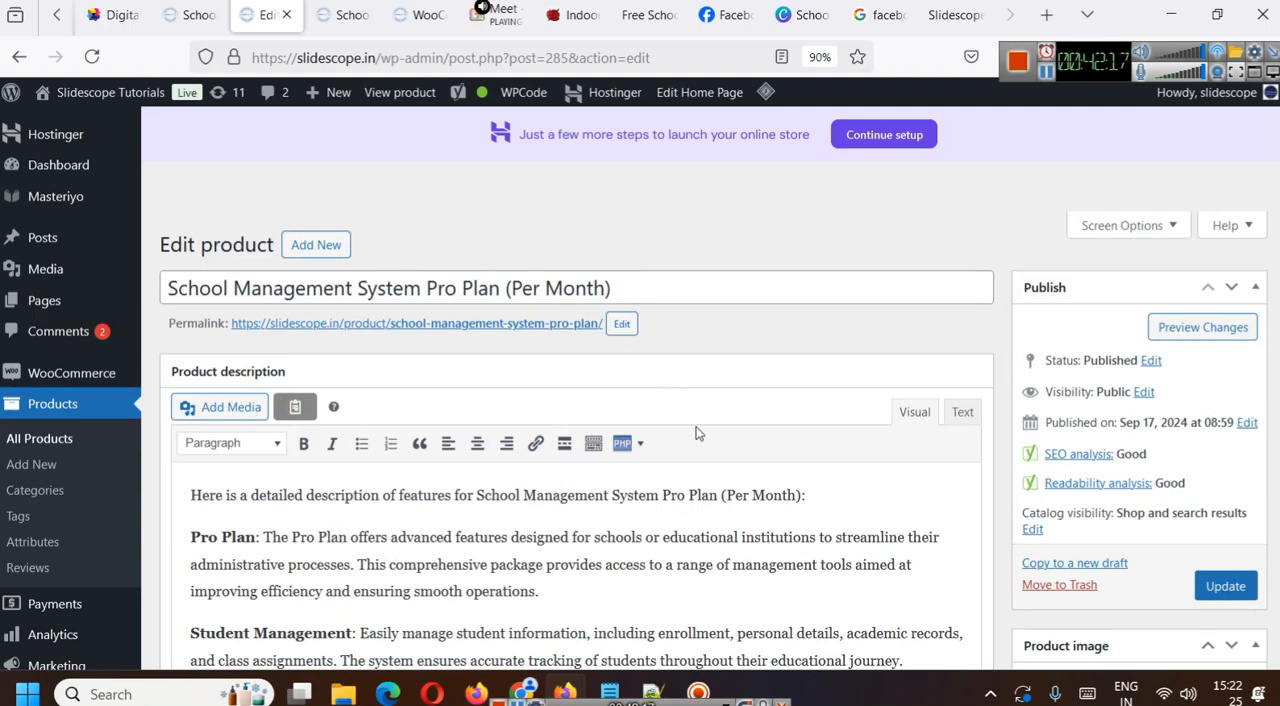
- Open the Pro Plan's product page, reload it with ?i=12 appended to its address, and copy the full URL
click(513, 322)
click(521, 57)
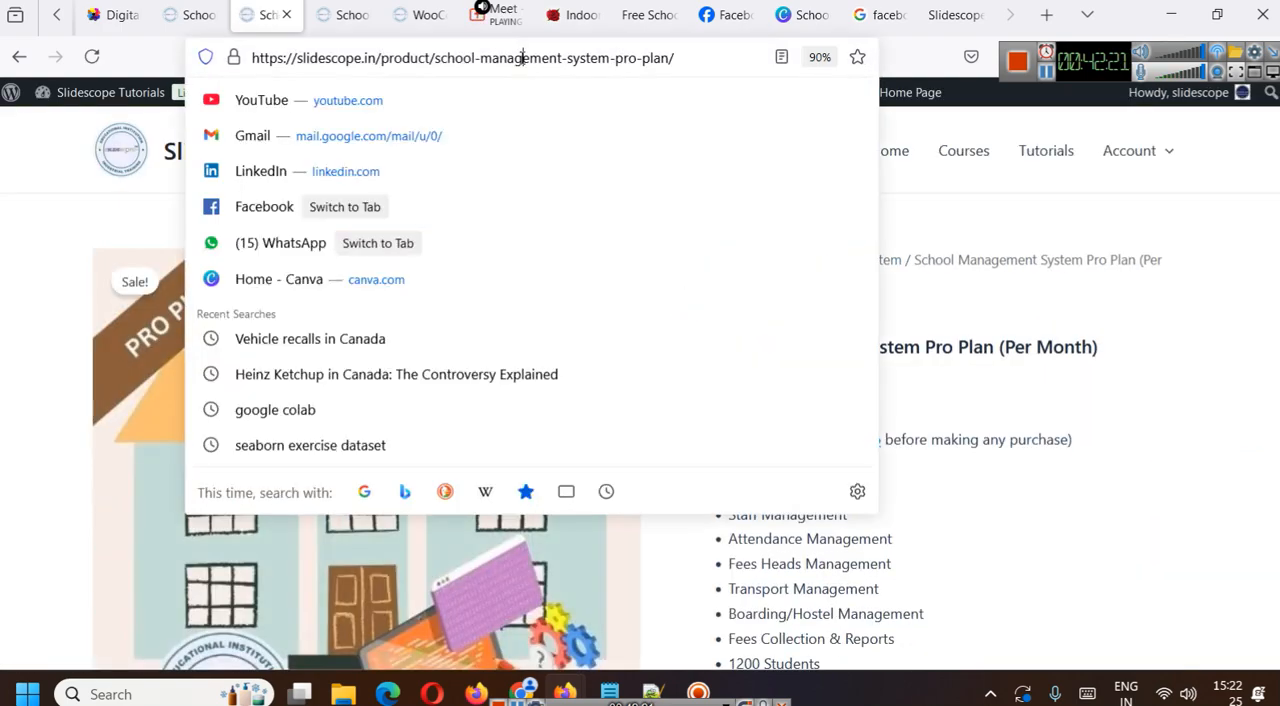
click(666, 59)
text(?i=12)
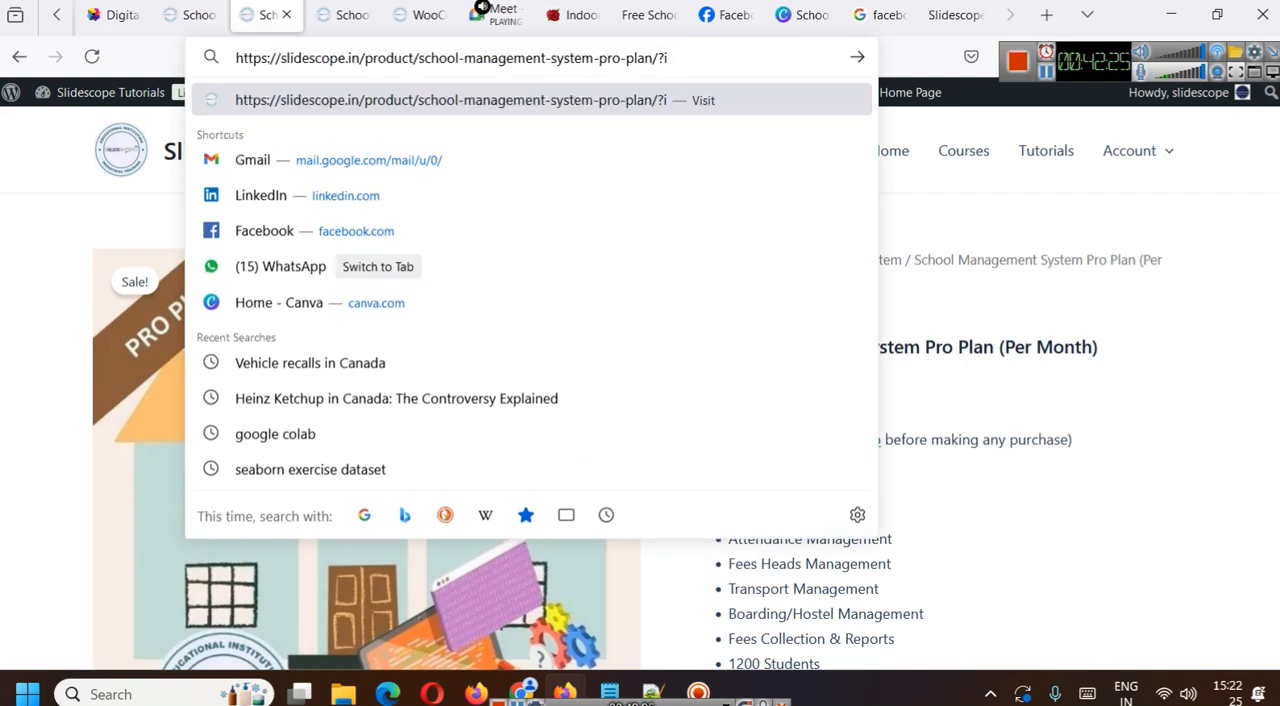
key(Return)
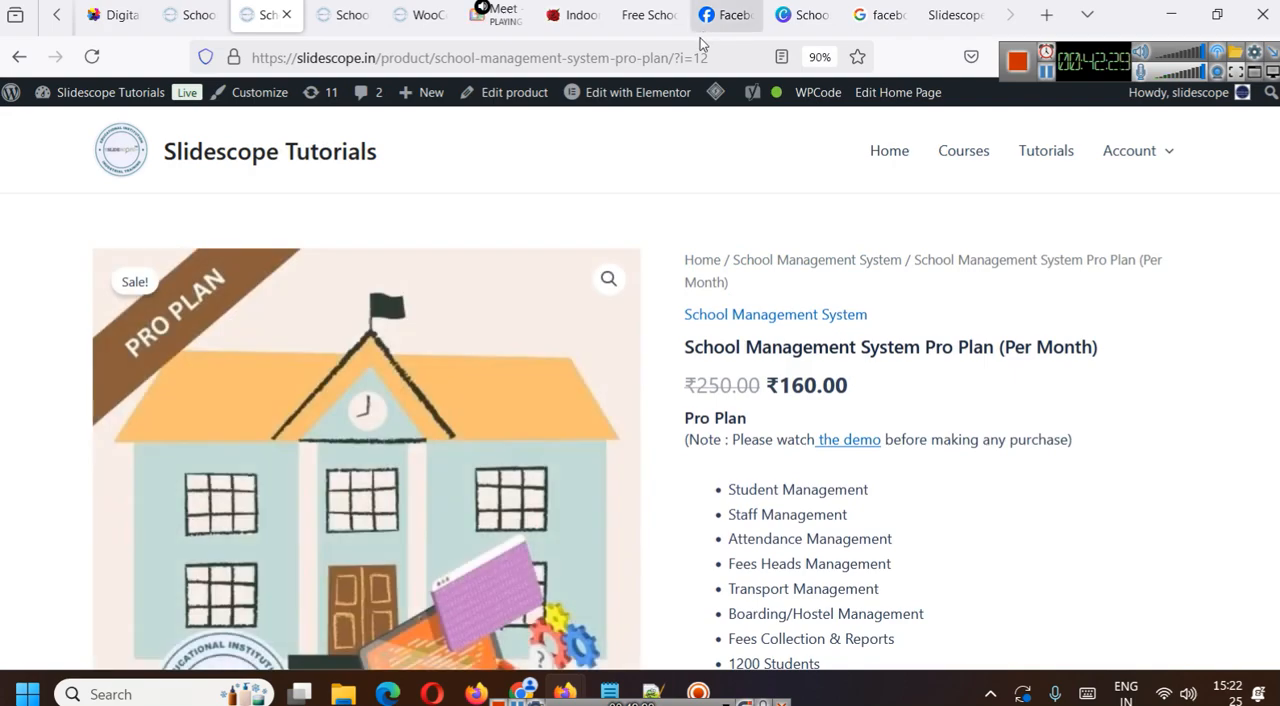
click(727, 60)
key(ctrl+c)
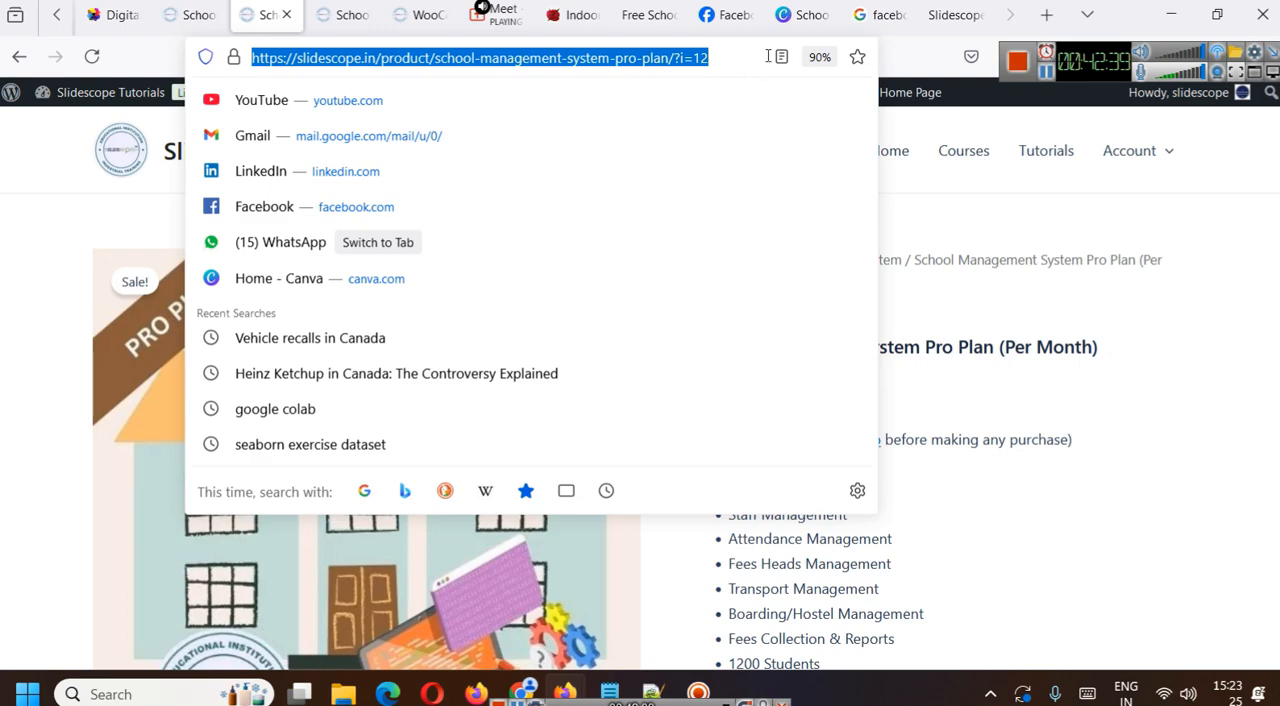
- Switch to the Slidescope Facebook page and find its post composer
click(955, 15)
click(904, 7)
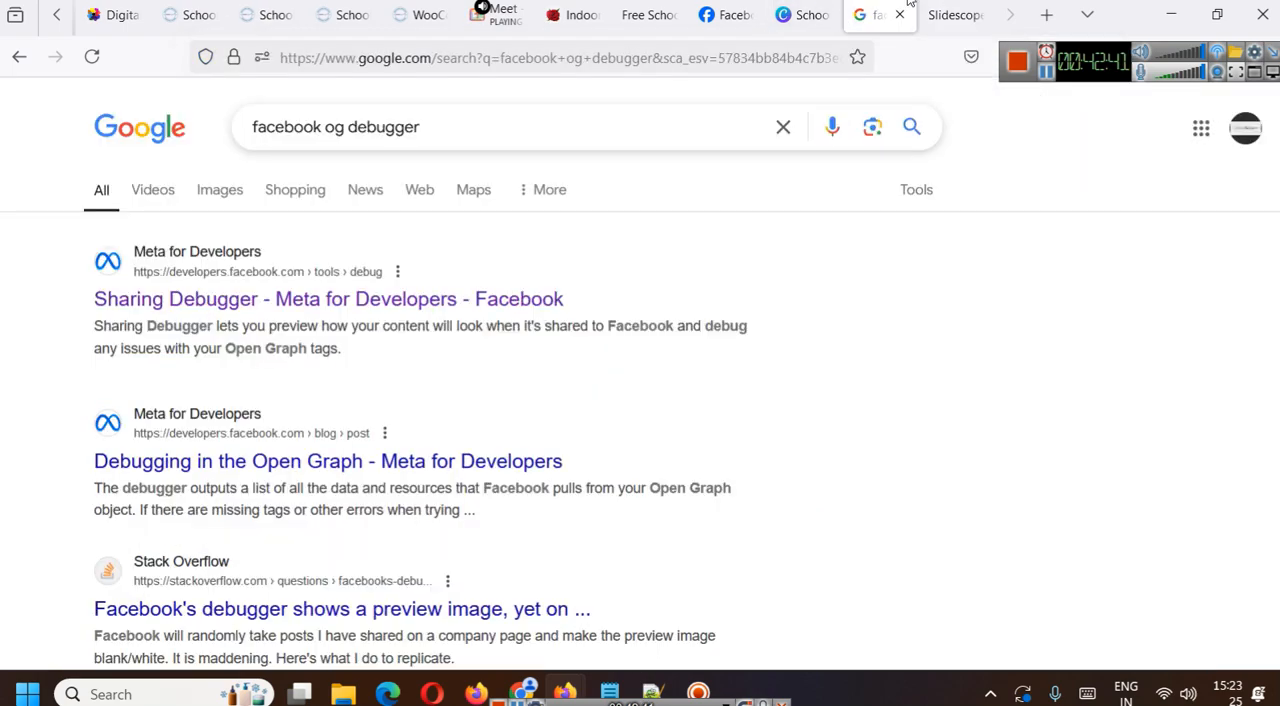
click(660, 5)
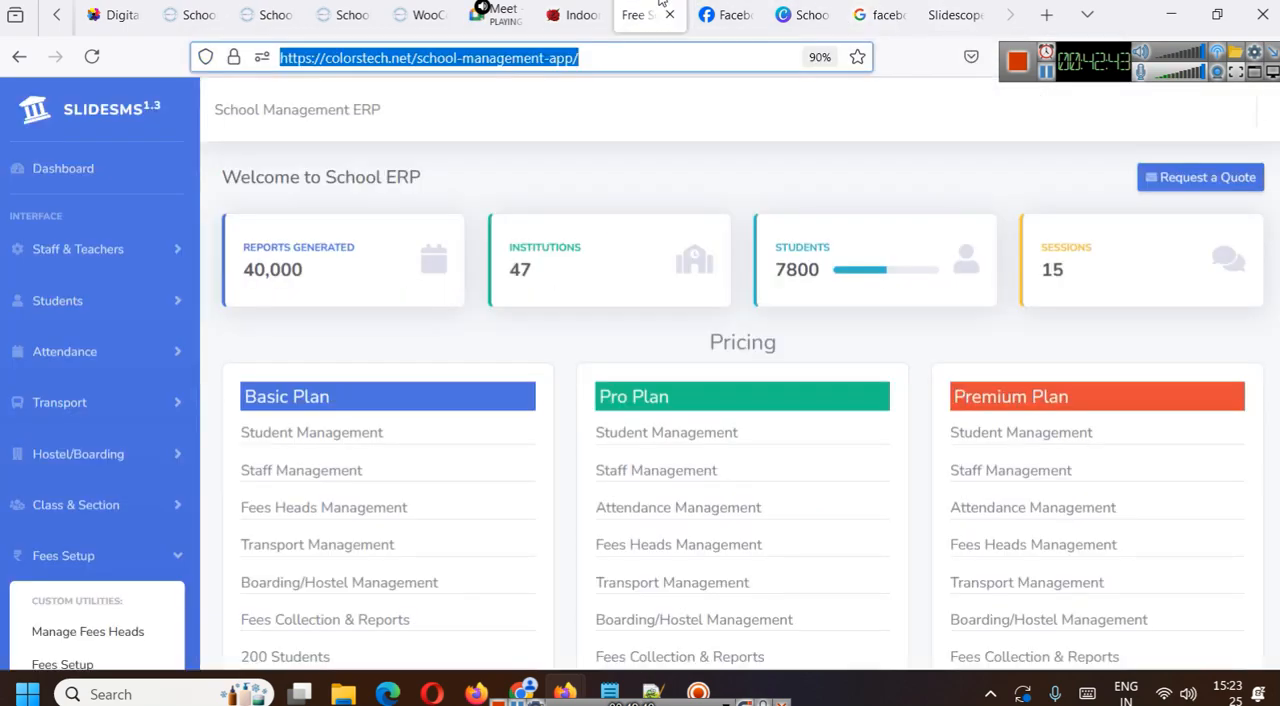
click(725, 14)
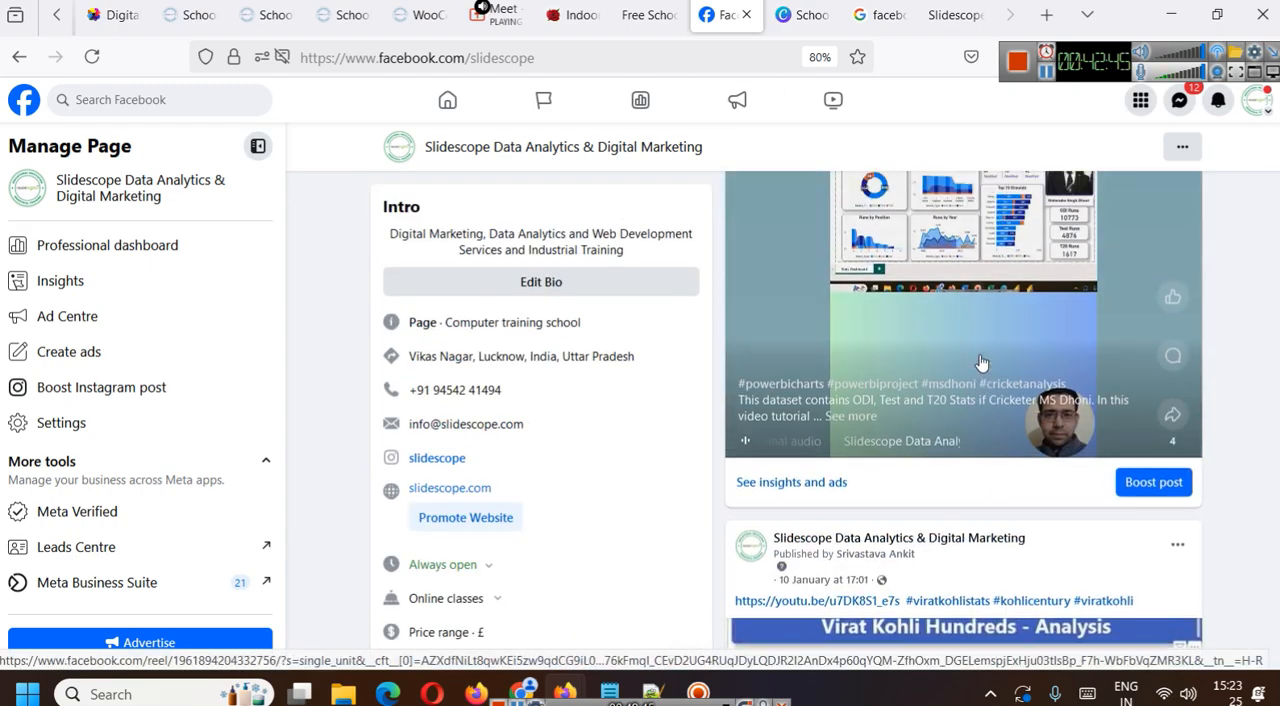
scroll(980, 365, down, 10)
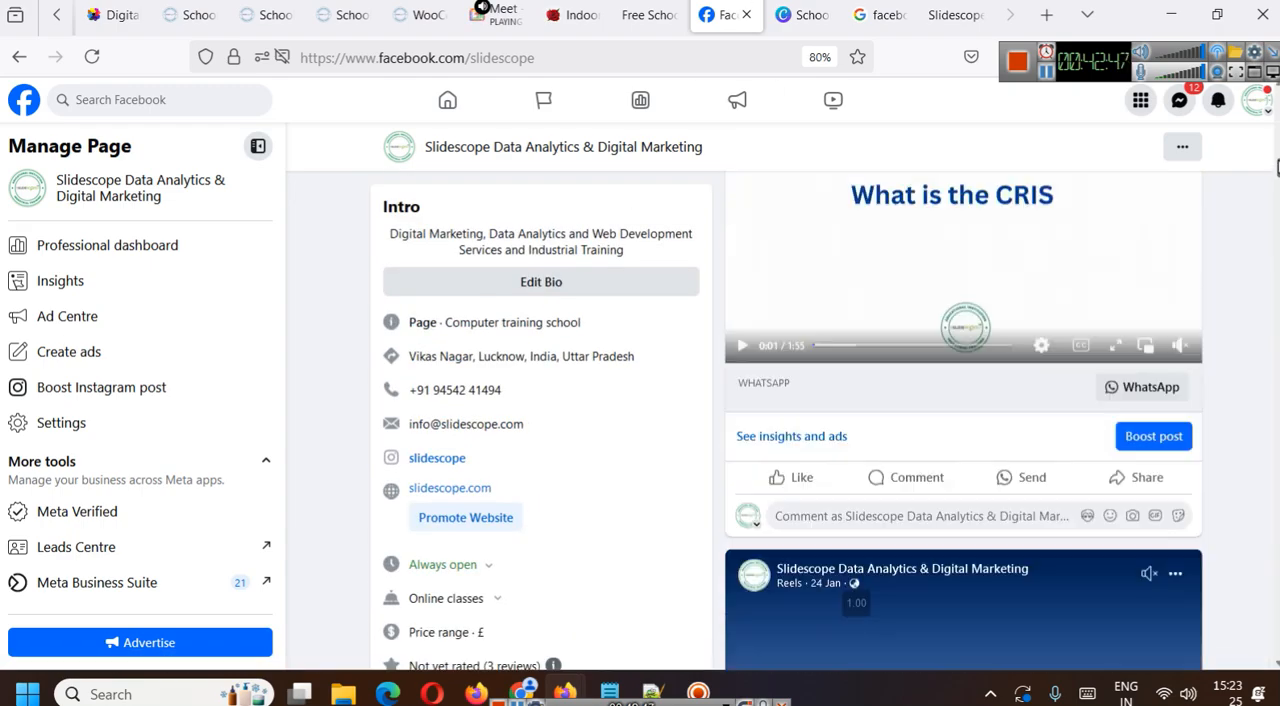
scroll(980, 400, up, 10)
scroll(1037, 414, down, 2)
scroll(891, 455, up, 2)
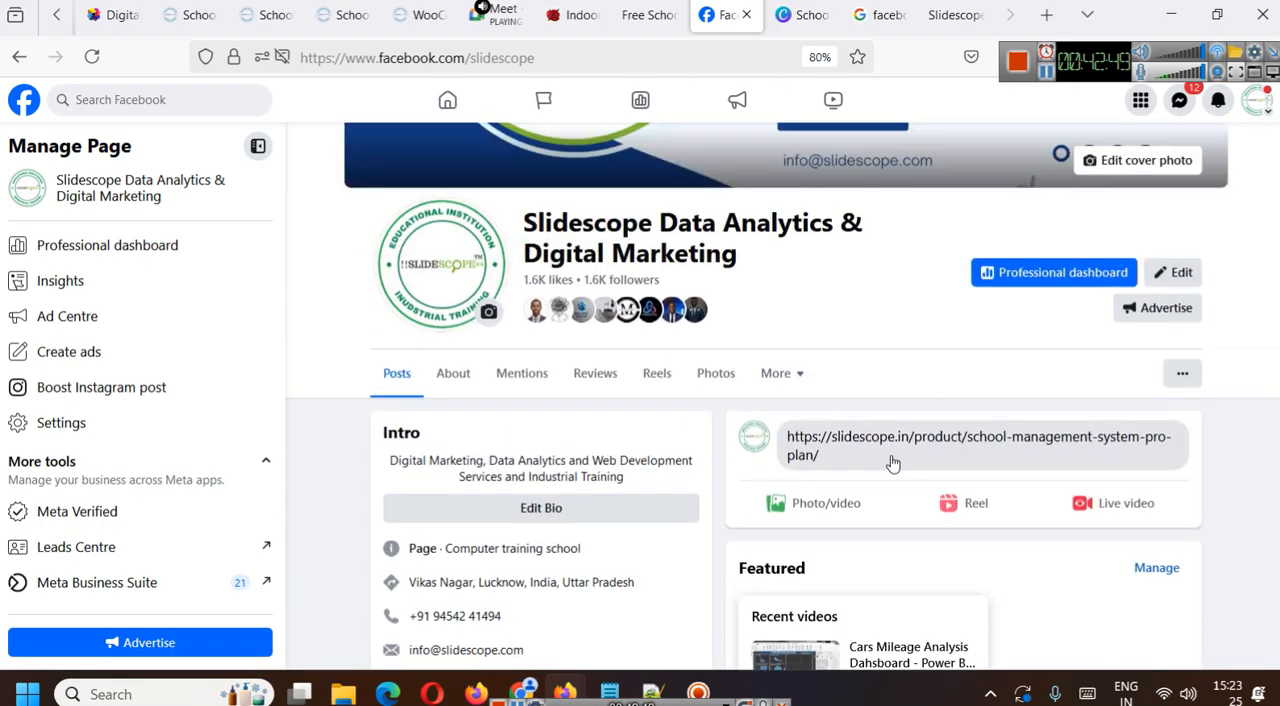
- Remove the old Pro Plan link preview from the draft post and reload the Facebook page, discarding the draft
click(891, 455)
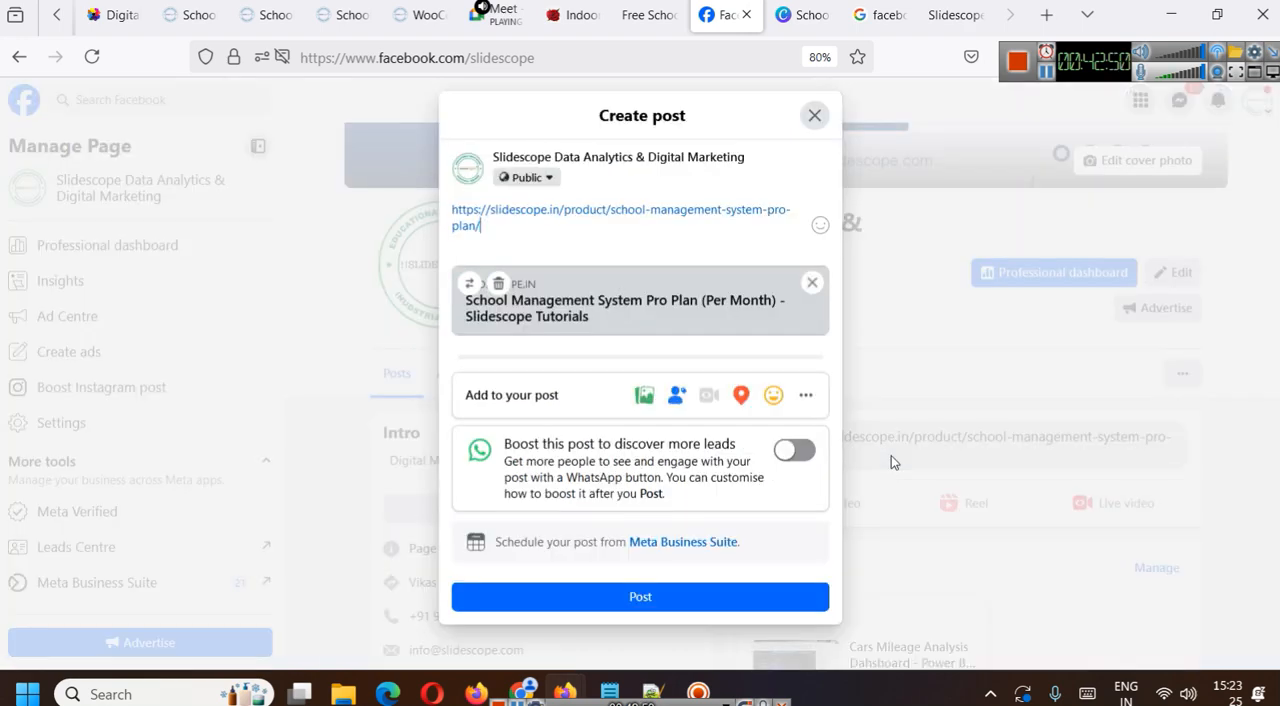
click(812, 283)
click(809, 124)
click(626, 68)
text(])
key(ctrl+z)
key(Return)
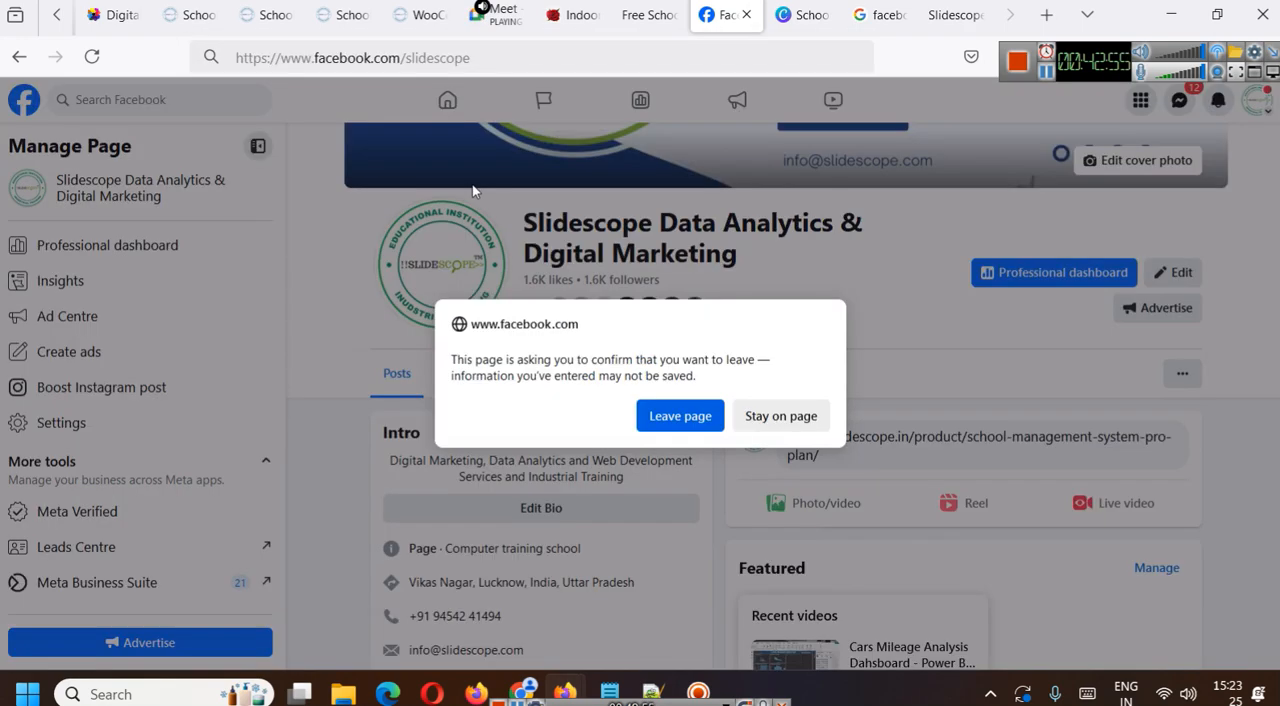
click(668, 412)
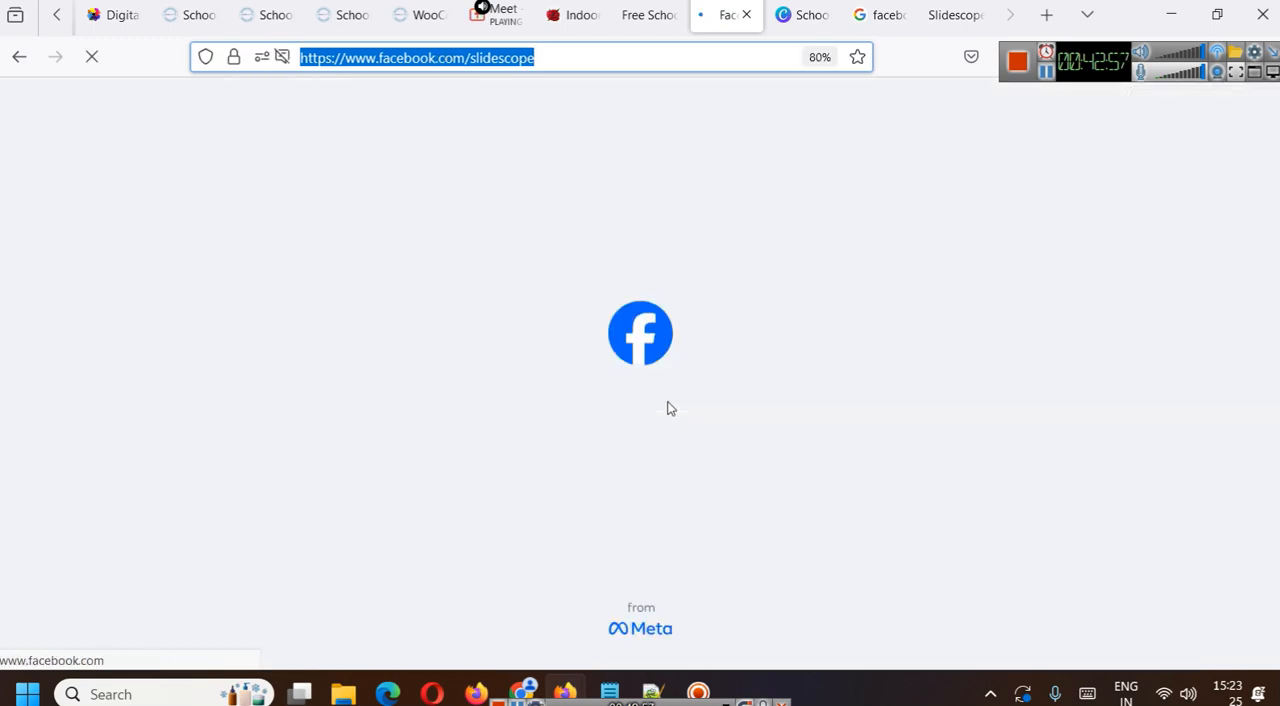
- Start a new post with the Pro Plan link ending in ?i=12 and examine its preview image and title
scroll(854, 486, down, 5)
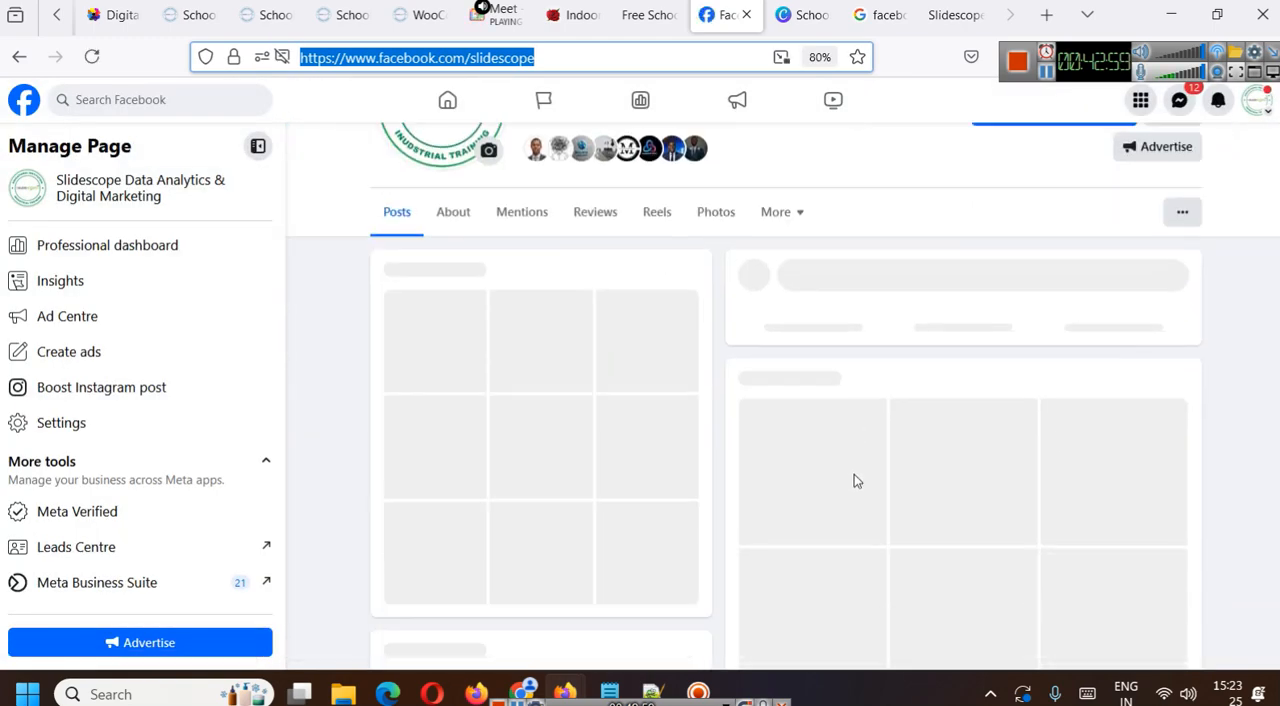
click(903, 218)
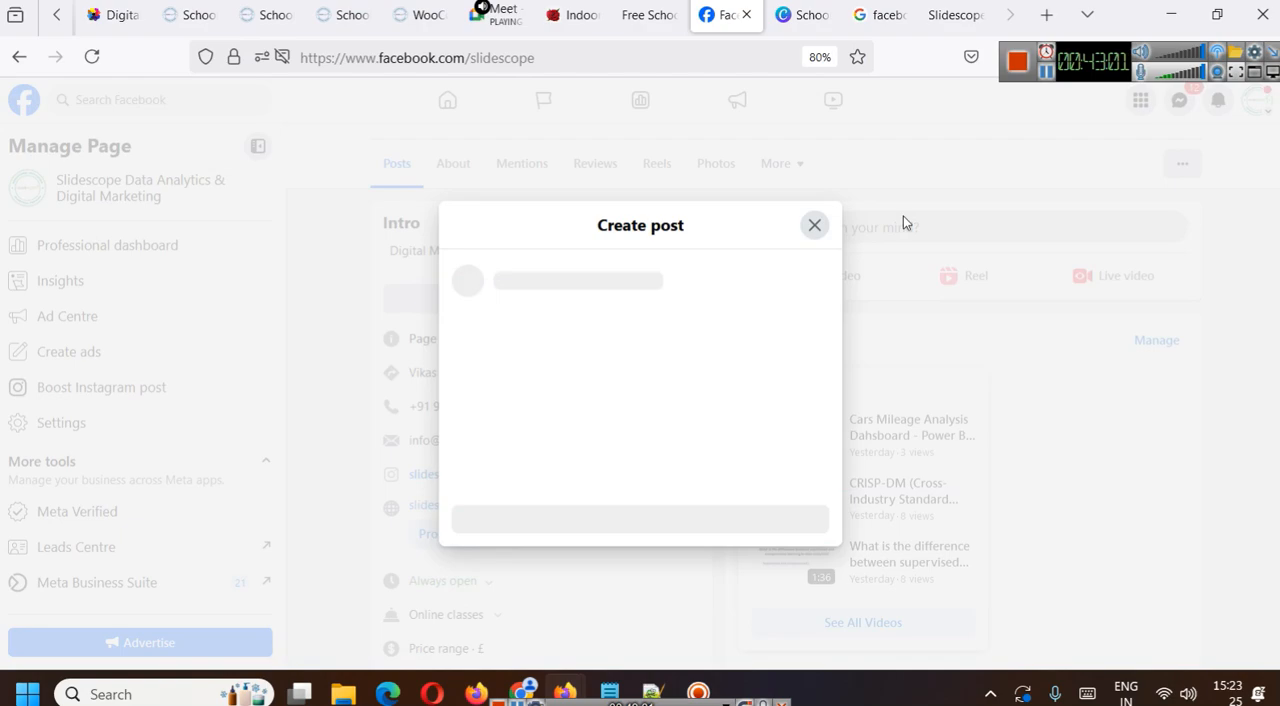
key(ctrl+v)
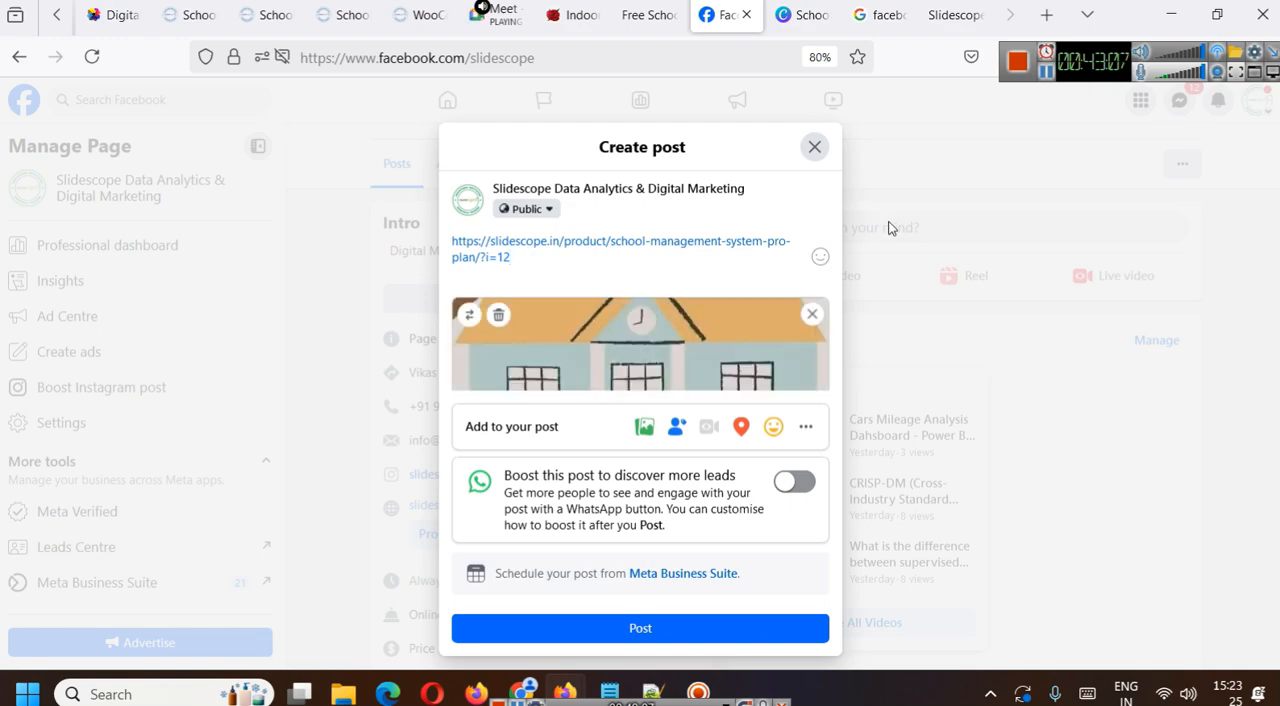
scroll(575, 270, down, 1)
scroll(708, 256, down, 3)
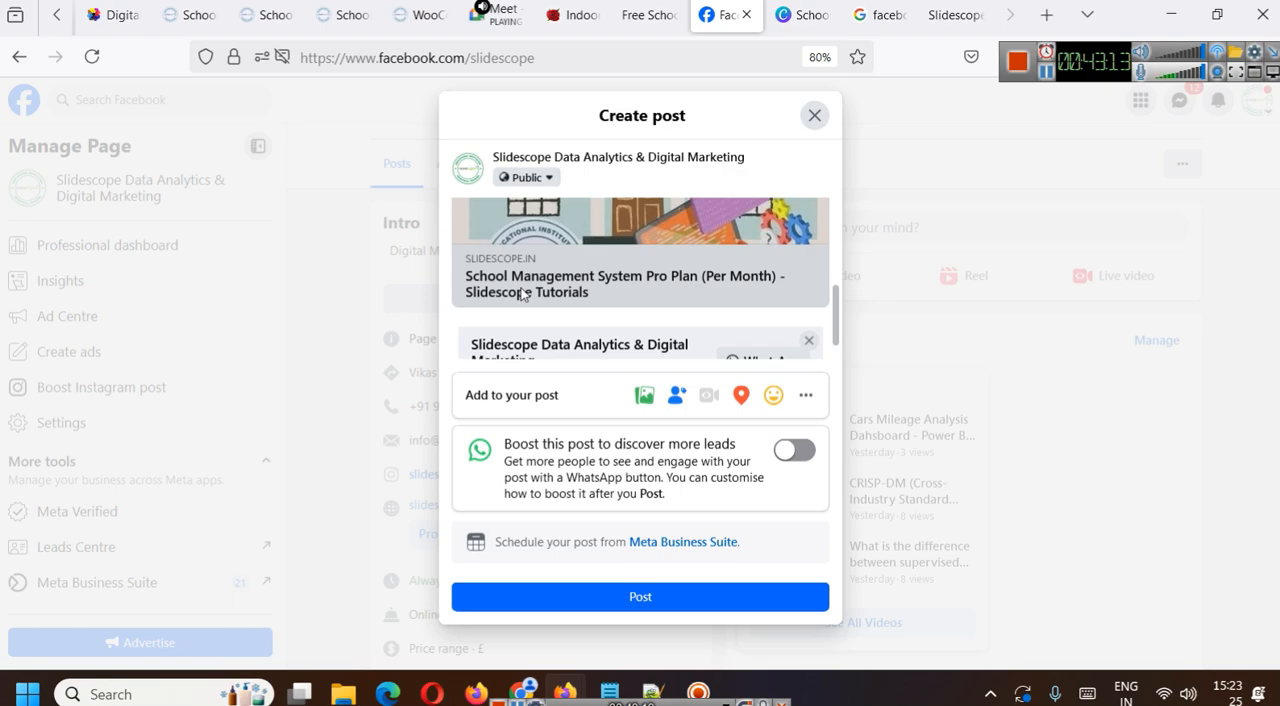
scroll(530, 297, up, 3)
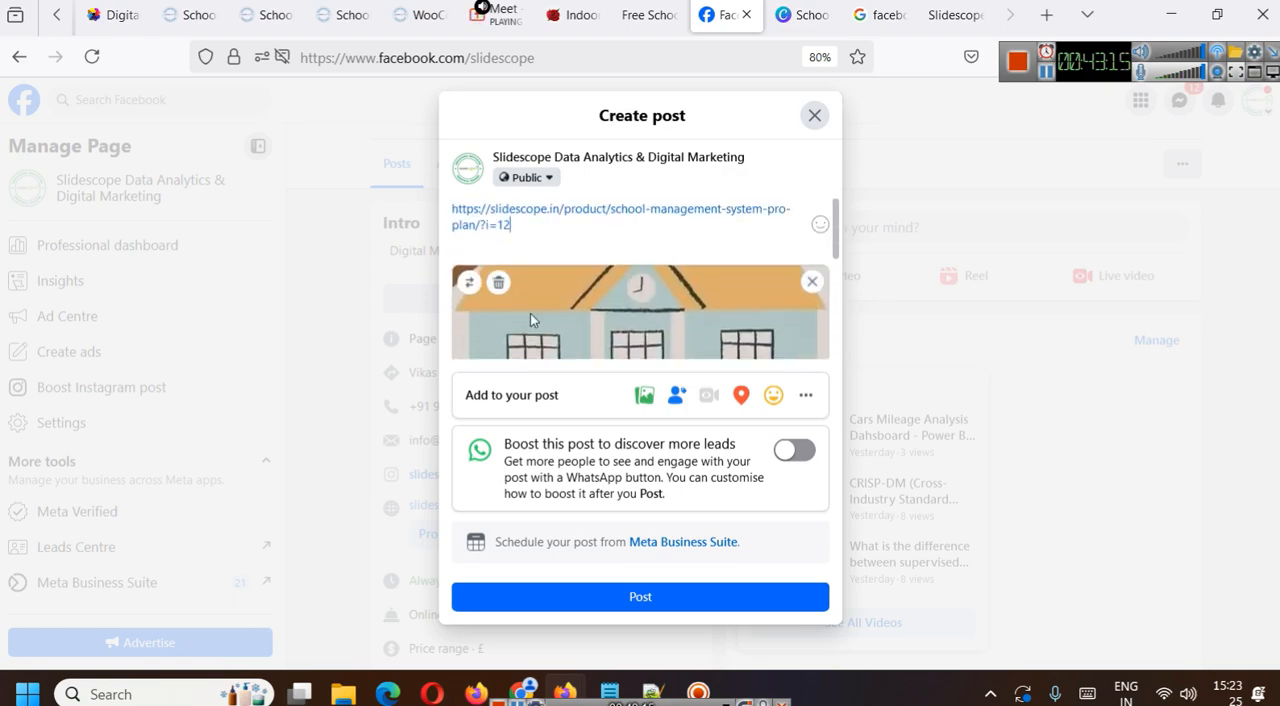
scroll(687, 249, down, 3)
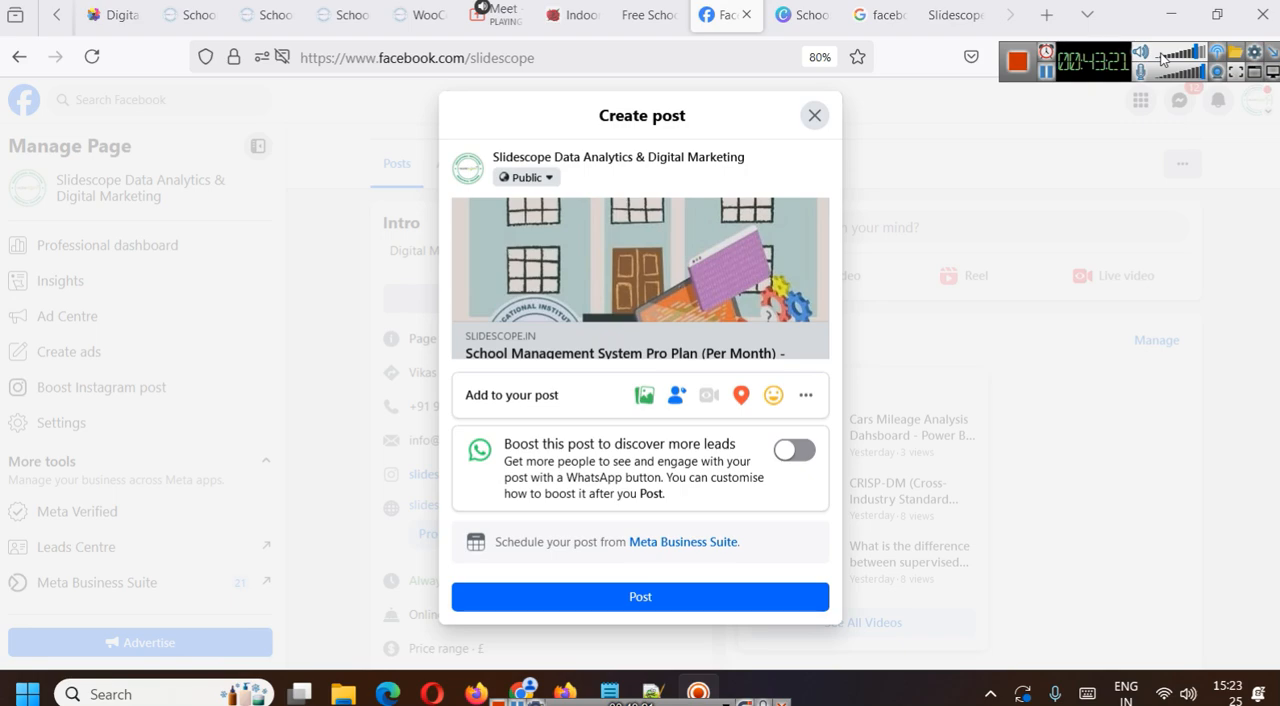
scroll(604, 295, up, 3)
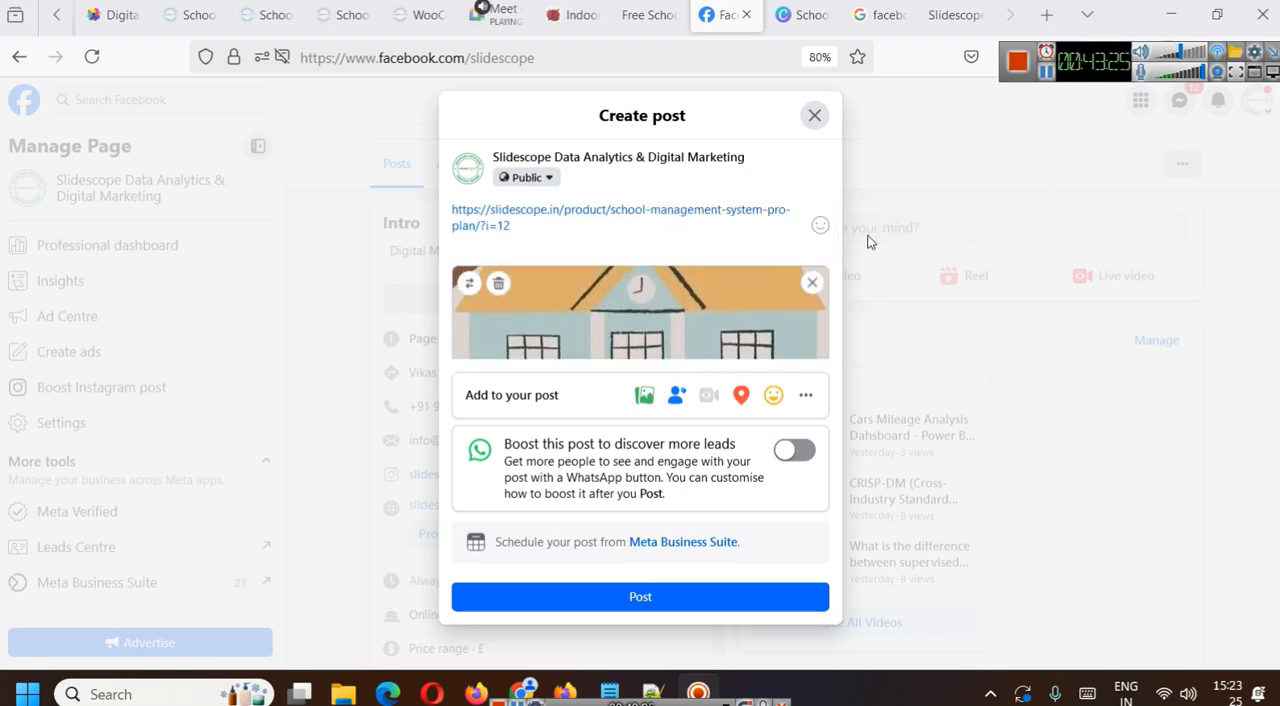
- Close the duplicate Pro Plan product tabs and open the page source of the version ending in ?i=12
click(425, 14)
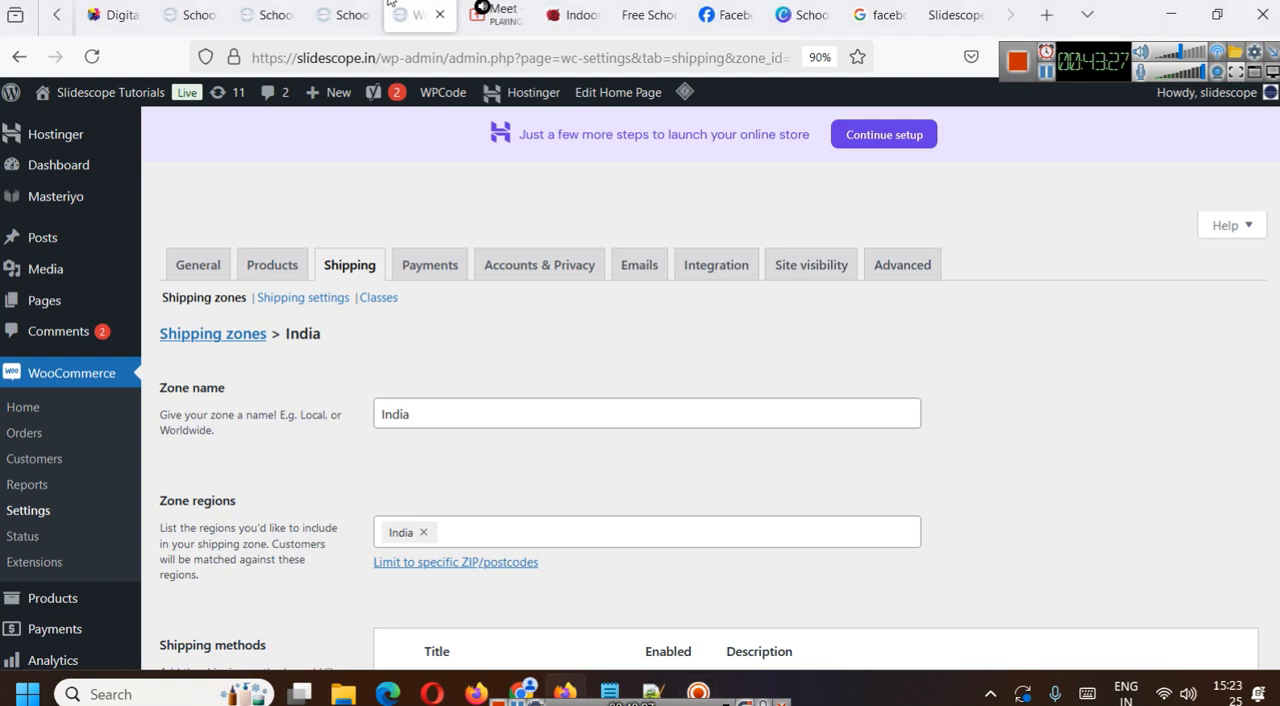
click(370, 6)
click(268, 14)
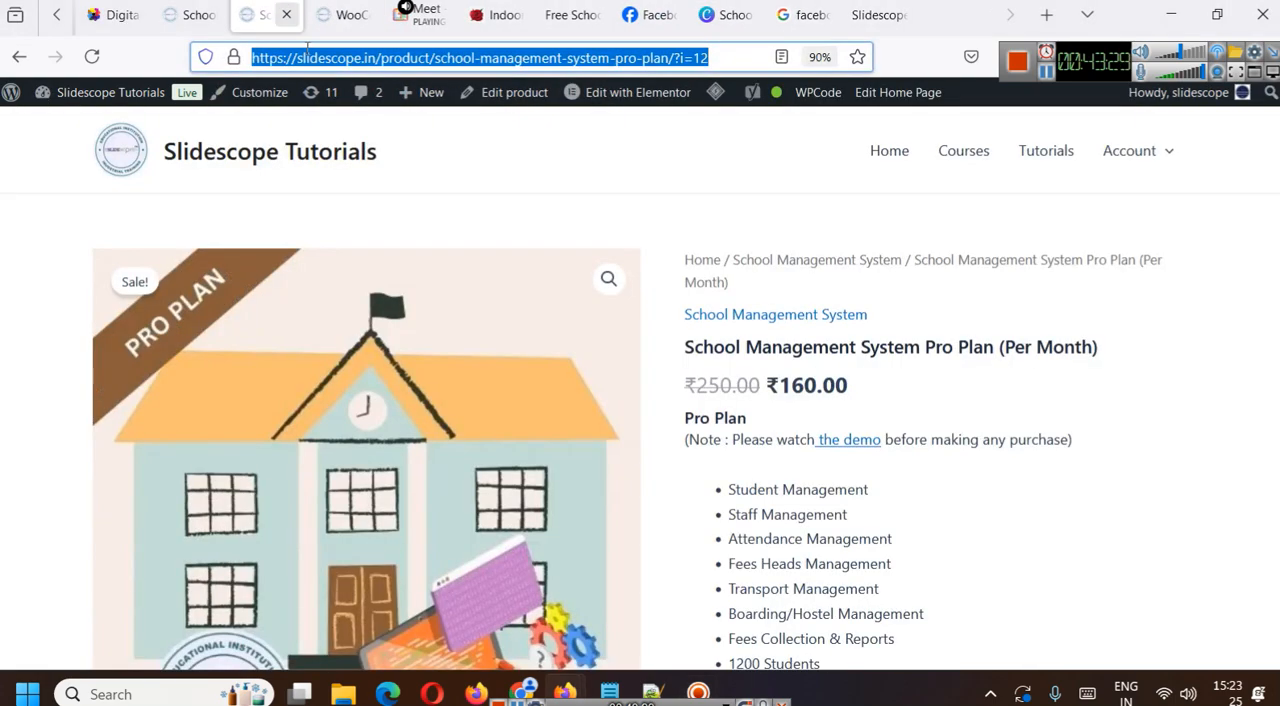
click(267, 12)
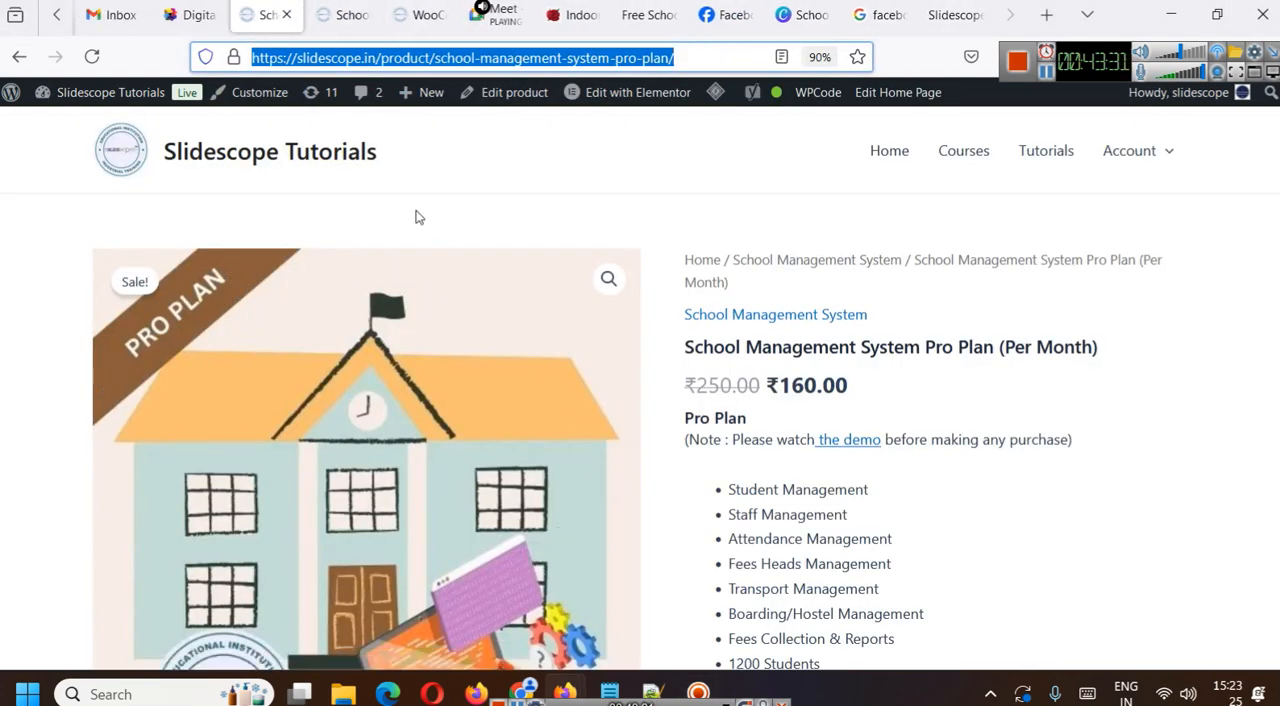
click(286, 15)
key(alt+Return)
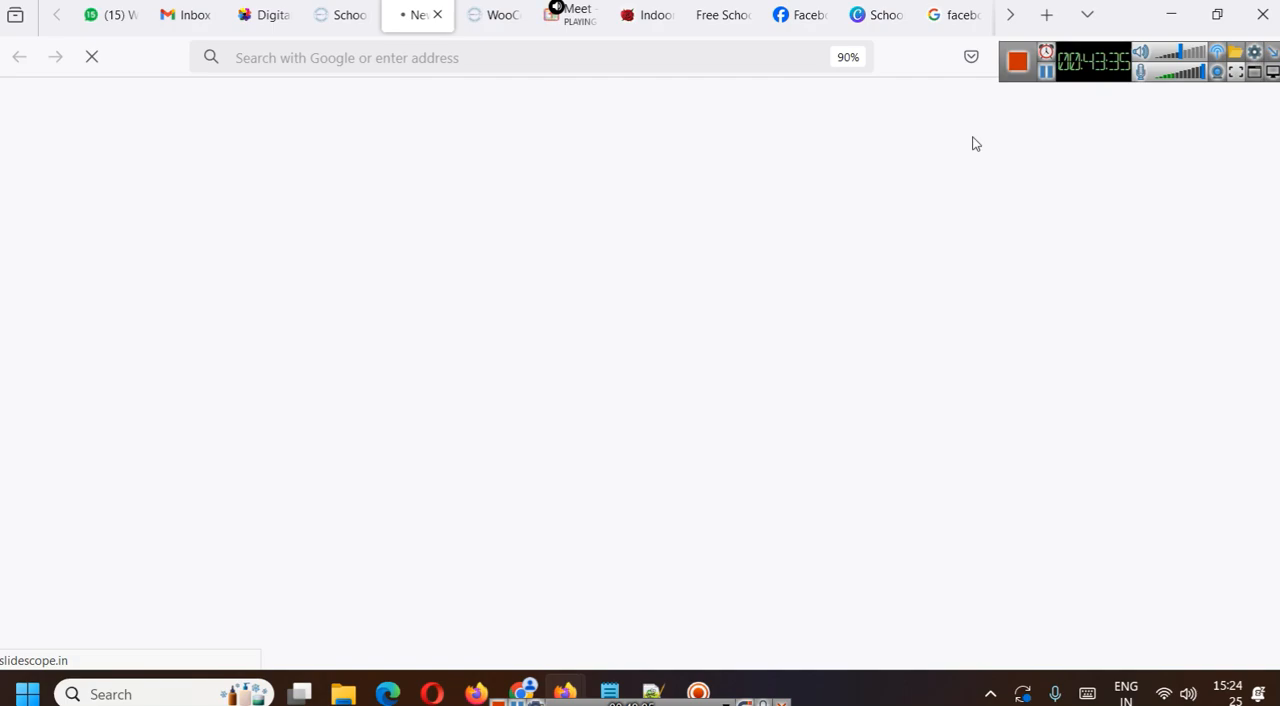
- Examine the og:image, og:title and title tags in the Pro Plan's page source
scroll(669, 330, down, 6)
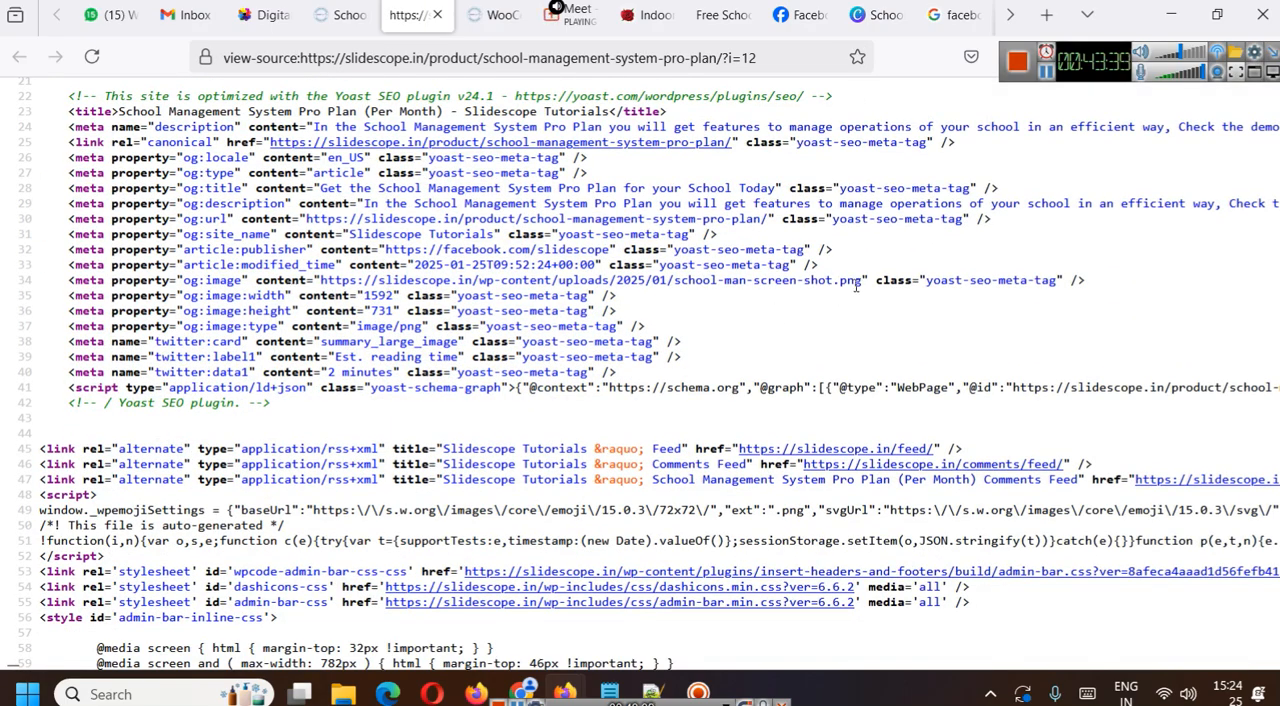
drag(864, 283, 3, 290)
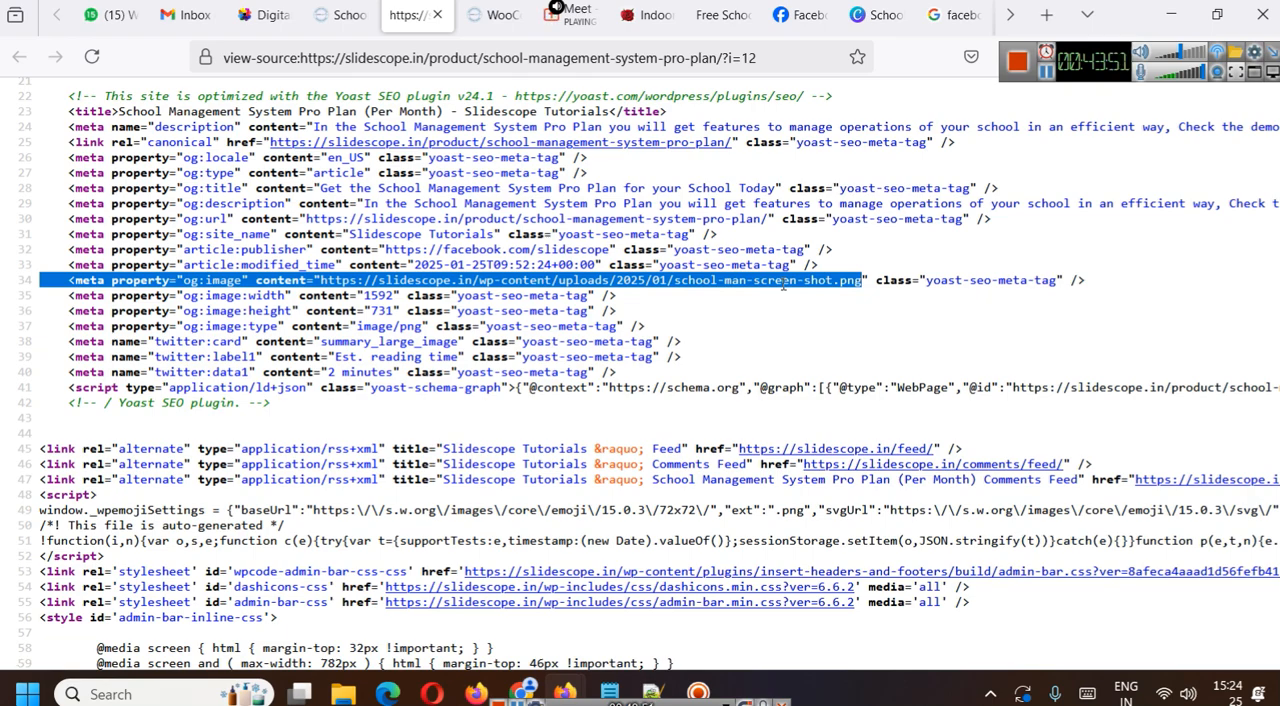
drag(324, 188, 872, 188)
scroll(872, 188, up, 5)
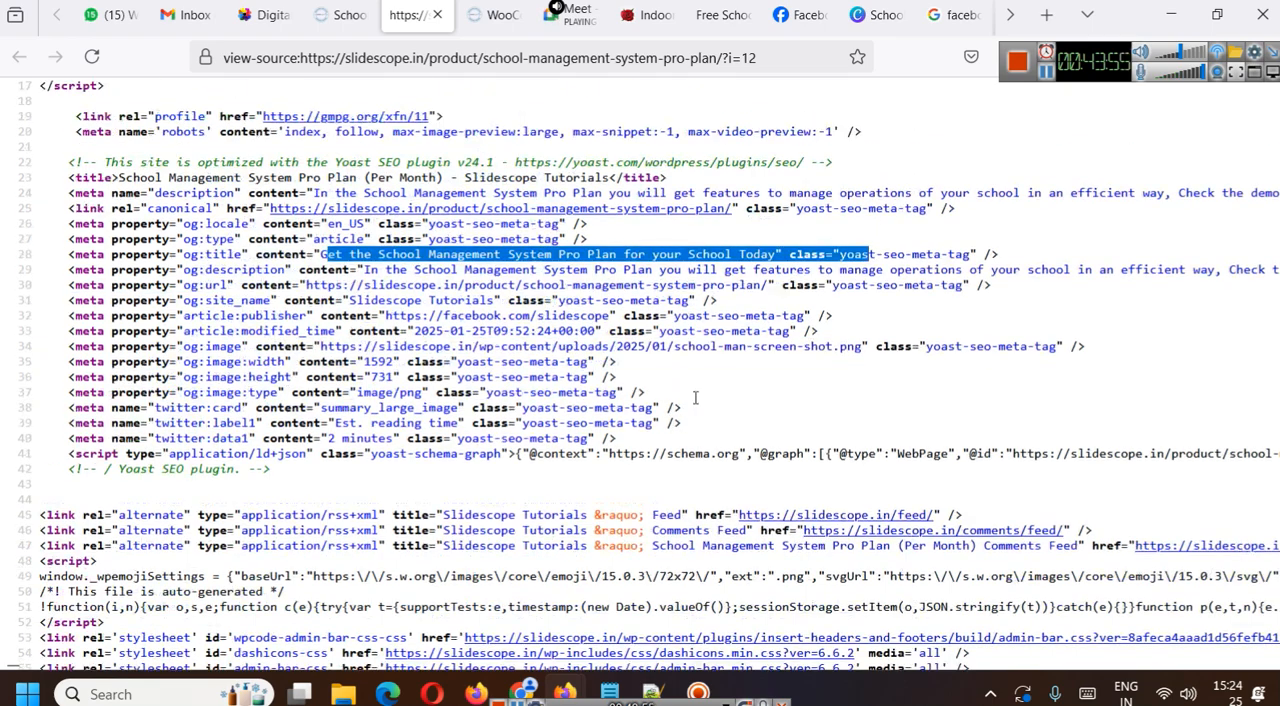
drag(85, 325, 688, 323)
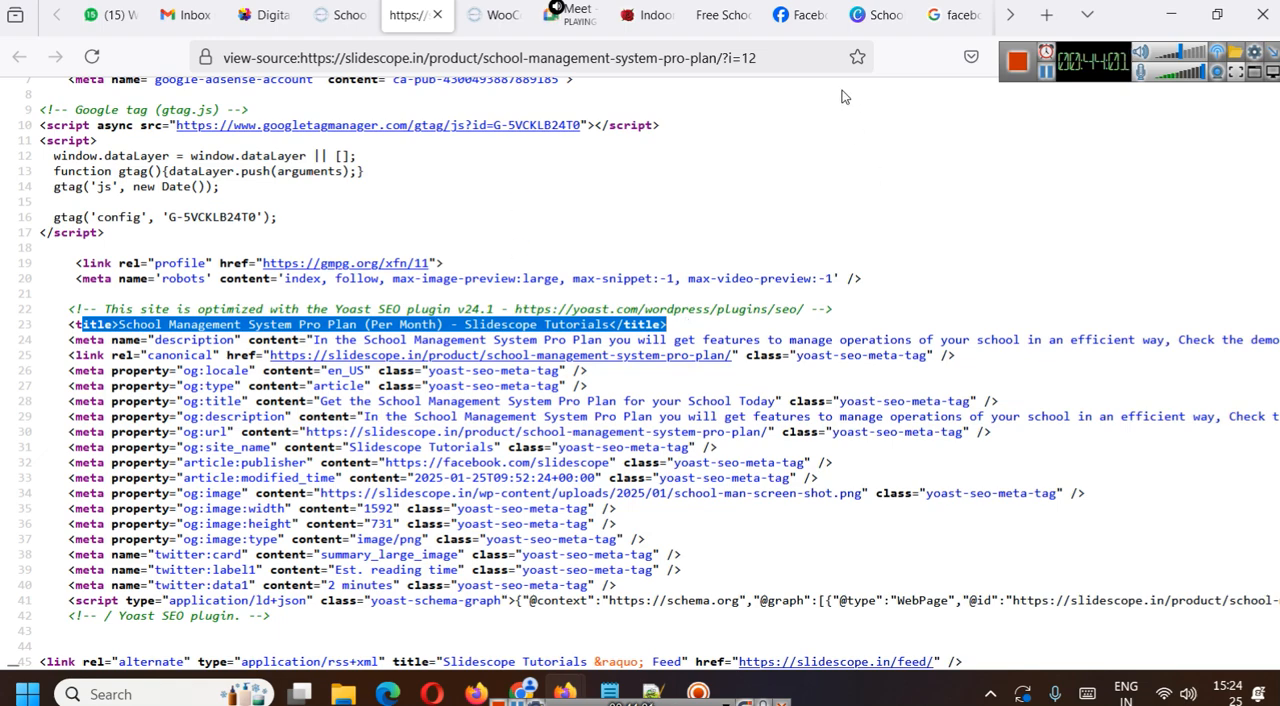
- Clear the Pro Plan link from the draft post on the Slidescope Facebook page and close the composer
click(812, 12)
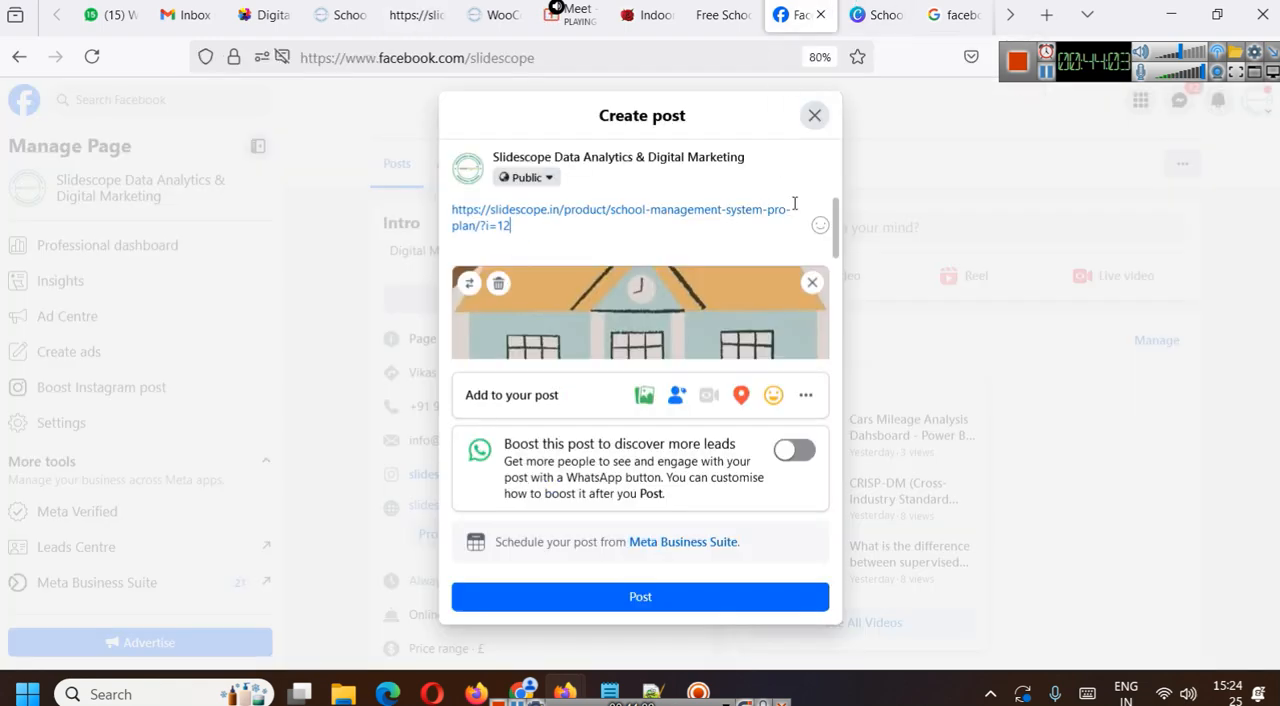
click(815, 116)
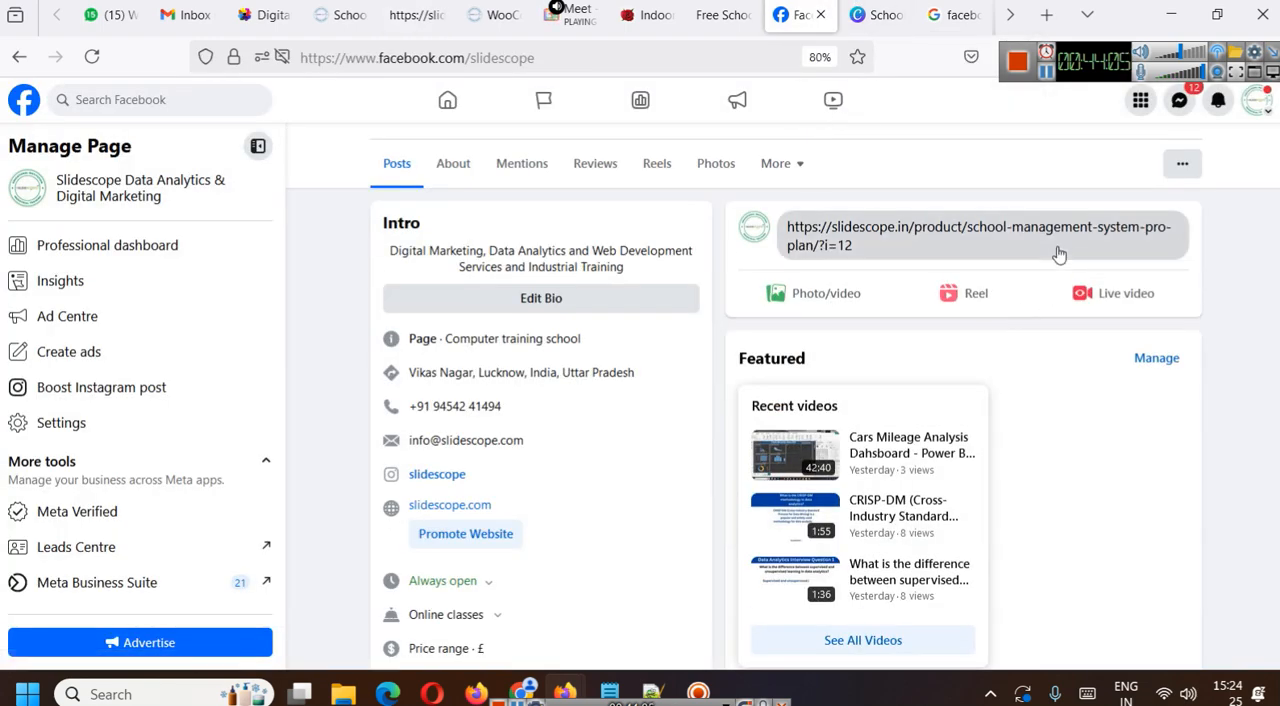
click(1057, 246)
click(812, 117)
click(862, 238)
key(ctrl+a)
key(ctrl+c)
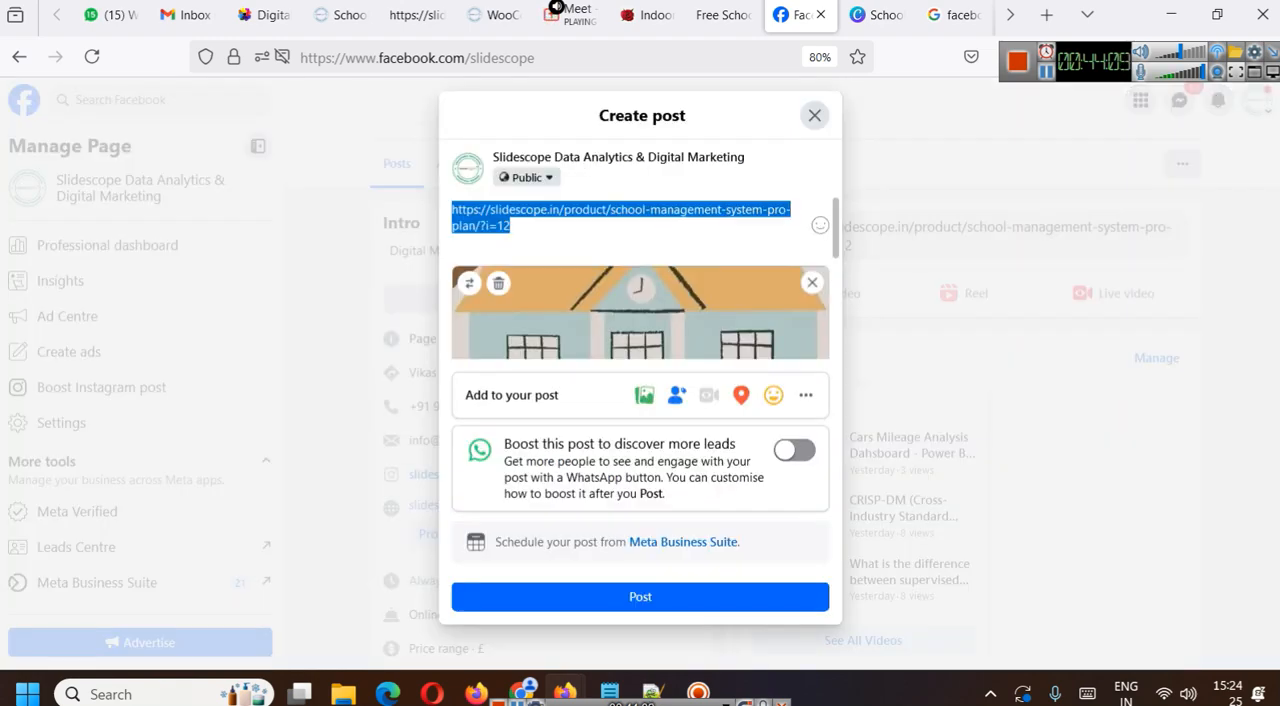
key(BackSpace)
click(815, 116)
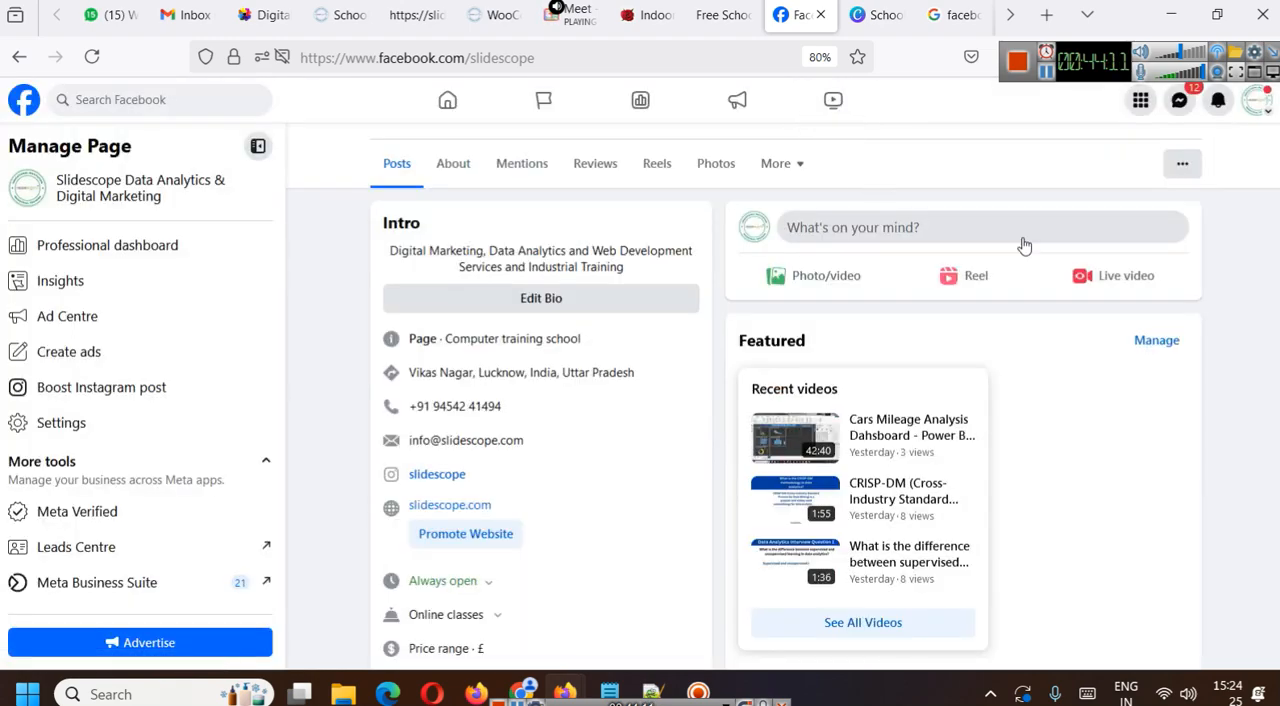
click(1008, 18)
click(878, 15)
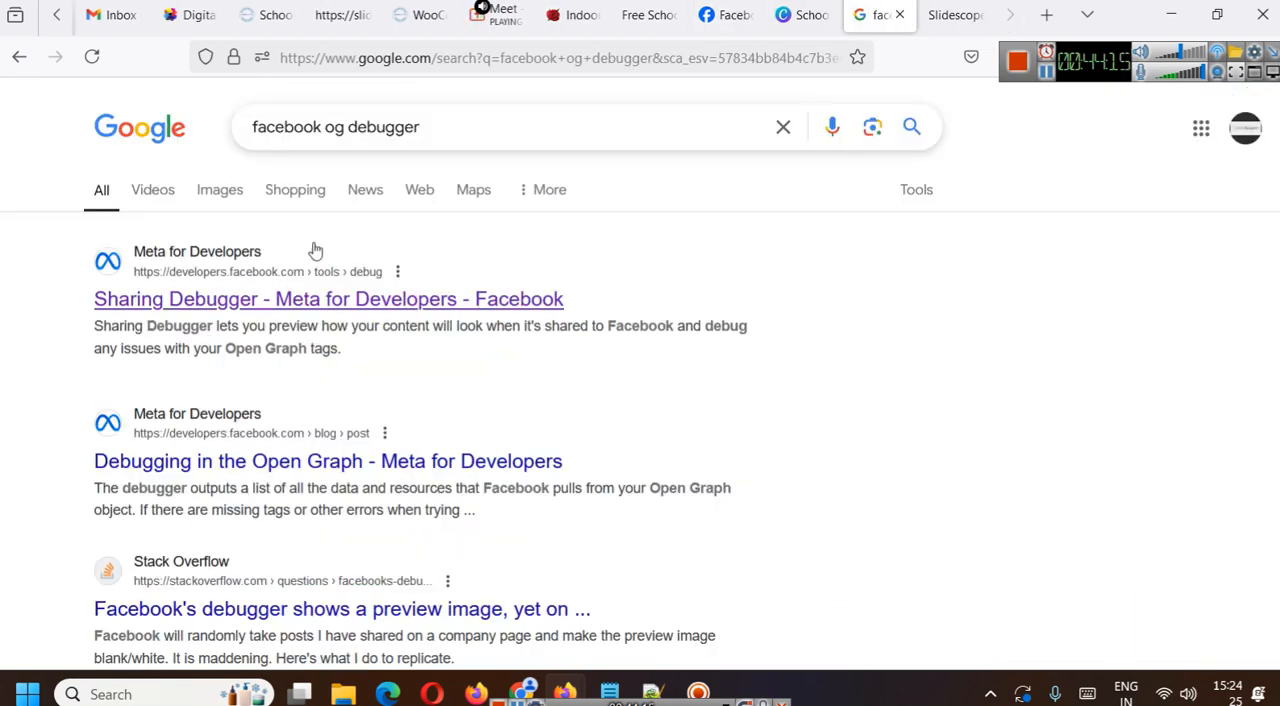
click(320, 299)
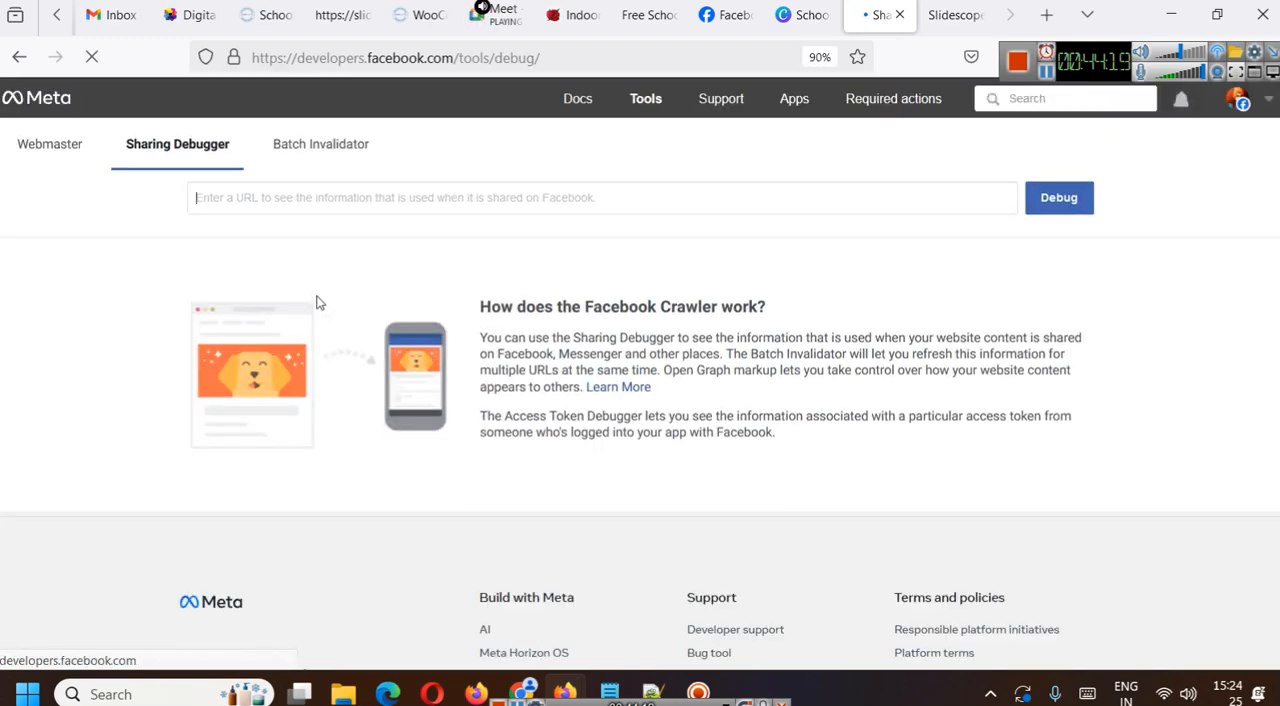
key(ctrl+v)
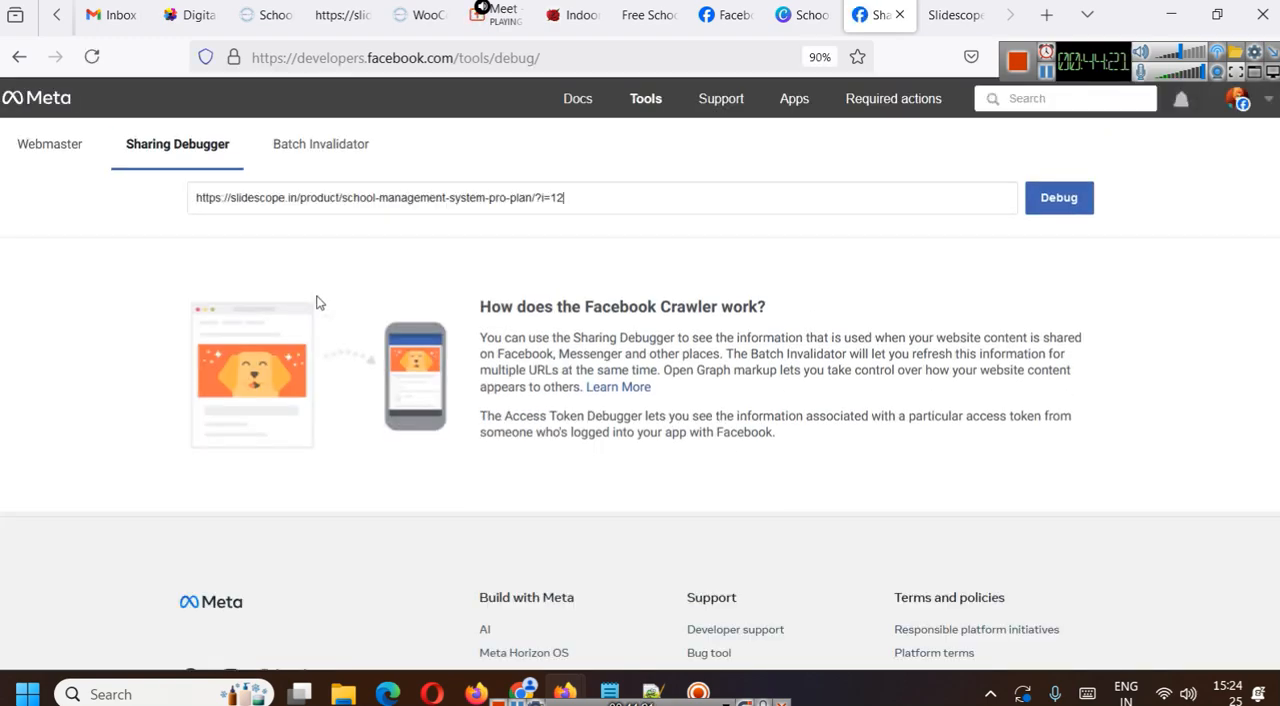
click(1060, 199)
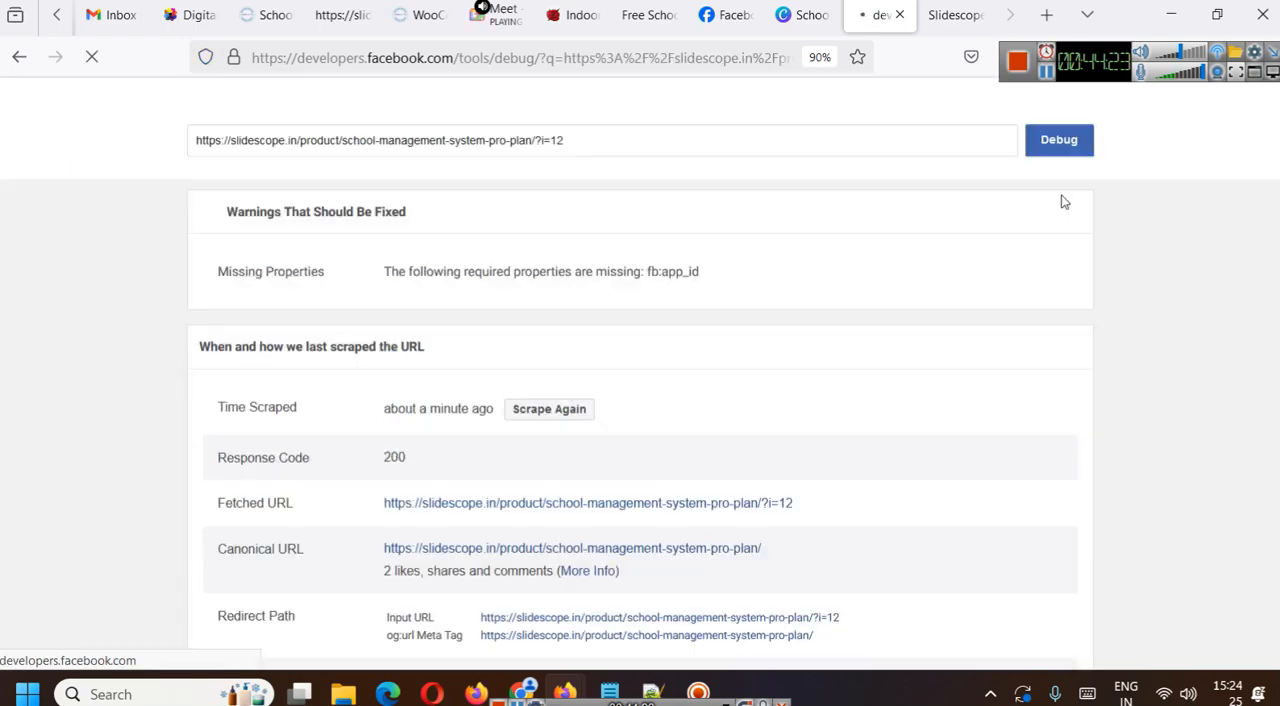
- Scrape the Pro Plan URL again in the Sharing Debugger and examine its link preview
scroll(720, 362, down, 3)
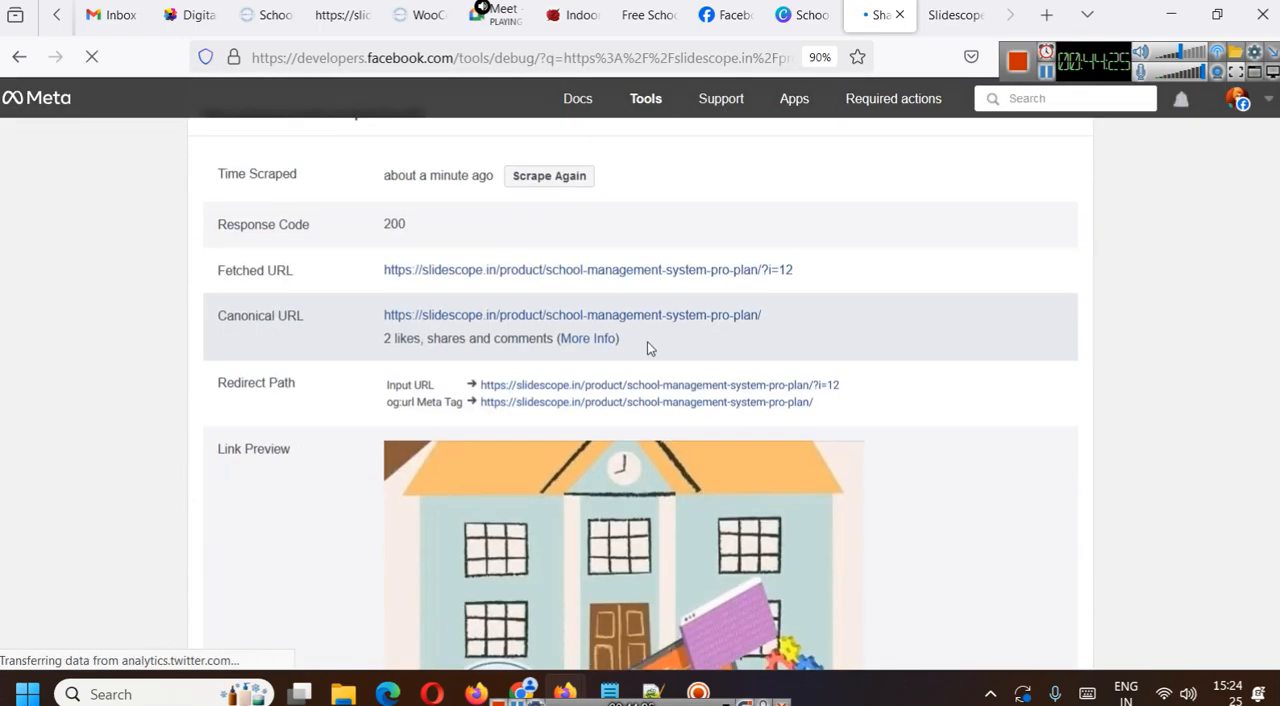
scroll(634, 372, down, 3)
scroll(837, 400, up, 5)
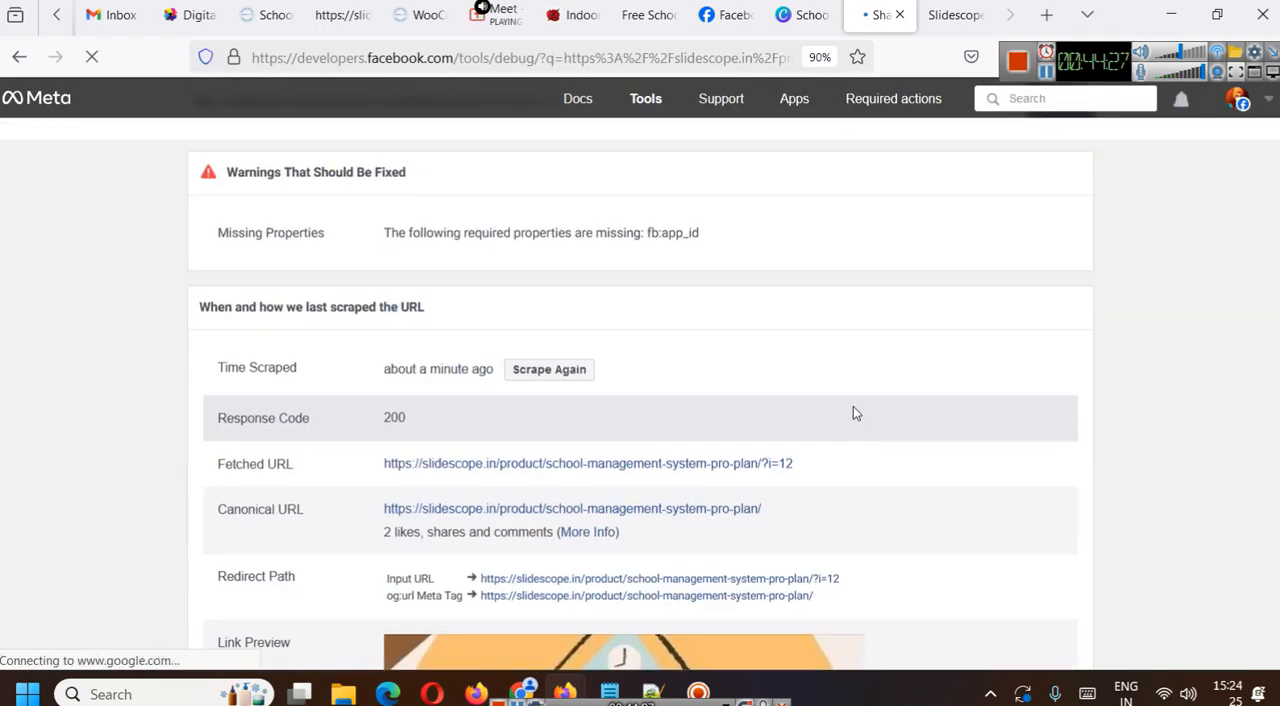
scroll(853, 413, up, 1)
click(549, 467)
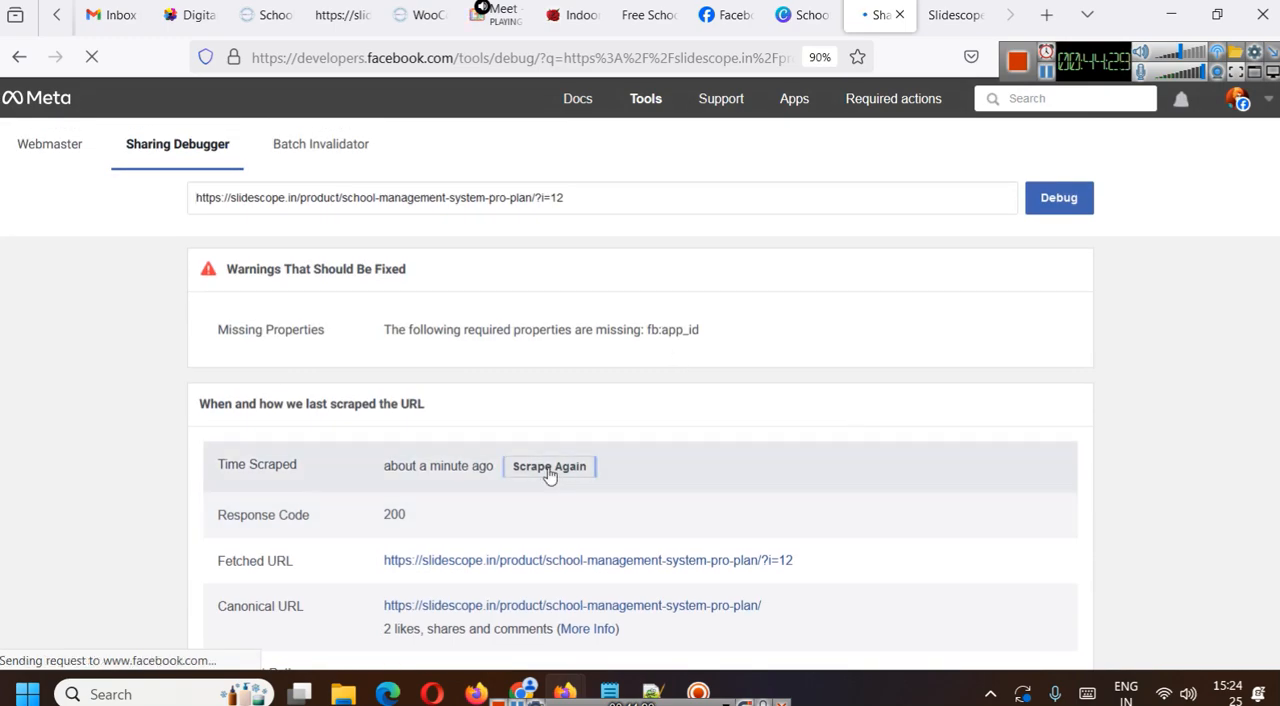
scroll(953, 345, down, 2)
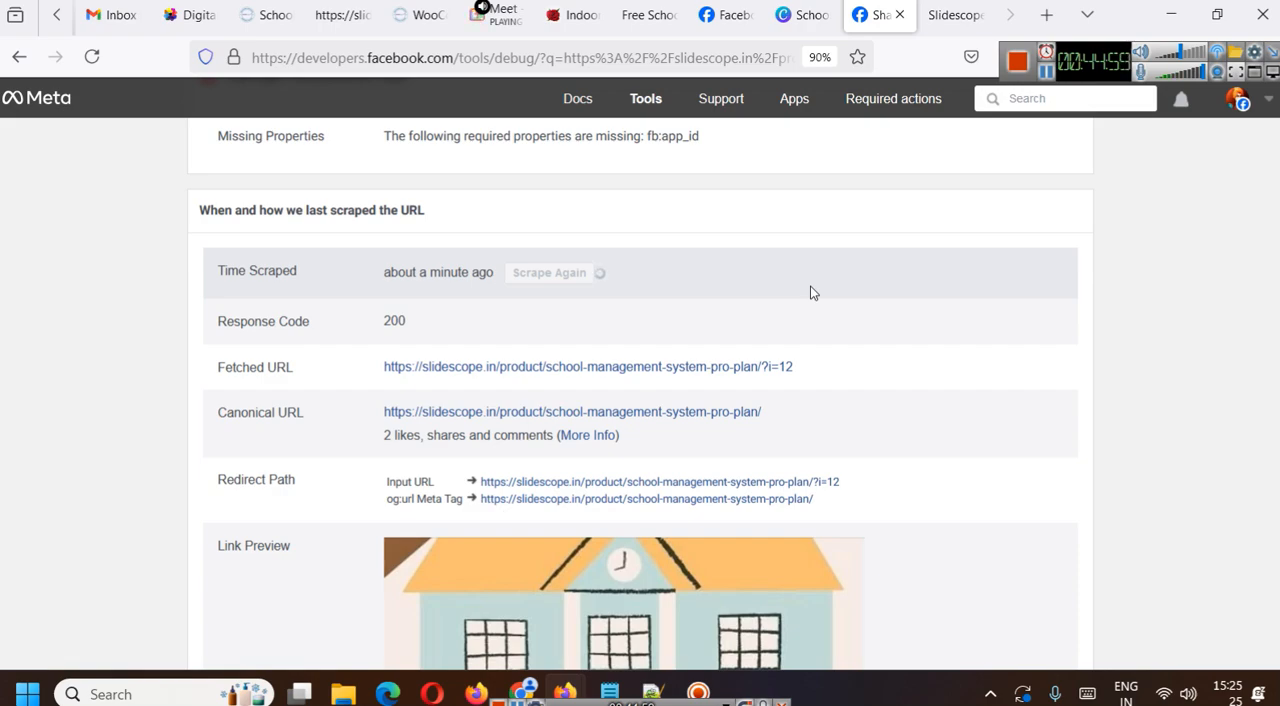
scroll(810, 290, down, 2)
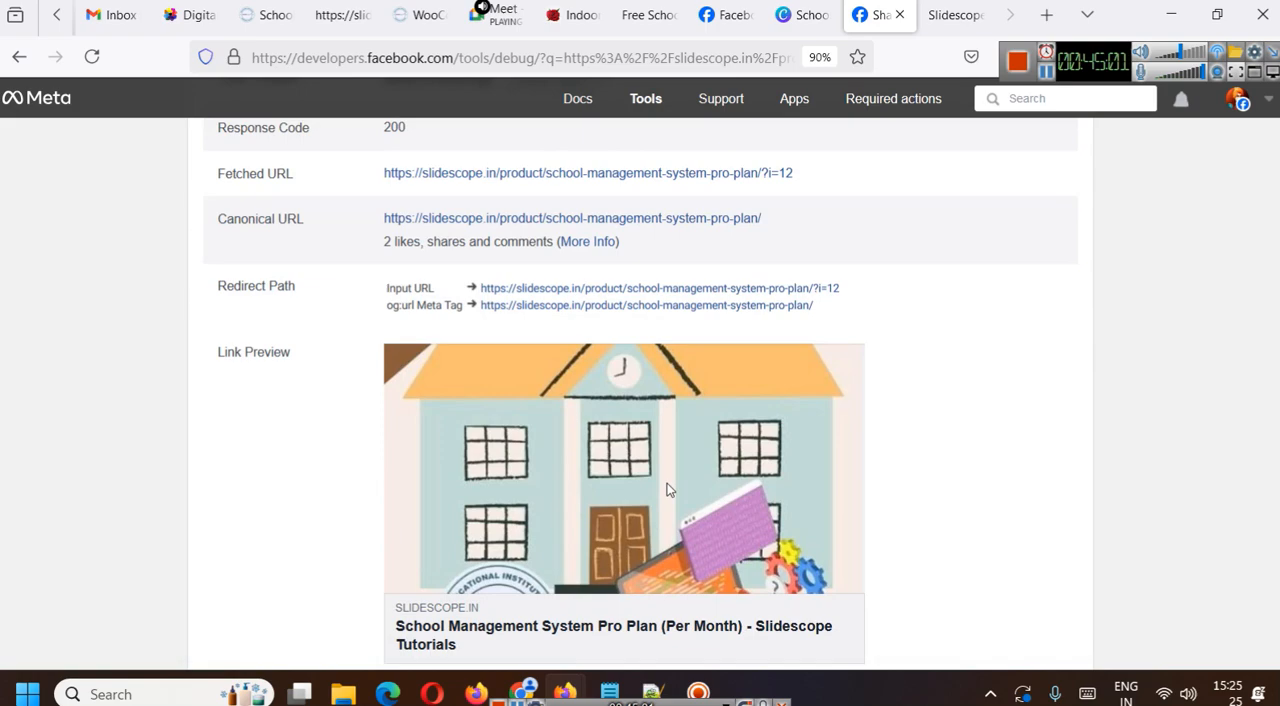
scroll(995, 437, up, 2)
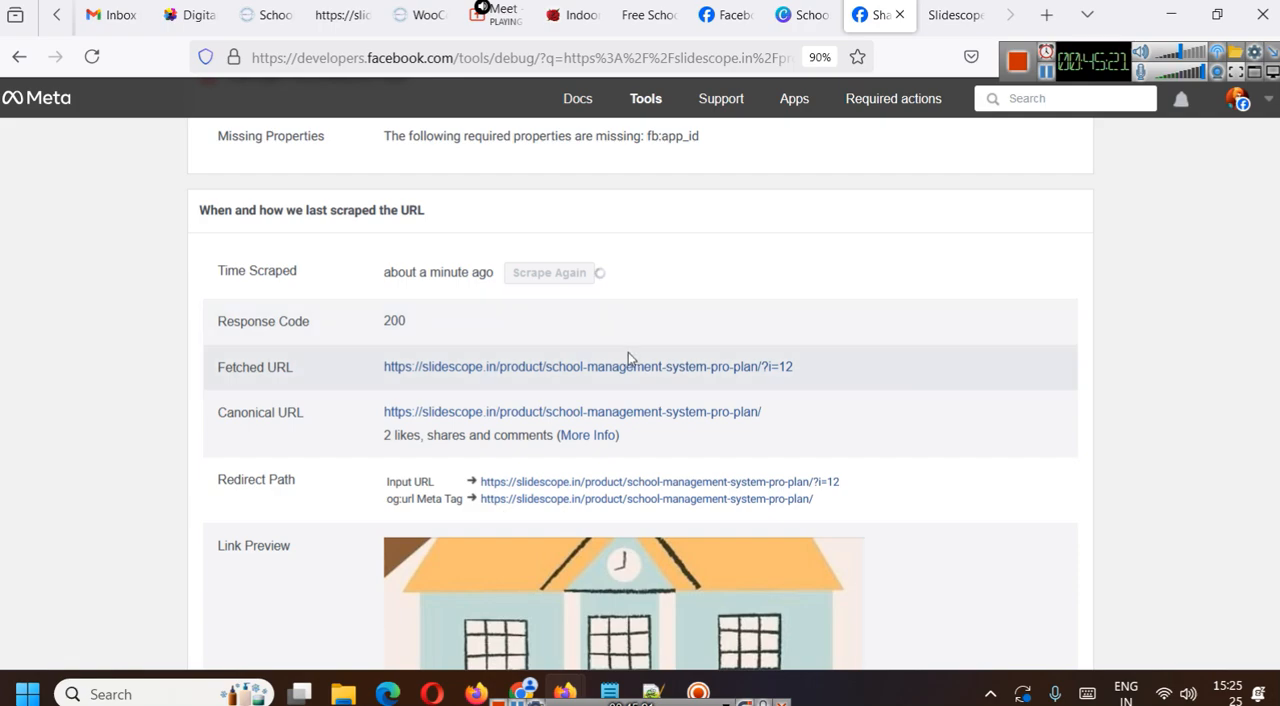
- Reload the Sharing Debugger results and debug the Pro Plan URL ending in ?i=12 again
click(564, 62)
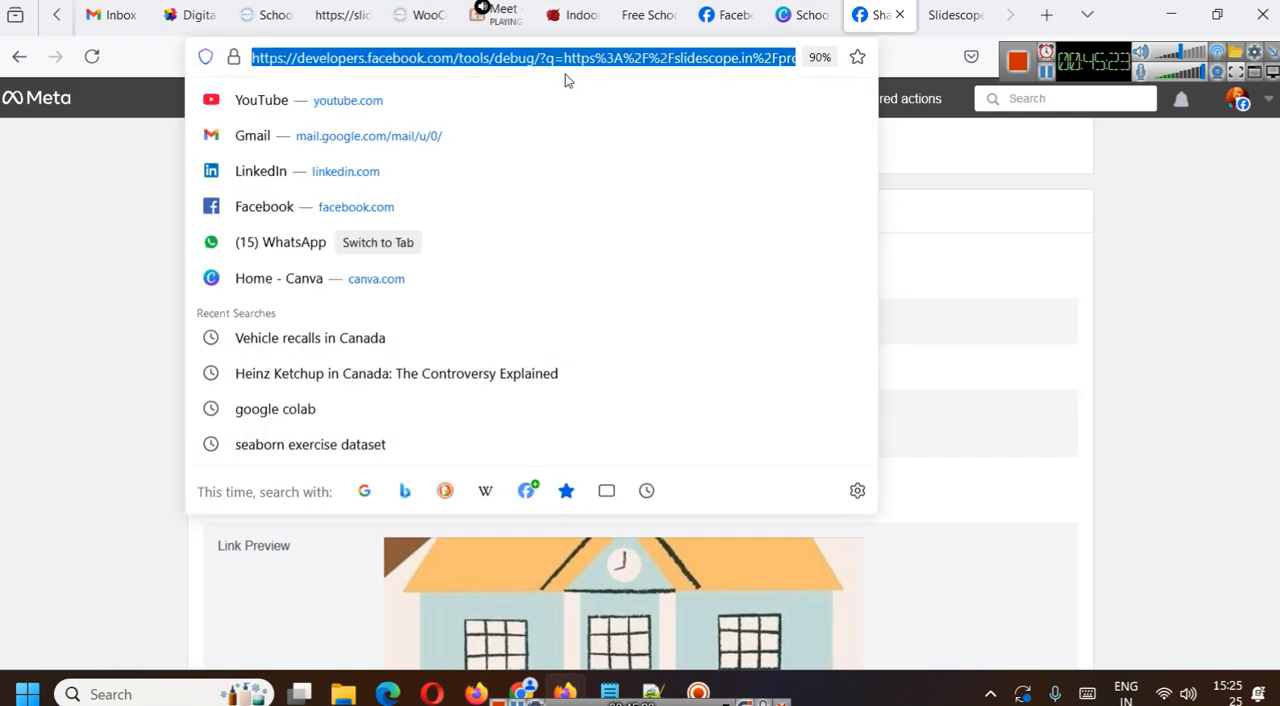
key(Return)
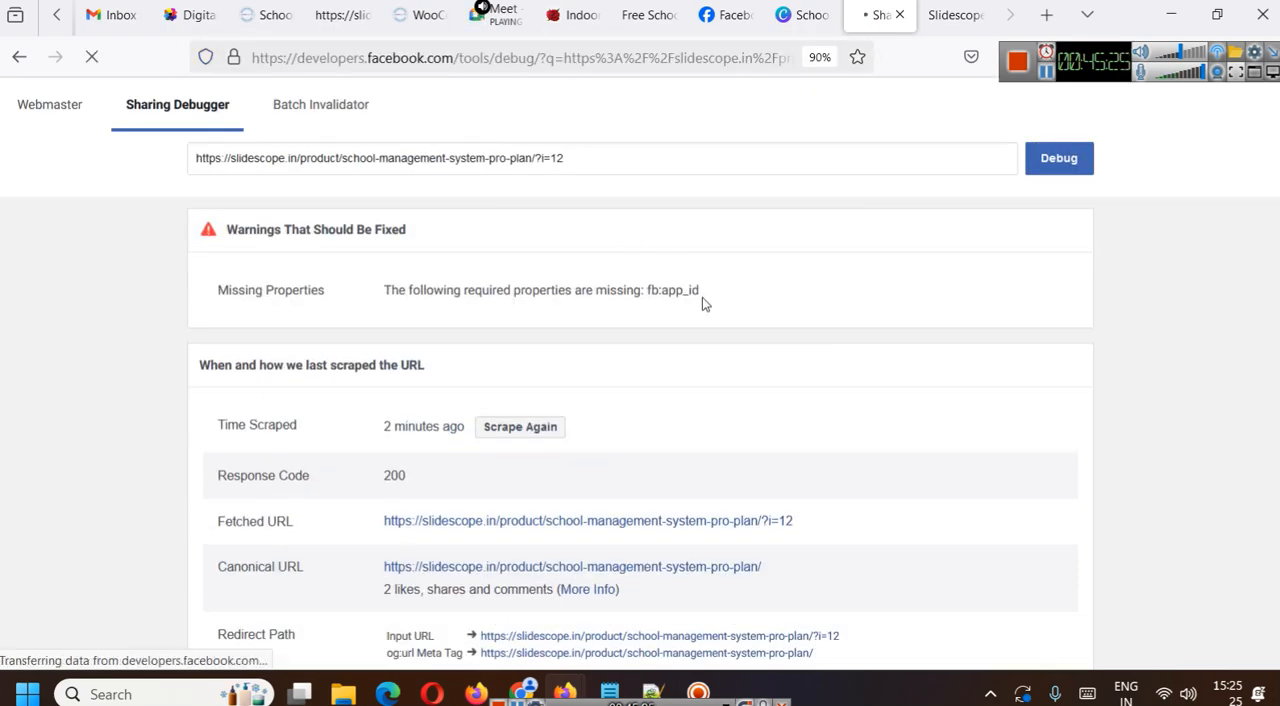
scroll(740, 315, down, 4)
scroll(751, 317, up, 4)
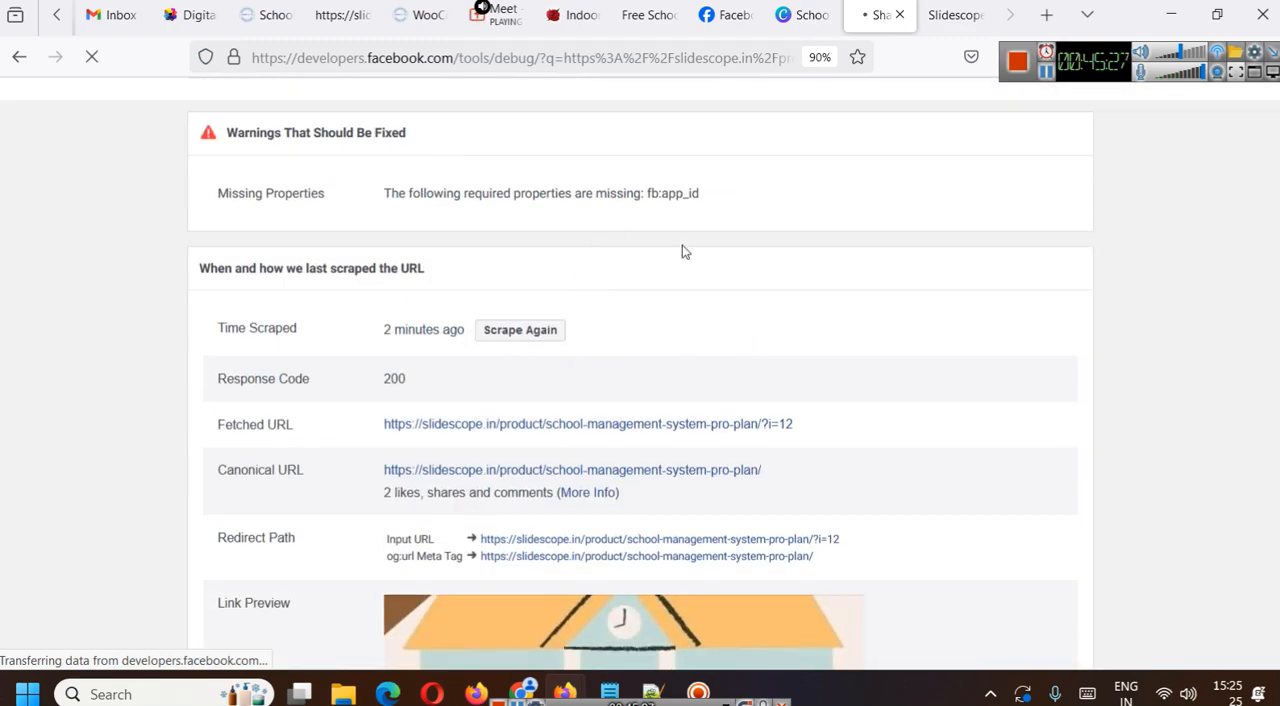
click(658, 168)
click(1058, 207)
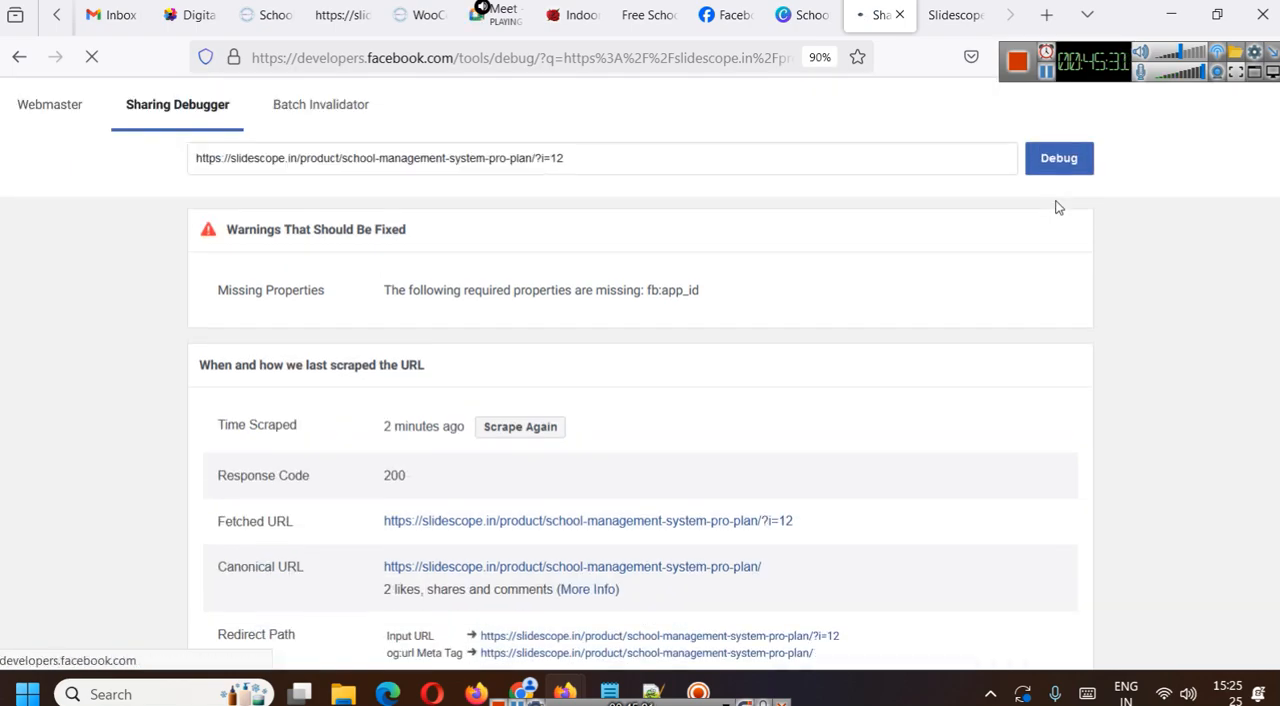
- Request another scrape of the Pro Plan URL and check the link preview, fetched URL and canonical URL
scroll(712, 390, down, 3)
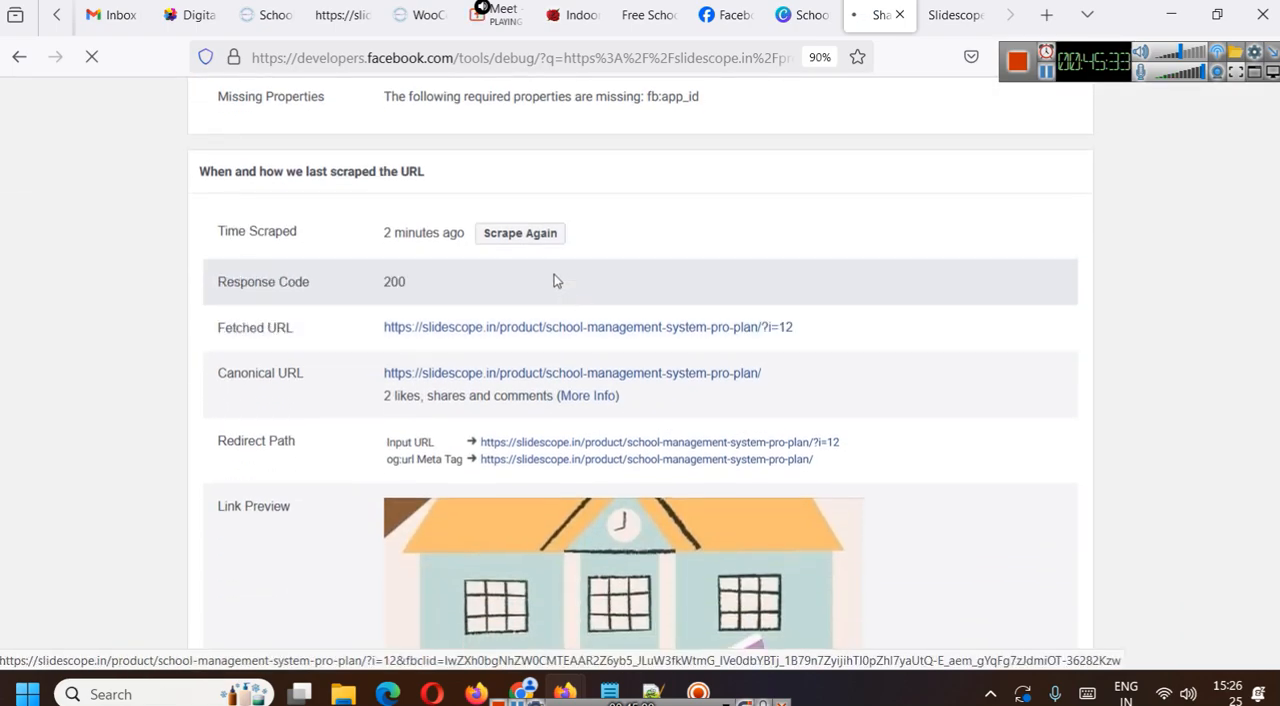
click(520, 234)
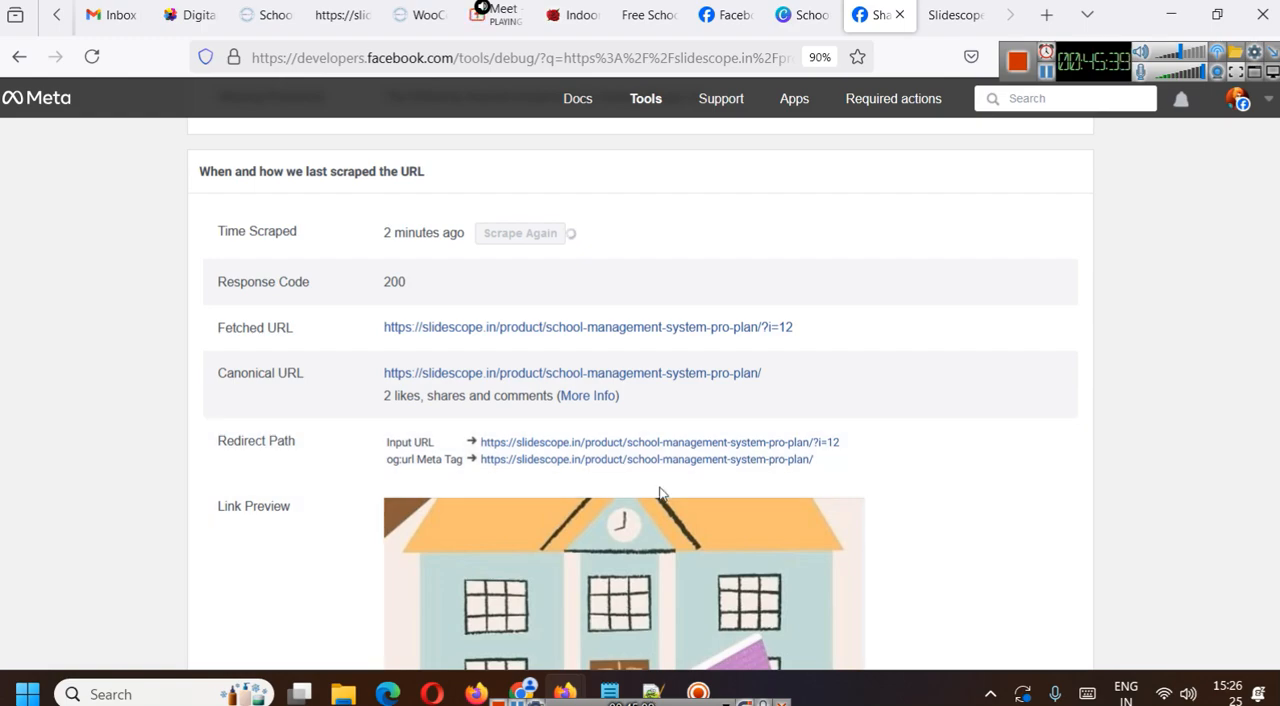
scroll(655, 487, down, 2)
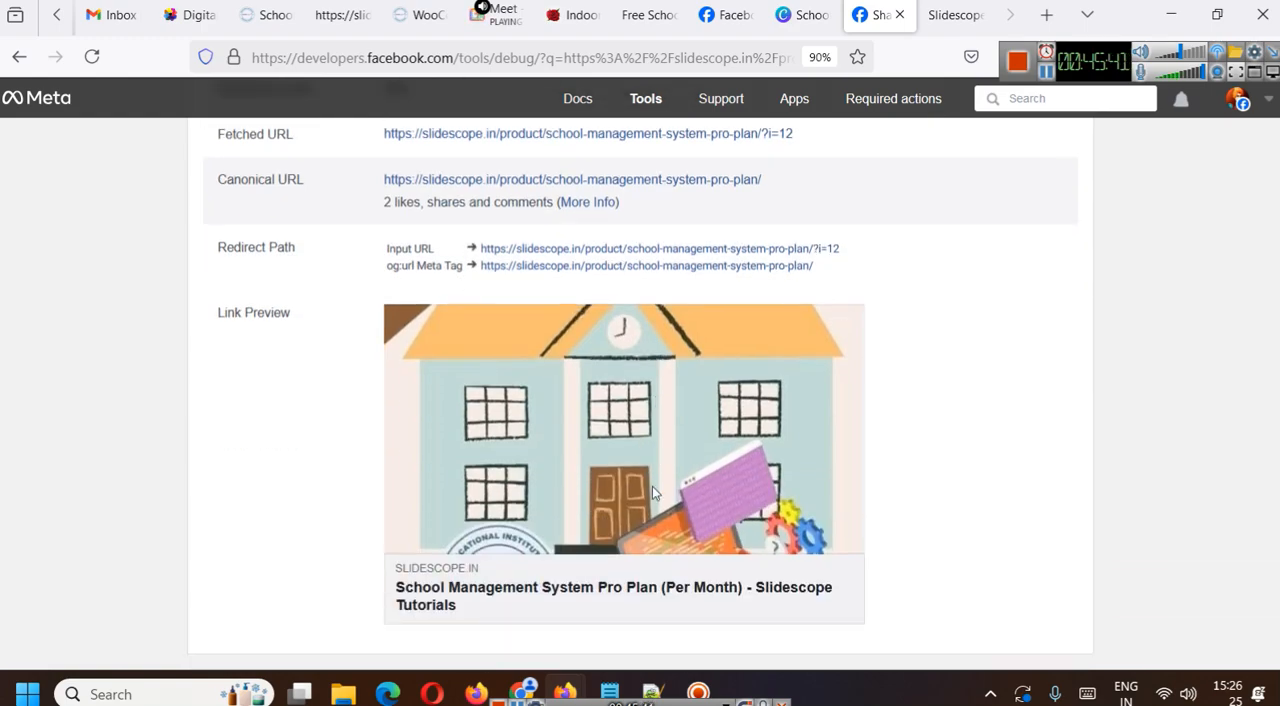
scroll(653, 487, up, 1)
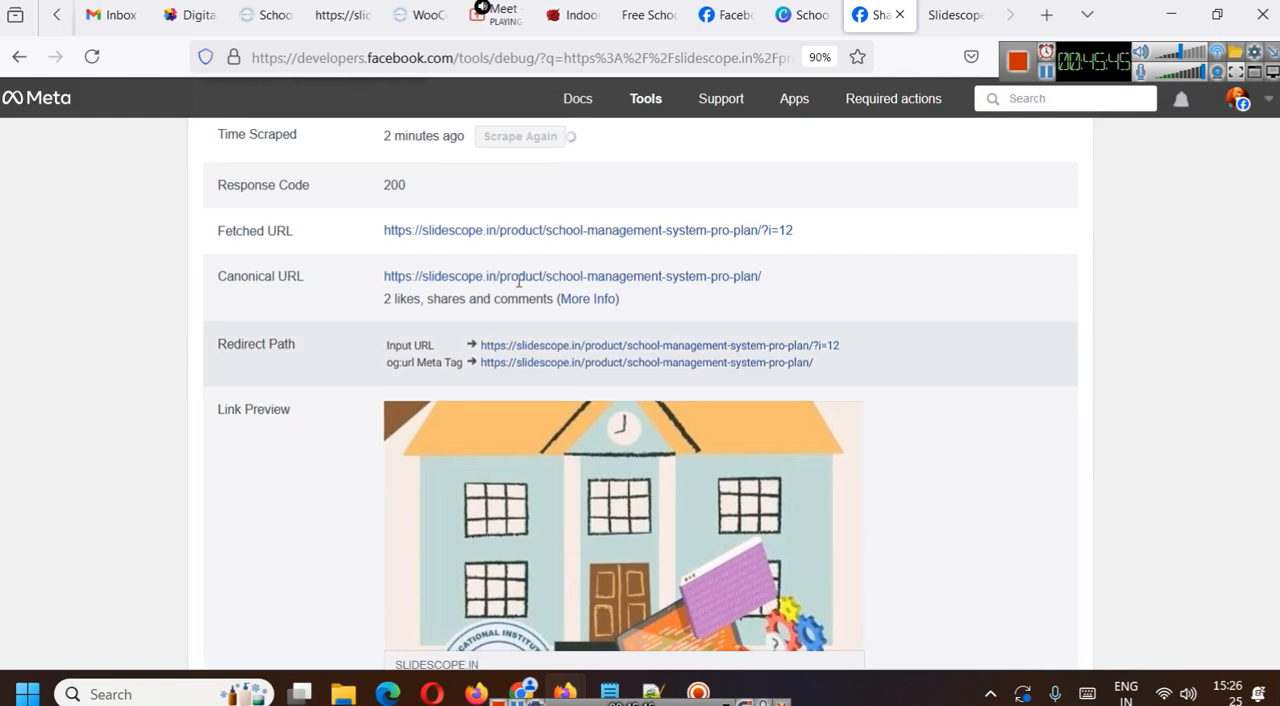
scroll(544, 330, up, 2)
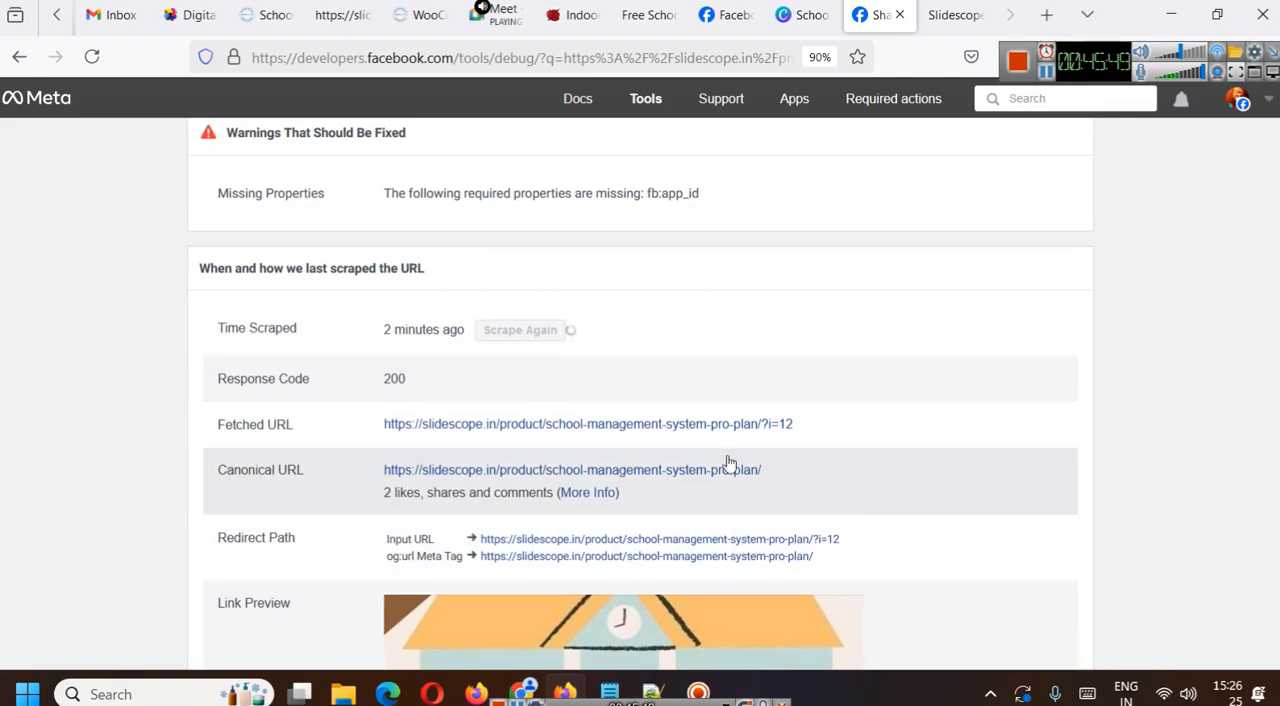
- Return to the Pro Plan product page and look over its image, price and feature list
click(268, 14)
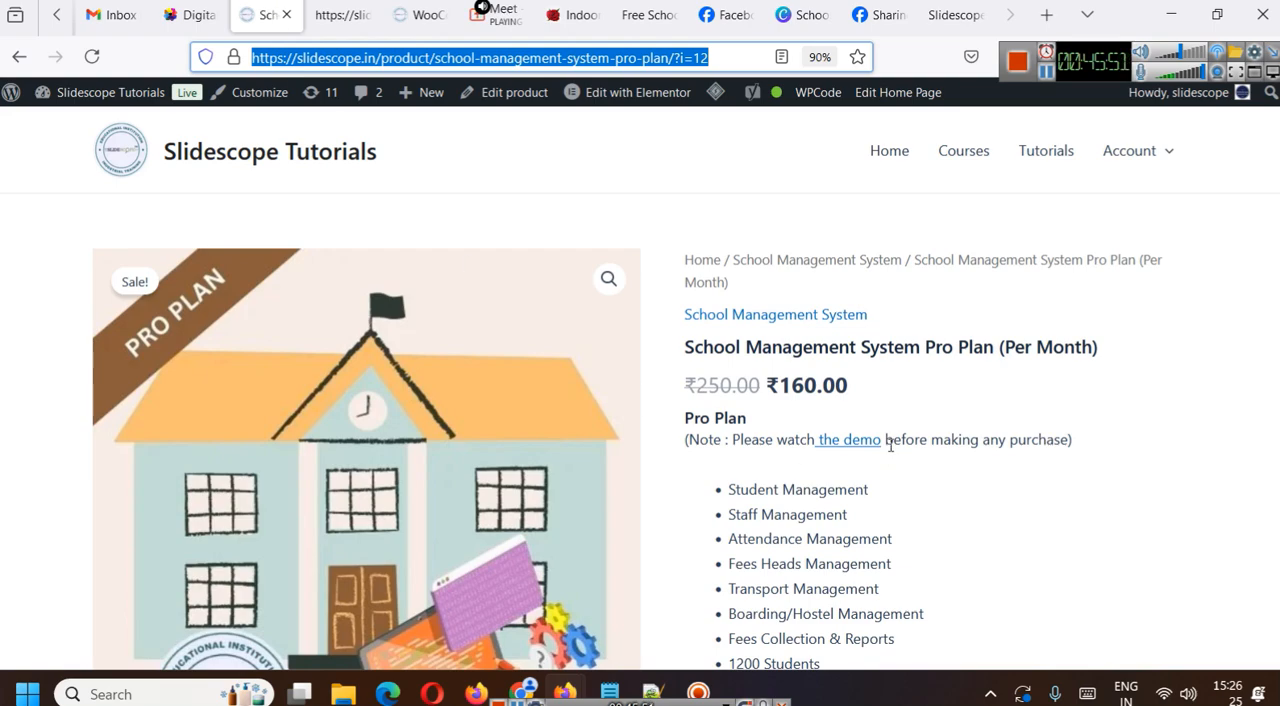
scroll(877, 437, down, 2)
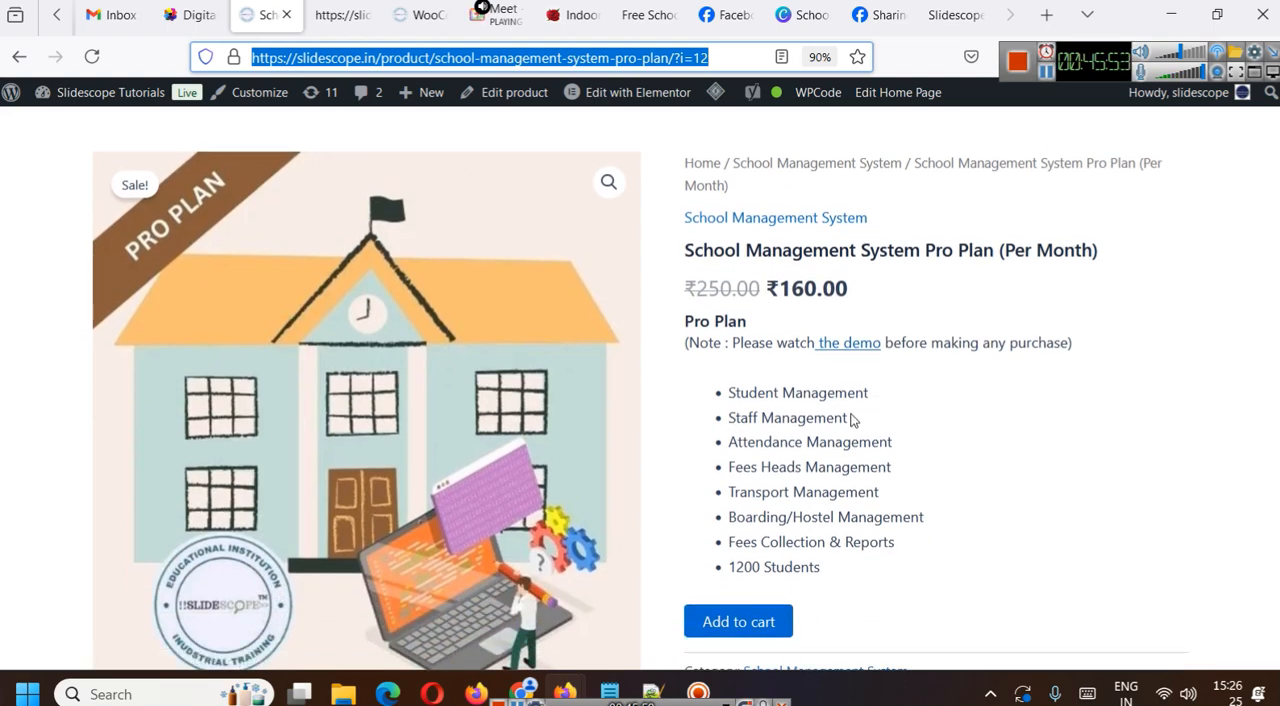
scroll(852, 419, up, 2)
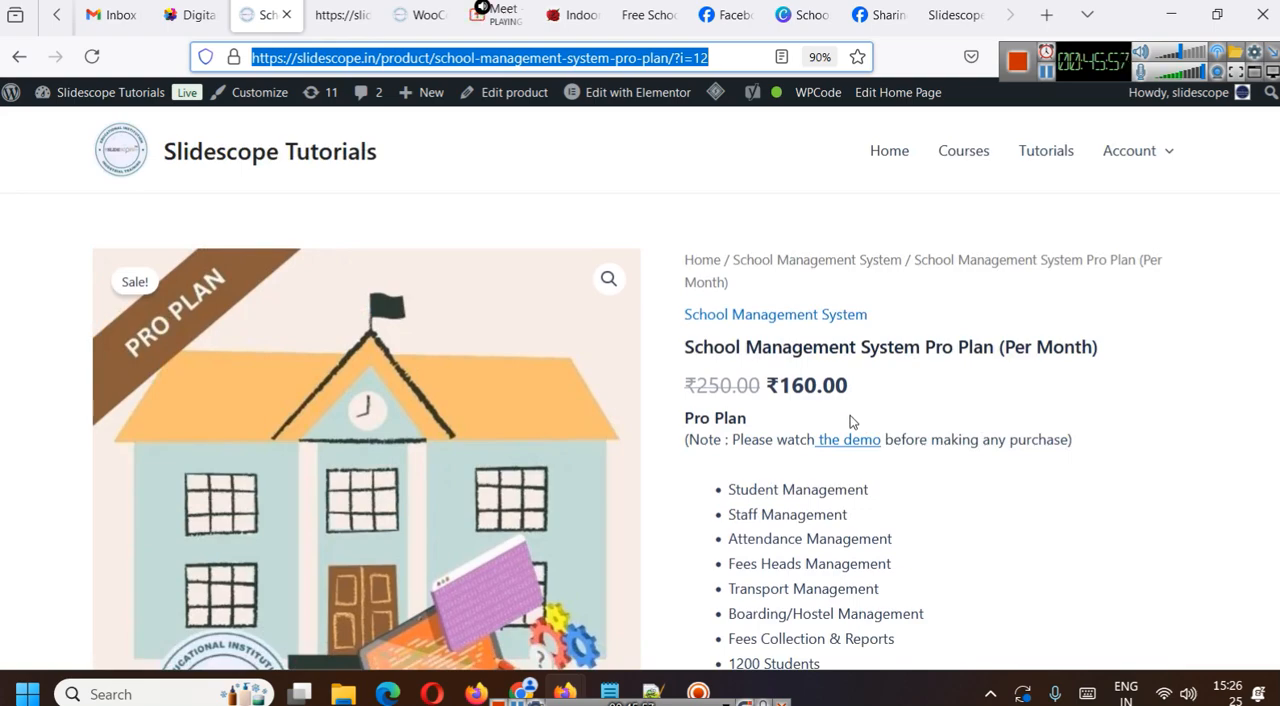
scroll(824, 428, down, 4)
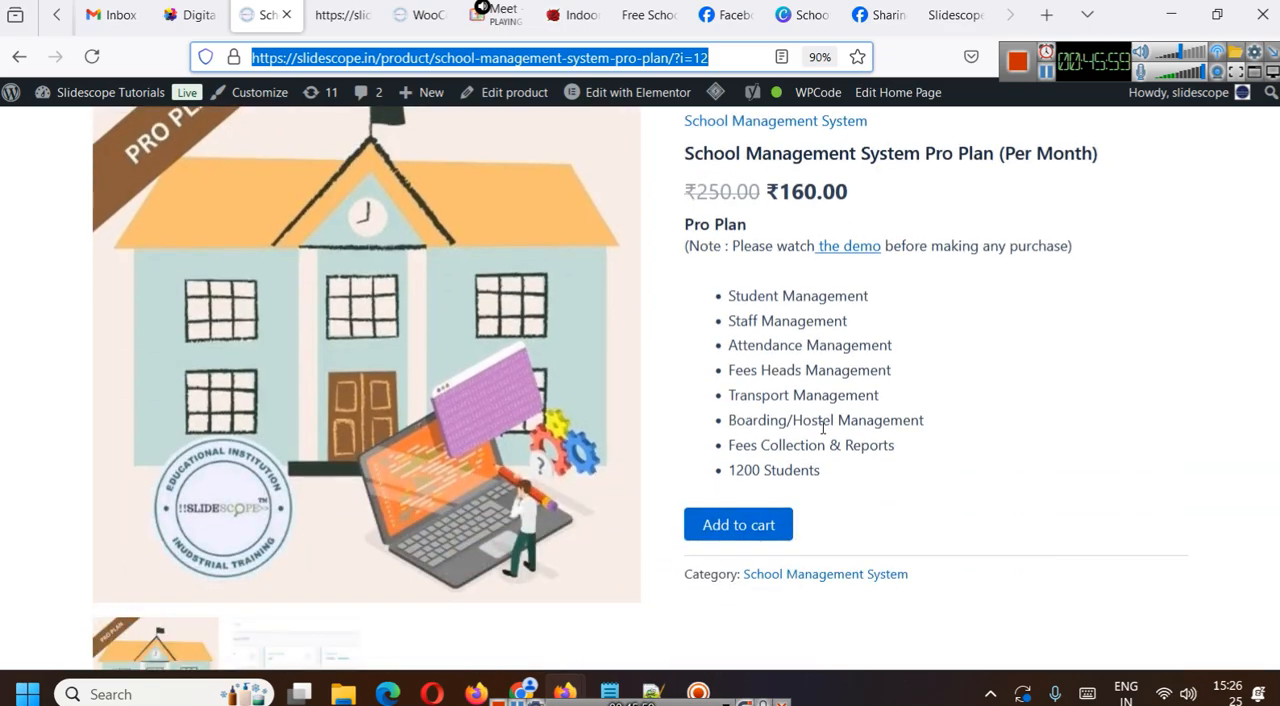
- Read through the Pro Plan product page's gallery and detailed feature description
scroll(824, 430, down, 8)
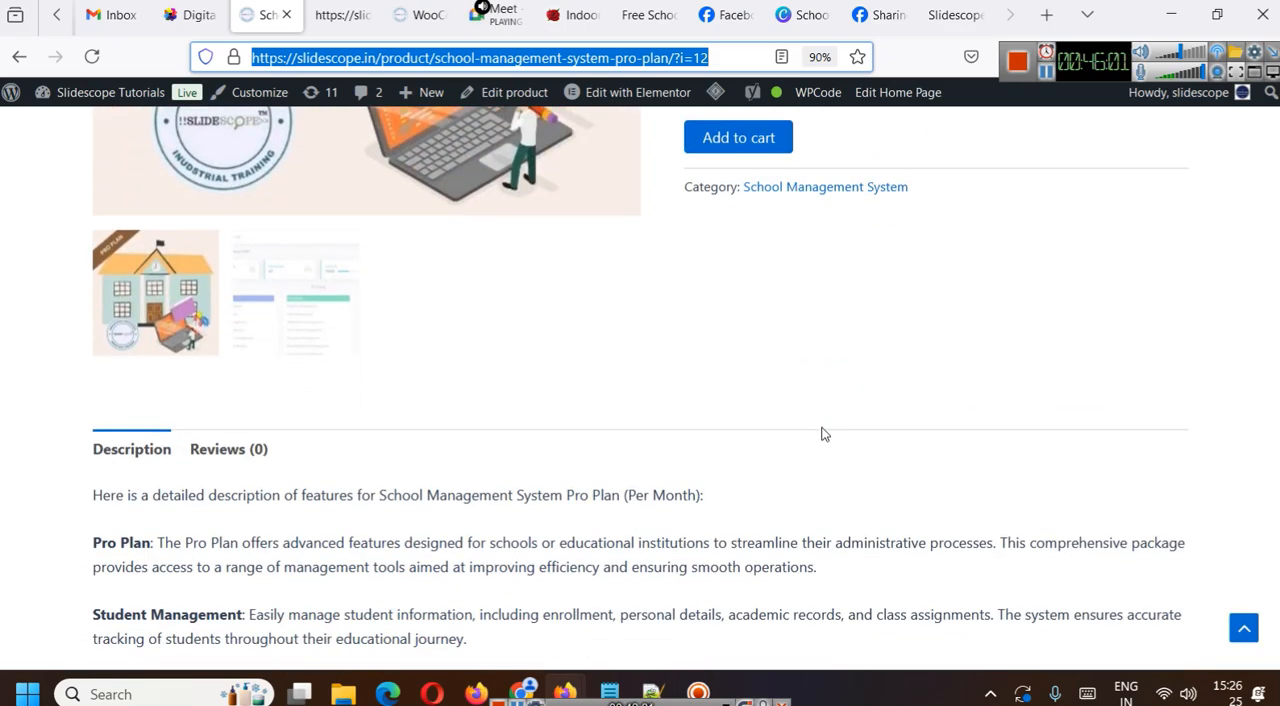
scroll(824, 433, down, 14)
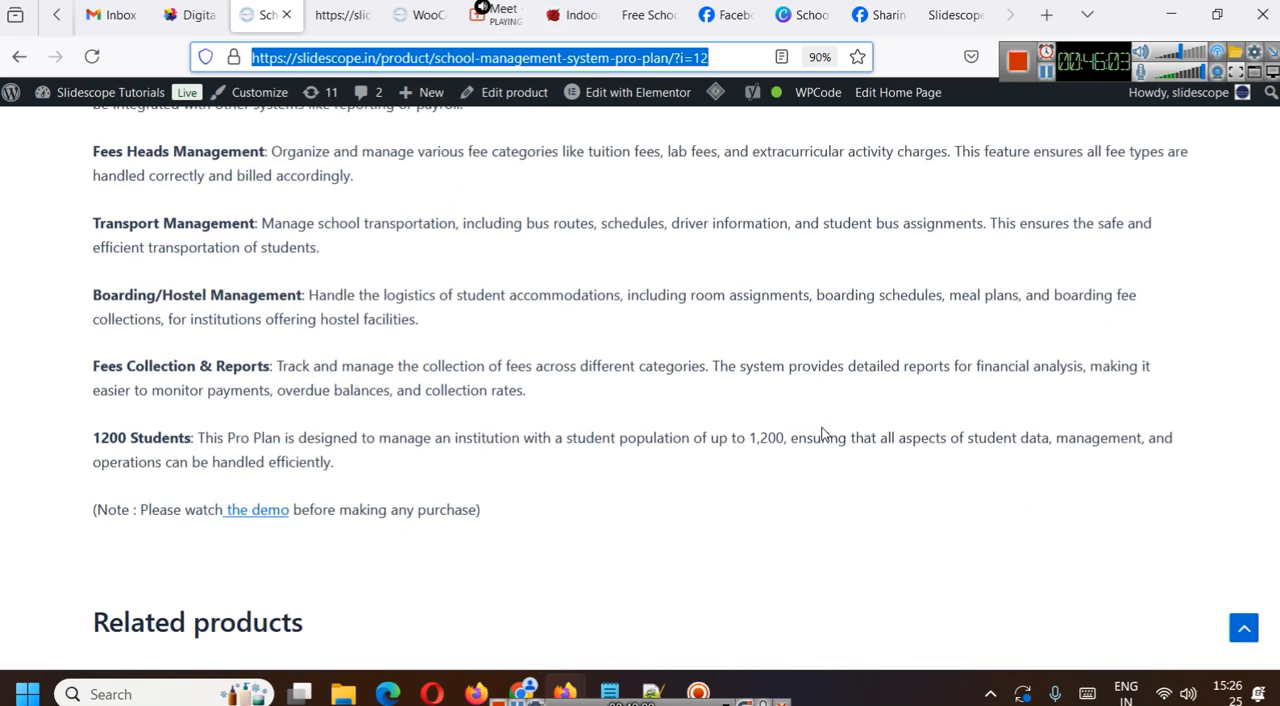
scroll(822, 432, up, 20)
scroll(824, 433, up, 2)
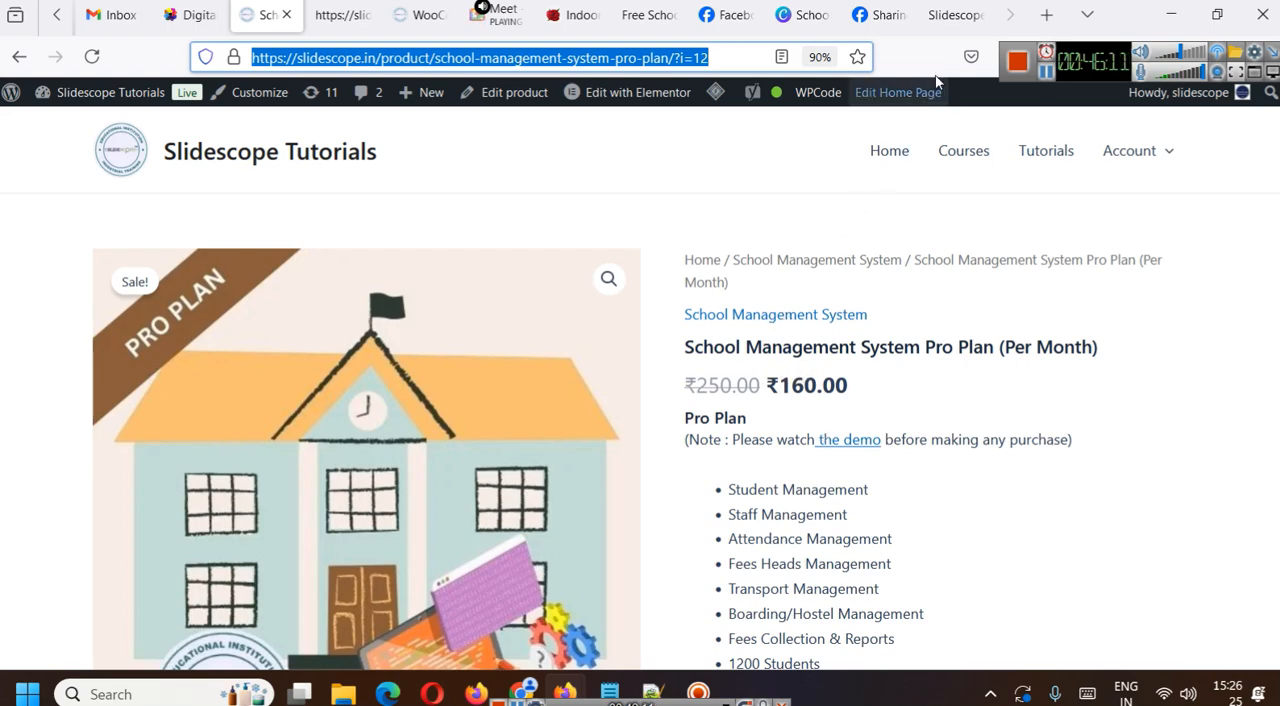
- Open Google in a new tab and search for "schema validator"
click(1046, 15)
text(goog)
key(Return)
text(sch)
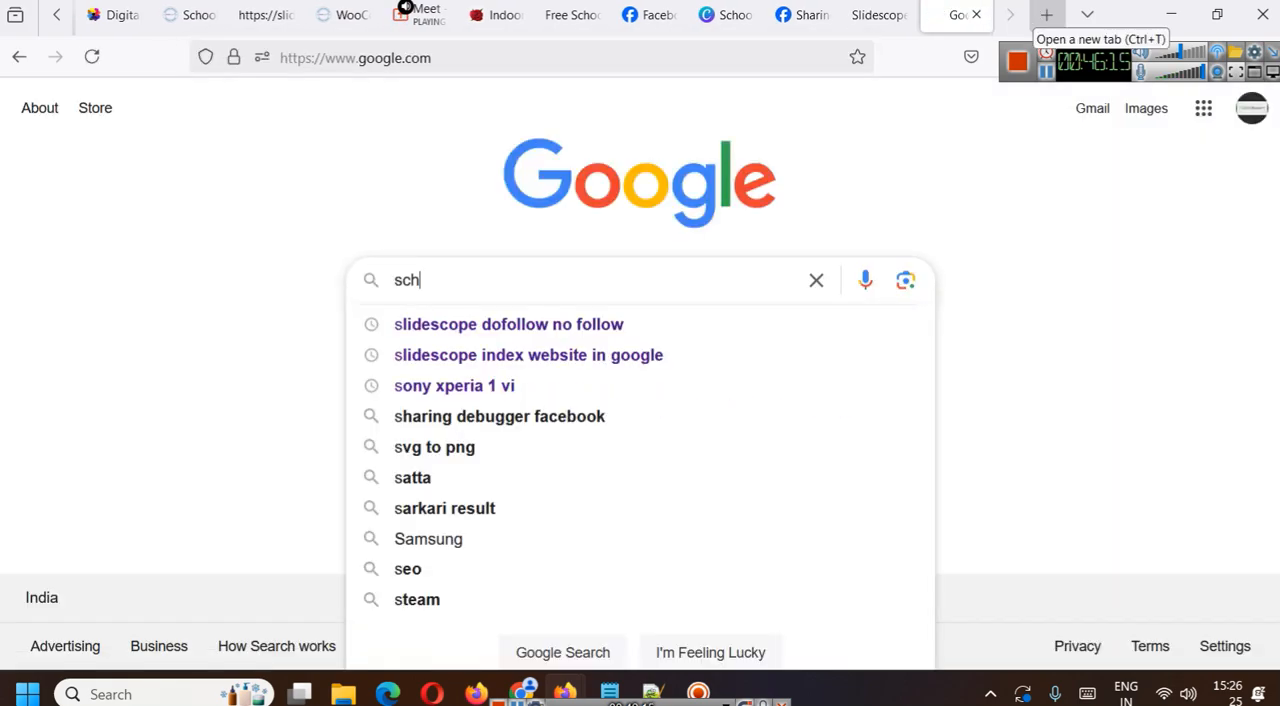
key(Down)
key(Down)
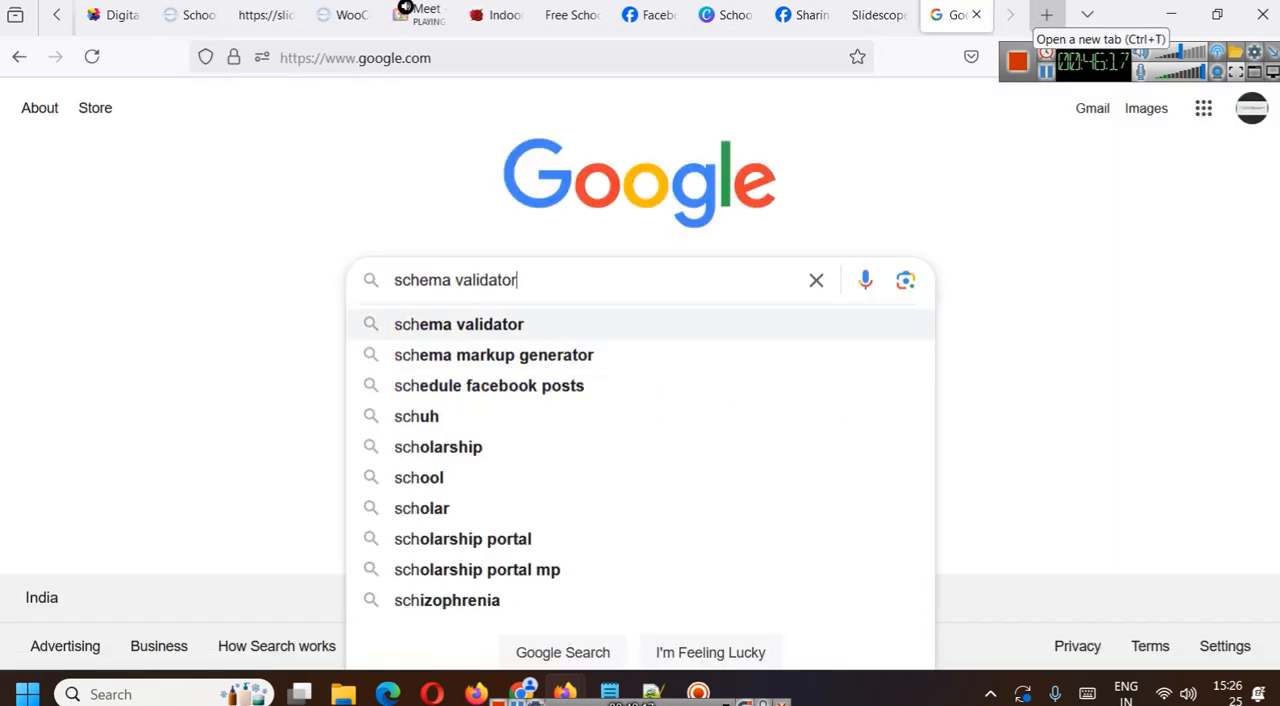
key(Up)
key(Return)
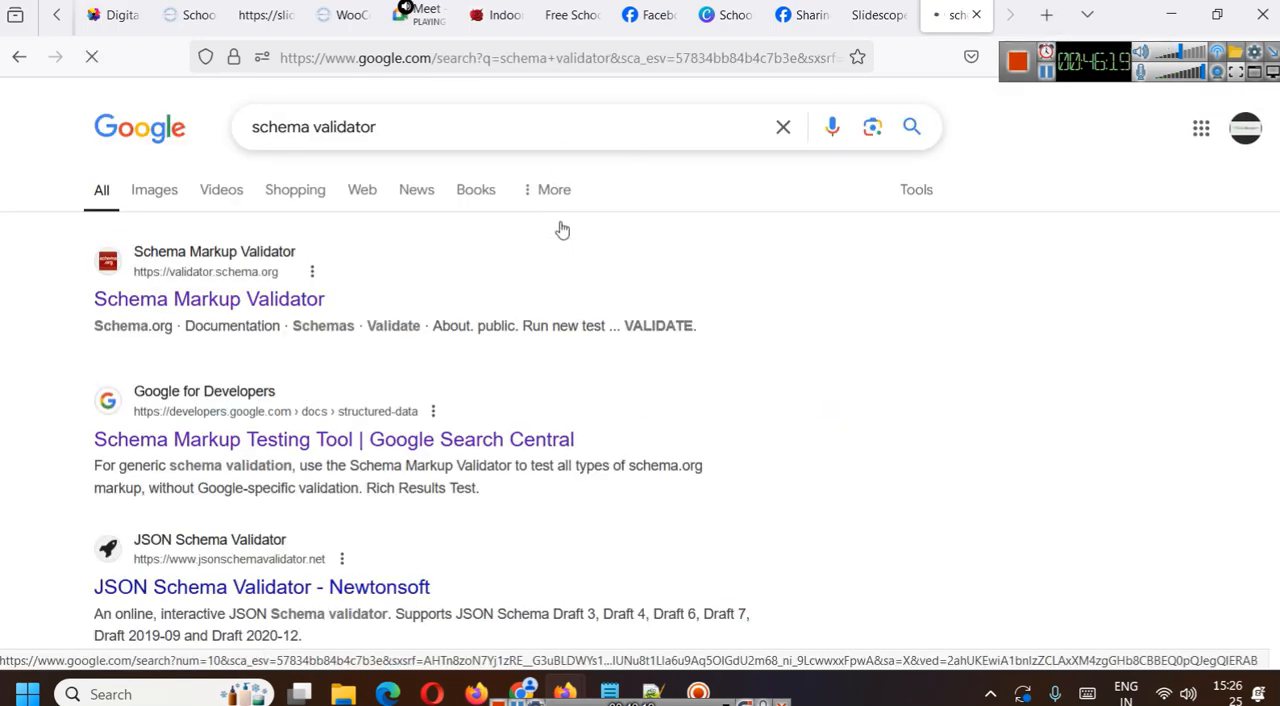
- Open the Schema Markup Validator in a separate tab and go to the Rich Results Test through Google Search Central's structured data page
middle_click(244, 306)
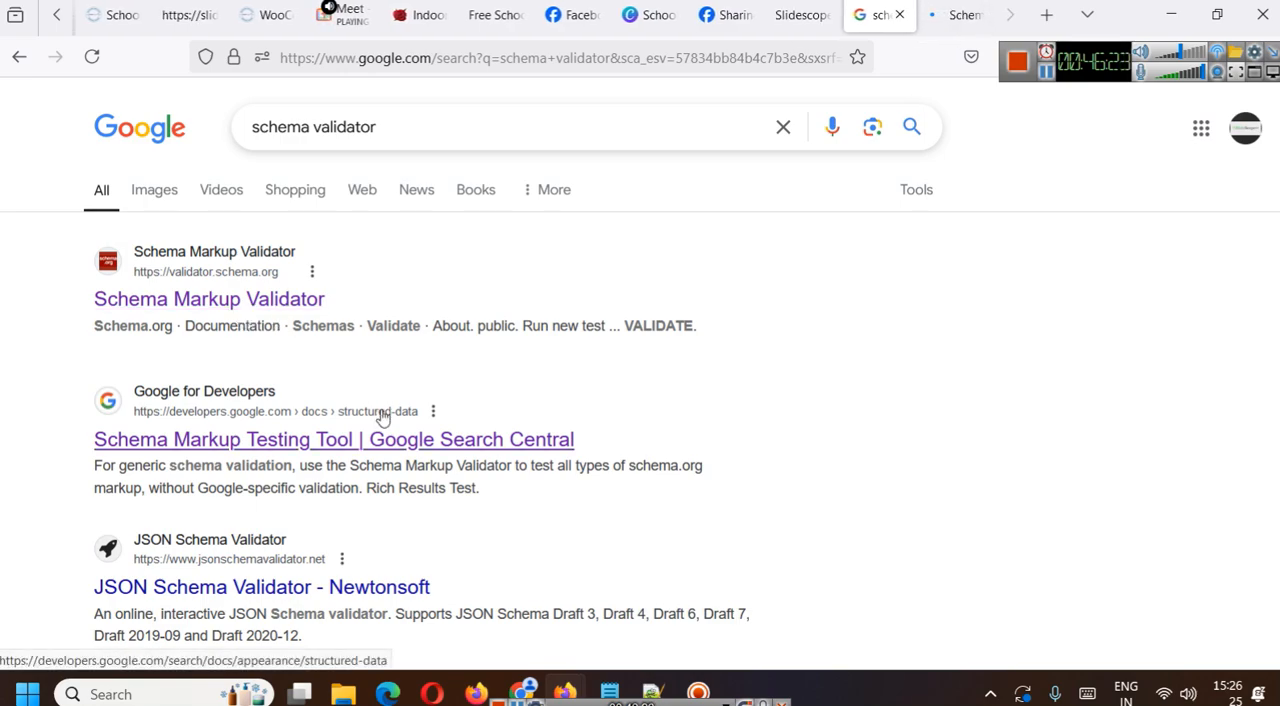
click(358, 450)
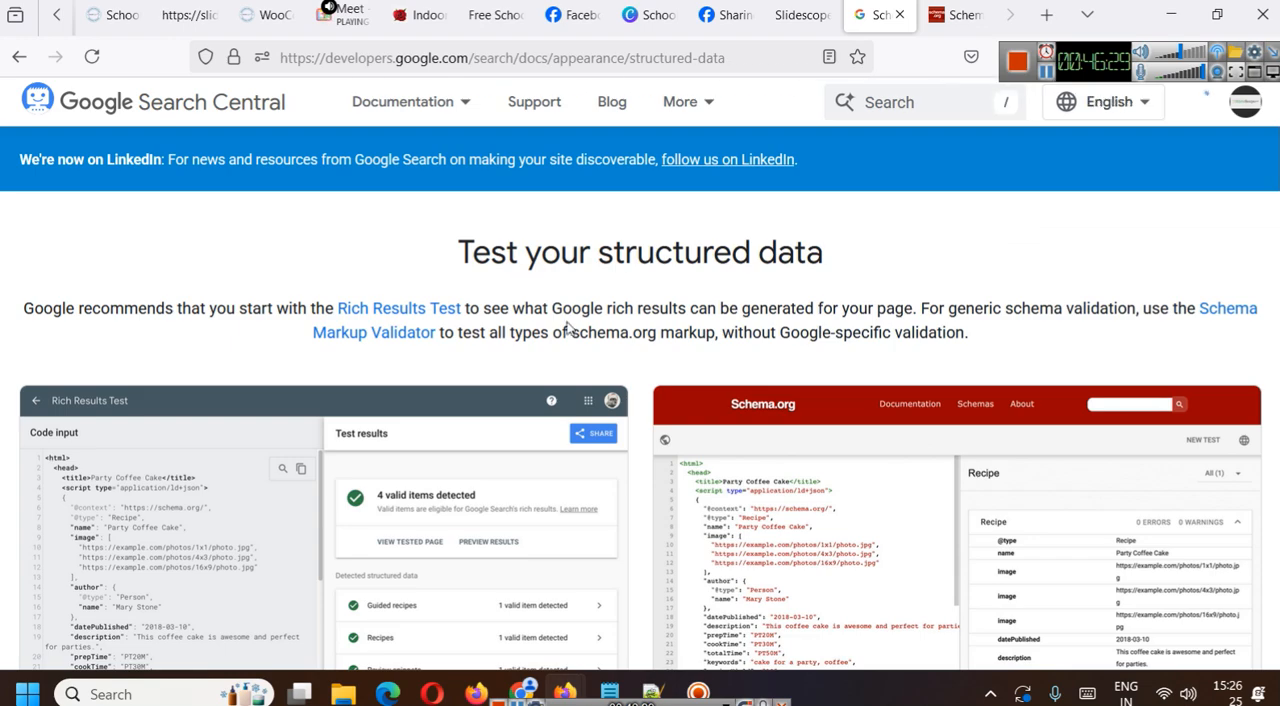
click(428, 310)
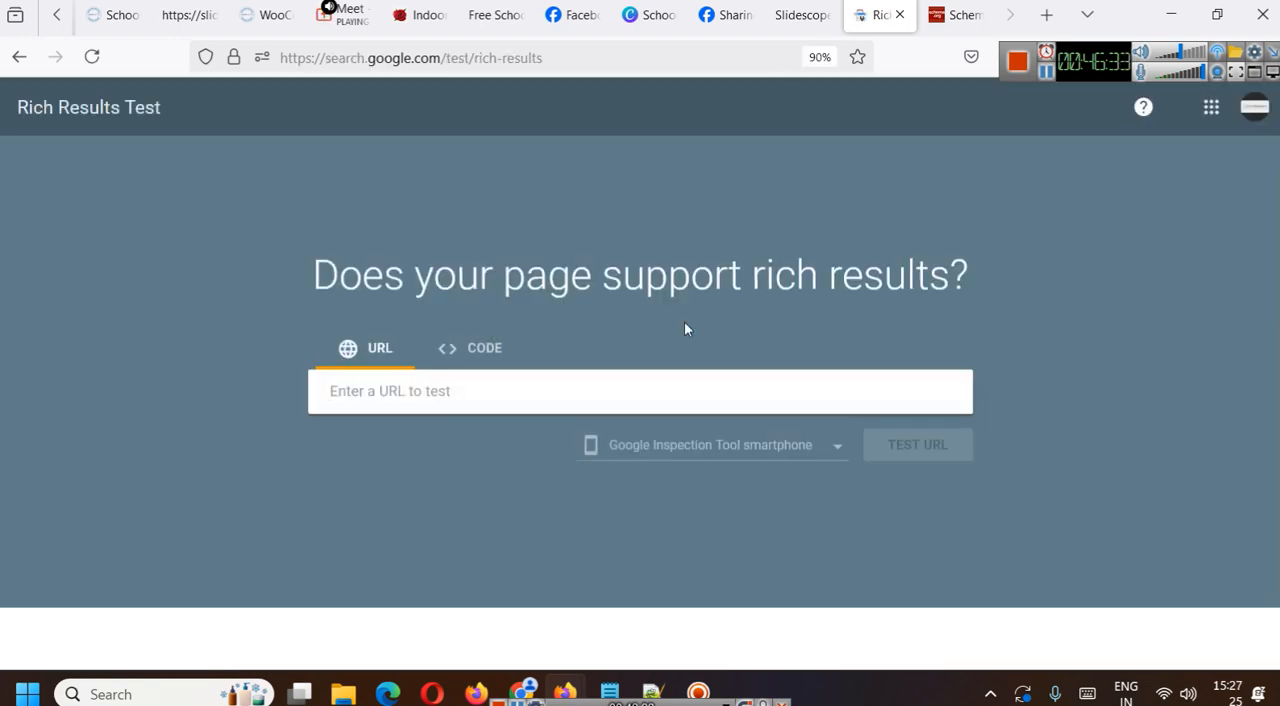
text(https://slidescope.in/product/school-management-system-pro-plan/?i=12)
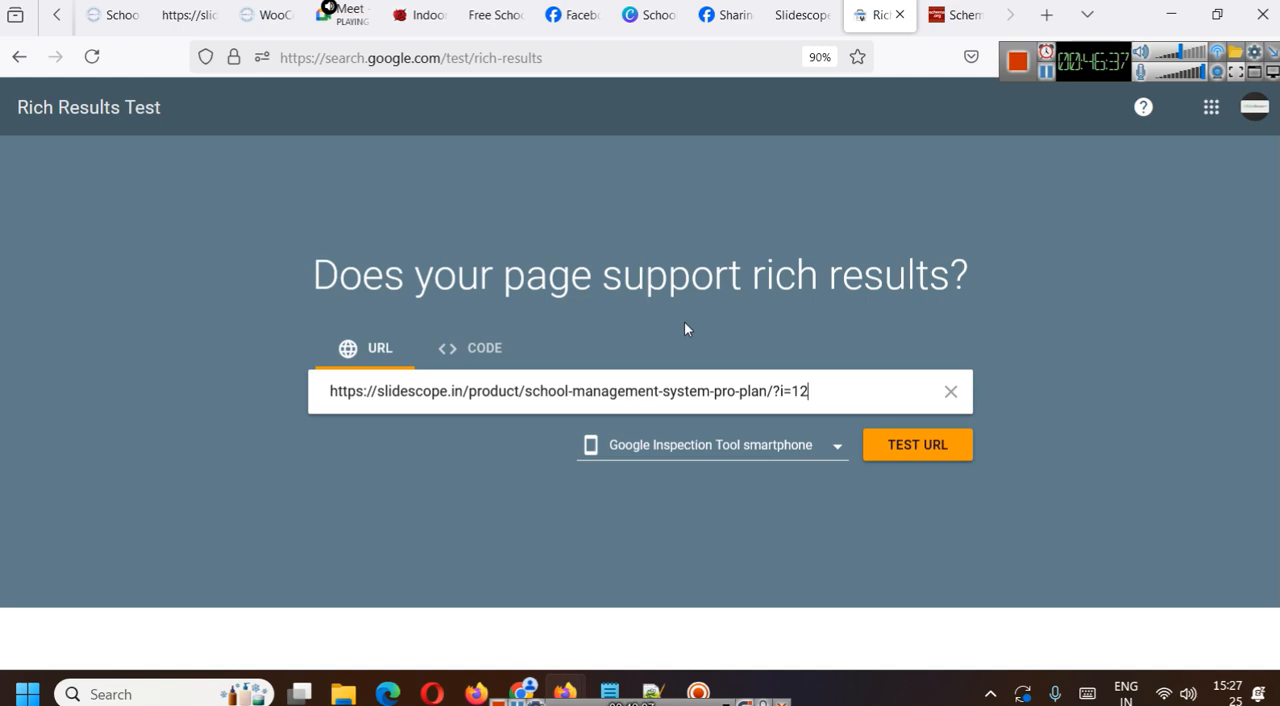
click(716, 445)
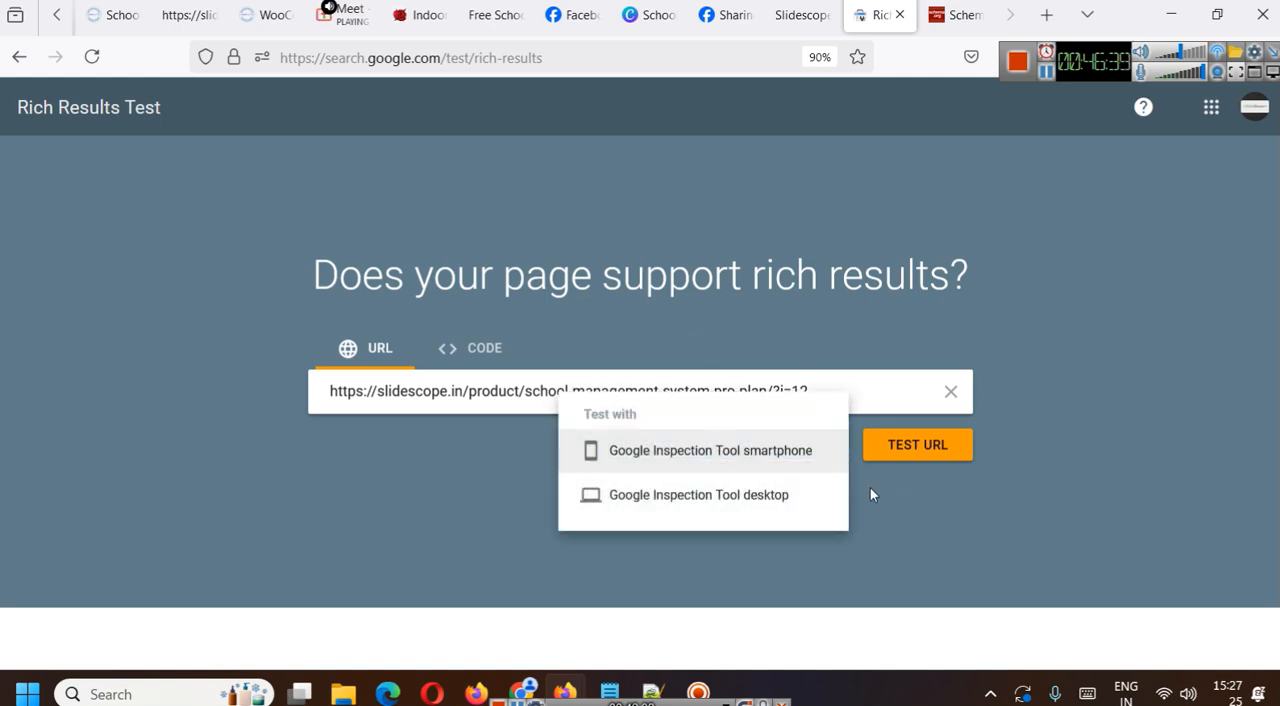
click(693, 494)
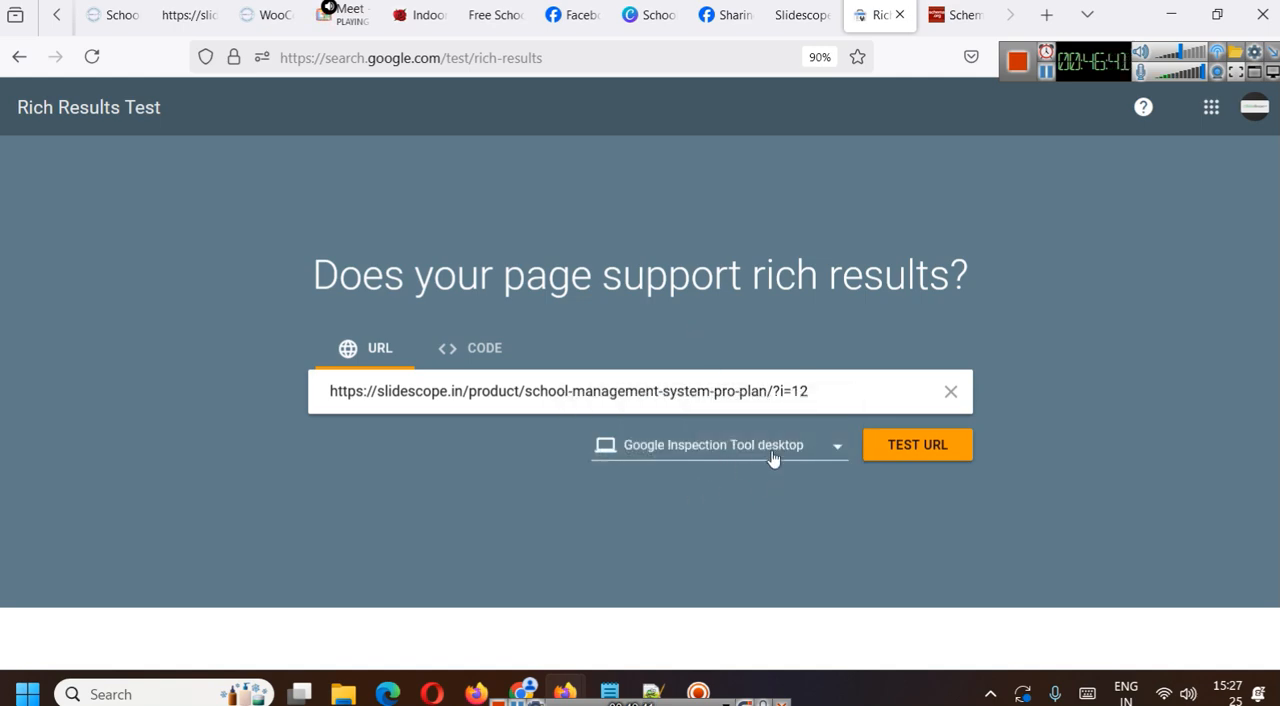
click(902, 449)
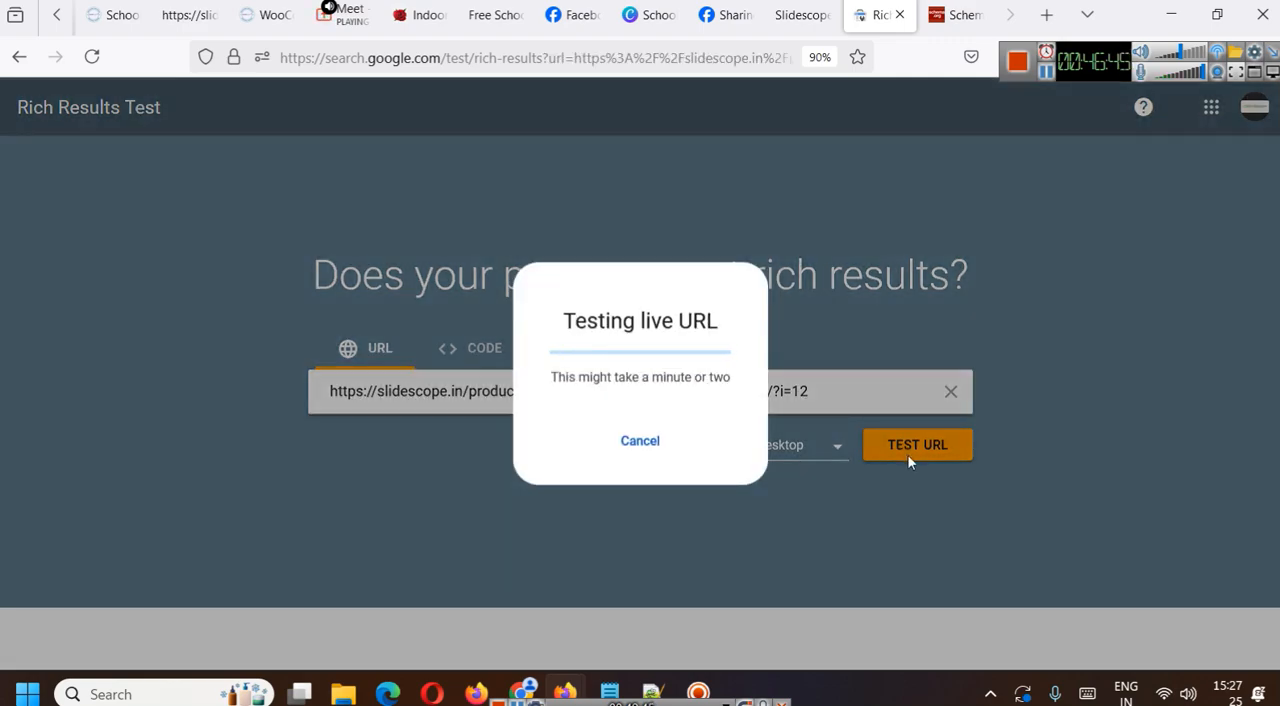
click(952, 15)
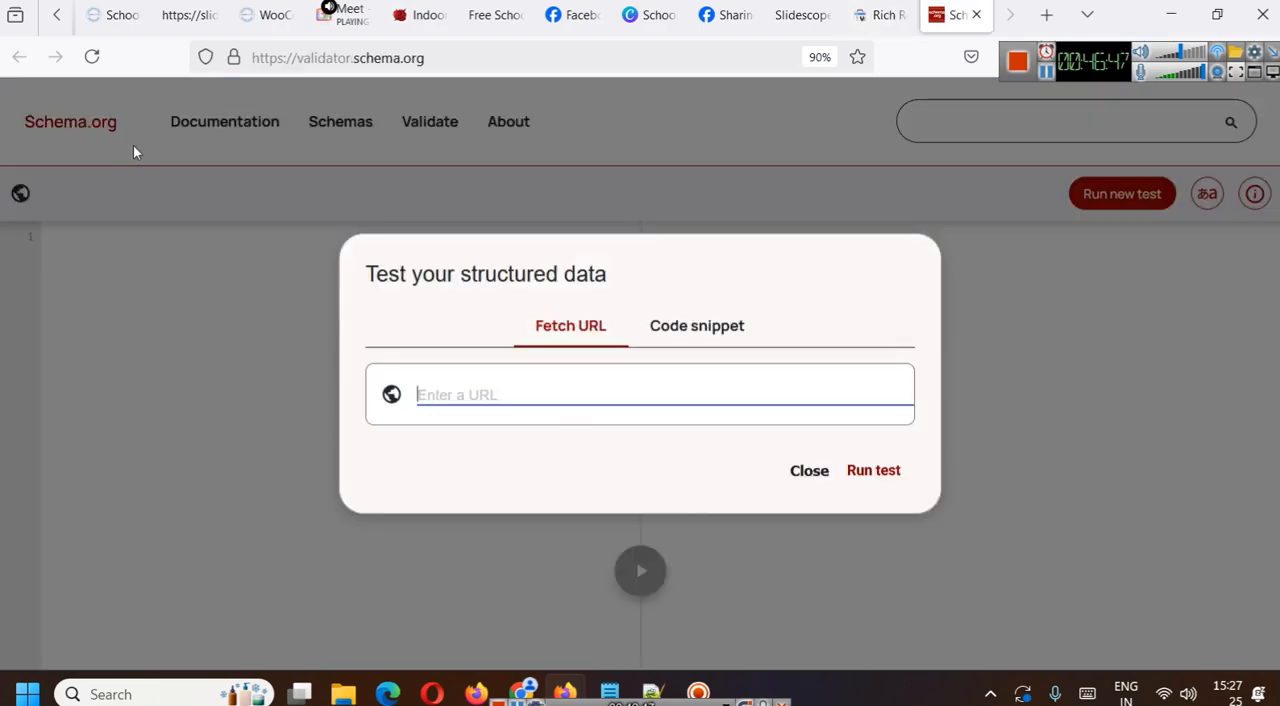
text(https://slidescope.in/product/school-management-system-pro-plan/?i=12)
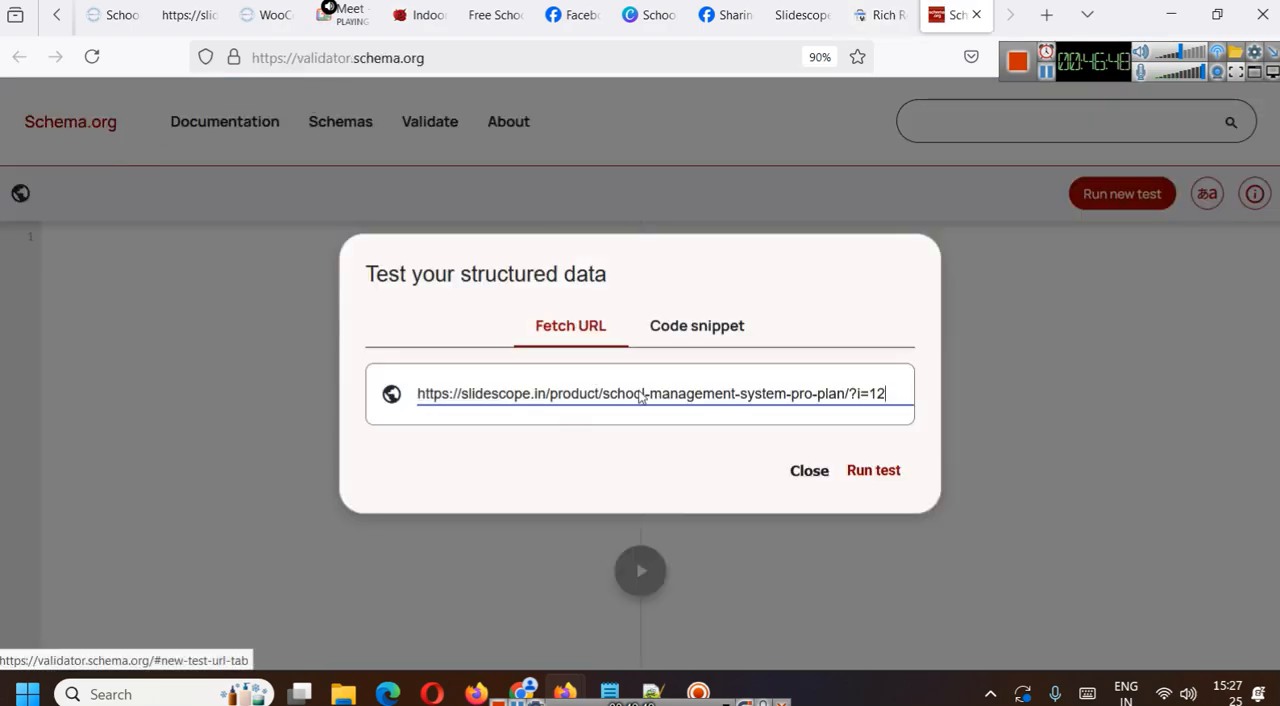
click(874, 469)
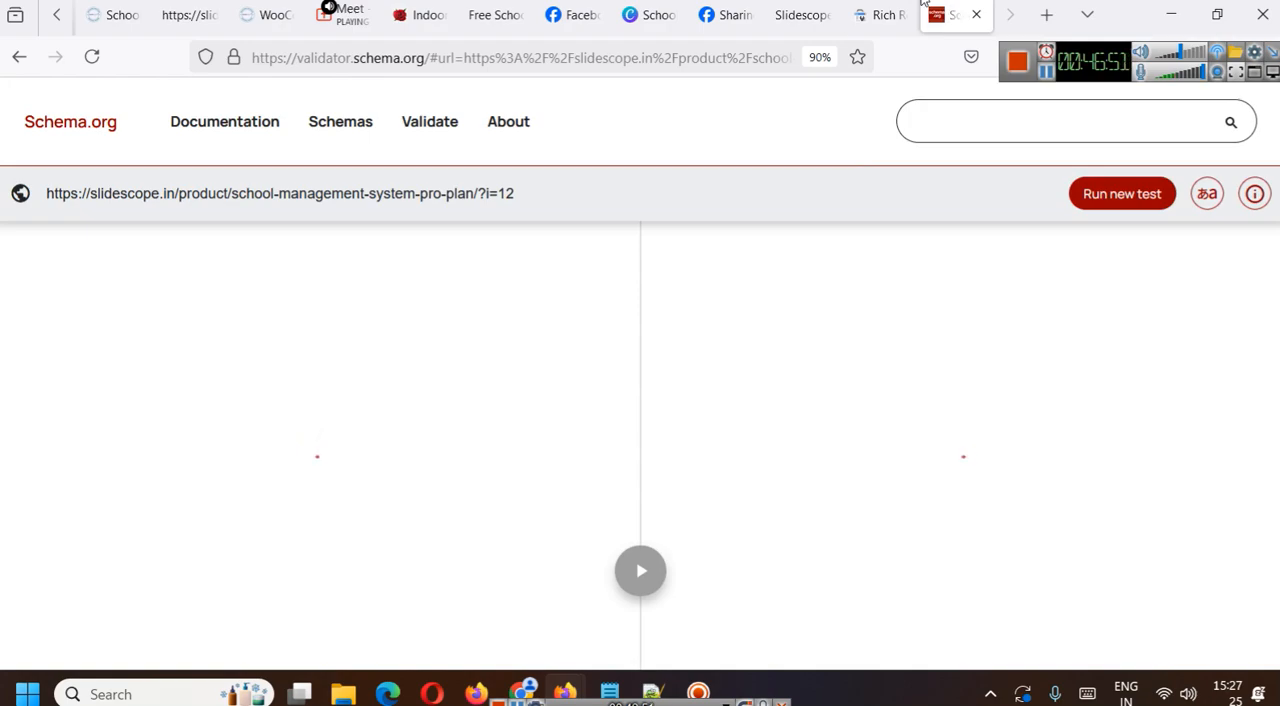
- Return to the Rich Results Test, check the Pro Plan results and view the tested page's HTML, then close it
click(893, 13)
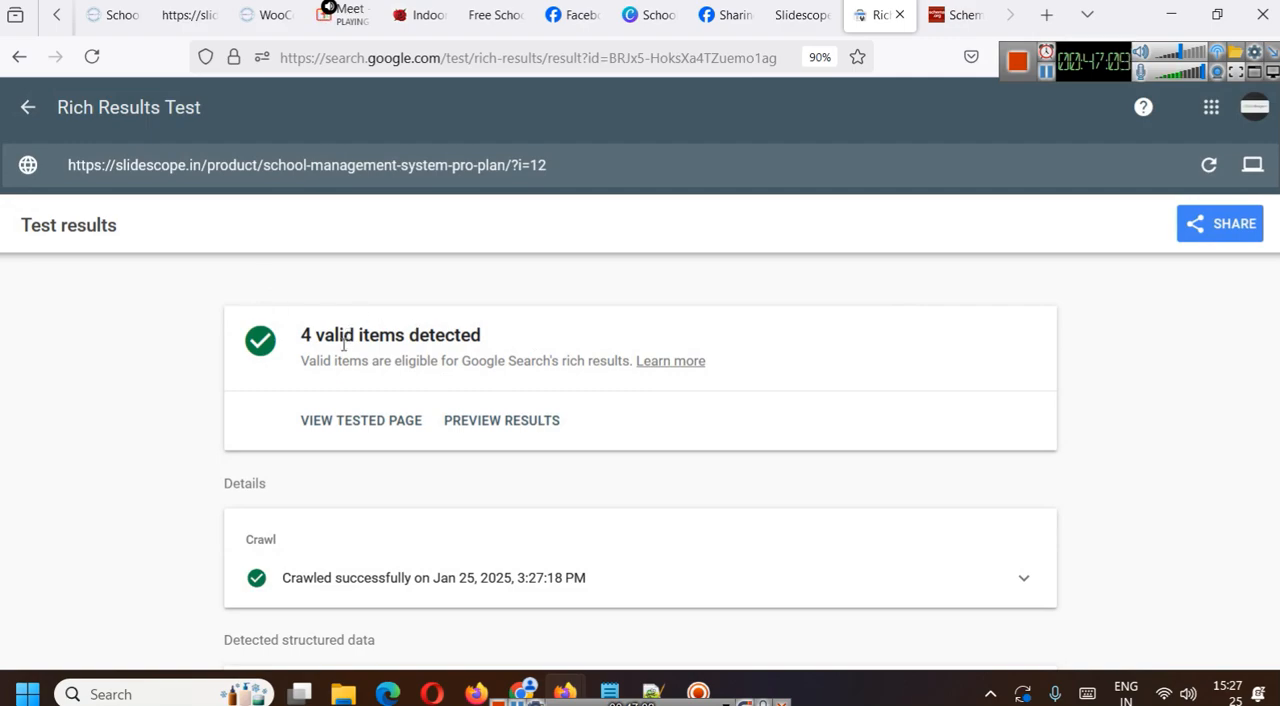
scroll(414, 331, down, 1)
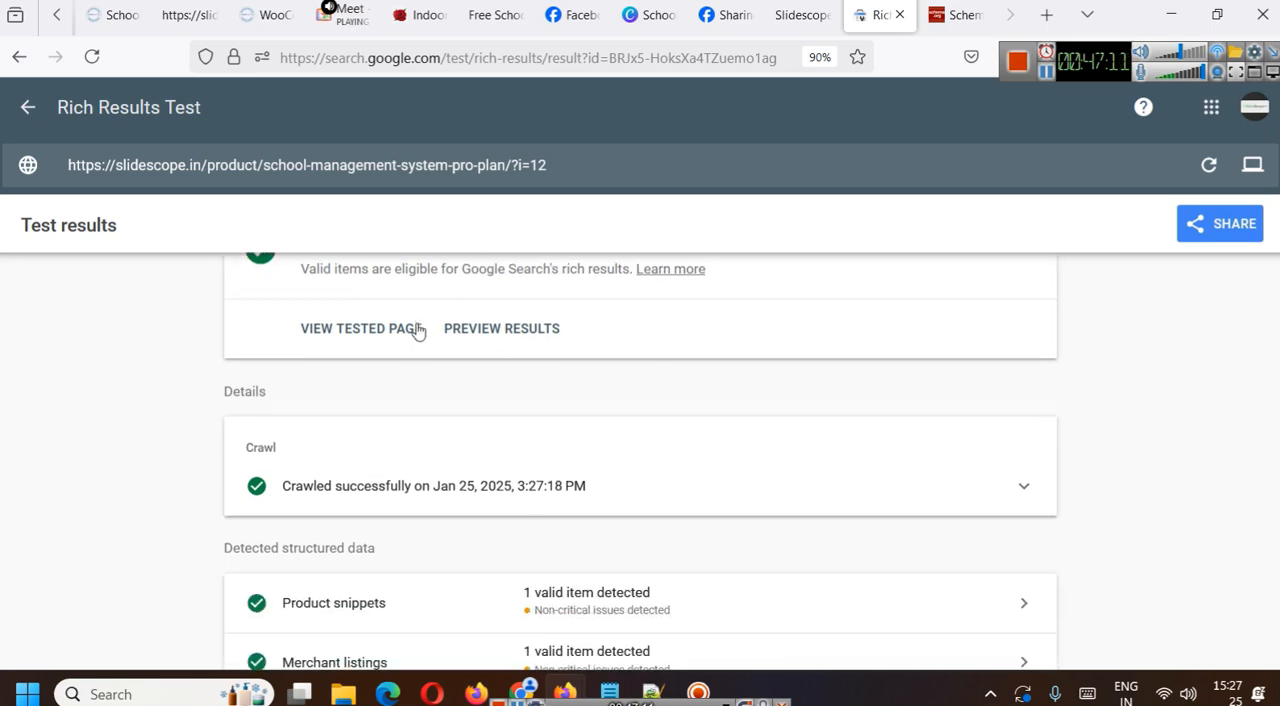
scroll(414, 331, up, 1)
click(323, 422)
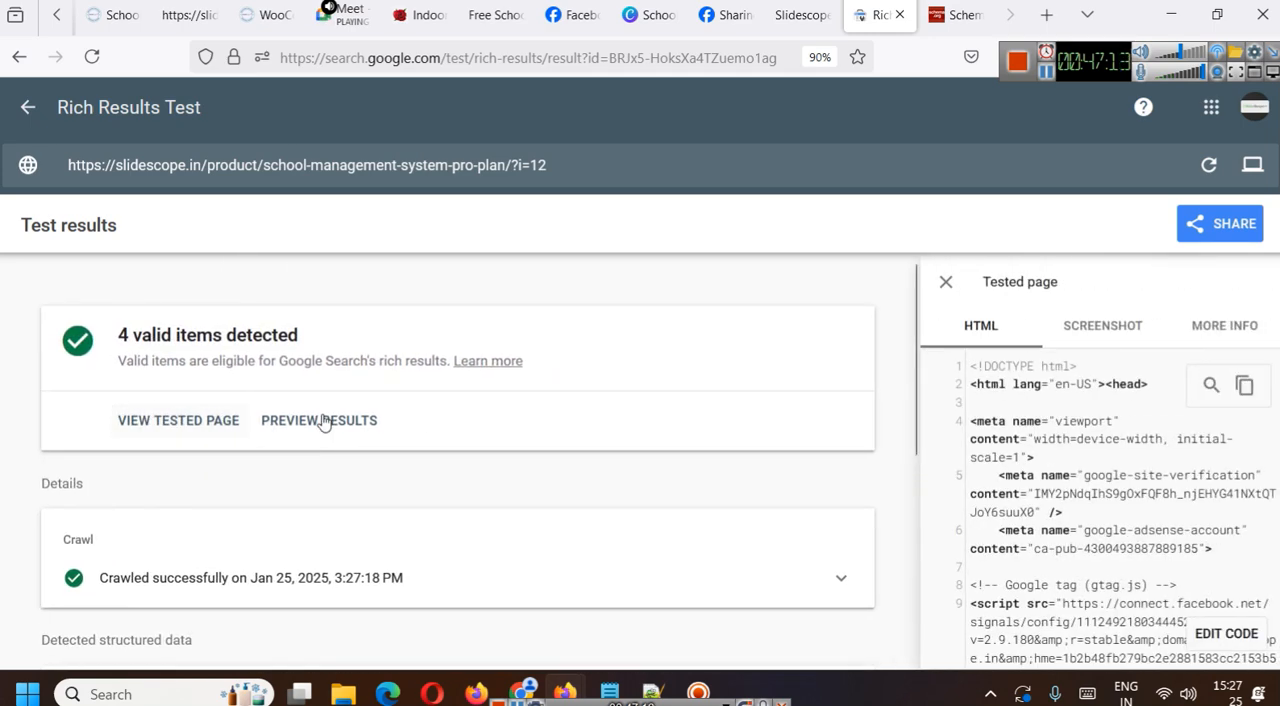
click(946, 283)
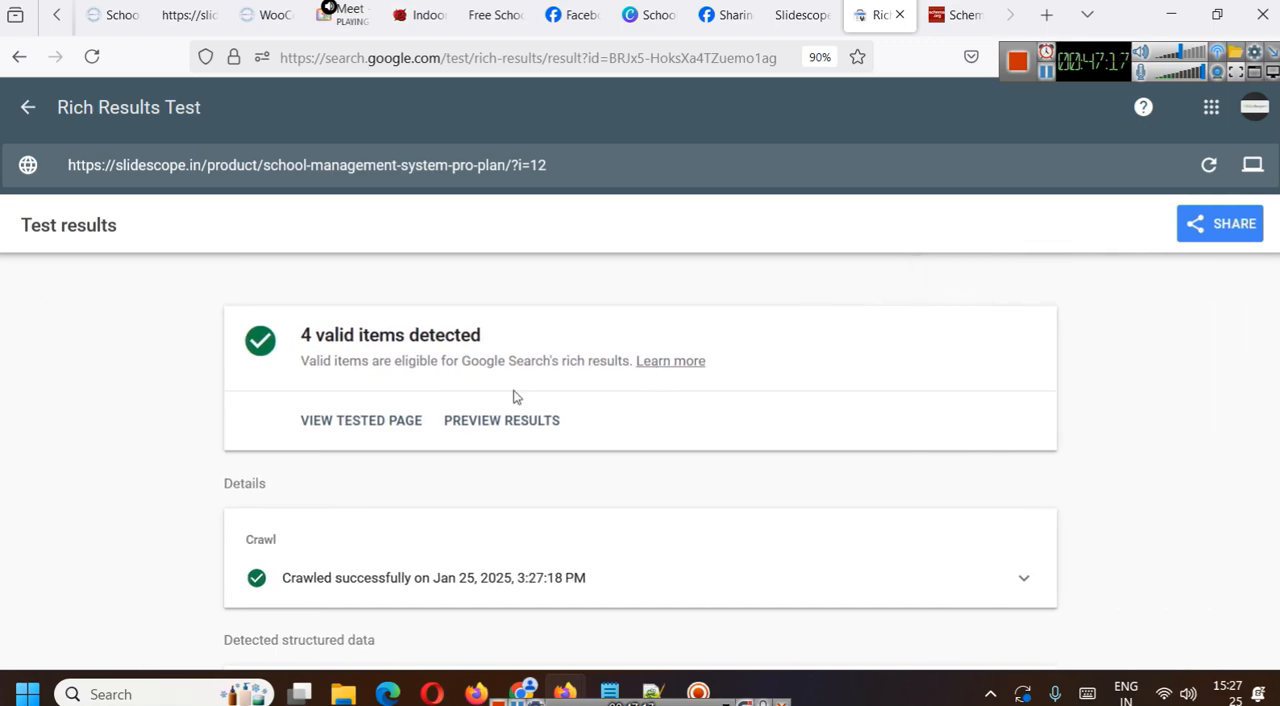
- Open the results preview and examine how the Pro Plan listing appears in a smartphone Google search
scroll(536, 391, down, 4)
scroll(600, 372, up, 4)
click(493, 391)
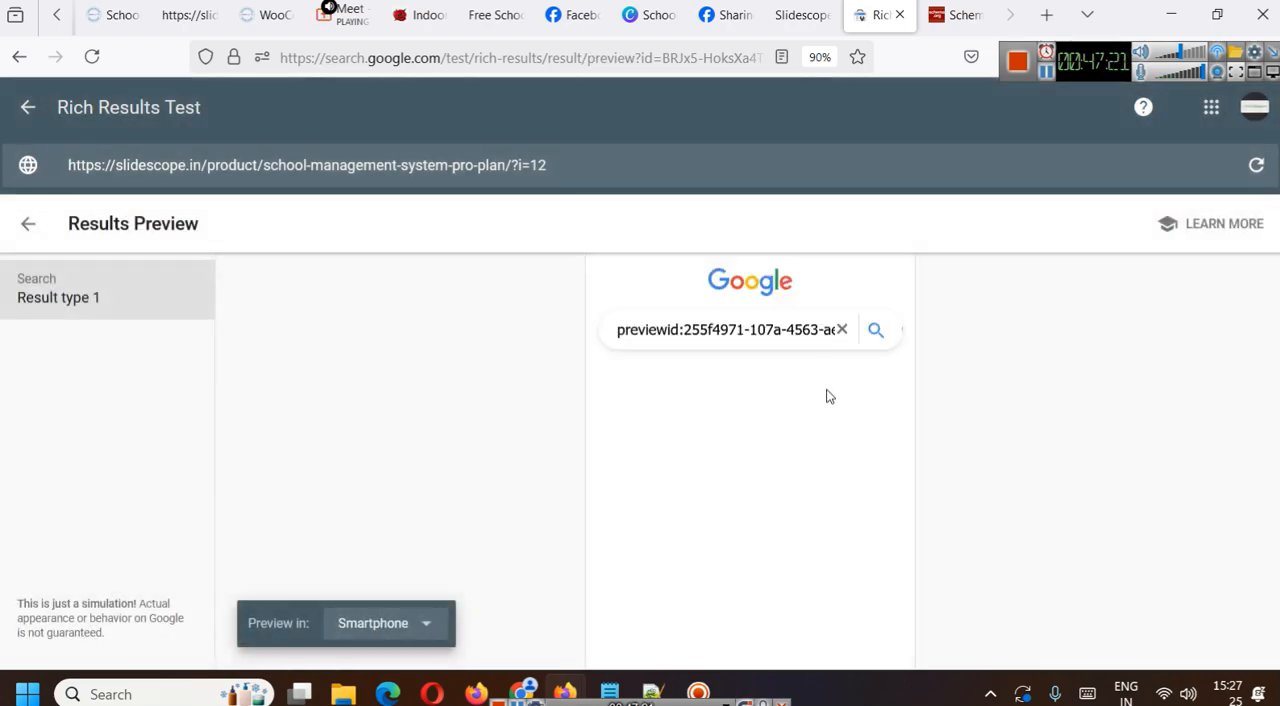
scroll(780, 455, down, 2)
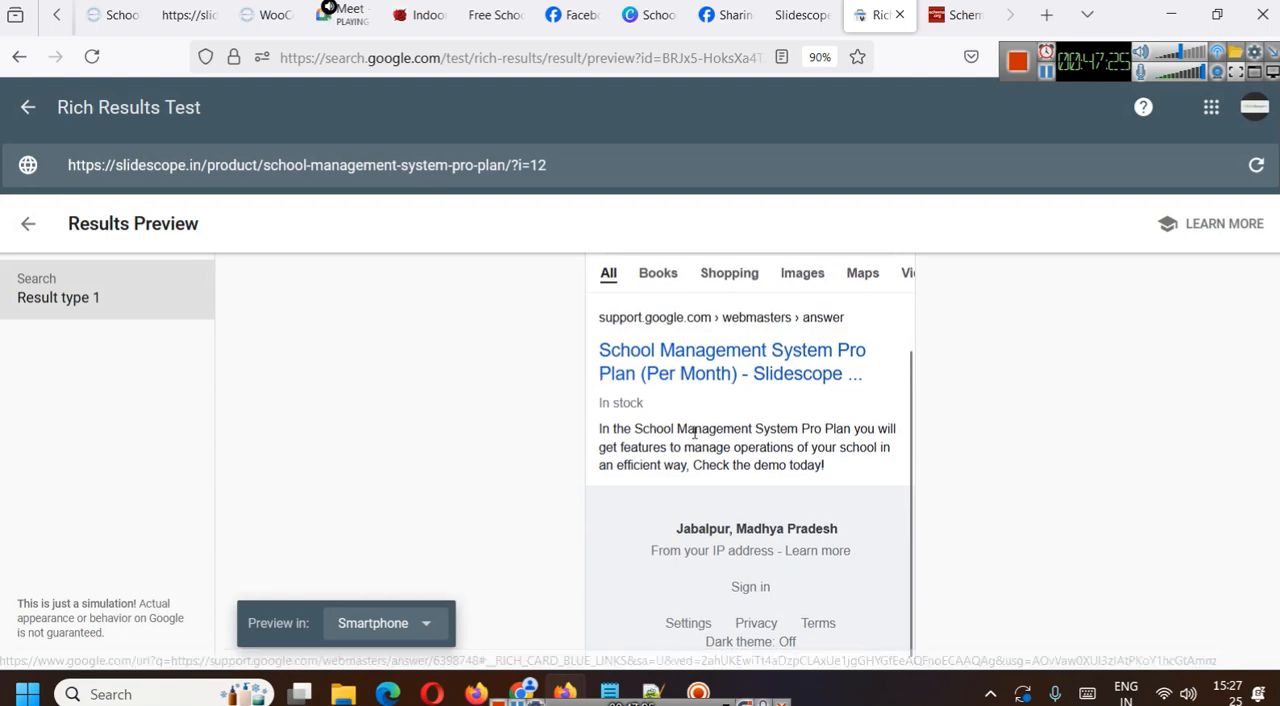
scroll(672, 380, up, 2)
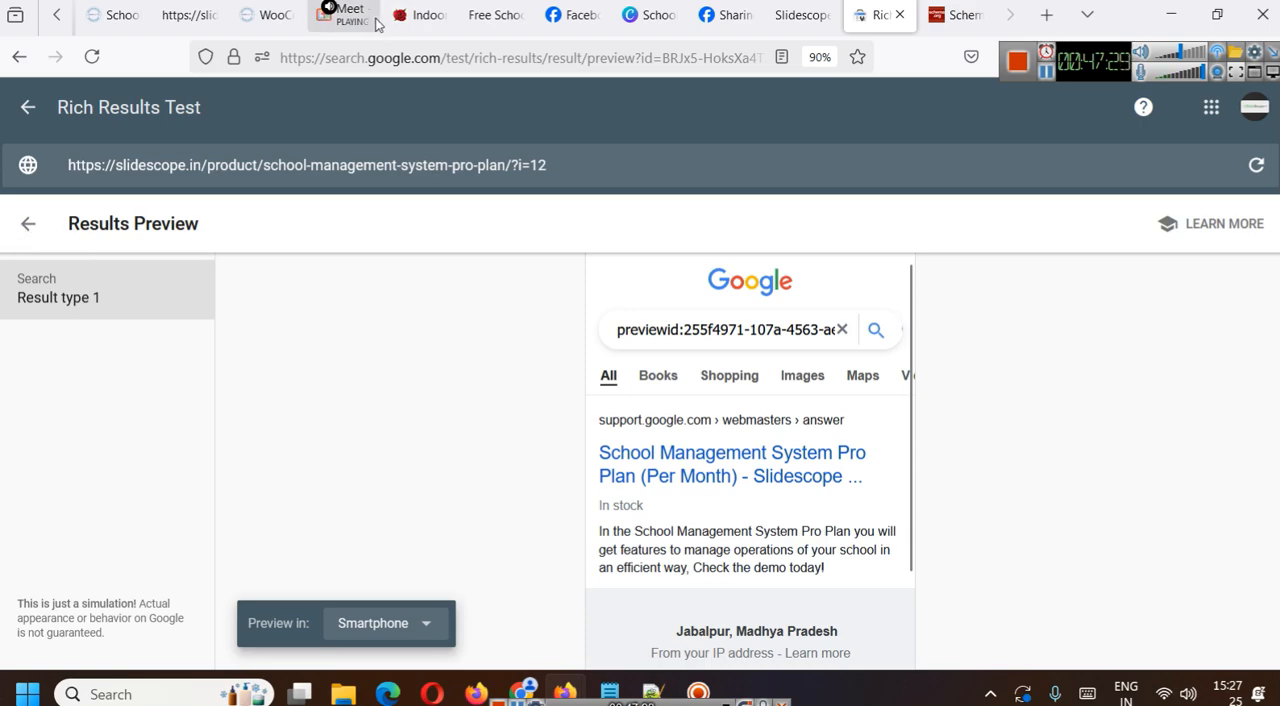
- Go back to the test results and review the crawl details and detected structured data types
click(28, 224)
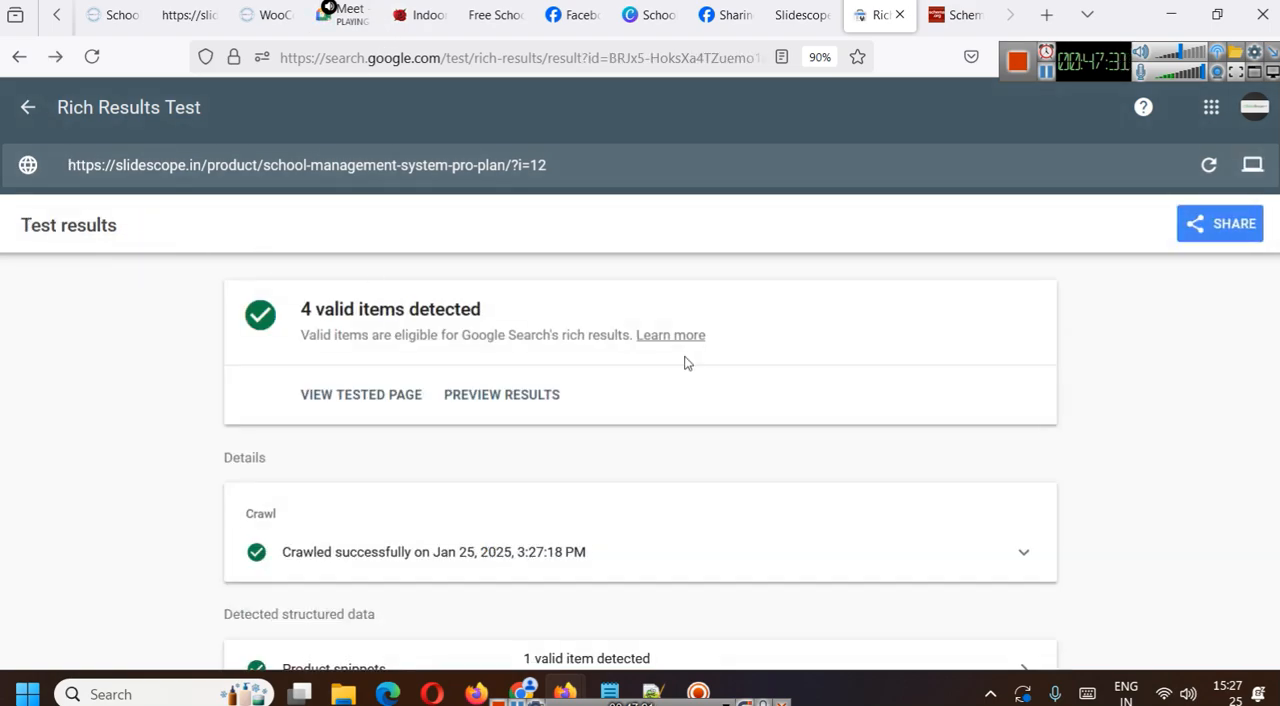
scroll(474, 306, down, 4)
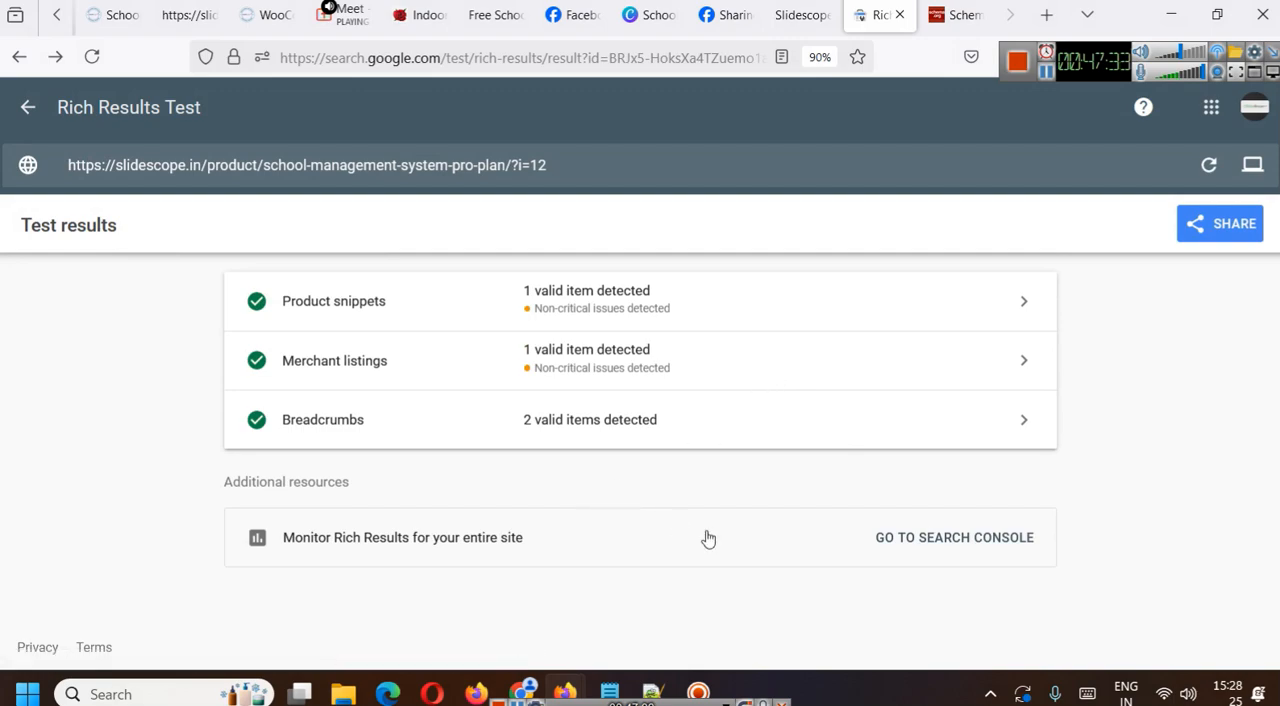
scroll(690, 527, up, 4)
scroll(500, 478, down, 1)
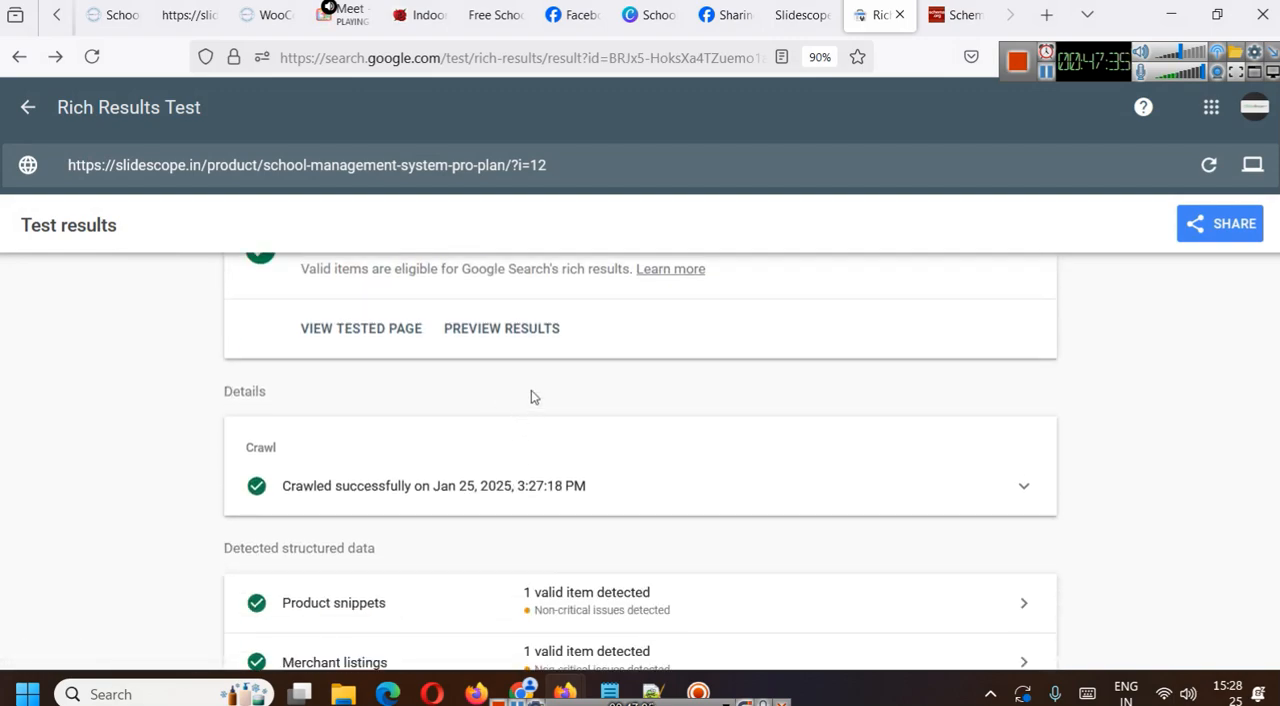
- Switch to the Schema.org validator results and expand both Organization items to check their properties, then return to the detected list
click(975, 14)
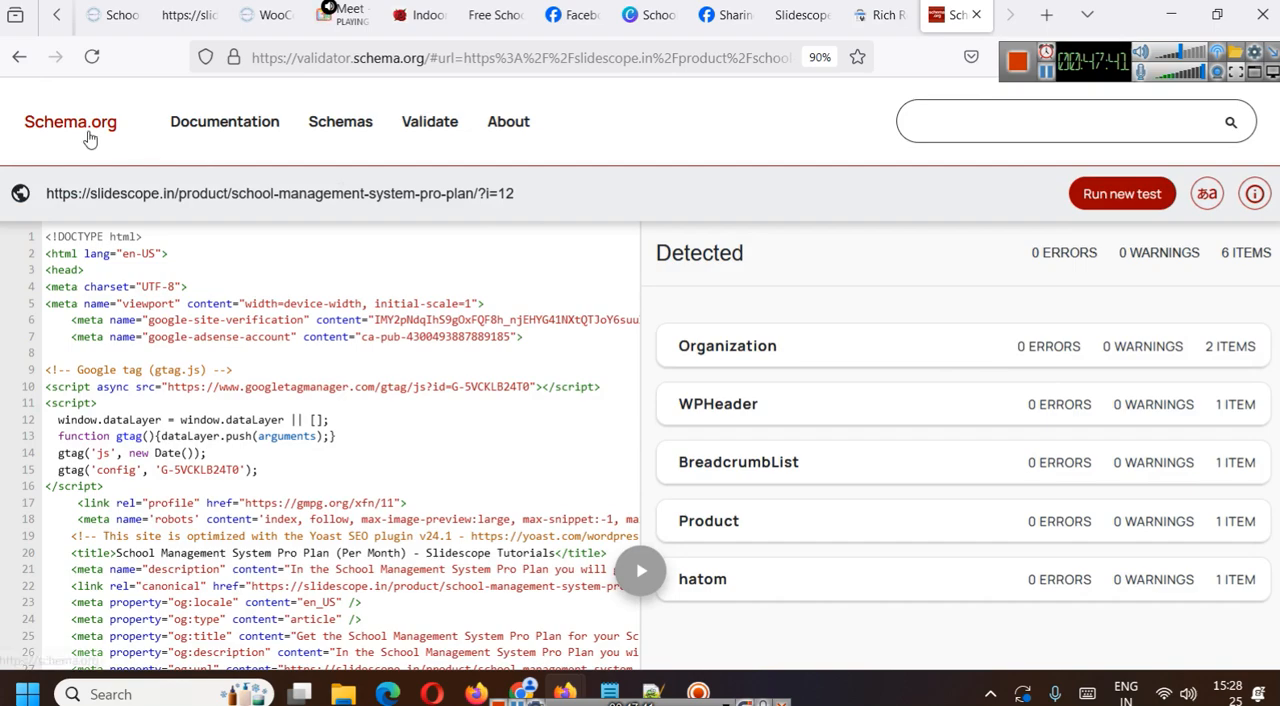
click(724, 352)
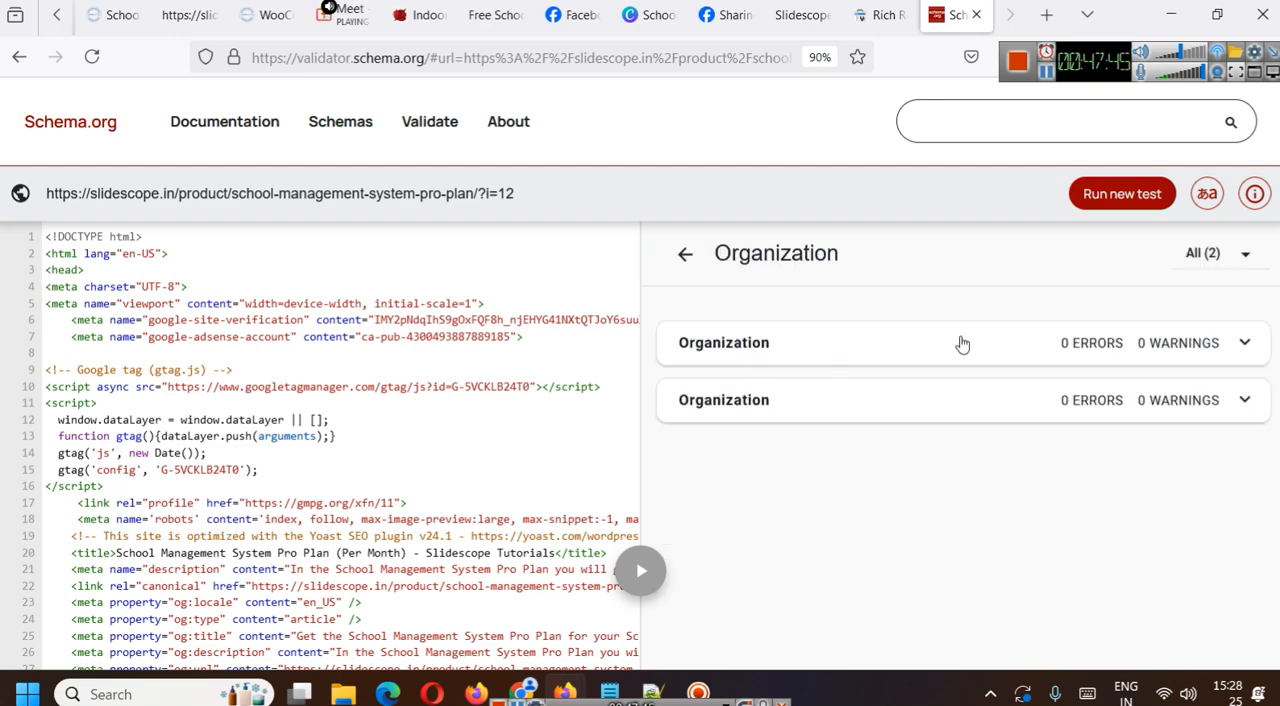
click(686, 255)
click(863, 364)
click(1245, 343)
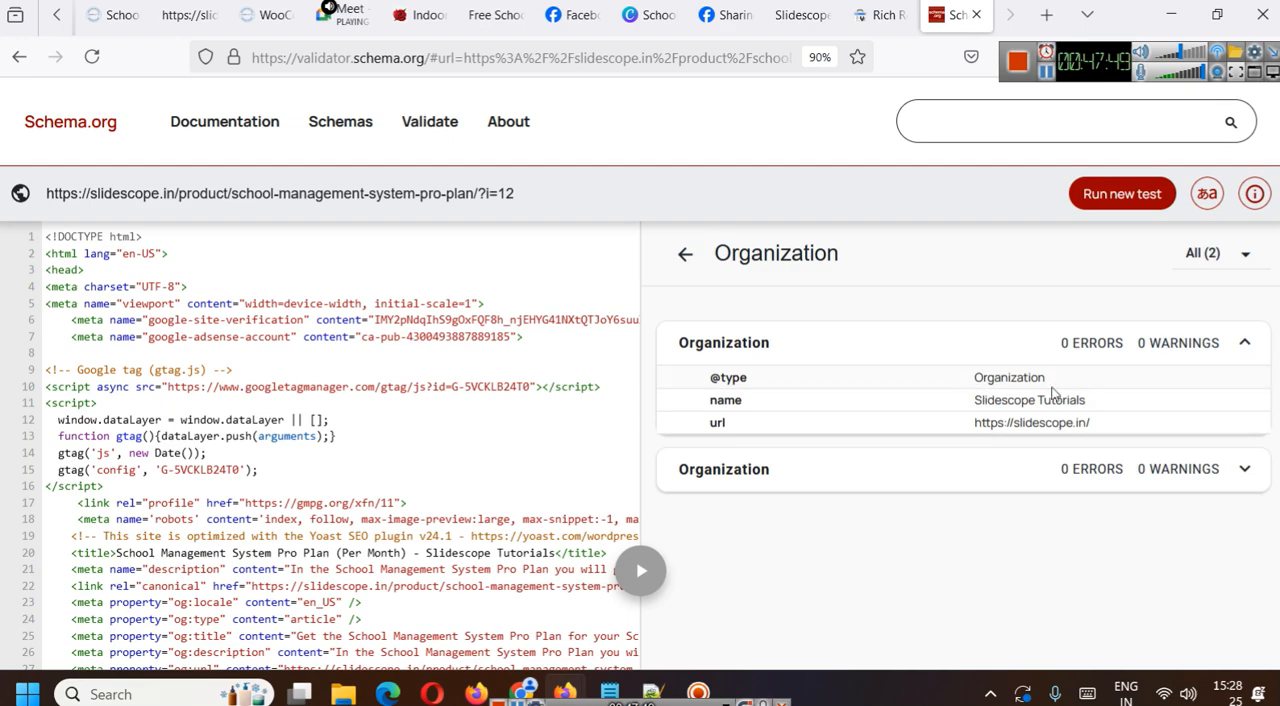
click(1244, 469)
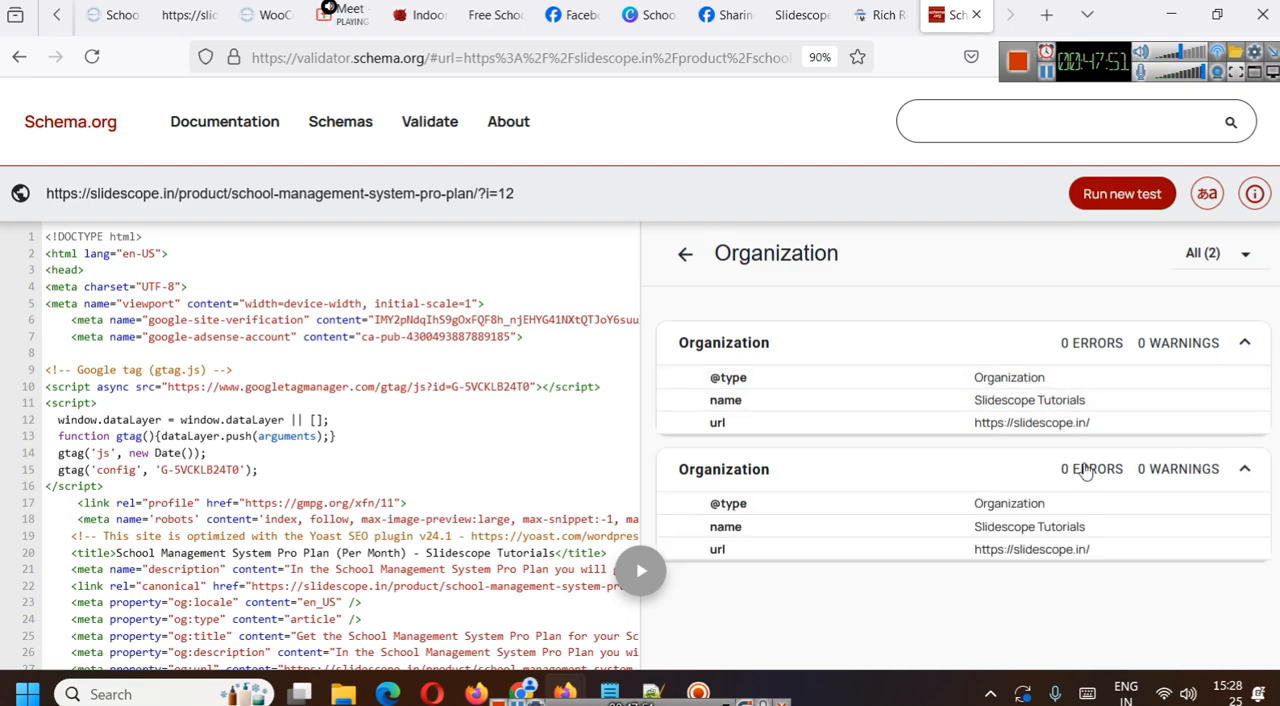
click(685, 253)
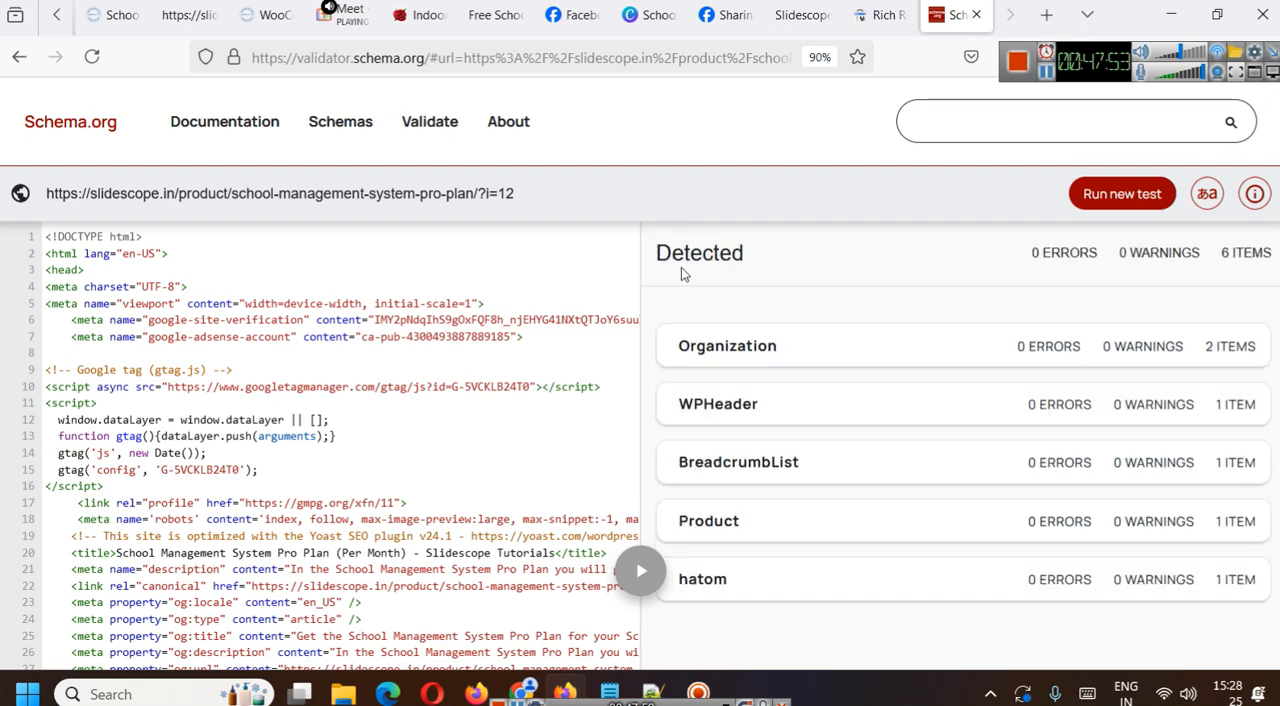
- Examine the properties of the detected WPHeader and BreadcrumbList items
click(760, 407)
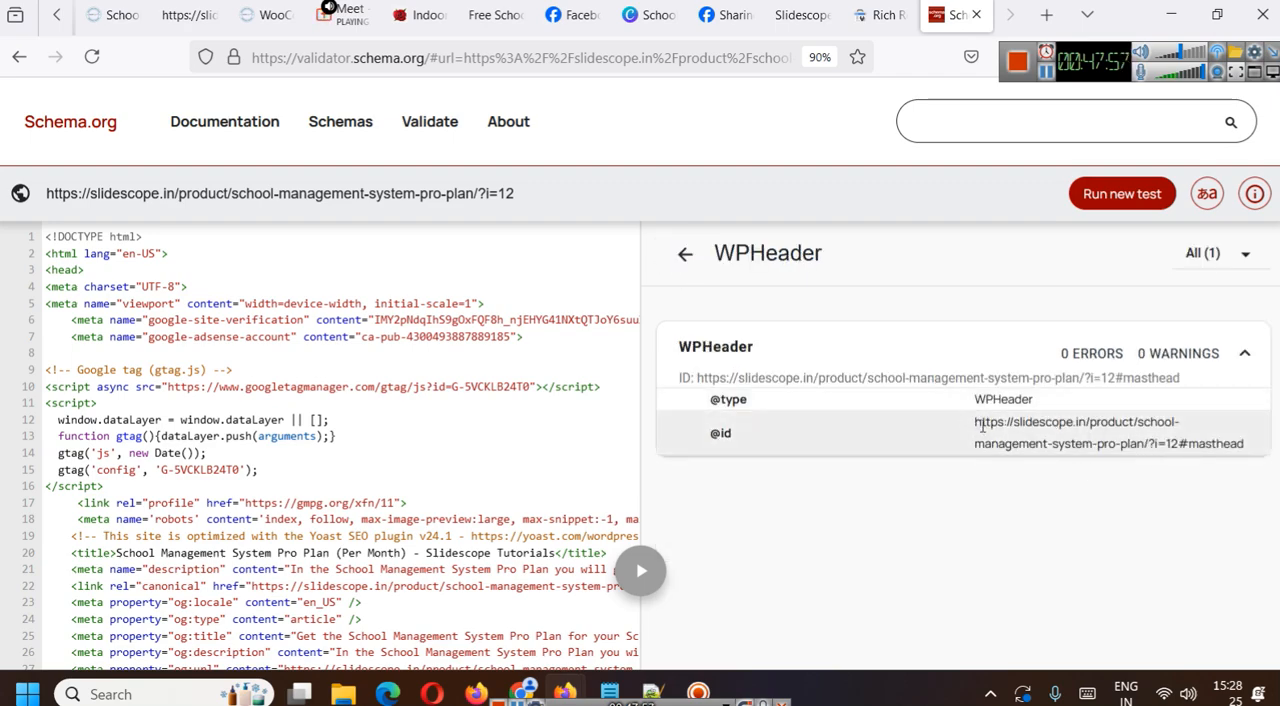
click(686, 256)
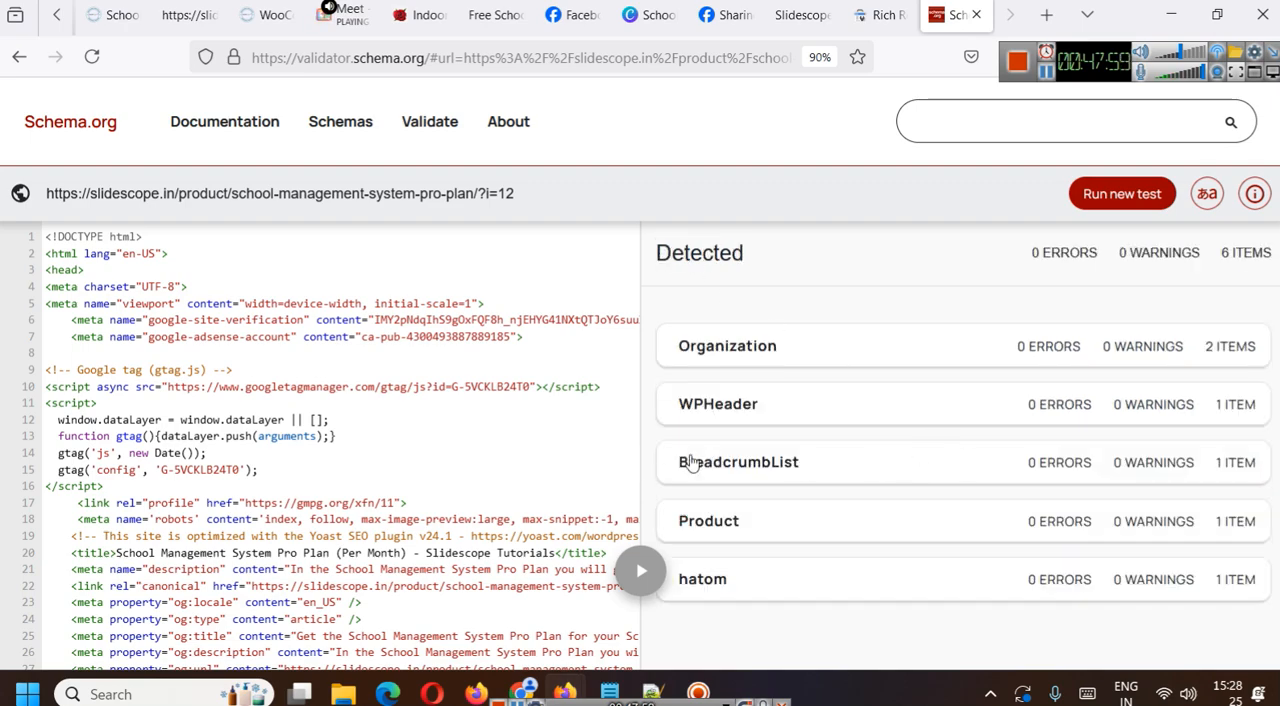
click(766, 466)
scroll(955, 414, down, 2)
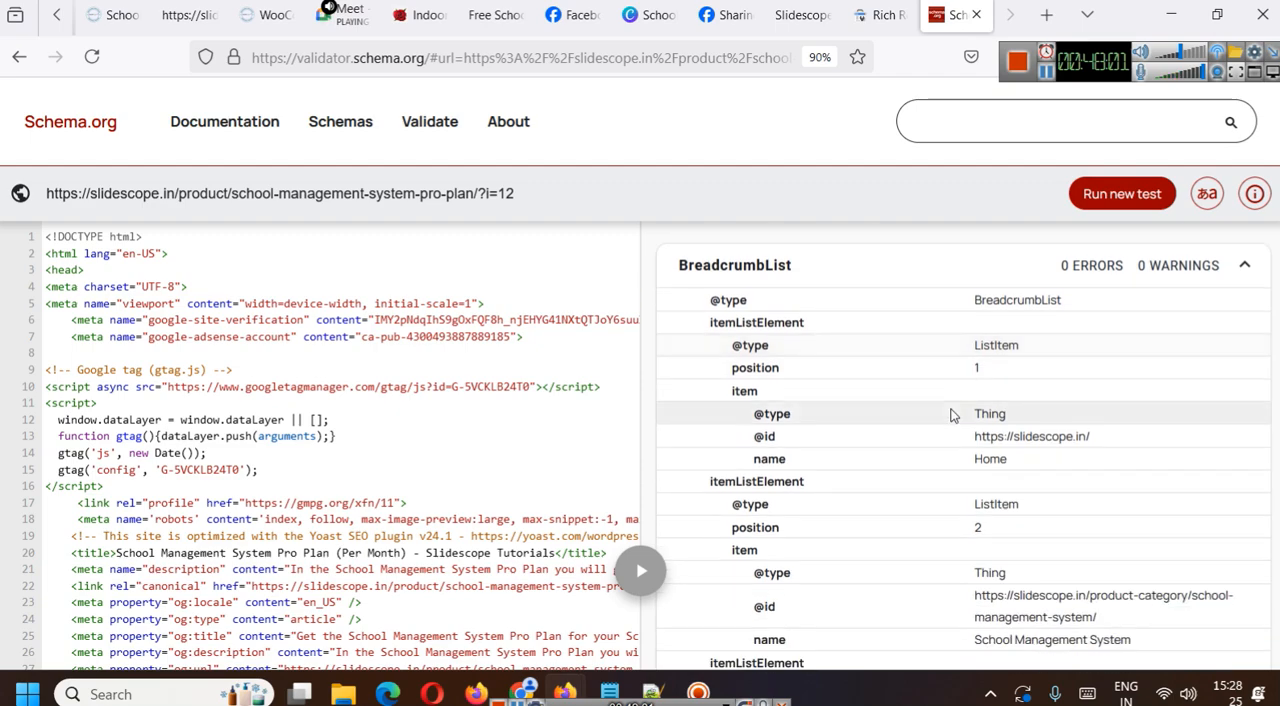
scroll(955, 410, down, 3)
scroll(958, 407, up, 5)
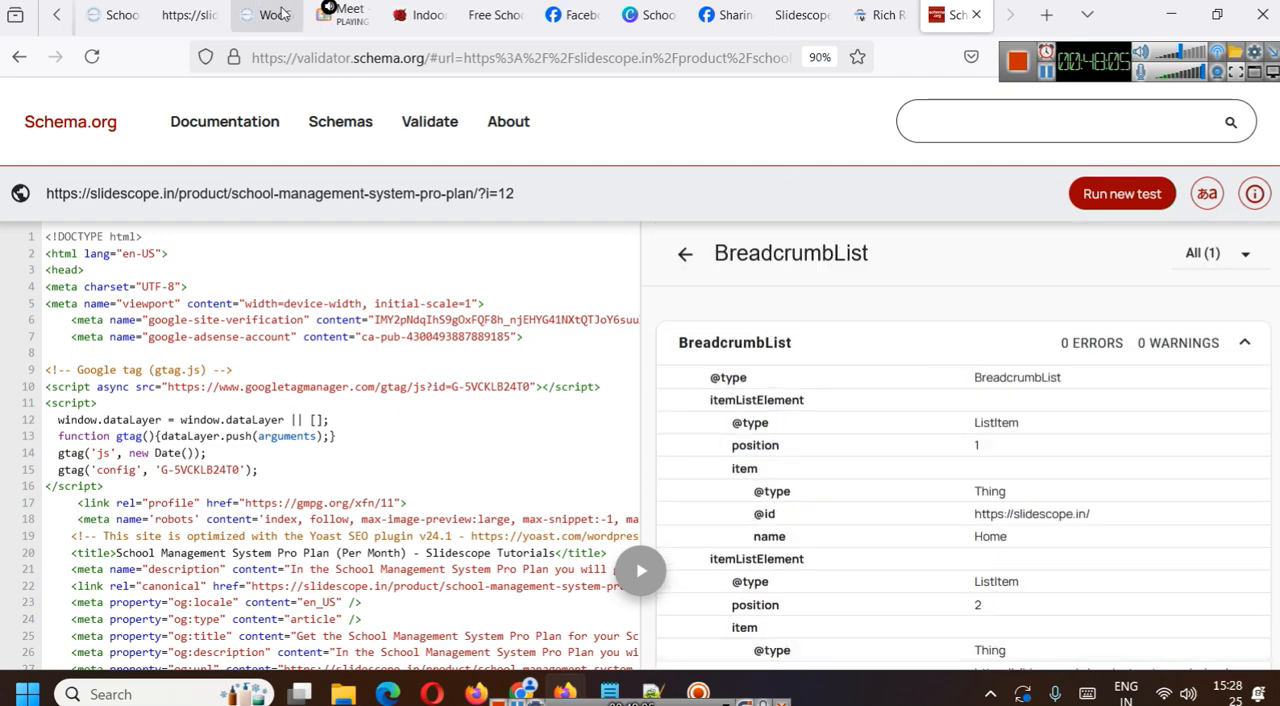
- Switch to the Pro Plan product page and examine its breadcrumb trail from Home to the product name
click(112, 15)
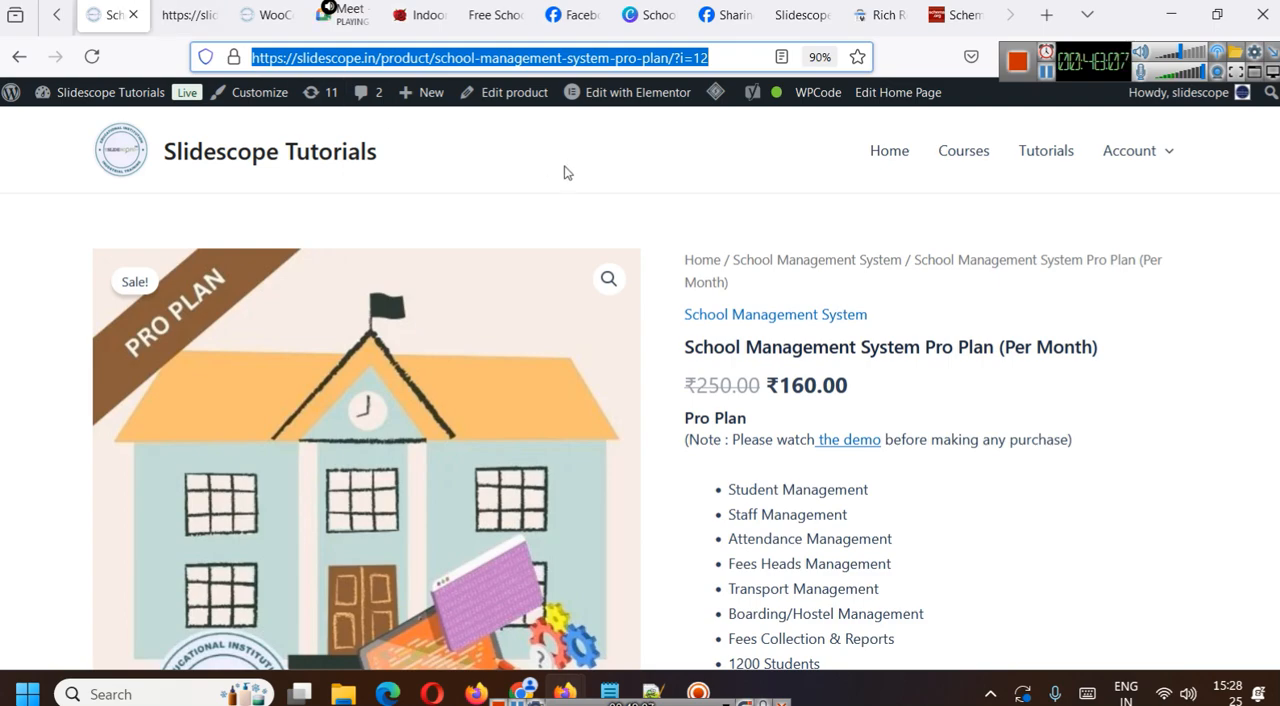
drag(675, 262, 753, 278)
click(832, 286)
click(753, 278)
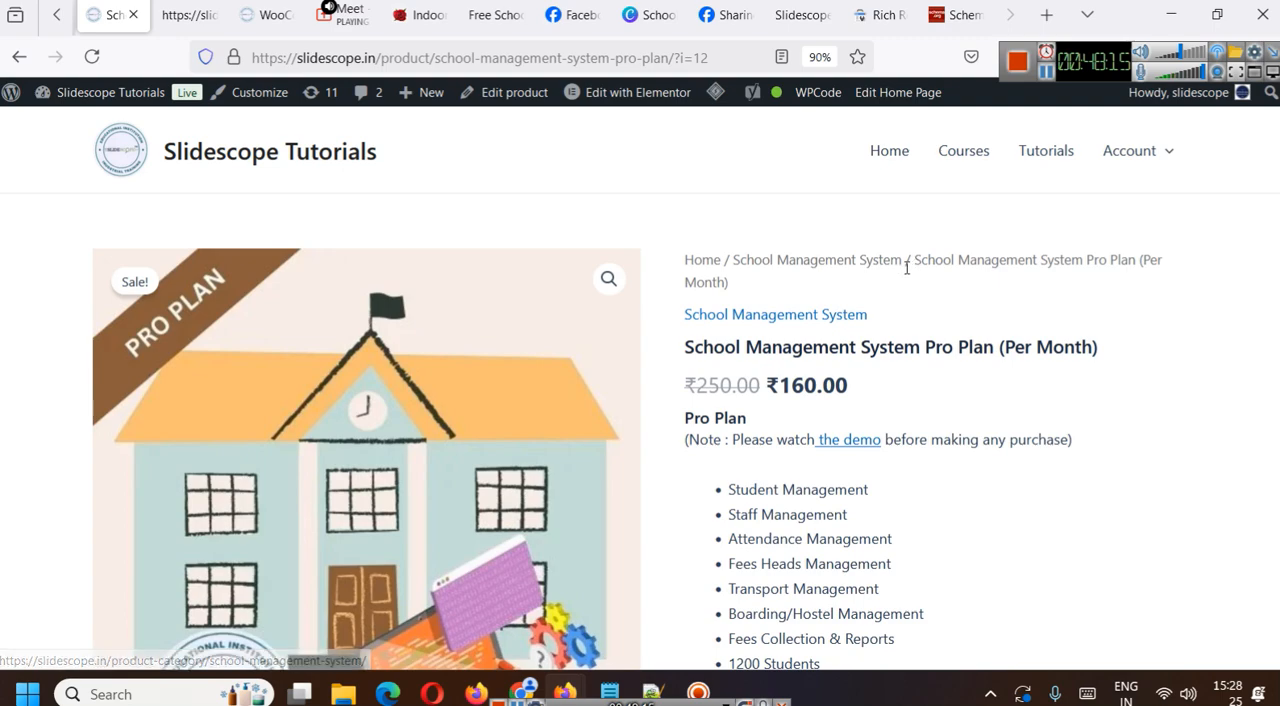
drag(906, 260, 730, 282)
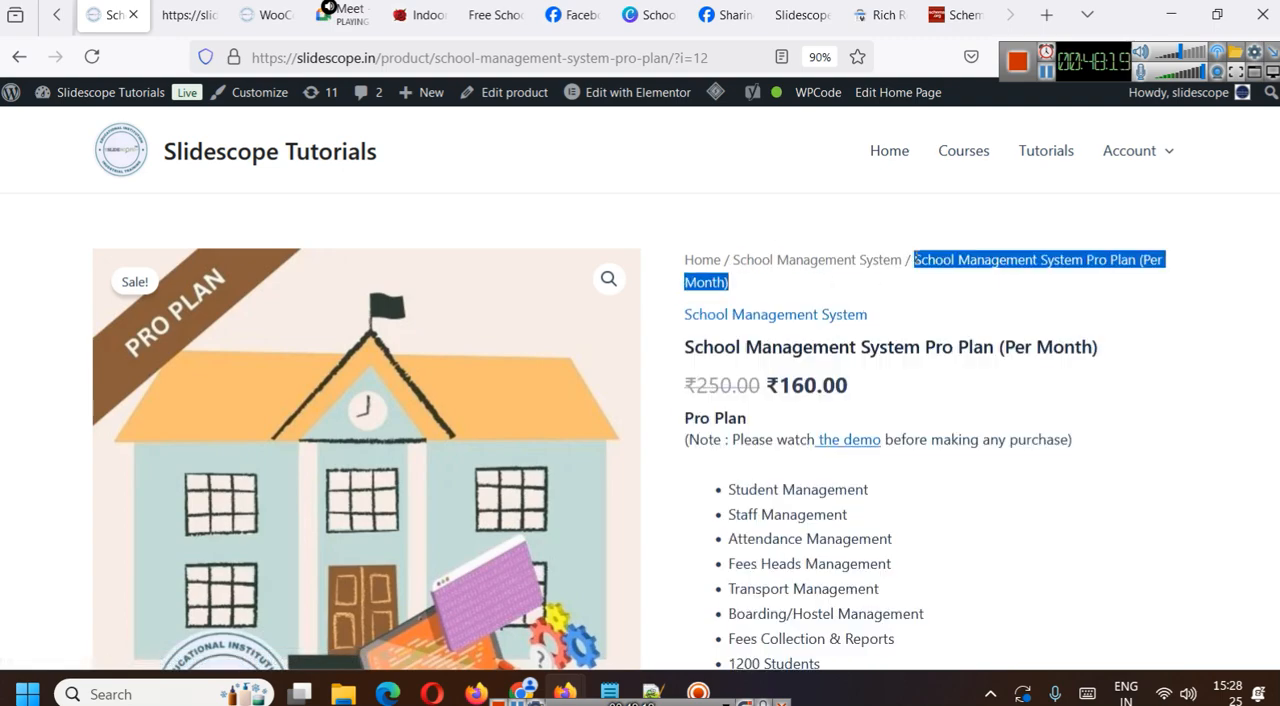
click(877, 297)
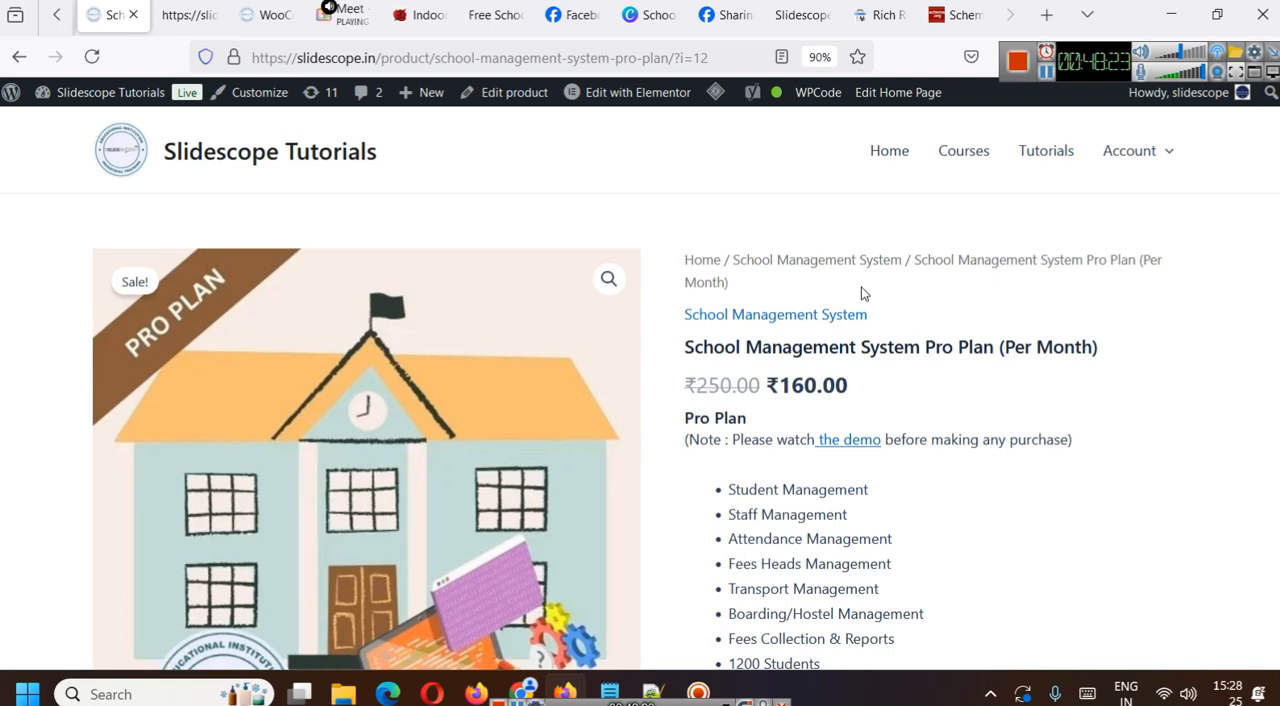
- Return to the Schema.org validator and examine the detected Product item's properties, from name and description to offers
click(948, 14)
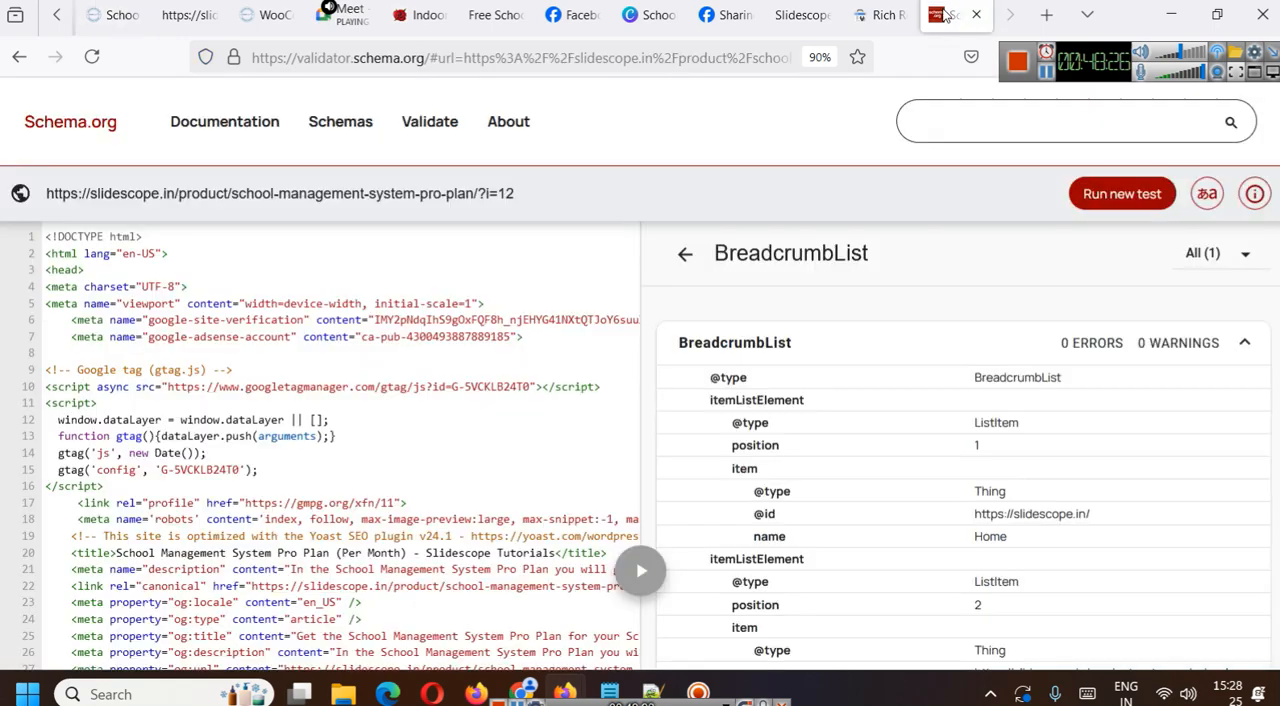
click(686, 256)
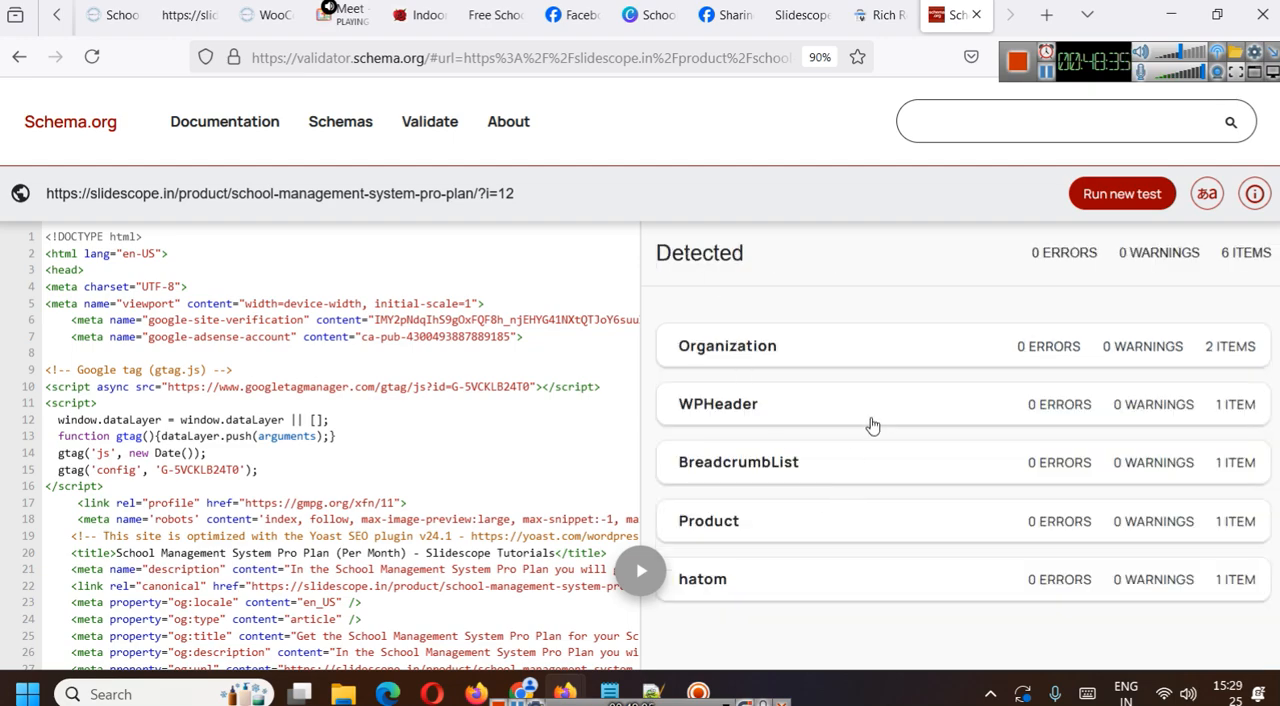
click(737, 535)
scroll(742, 398, down, 2)
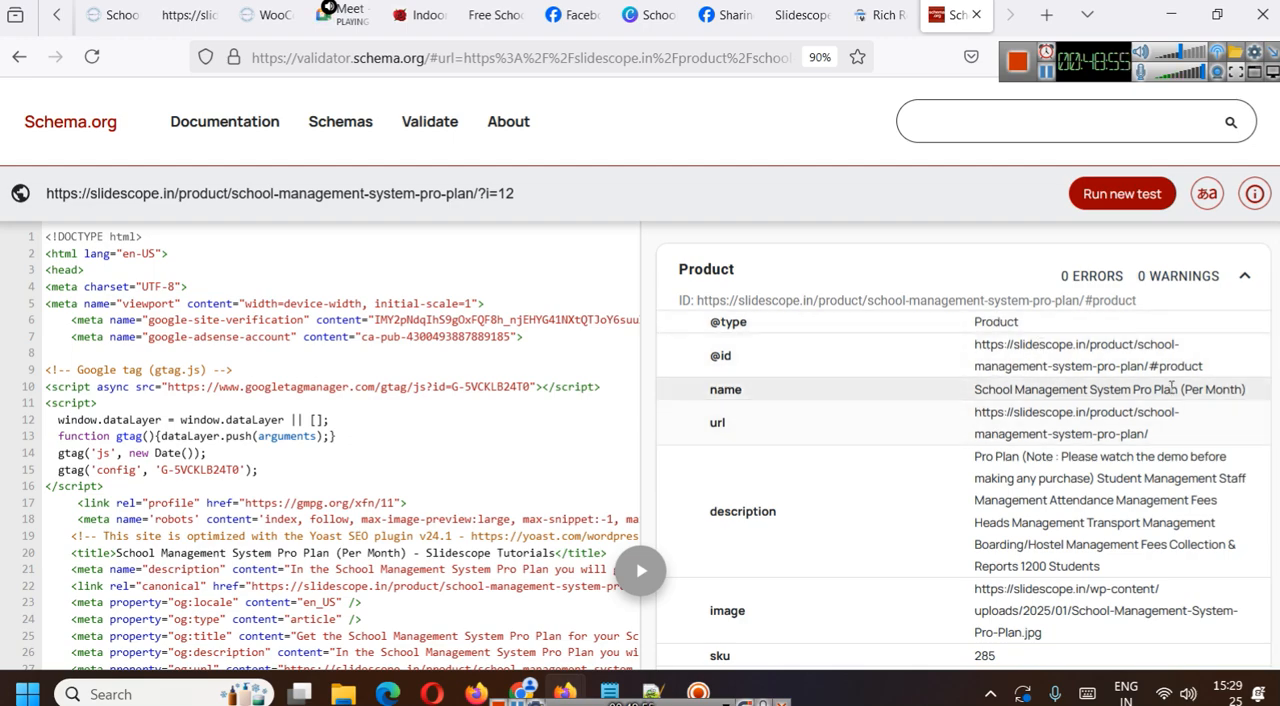
scroll(1113, 447, down, 2)
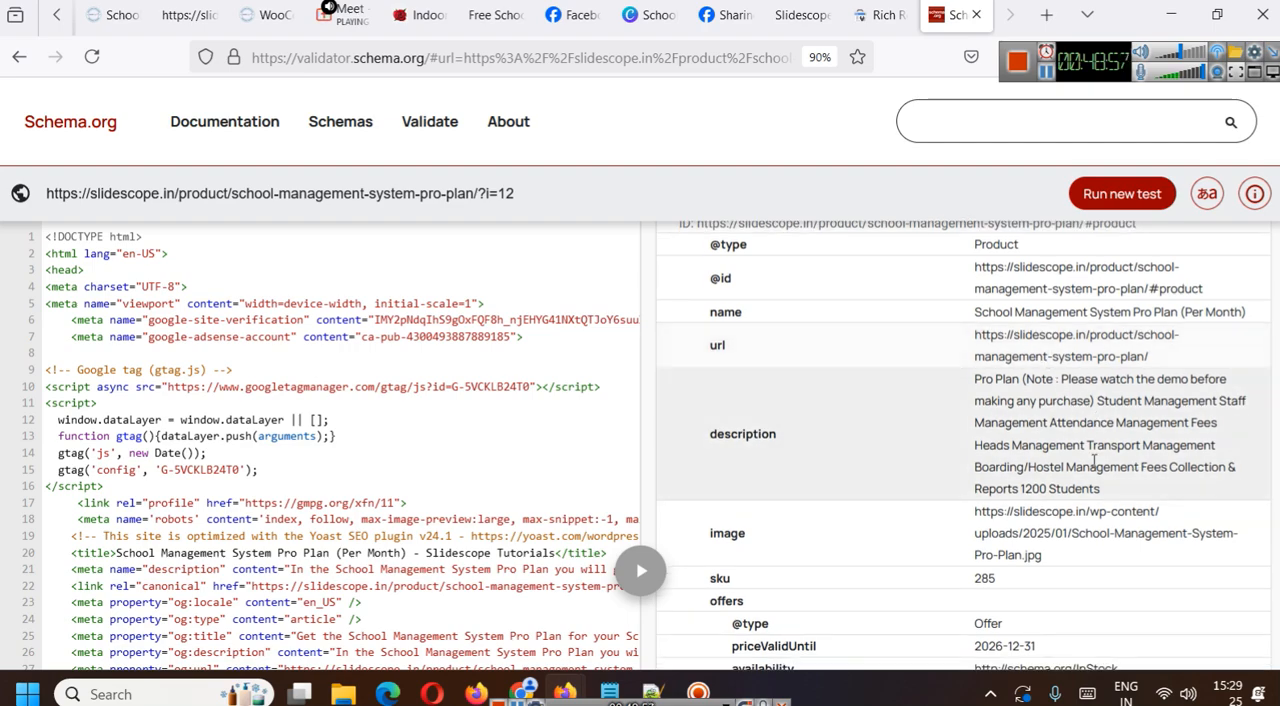
scroll(1118, 441, down, 4)
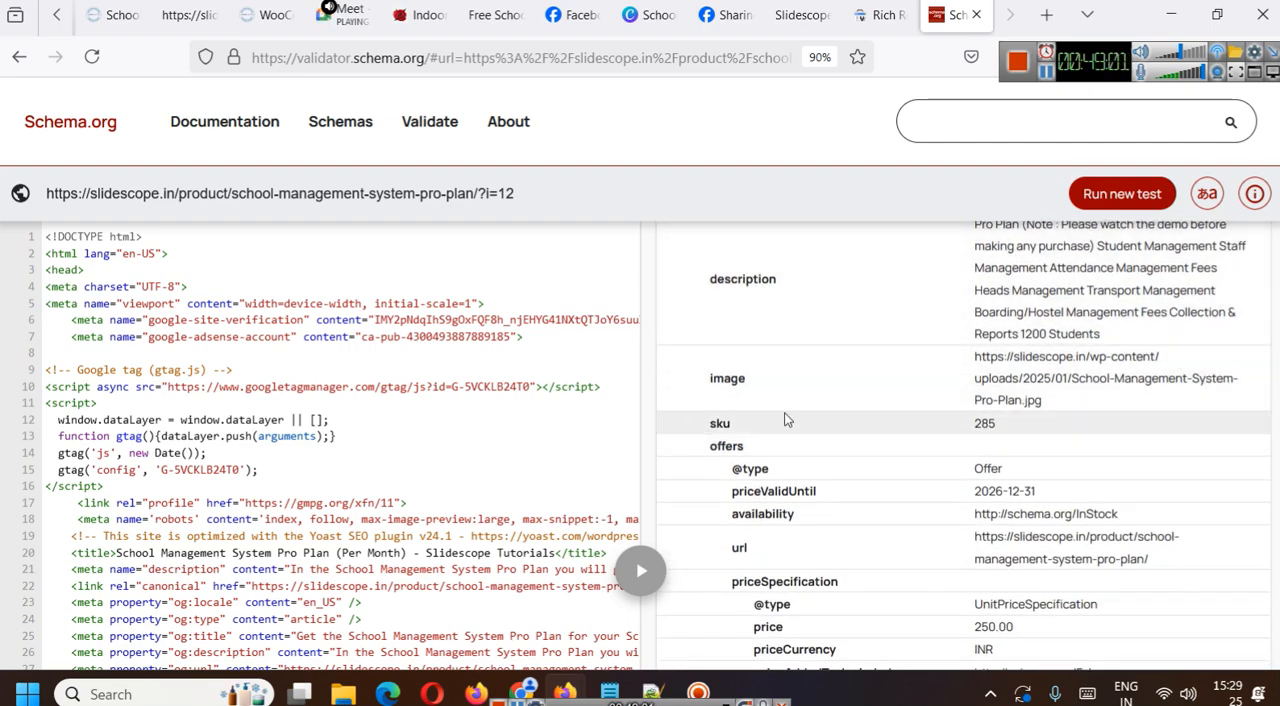
scroll(1070, 445, down, 2)
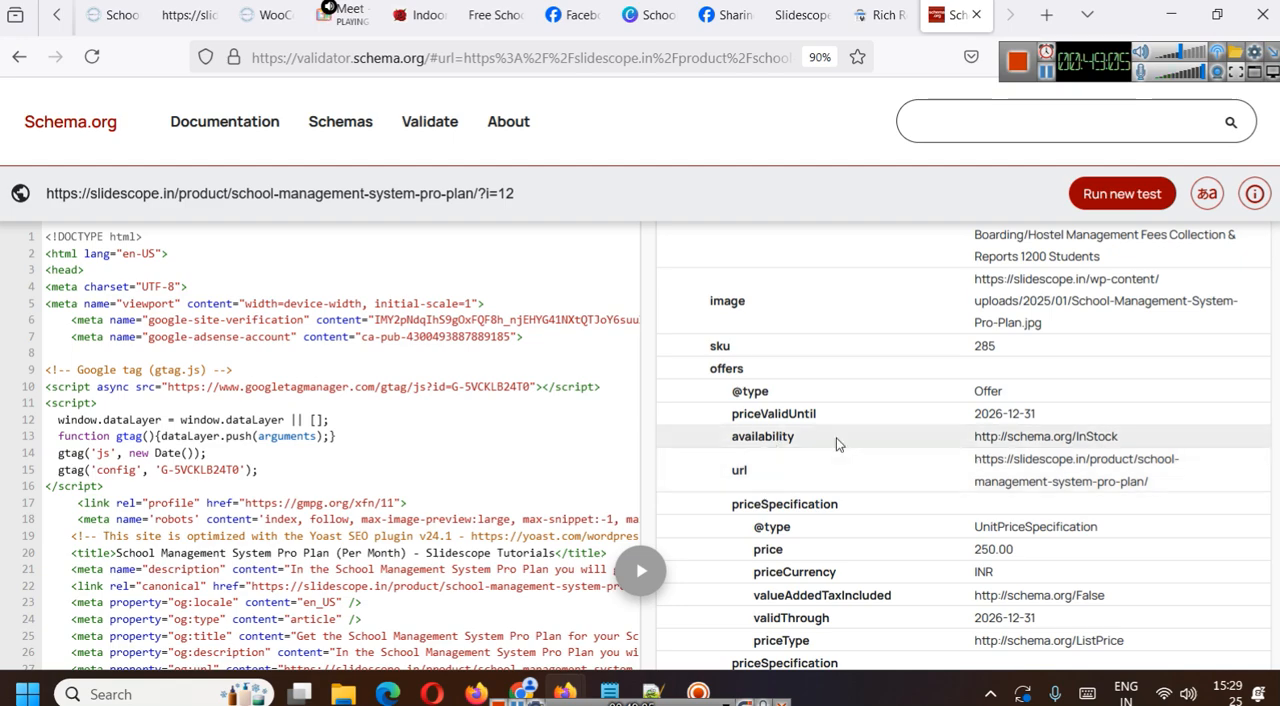
scroll(1100, 440, down, 4)
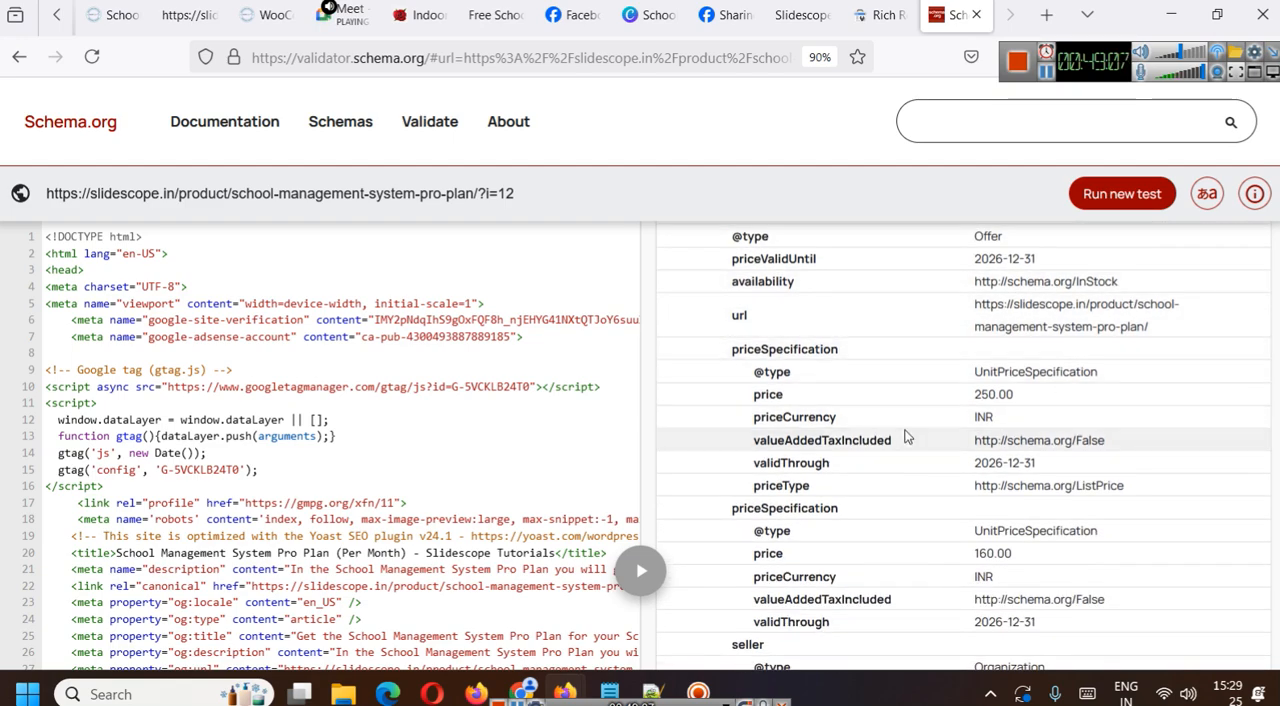
- Locate the first priceSpecification's priceCurrency in the page source and review the remaining price and seller properties
drag(735, 401, 710, 426)
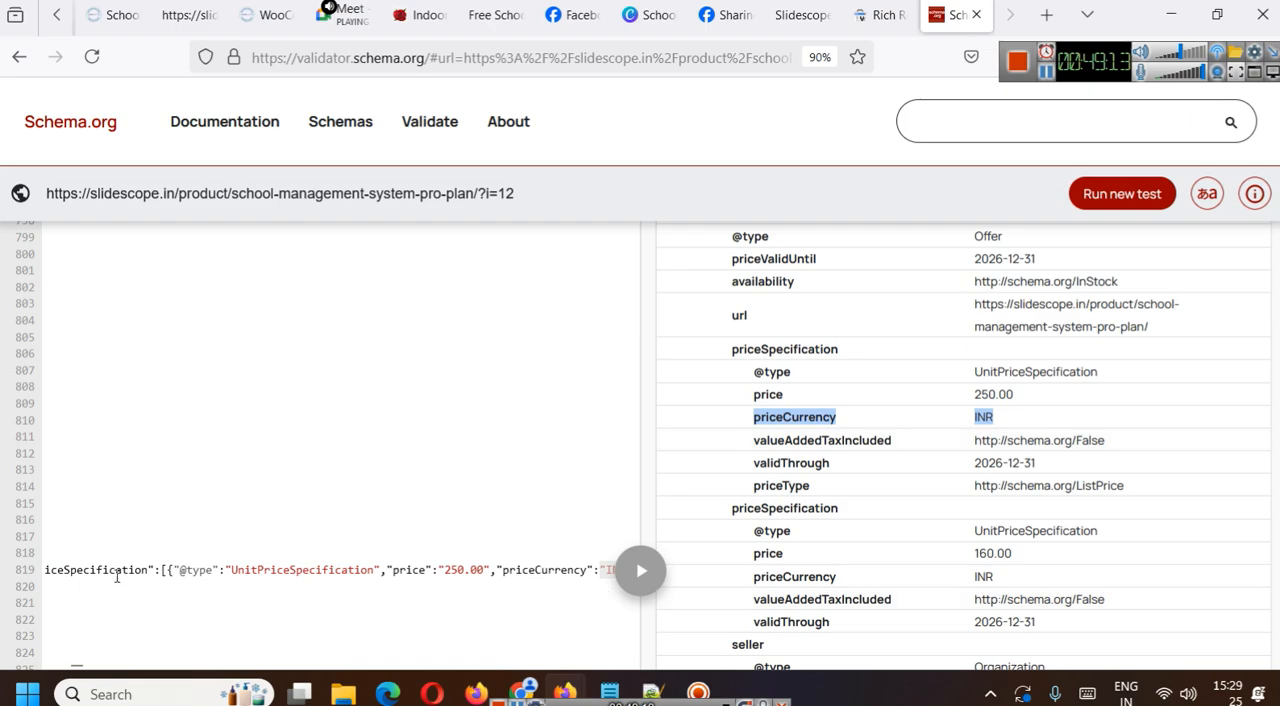
drag(170, 569, 100, 567)
scroll(1125, 470, down, 1)
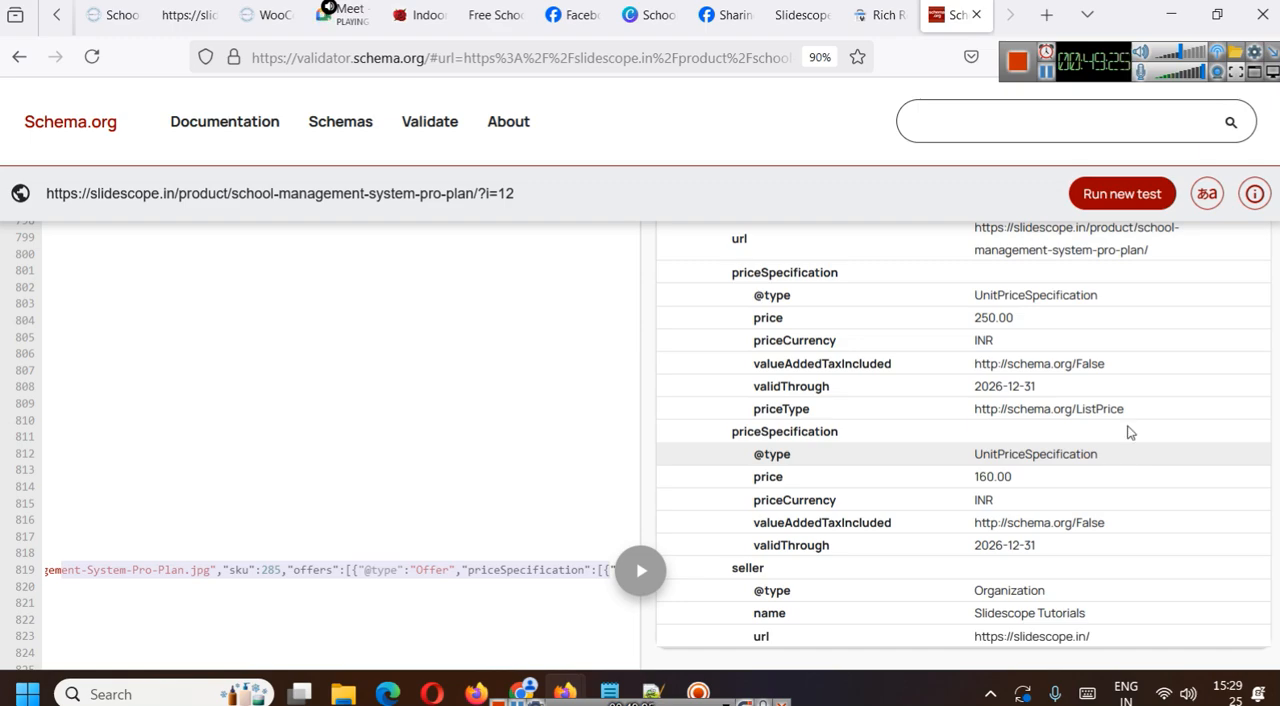
- Switch to the Slidescope Meta Tags Generator, load its schemagenv2.php page and reduce the page zoom to 90%
click(816, 15)
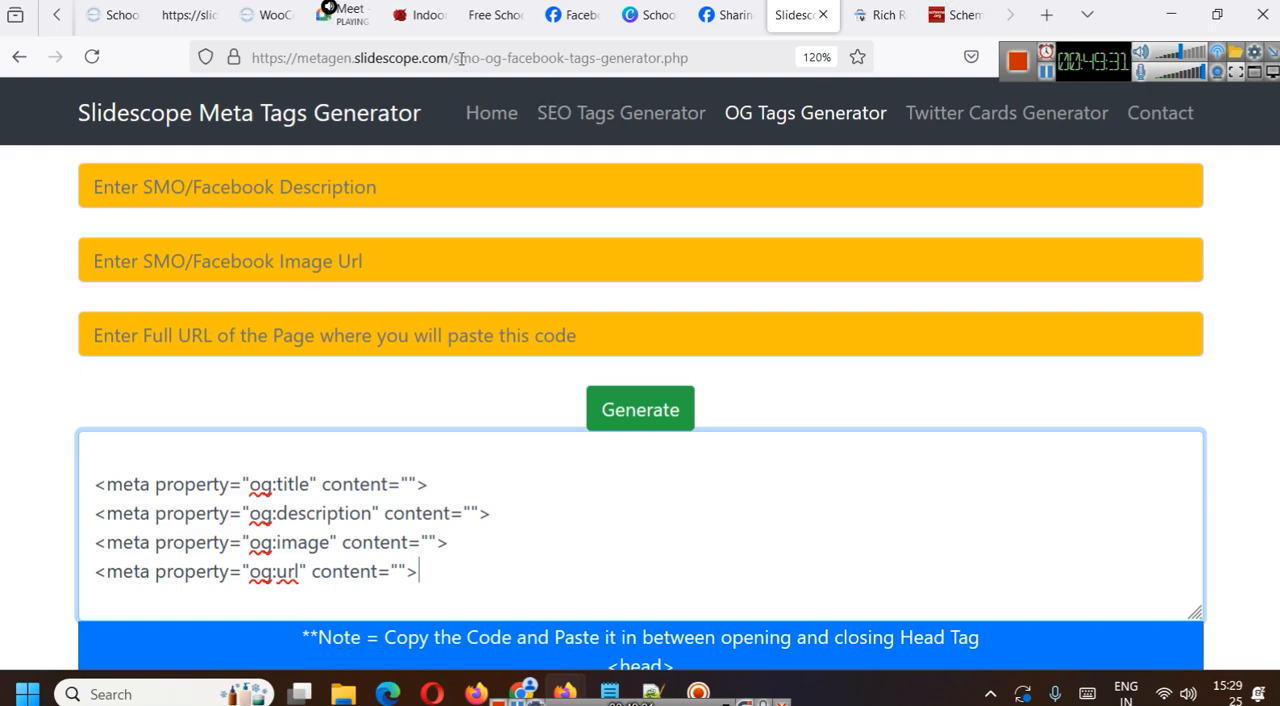
drag(457, 58, 690, 58)
key(BackSpace)
text(sc)
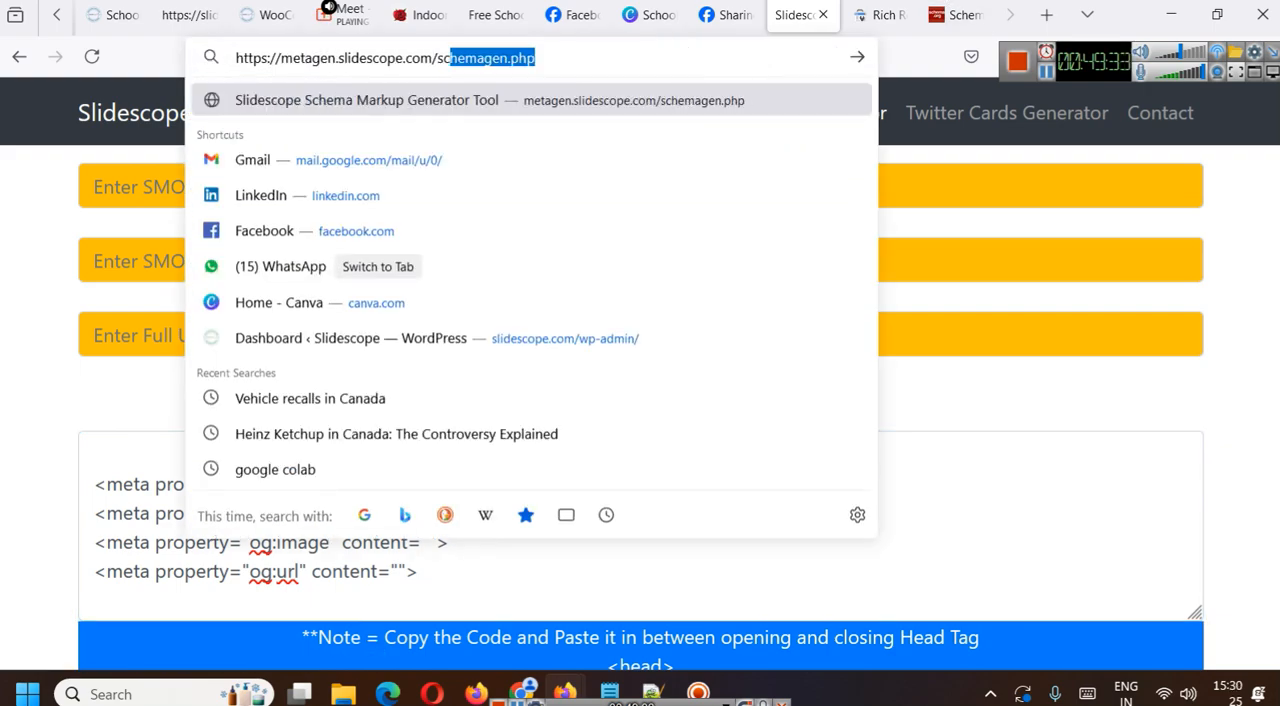
key(Down)
key(Return)
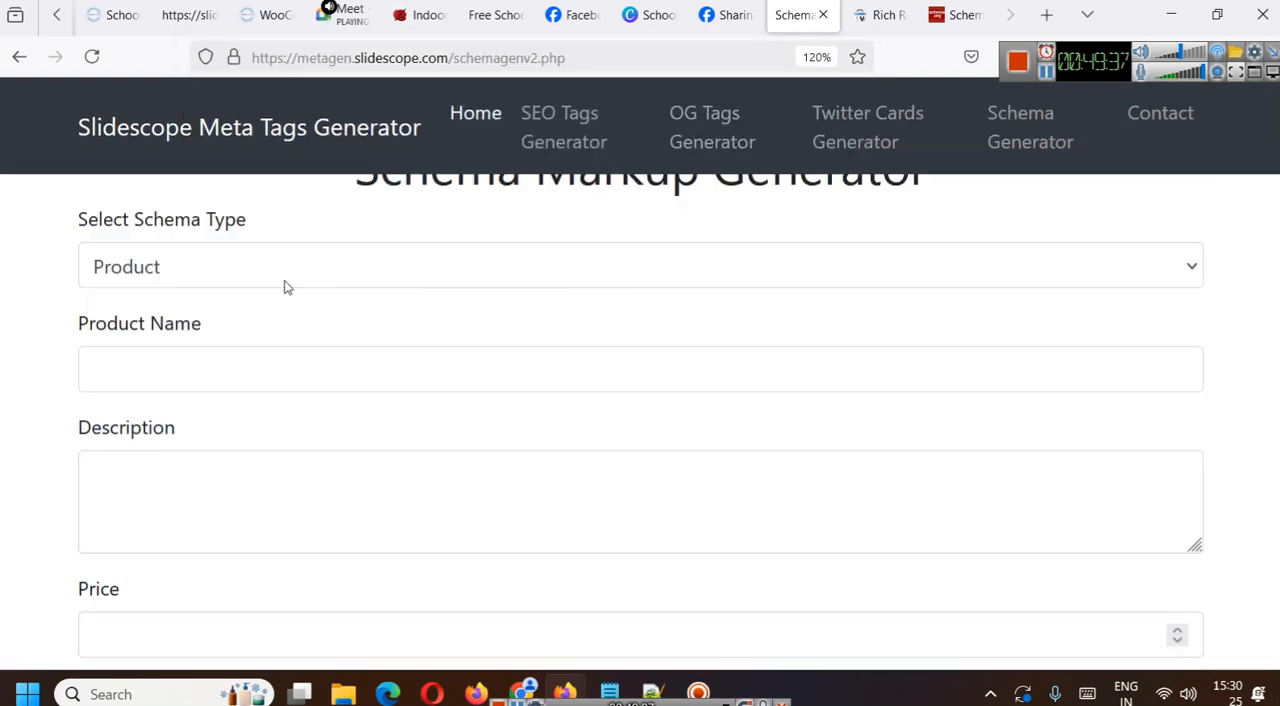
key(ctrl+minus)
key(ctrl+minus)
key(ctrl+minus)
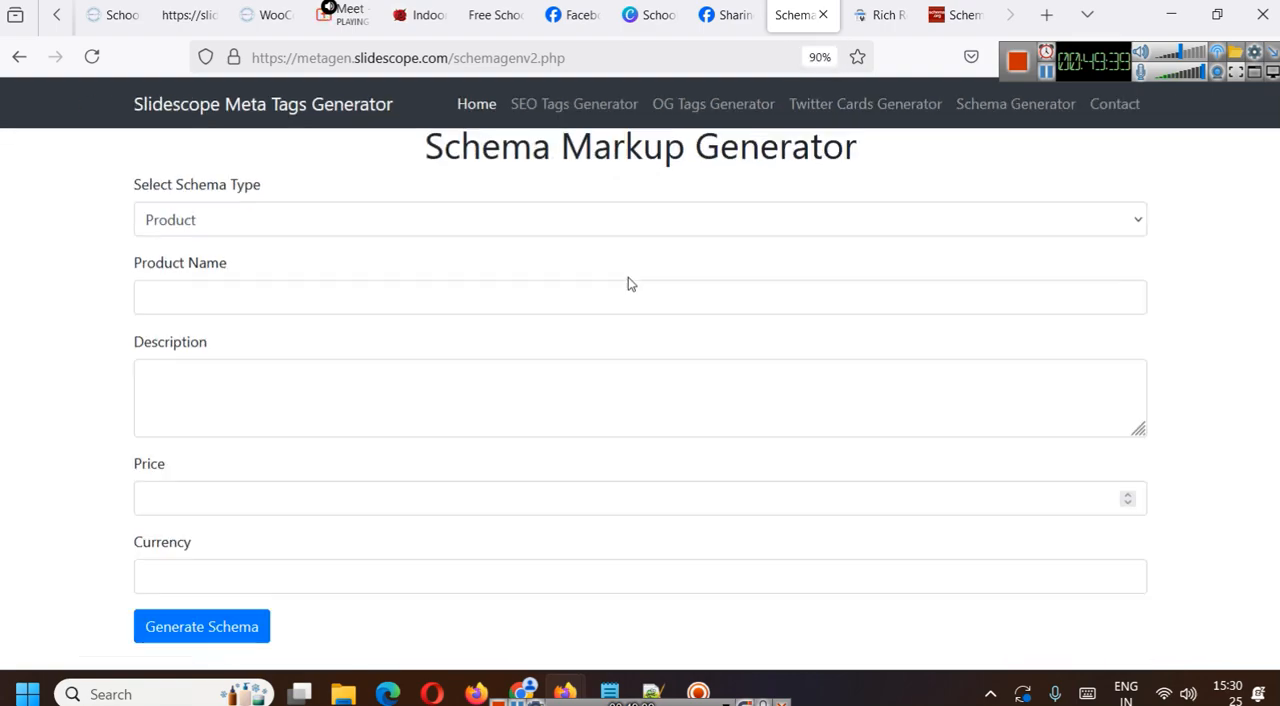
- Fill in the Product schema with name "SMS 1", description "fffdsfds", price 12 and currency "IN"
click(258, 222)
click(260, 224)
click(286, 298)
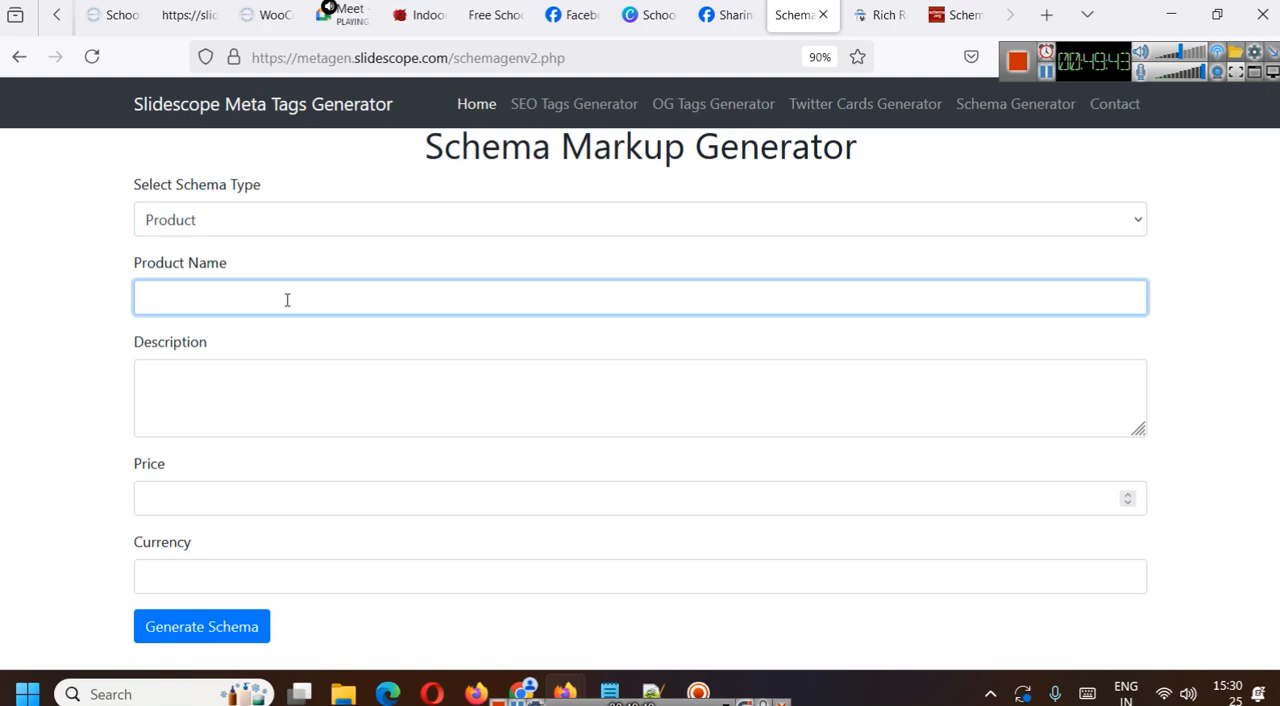
text(SMS 1)
click(310, 371)
text(fffdsfds)
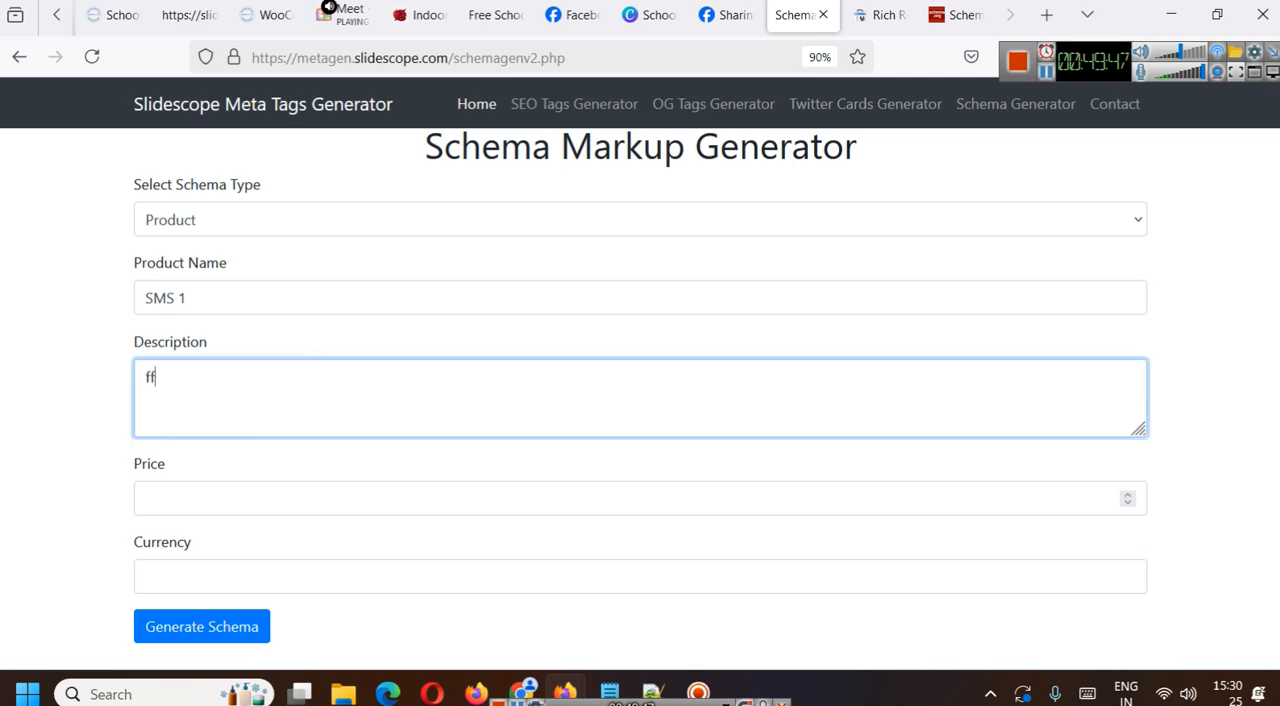
click(244, 504)
text(12)
click(248, 580)
text(I)
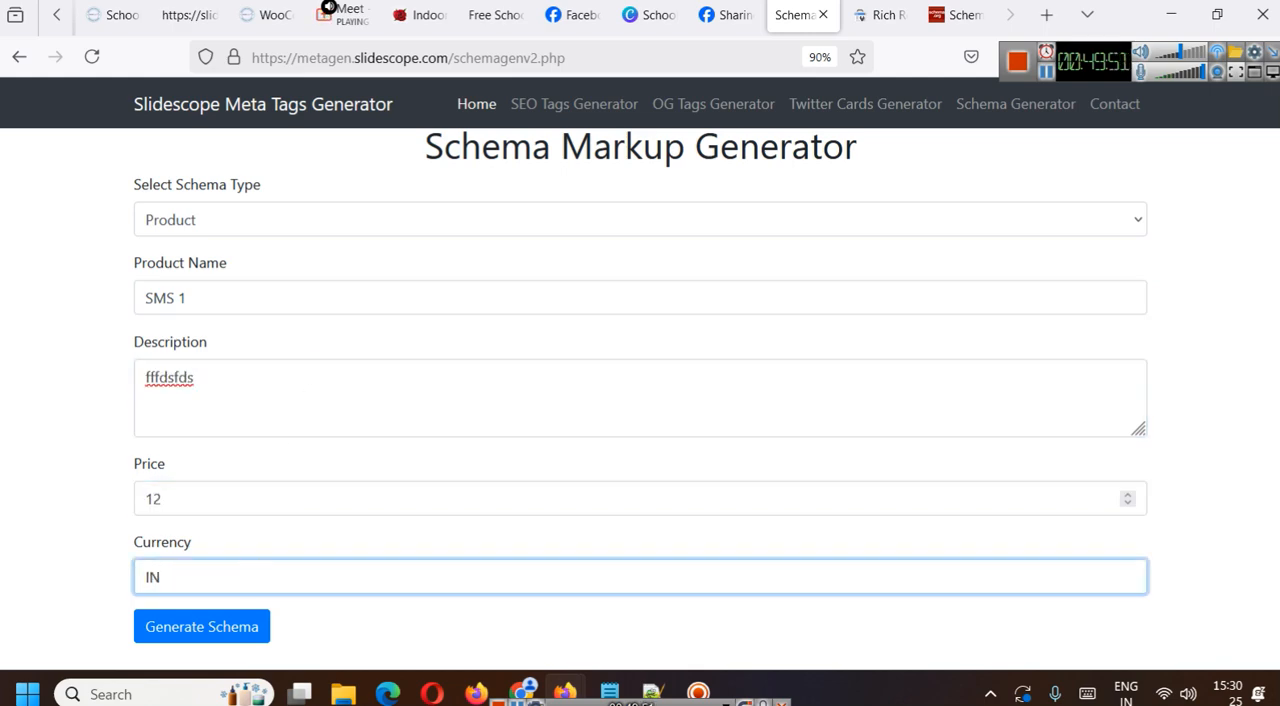
text(N)
- Generate the Product schema markup and review the resulting JSON code
scroll(274, 560, down, 1)
click(251, 531)
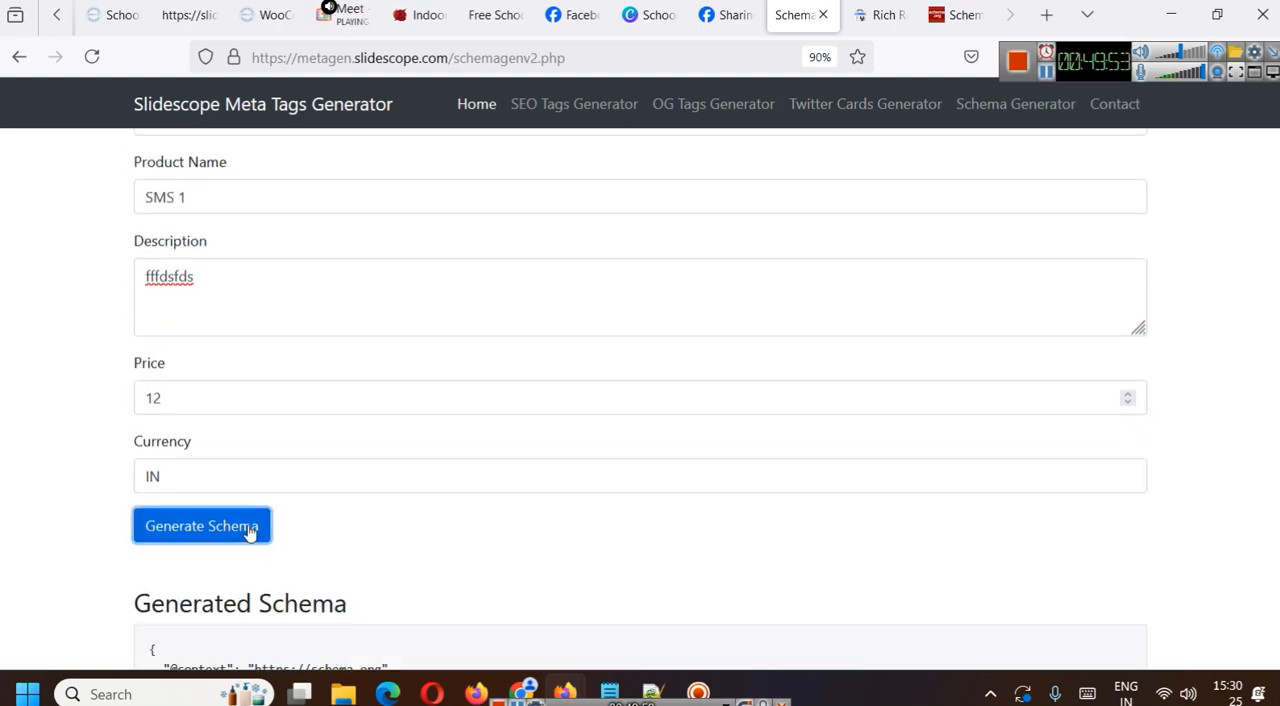
scroll(352, 502, down, 2)
drag(206, 640, 128, 489)
click(347, 563)
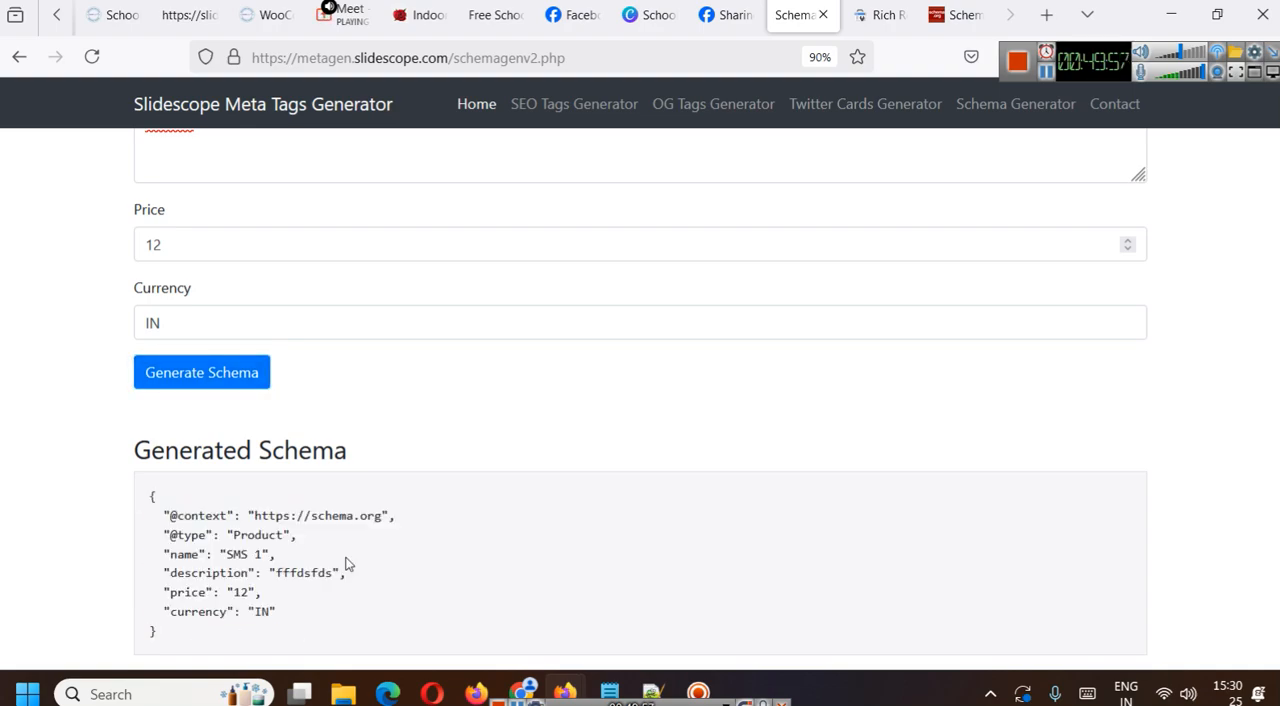
- Close the schema generator, return the Schema.org validator to its detected list, and close it and the Rich Results Test
click(822, 16)
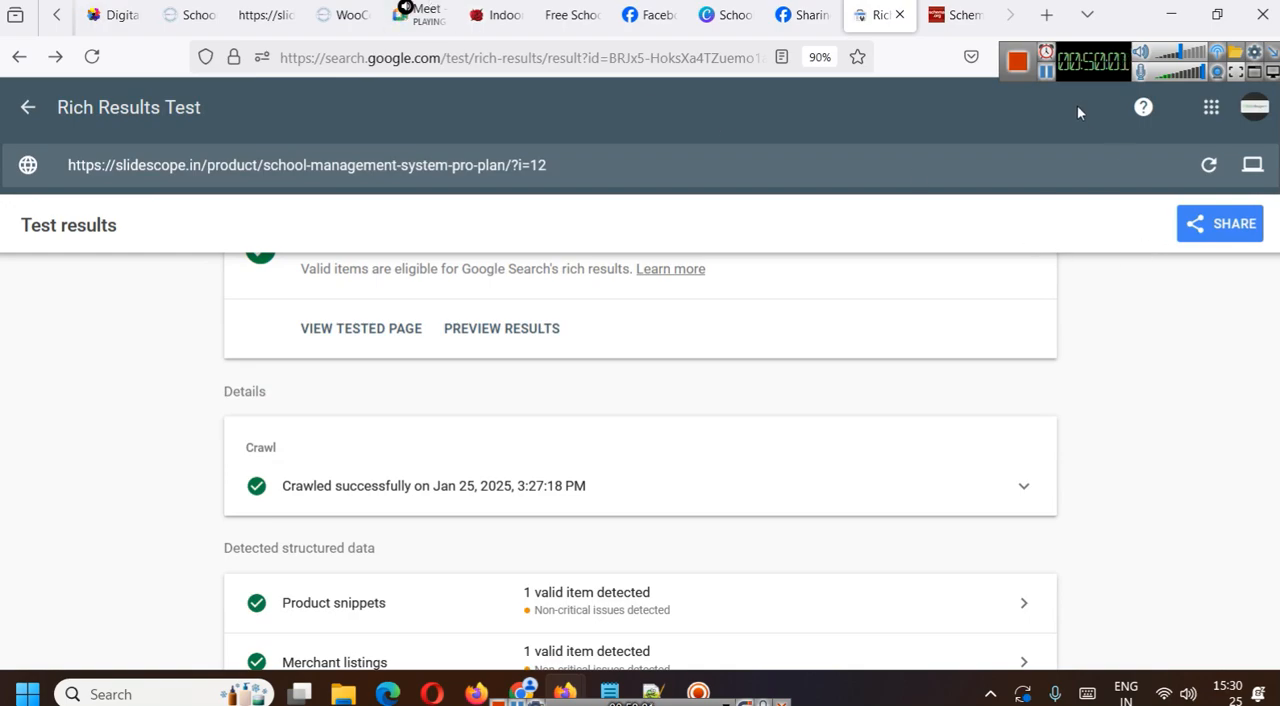
click(955, 15)
scroll(737, 300, up, 10)
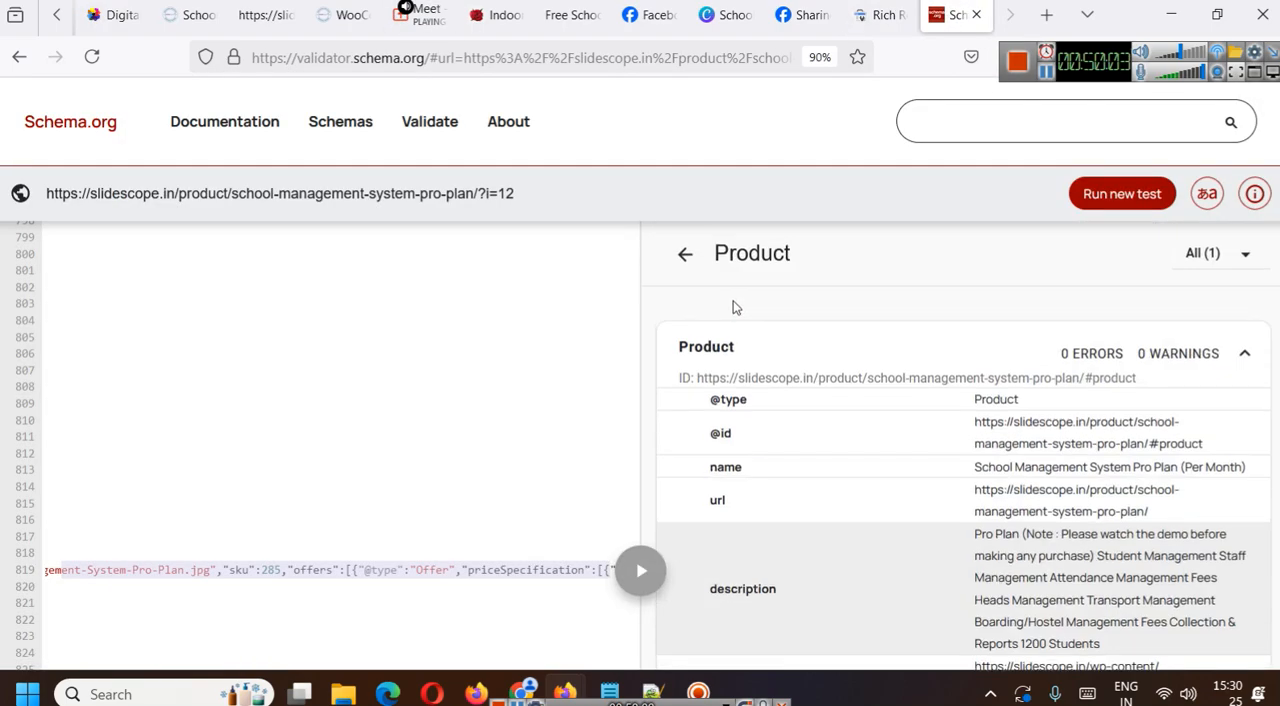
click(685, 254)
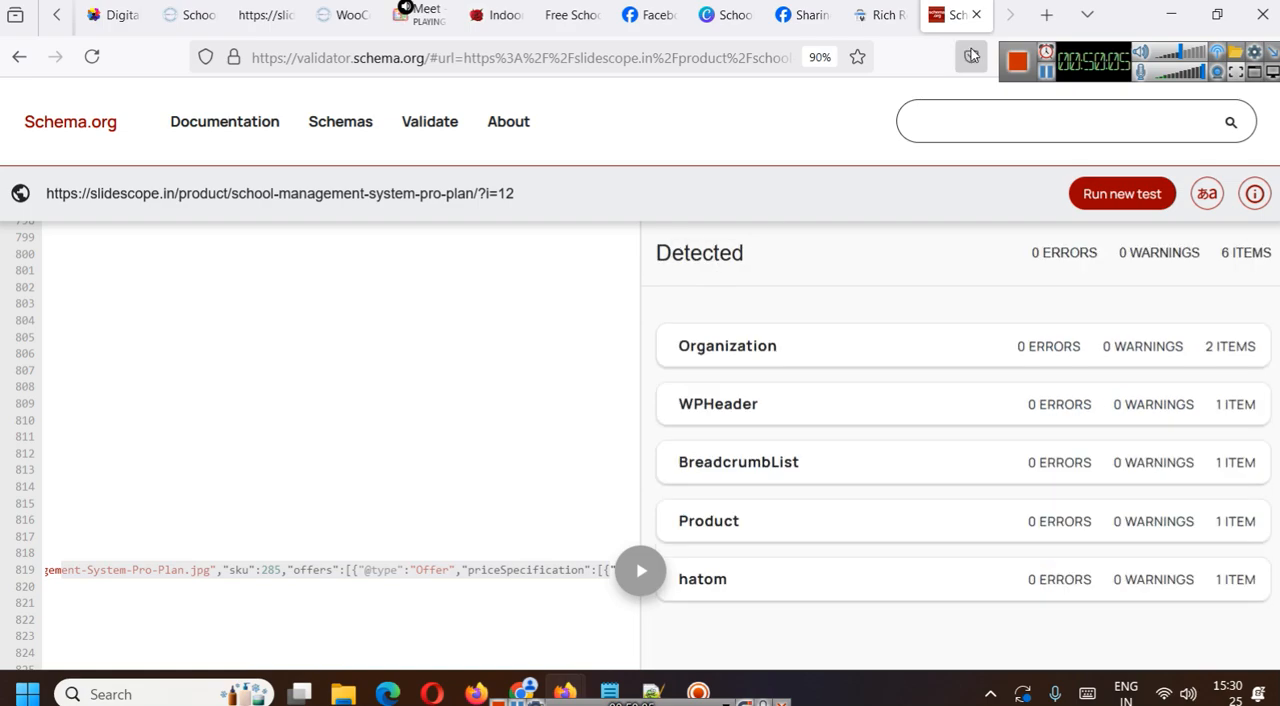
click(978, 14)
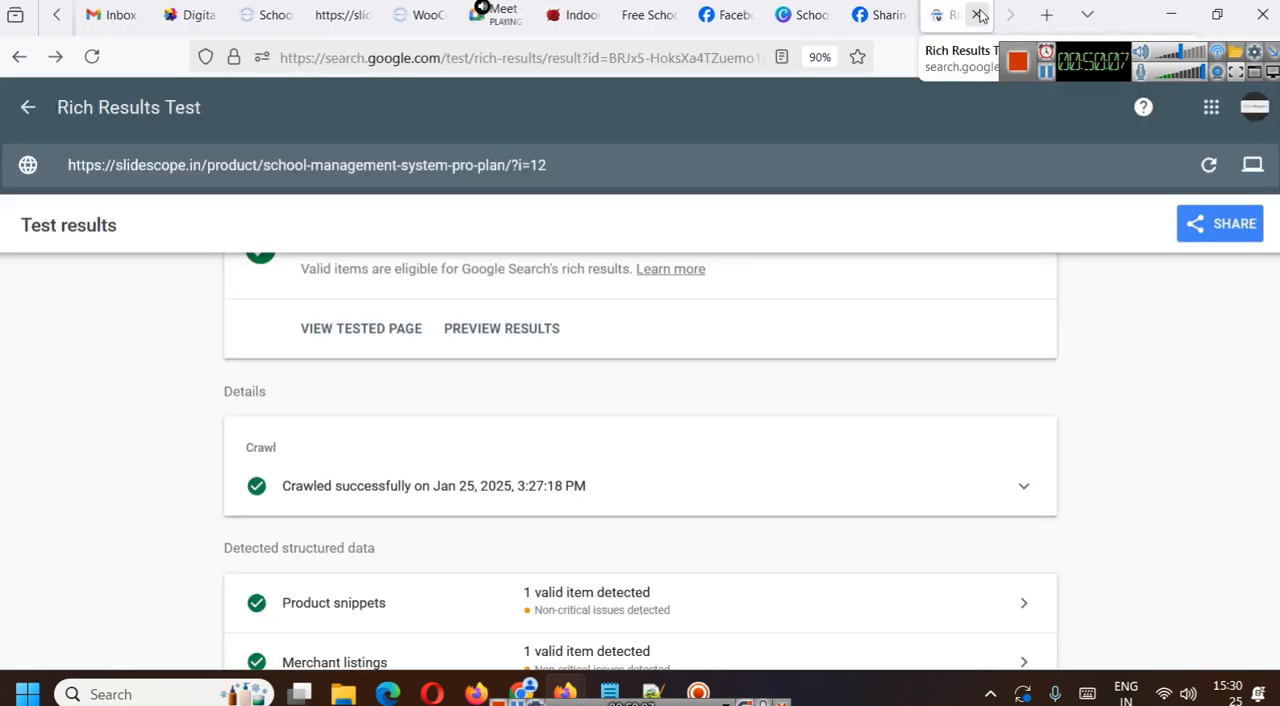
click(978, 14)
- Return to the Pro Plan product page and review its image, price and feature list
click(325, 14)
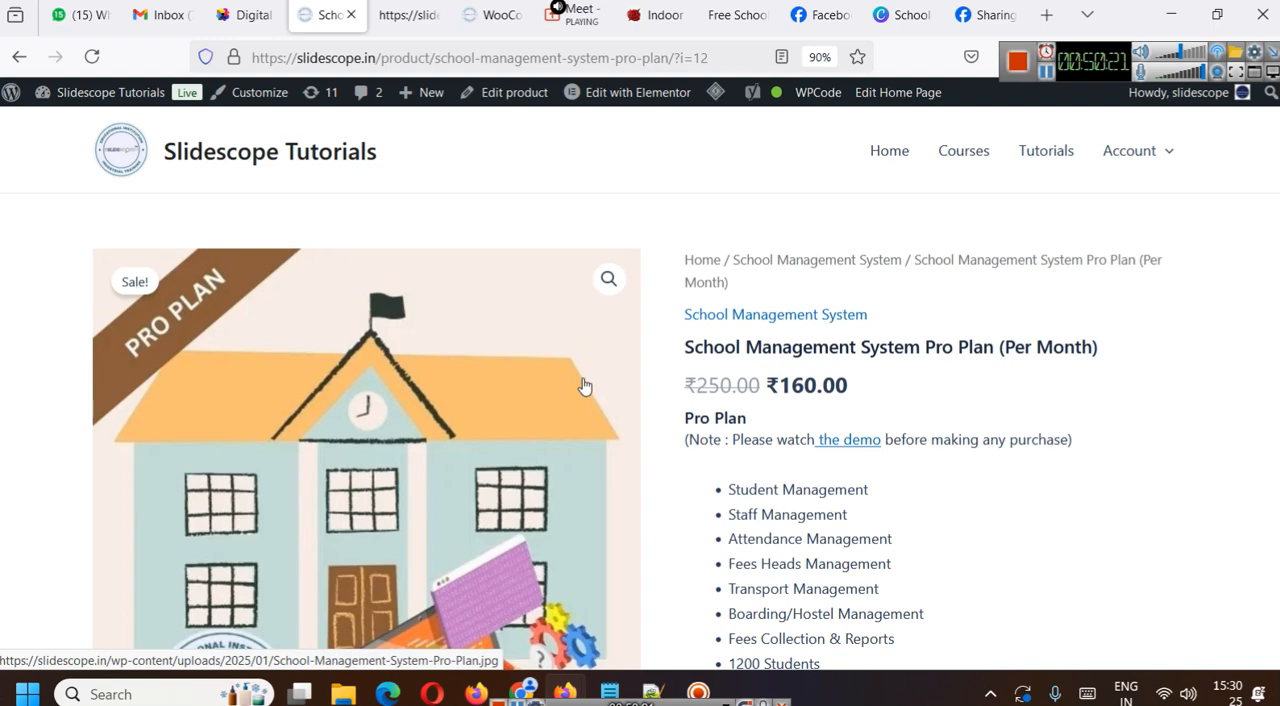
scroll(575, 375, down, 3)
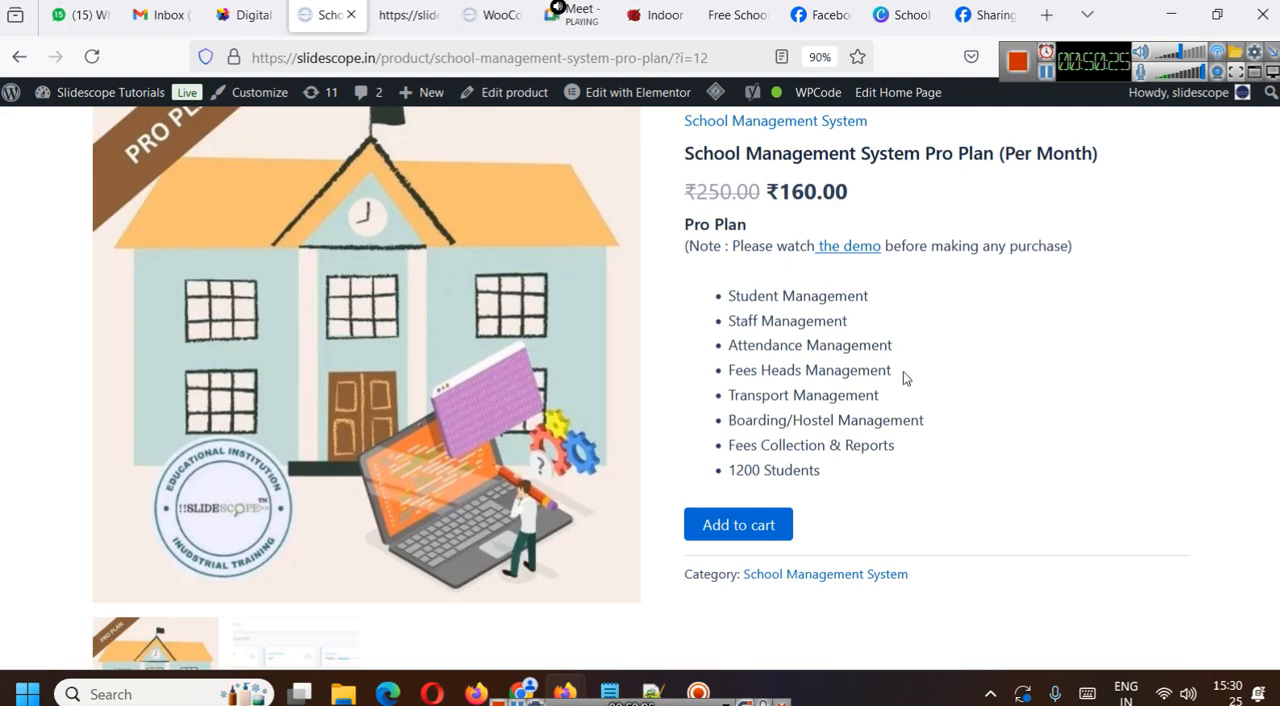
scroll(909, 376, up, 3)
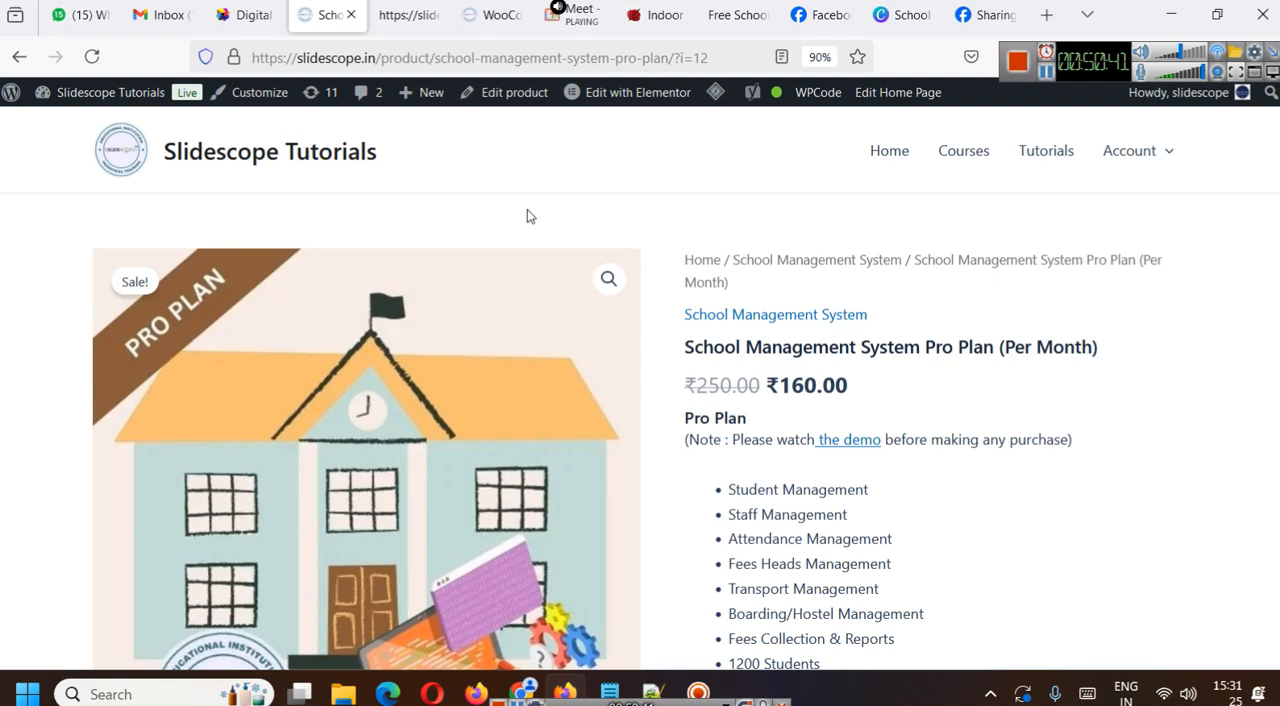
- Open the site's WordPress admin dashboard and look through its navigation menu
click(45, 123)
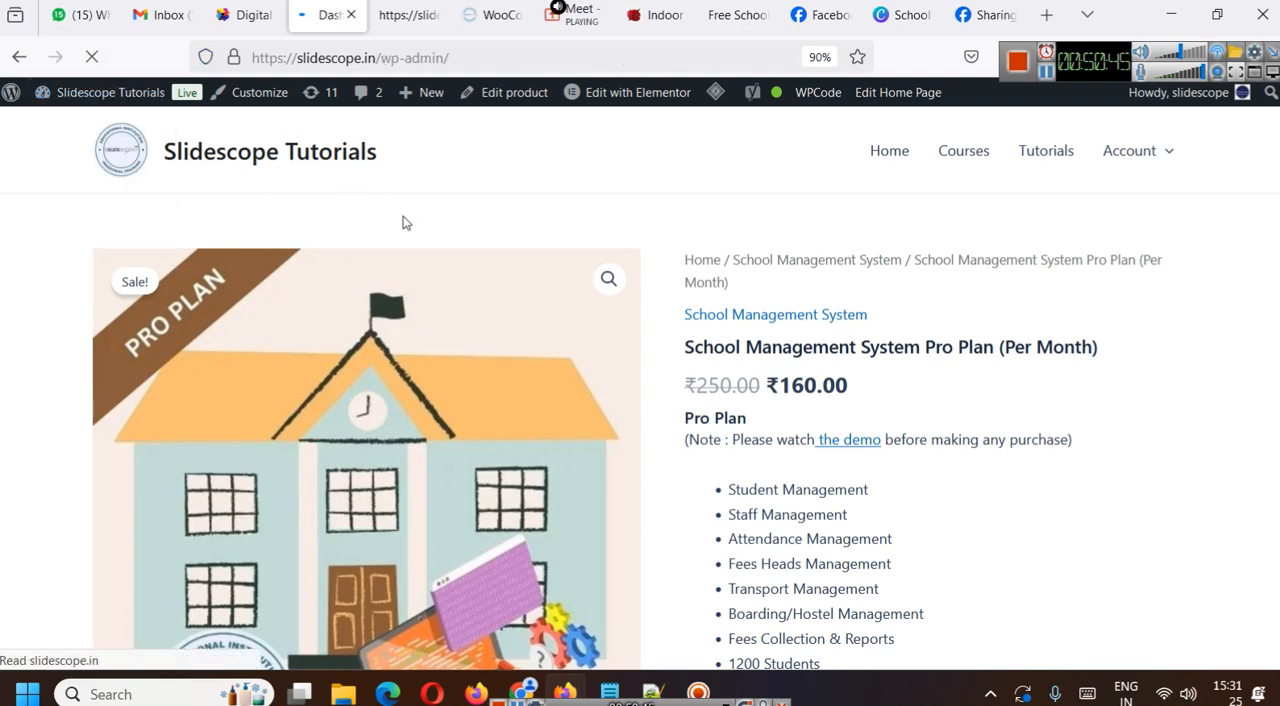
scroll(80, 495, down, 4)
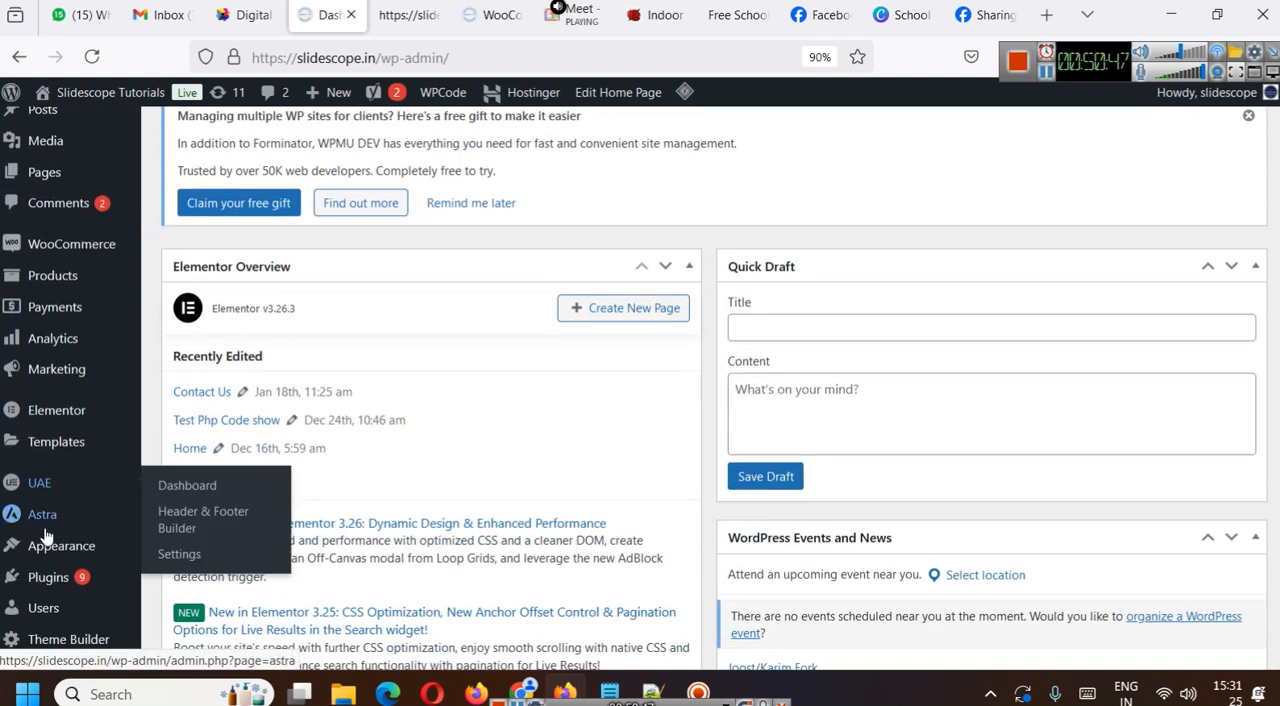
scroll(680, 465, up, 4)
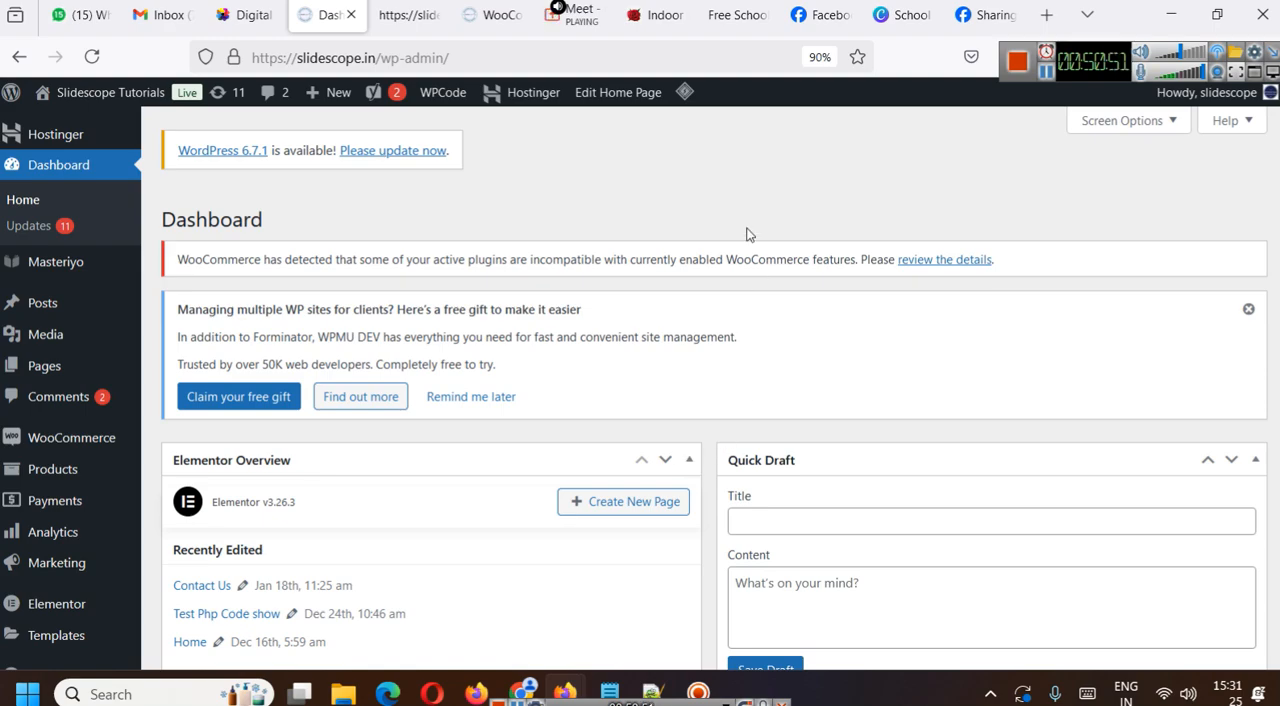
- Close the extra slidescope.in page beside the dashboard and the Facebook Sharing Debugger page
click(408, 10)
click(435, 14)
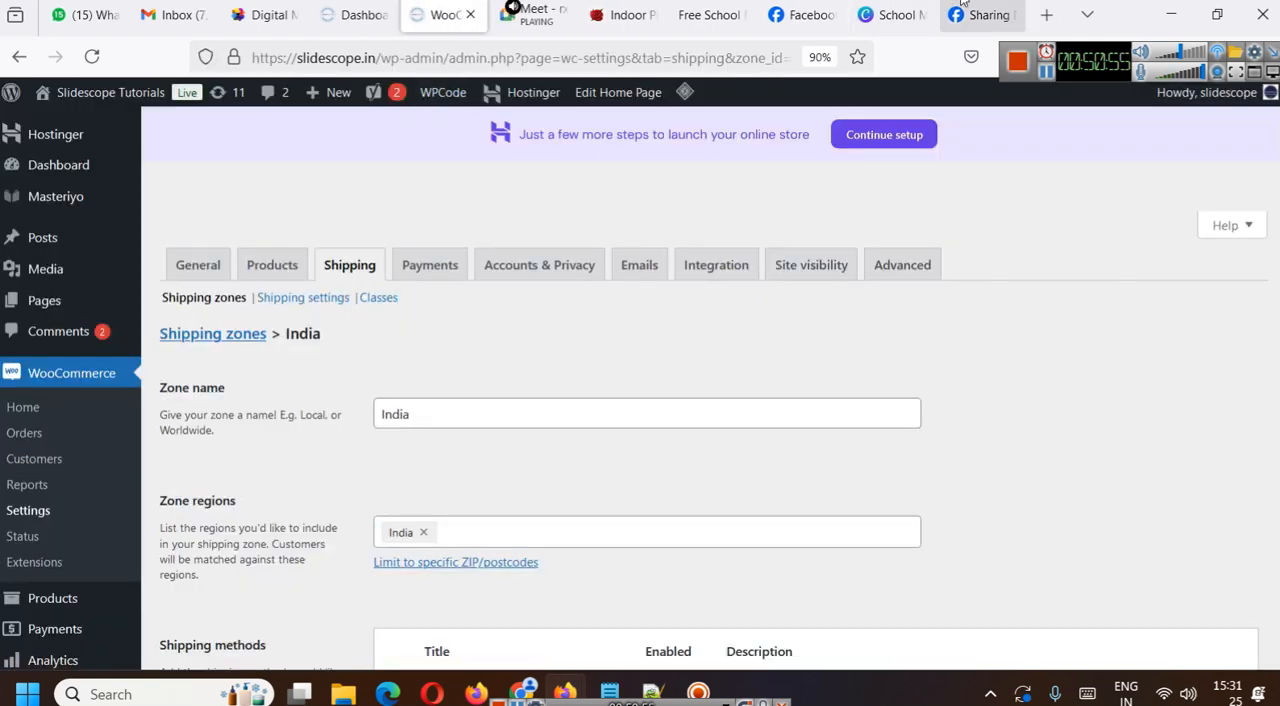
click(955, 6)
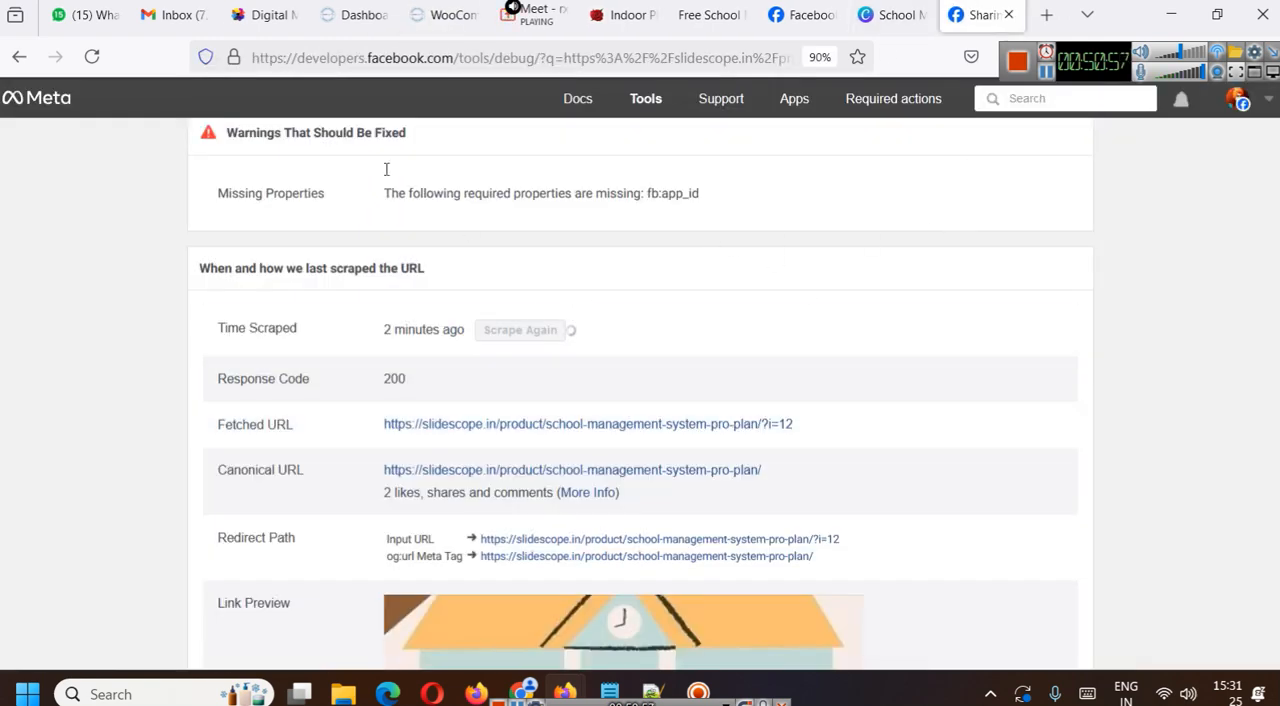
click(1008, 14)
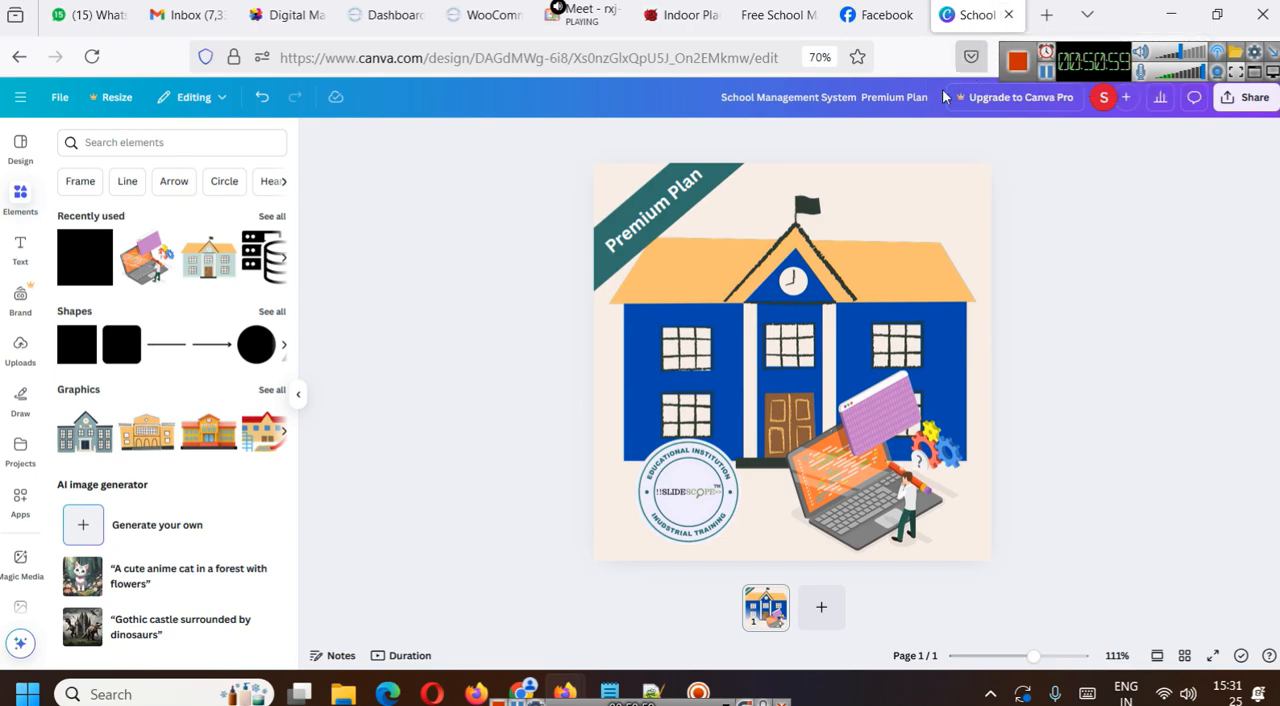
- Review the Pro Plan link preview in the Facebook page's post draft and close the post composer
click(880, 14)
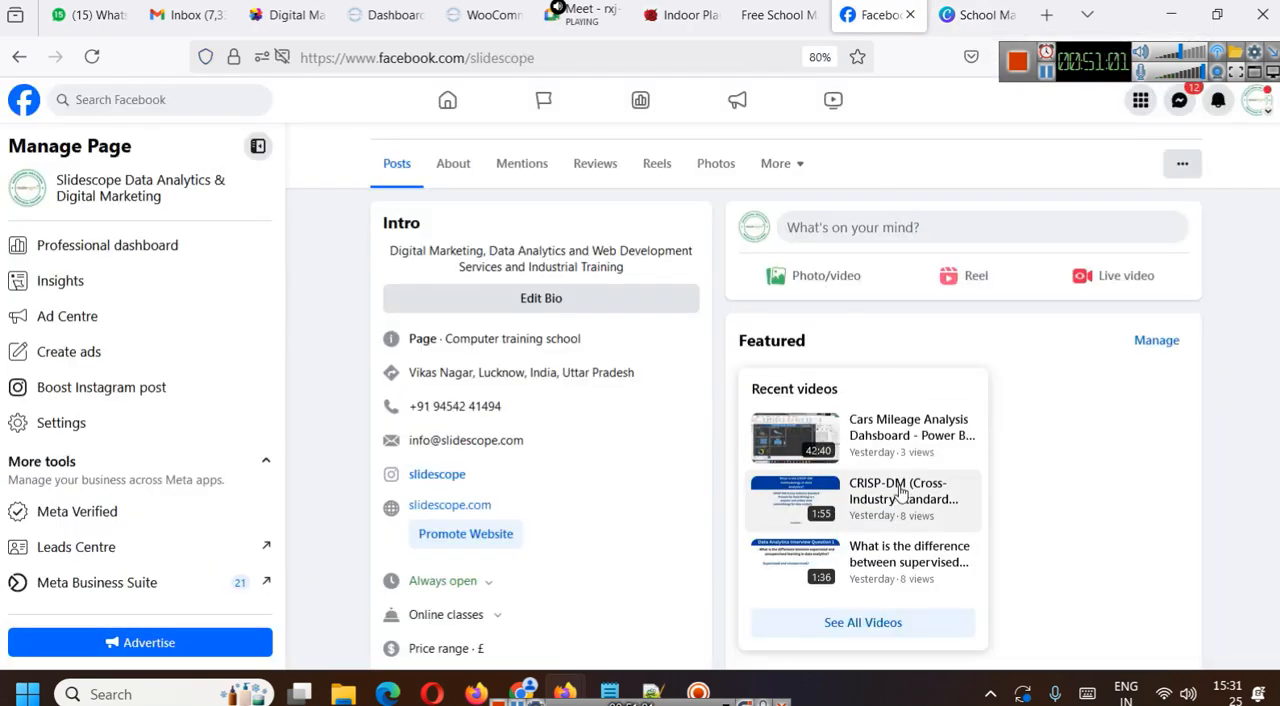
click(884, 226)
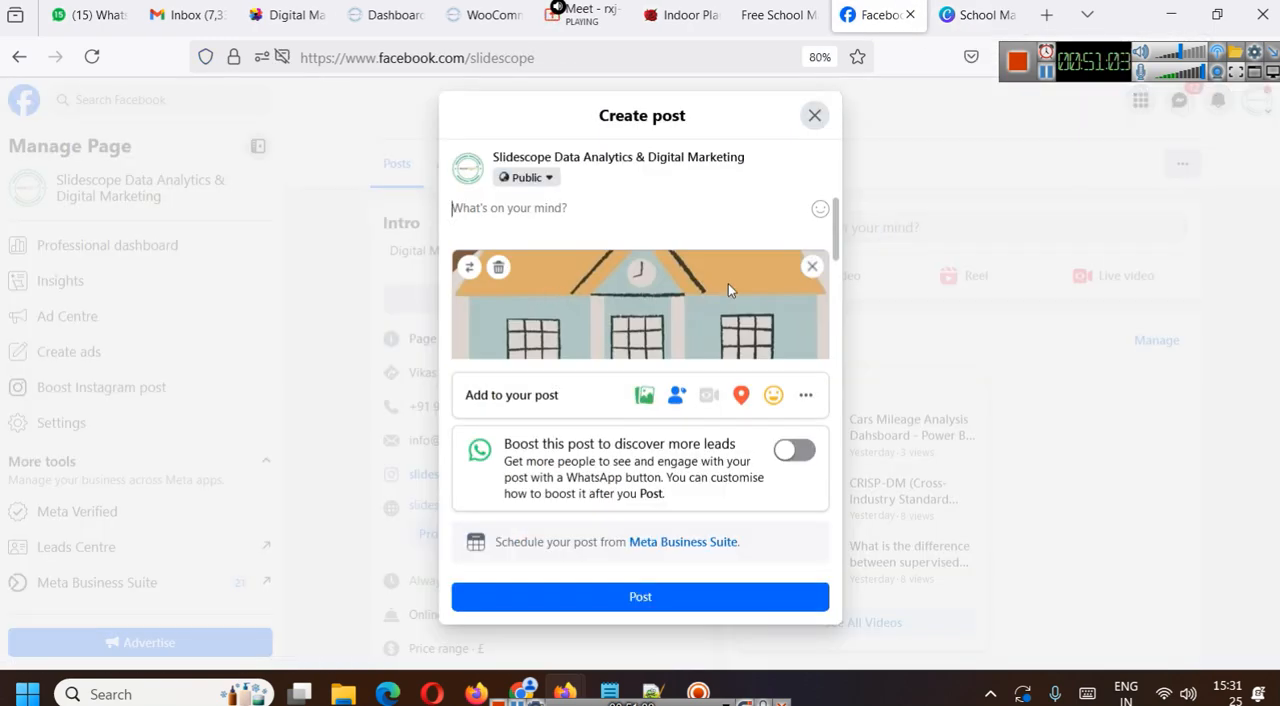
scroll(740, 300, down, 3)
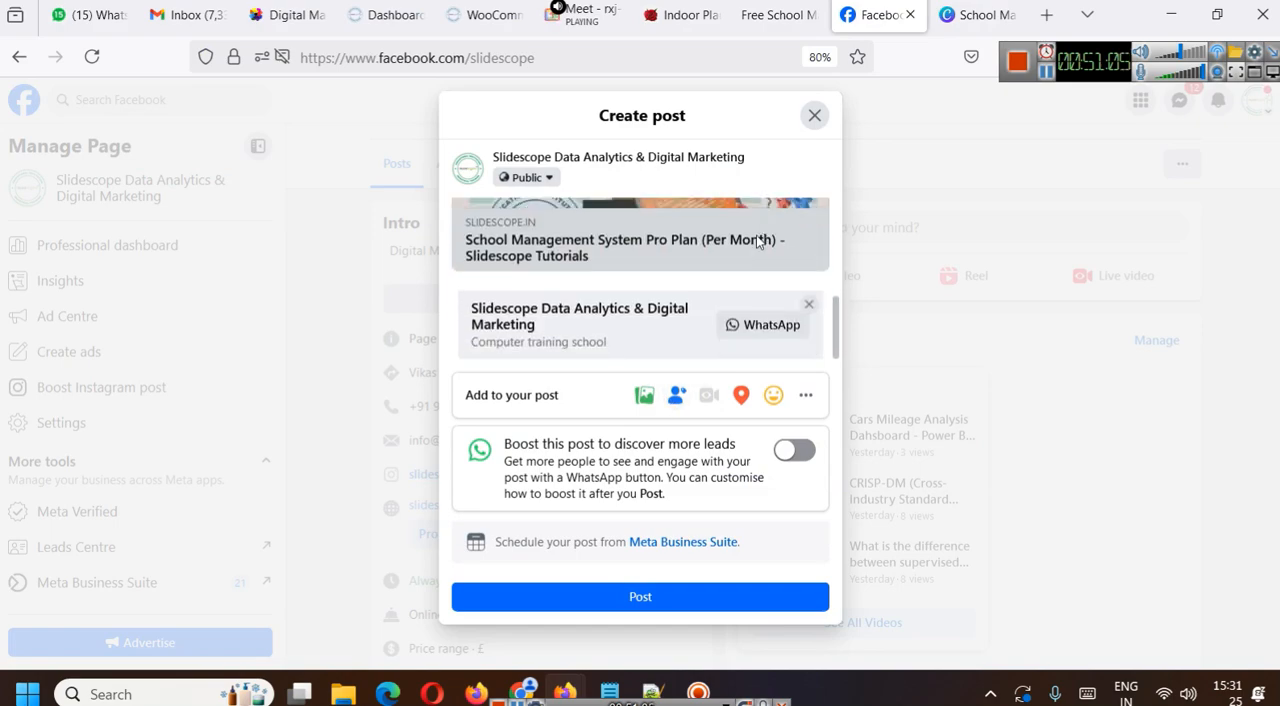
click(812, 117)
- Look through the Facebook page's recent posts and close the page
scroll(1131, 400, down, 5)
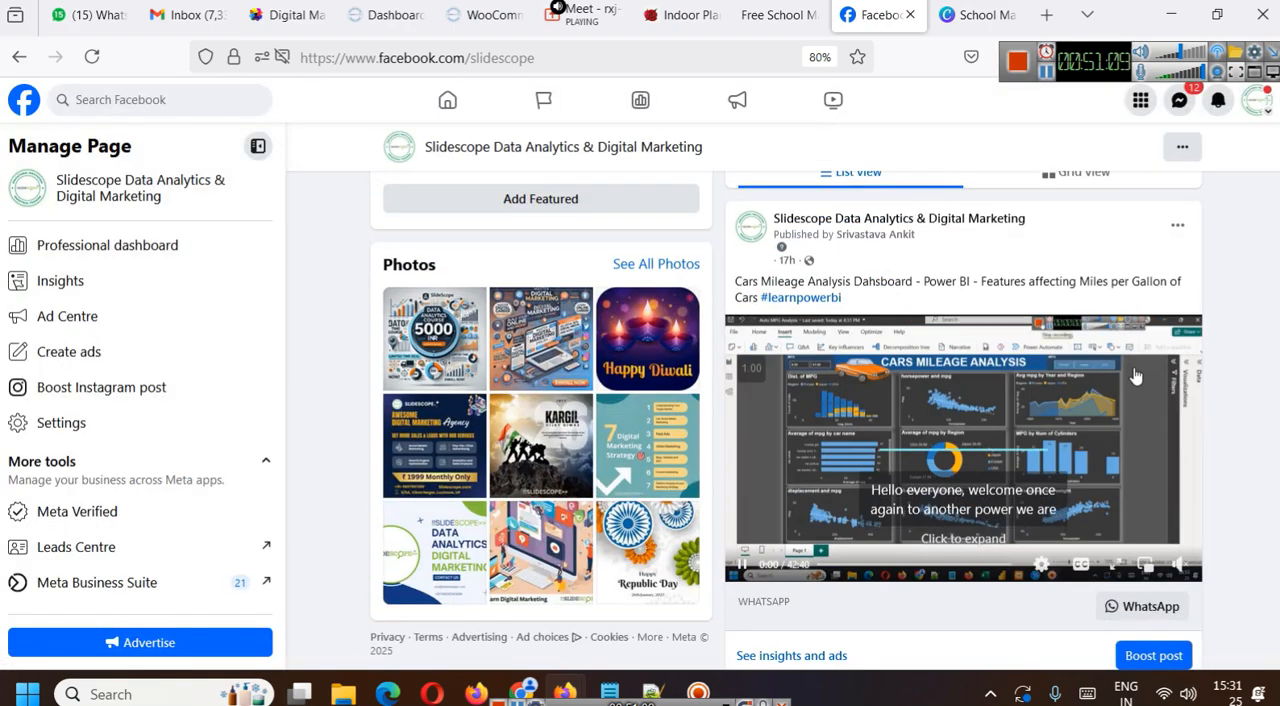
scroll(743, 297, up, 3)
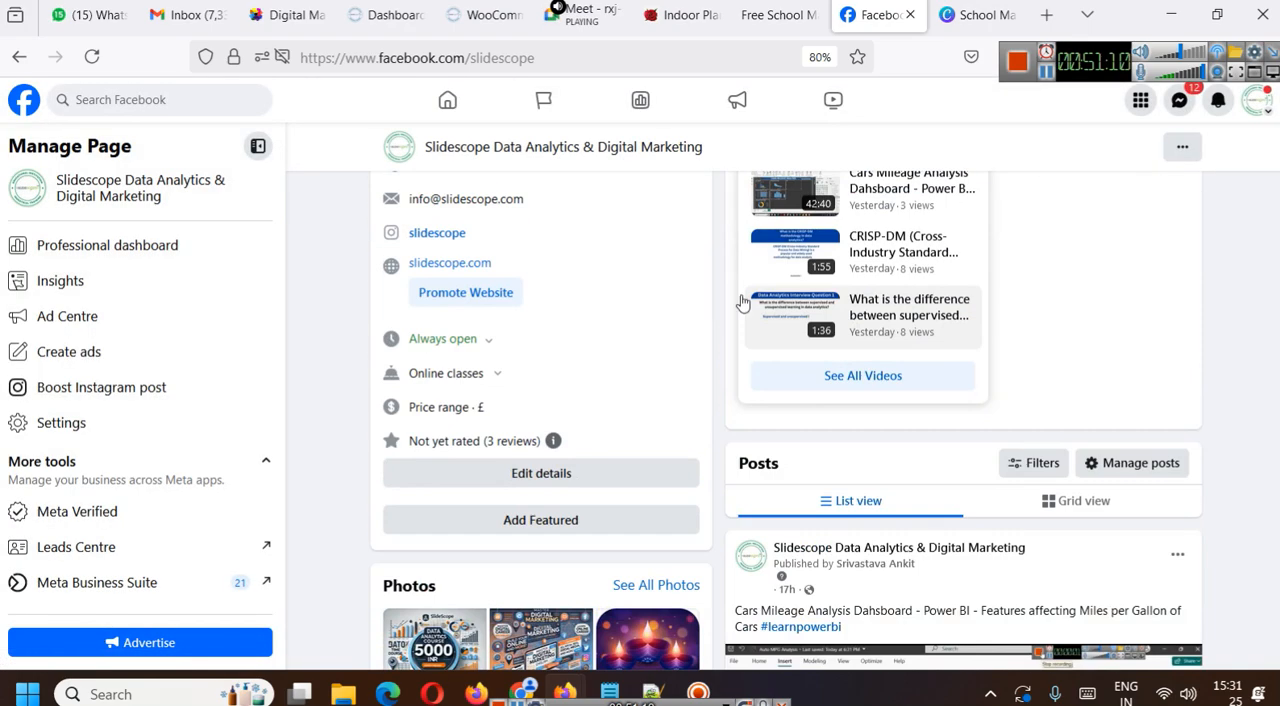
click(910, 14)
click(625, 416)
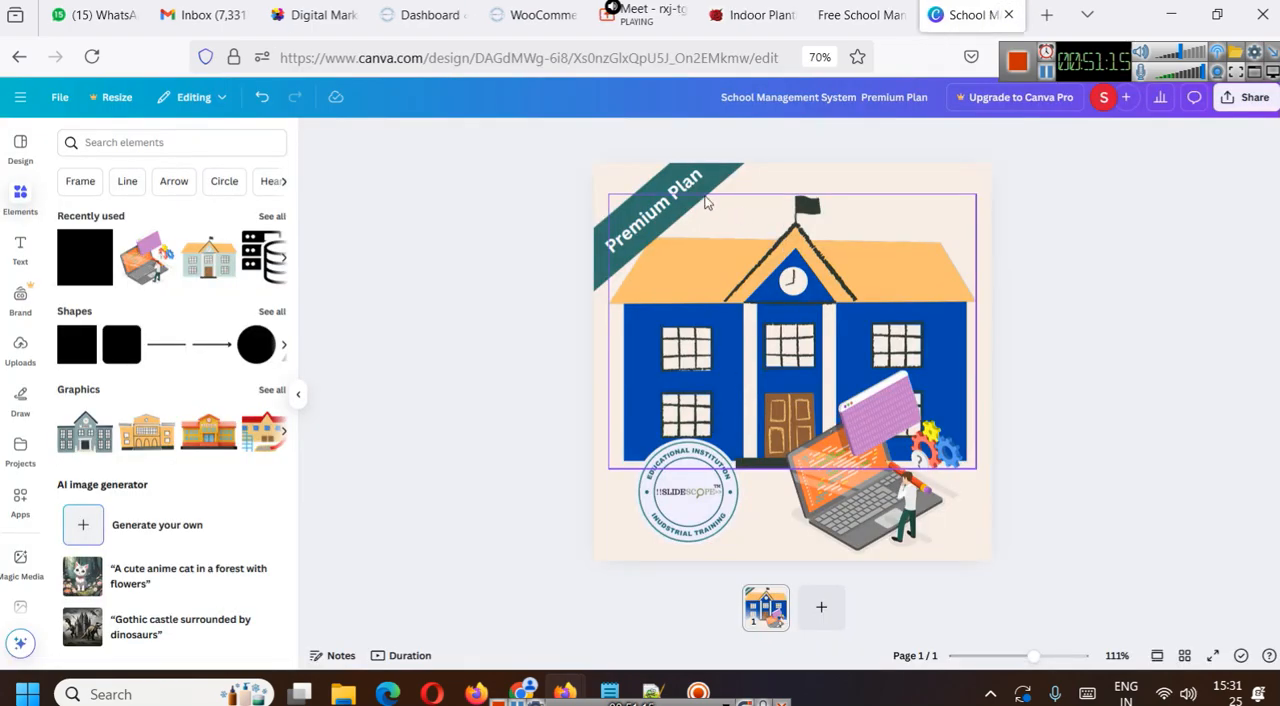
- Return to the site's WordPress admin, look over the WooCommerce shipping zone page and open the list of all posts
click(414, 6)
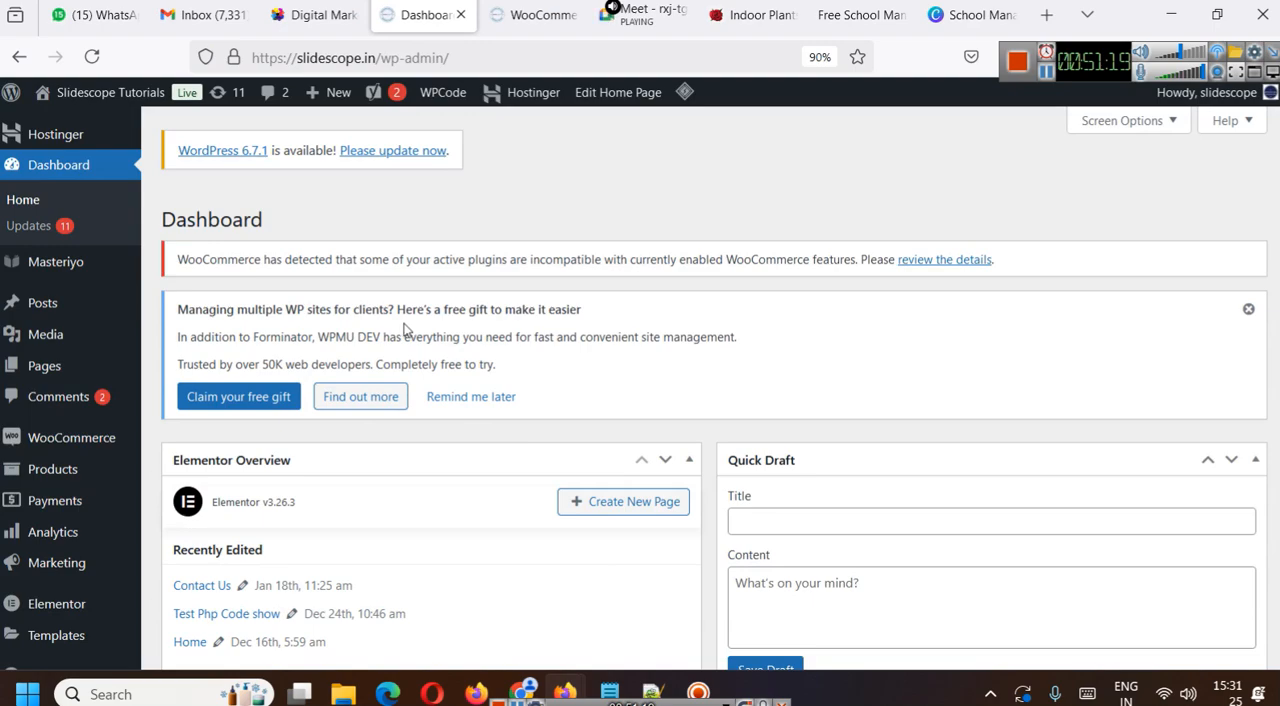
key(ctrl+Tab)
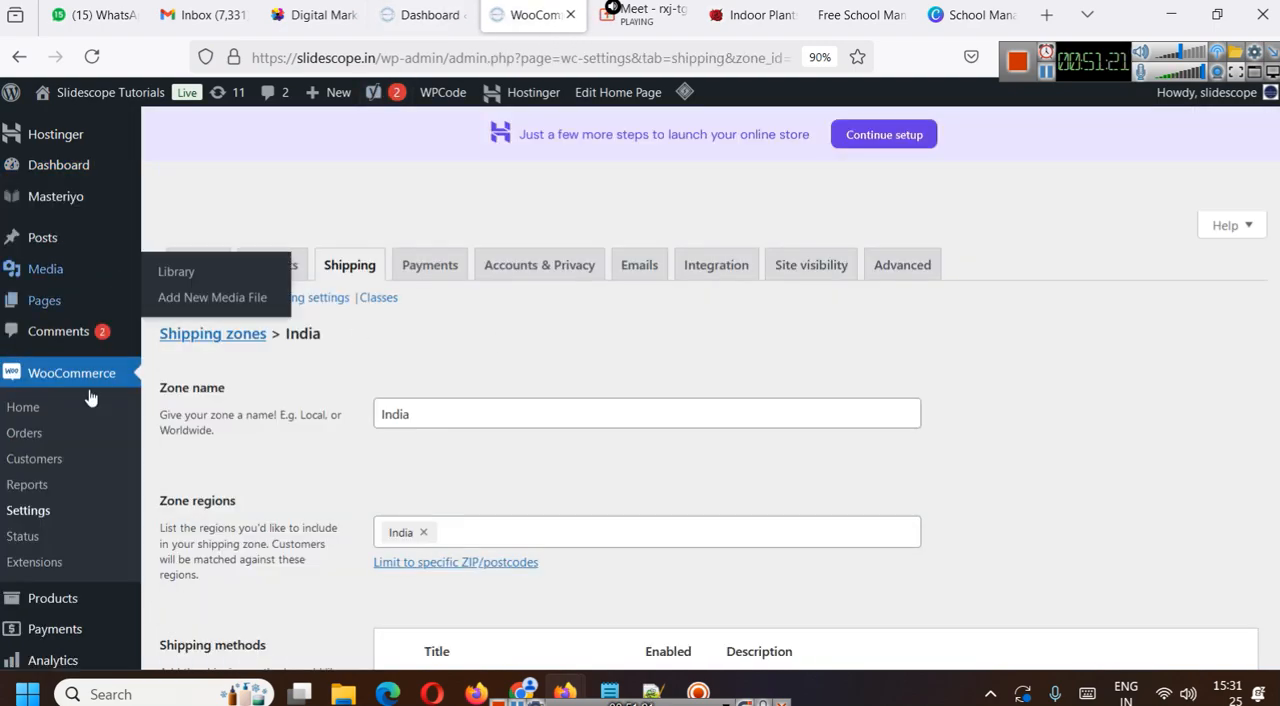
scroll(88, 477, down, 1)
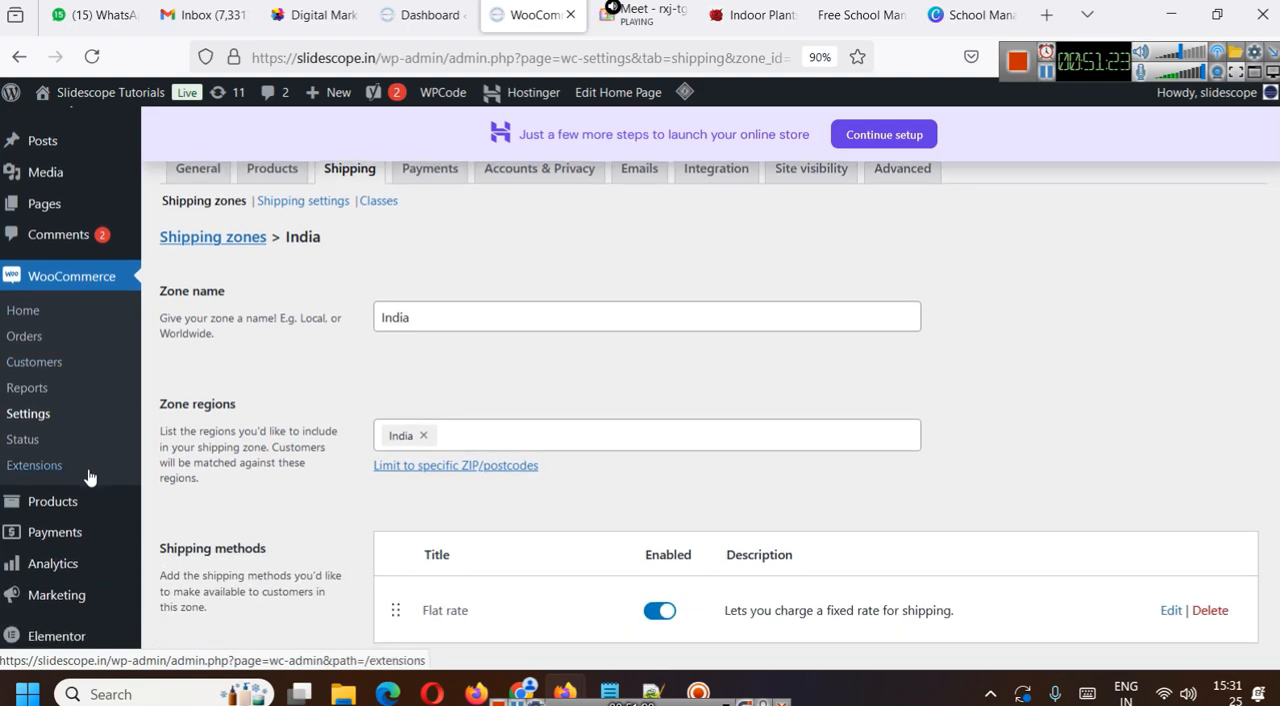
scroll(88, 477, up, 1)
click(60, 234)
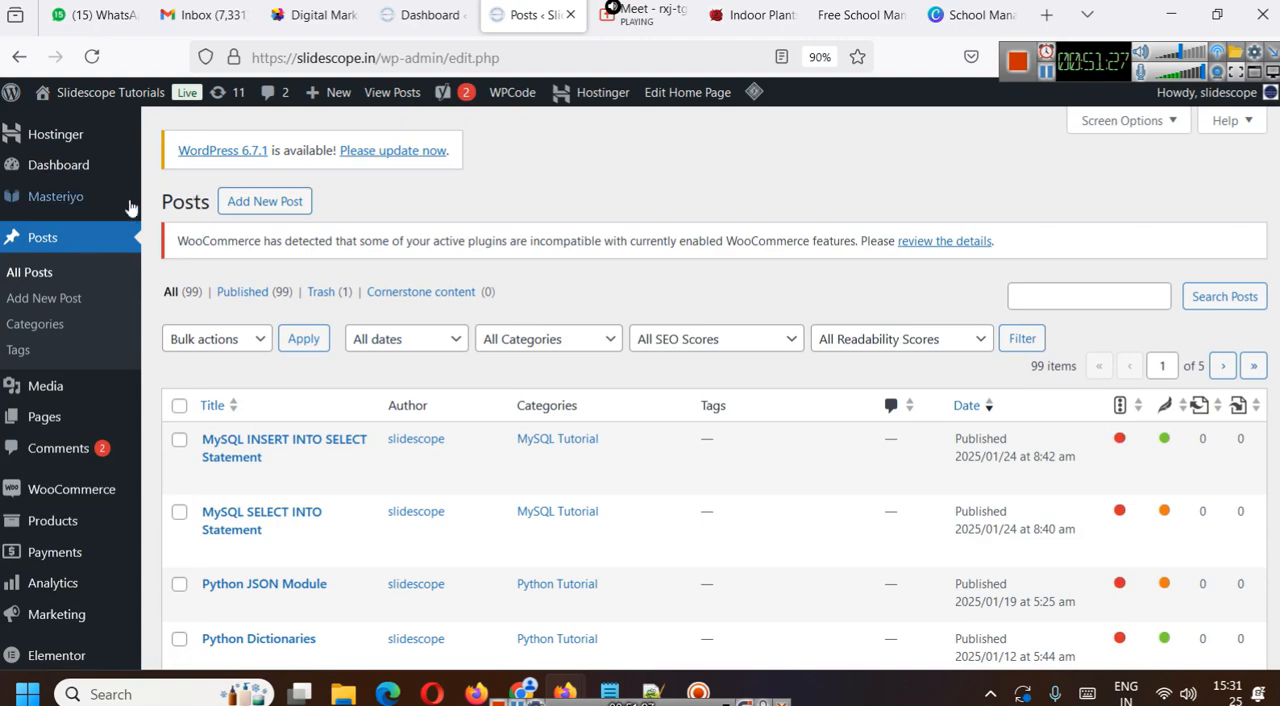
mouse_move(496, 465)
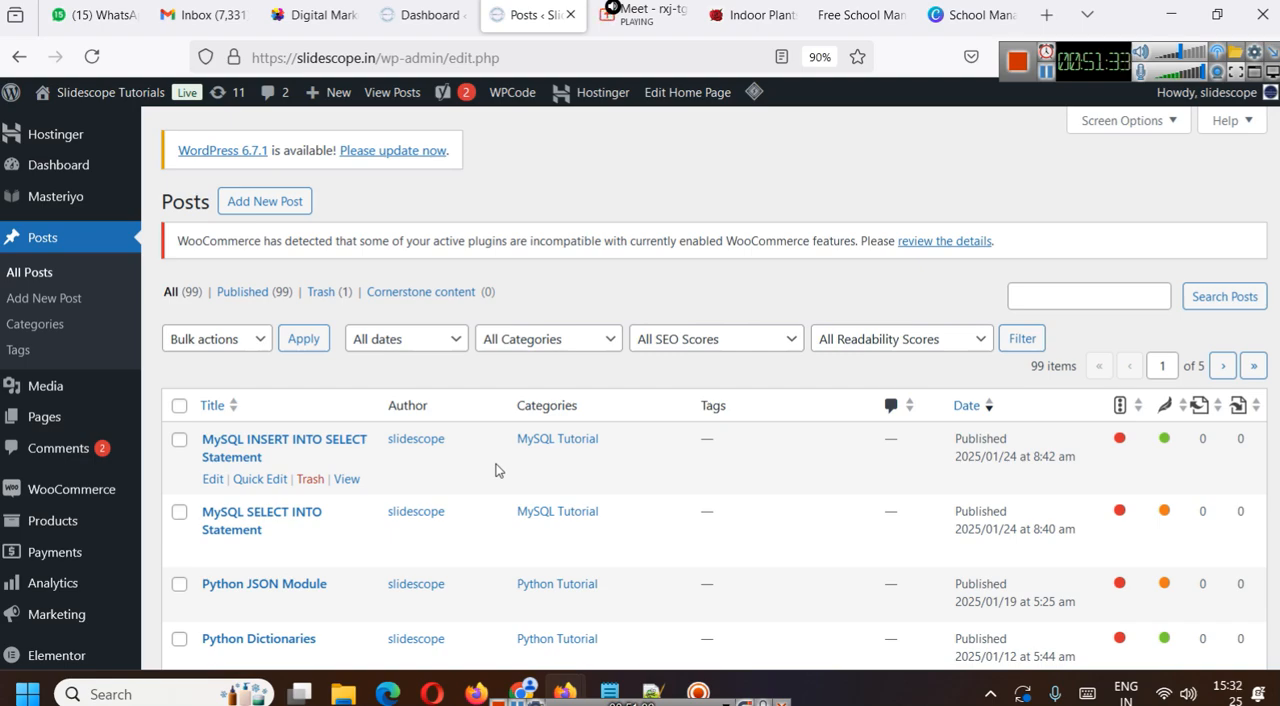
- Open the WooCommerce settings and review the payment methods and recommended payment providers
mouse_move(100, 488)
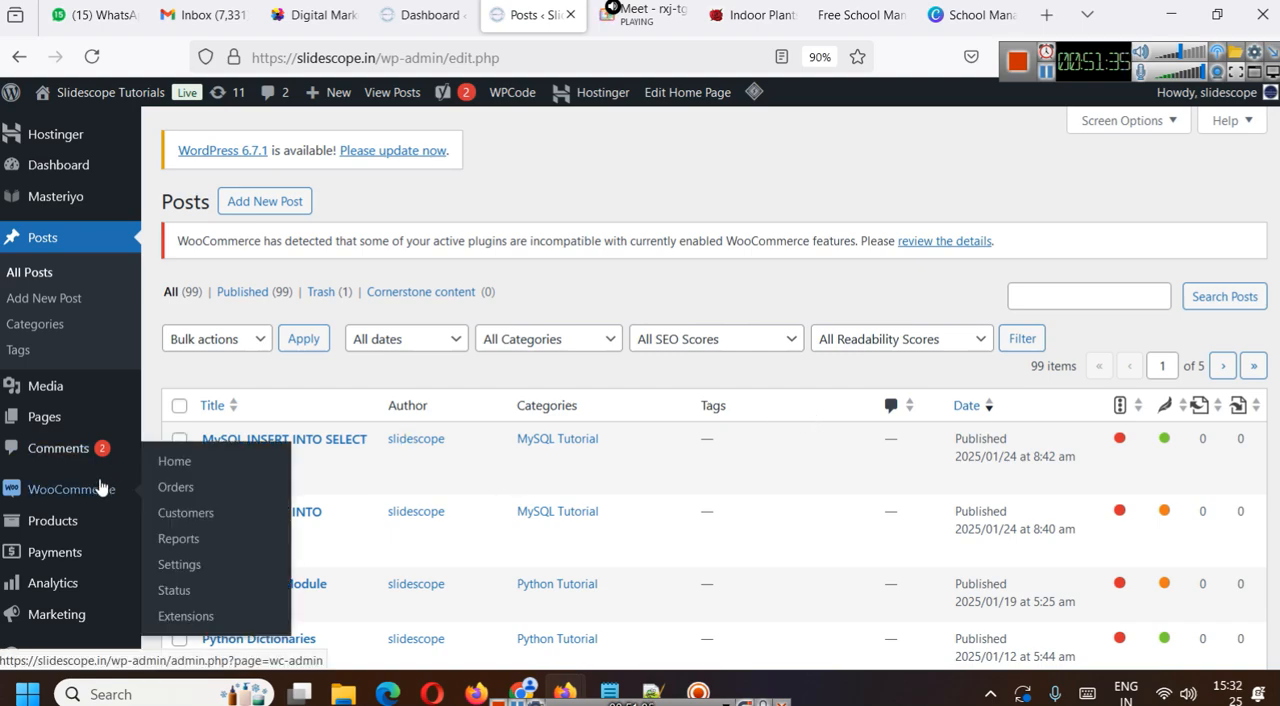
click(240, 570)
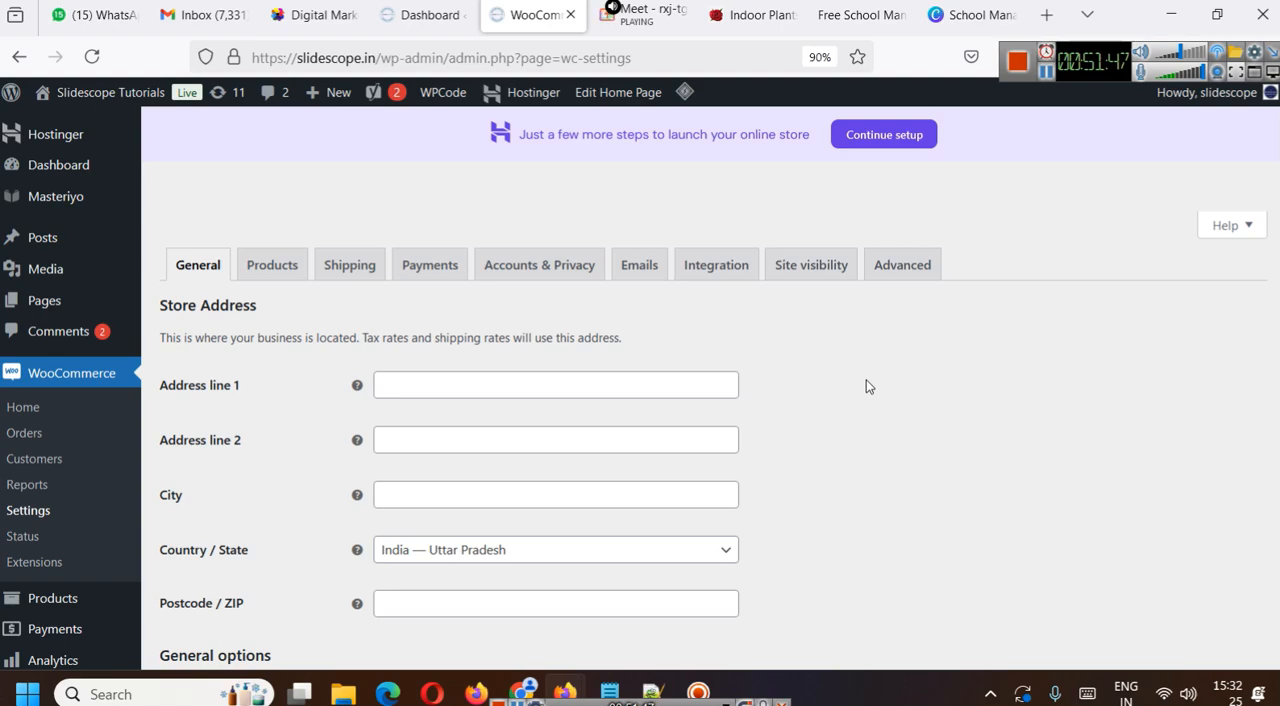
click(428, 270)
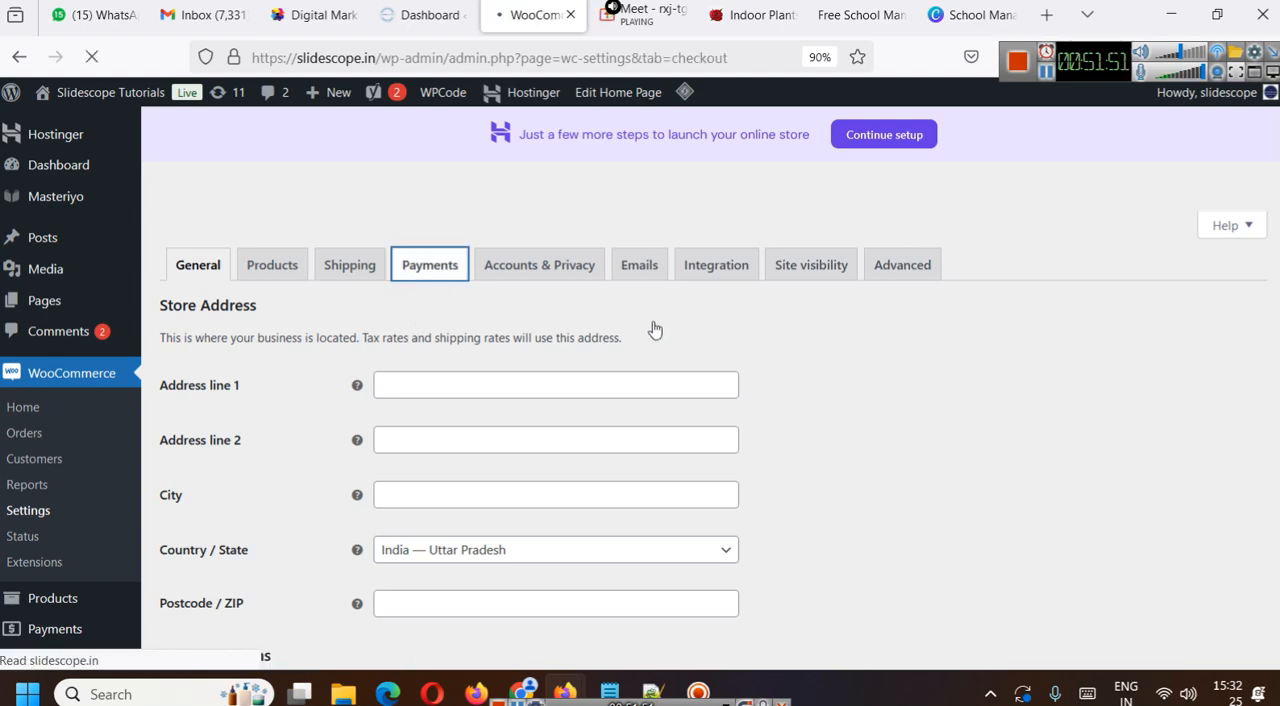
scroll(757, 378, down, 2)
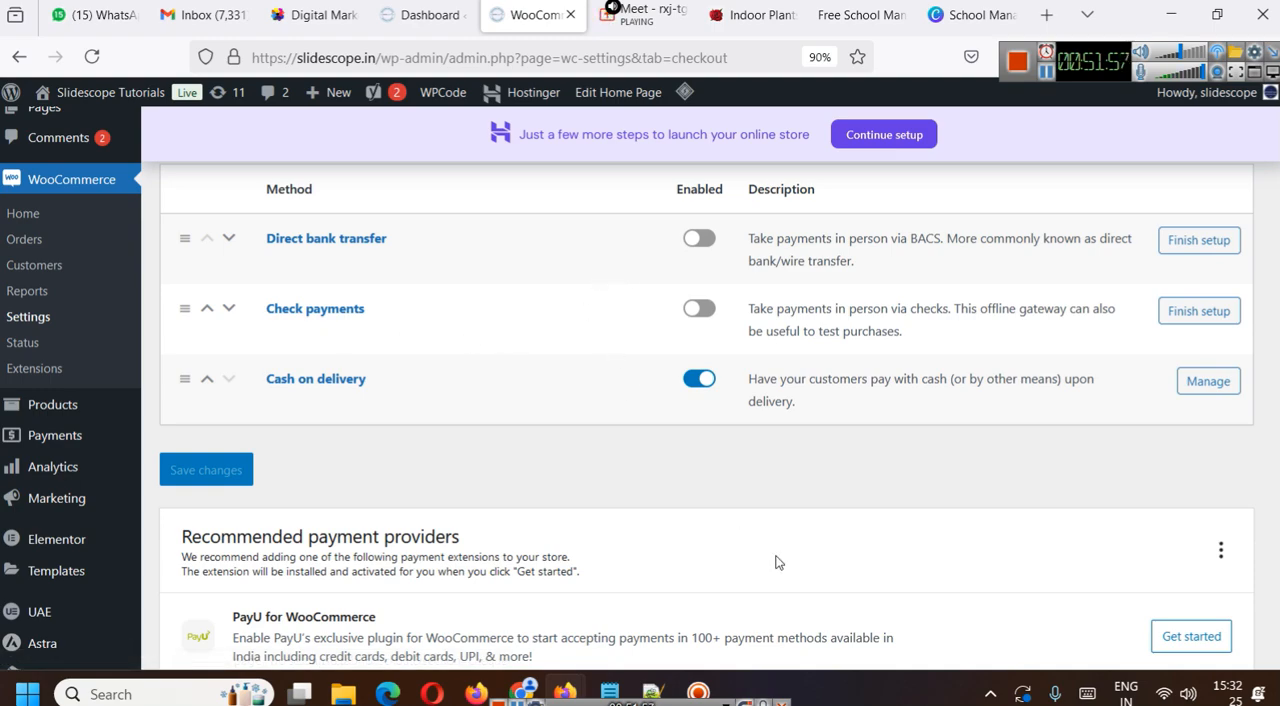
scroll(634, 543, up, 1)
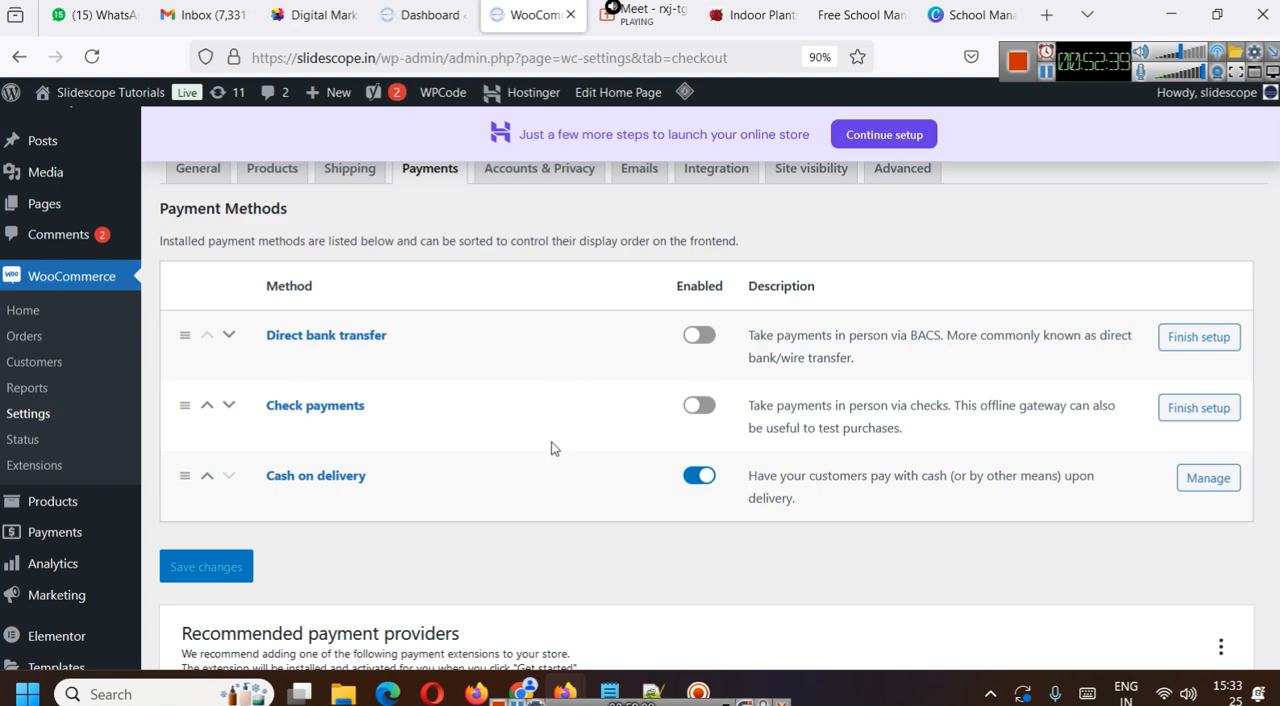
- Open the WooCommerce Accounts & Privacy settings and toggle guest checkout on and back off
scroll(553, 448, up, 1)
click(517, 277)
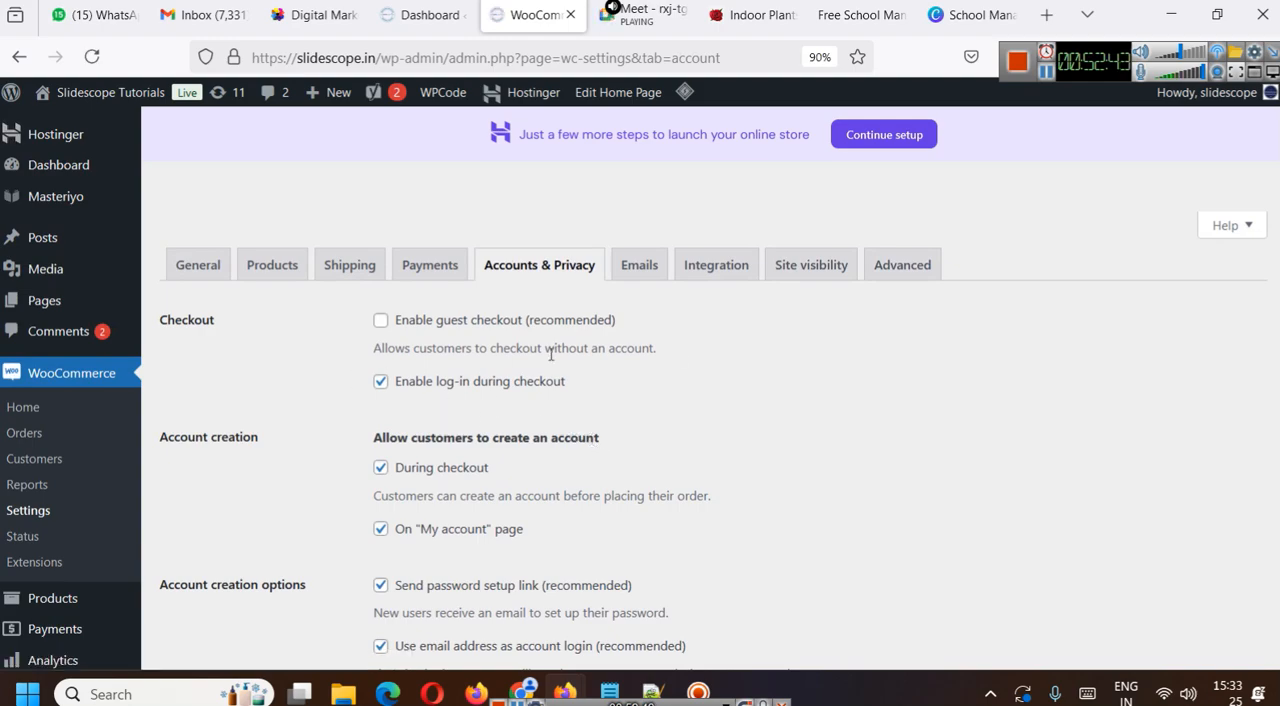
scroll(677, 346, down, 1)
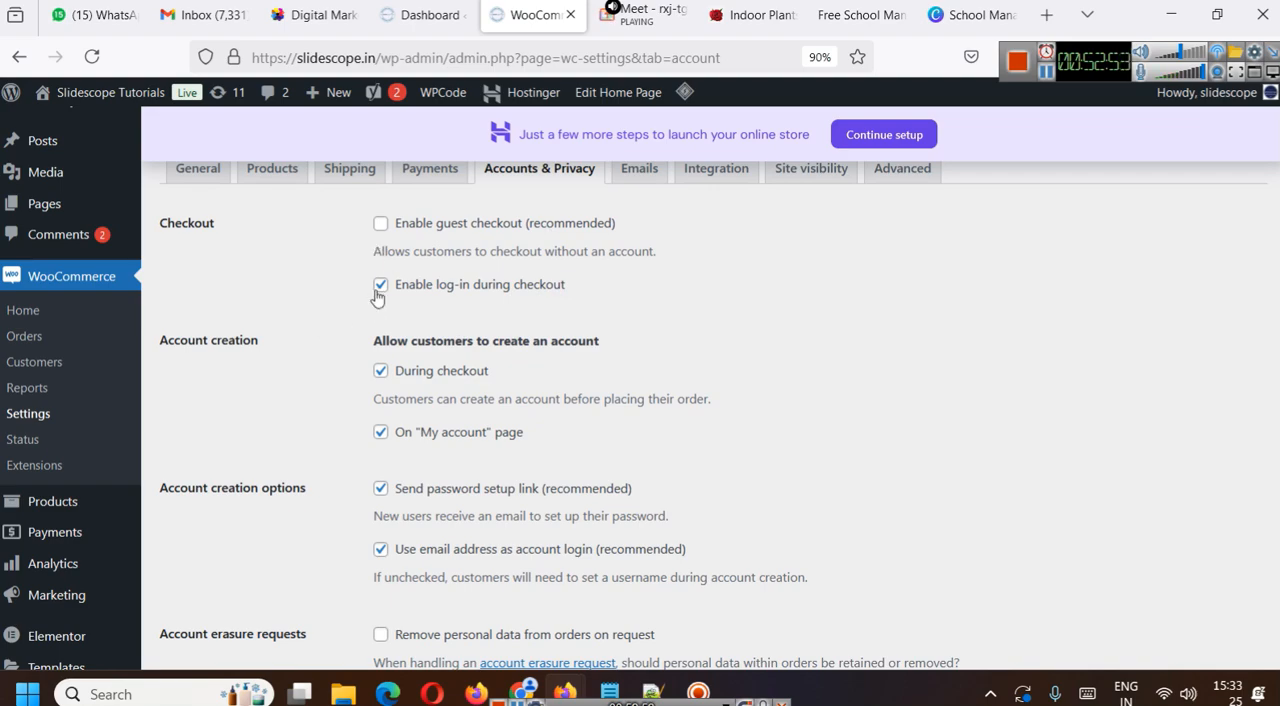
click(384, 227)
click(384, 227)
- Examine the account creation, account erasure, privacy policy and personal data retention settings
scroll(507, 281, down, 2)
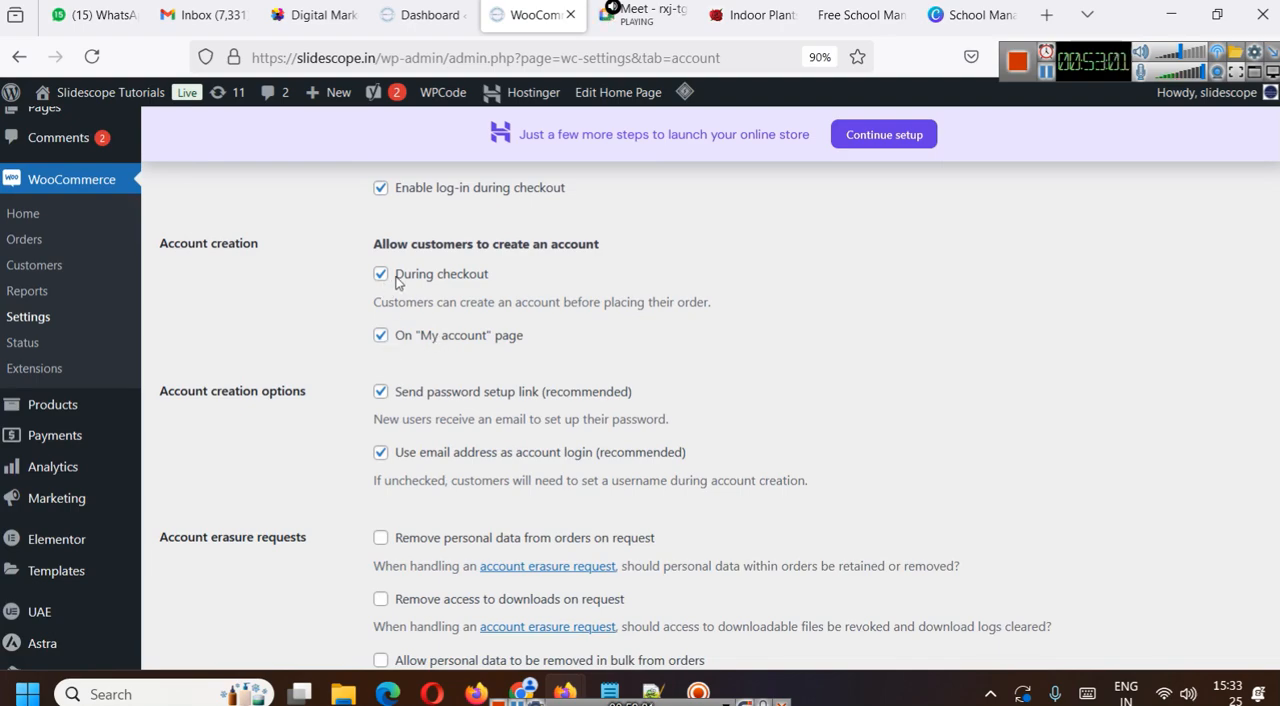
scroll(522, 386, down, 2)
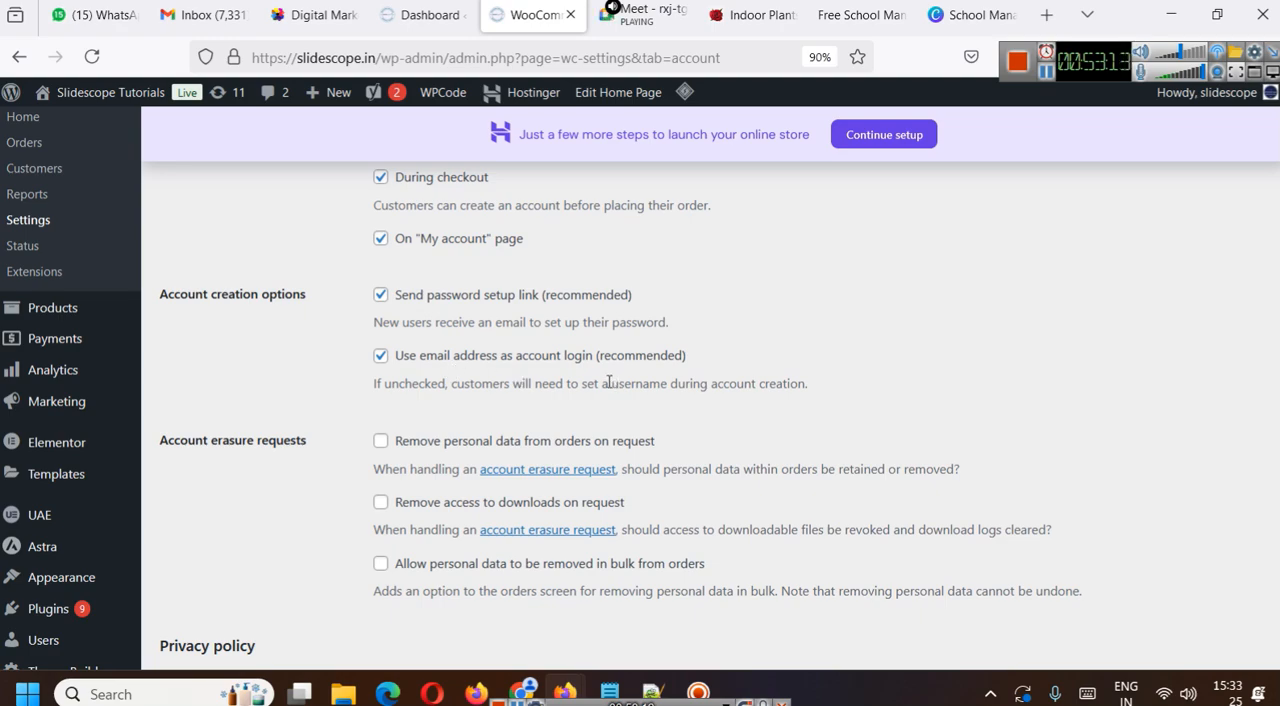
scroll(580, 383, down, 5)
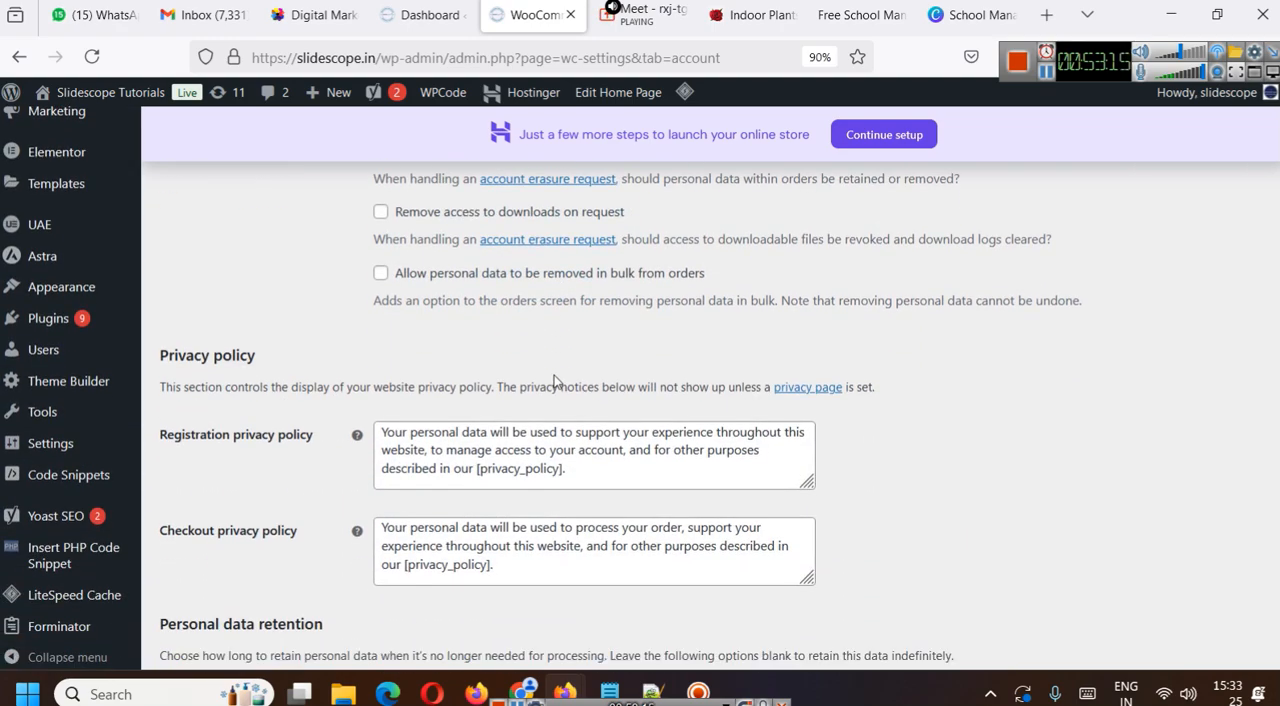
scroll(555, 381, up, 2)
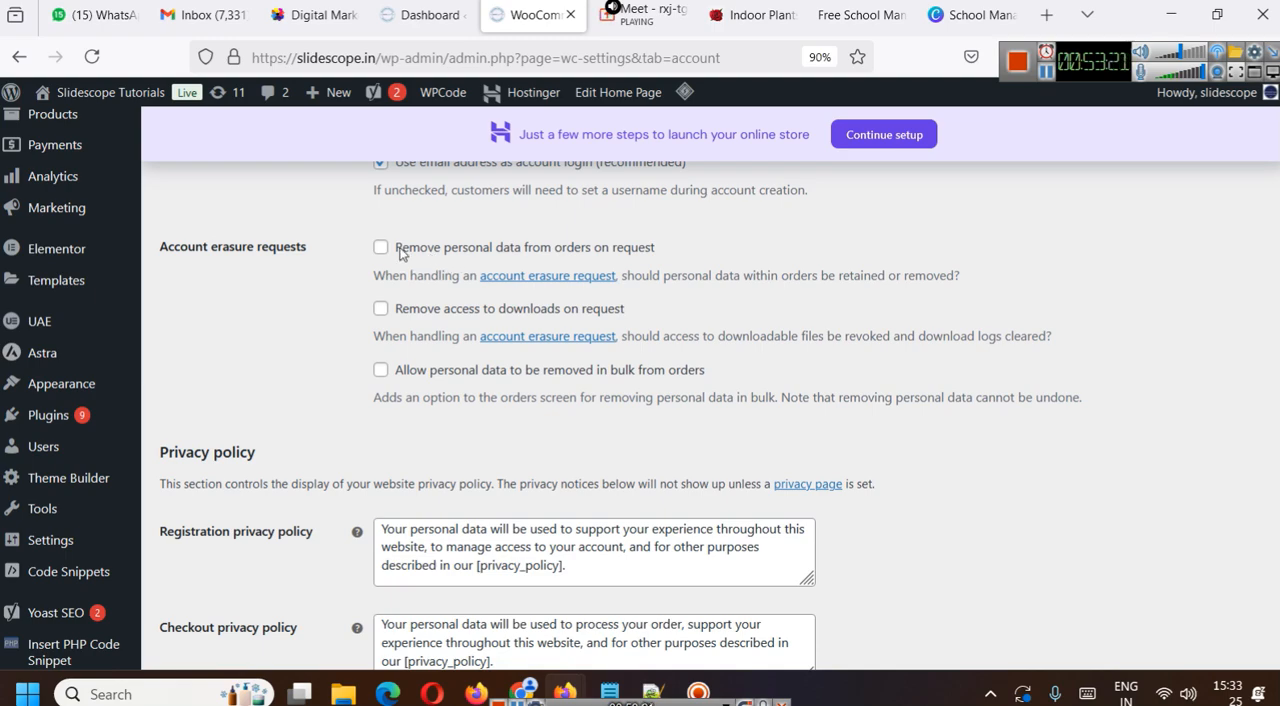
scroll(400, 253, down, 2)
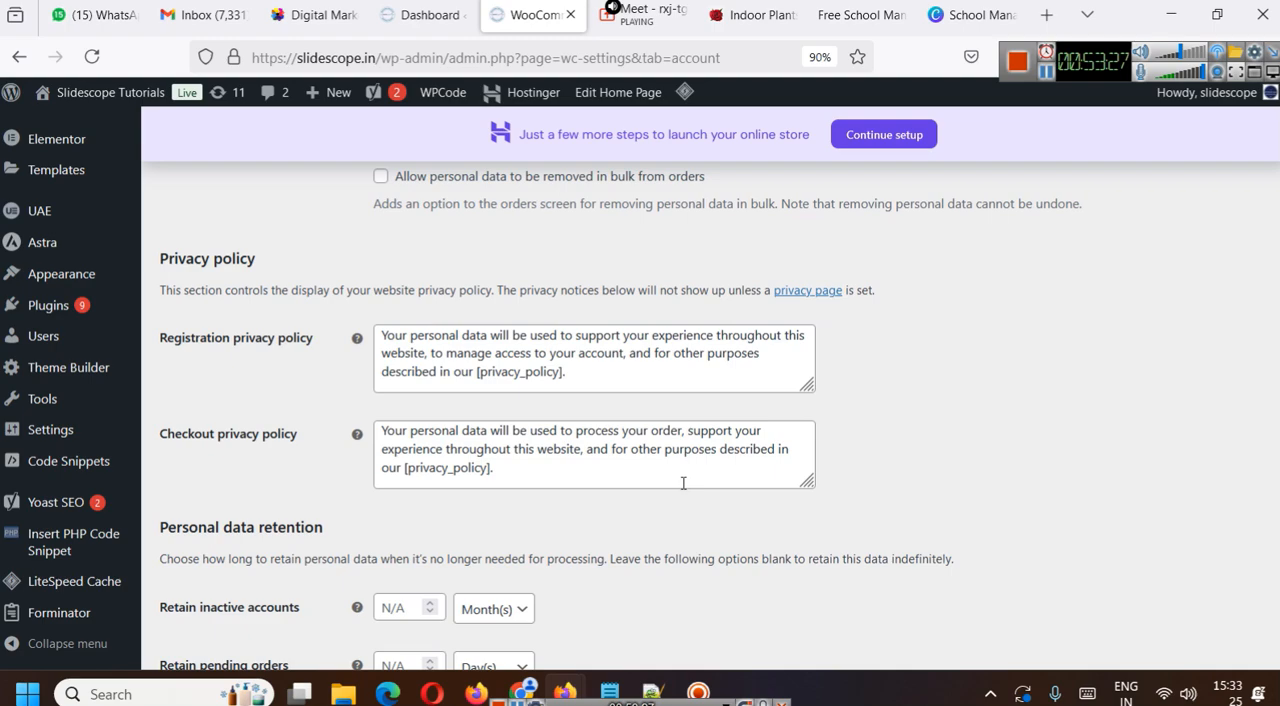
scroll(683, 480, down, 1)
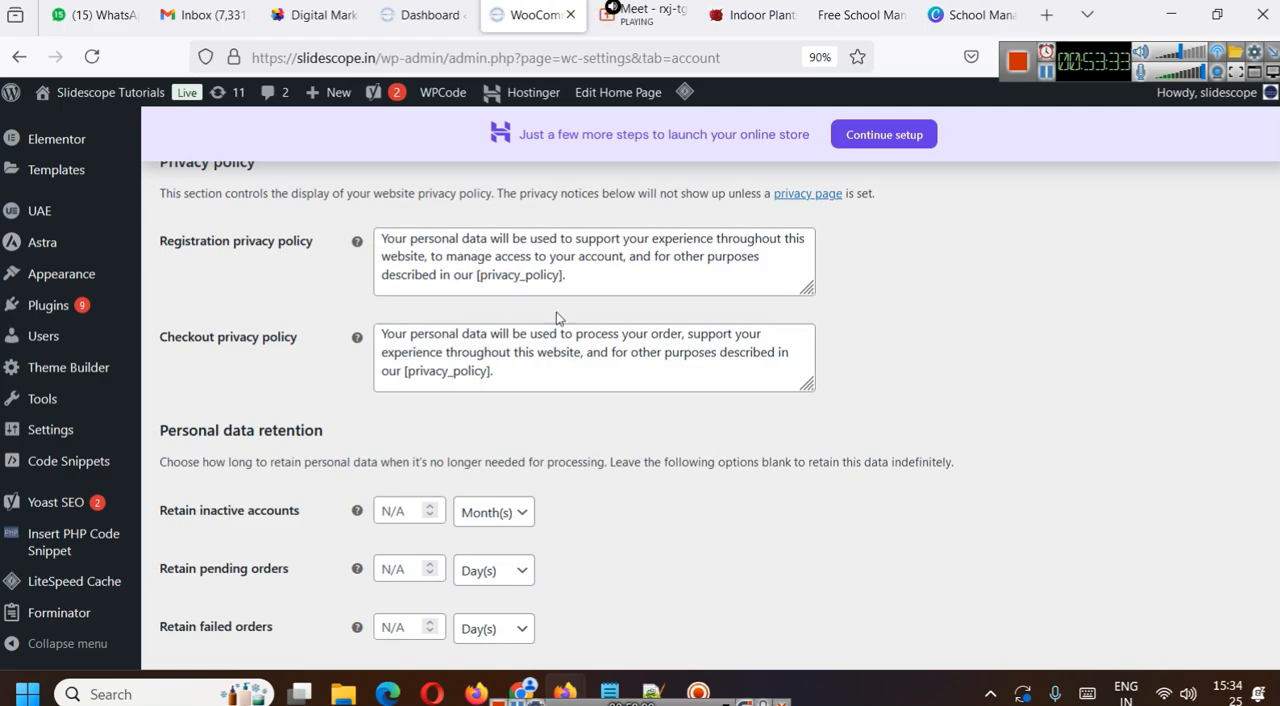
scroll(556, 318, down, 3)
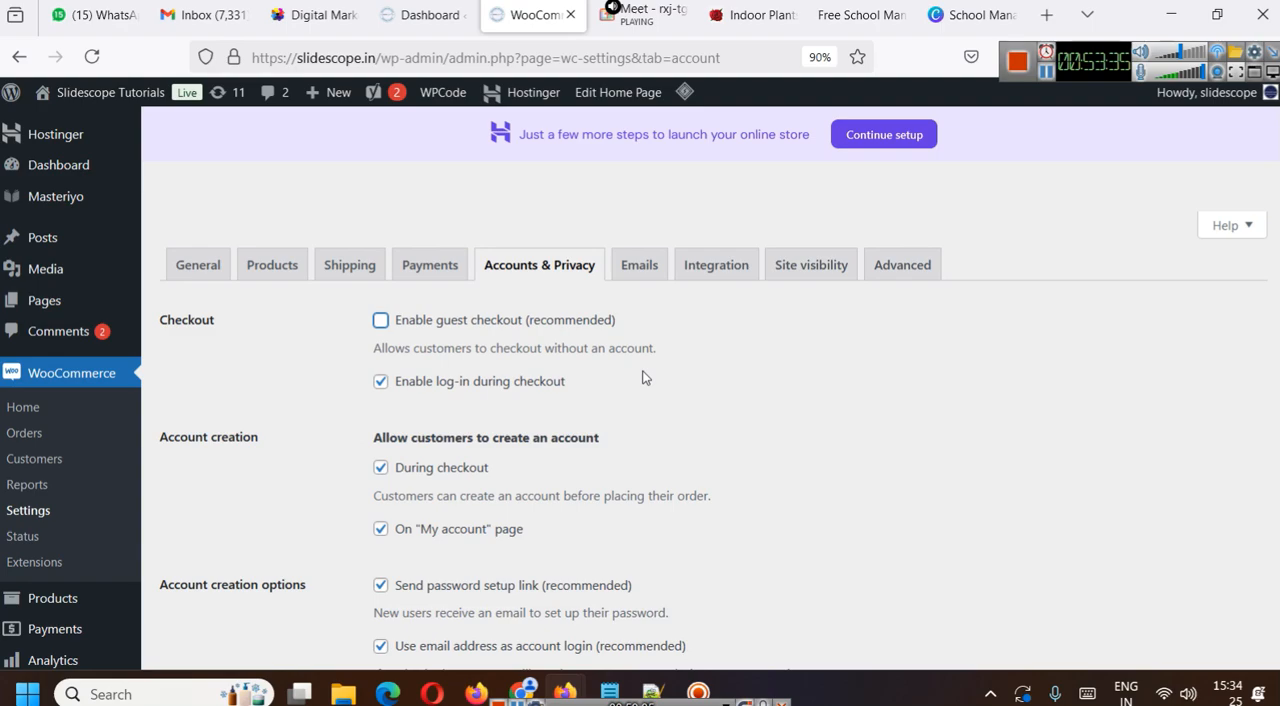
- Open the WooCommerce Emails settings without saving the account page and review the list of email notifications
click(637, 272)
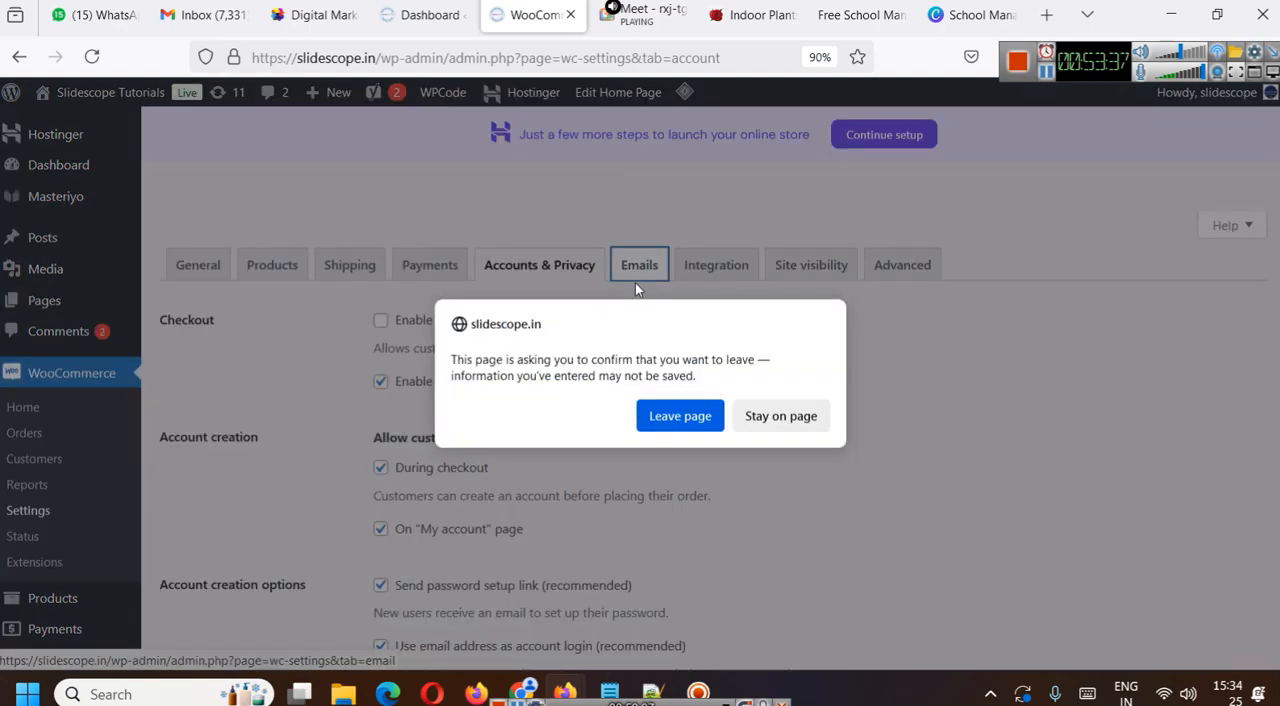
click(712, 418)
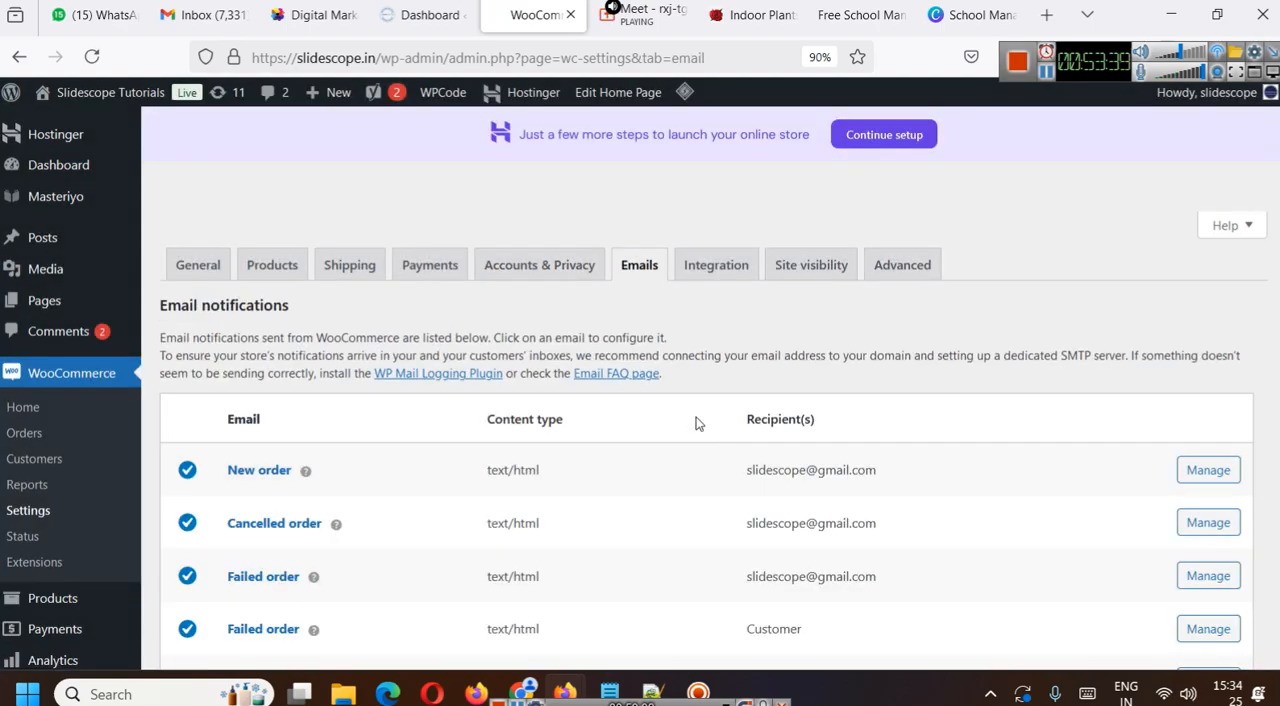
scroll(697, 423, down, 2)
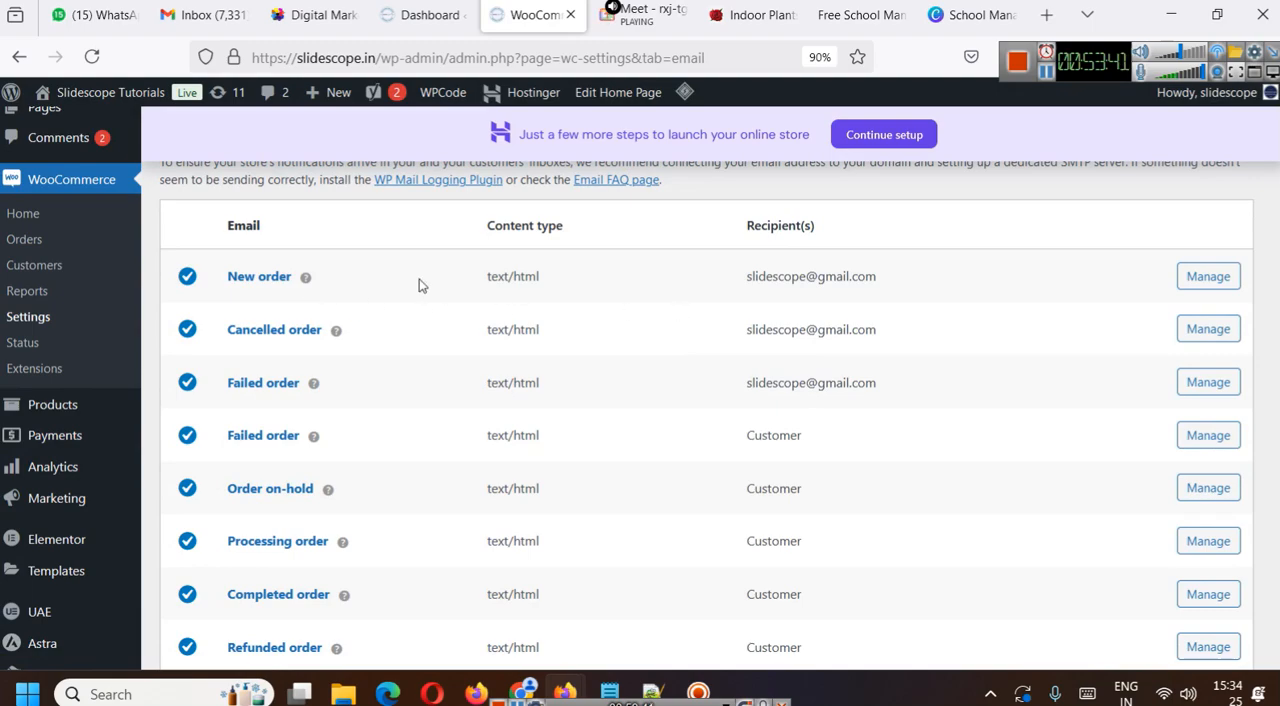
scroll(354, 343, down, 1)
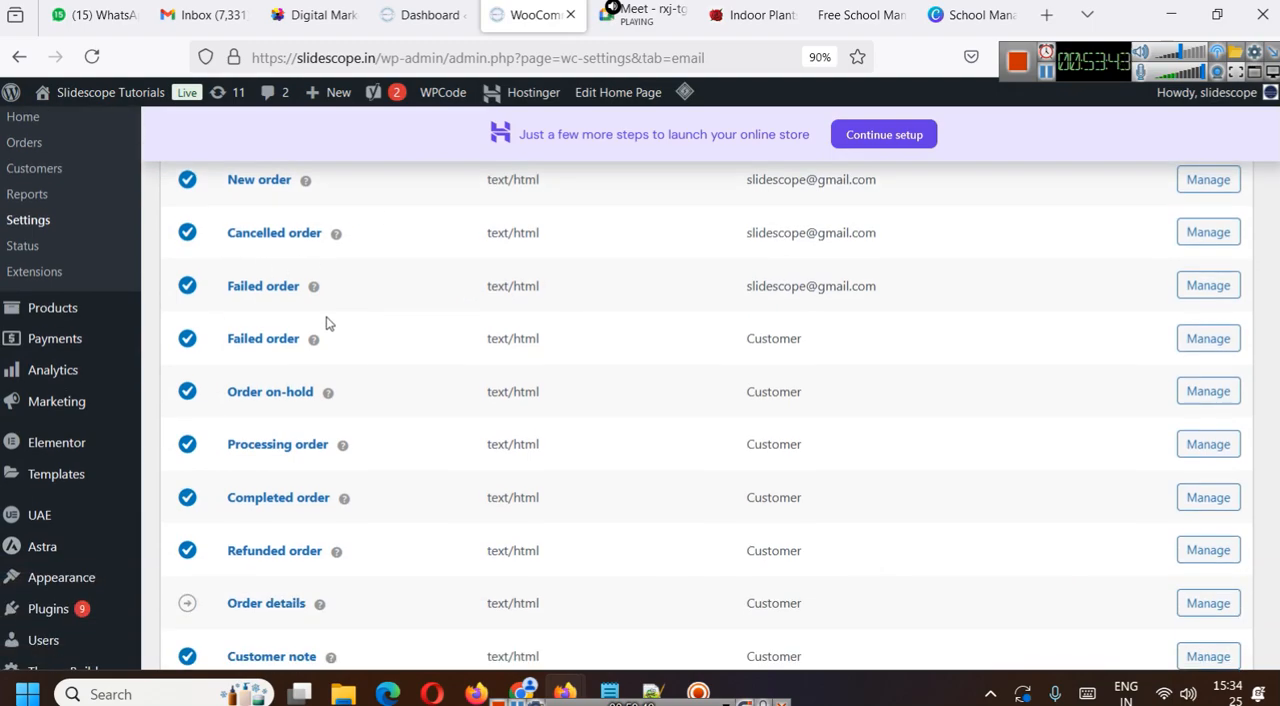
scroll(378, 285, down, 1)
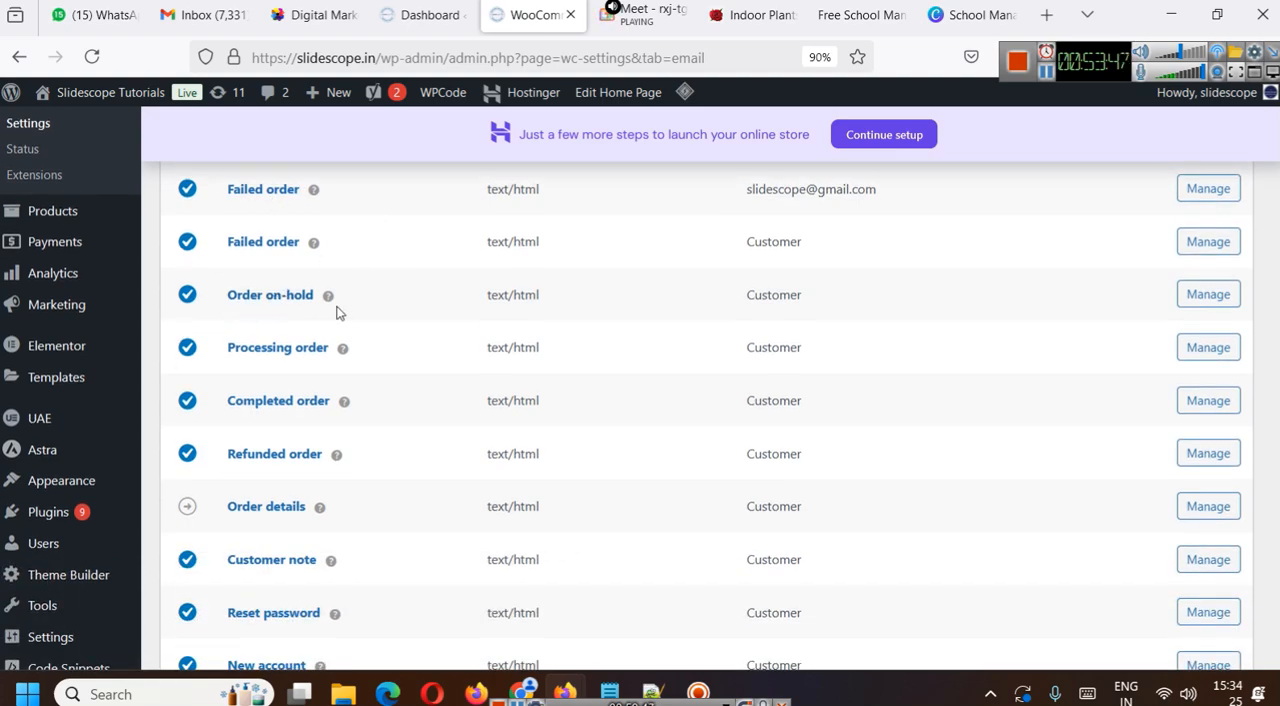
scroll(340, 349, down, 1)
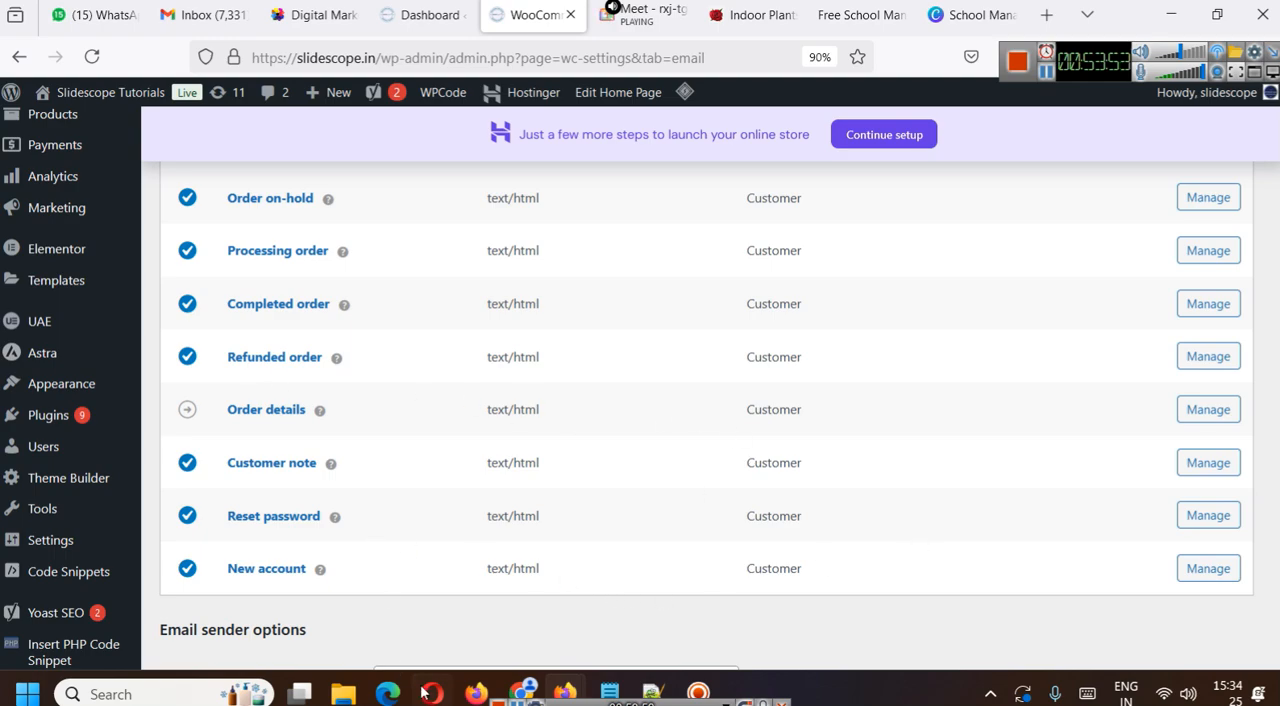
scroll(674, 509, down, 2)
- Inspect the New account email's settings and email type options, and return to the email notifications list
click(1181, 378)
scroll(594, 431, down, 2)
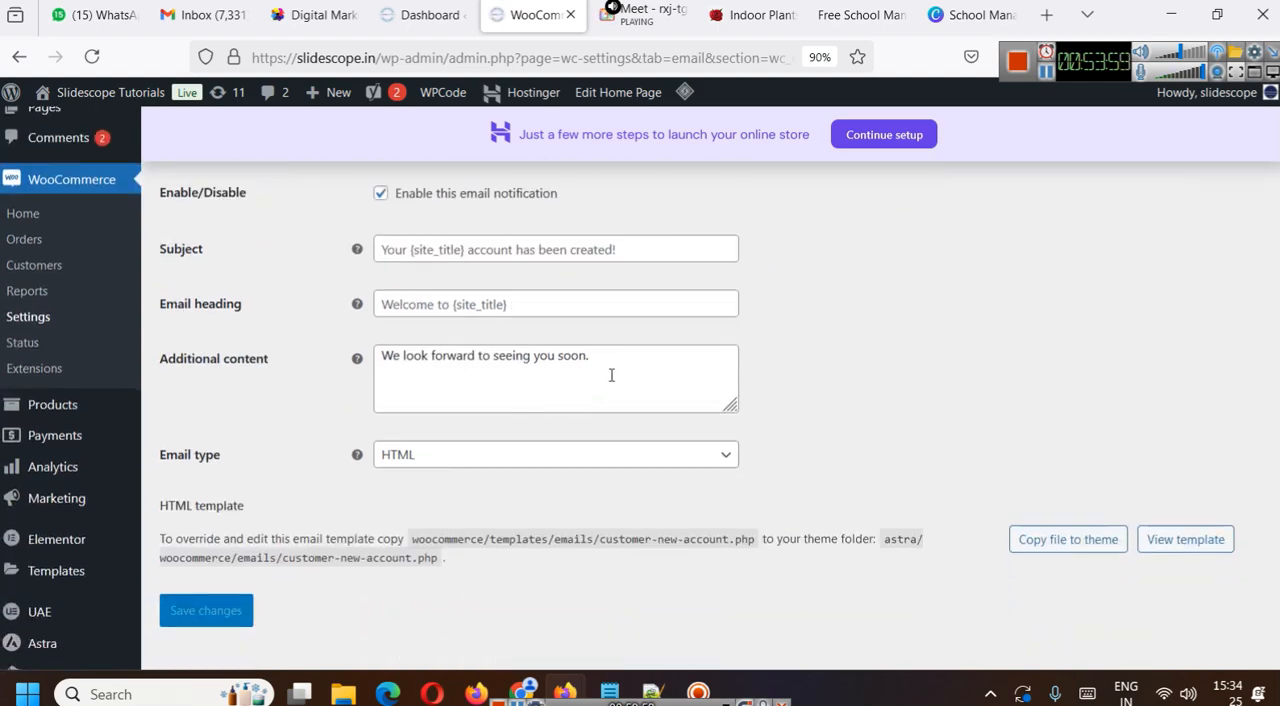
click(530, 455)
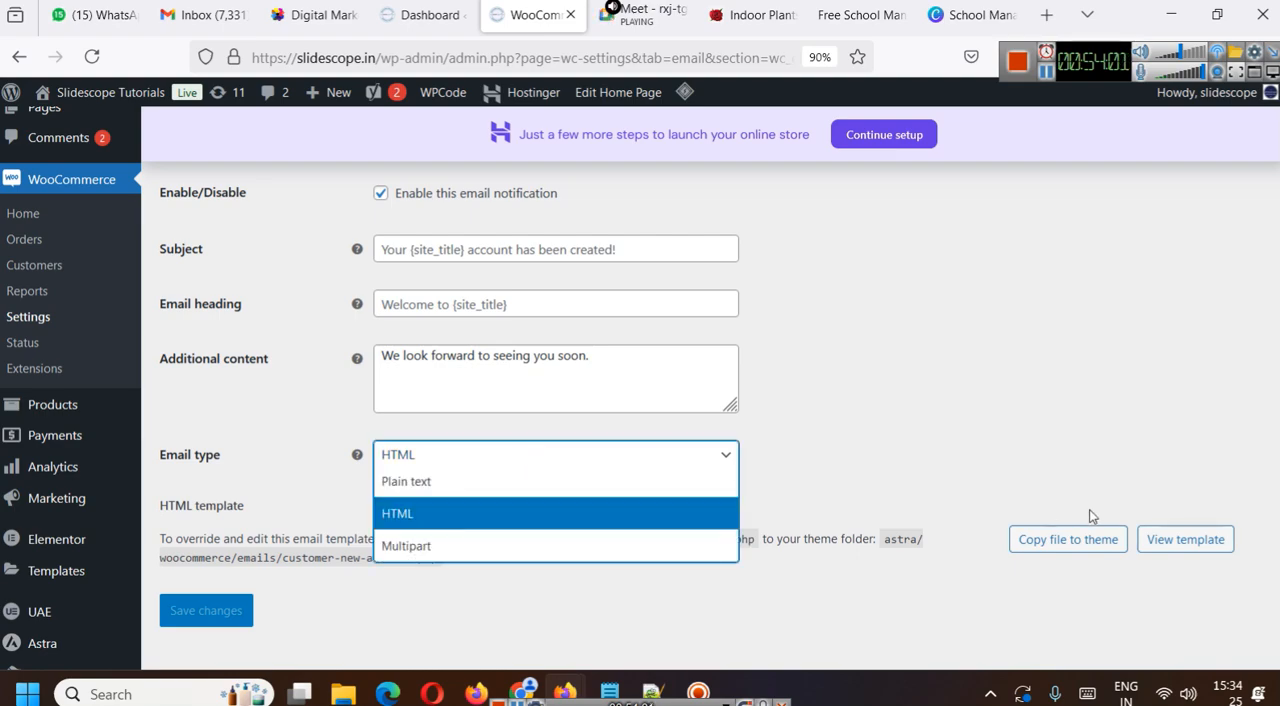
click(881, 479)
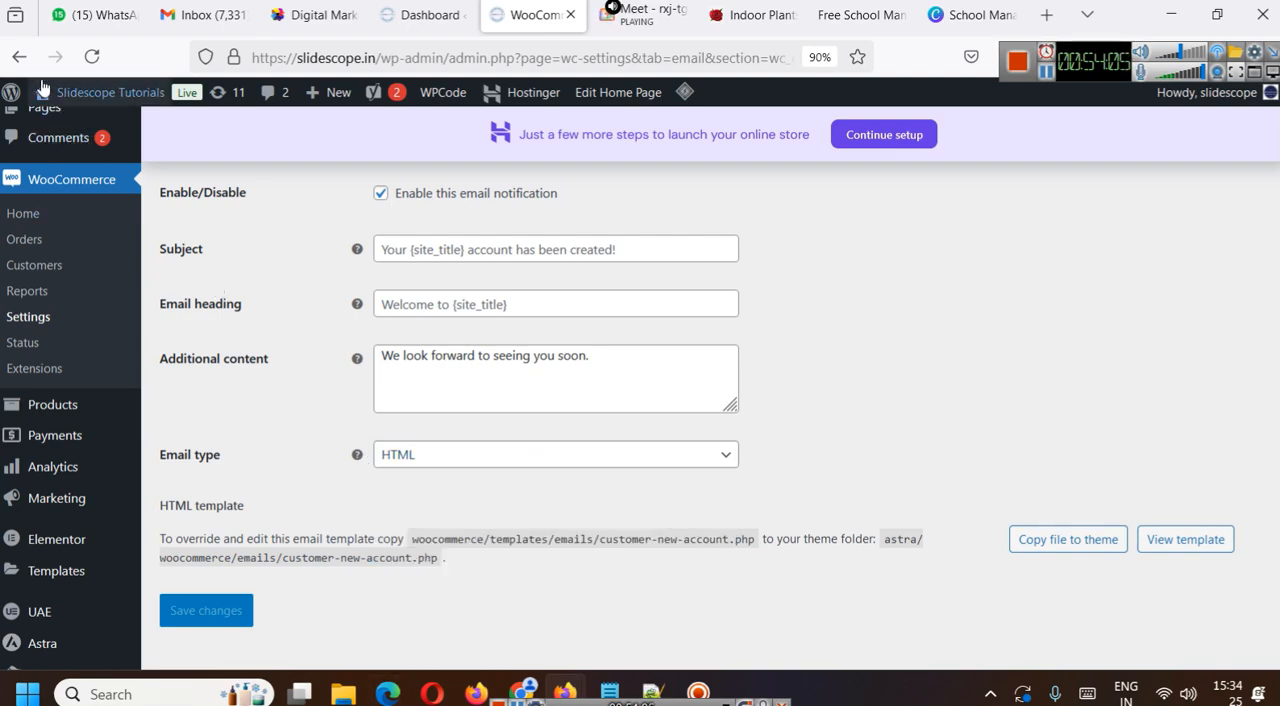
click(19, 57)
scroll(639, 318, down, 5)
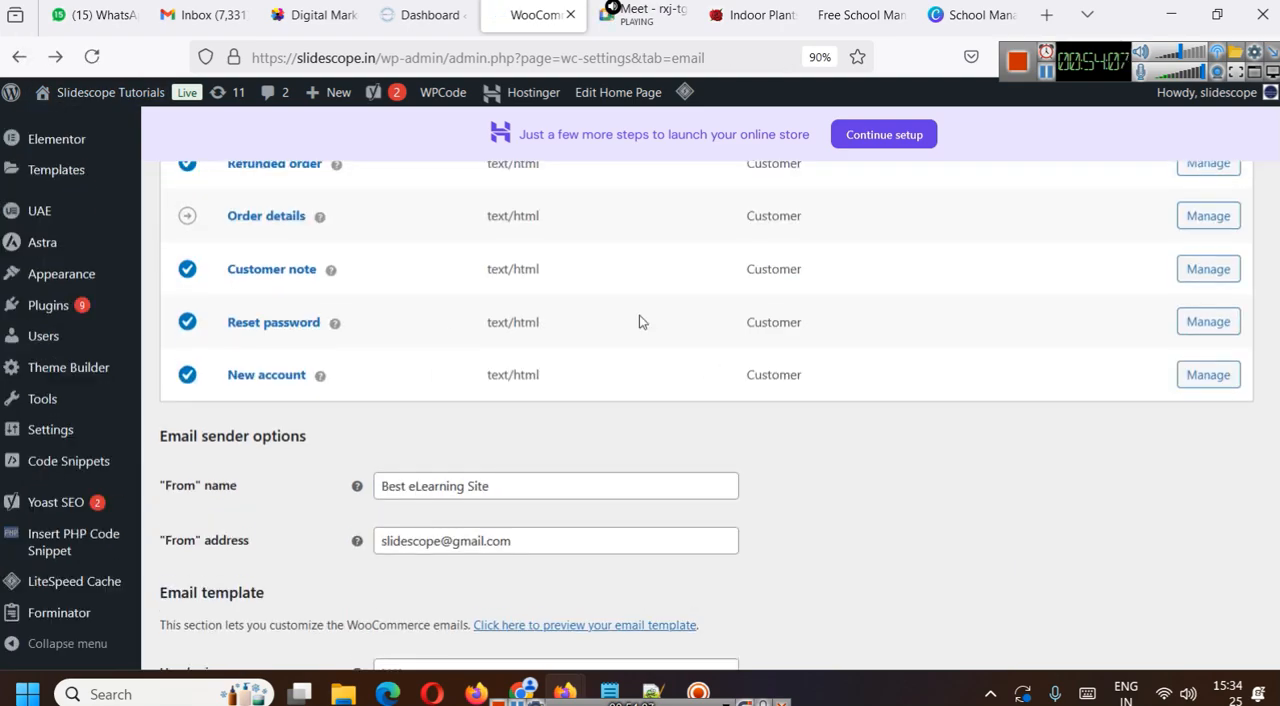
- Review the email sender options, email template fields including the header image, and store management insights in the WooCommerce Emails settings
scroll(651, 387, down, 3)
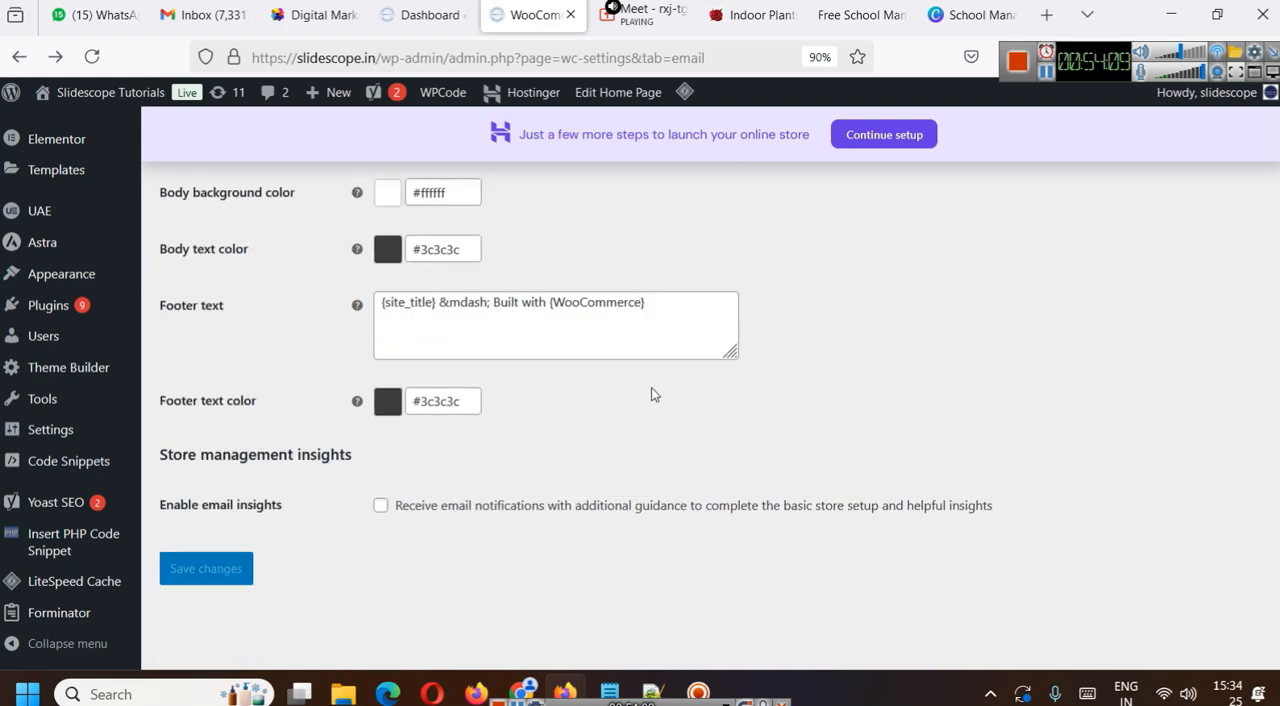
scroll(651, 387, up, 4)
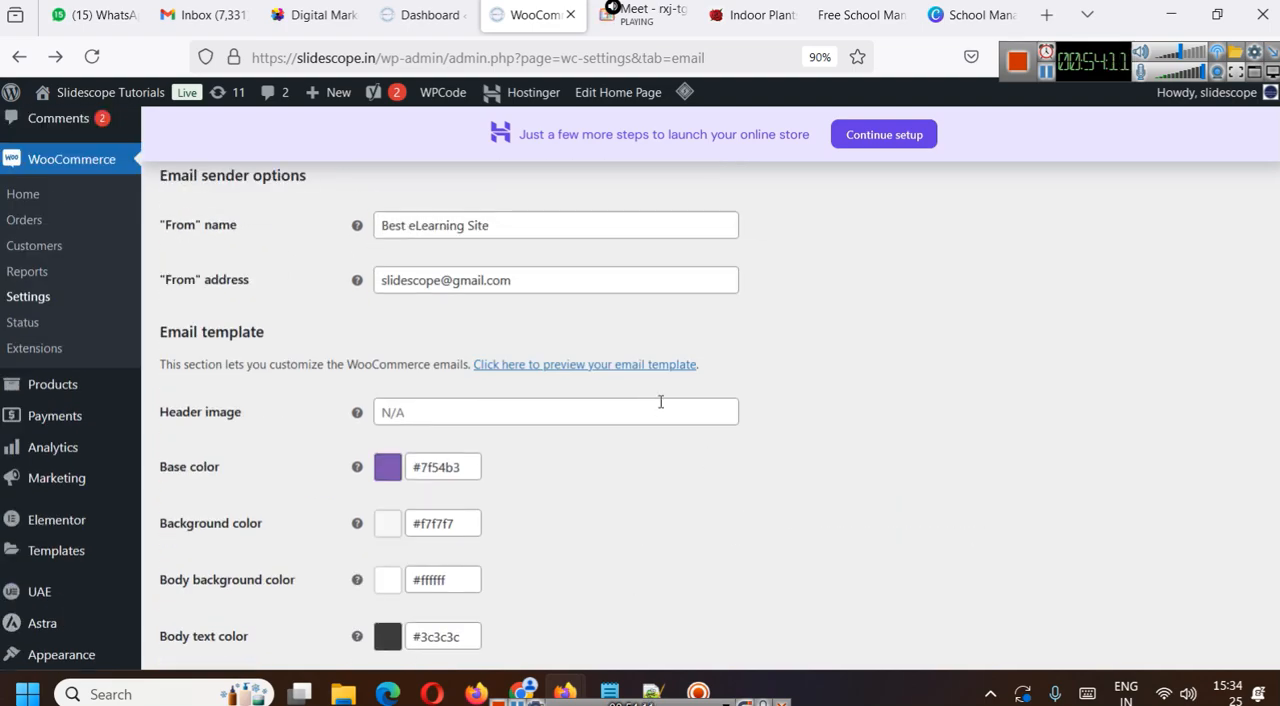
scroll(469, 343, down, 1)
click(416, 322)
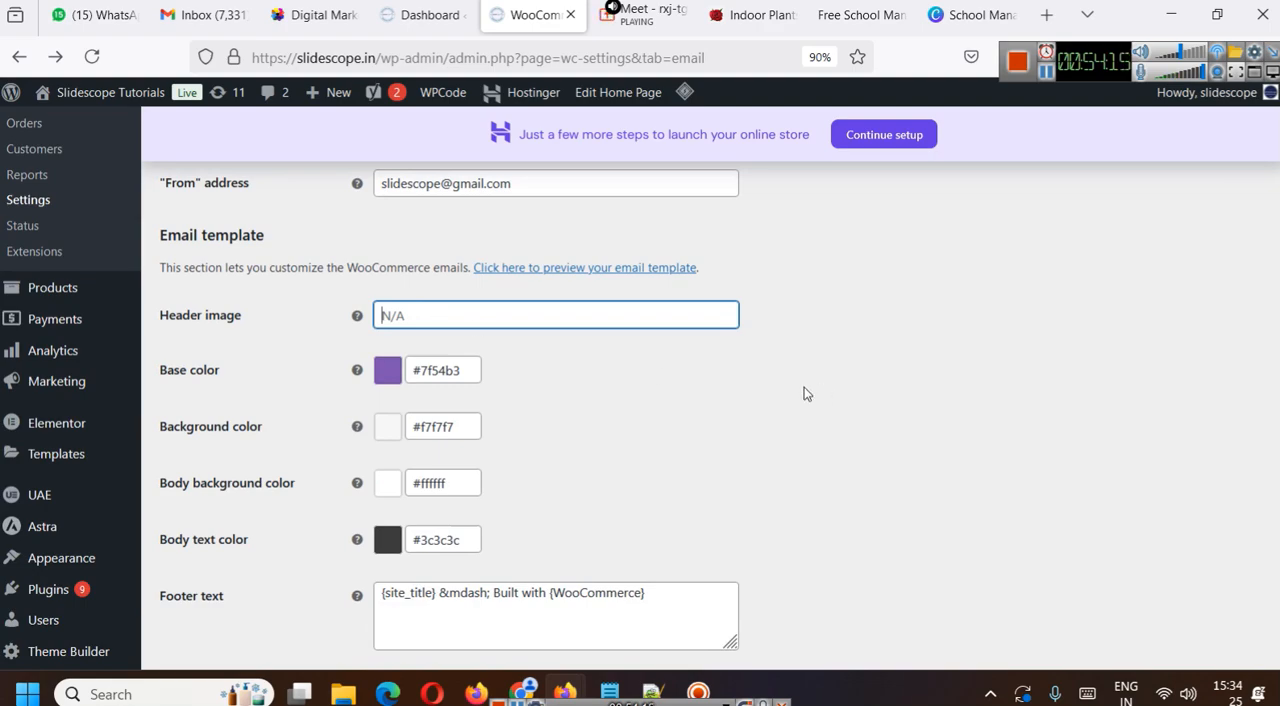
scroll(804, 387, down, 3)
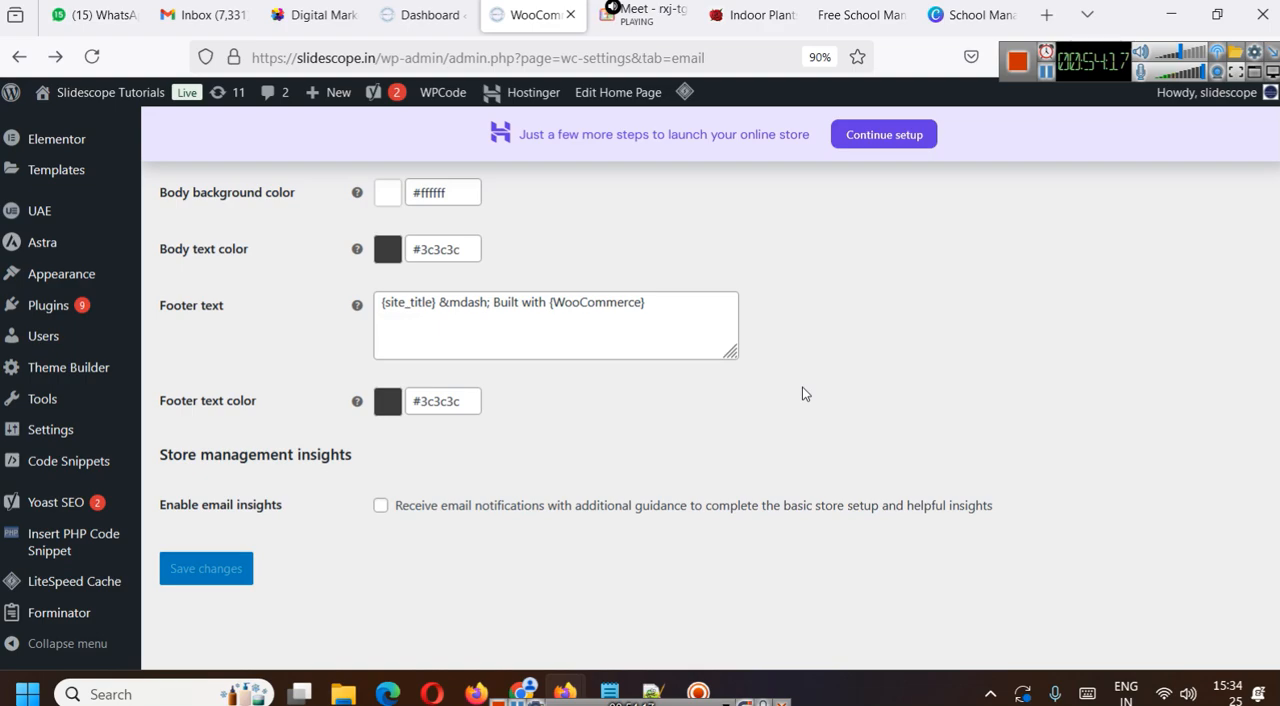
scroll(802, 393, up, 10)
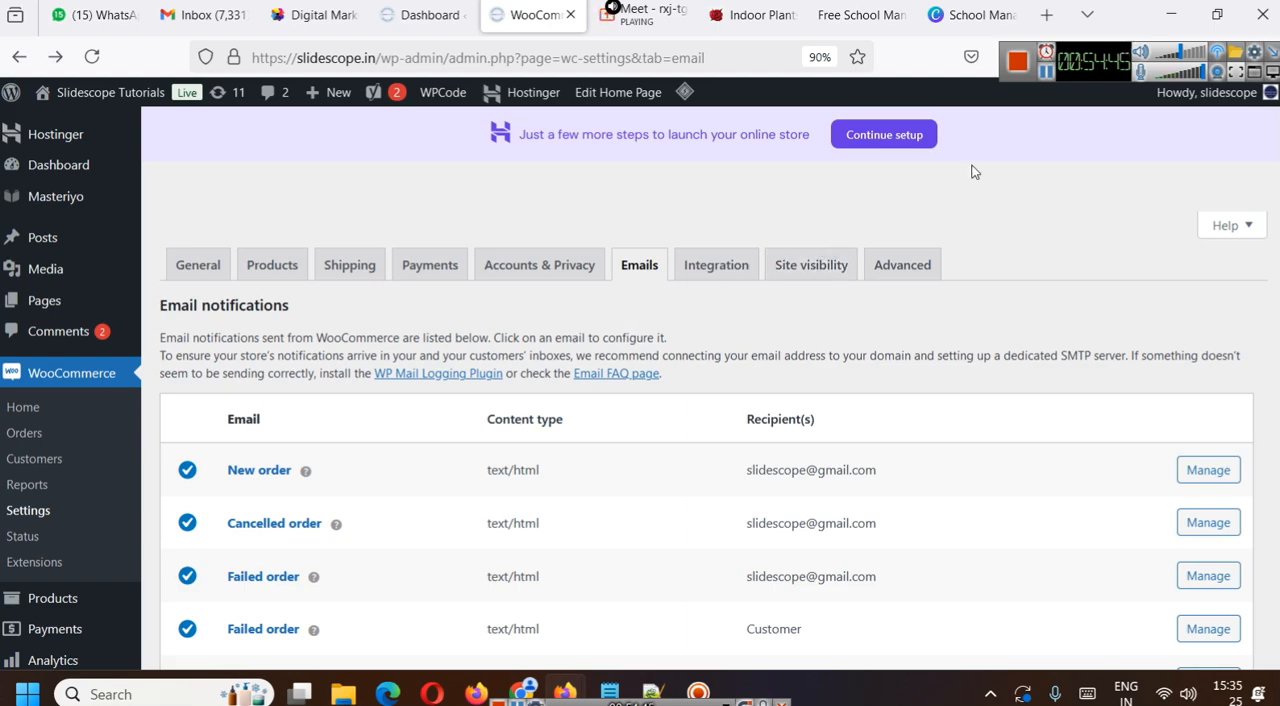
- Search Google for "facebook commerce manager" in a new browser tab
key(ctrl+t)
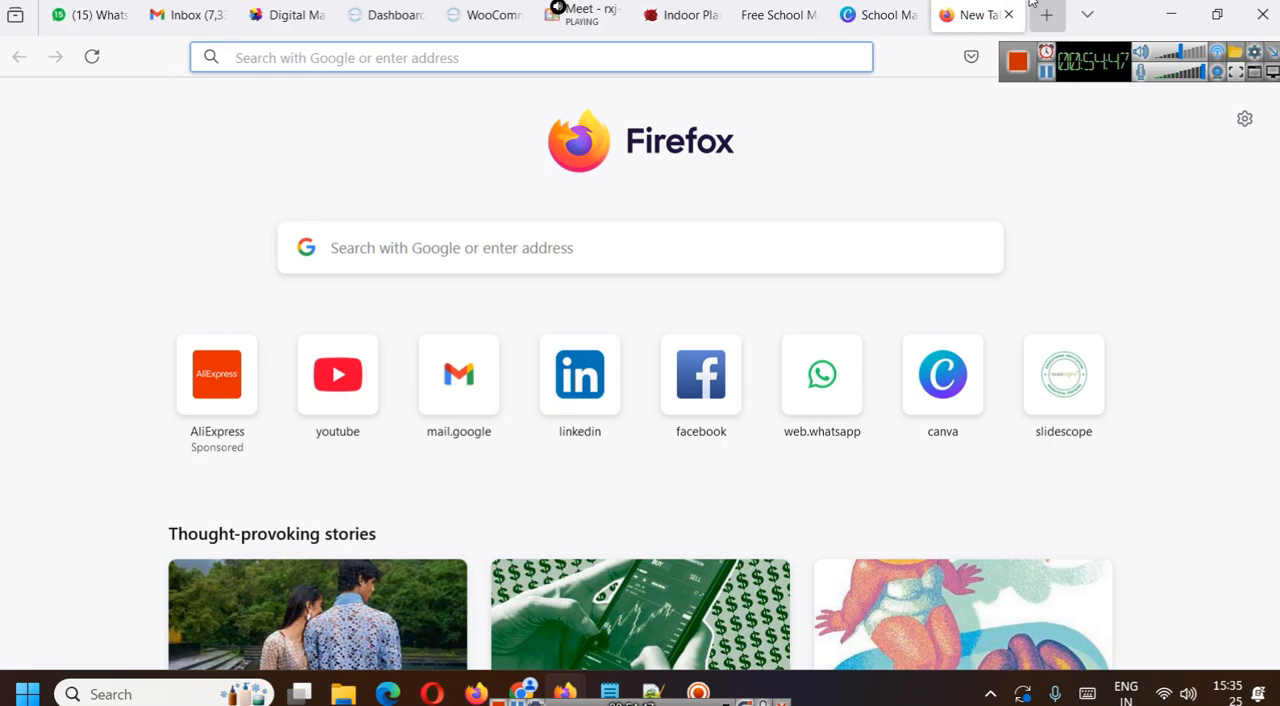
text(facebook c)
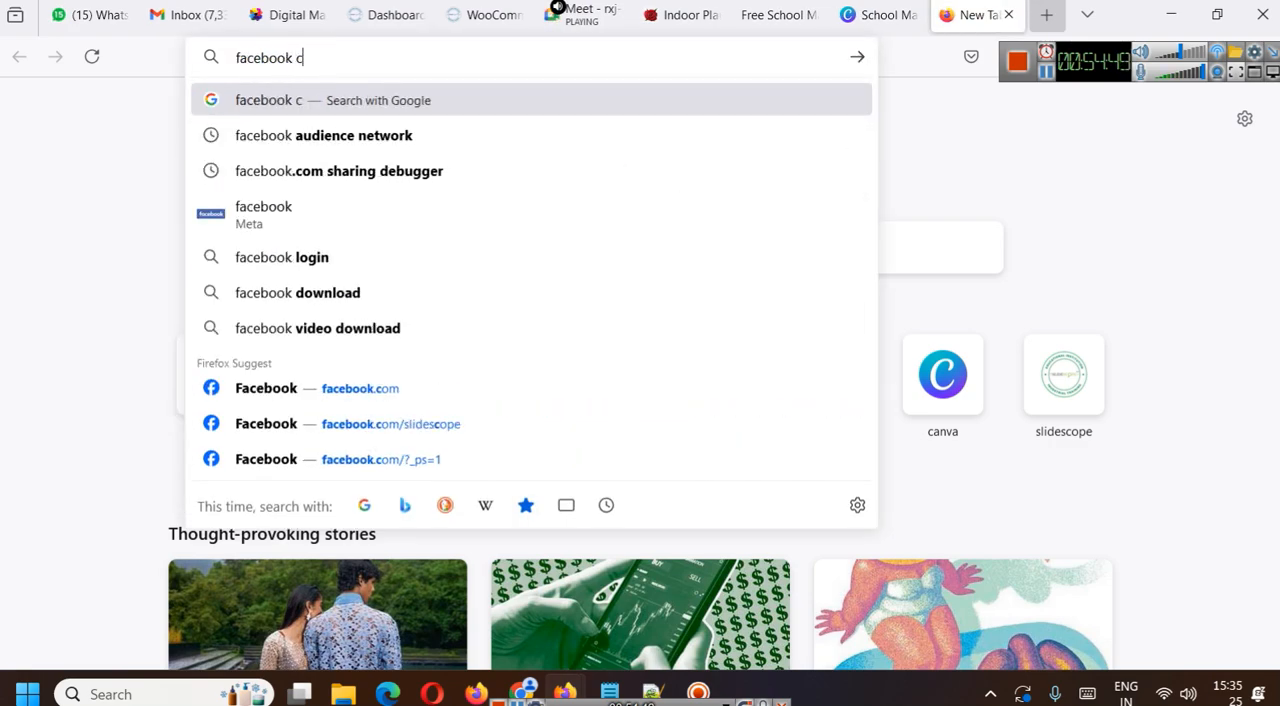
text(ommerce)
key(Down)
key(Return)
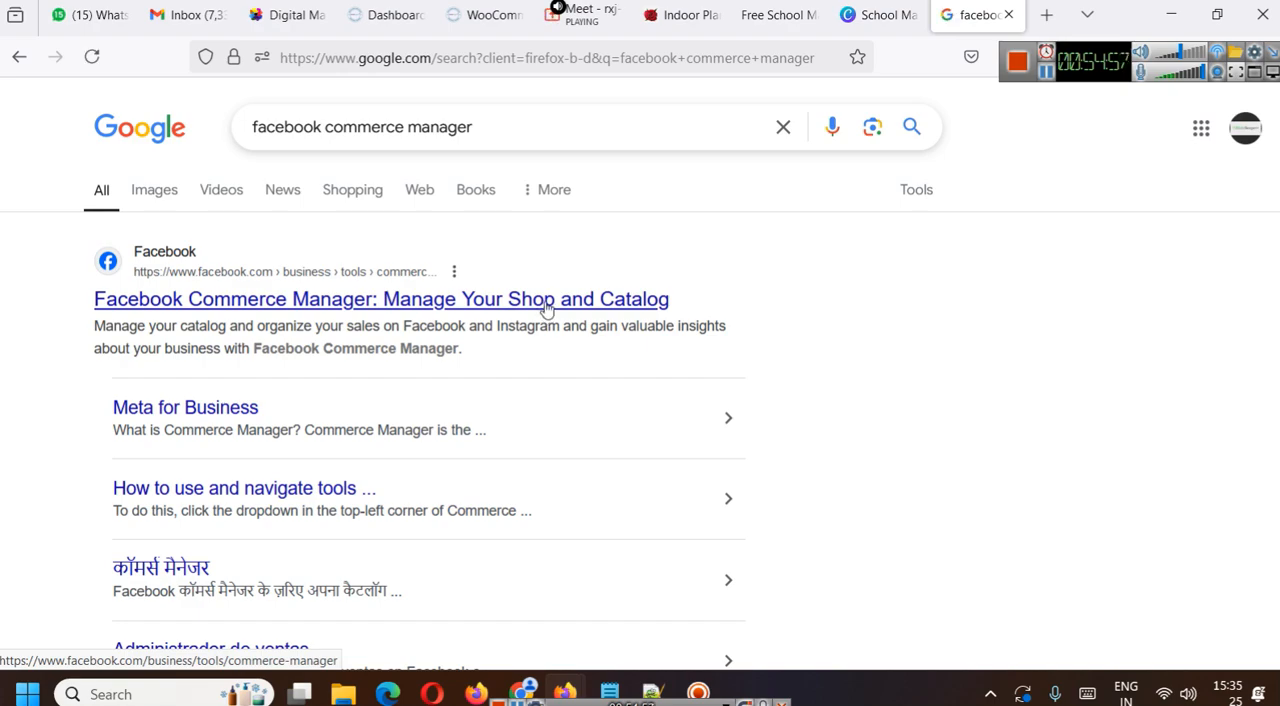
- Return to the WooCommerce settings page and visit the Slidescope Tutorials storefront home page from there
click(390, 15)
click(487, 15)
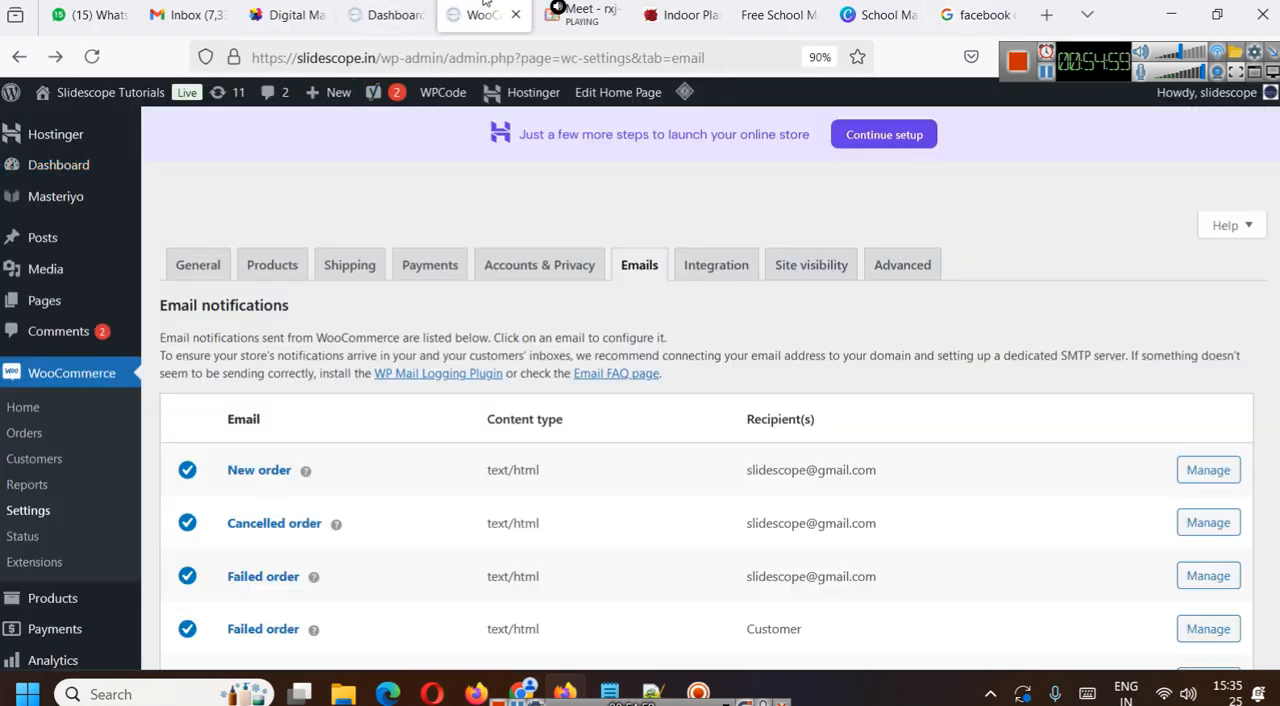
mouse_move(80, 92)
click(60, 125)
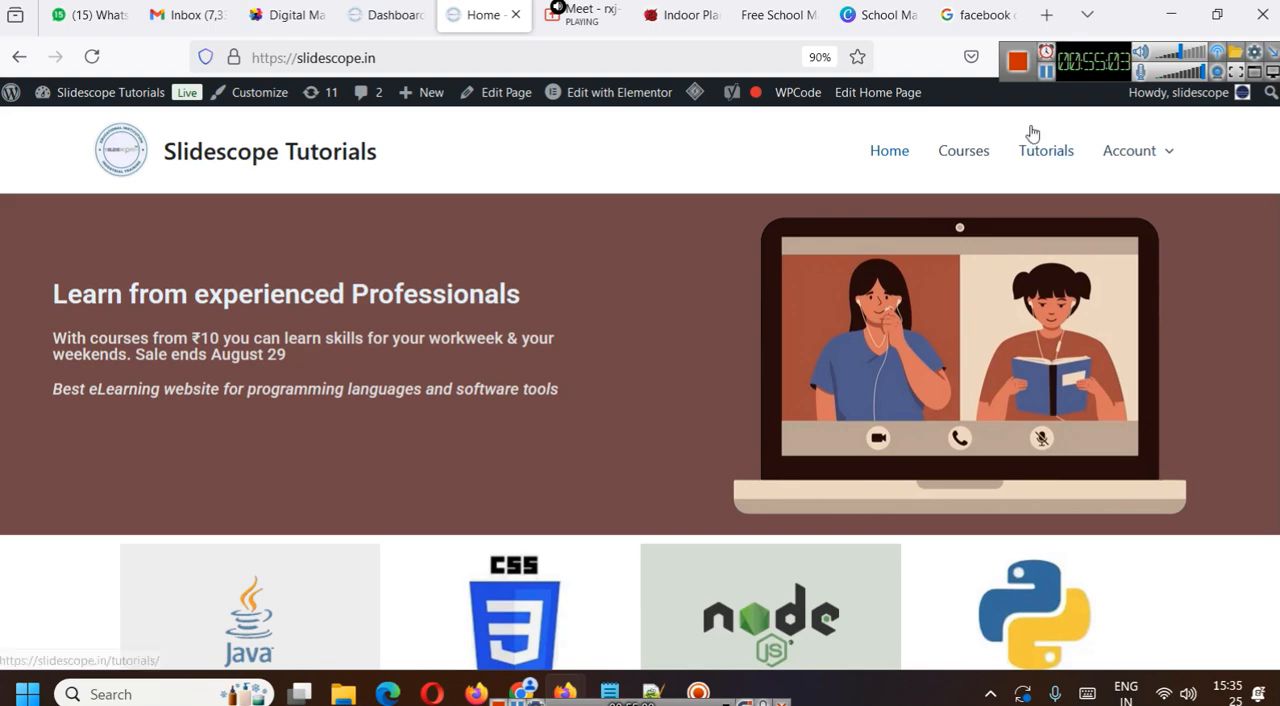
click(980, 16)
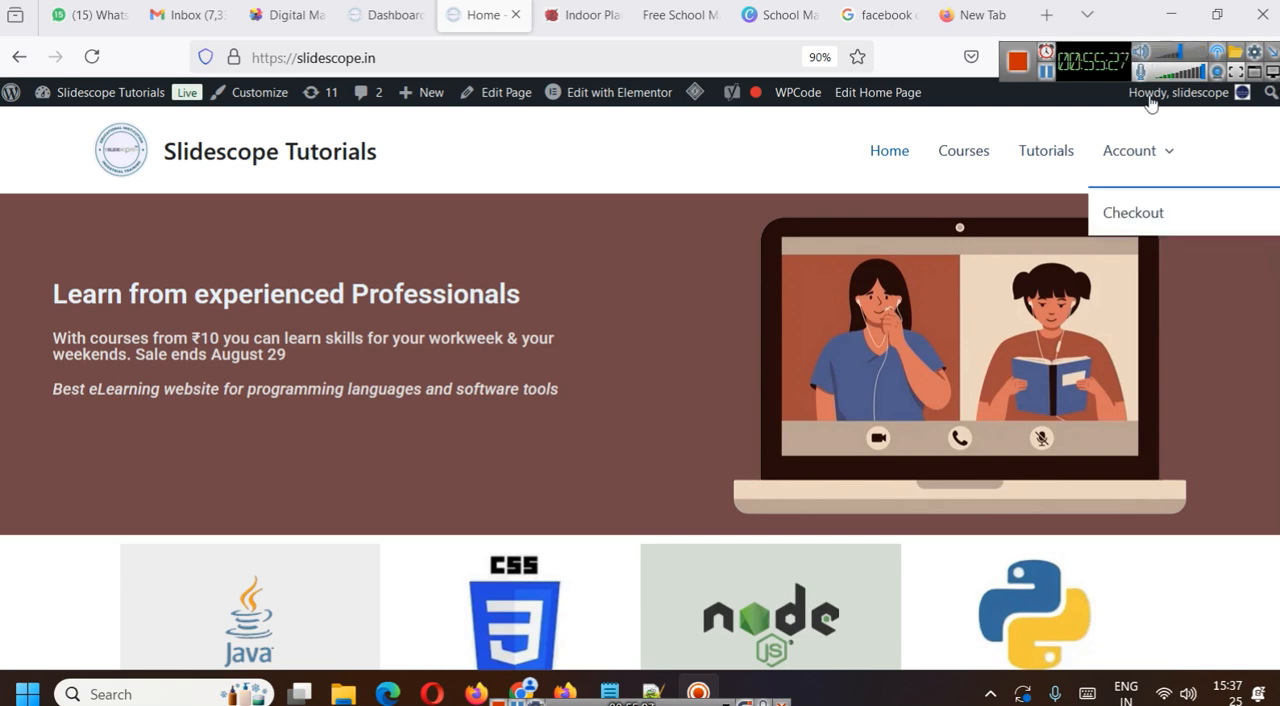
drag(1085, 64, 952, 142)
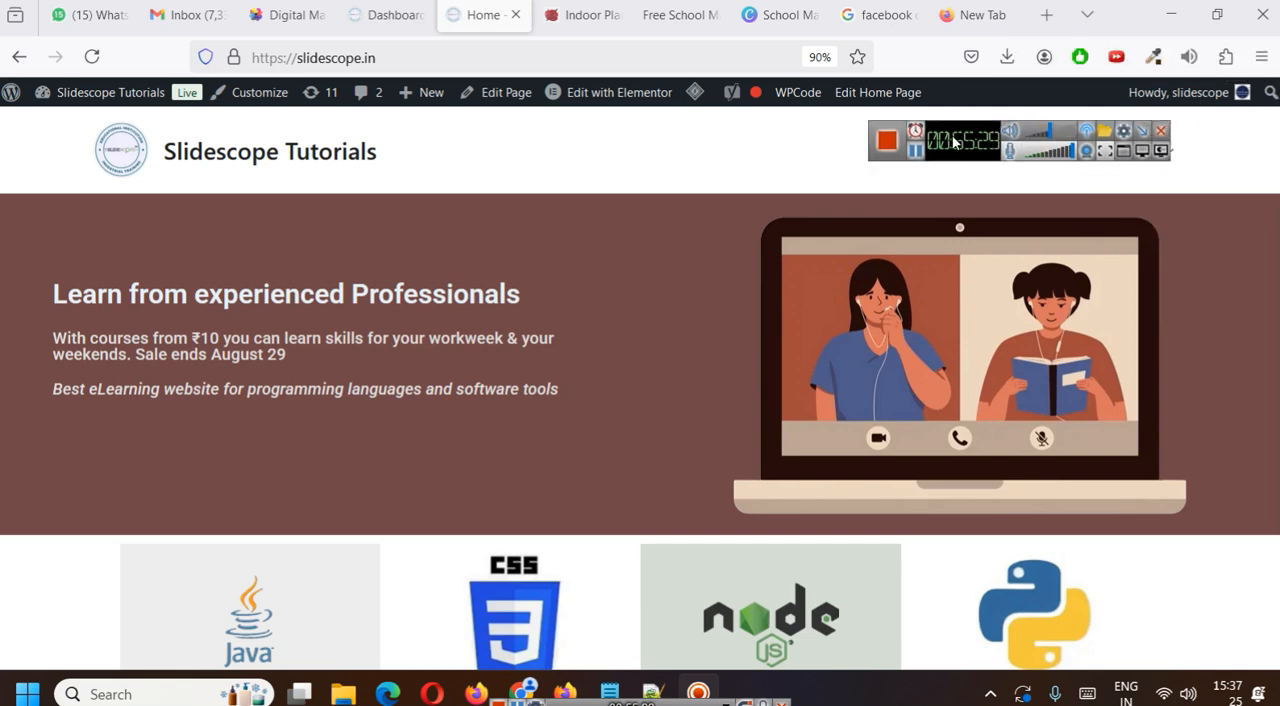